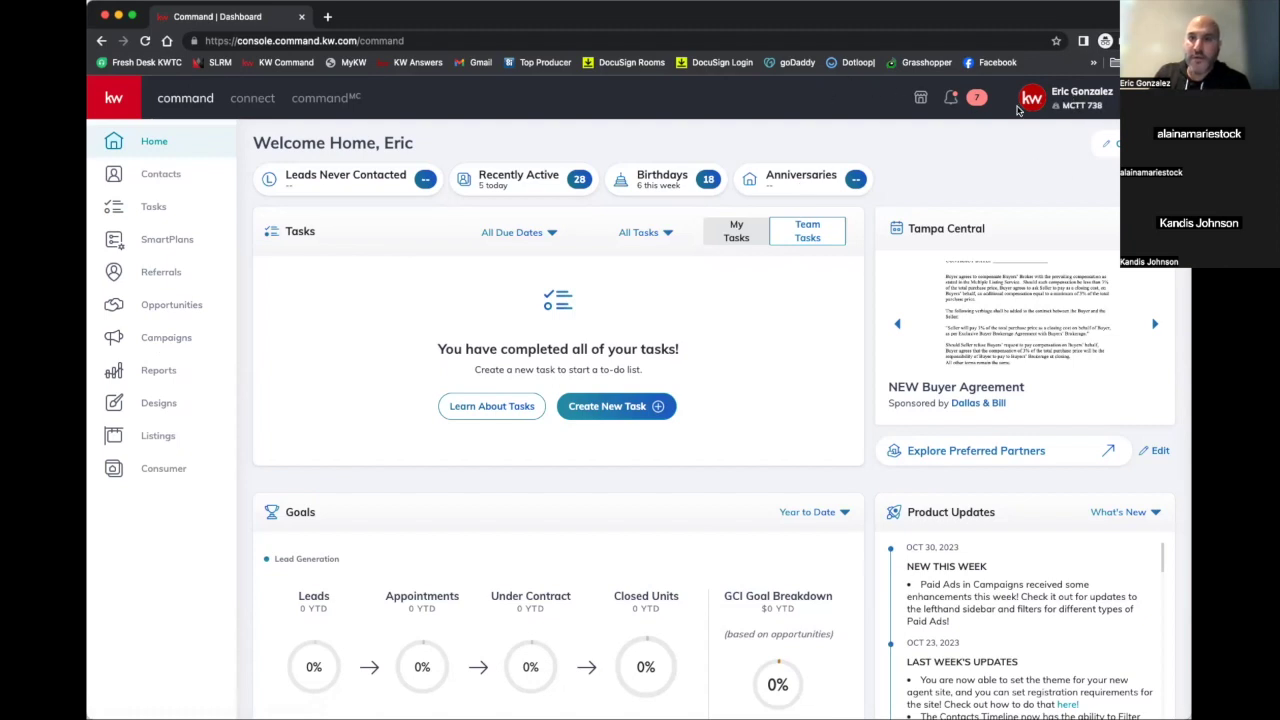
Open the account dropdown from the profile name in the dashboard's top bar
{"action": "left_click", "coordinate": [1070, 104]}
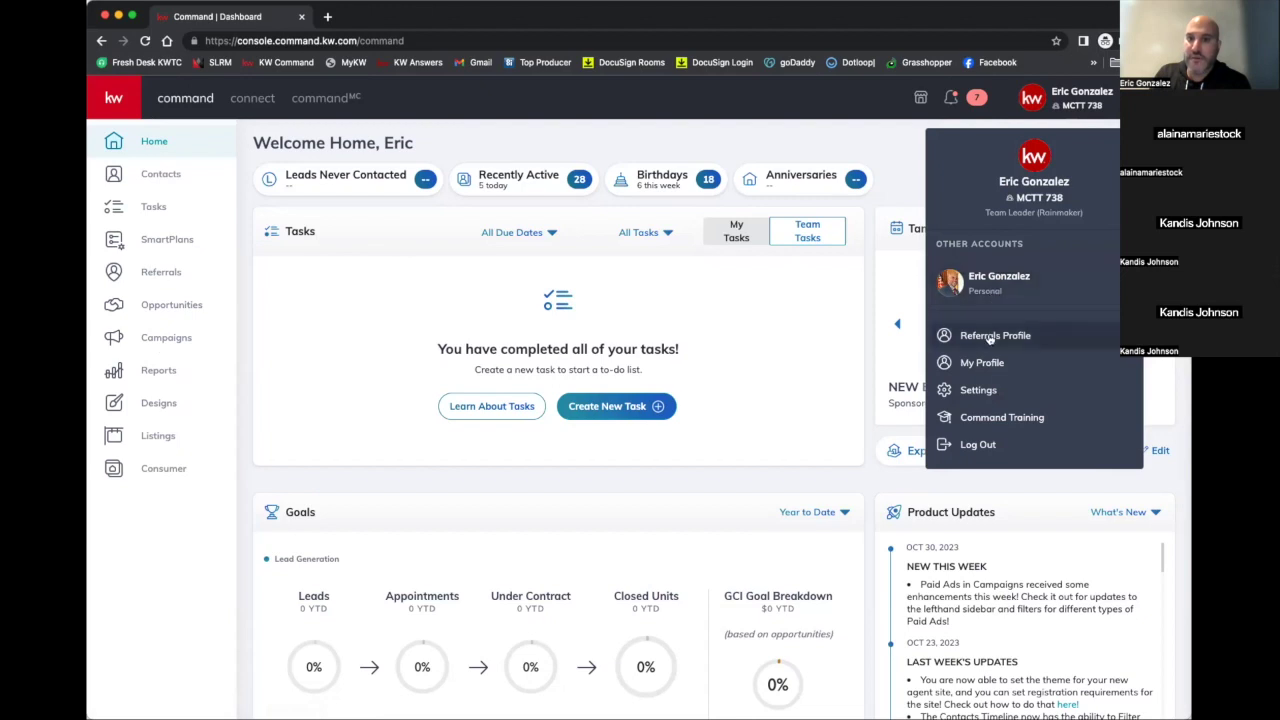
Go to Settings and open Marketing Profile under Connect Settings
{"action": "left_click", "coordinate": [972, 396]}
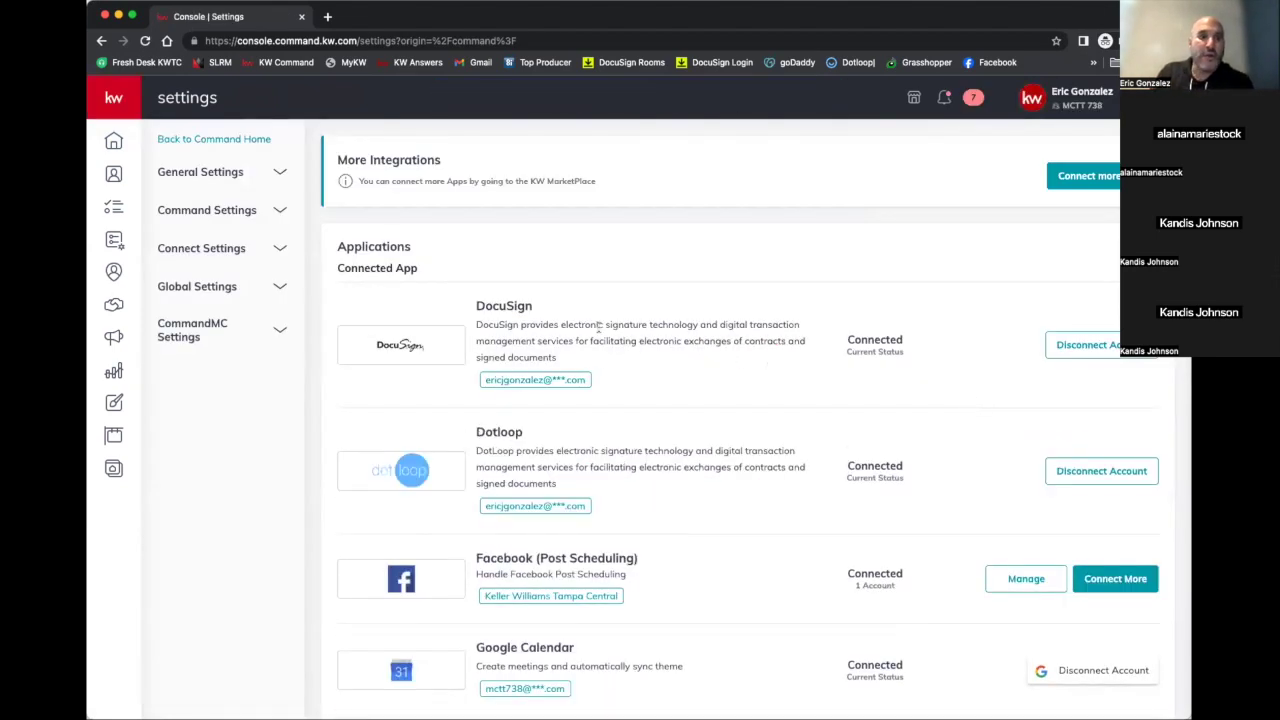
{"action": "left_click", "coordinate": [215, 252]}
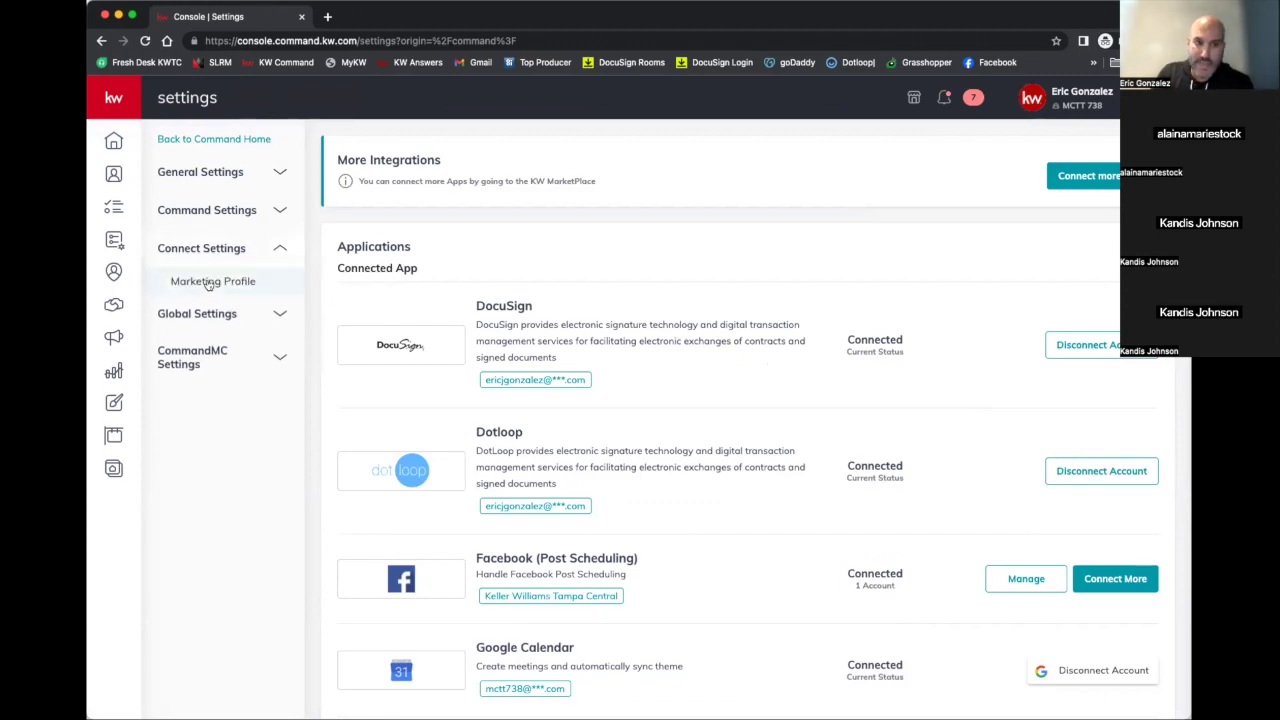
{"action": "left_click", "coordinate": [207, 283]}
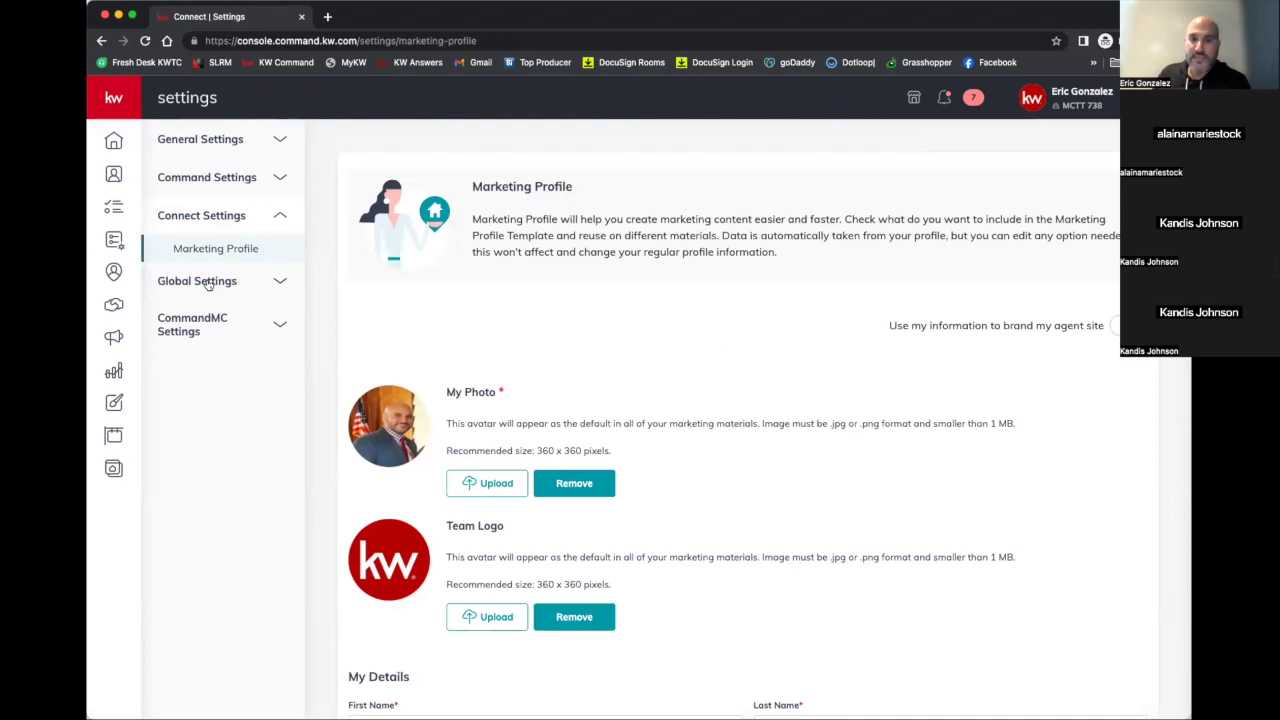
Review the photo, logo, bio, compliance and social fields, then expand Command Settings
{"action": "scroll", "coordinate": [420, 404], "scroll_direction": "down", "scroll_amount": 2}
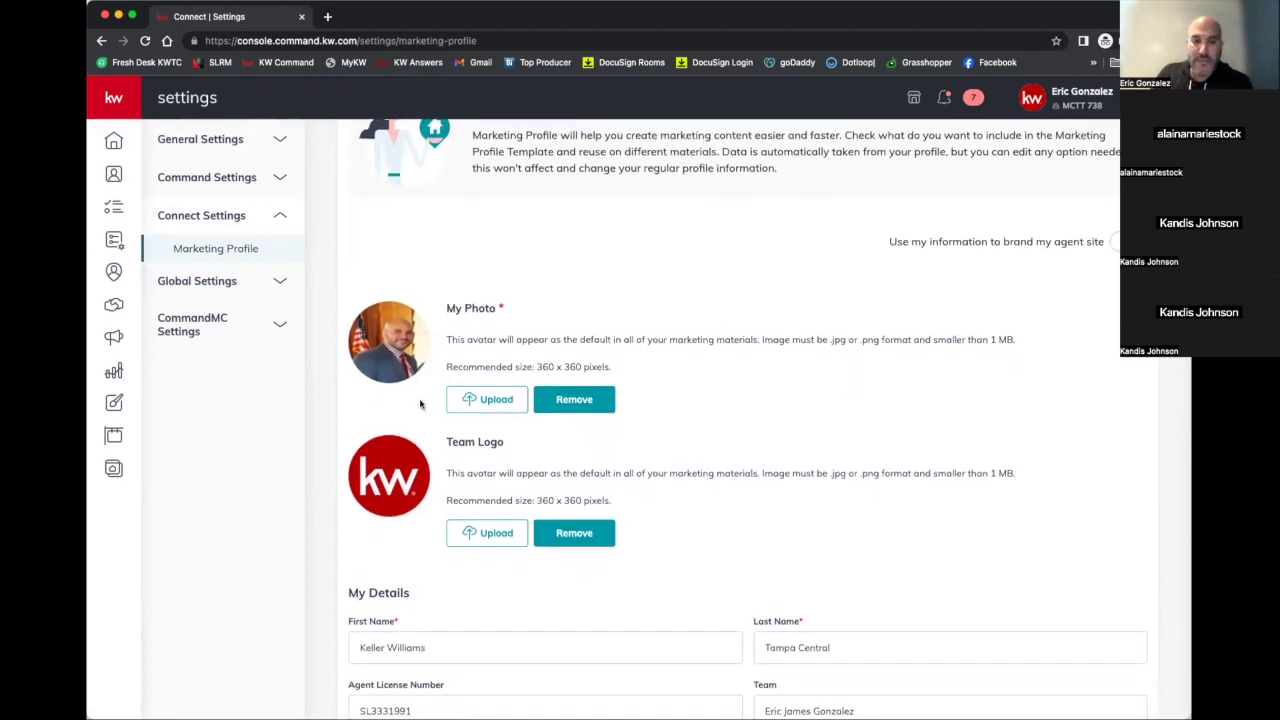
{"action": "scroll", "coordinate": [420, 400], "scroll_direction": "down", "scroll_amount": 1}
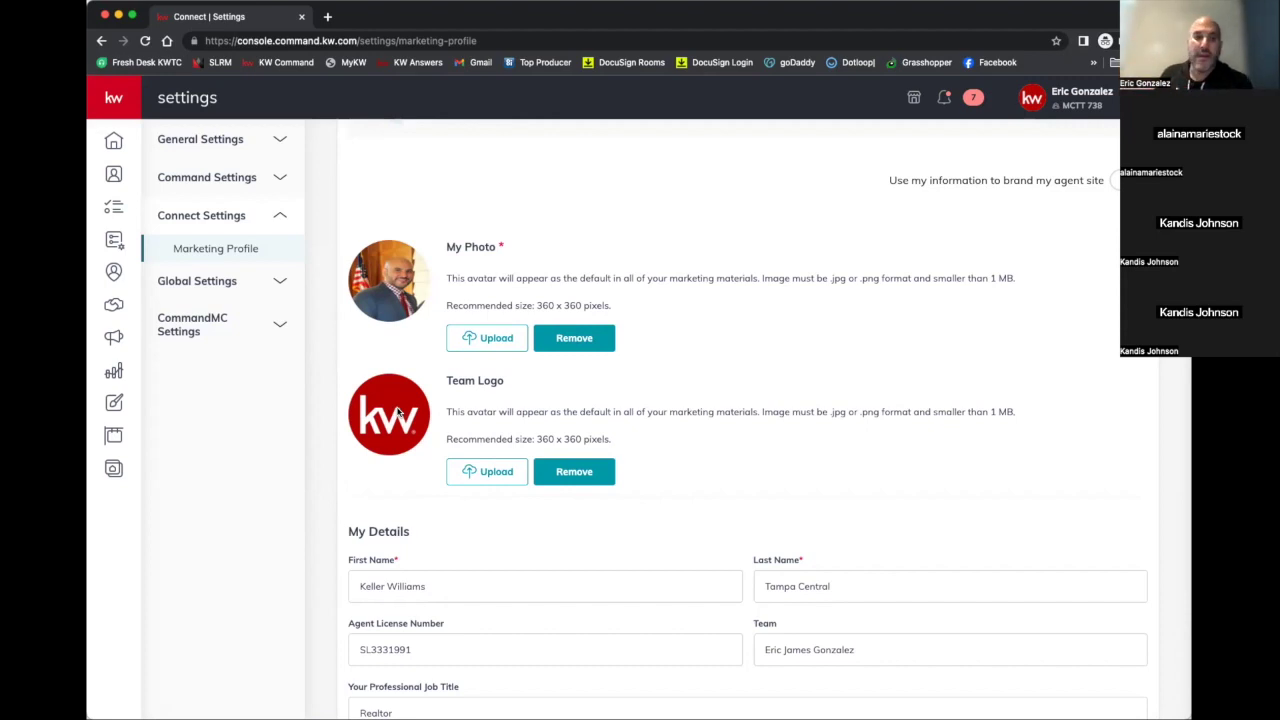
{"action": "scroll", "coordinate": [398, 412], "scroll_direction": "down", "scroll_amount": 3}
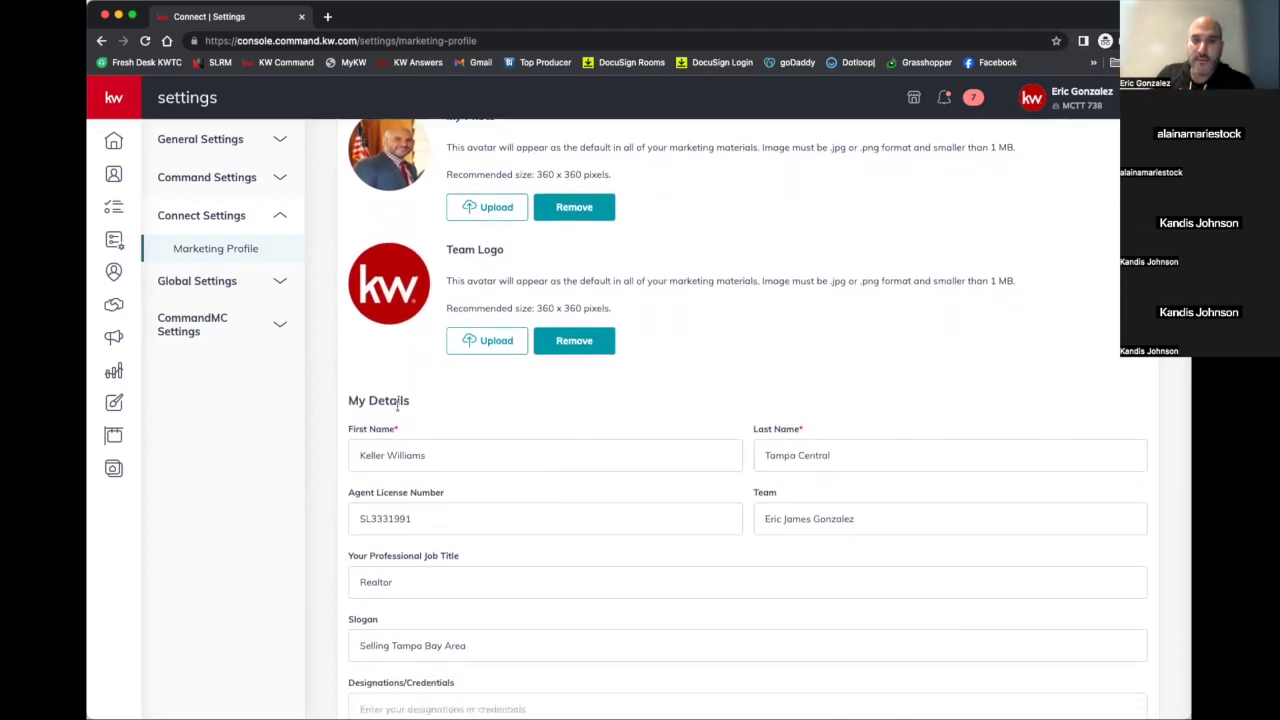
{"action": "scroll", "coordinate": [397, 405], "scroll_direction": "down", "scroll_amount": 2}
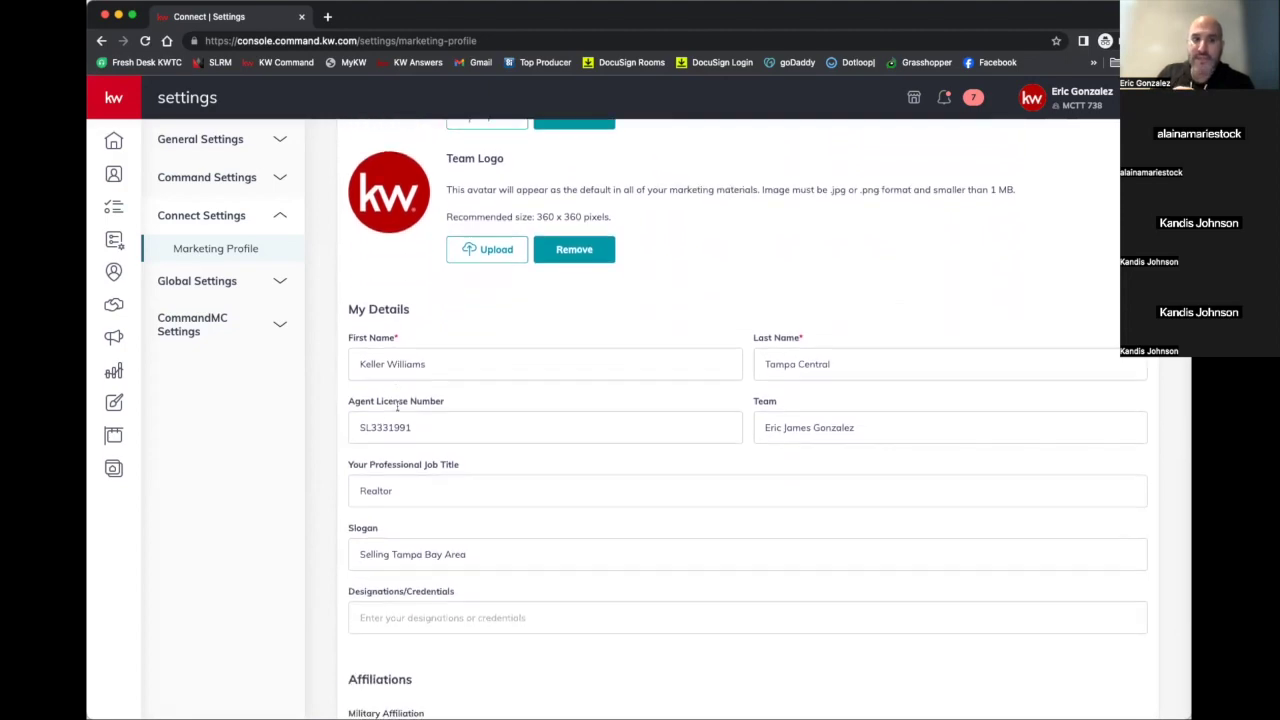
{"action": "scroll", "coordinate": [397, 408], "scroll_direction": "down", "scroll_amount": 1}
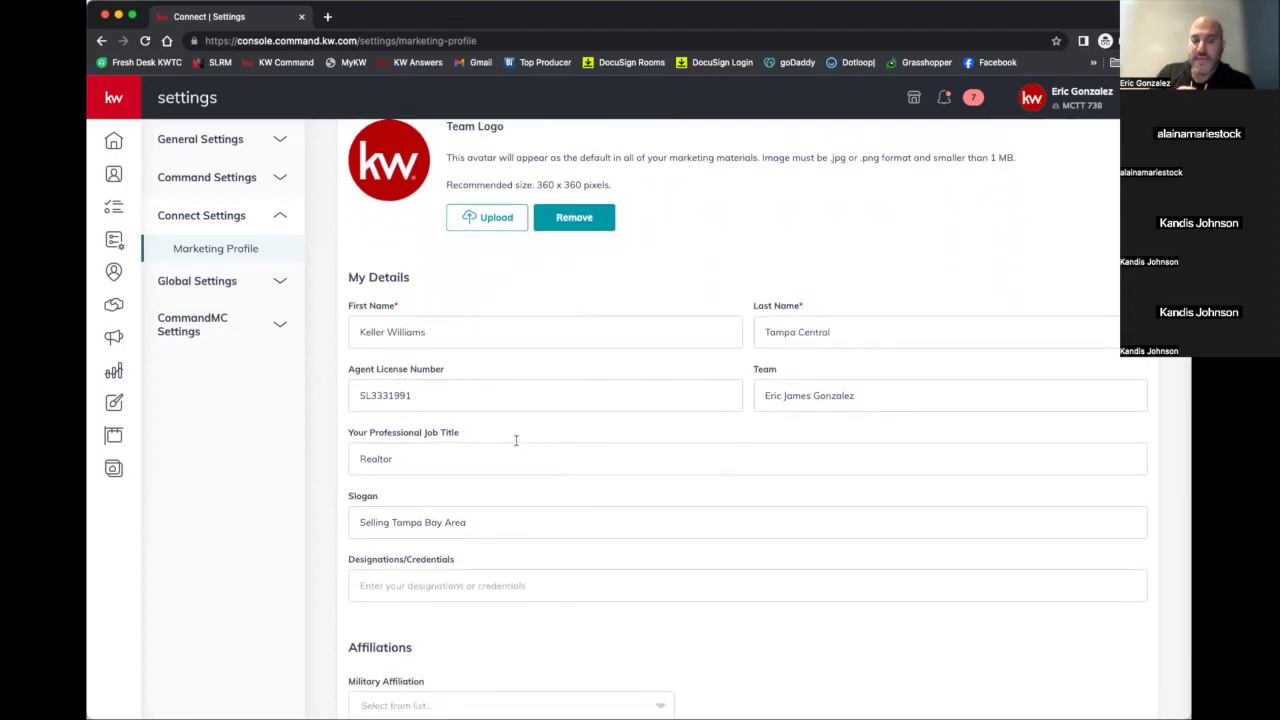
{"action": "scroll", "coordinate": [516, 444], "scroll_direction": "down", "scroll_amount": 15}
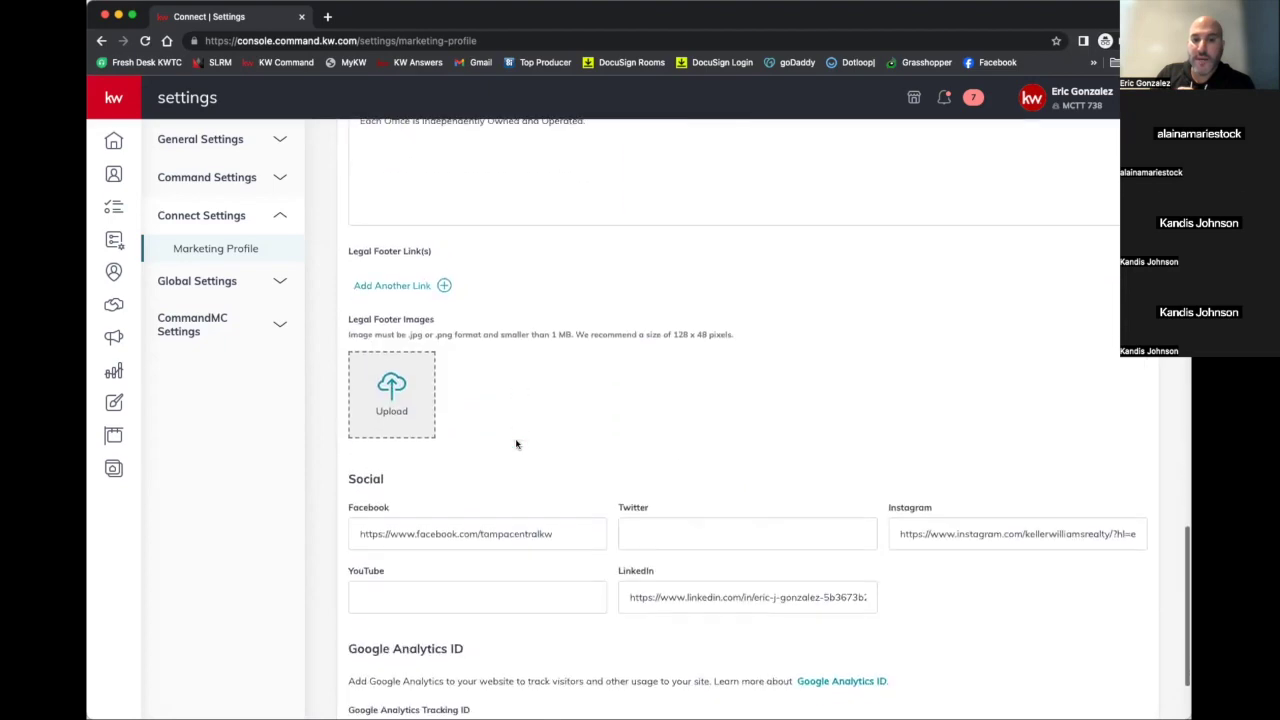
{"action": "scroll", "coordinate": [424, 596], "scroll_direction": "up", "scroll_amount": 10}
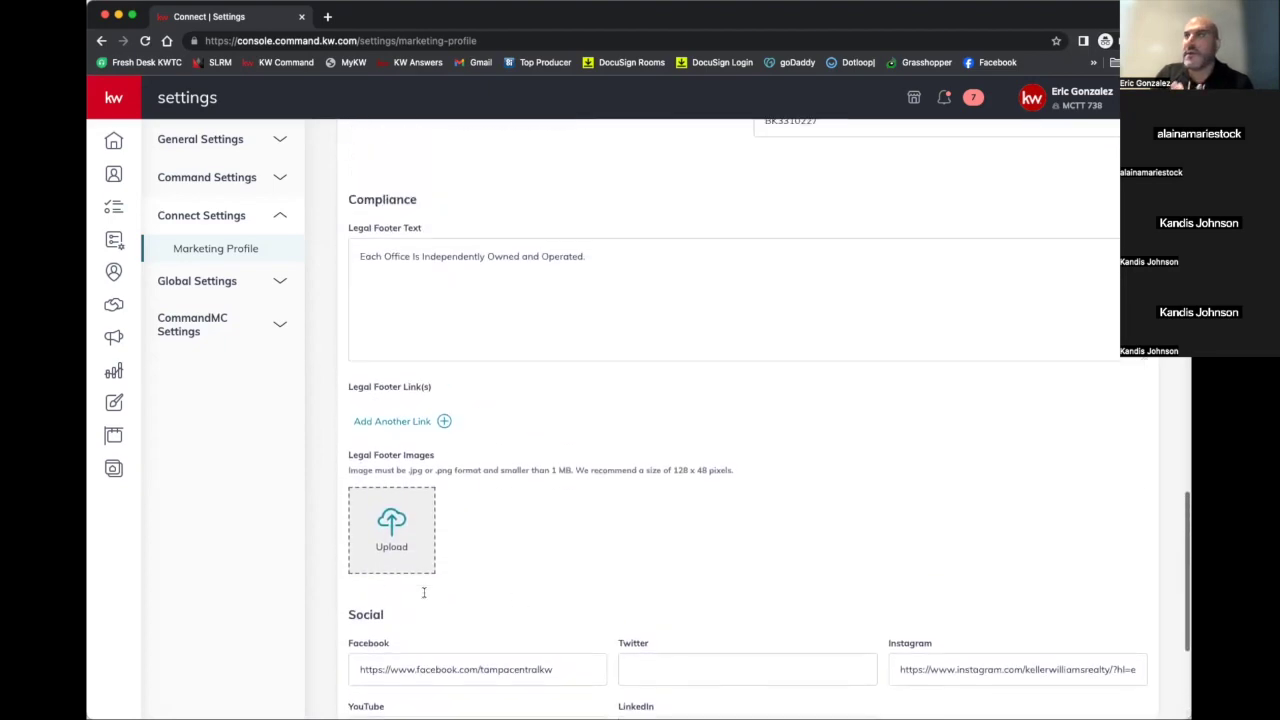
{"action": "scroll", "coordinate": [424, 598], "scroll_direction": "up", "scroll_amount": 1}
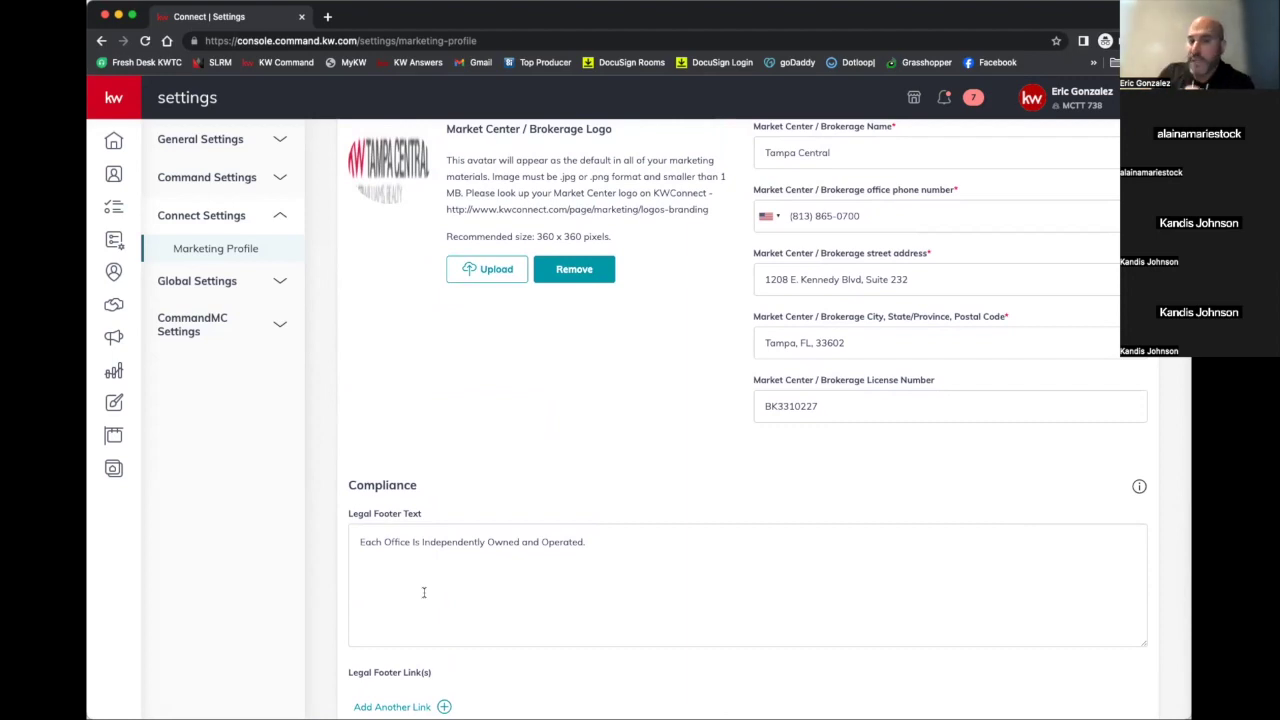
{"action": "scroll", "coordinate": [424, 594], "scroll_direction": "up", "scroll_amount": 9}
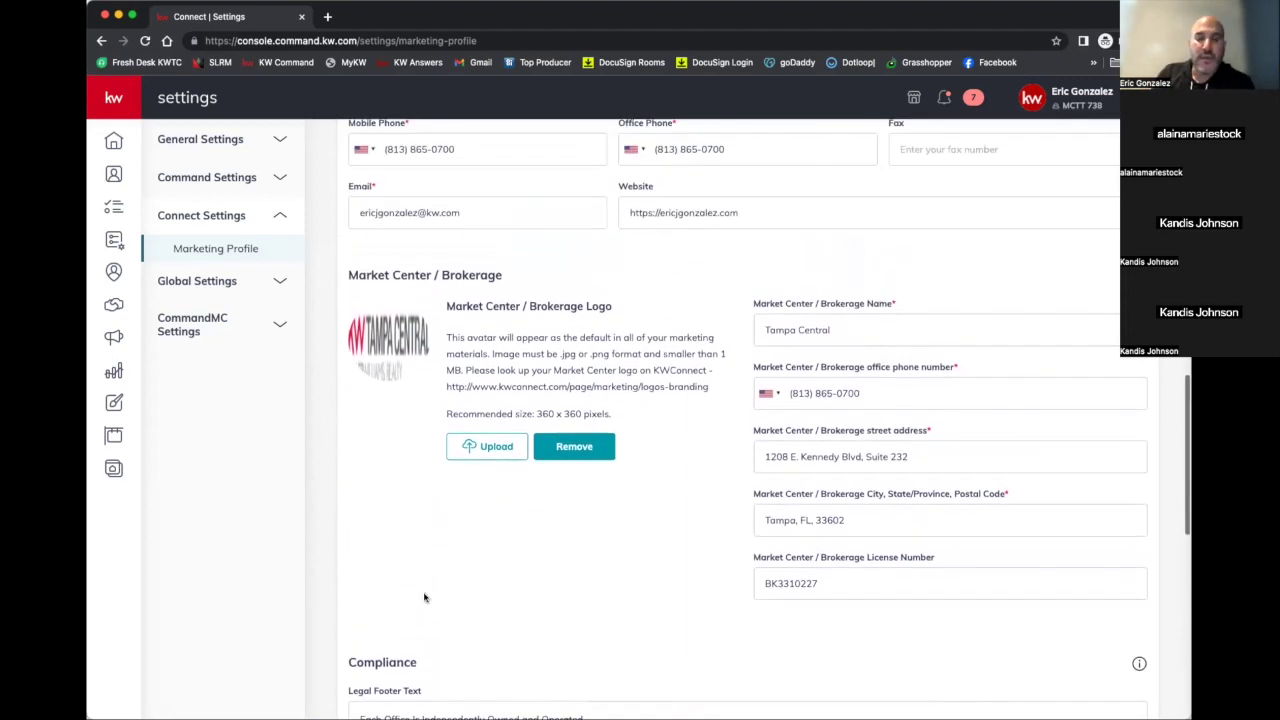
{"action": "scroll", "coordinate": [424, 597], "scroll_direction": "up", "scroll_amount": 5}
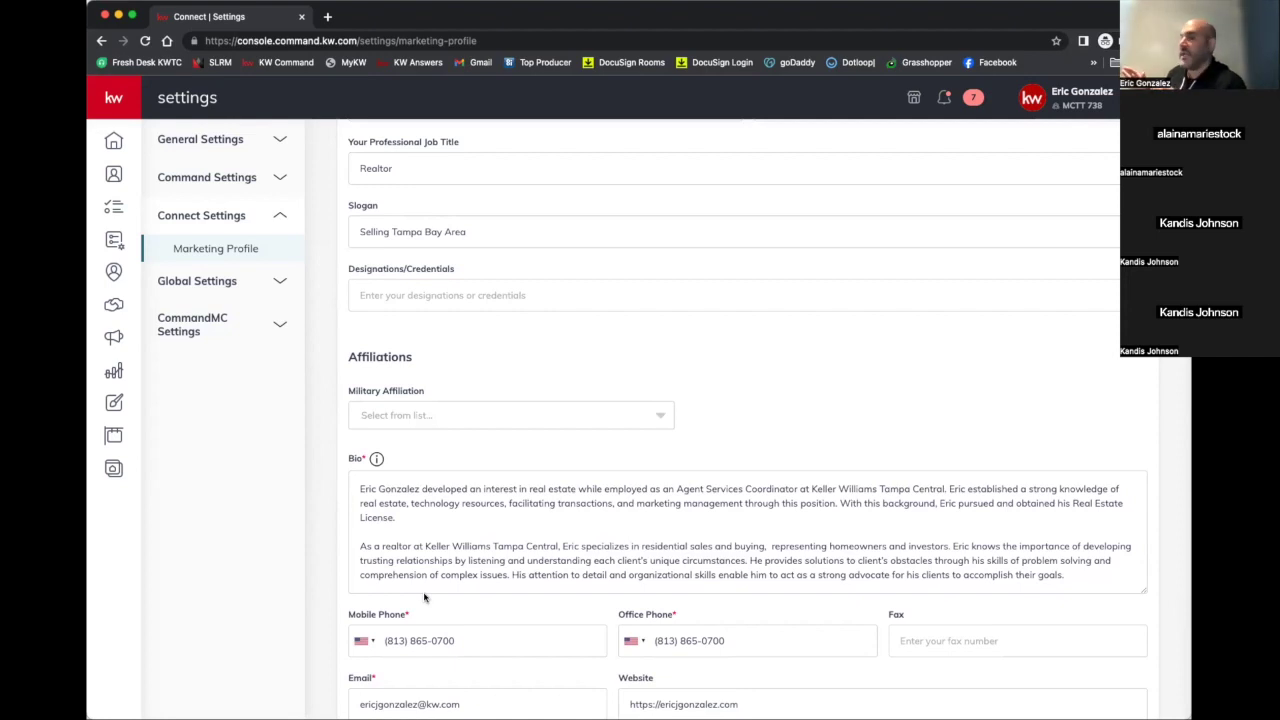
{"action": "scroll", "coordinate": [424, 597], "scroll_direction": "up", "scroll_amount": 3}
{"action": "scroll", "coordinate": [424, 597], "scroll_direction": "up", "scroll_amount": 1}
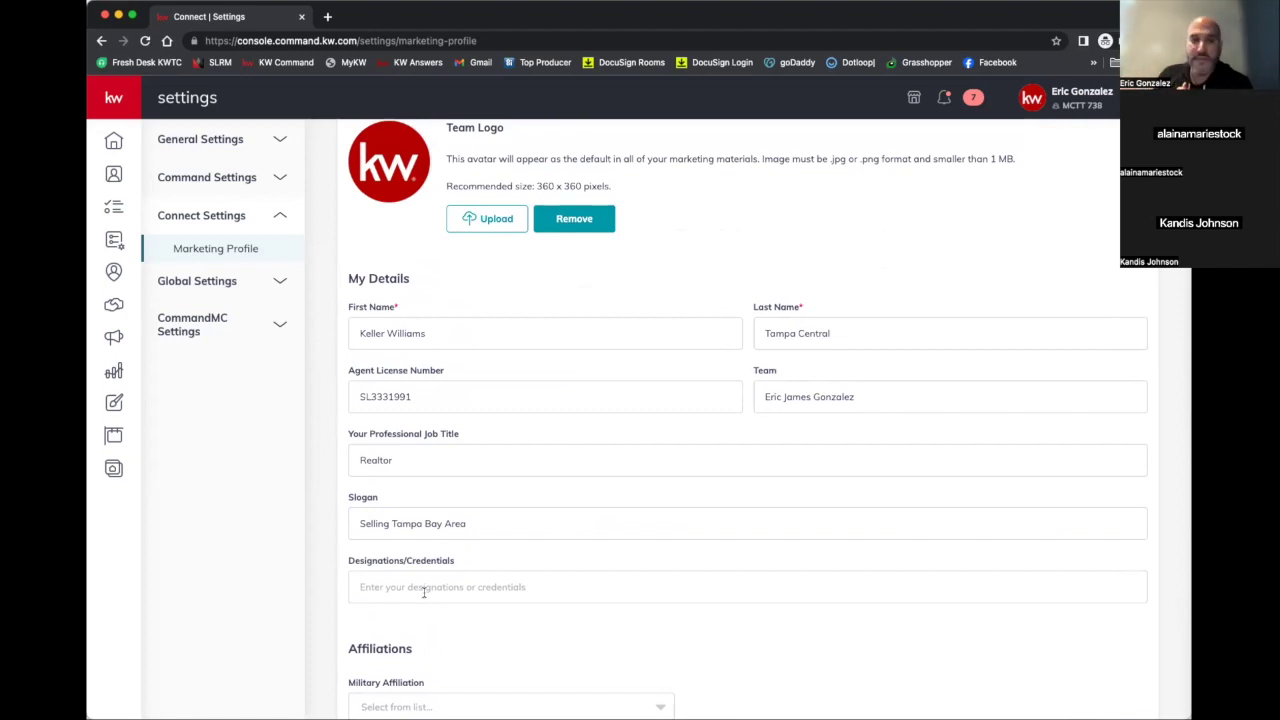
{"action": "scroll", "coordinate": [424, 592], "scroll_direction": "down", "scroll_amount": 3}
{"action": "scroll", "coordinate": [424, 592], "scroll_direction": "up", "scroll_amount": 5}
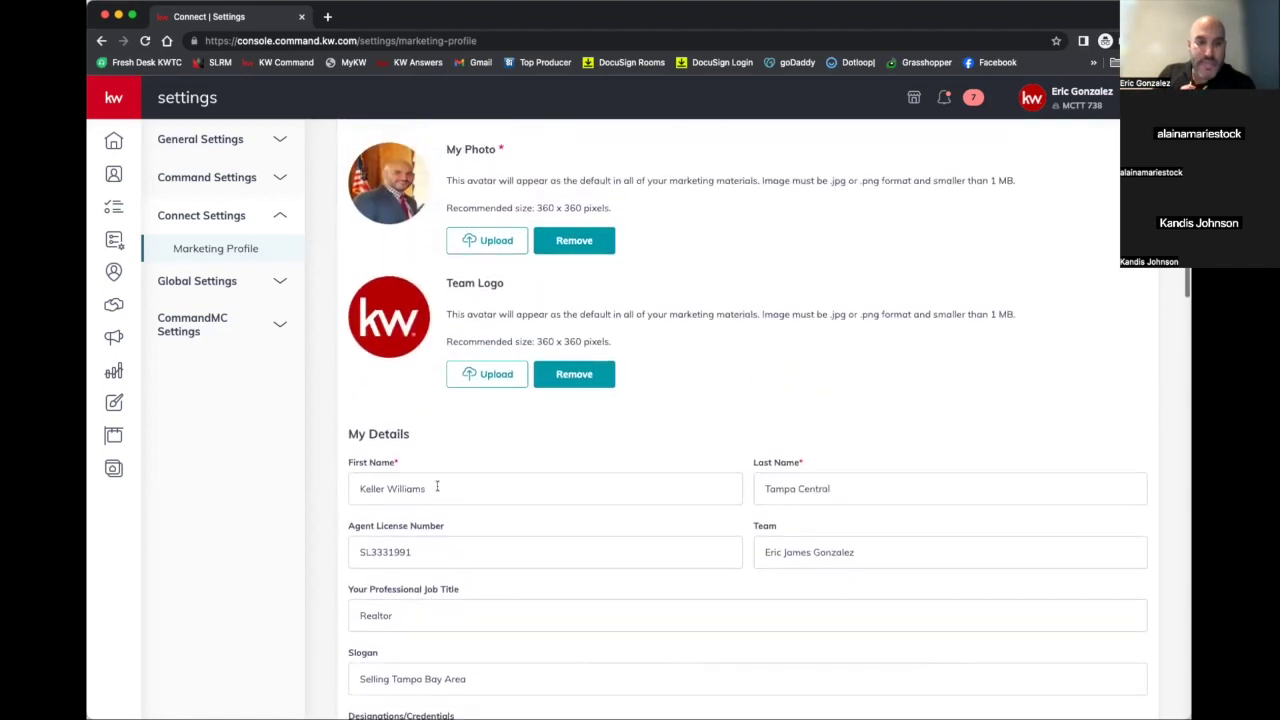
{"action": "scroll", "coordinate": [435, 486], "scroll_direction": "down", "scroll_amount": 5}
{"action": "scroll", "coordinate": [437, 485], "scroll_direction": "down", "scroll_amount": 8}
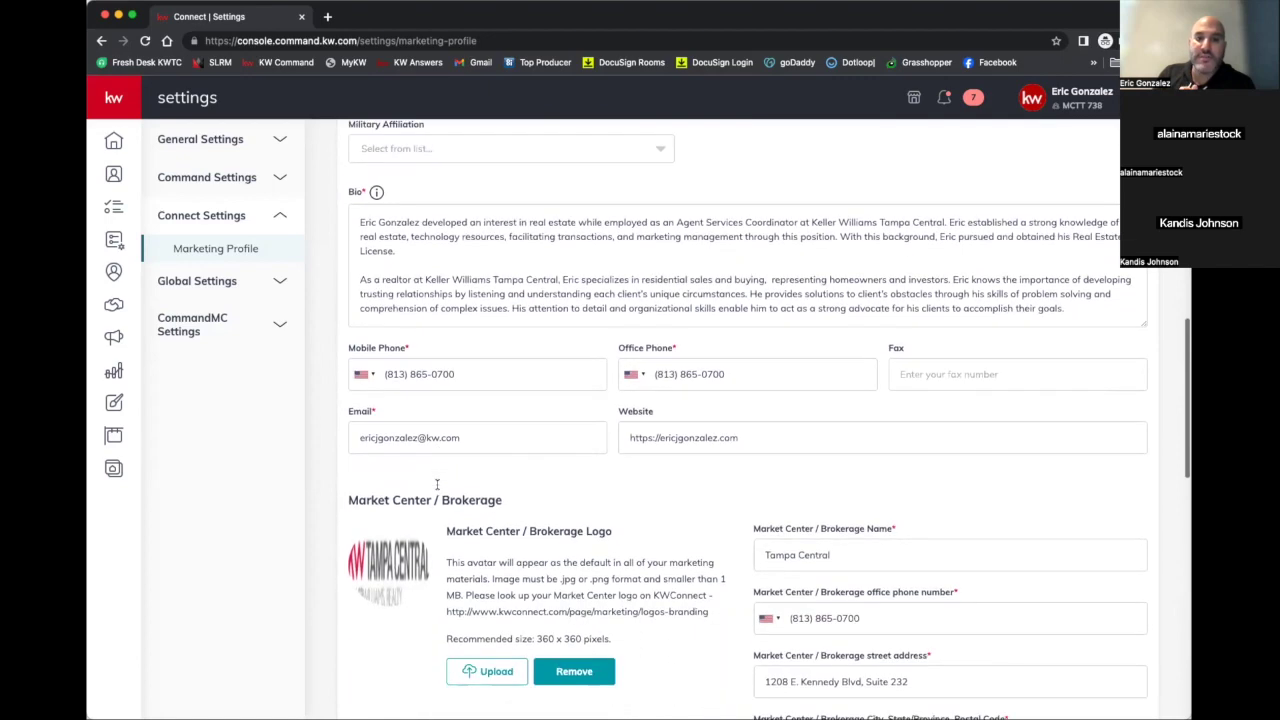
{"action": "scroll", "coordinate": [437, 489], "scroll_direction": "down", "scroll_amount": 8}
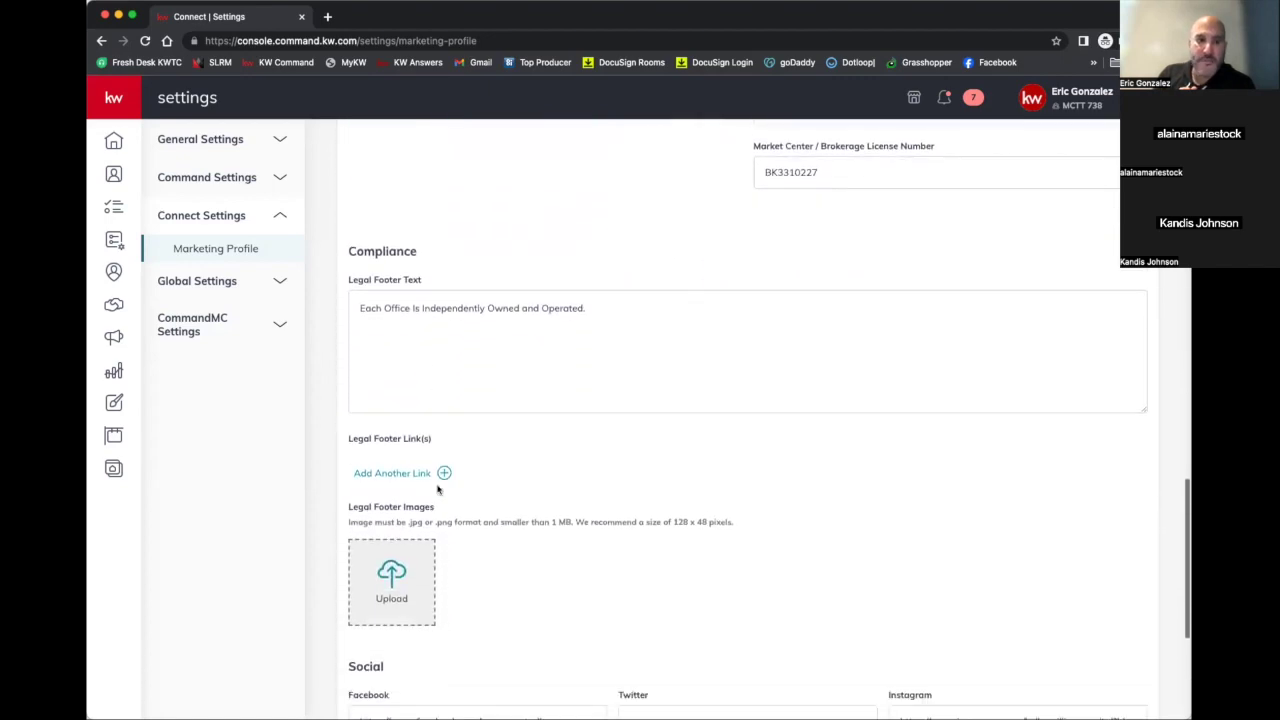
{"action": "scroll", "coordinate": [212, 187], "scroll_direction": "up", "scroll_amount": 1}
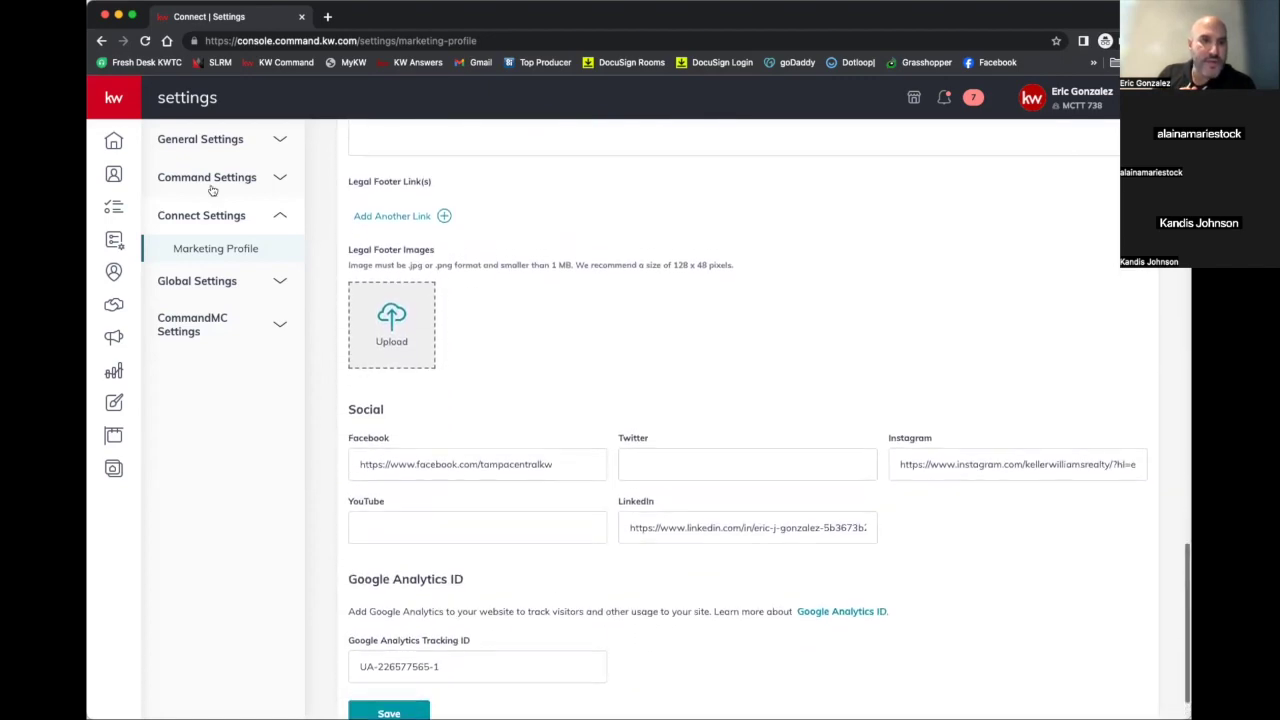
{"action": "left_click", "coordinate": [199, 181]}
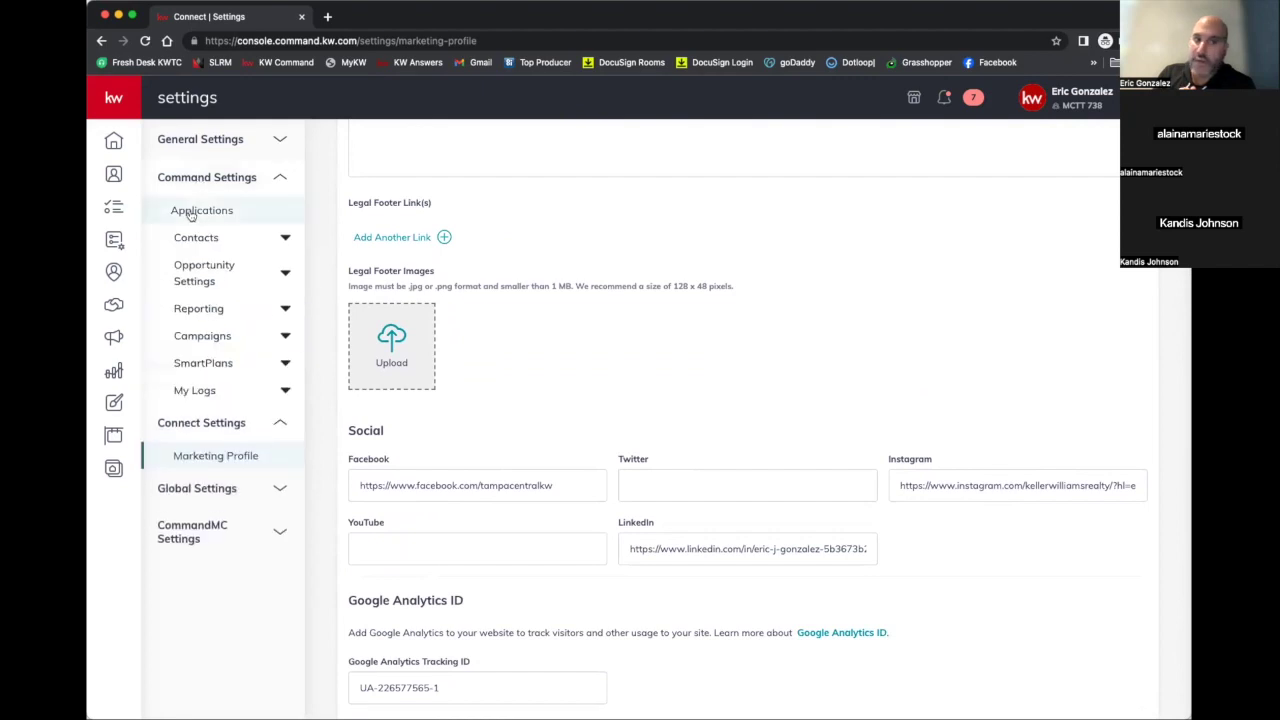
In Applications, manage Command Email to see sender, reply-to and 1276/5000 sends used
{"action": "left_click", "coordinate": [191, 214]}
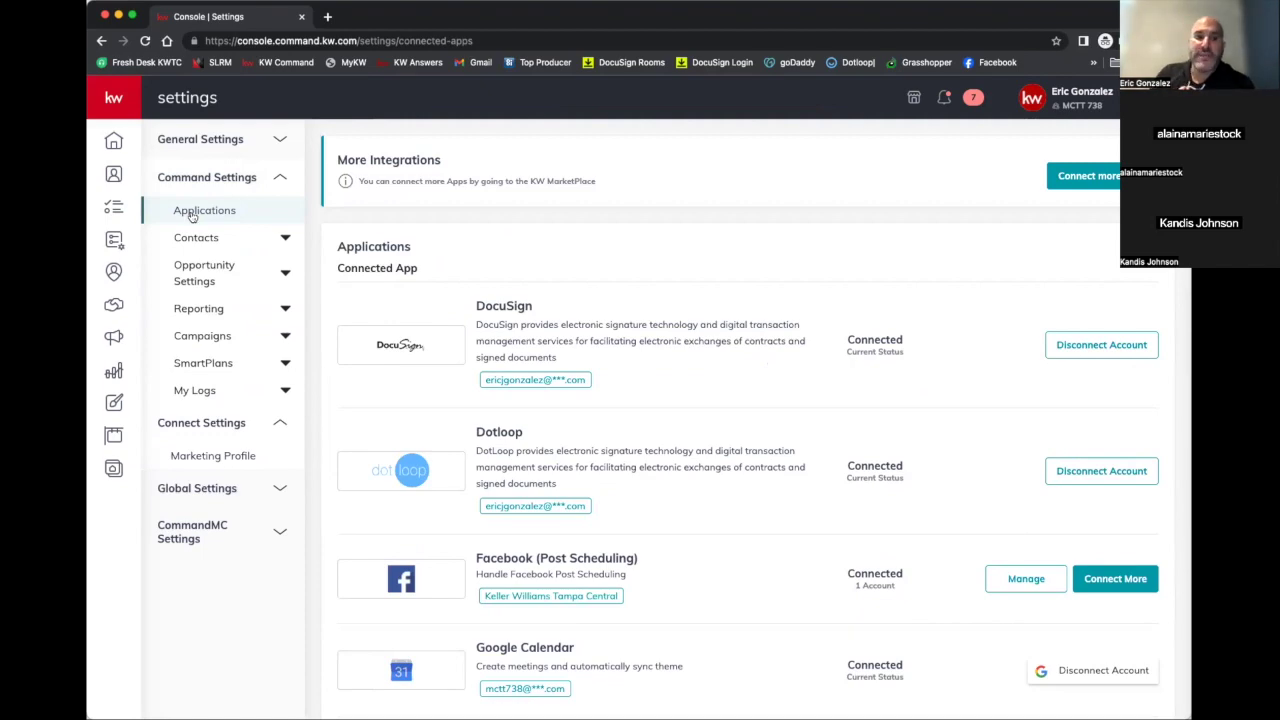
{"action": "scroll", "coordinate": [400, 305], "scroll_direction": "down", "scroll_amount": 10}
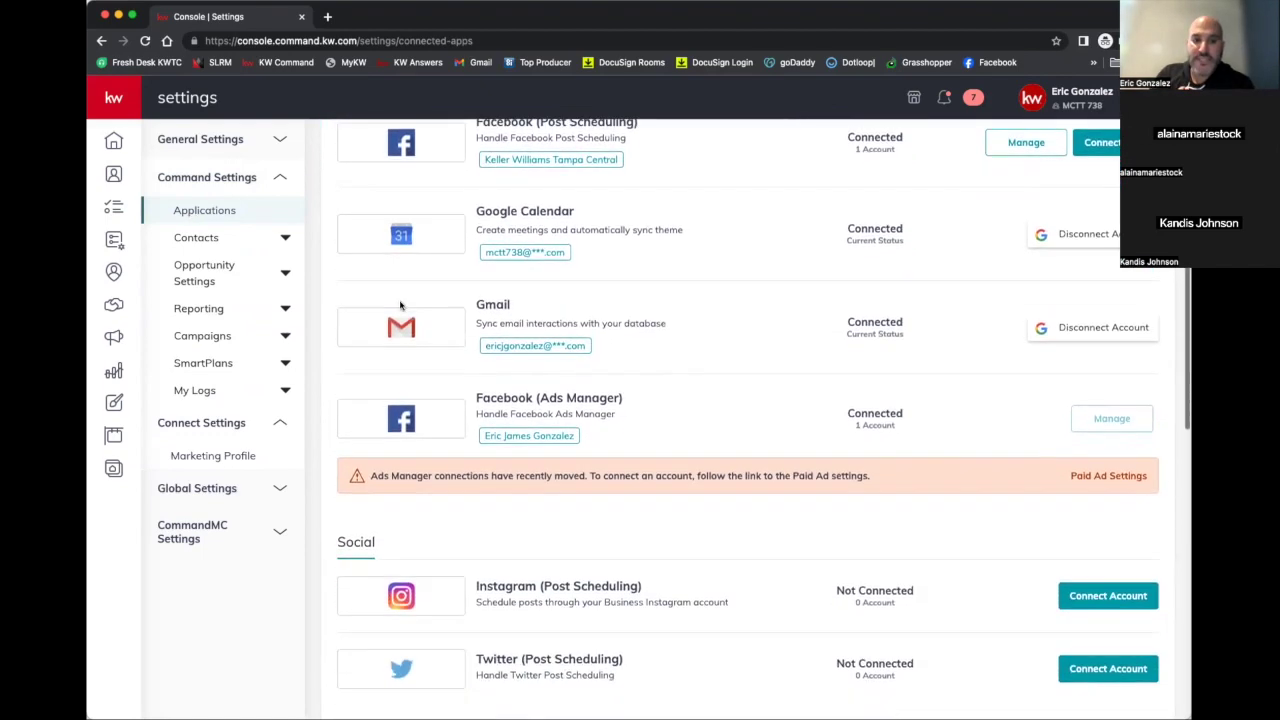
{"action": "scroll", "coordinate": [400, 305], "scroll_direction": "down", "scroll_amount": 8}
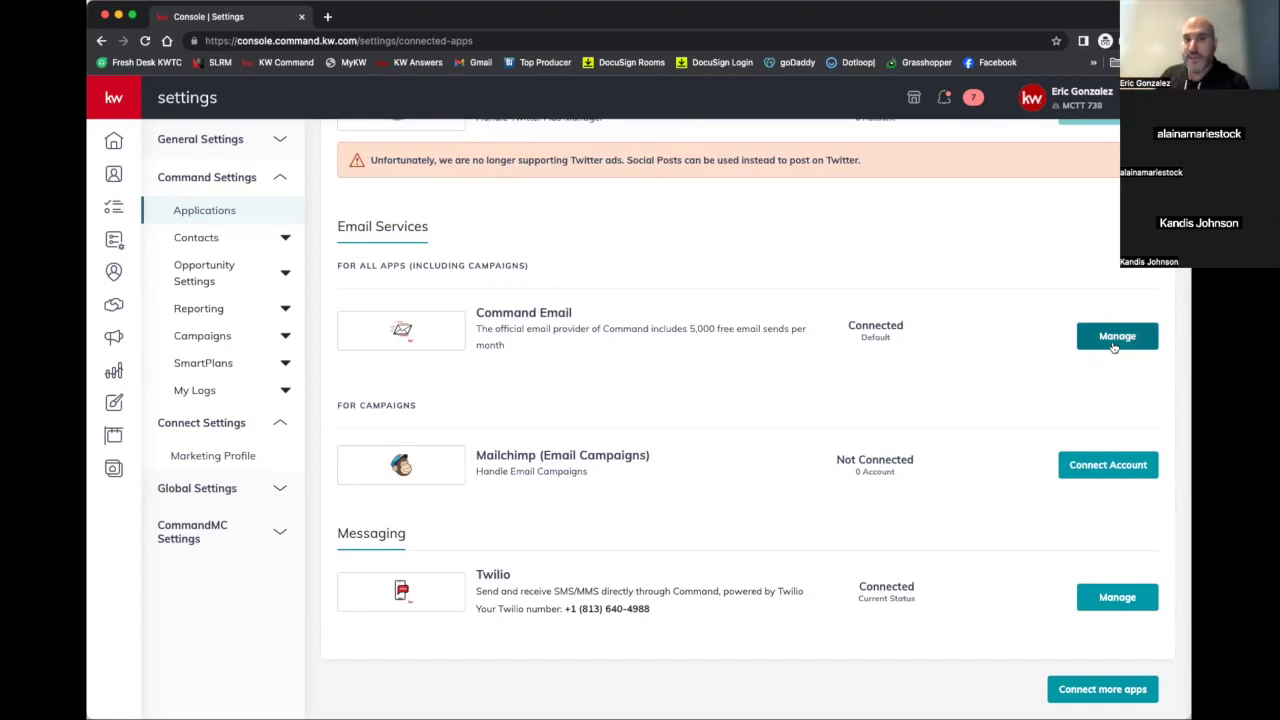
{"action": "left_click", "coordinate": [1113, 340]}
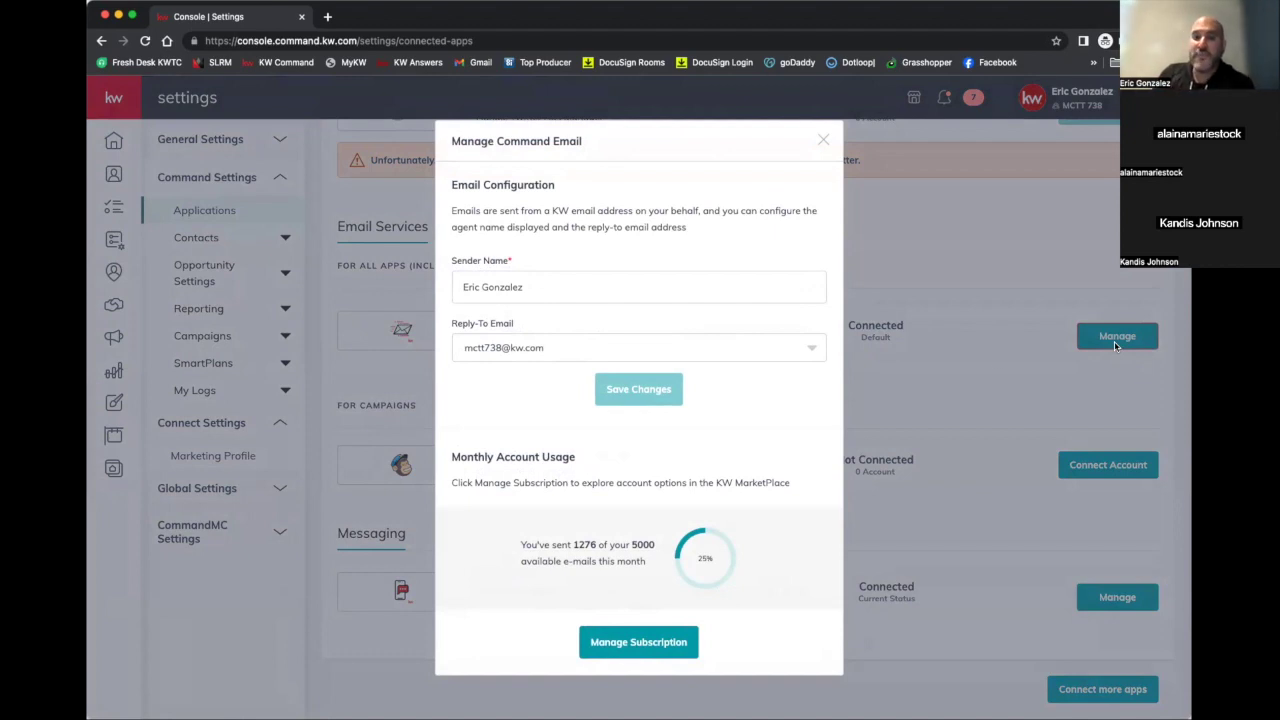
Inspect the Reply-To Email options and cancel editing the reply-to address
{"action": "left_click", "coordinate": [813, 349]}
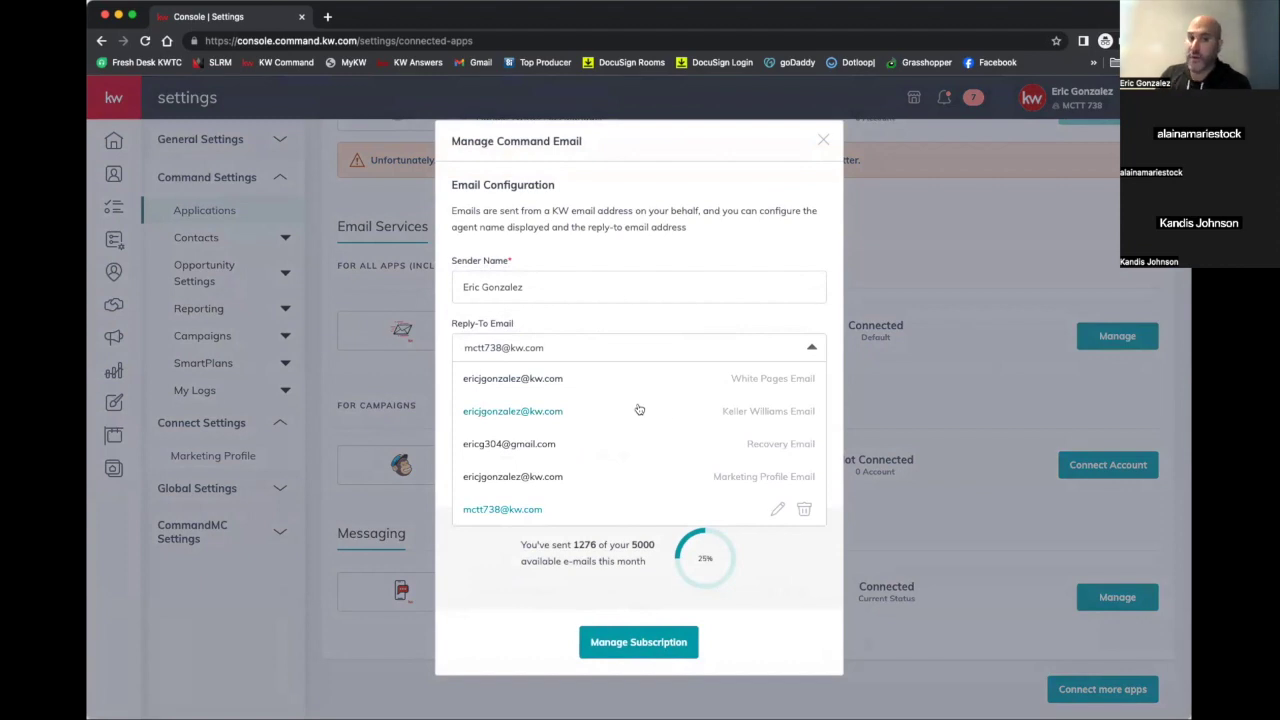
{"action": "left_click", "coordinate": [777, 512]}
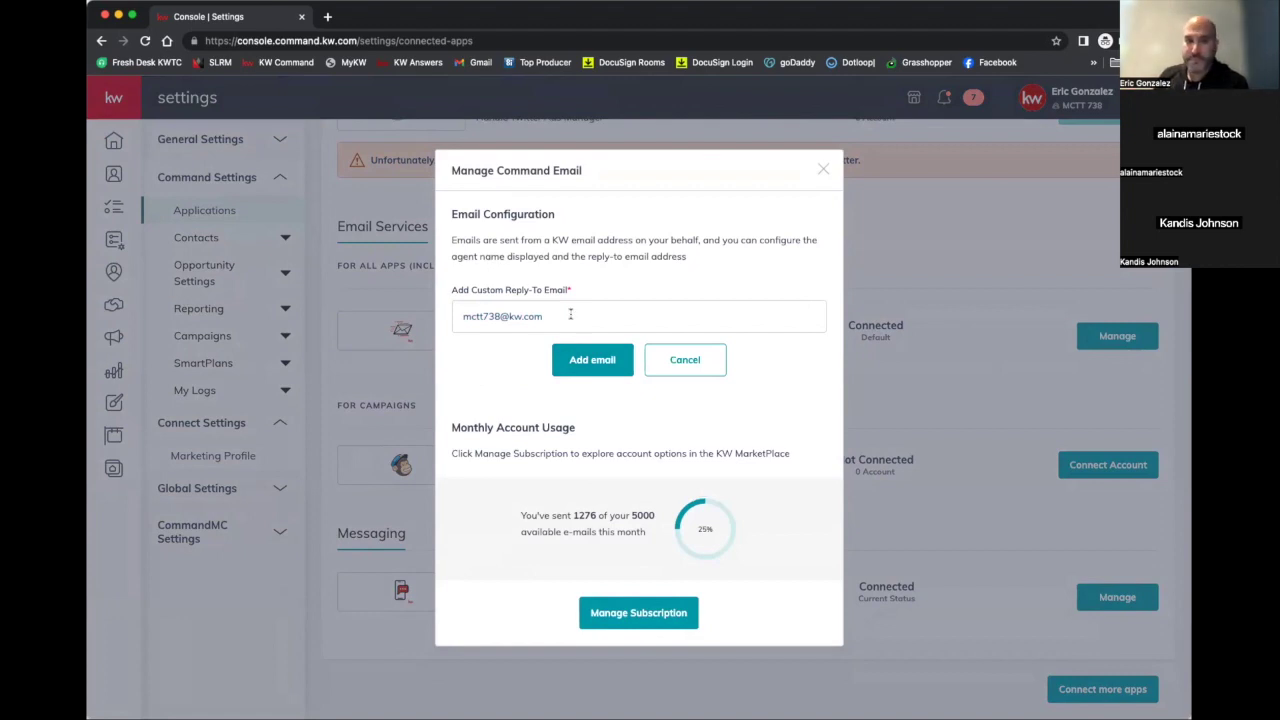
{"action": "left_click", "coordinate": [663, 366]}
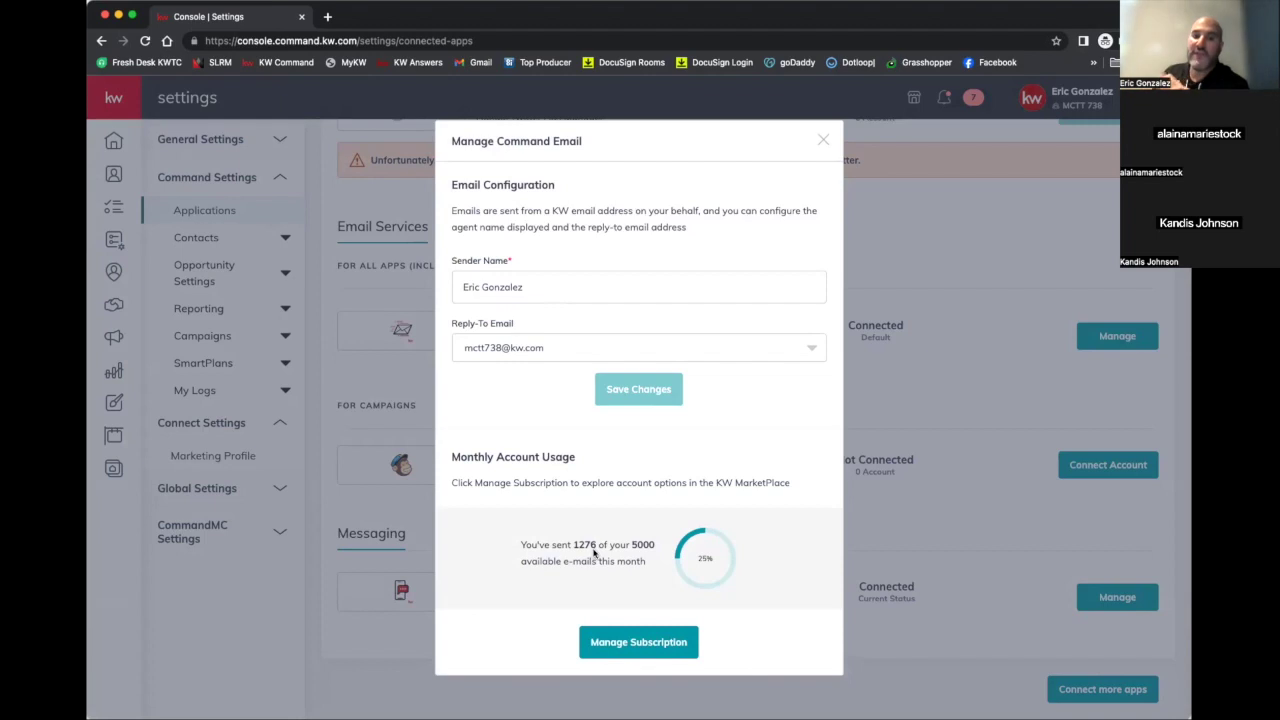
Look at Command Email subscription plans, then close the marketplace tab and the dialog unchanged
{"action": "left_click", "coordinate": [622, 643]}
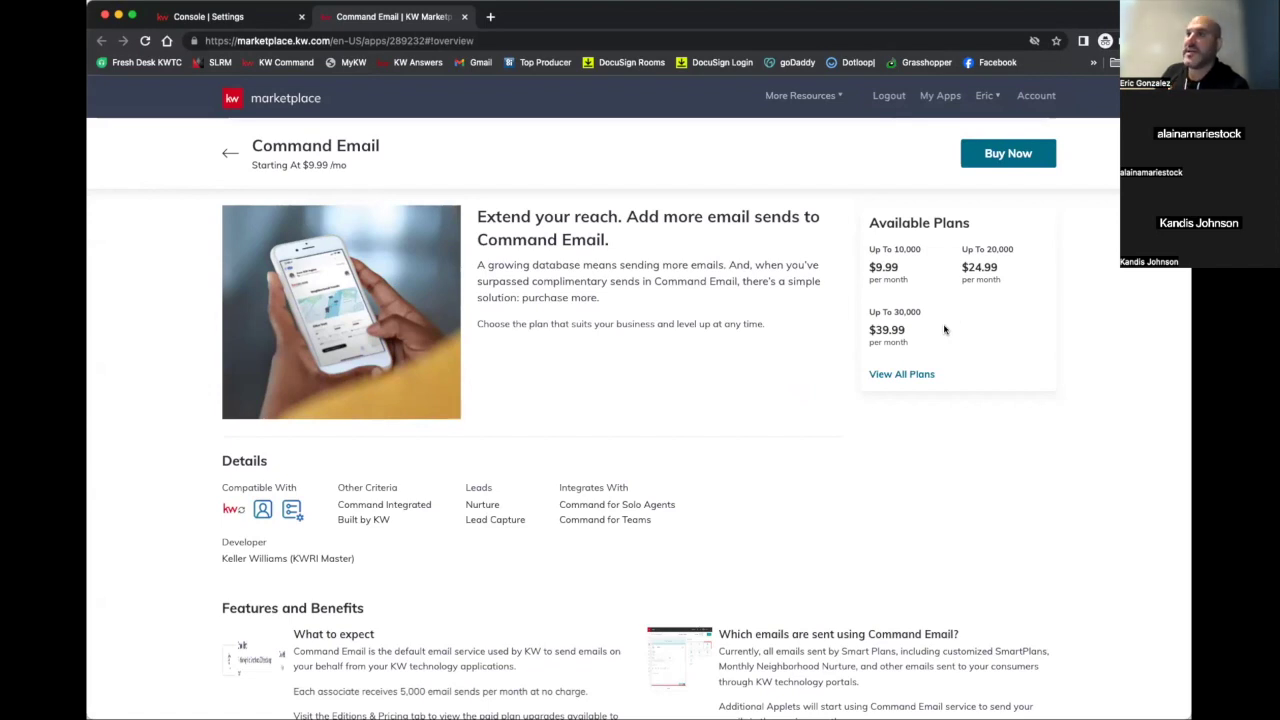
{"action": "left_click", "coordinate": [464, 17]}
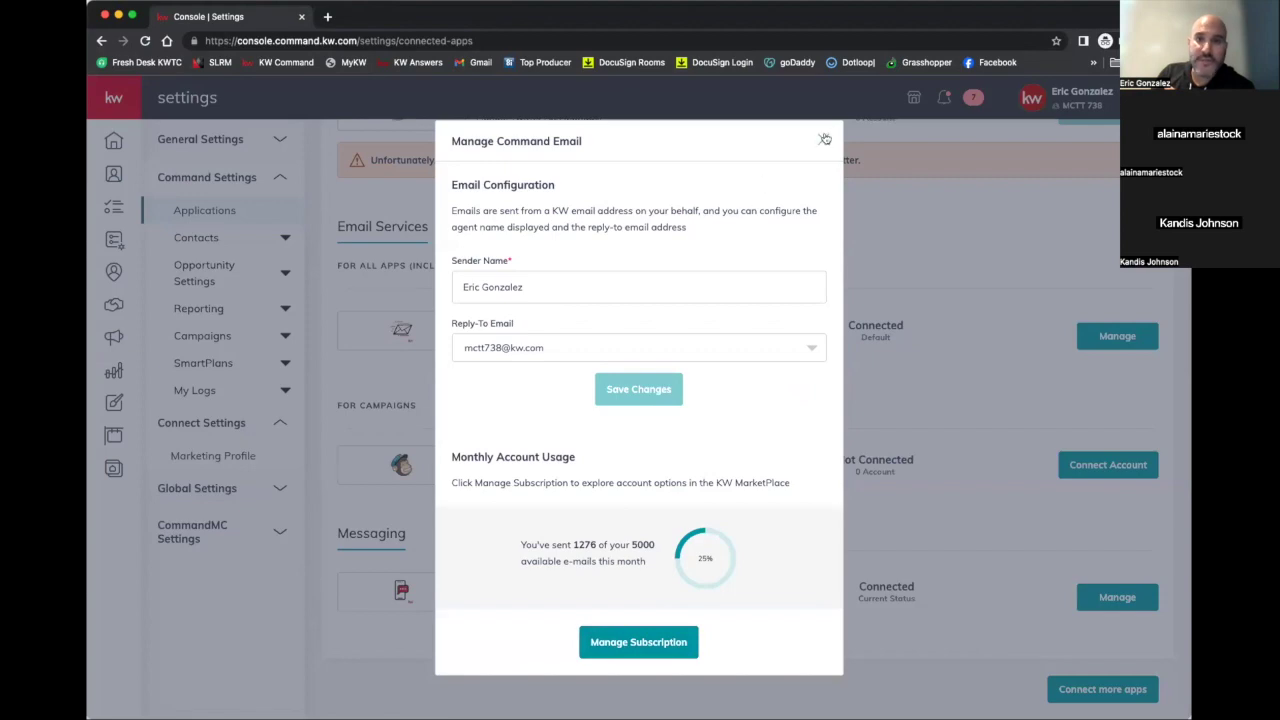
{"action": "left_click", "coordinate": [823, 140]}
{"action": "scroll", "coordinate": [643, 259], "scroll_direction": "up", "scroll_amount": 15}
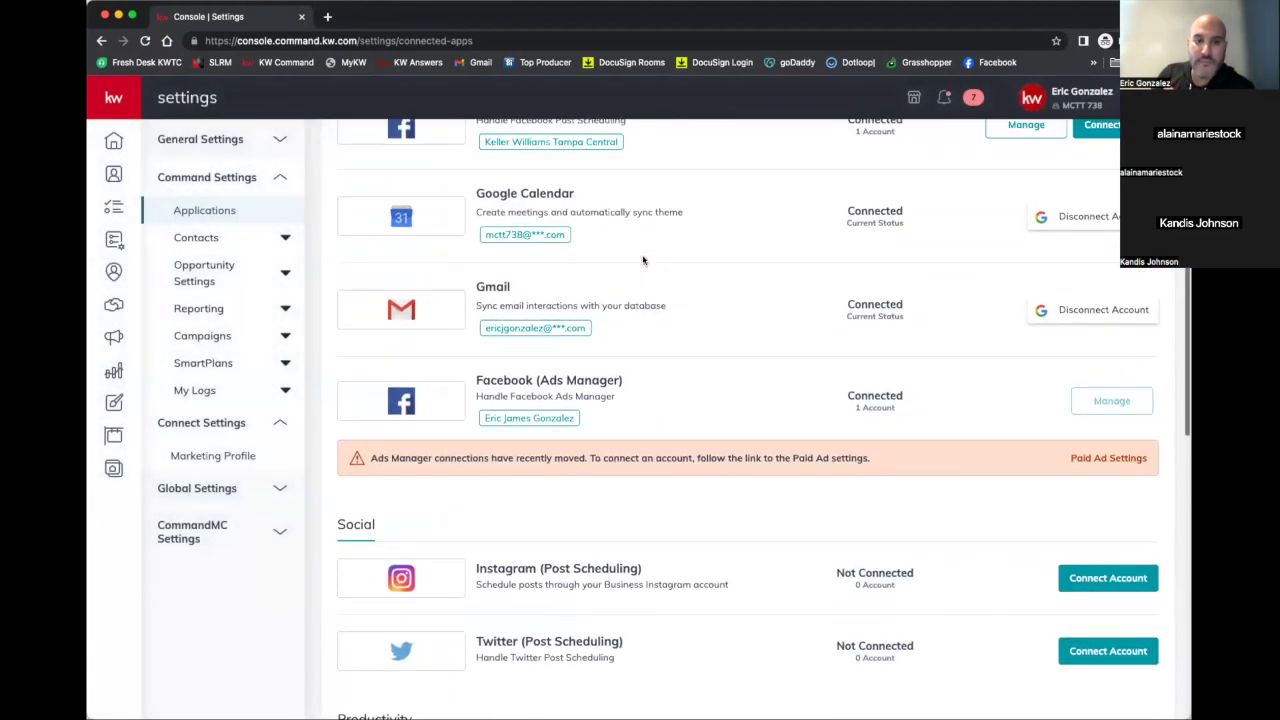
Open the Campaigns Class 11.07 design from the Designs list in the email editor
{"action": "mouse_move", "coordinate": [150, 205]}
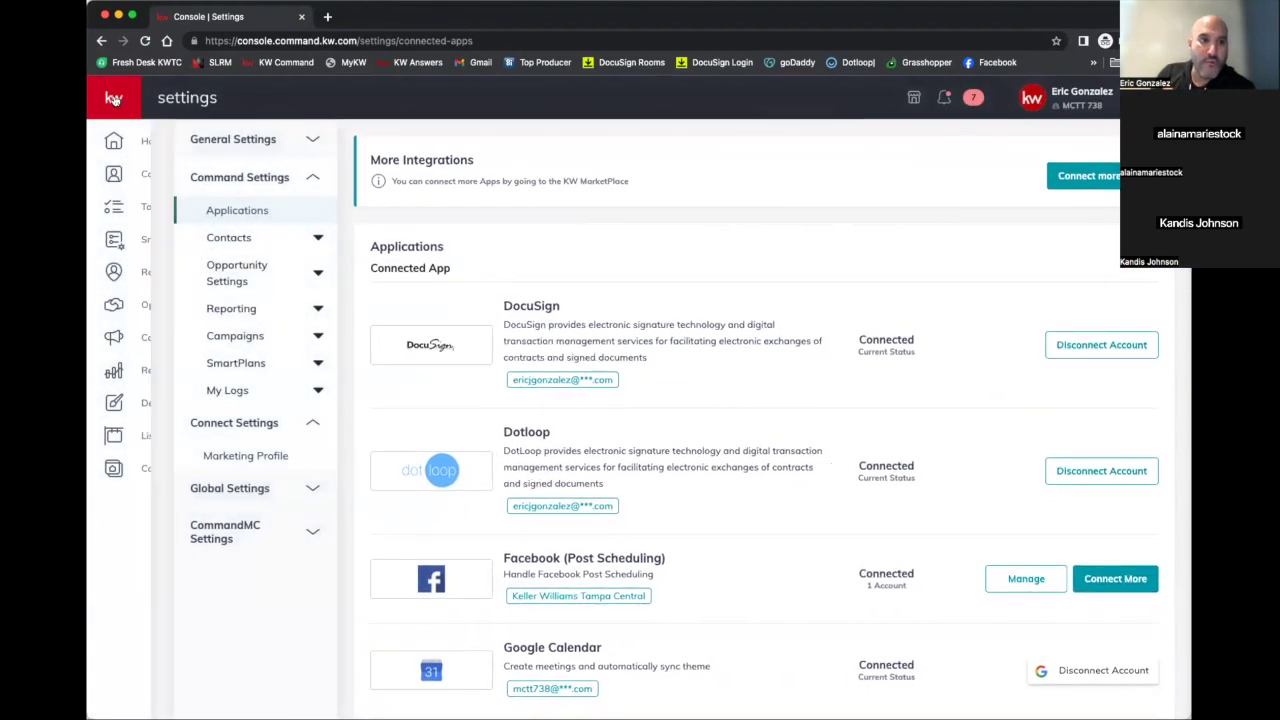
{"action": "left_click", "coordinate": [150, 404]}
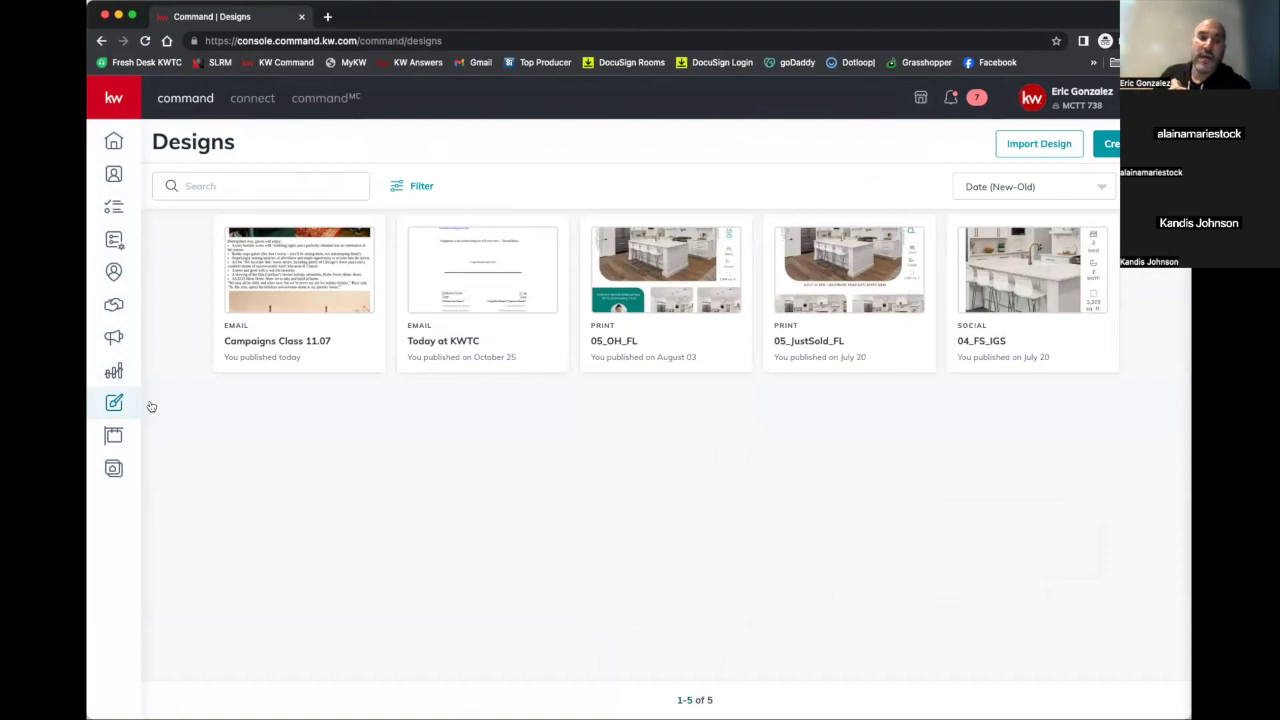
{"action": "left_click", "coordinate": [286, 344]}
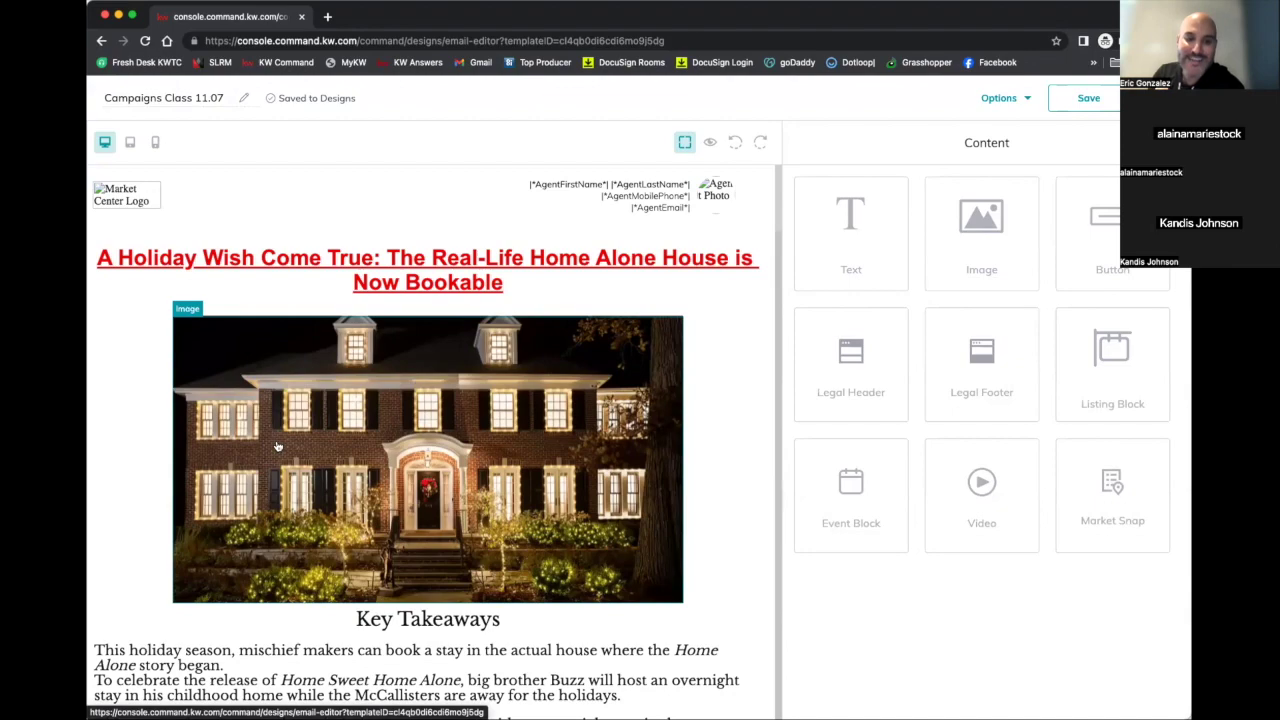
Open the red headline's linked Airbnb article in a new browser tab
{"action": "scroll", "coordinate": [277, 446], "scroll_direction": "down", "scroll_amount": 1}
{"action": "scroll", "coordinate": [277, 446], "scroll_direction": "down", "scroll_amount": 4}
{"action": "scroll", "coordinate": [280, 470], "scroll_direction": "up", "scroll_amount": 1}
{"action": "scroll", "coordinate": [280, 498], "scroll_direction": "up", "scroll_amount": 3}
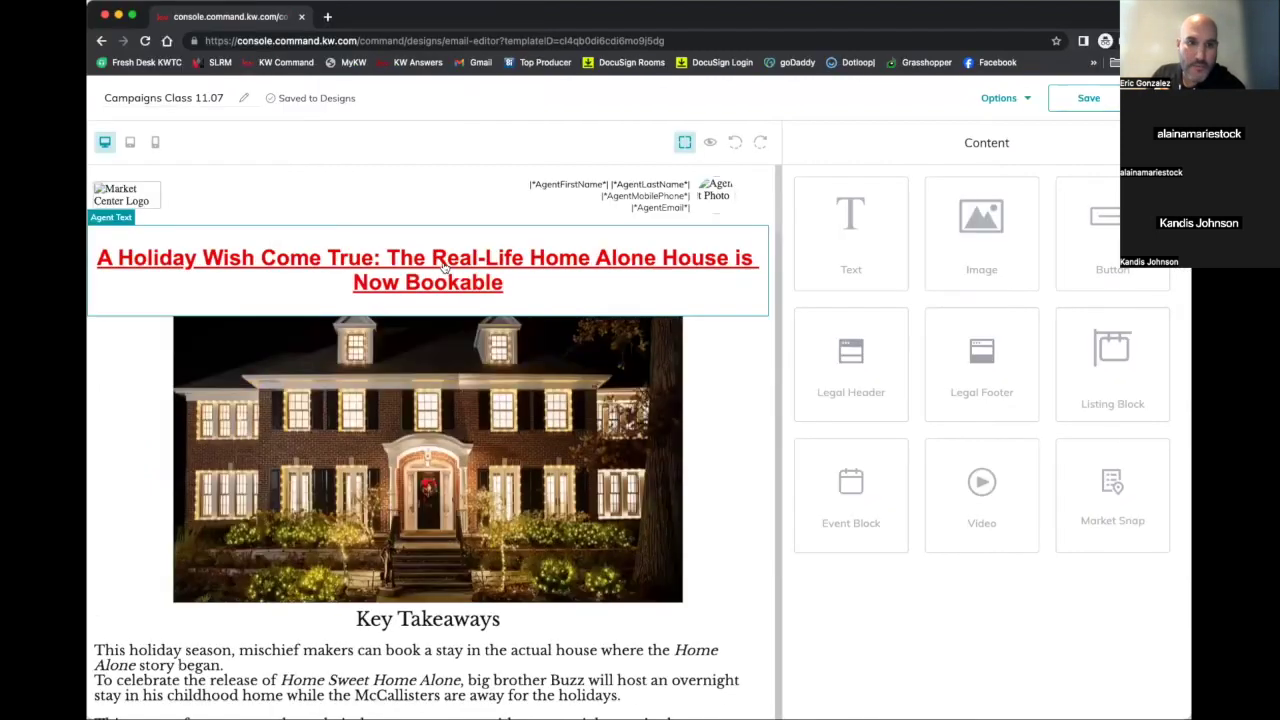
{"action": "right_click", "coordinate": [646, 257]}
{"action": "left_click", "coordinate": [470, 263]}
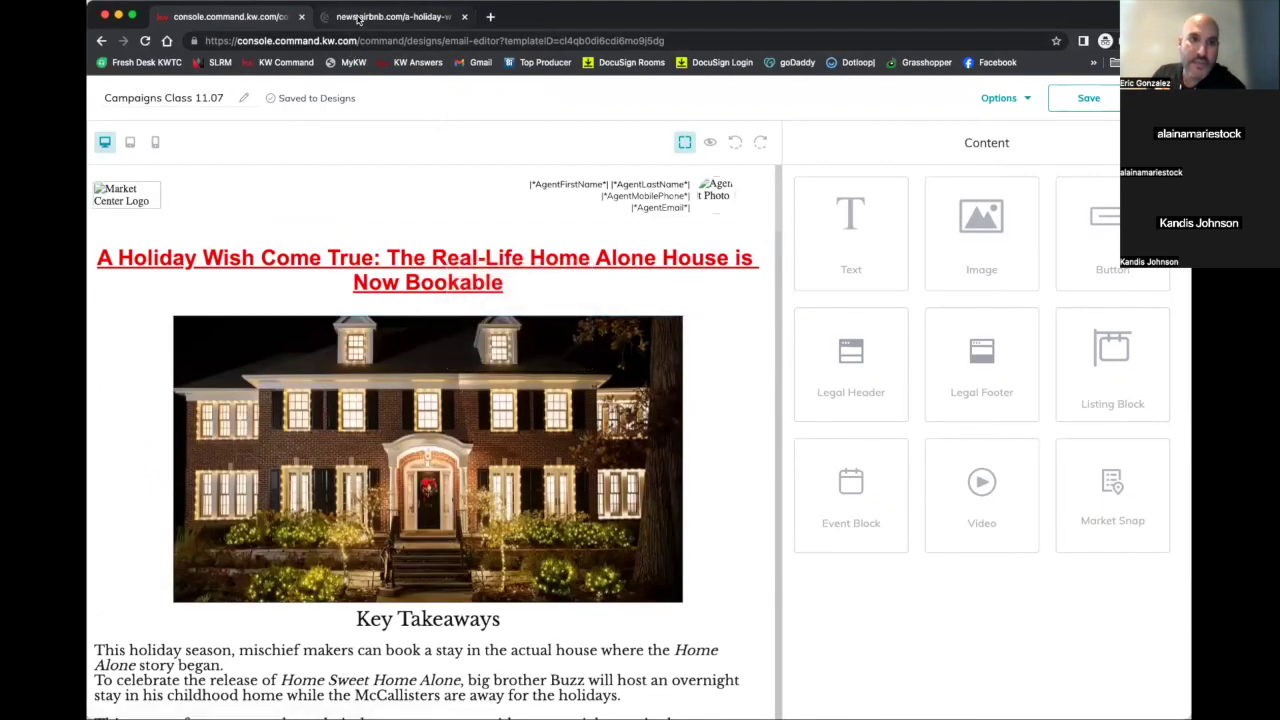
{"action": "left_click", "coordinate": [390, 16]}
{"action": "scroll", "coordinate": [470, 249], "scroll_direction": "down", "scroll_amount": 5}
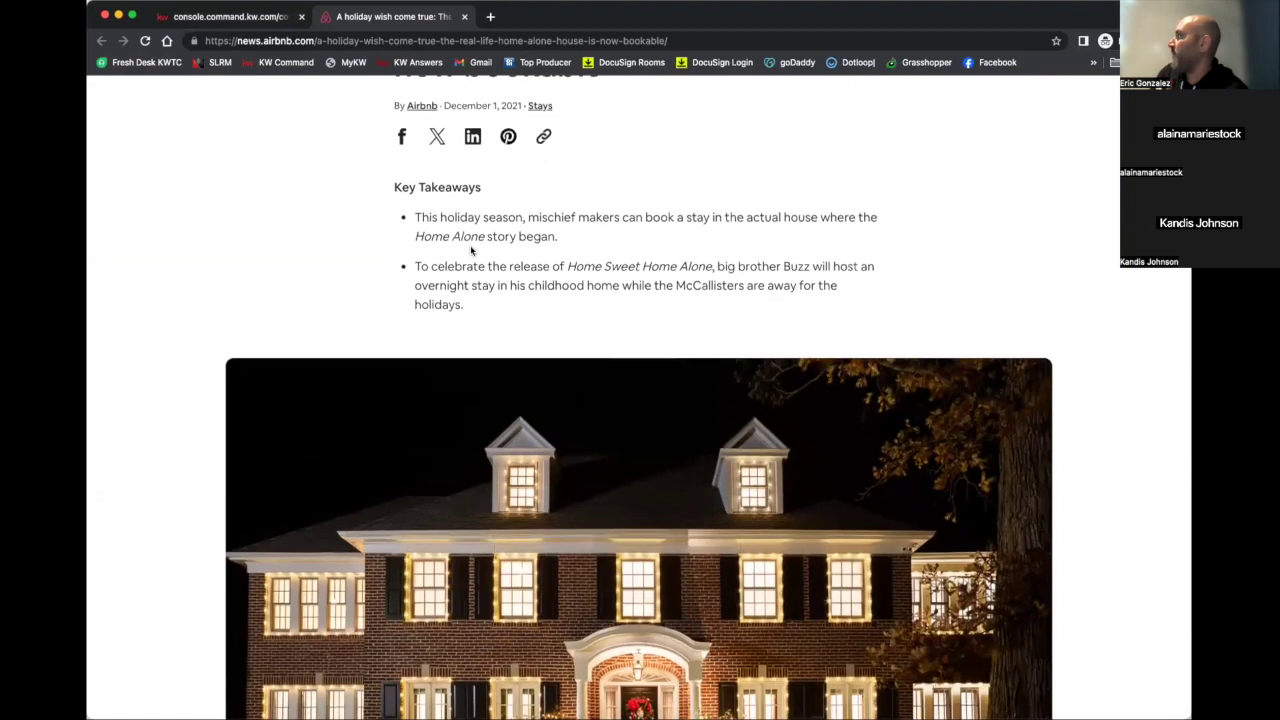
{"action": "scroll", "coordinate": [471, 250], "scroll_direction": "down", "scroll_amount": 10}
{"action": "scroll", "coordinate": [479, 228], "scroll_direction": "down", "scroll_amount": 6}
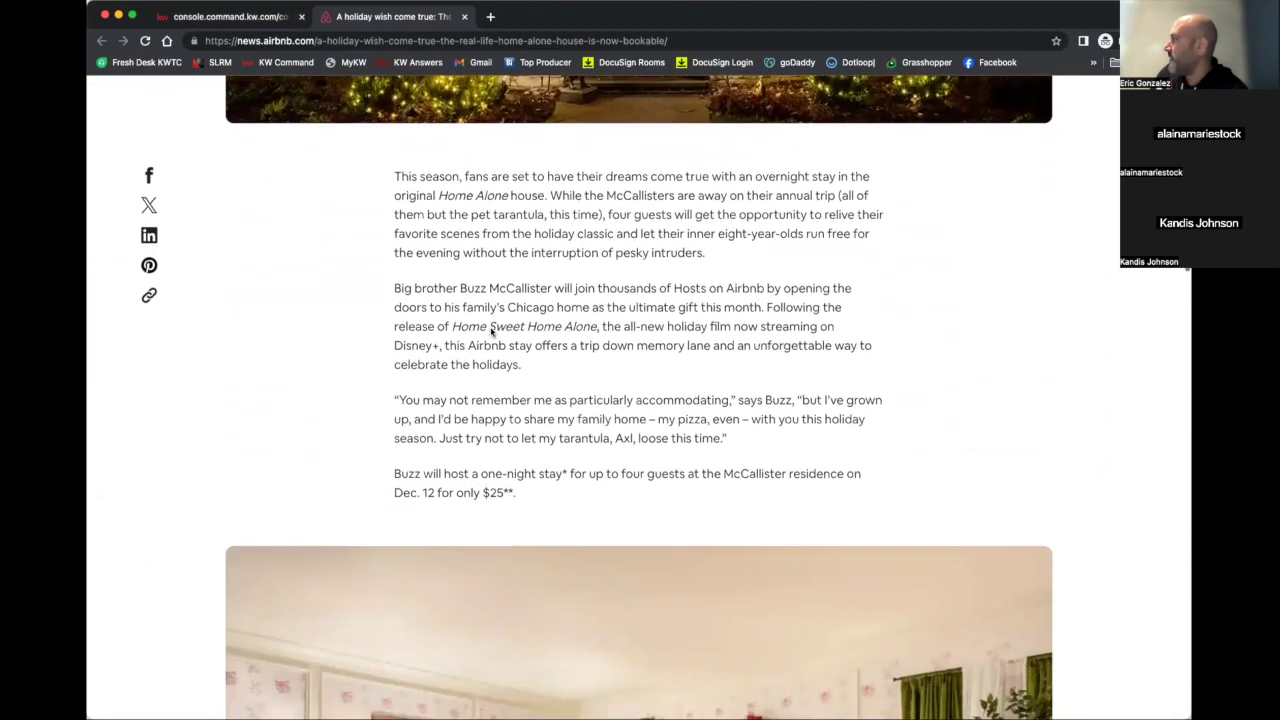
{"action": "scroll", "coordinate": [491, 332], "scroll_direction": "down", "scroll_amount": 6}
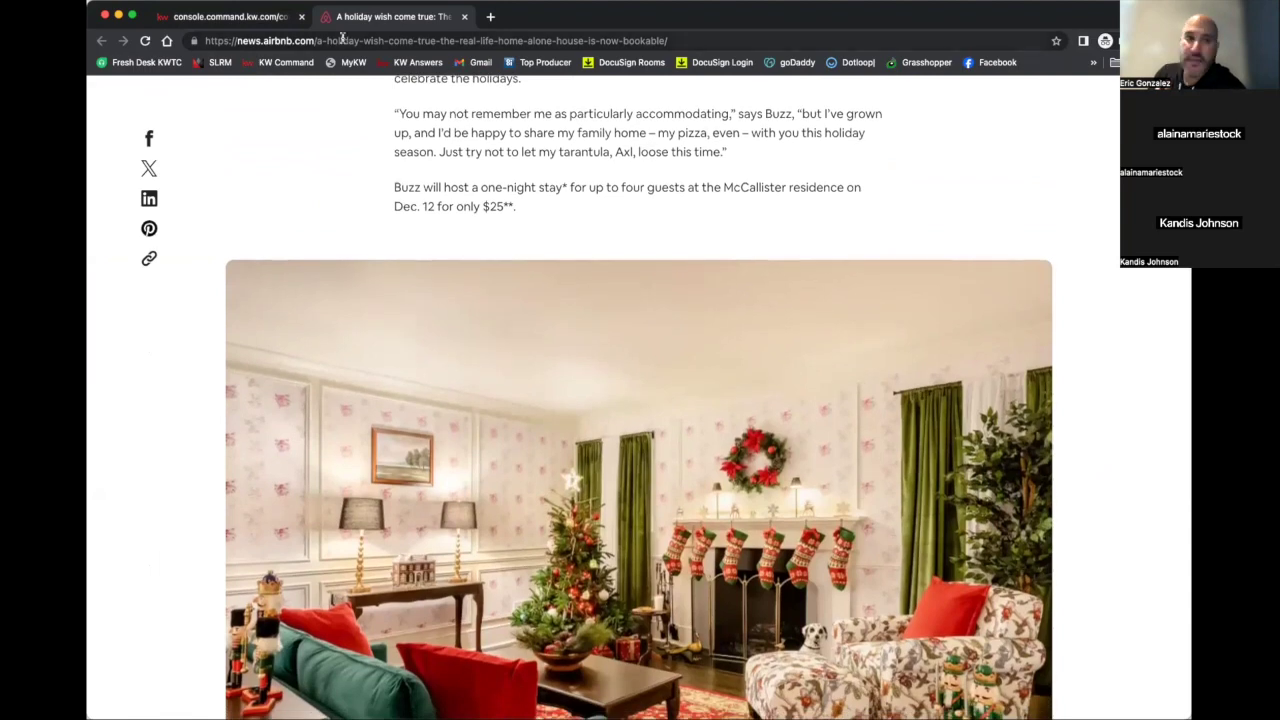
{"action": "left_click", "coordinate": [230, 17]}
{"action": "scroll", "coordinate": [307, 270], "scroll_direction": "down", "scroll_amount": 2}
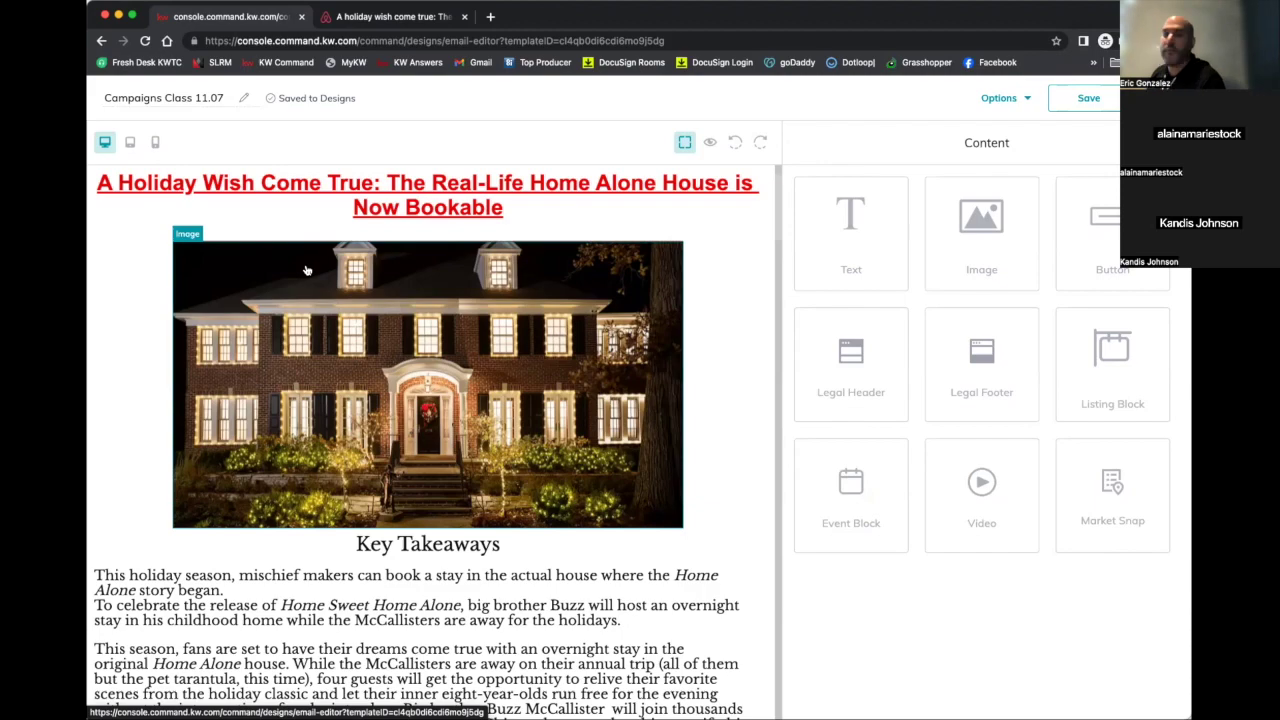
Review the email past the Winnetka listing block to the footer, then show the Options menu
{"action": "scroll", "coordinate": [369, 403], "scroll_direction": "down", "scroll_amount": 5}
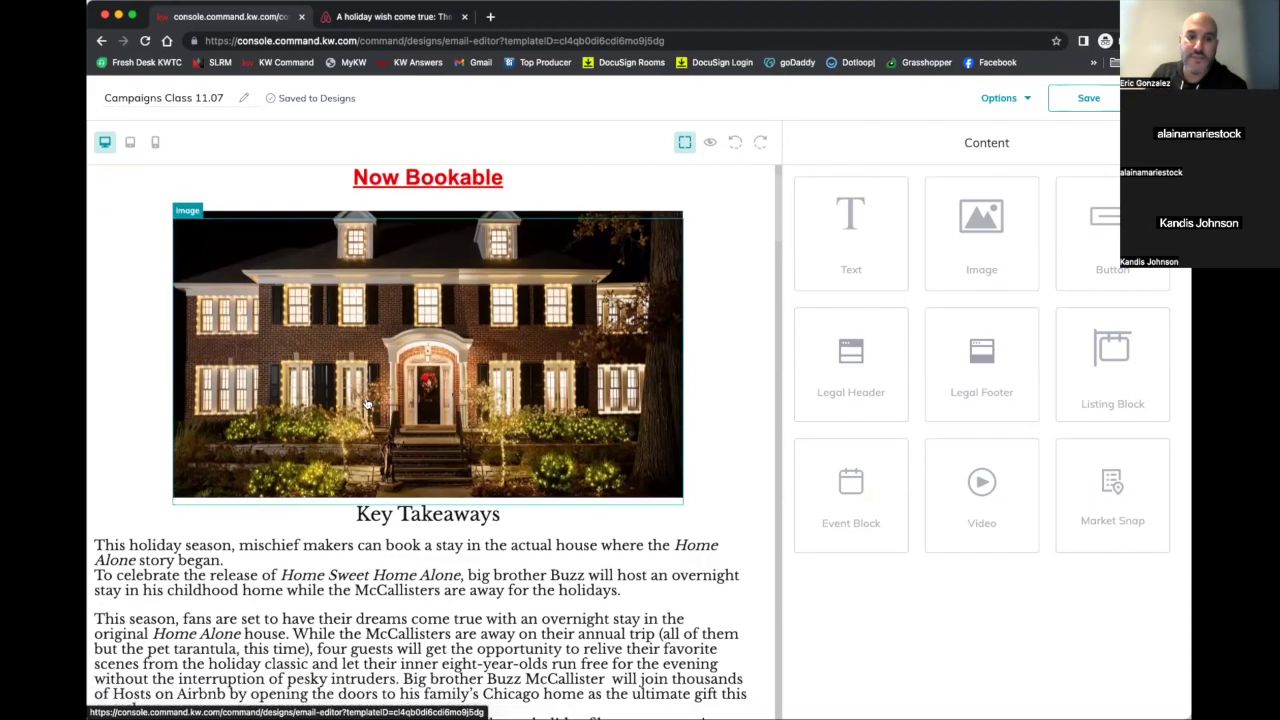
{"action": "scroll", "coordinate": [369, 403], "scroll_direction": "down", "scroll_amount": 9}
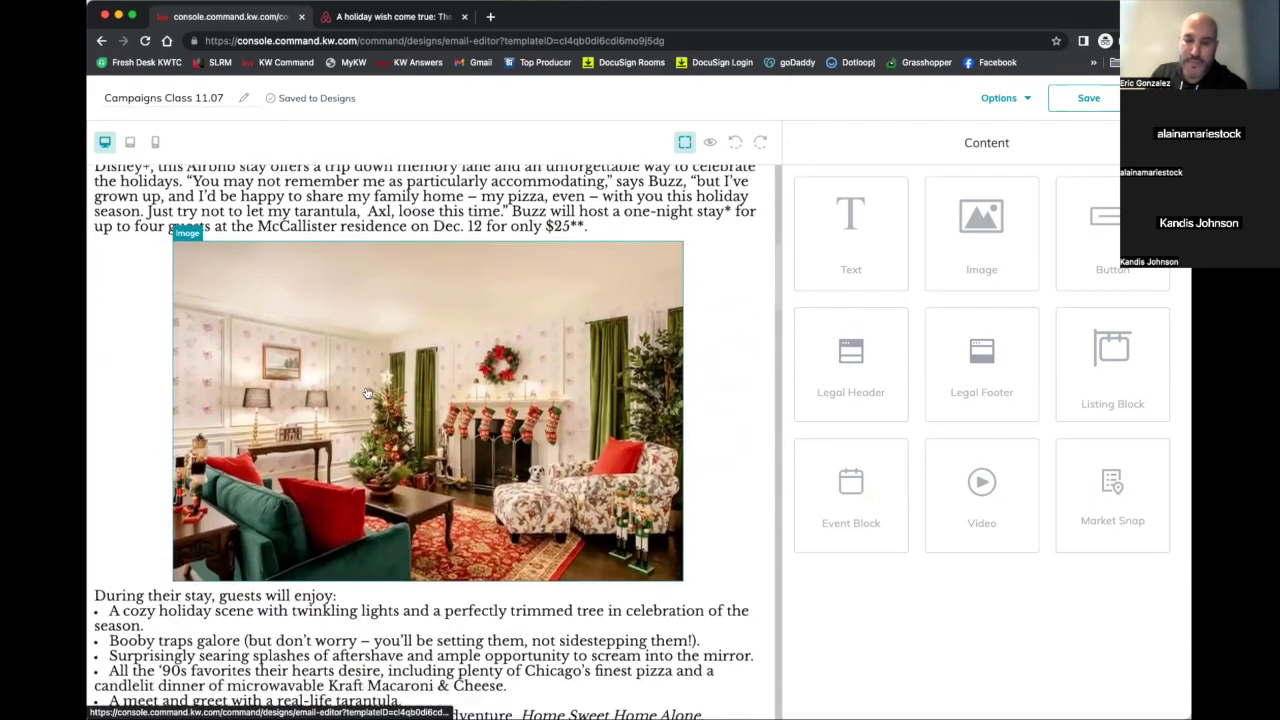
{"action": "scroll", "coordinate": [369, 381], "scroll_direction": "down", "scroll_amount": 12}
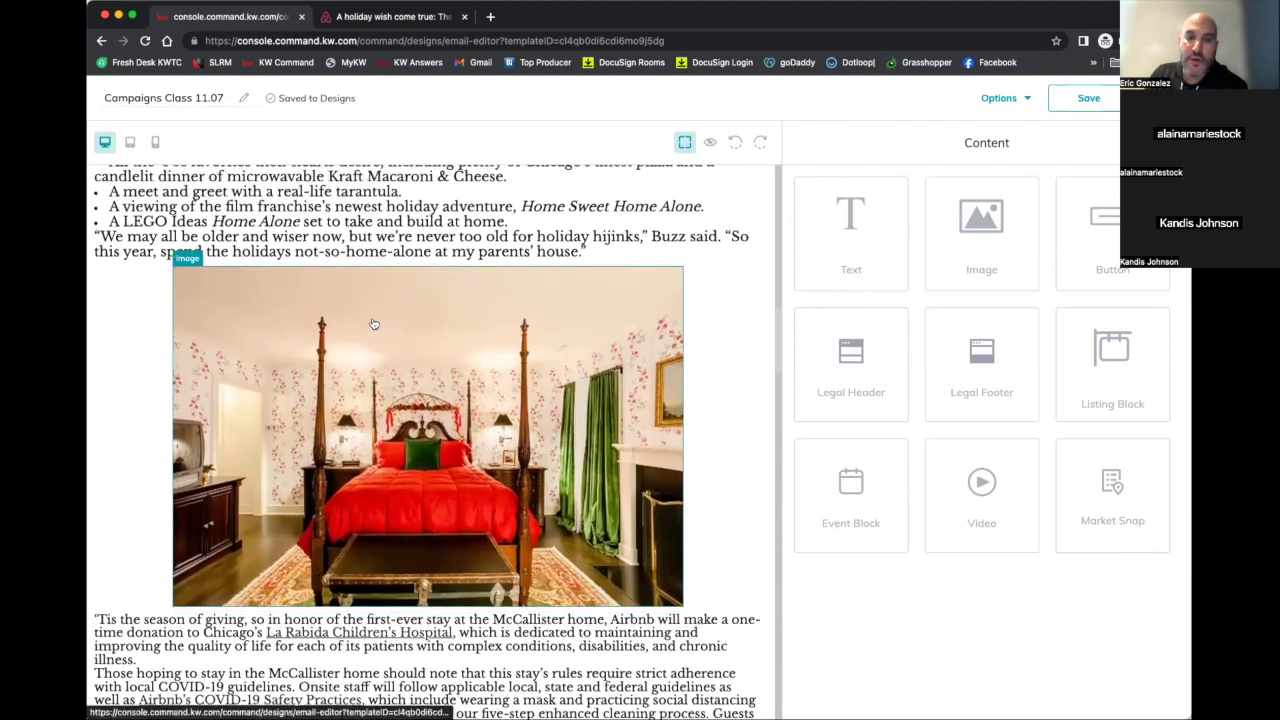
{"action": "scroll", "coordinate": [373, 324], "scroll_direction": "down", "scroll_amount": 4}
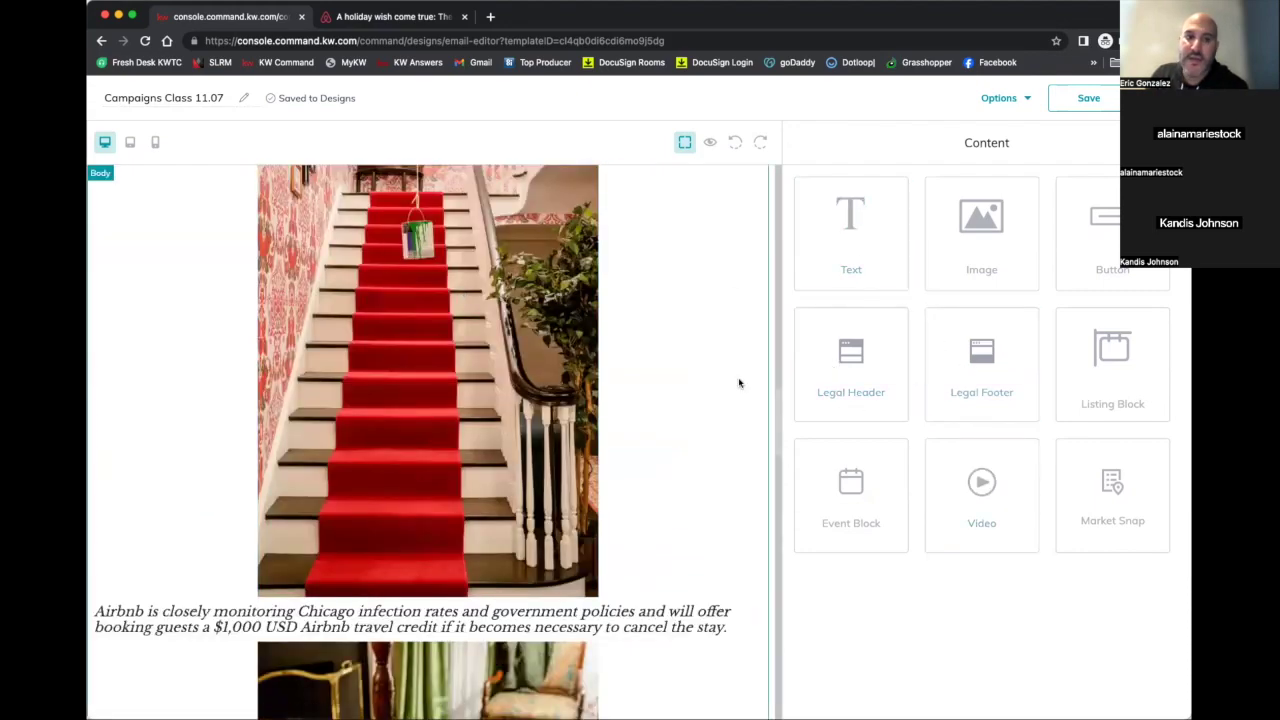
{"action": "scroll", "coordinate": [739, 378], "scroll_direction": "down", "scroll_amount": 7}
{"action": "scroll", "coordinate": [739, 378], "scroll_direction": "down", "scroll_amount": 9}
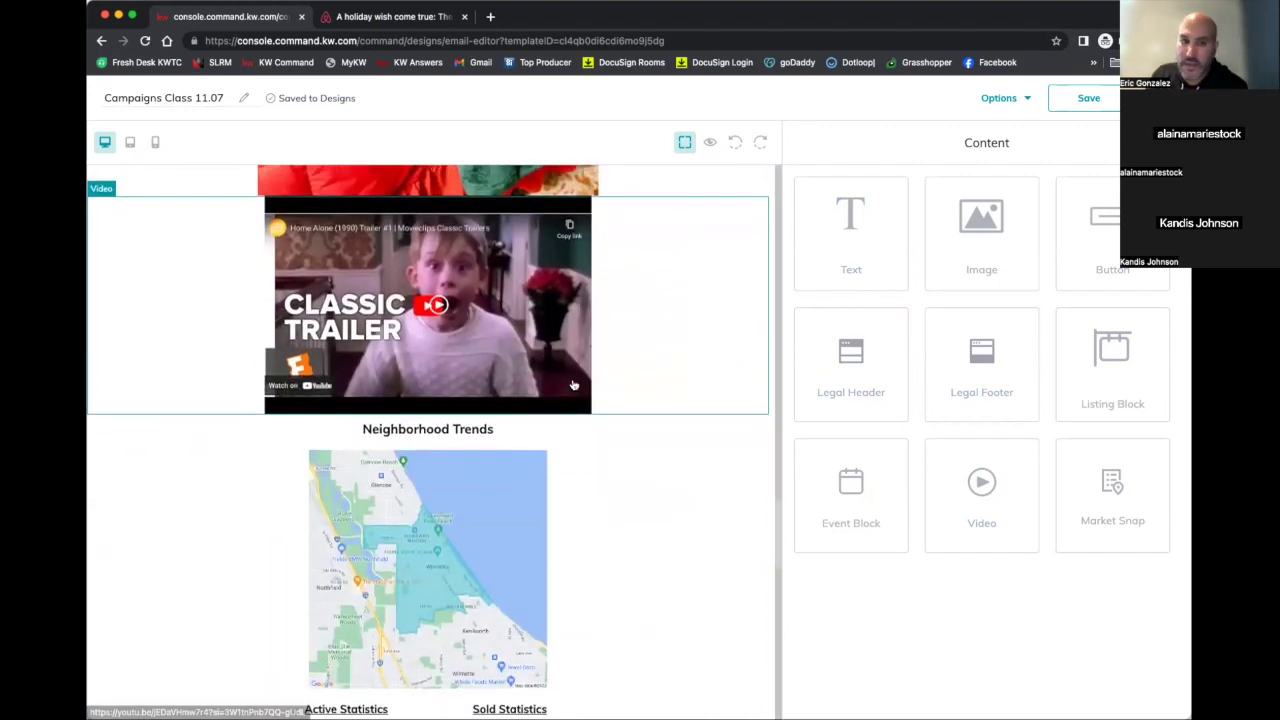
{"action": "scroll", "coordinate": [570, 390], "scroll_direction": "down", "scroll_amount": 1}
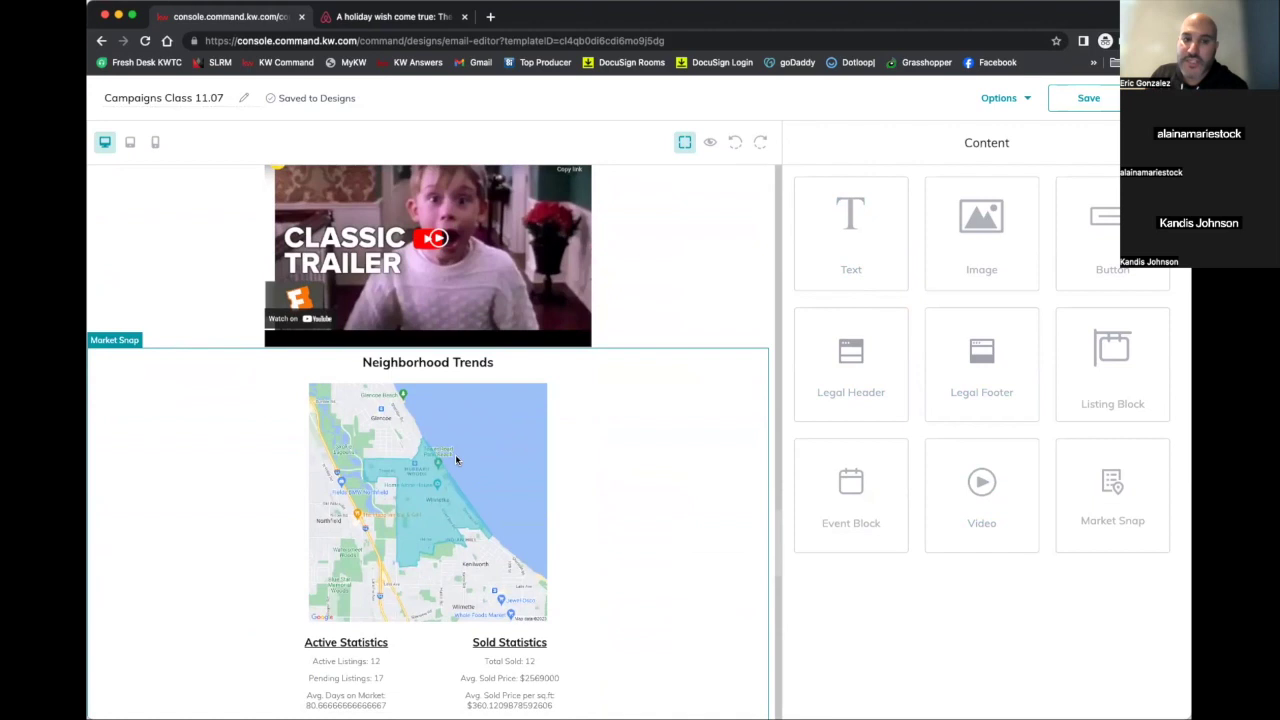
{"action": "scroll", "coordinate": [457, 447], "scroll_direction": "down", "scroll_amount": 1}
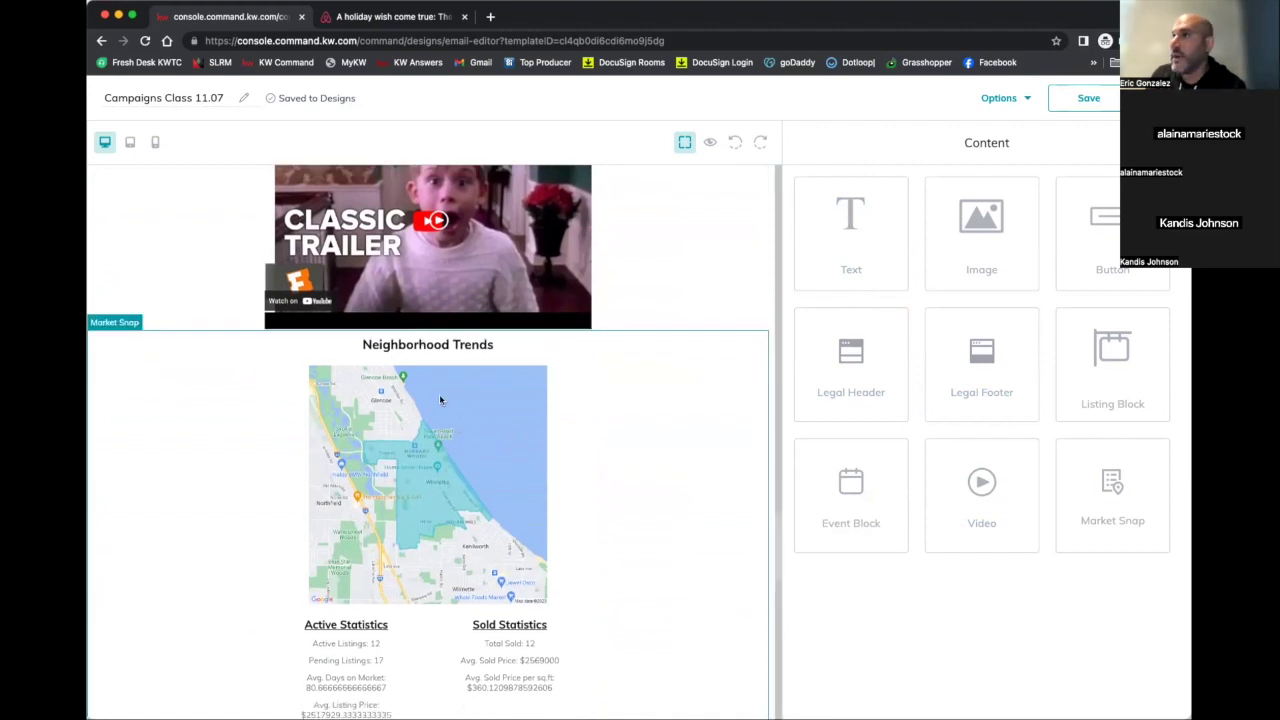
{"action": "scroll", "coordinate": [430, 520], "scroll_direction": "down", "scroll_amount": 2}
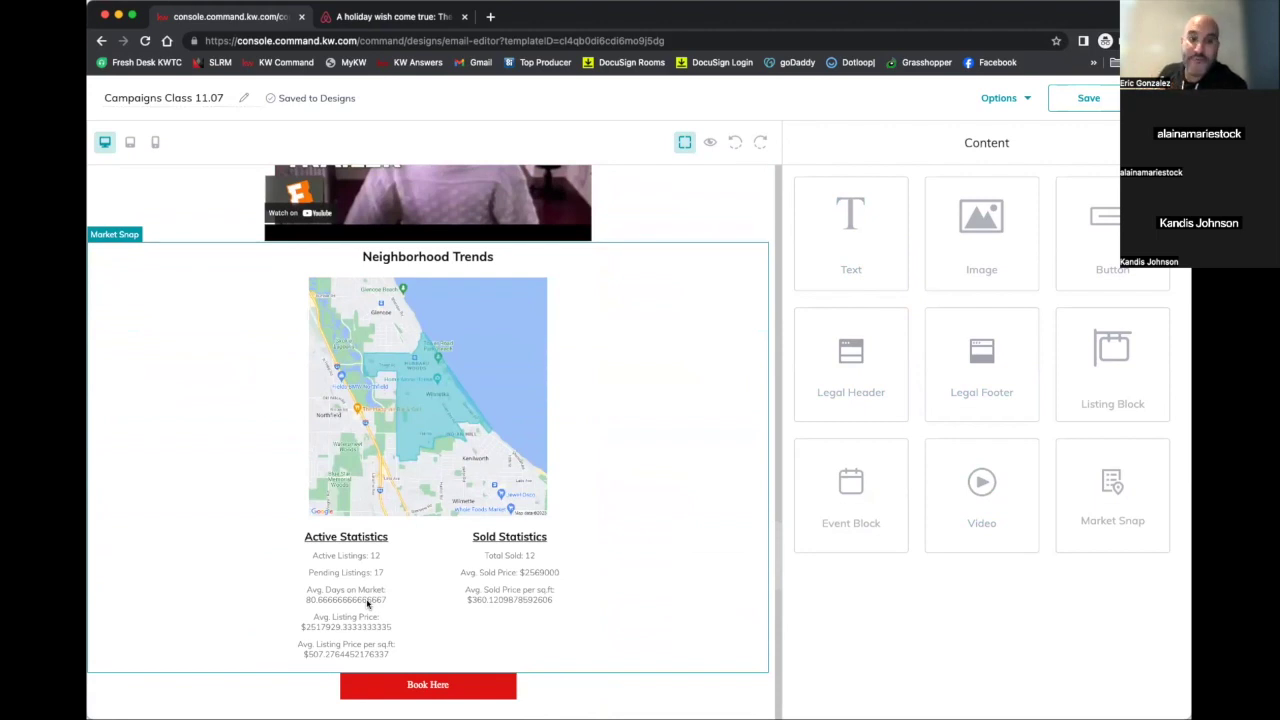
{"action": "scroll", "coordinate": [367, 603], "scroll_direction": "down", "scroll_amount": 2}
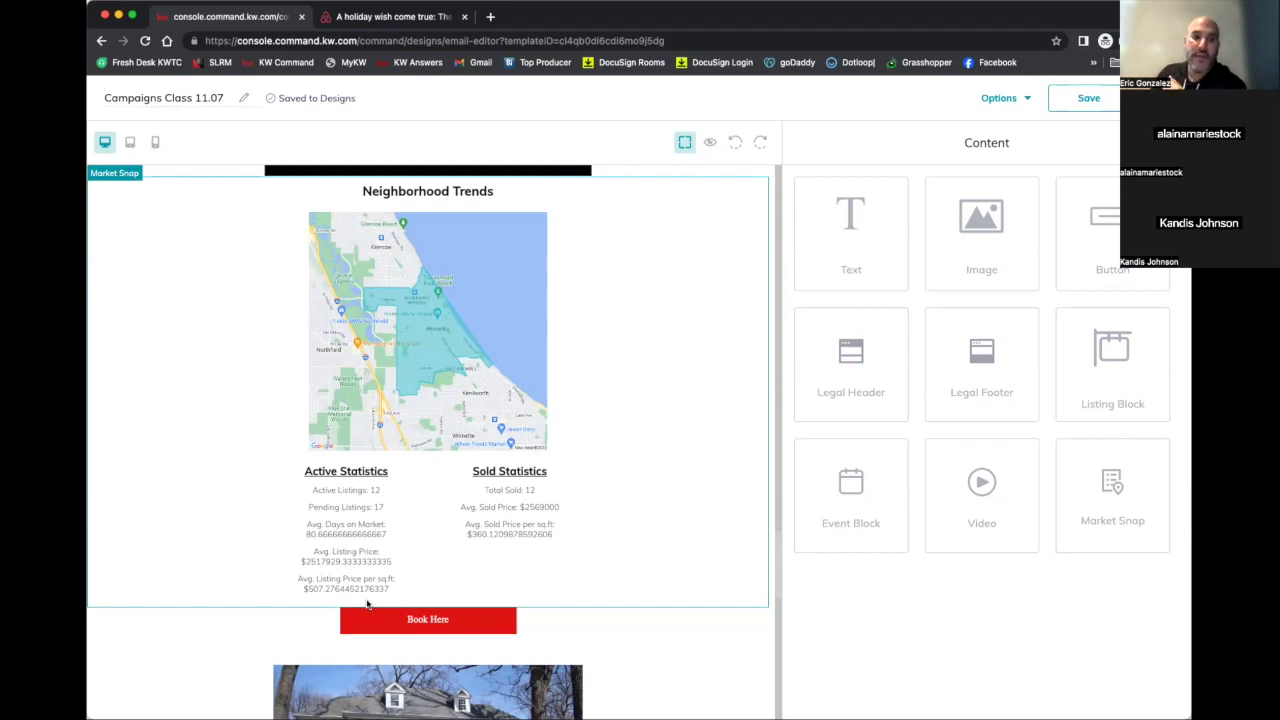
{"action": "scroll", "coordinate": [367, 604], "scroll_direction": "down", "scroll_amount": 3}
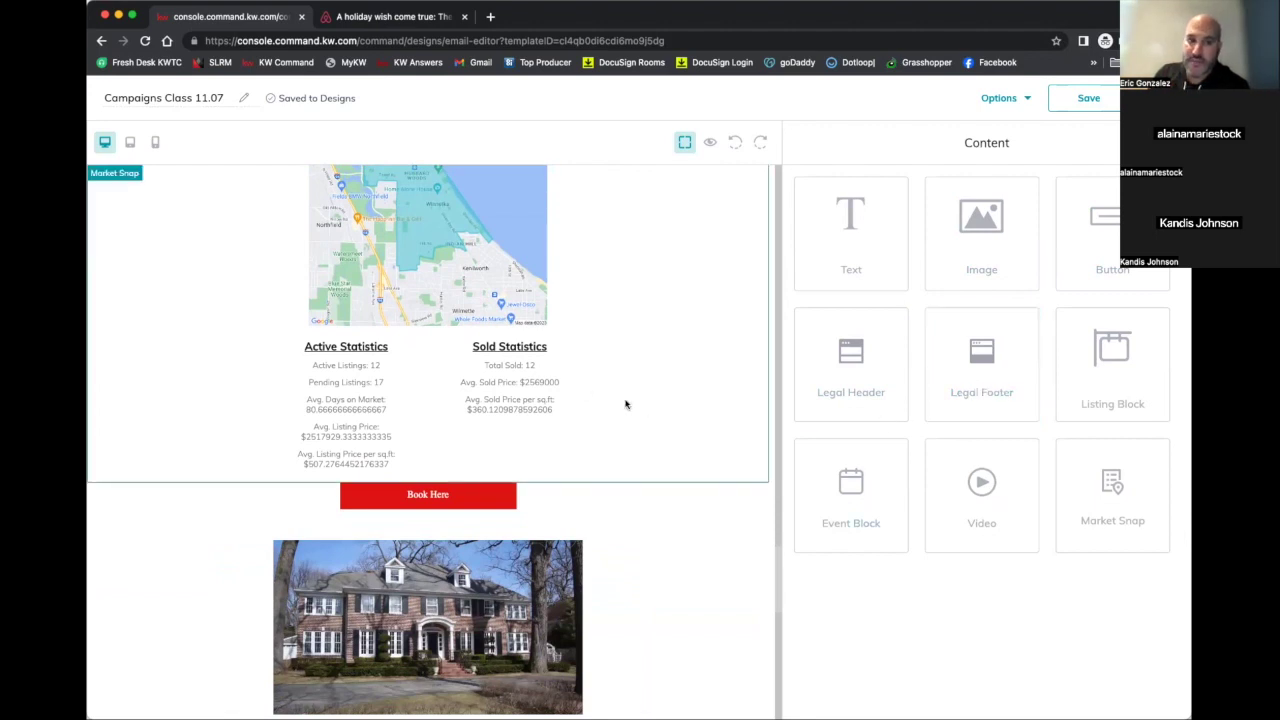
{"action": "scroll", "coordinate": [626, 403], "scroll_direction": "down", "scroll_amount": 3}
{"action": "scroll", "coordinate": [502, 505], "scroll_direction": "down", "scroll_amount": 3}
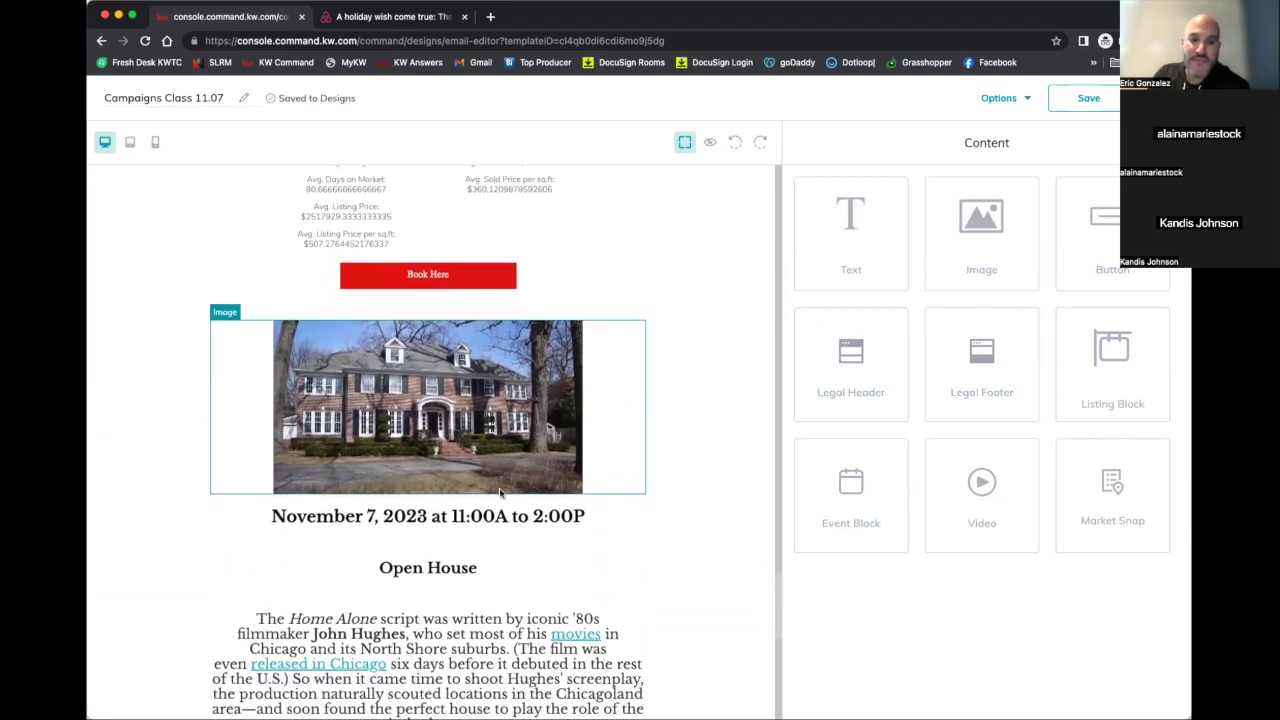
{"action": "scroll", "coordinate": [500, 492], "scroll_direction": "down", "scroll_amount": 1}
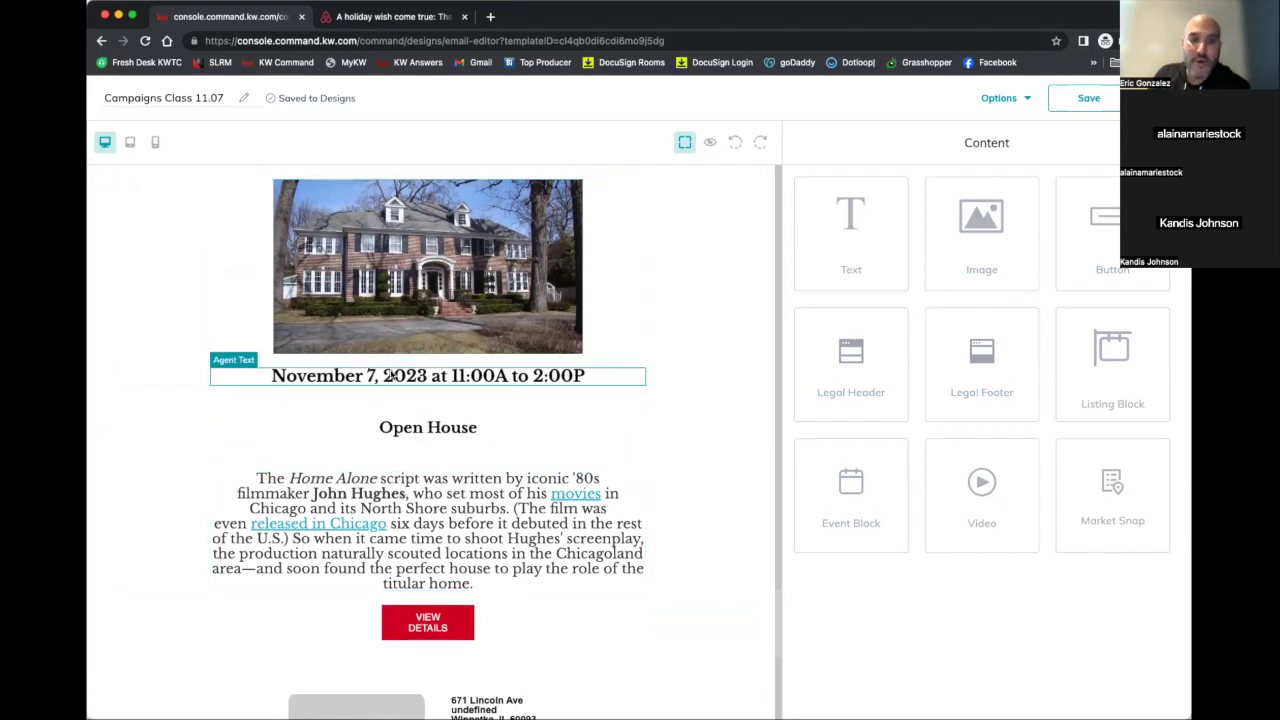
{"action": "scroll", "coordinate": [390, 375], "scroll_direction": "down", "scroll_amount": 2}
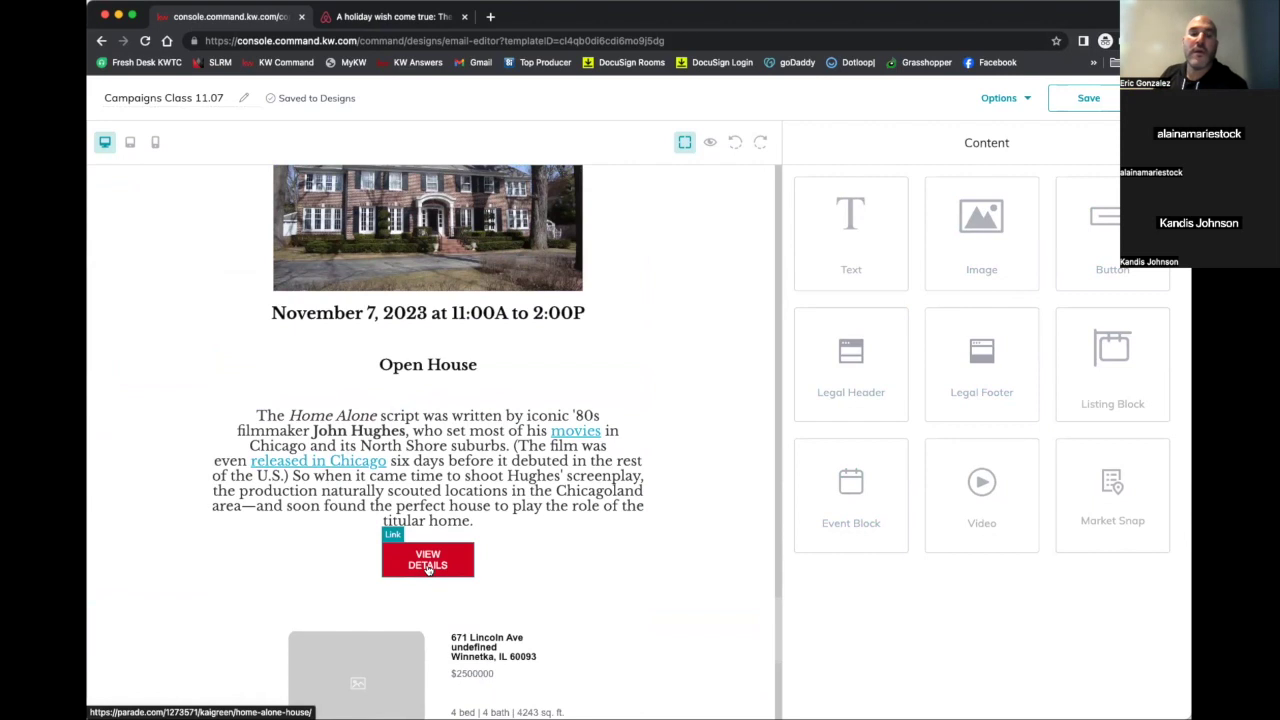
{"action": "scroll", "coordinate": [427, 568], "scroll_direction": "down", "scroll_amount": 3}
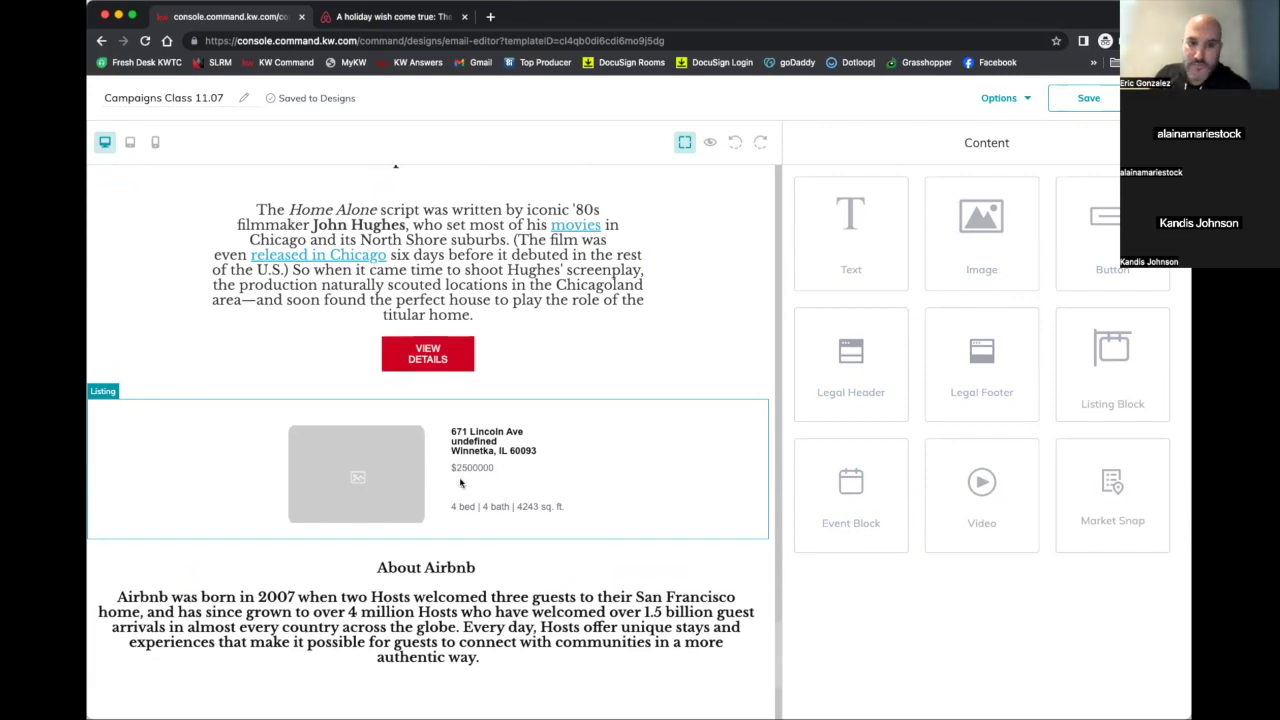
{"action": "scroll", "coordinate": [460, 483], "scroll_direction": "down", "scroll_amount": 4}
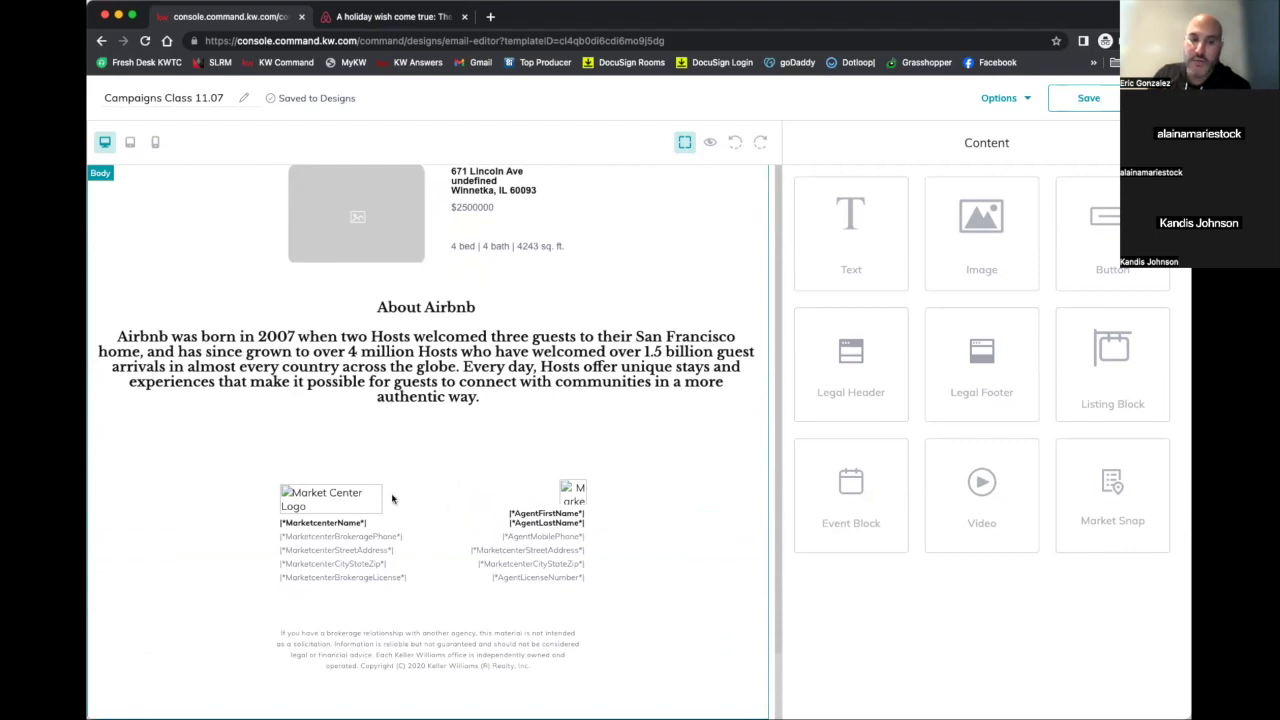
{"action": "scroll", "coordinate": [393, 496], "scroll_direction": "up", "scroll_amount": 4}
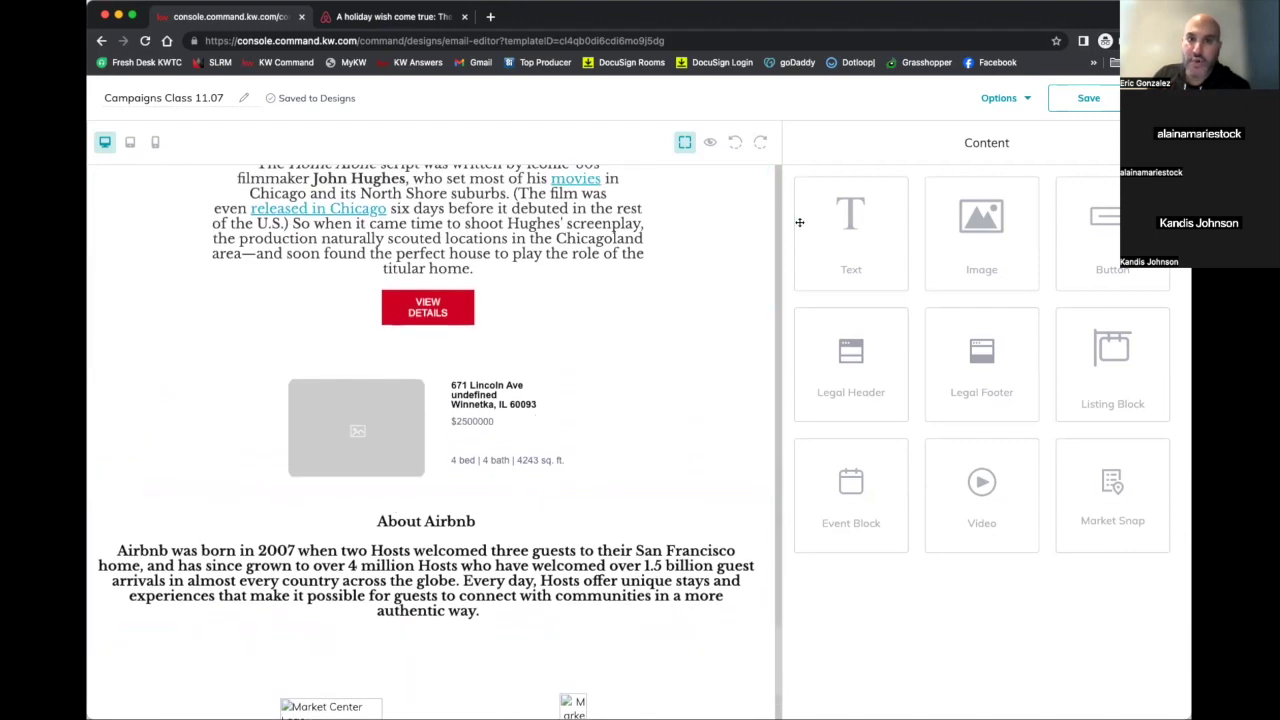
{"action": "left_click", "coordinate": [998, 102]}
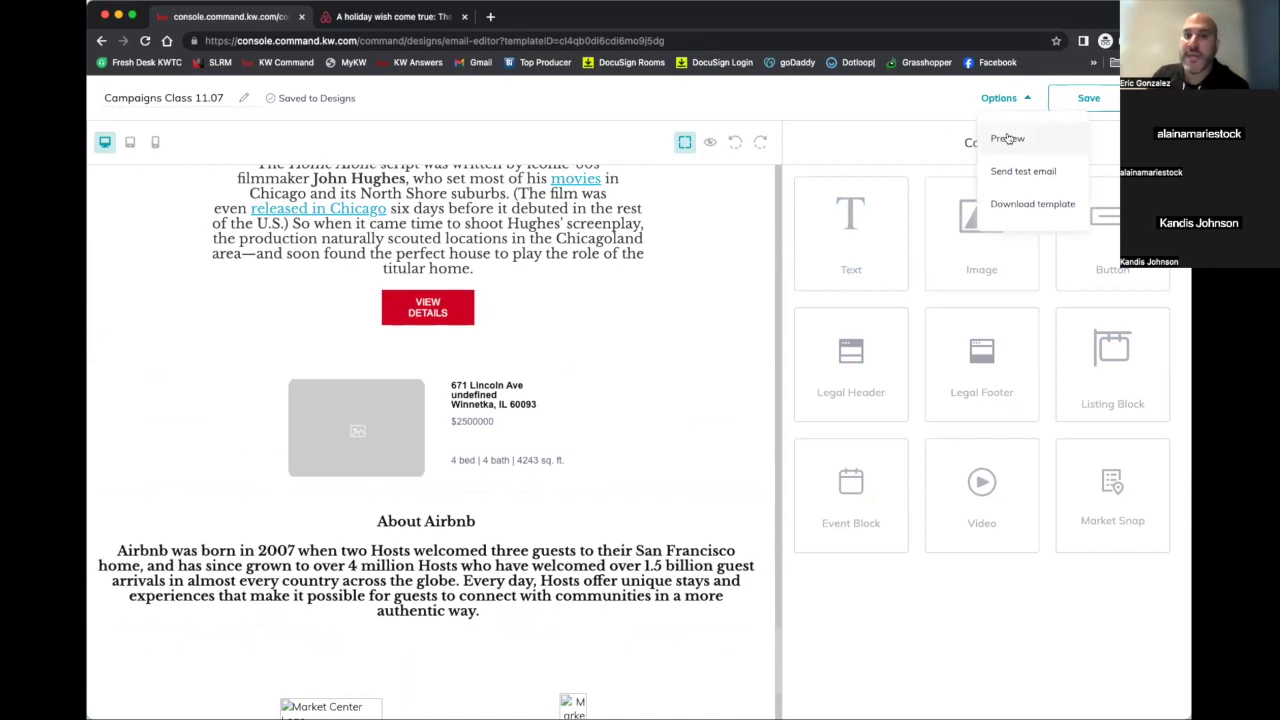
Preview the Home Alone email full-width, scroll through it, and exit back to the editor
{"action": "left_click", "coordinate": [1007, 138]}
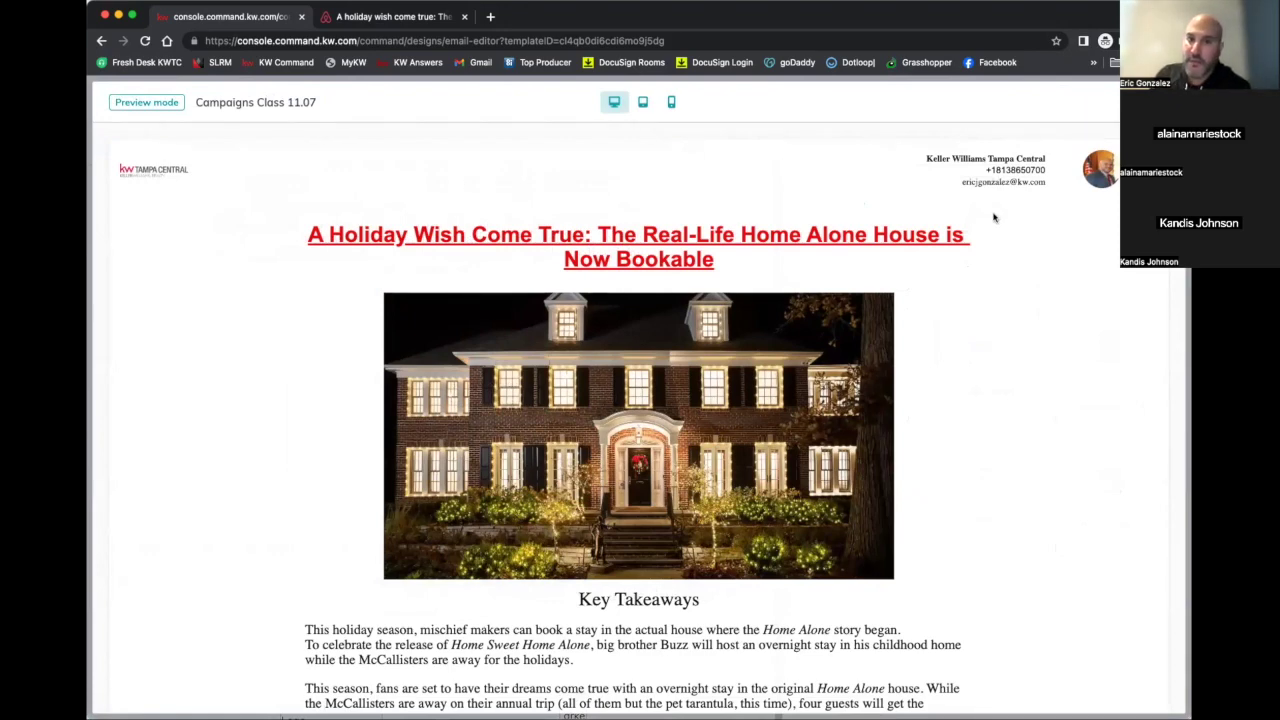
{"action": "scroll", "coordinate": [993, 217], "scroll_direction": "down", "scroll_amount": 2}
{"action": "scroll", "coordinate": [993, 217], "scroll_direction": "down", "scroll_amount": 2}
{"action": "scroll", "coordinate": [894, 171], "scroll_direction": "up", "scroll_amount": 3}
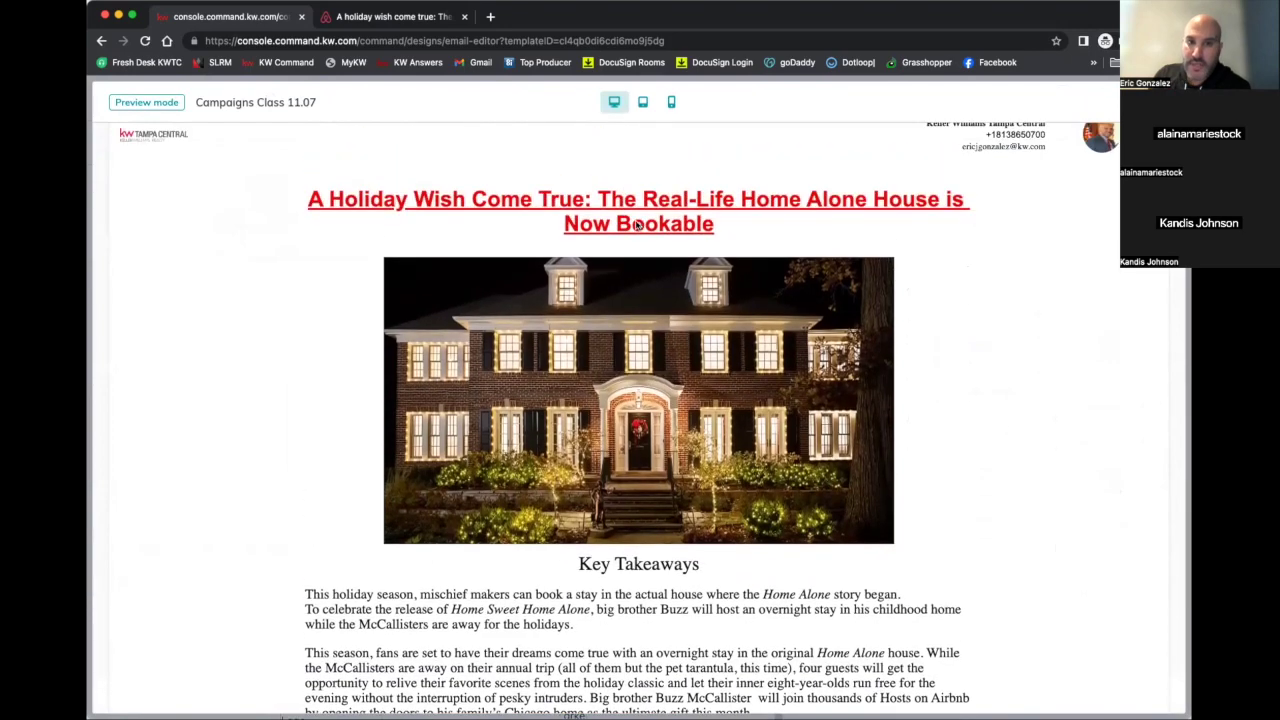
{"action": "scroll", "coordinate": [647, 222], "scroll_direction": "down", "scroll_amount": 10}
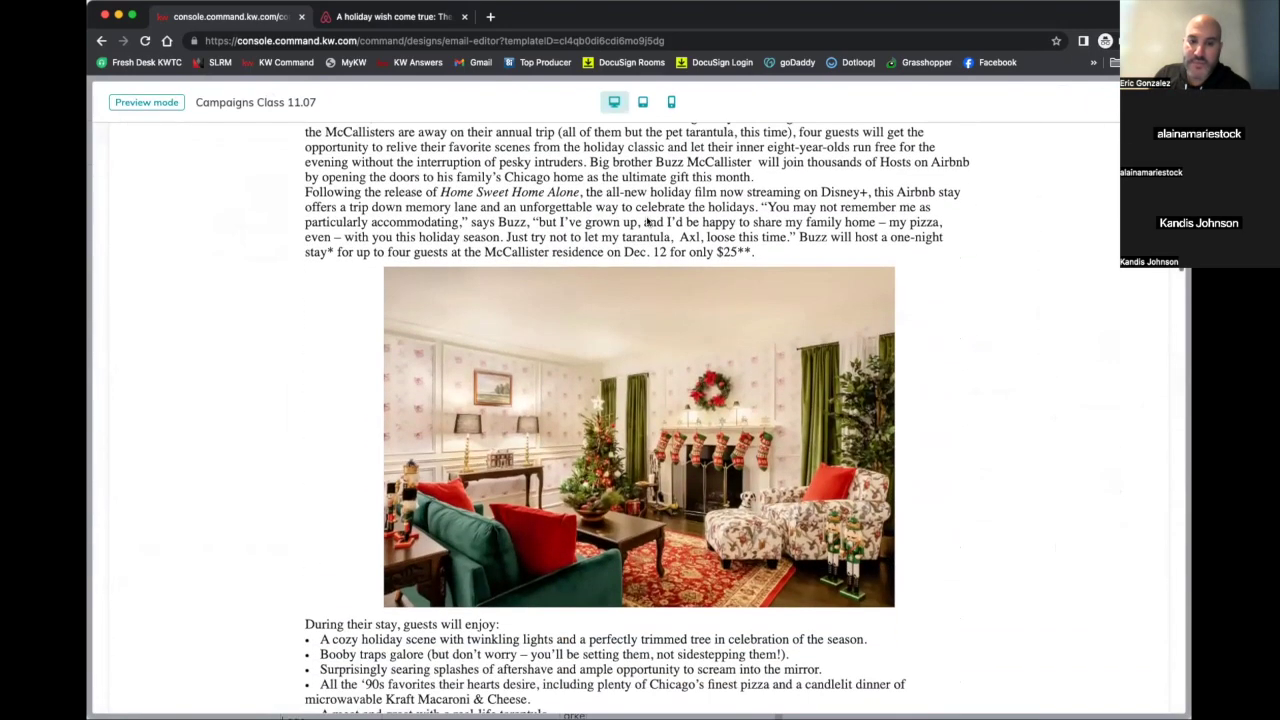
{"action": "scroll", "coordinate": [647, 222], "scroll_direction": "down", "scroll_amount": 5}
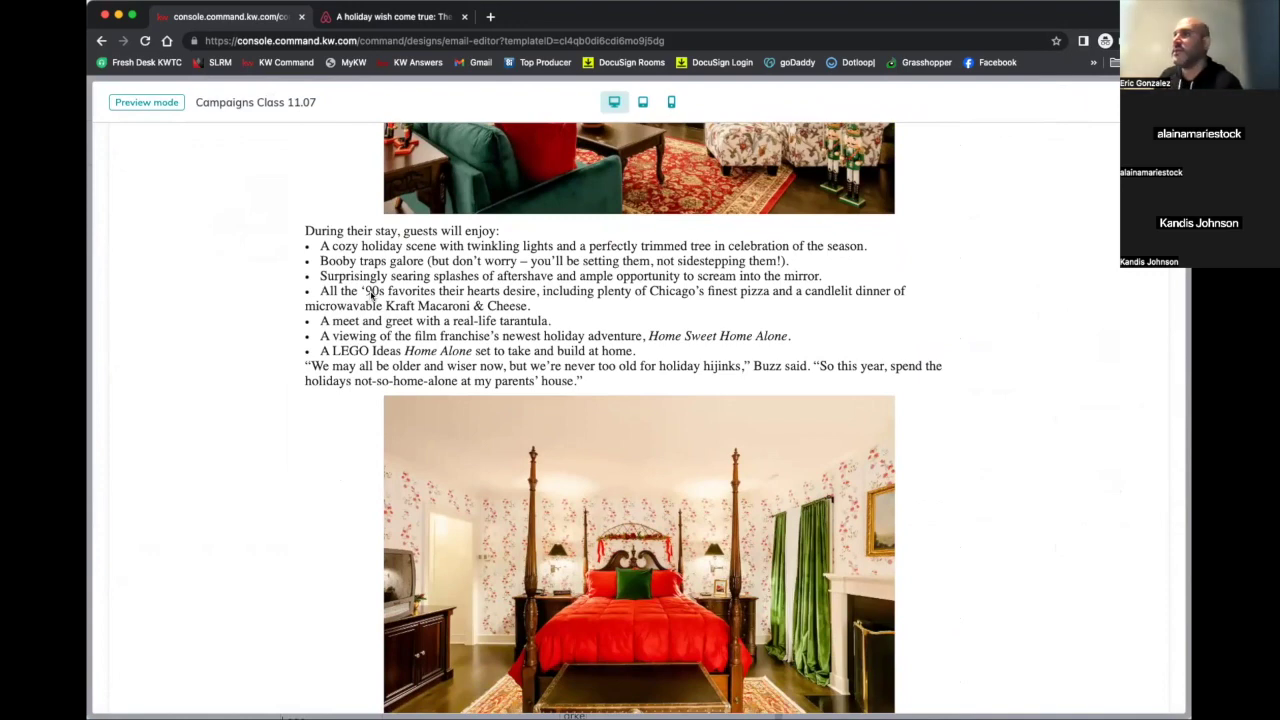
{"action": "scroll", "coordinate": [370, 293], "scroll_direction": "down", "scroll_amount": 10}
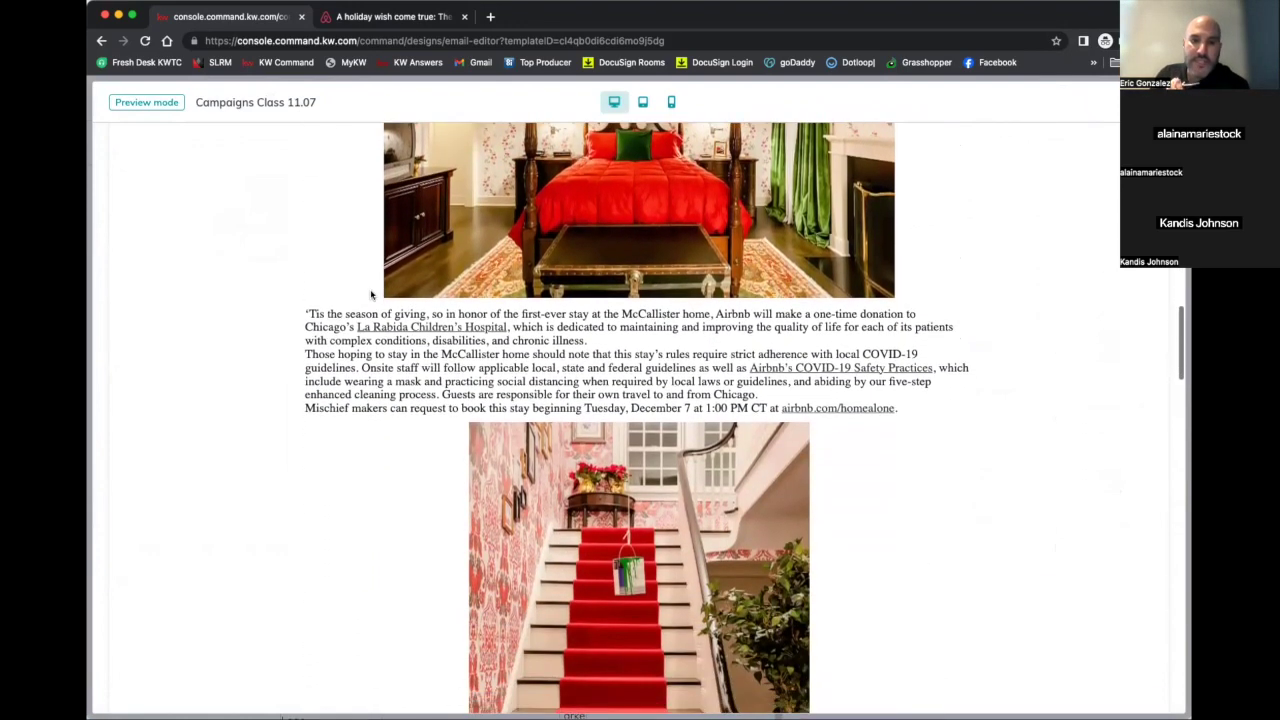
{"action": "scroll", "coordinate": [370, 293], "scroll_direction": "up", "scroll_amount": 9}
{"action": "scroll", "coordinate": [378, 283], "scroll_direction": "down", "scroll_amount": 3}
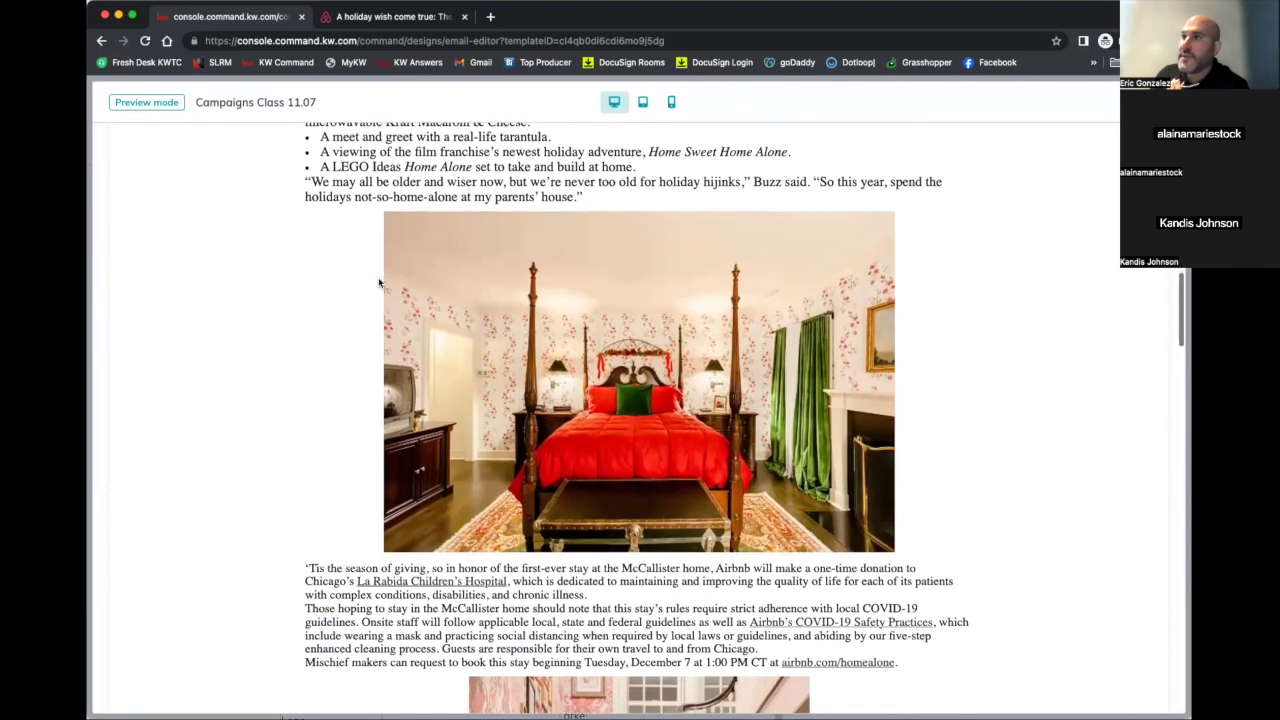
{"action": "scroll", "coordinate": [378, 283], "scroll_direction": "down", "scroll_amount": 3}
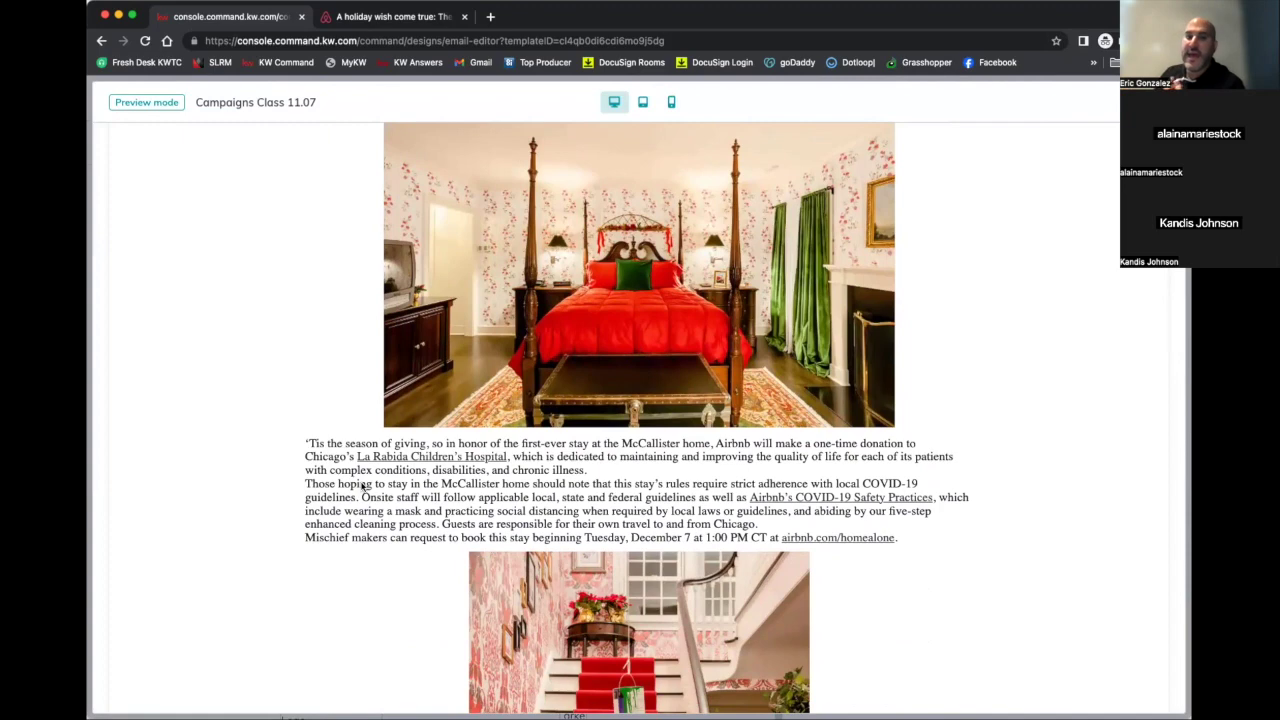
{"action": "scroll", "coordinate": [363, 487], "scroll_direction": "down", "scroll_amount": 4}
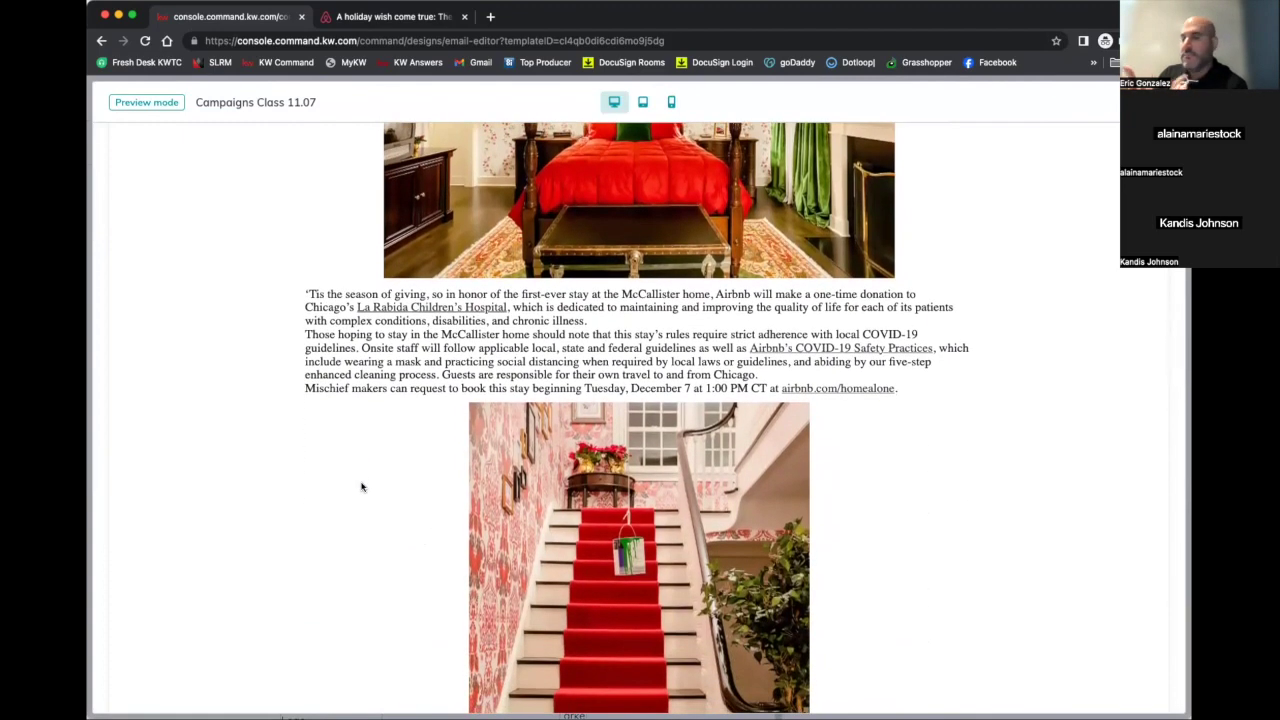
{"action": "scroll", "coordinate": [362, 487], "scroll_direction": "down", "scroll_amount": 12}
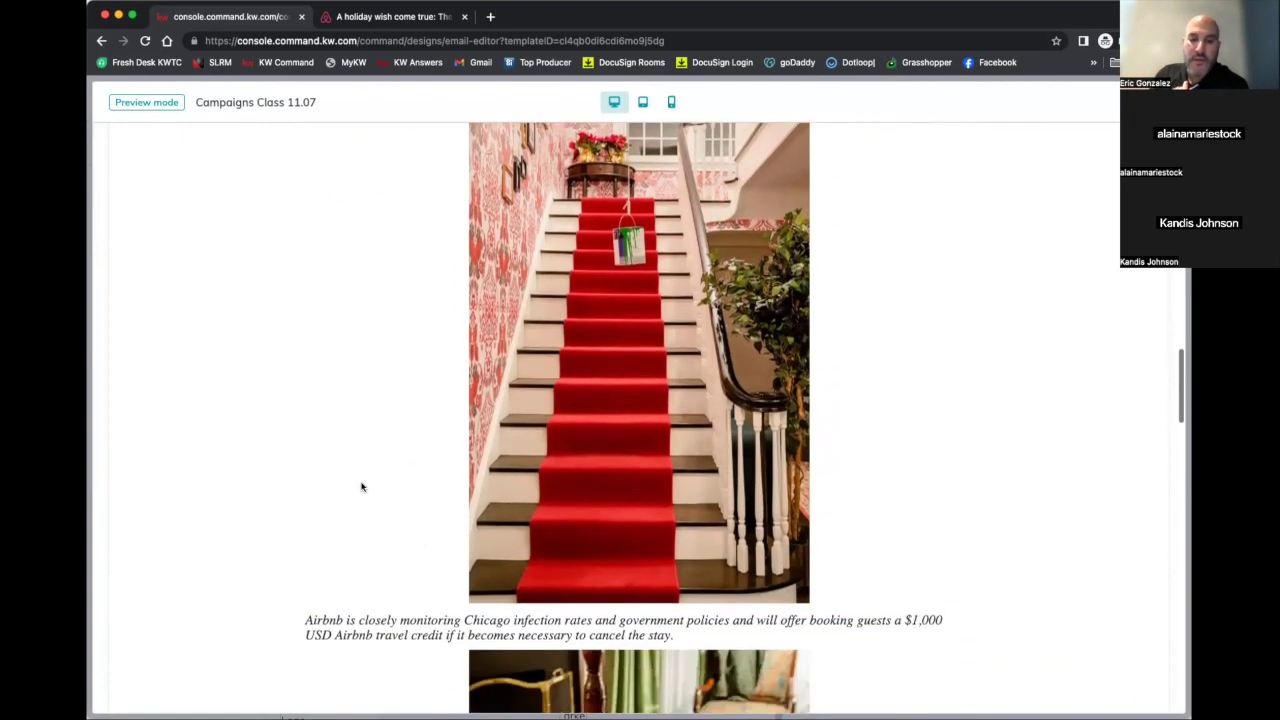
{"action": "scroll", "coordinate": [362, 487], "scroll_direction": "down", "scroll_amount": 20}
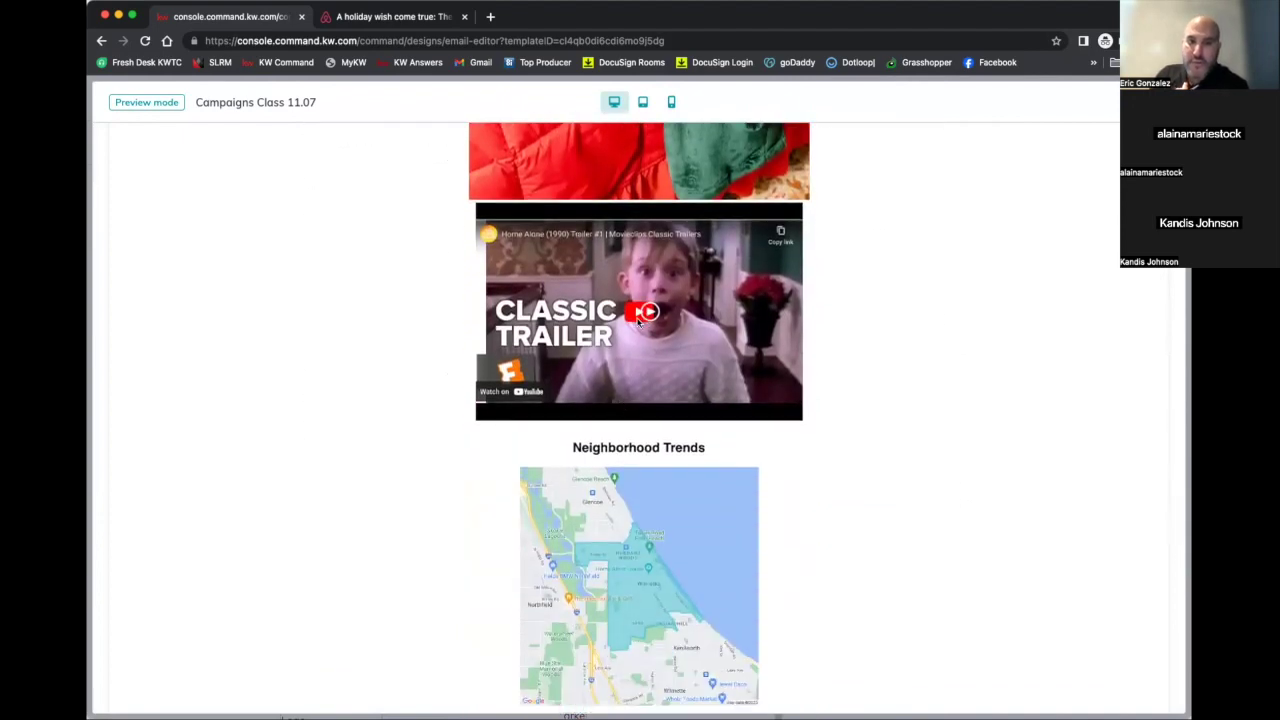
{"action": "scroll", "coordinate": [640, 393], "scroll_direction": "down", "scroll_amount": 5}
{"action": "scroll", "coordinate": [640, 393], "scroll_direction": "down", "scroll_amount": 6}
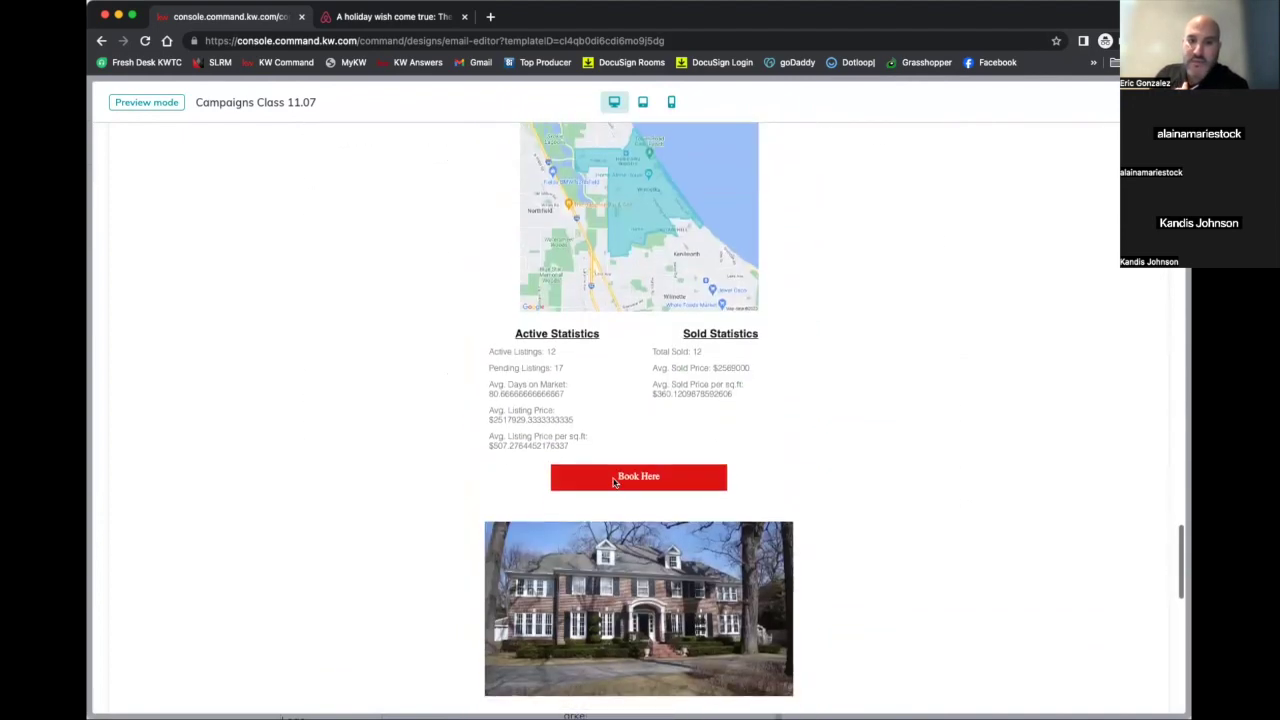
{"action": "scroll", "coordinate": [641, 480], "scroll_direction": "down", "scroll_amount": 11}
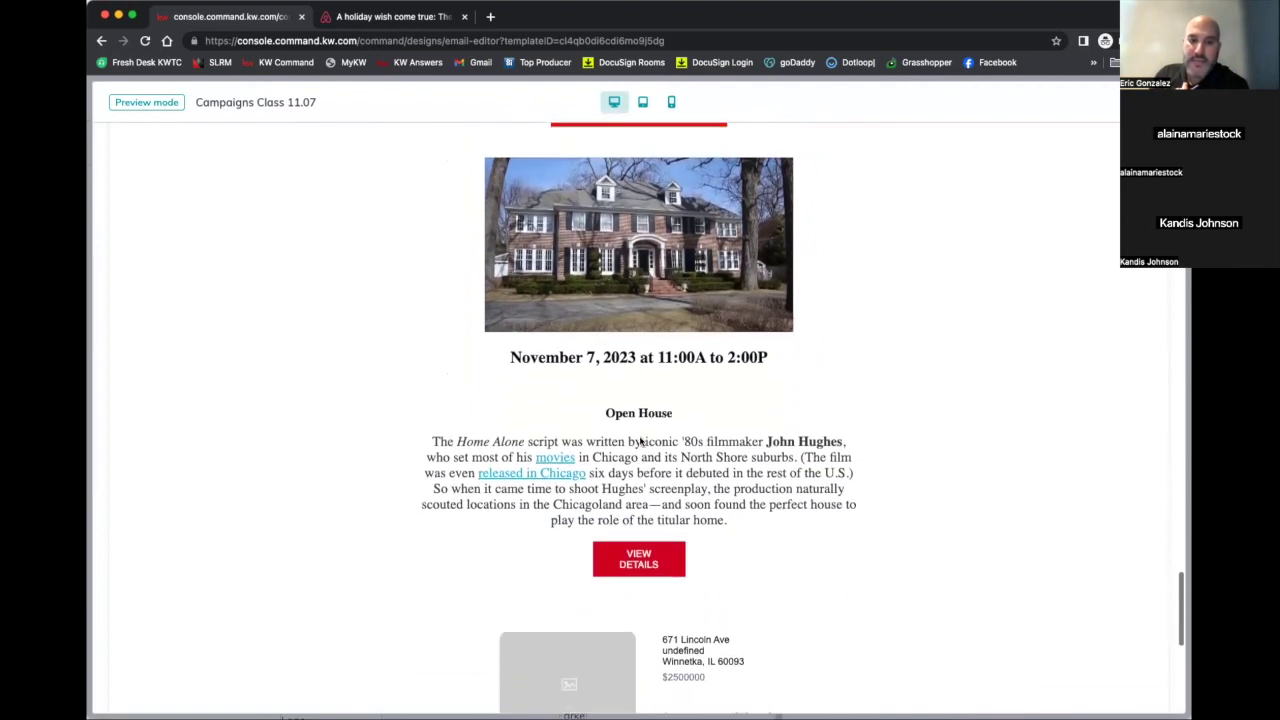
{"action": "scroll", "coordinate": [639, 538], "scroll_direction": "down", "scroll_amount": 13}
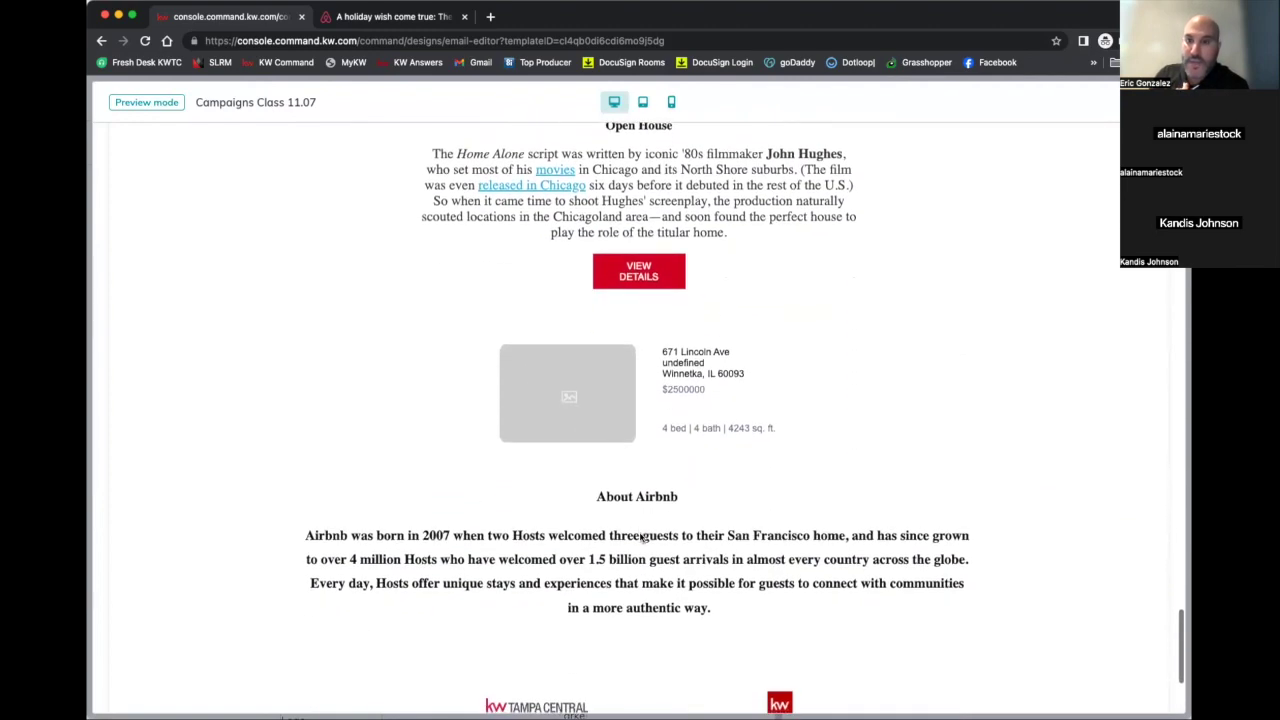
{"action": "scroll", "coordinate": [640, 538], "scroll_direction": "up", "scroll_amount": 20}
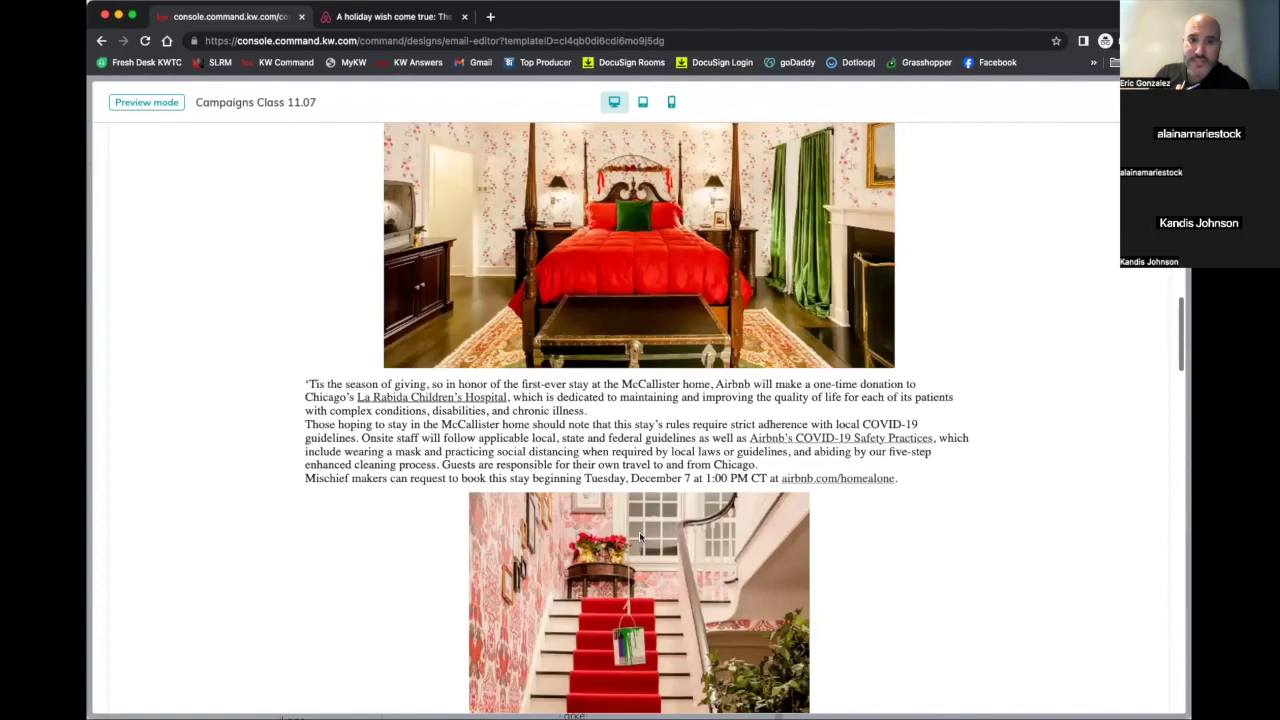
{"action": "scroll", "coordinate": [640, 538], "scroll_direction": "down", "scroll_amount": 20}
{"action": "scroll", "coordinate": [641, 538], "scroll_direction": "down", "scroll_amount": 20}
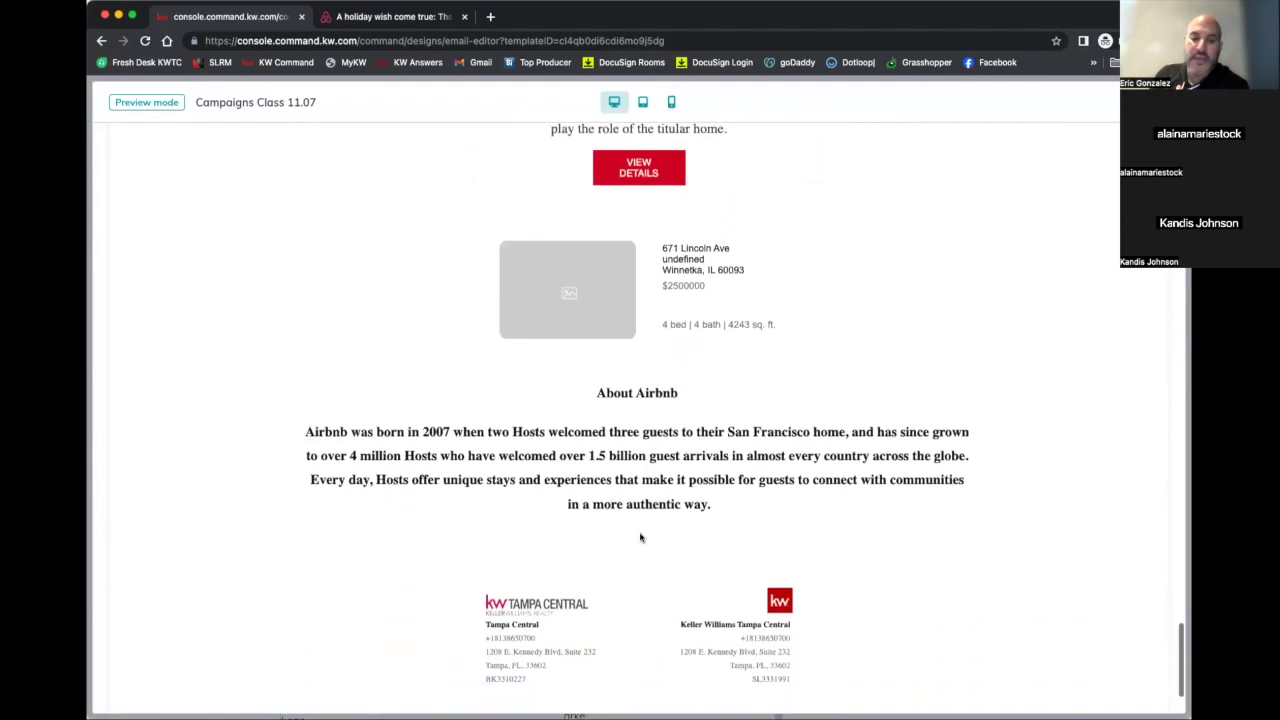
{"action": "scroll", "coordinate": [641, 538], "scroll_direction": "up", "scroll_amount": 20}
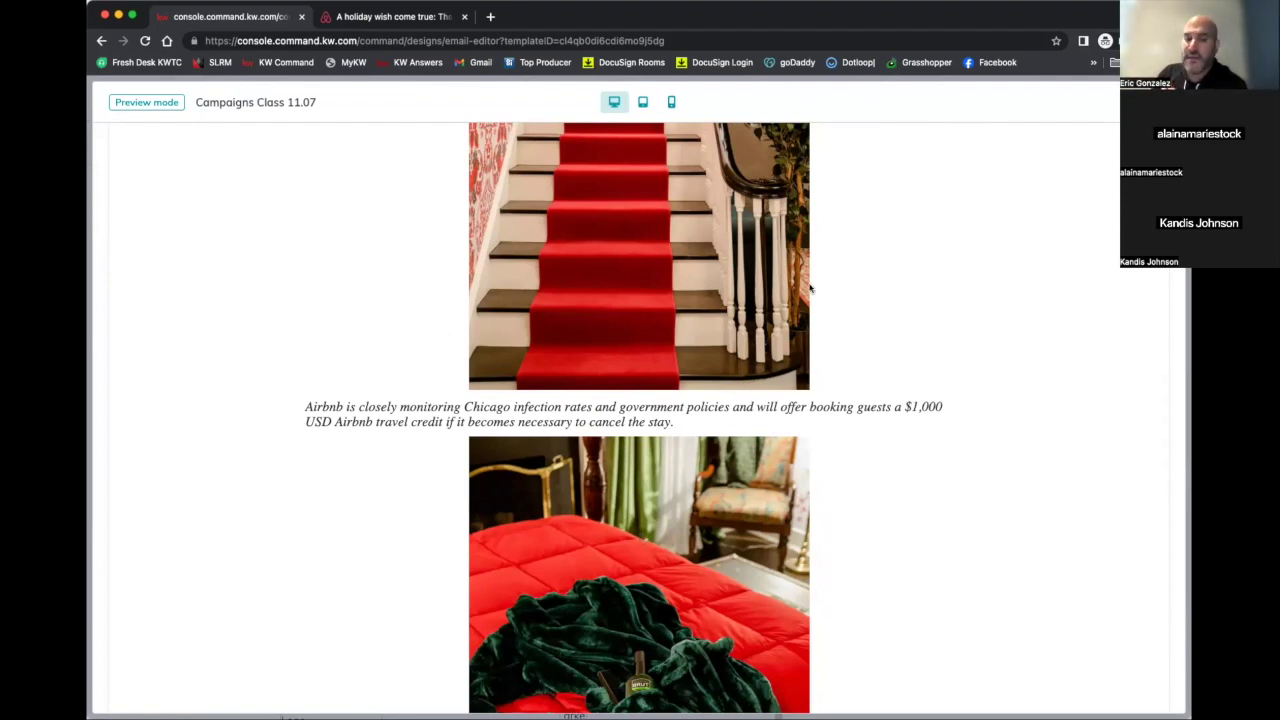
{"action": "scroll", "coordinate": [810, 288], "scroll_direction": "up", "scroll_amount": 15}
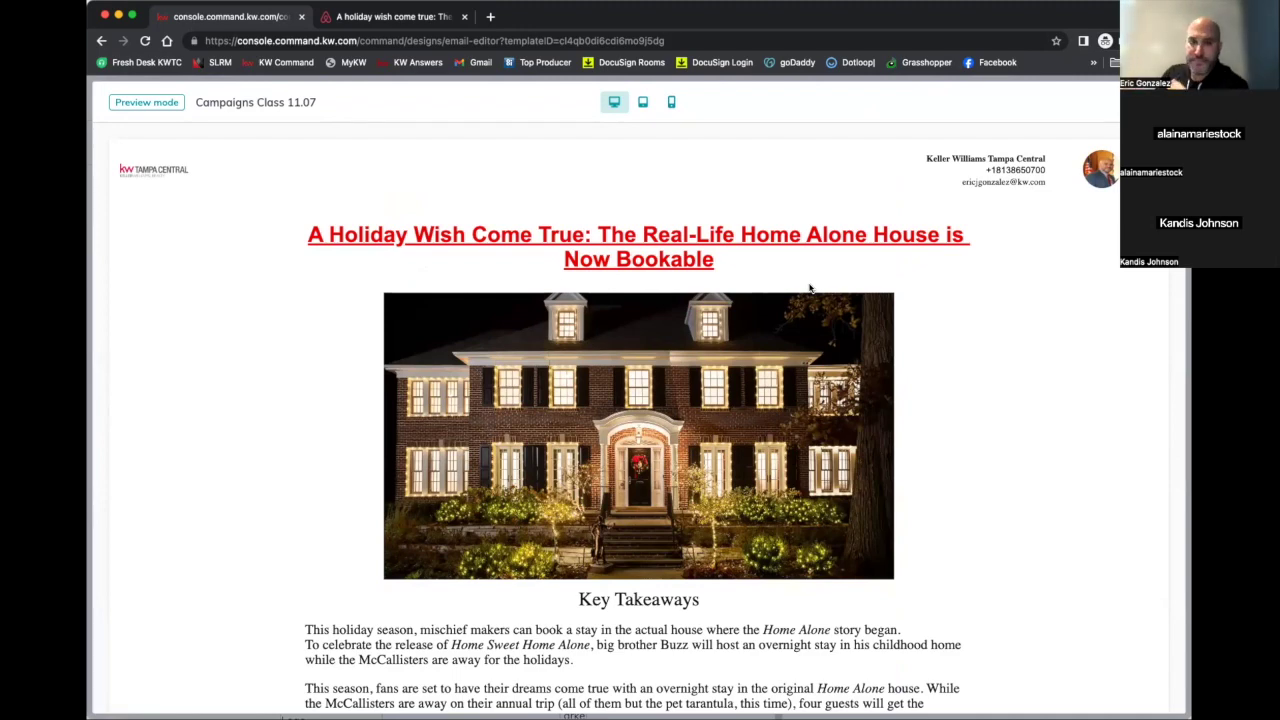
{"action": "key", "text": "Escape"}
{"action": "scroll", "coordinate": [490, 230], "scroll_direction": "up", "scroll_amount": 20}
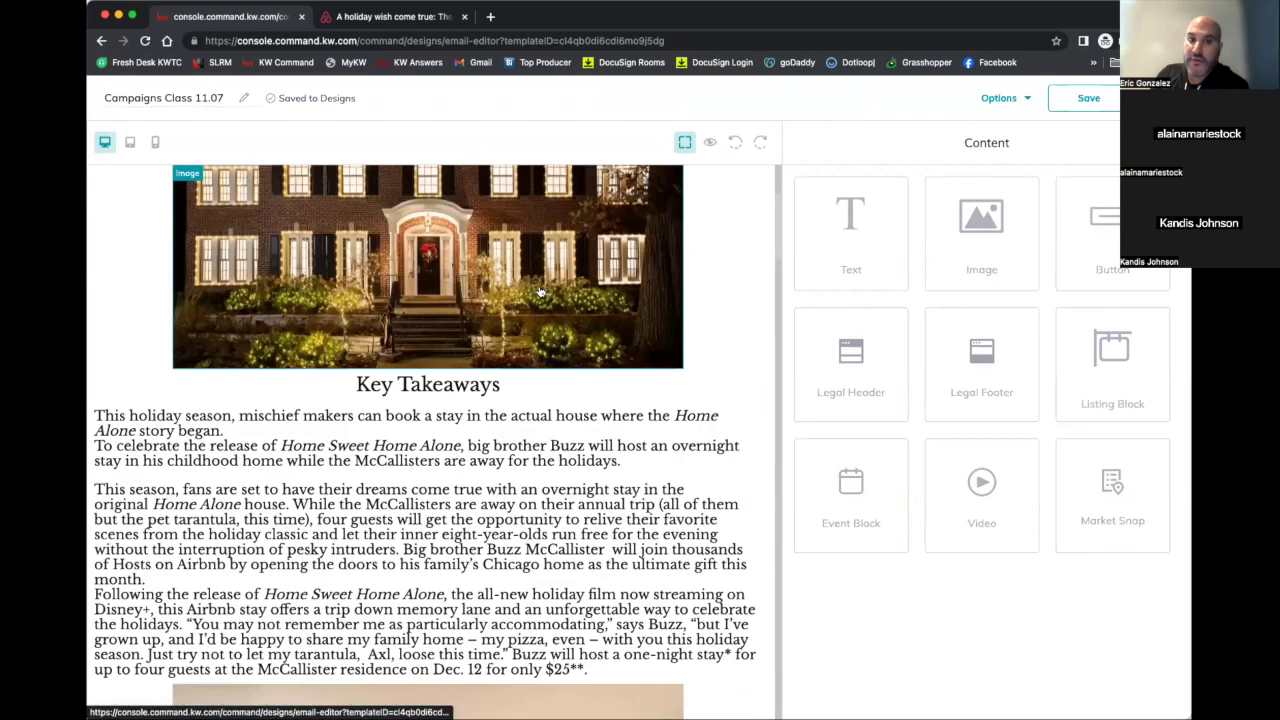
Overwrite-save Campaigns Class 11.07 and exit the editor, keeping the changes
{"action": "scroll", "coordinate": [540, 291], "scroll_direction": "up", "scroll_amount": 5}
{"action": "left_click", "coordinate": [1089, 99]}
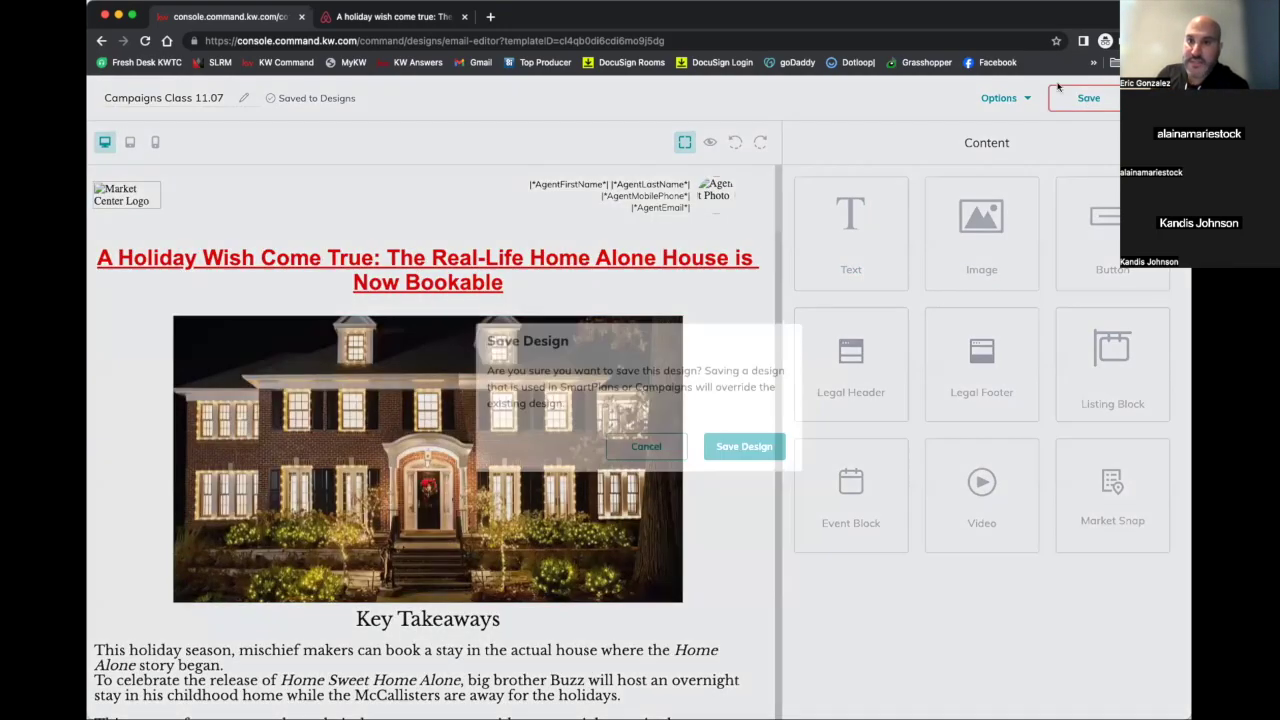
{"action": "left_click", "coordinate": [731, 452]}
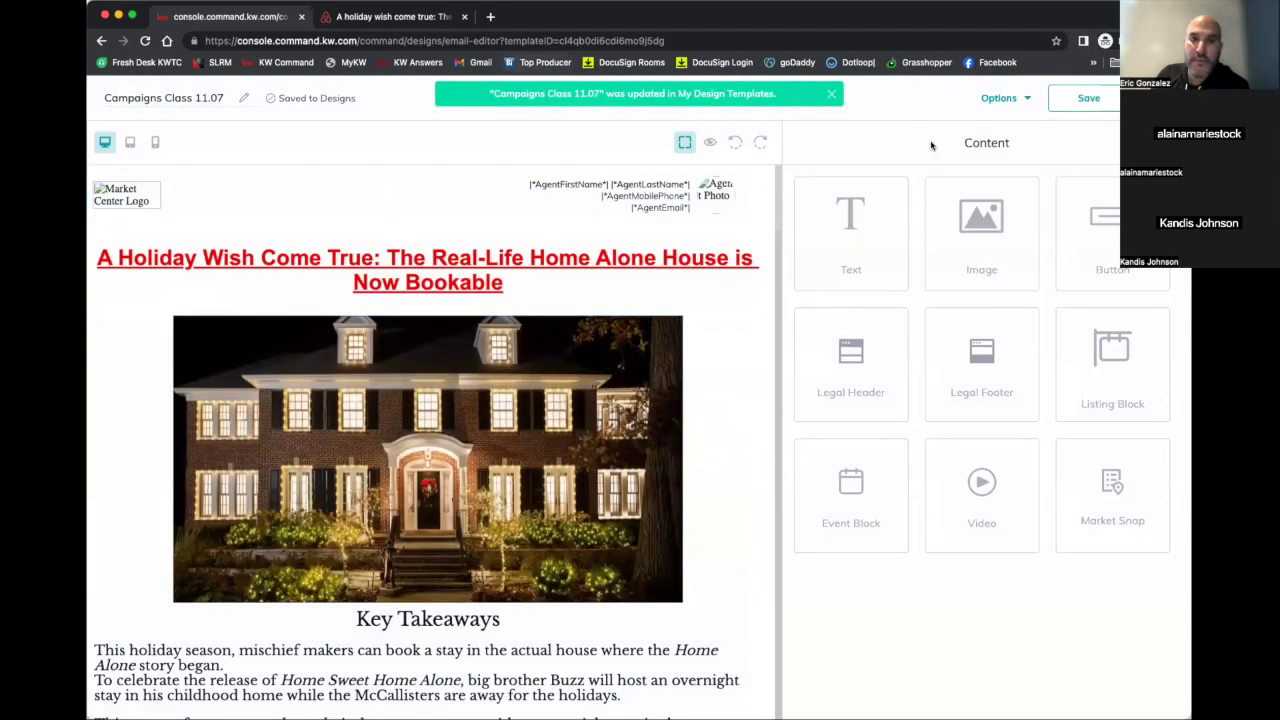
{"action": "left_click", "coordinate": [1135, 98]}
{"action": "left_click", "coordinate": [771, 458]}
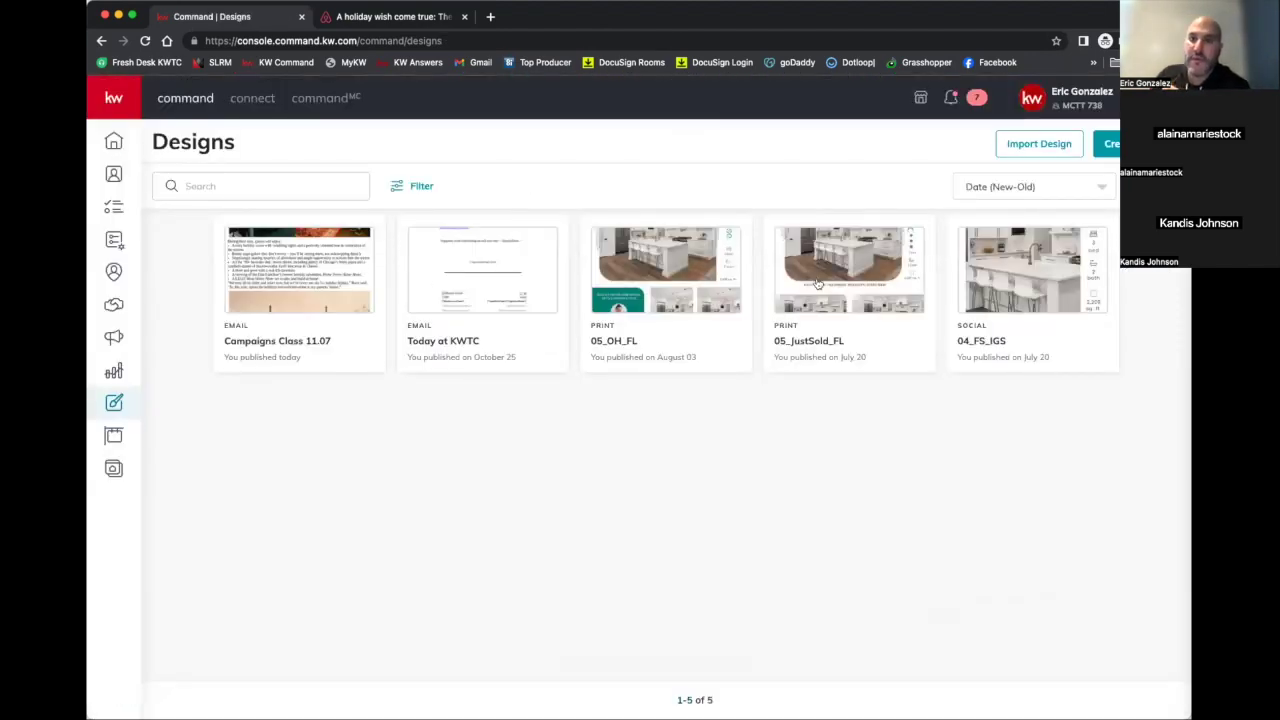
Bring up the Create Design choices (Email, Social, Print, Video) from the Designs page
{"action": "left_click", "coordinate": [1108, 143]}
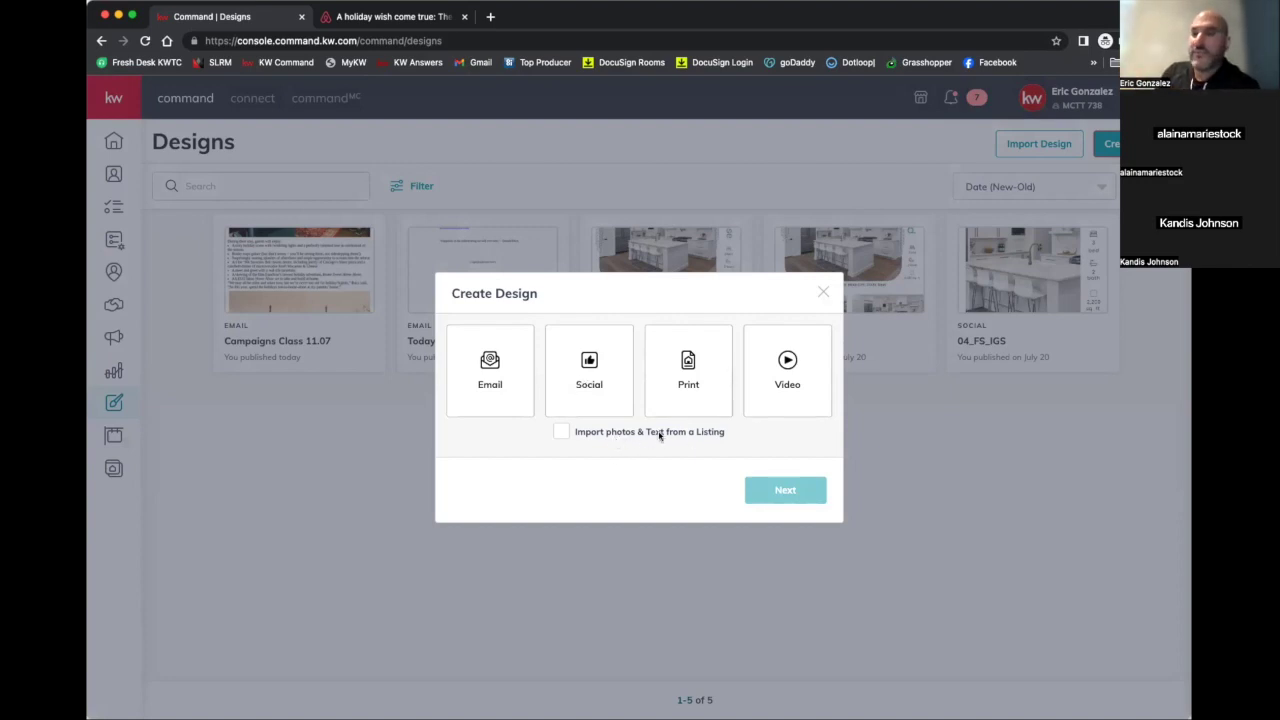
Choose Email as the design type with Import from Listing left unchecked, and continue
{"action": "left_click", "coordinate": [563, 432]}
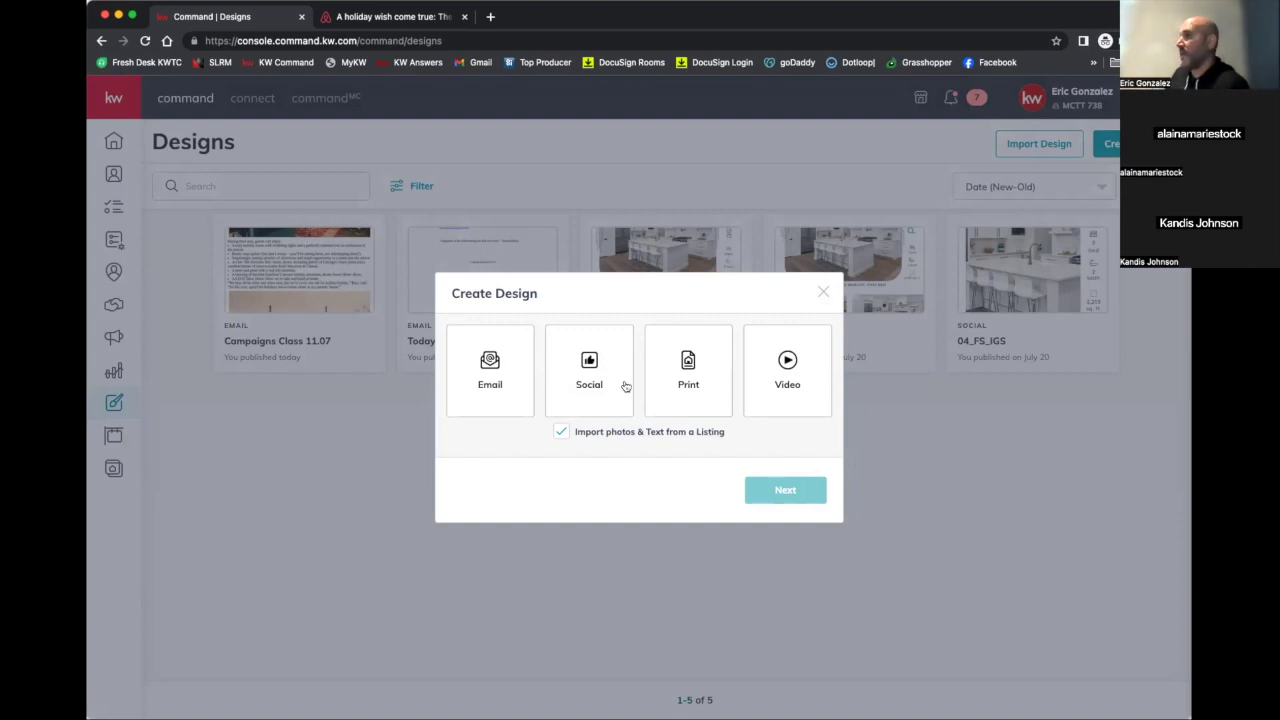
{"action": "left_click", "coordinate": [562, 433]}
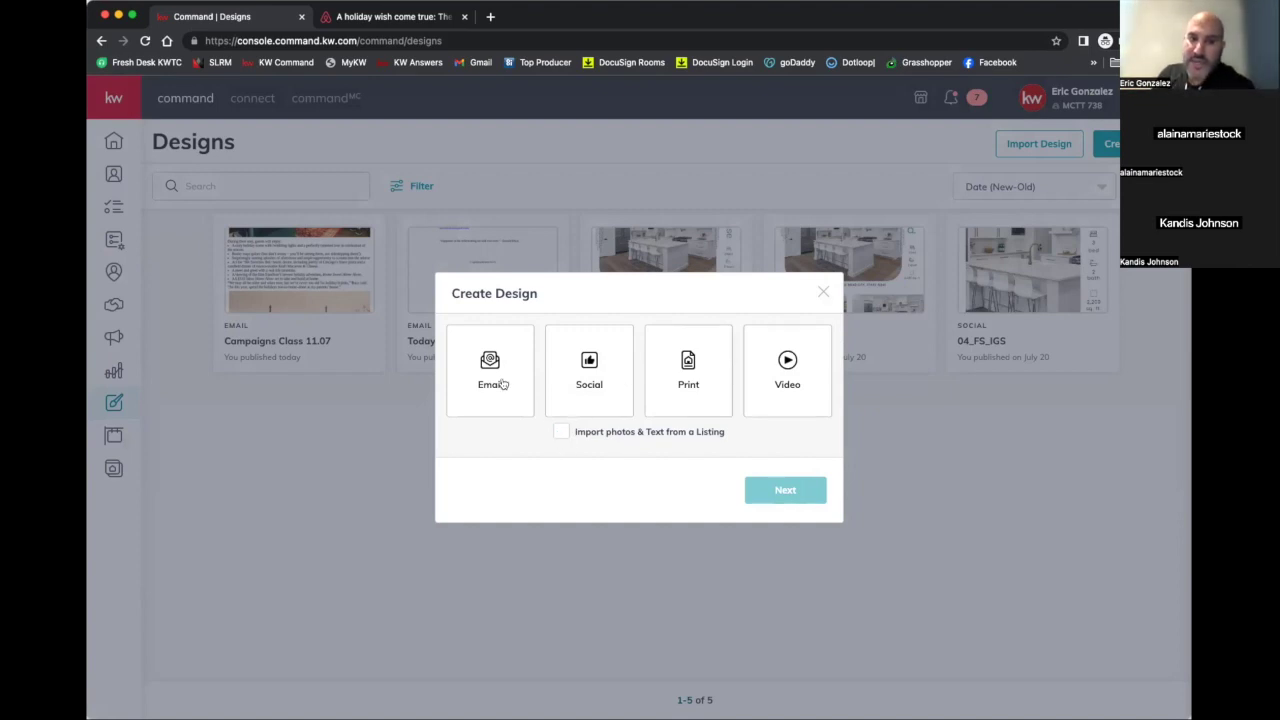
{"action": "left_click", "coordinate": [503, 384]}
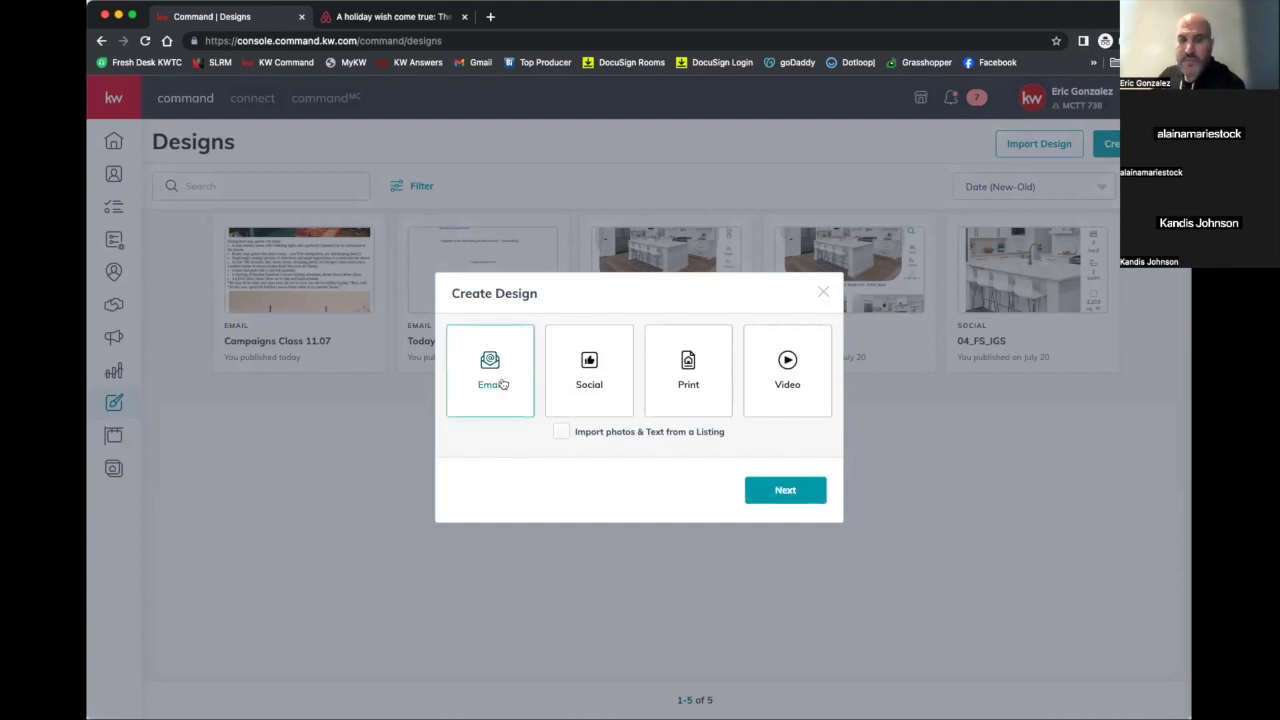
{"action": "left_click", "coordinate": [779, 491]}
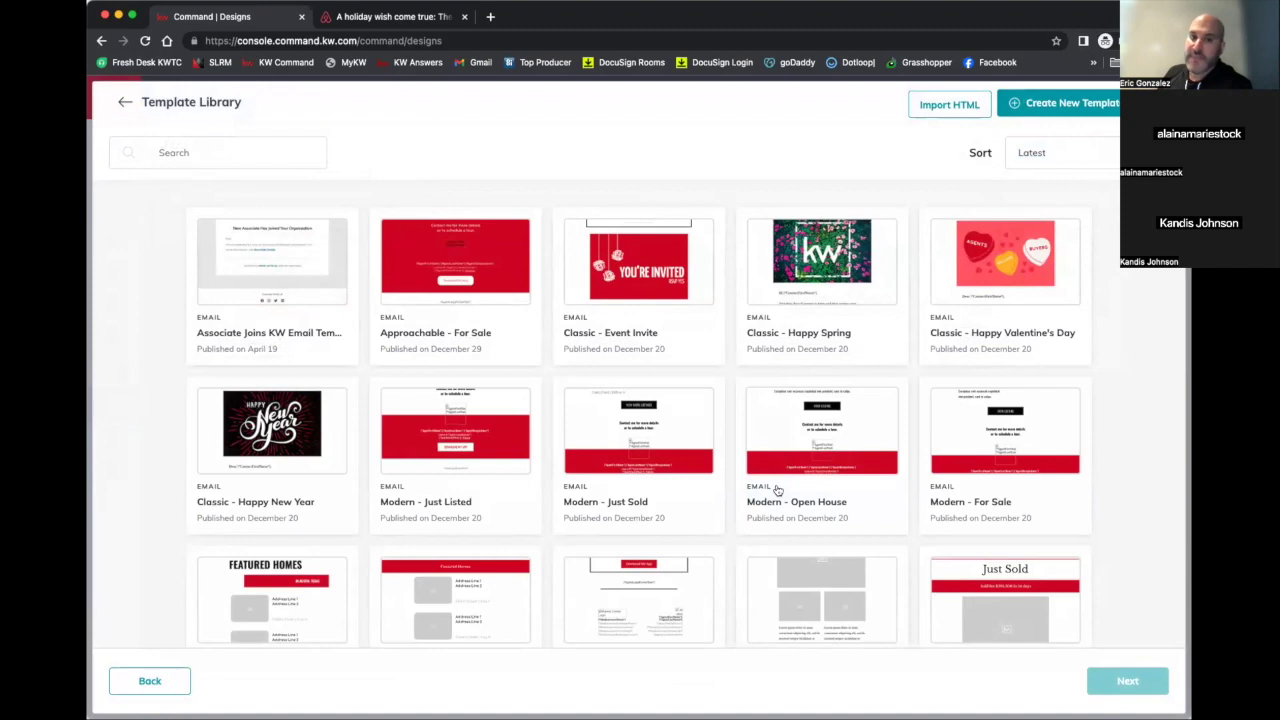
Load more email templates past the first 30 of 73 and browse the additional designs
{"action": "scroll", "coordinate": [777, 489], "scroll_direction": "down", "scroll_amount": 3}
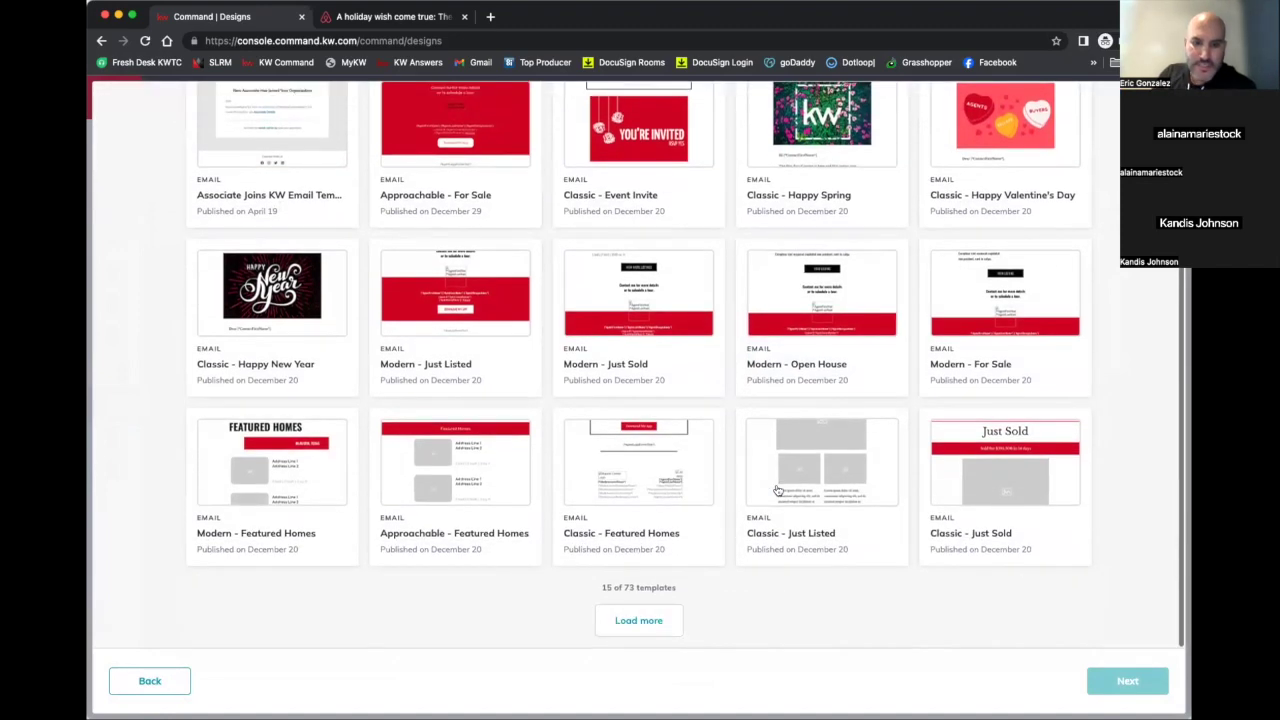
{"action": "left_click", "coordinate": [619, 632]}
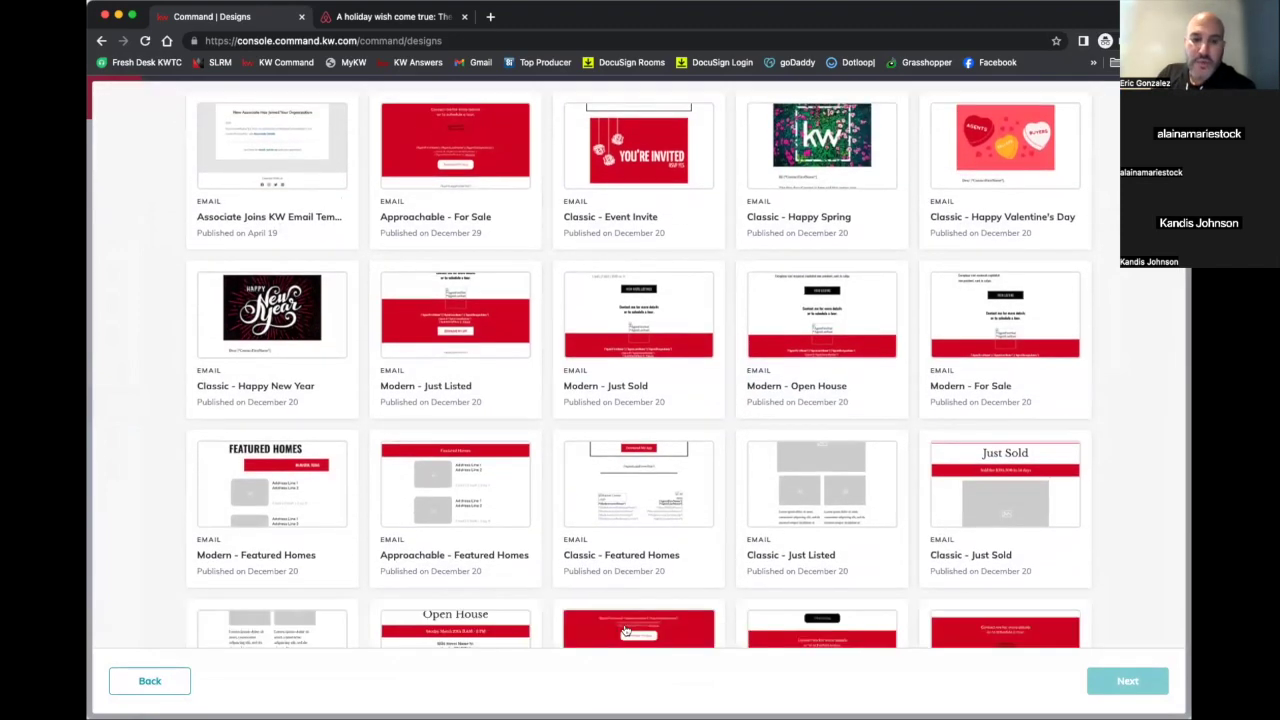
{"action": "scroll", "coordinate": [623, 629], "scroll_direction": "down", "scroll_amount": 10}
{"action": "scroll", "coordinate": [611, 624], "scroll_direction": "up", "scroll_amount": 13}
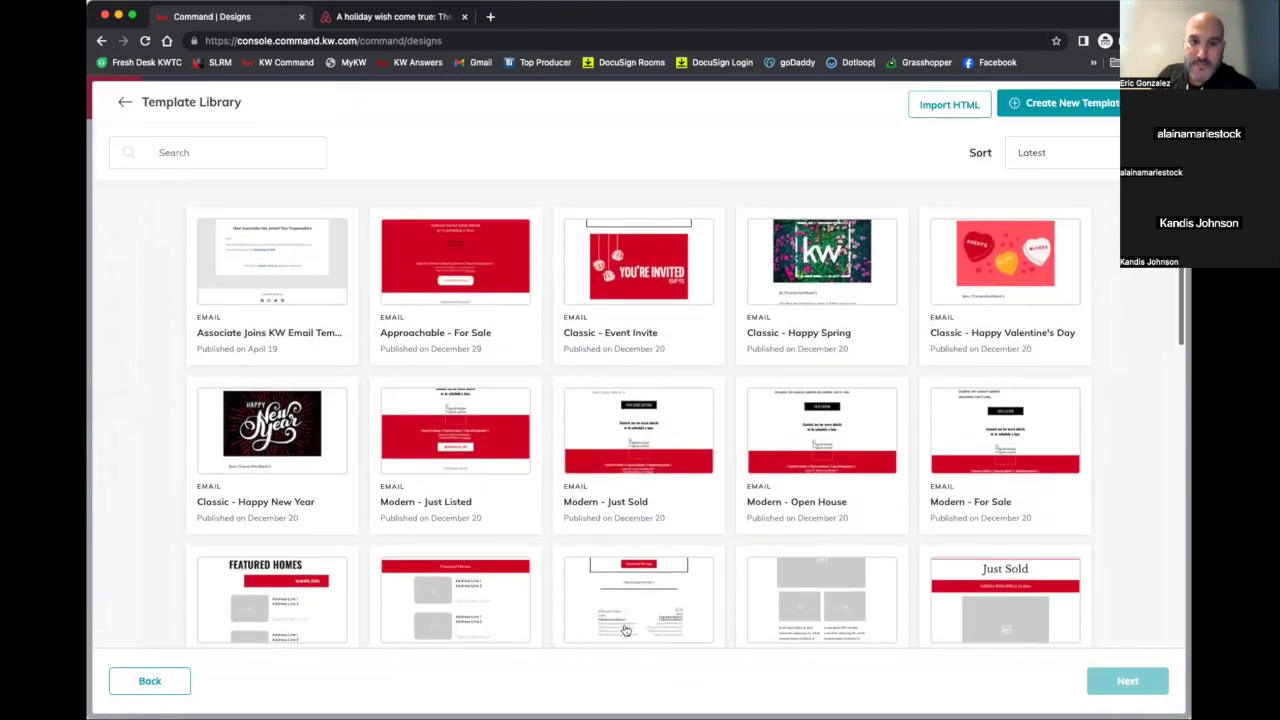
{"action": "scroll", "coordinate": [620, 610], "scroll_direction": "down", "scroll_amount": 4}
{"action": "scroll", "coordinate": [595, 530], "scroll_direction": "up", "scroll_amount": 4}
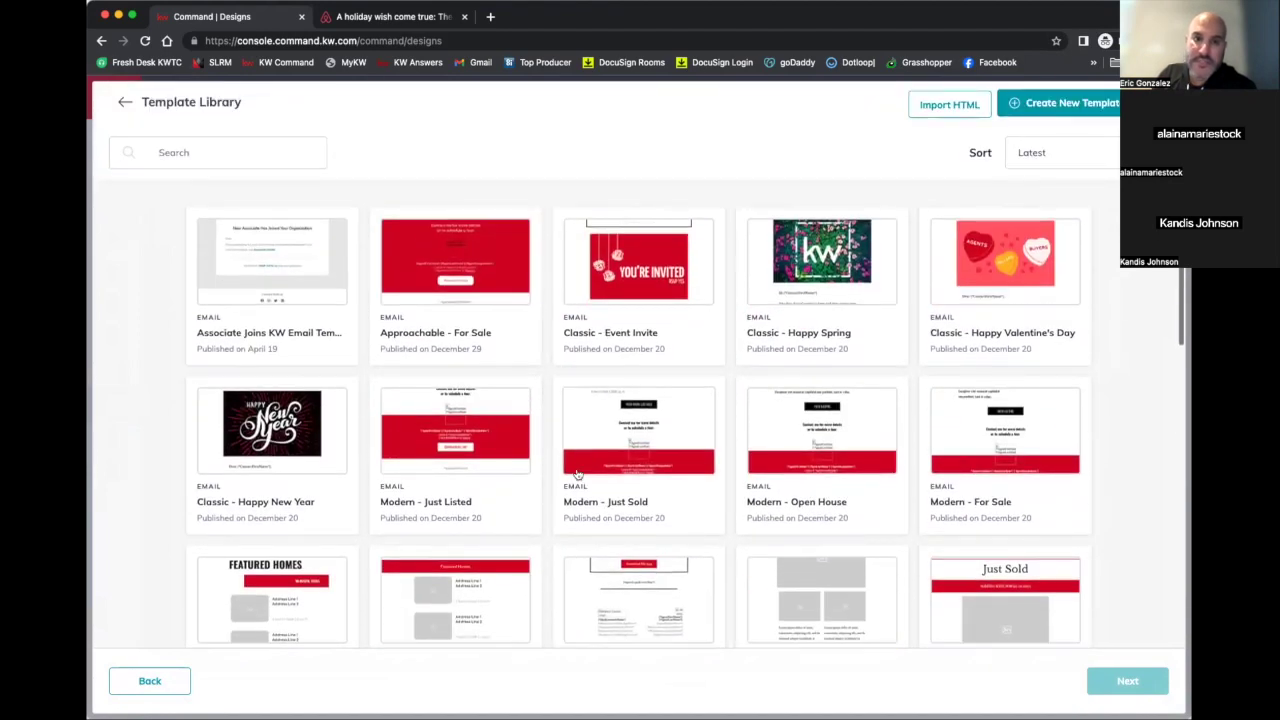
{"action": "scroll", "coordinate": [397, 352], "scroll_direction": "down", "scroll_amount": 1}
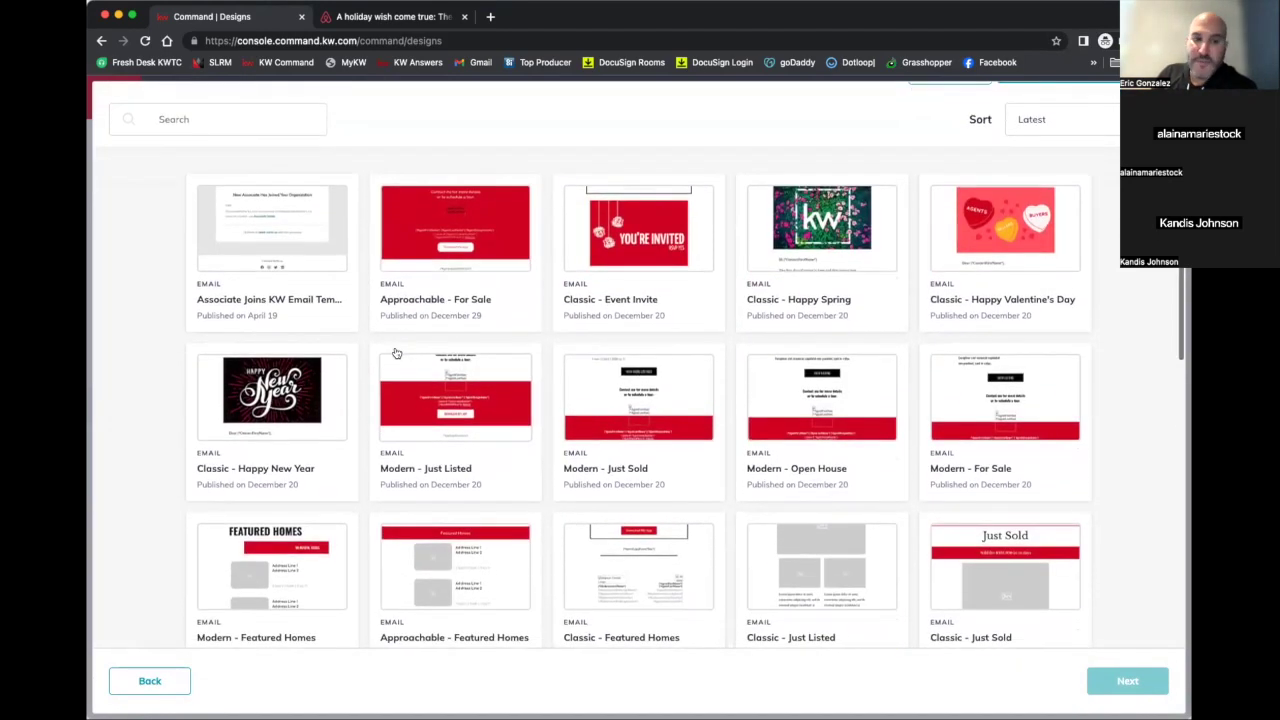
{"action": "scroll", "coordinate": [397, 352], "scroll_direction": "down", "scroll_amount": 3}
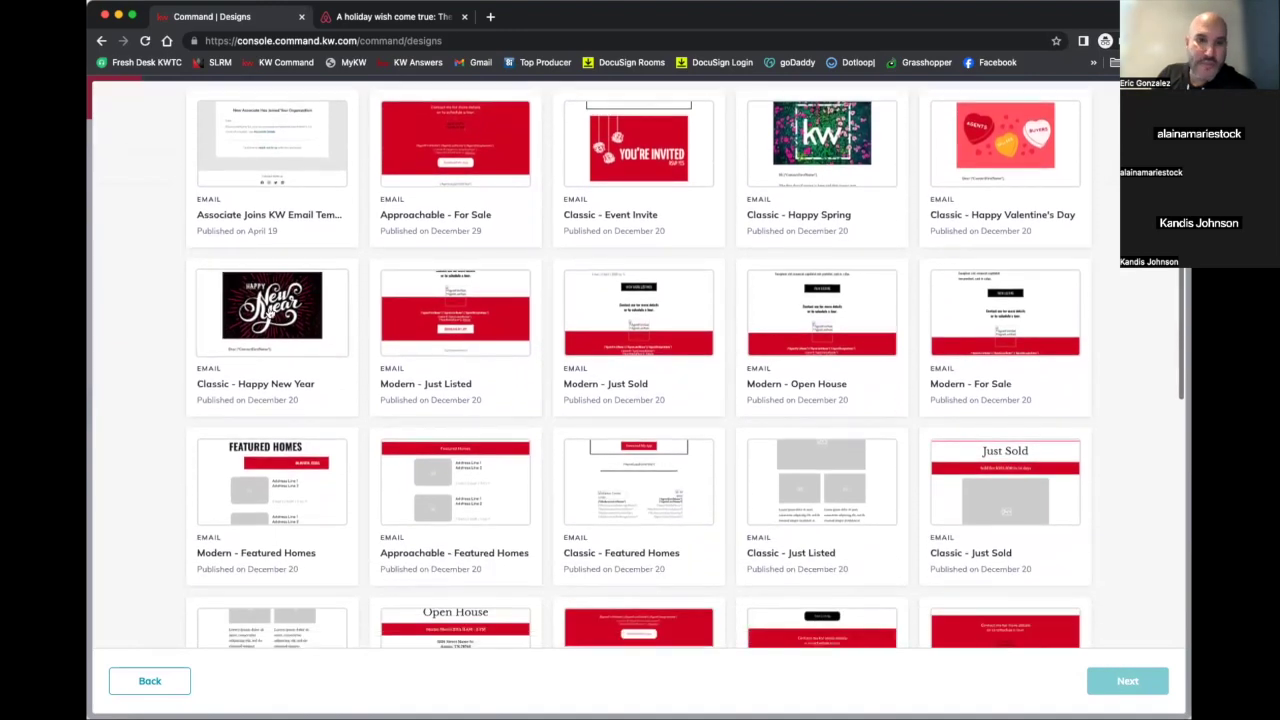
{"action": "scroll", "coordinate": [298, 242], "scroll_direction": "down", "scroll_amount": 12}
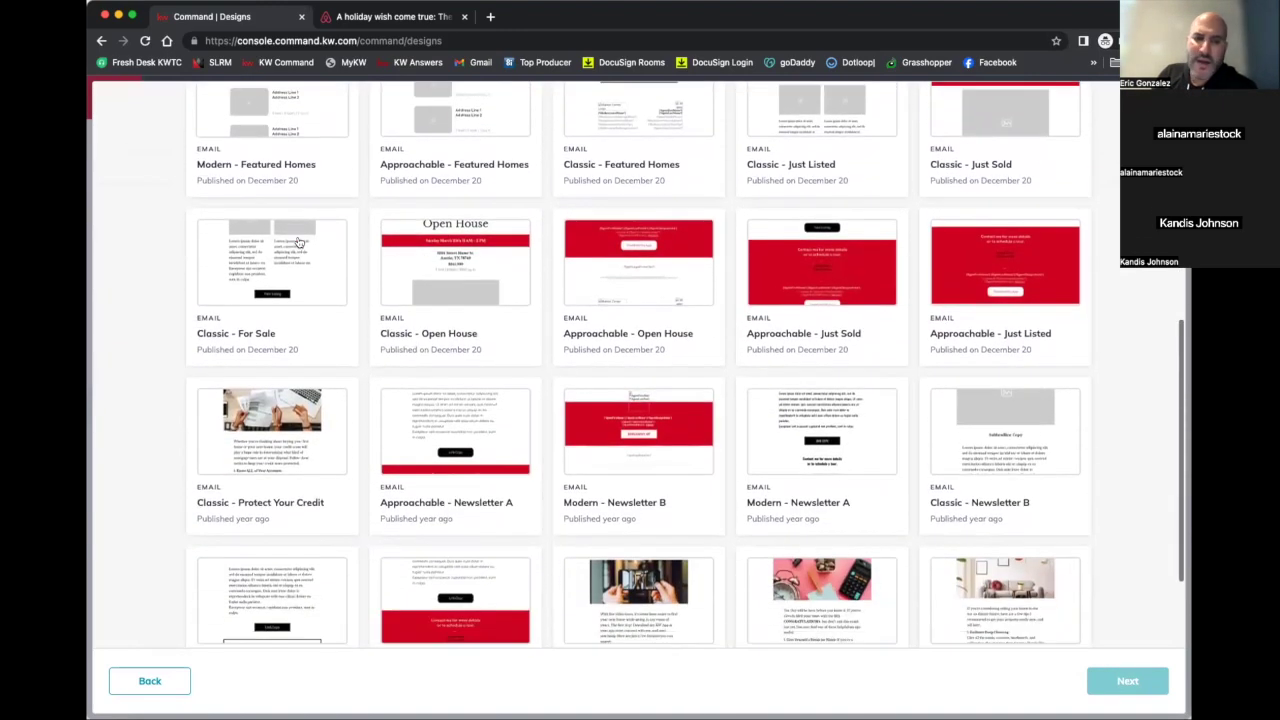
{"action": "scroll", "coordinate": [298, 242], "scroll_direction": "down", "scroll_amount": 4}
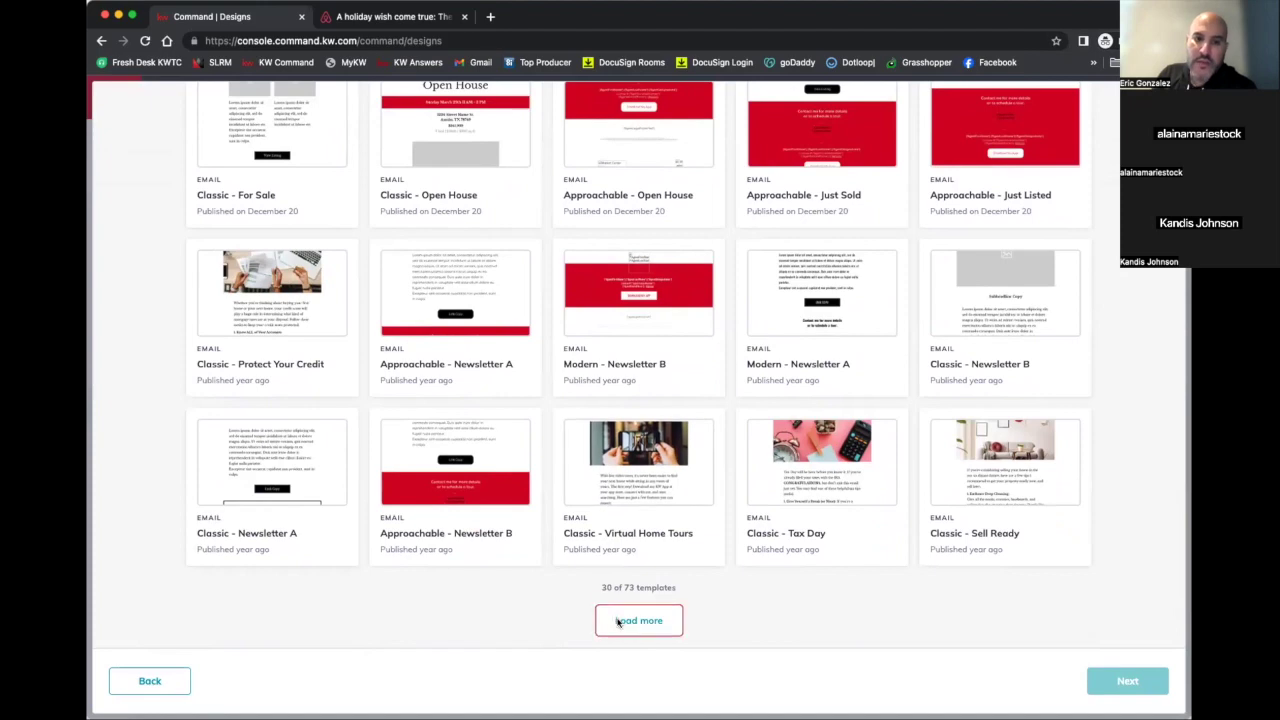
{"action": "left_click", "coordinate": [618, 621]}
{"action": "scroll", "coordinate": [549, 491], "scroll_direction": "down", "scroll_amount": 8}
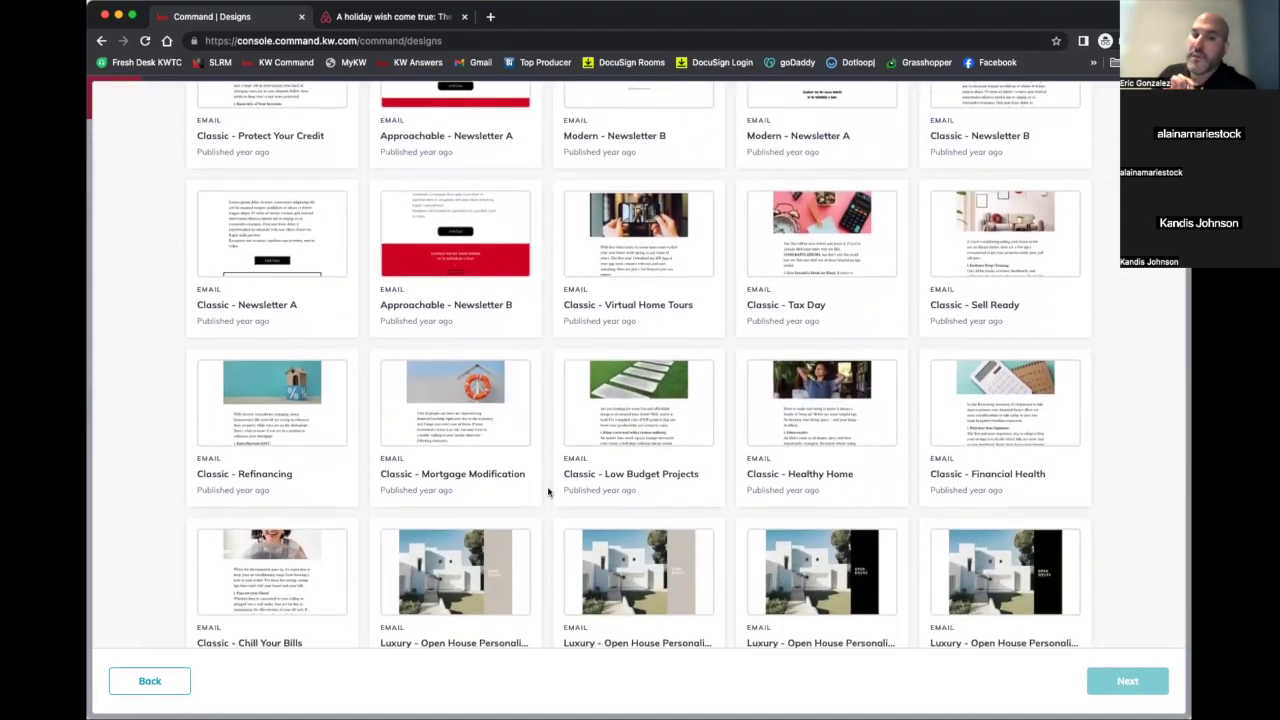
{"action": "scroll", "coordinate": [548, 491], "scroll_direction": "down", "scroll_amount": 1}
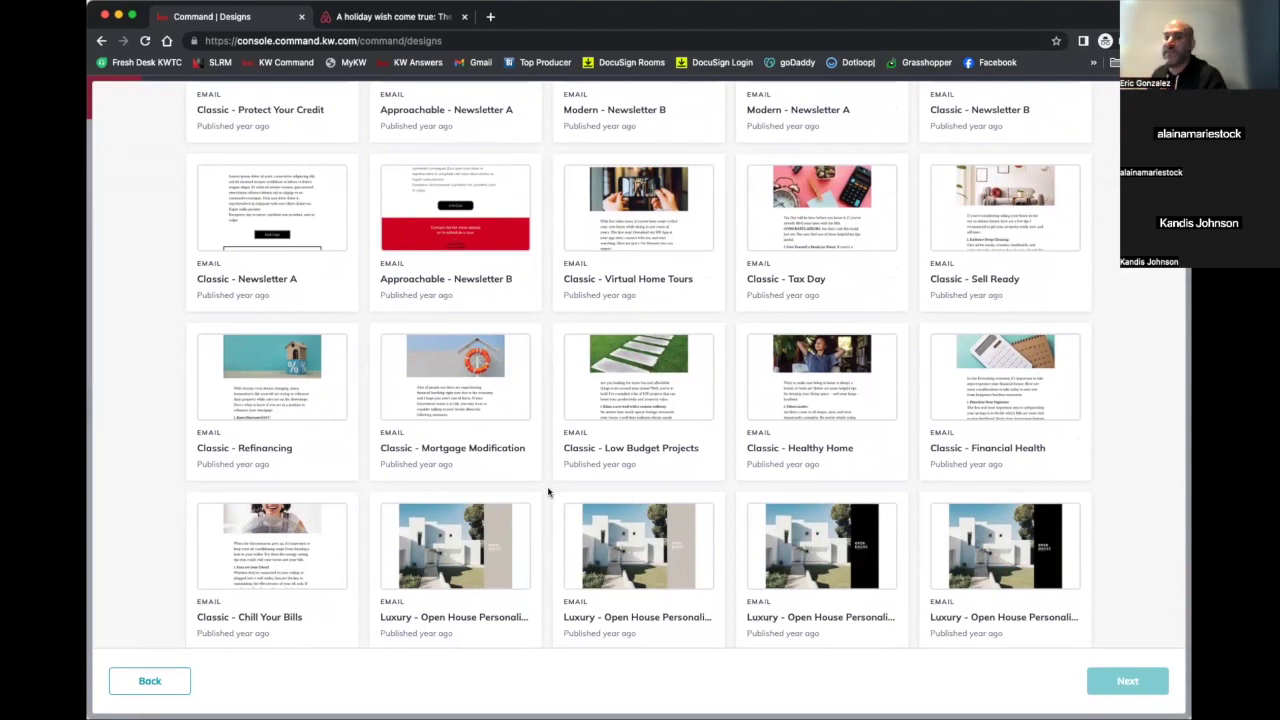
{"action": "scroll", "coordinate": [550, 491], "scroll_direction": "down", "scroll_amount": 1}
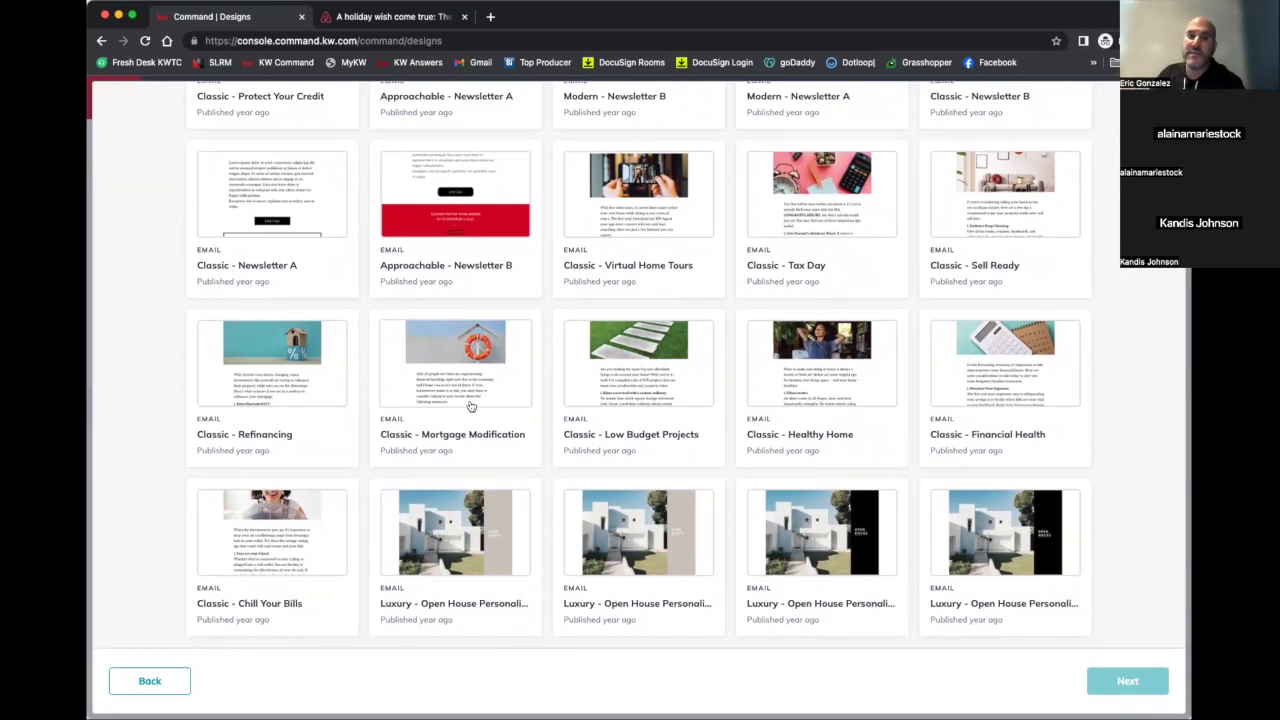
{"action": "scroll", "coordinate": [471, 406], "scroll_direction": "down", "scroll_amount": 5}
{"action": "scroll", "coordinate": [471, 406], "scroll_direction": "up", "scroll_amount": 20}
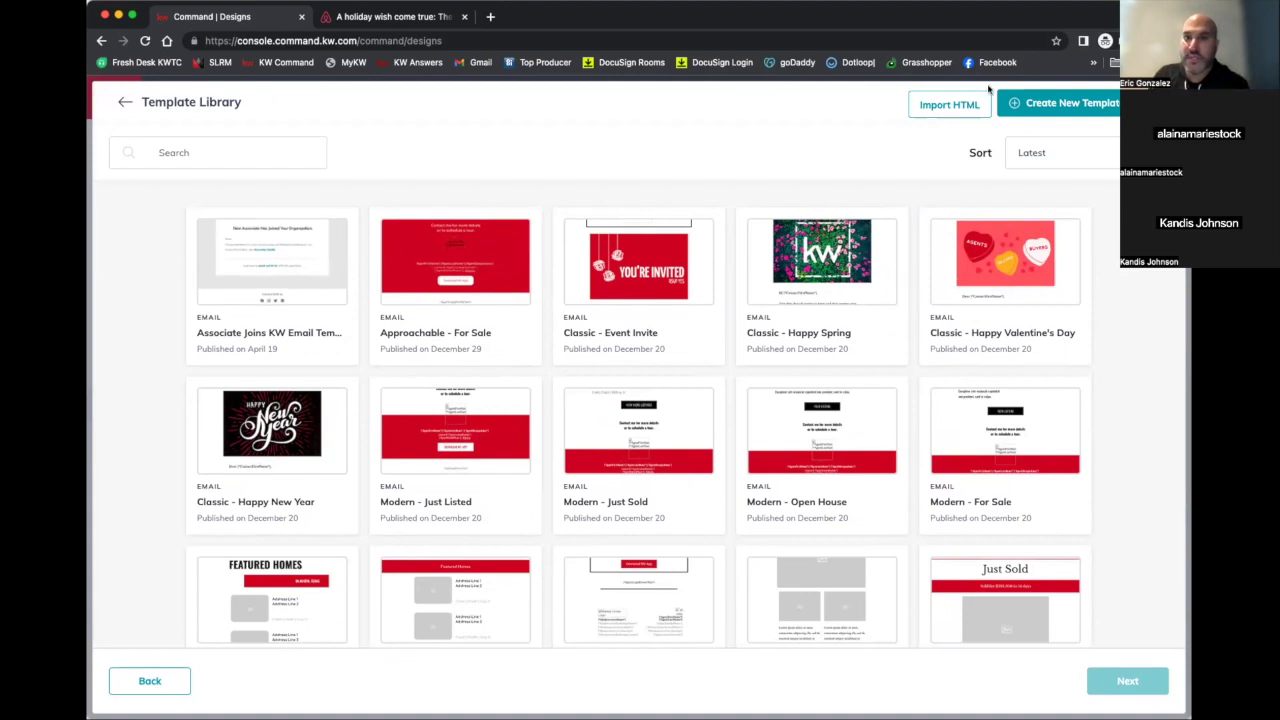
Start a brand-new email from scratch with Create New Template
{"action": "left_click", "coordinate": [1080, 110]}
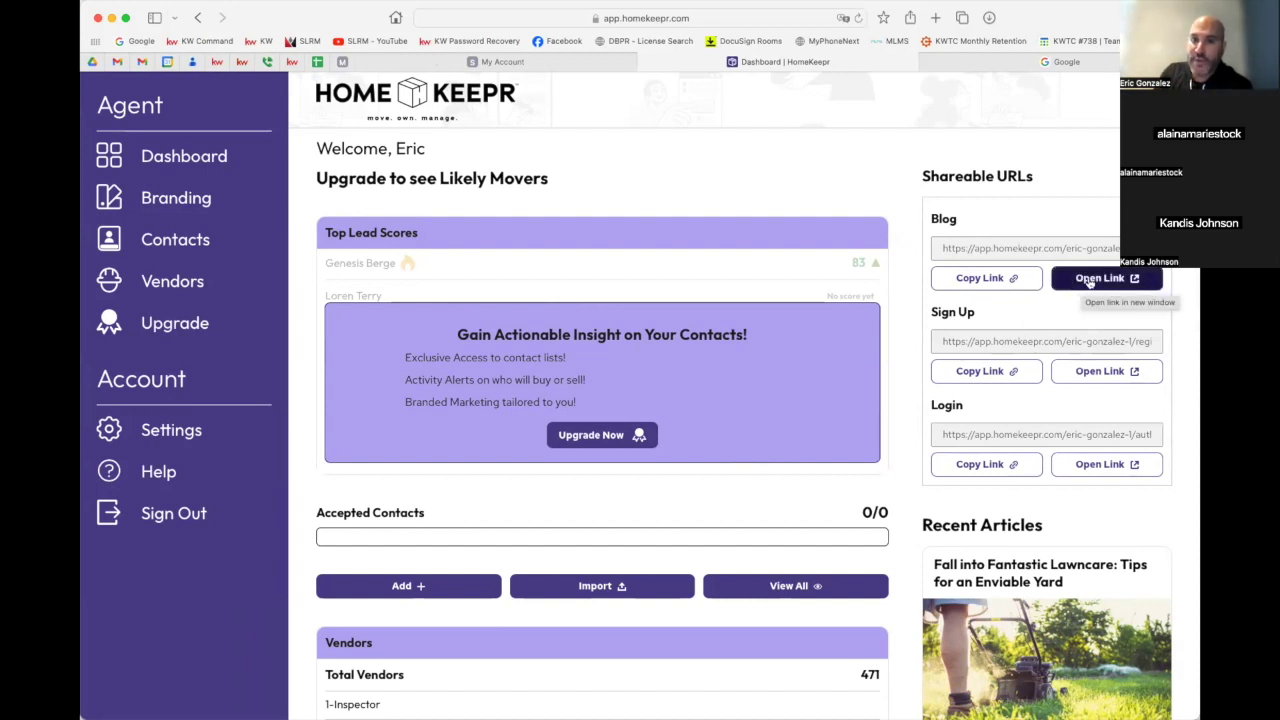
Open the agent's HomeKeepr blog Resource Library in a new tab and browse its articles
{"action": "left_click", "coordinate": [1090, 284]}
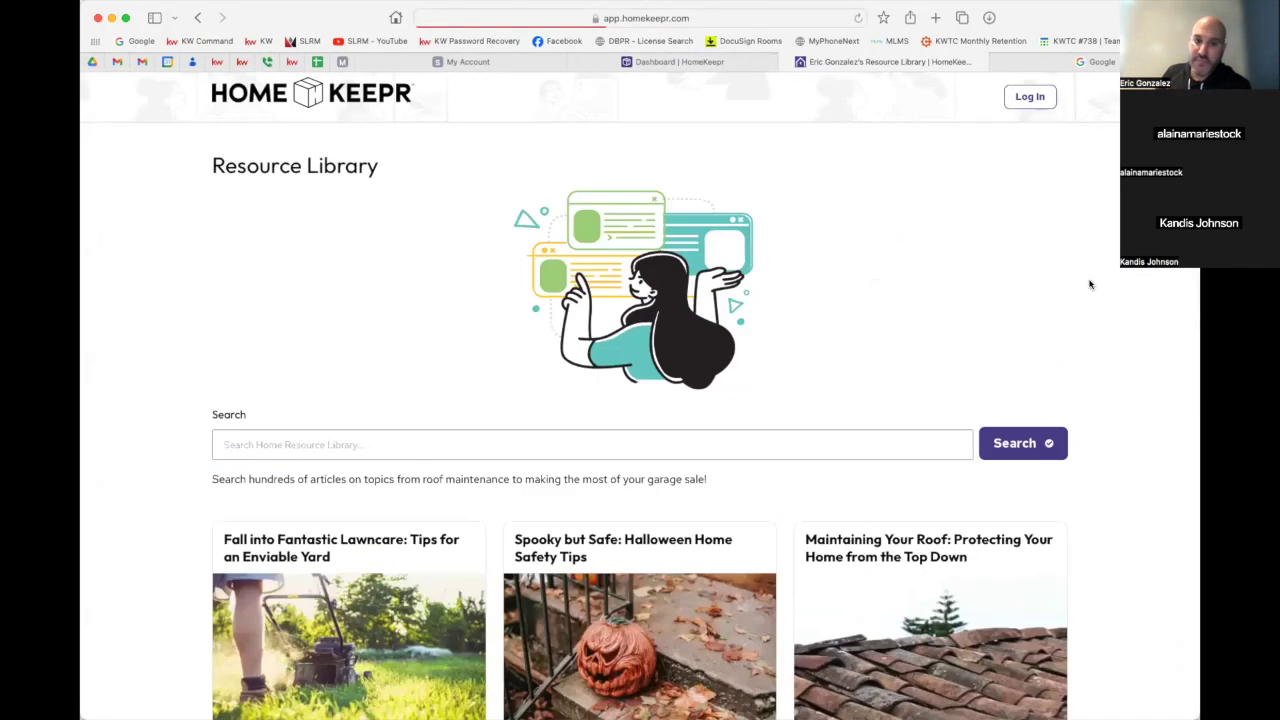
{"action": "scroll", "coordinate": [1090, 284], "scroll_direction": "down", "scroll_amount": 5}
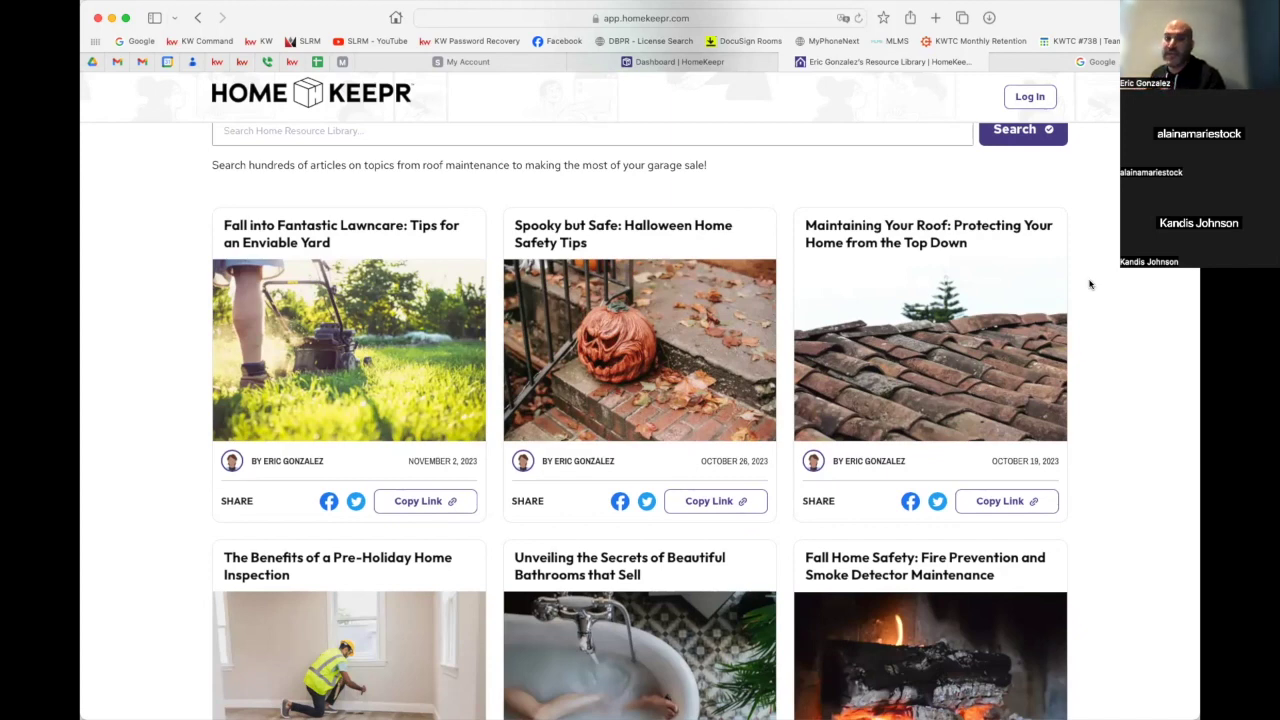
{"action": "scroll", "coordinate": [1090, 285], "scroll_direction": "down", "scroll_amount": 4}
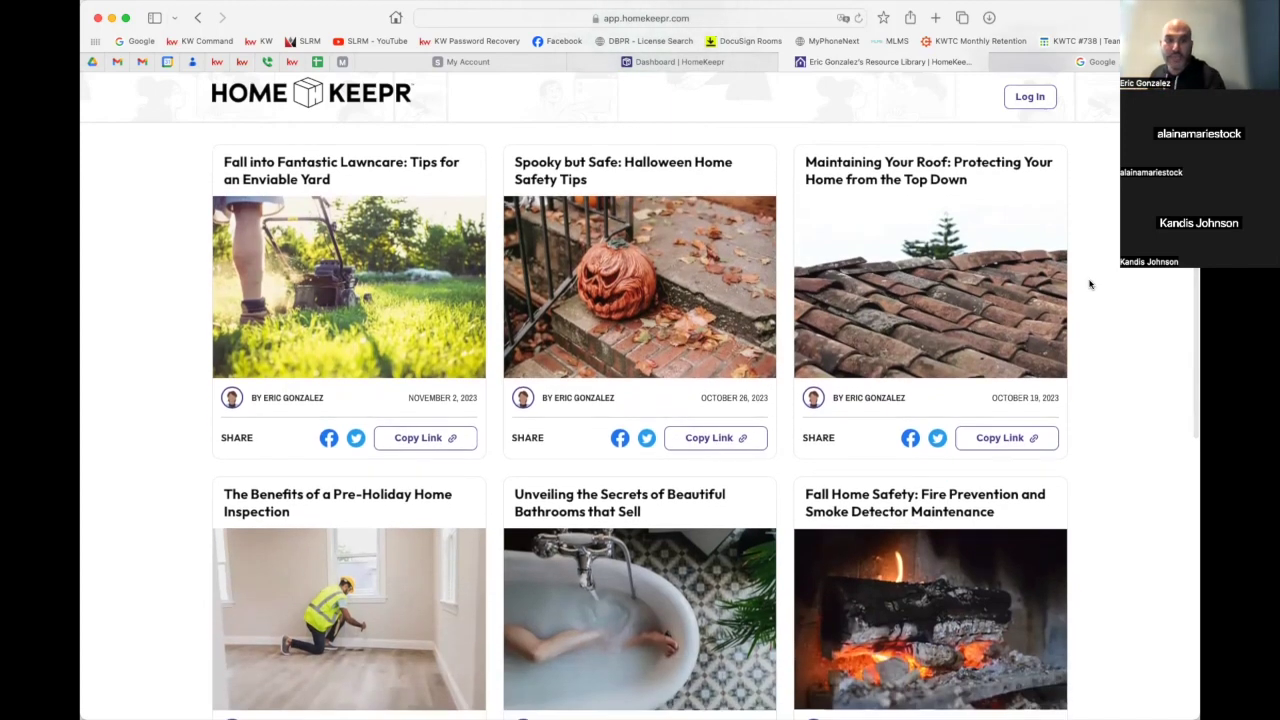
{"action": "scroll", "coordinate": [1090, 285], "scroll_direction": "down", "scroll_amount": 3}
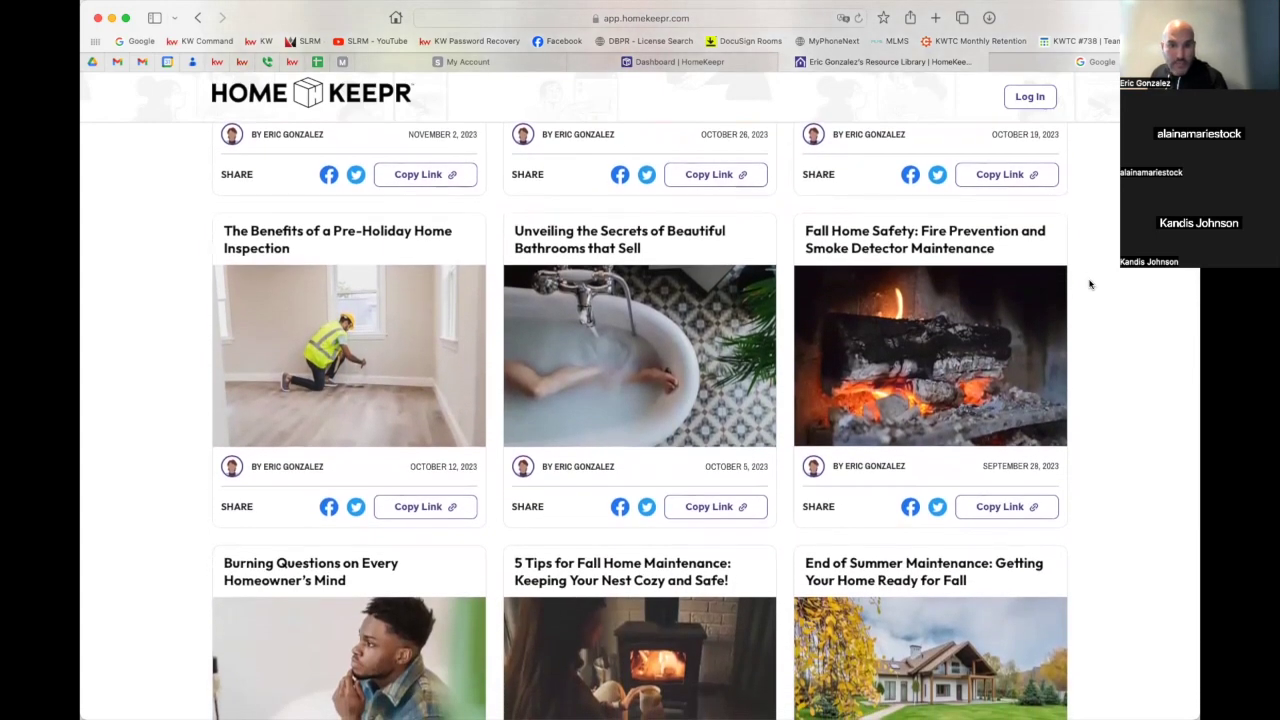
{"action": "scroll", "coordinate": [742, 300], "scroll_direction": "up", "scroll_amount": 5}
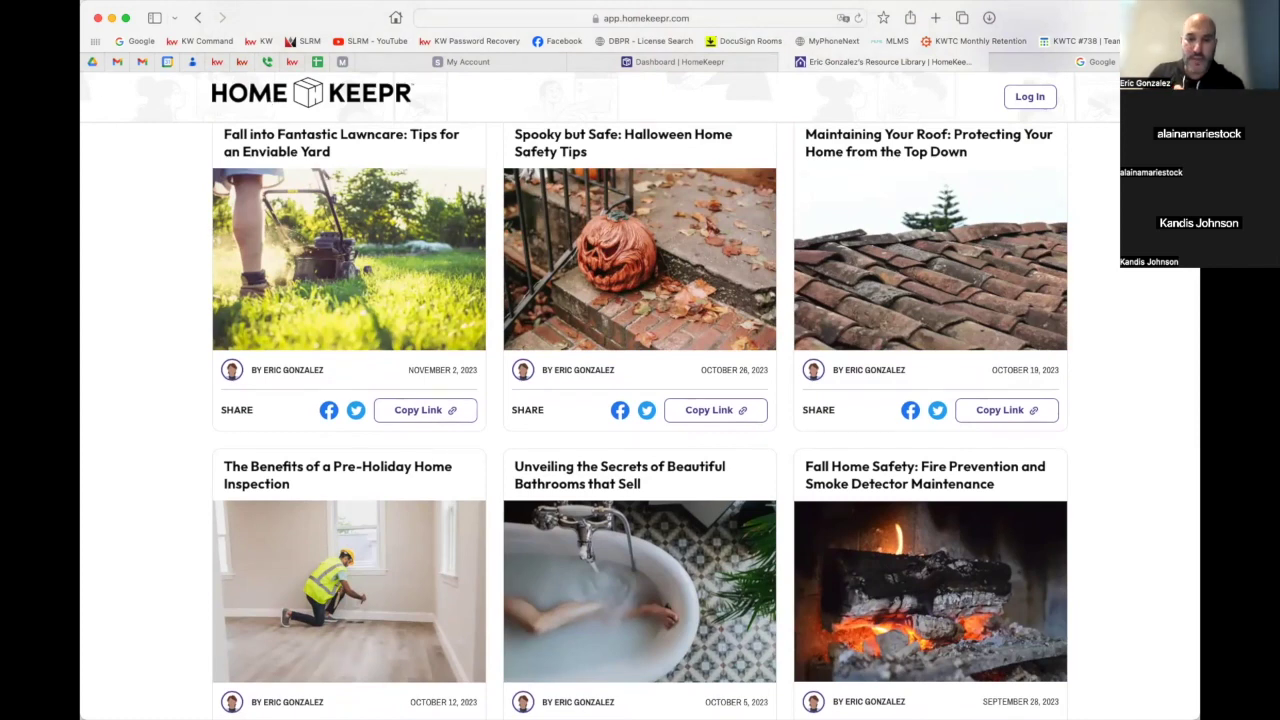
Copy the Resource Library page's web address, then go back to the Airbnb holiday article
{"action": "left_click", "coordinate": [557, 18]}
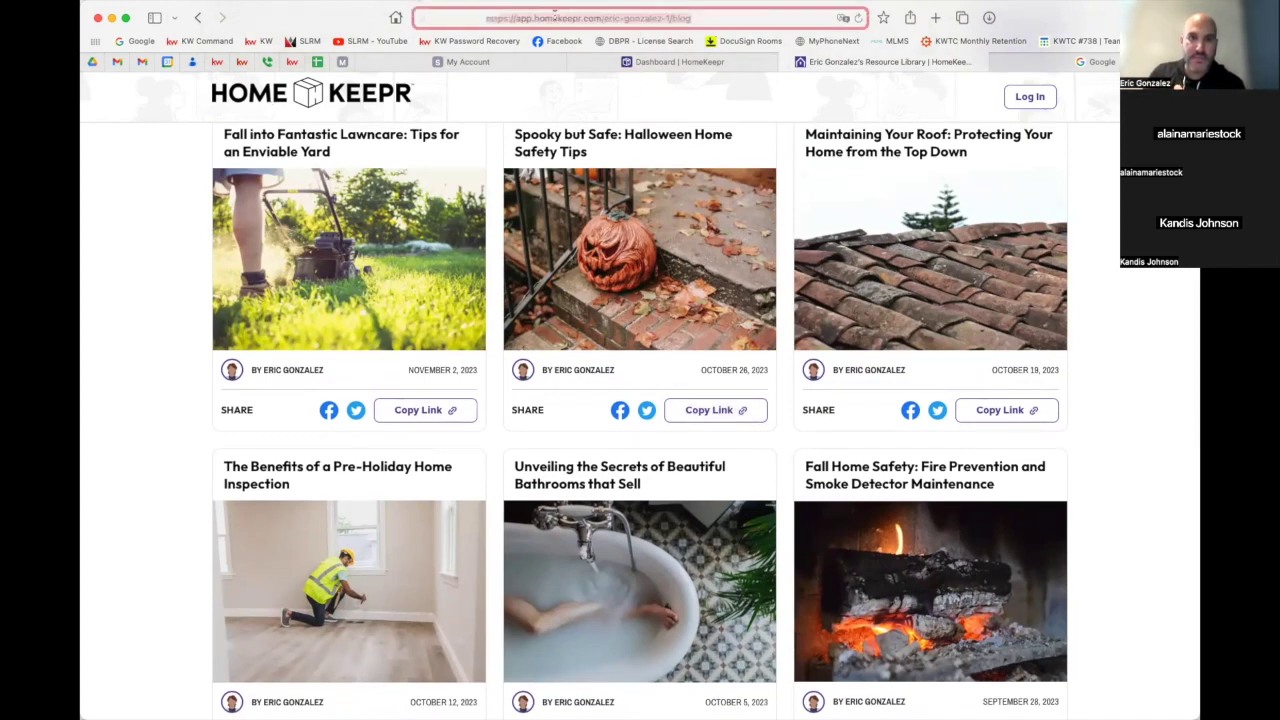
{"action": "right_click", "coordinate": [556, 18]}
{"action": "left_click", "coordinate": [570, 36]}
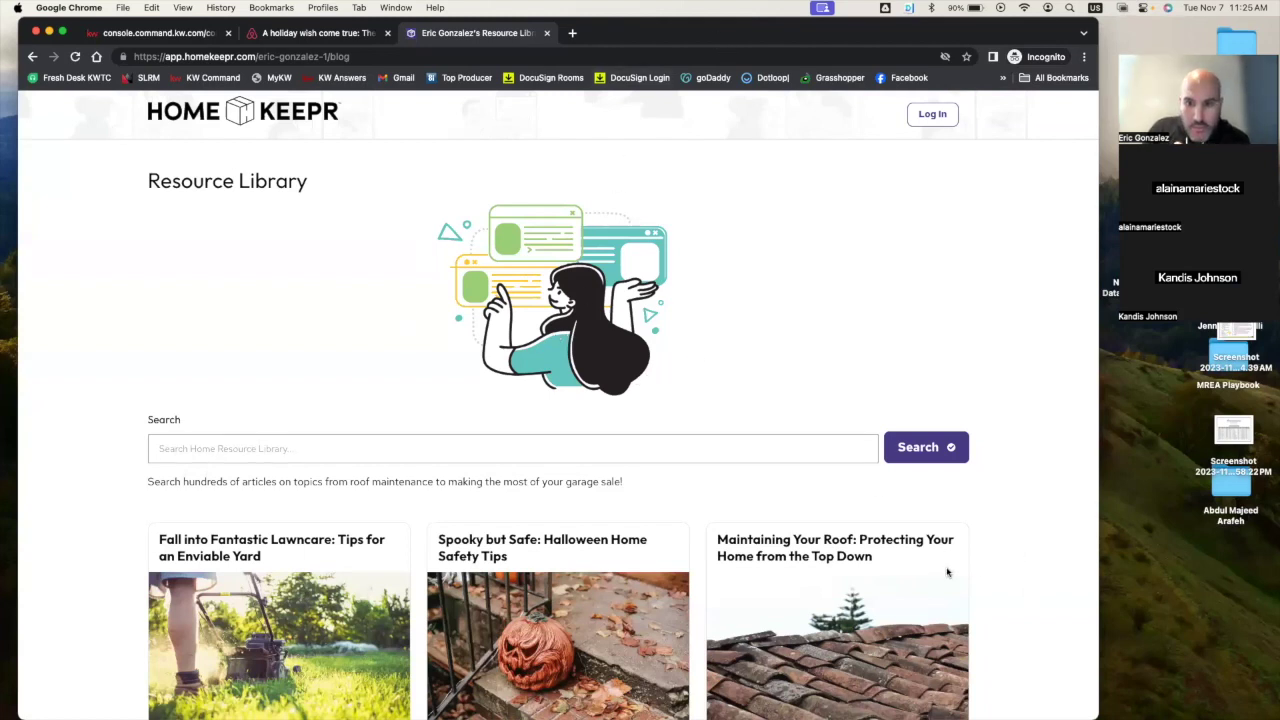
{"action": "scroll", "coordinate": [808, 506], "scroll_direction": "down", "scroll_amount": 4}
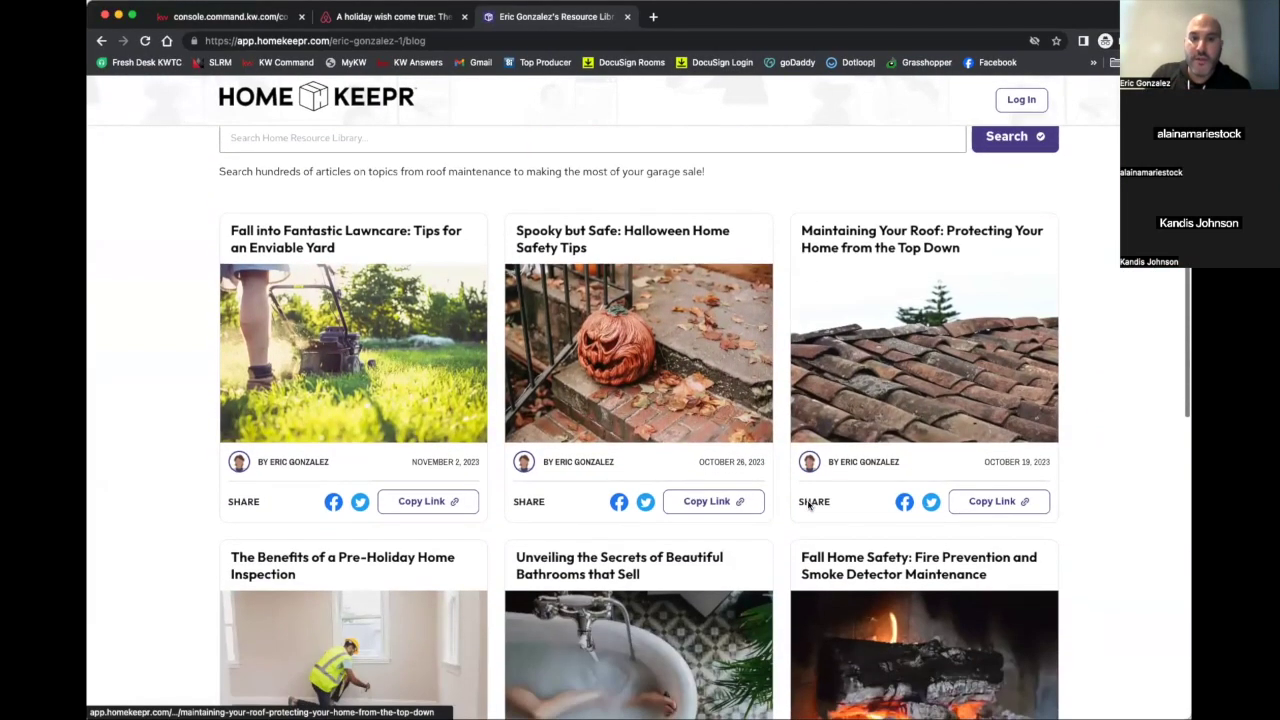
{"action": "scroll", "coordinate": [808, 506], "scroll_direction": "down", "scroll_amount": 3}
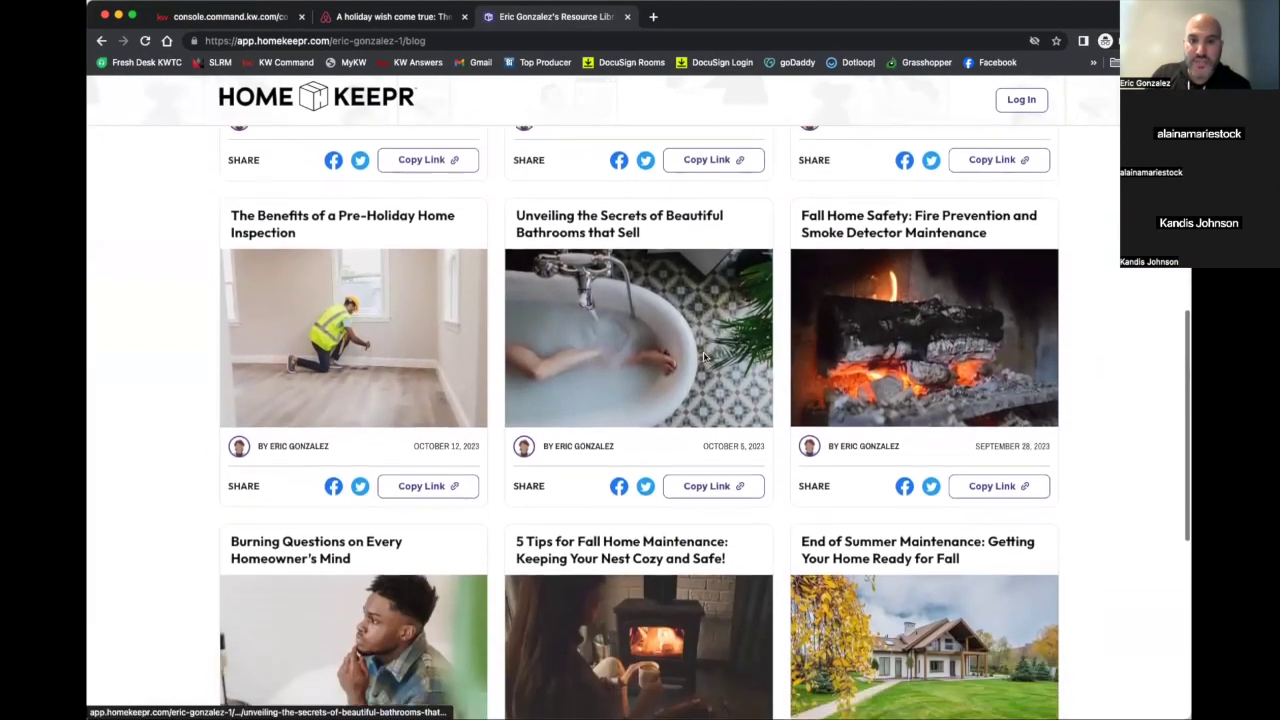
{"action": "scroll", "coordinate": [703, 356], "scroll_direction": "up", "scroll_amount": 4}
{"action": "scroll", "coordinate": [703, 356], "scroll_direction": "up", "scroll_amount": 3}
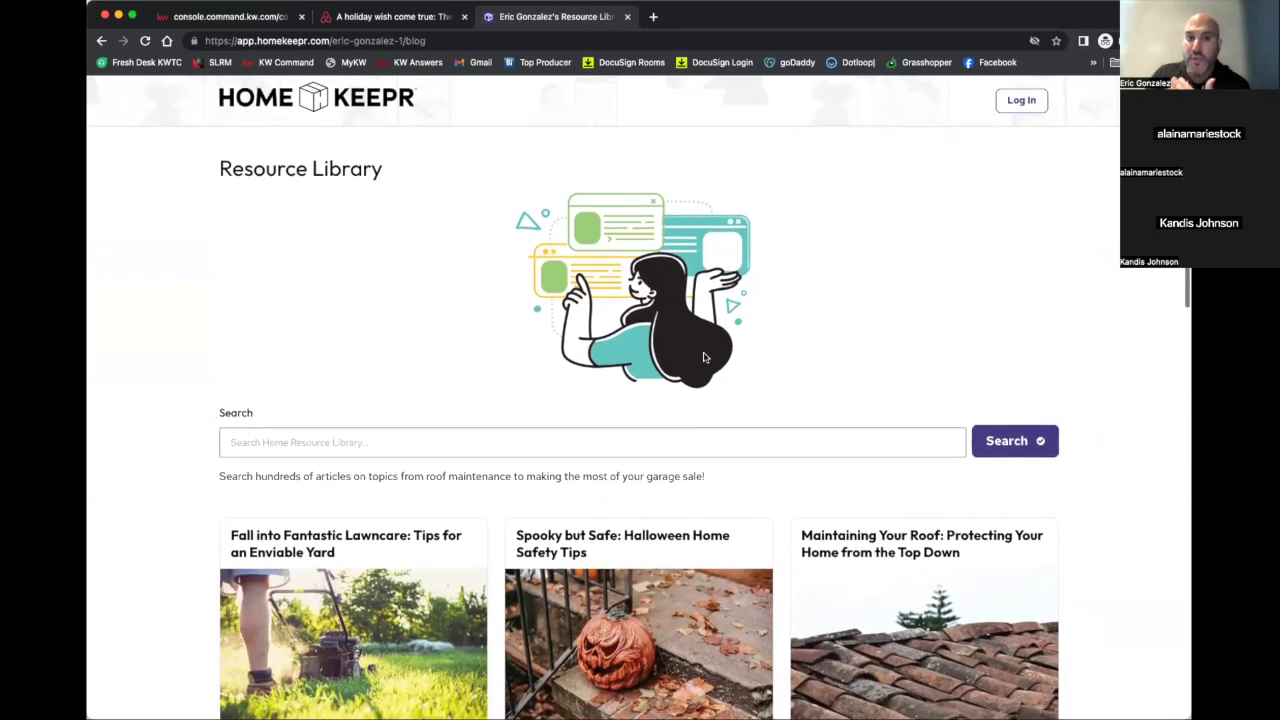
{"action": "left_click", "coordinate": [360, 17]}
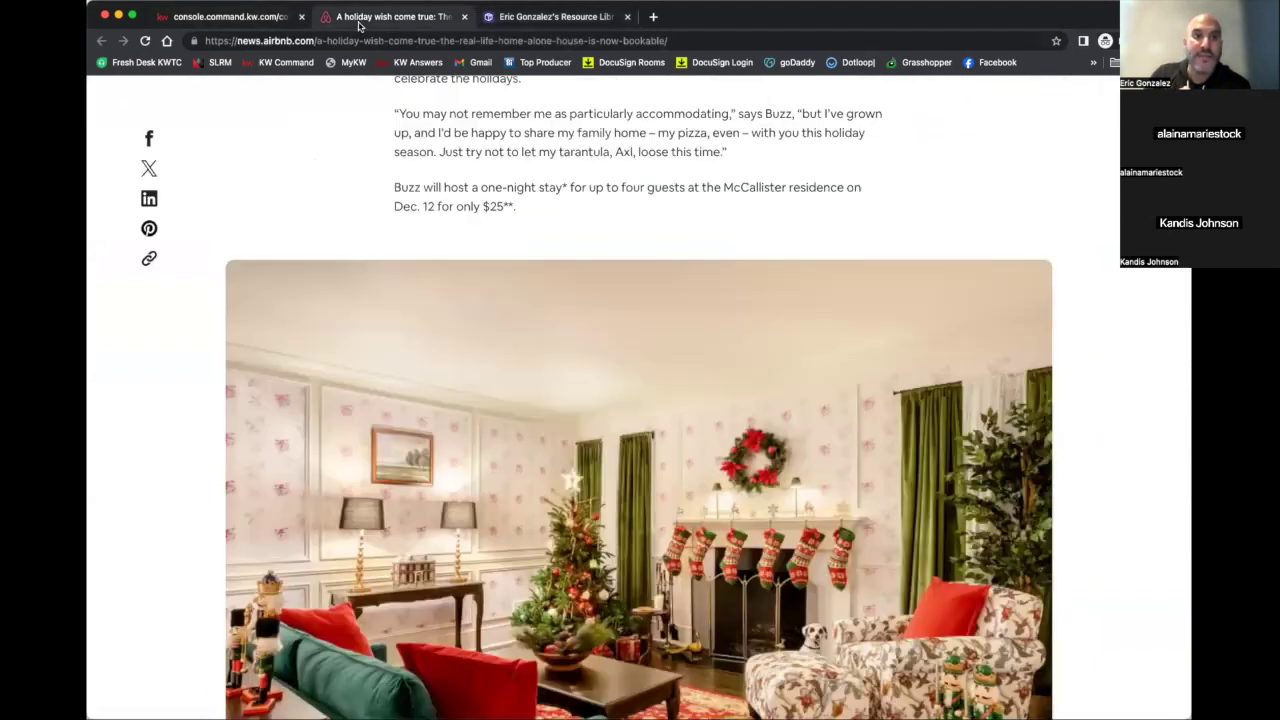
{"action": "scroll", "coordinate": [375, 173], "scroll_direction": "down", "scroll_amount": 3}
{"action": "left_click", "coordinate": [250, 17]}
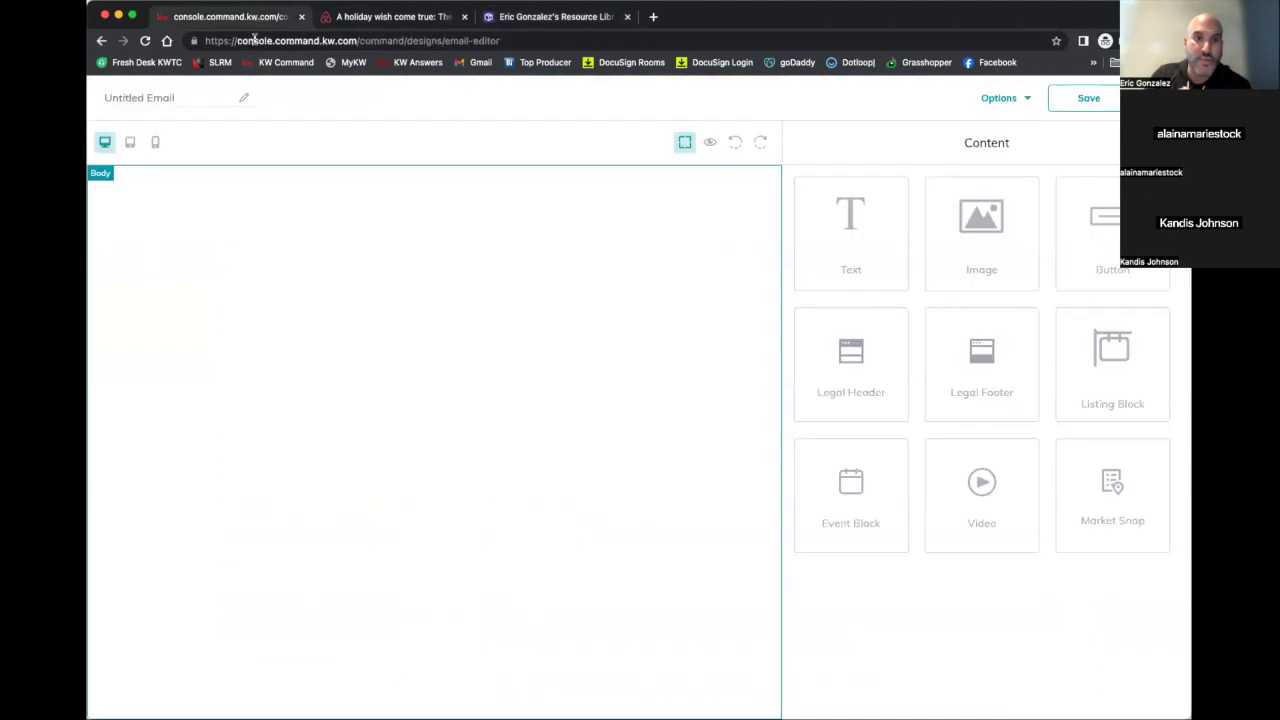
{"action": "left_click", "coordinate": [422, 17]}
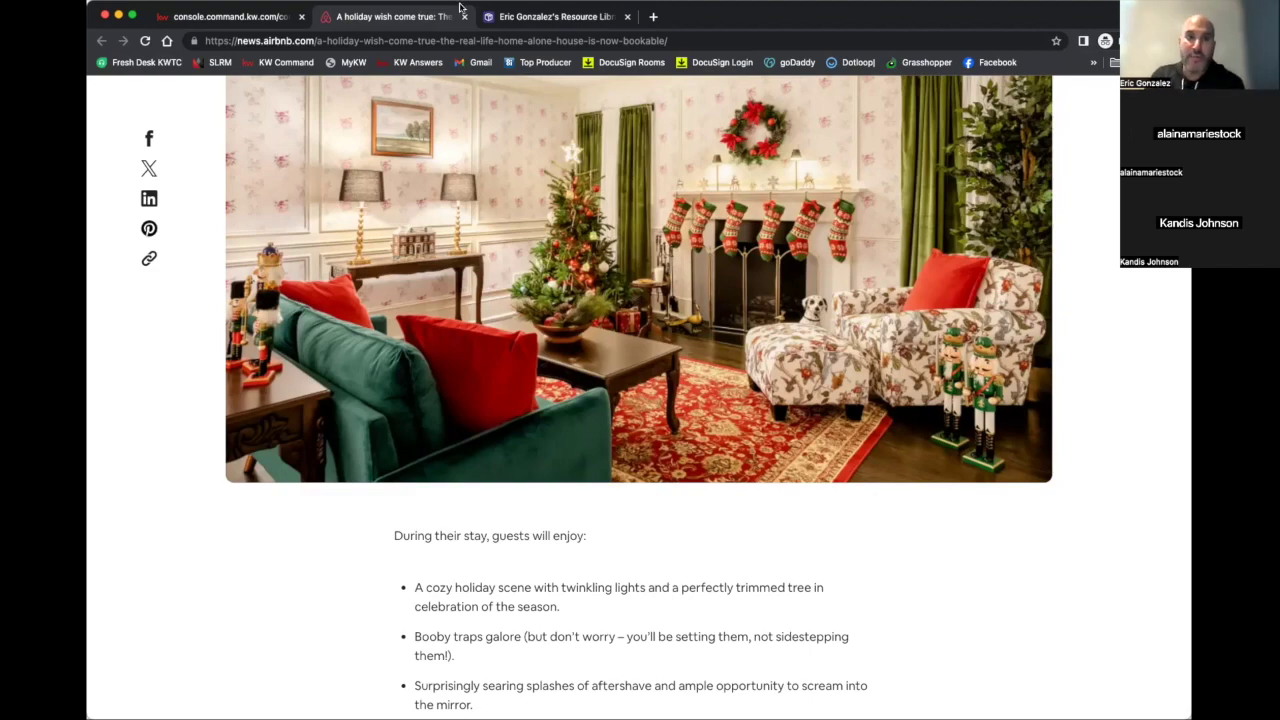
Open the Spooky but Safe Halloween article from the Resource Library, then return to the email editor
{"action": "left_click", "coordinate": [532, 20]}
{"action": "scroll", "coordinate": [519, 267], "scroll_direction": "down", "scroll_amount": 4}
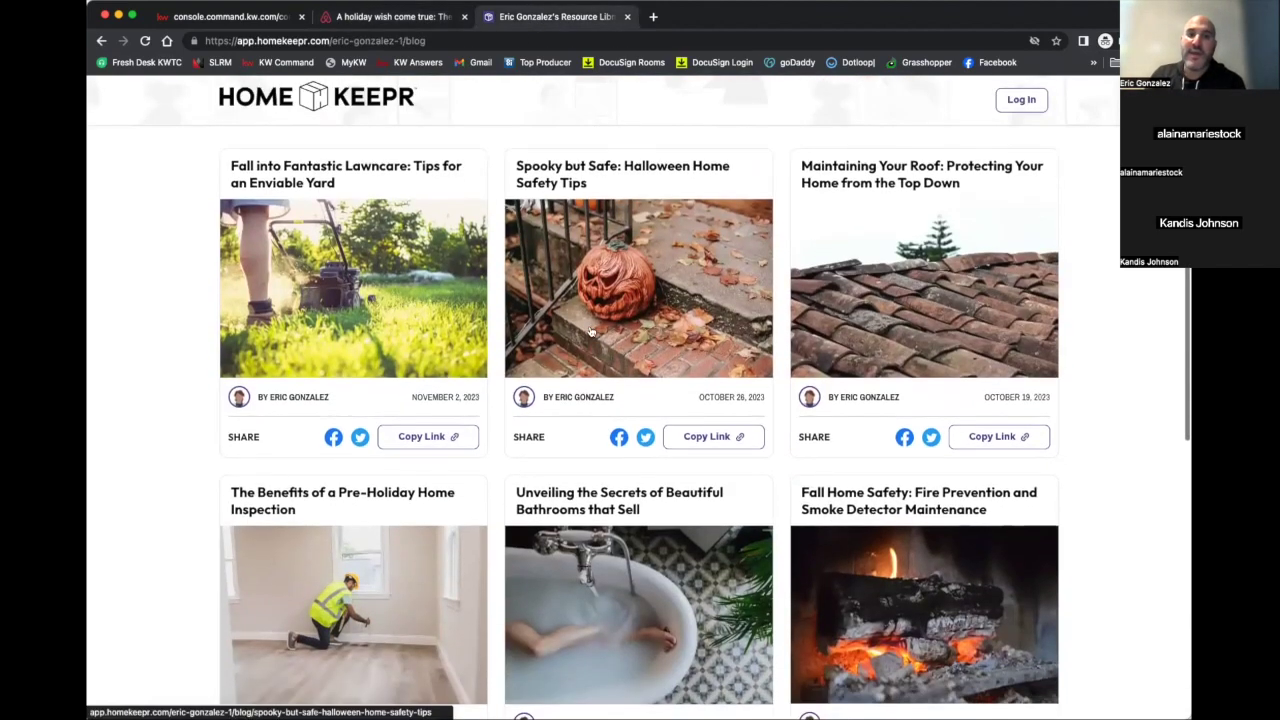
{"action": "left_click", "coordinate": [595, 325]}
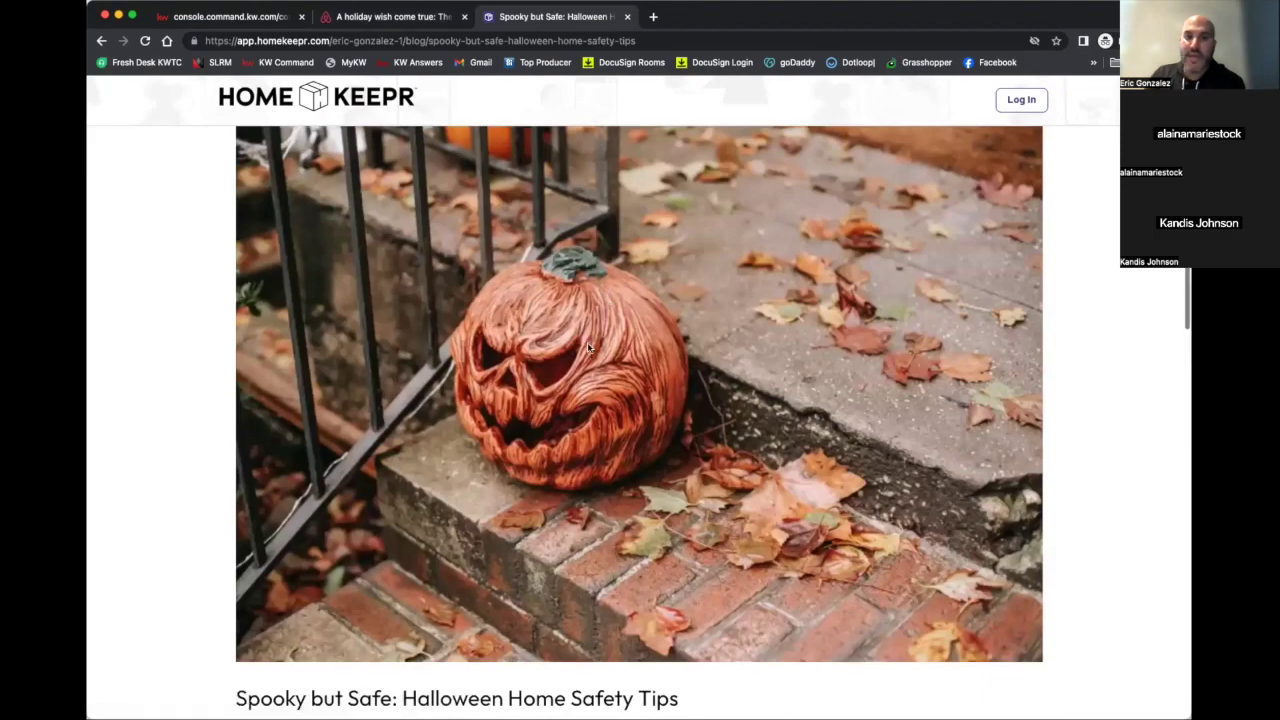
{"action": "scroll", "coordinate": [588, 347], "scroll_direction": "down", "scroll_amount": 5}
{"action": "scroll", "coordinate": [588, 347], "scroll_direction": "down", "scroll_amount": 5}
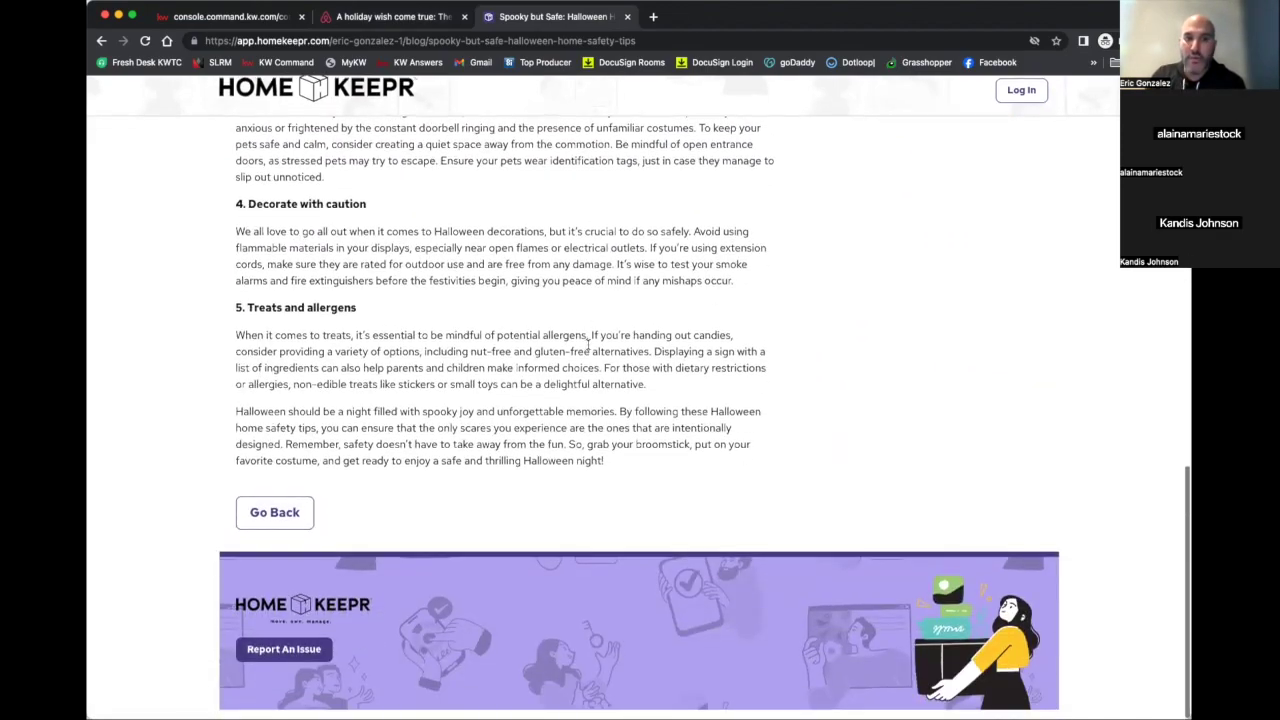
{"action": "scroll", "coordinate": [587, 344], "scroll_direction": "up", "scroll_amount": 7}
{"action": "scroll", "coordinate": [587, 345], "scroll_direction": "up", "scroll_amount": 2}
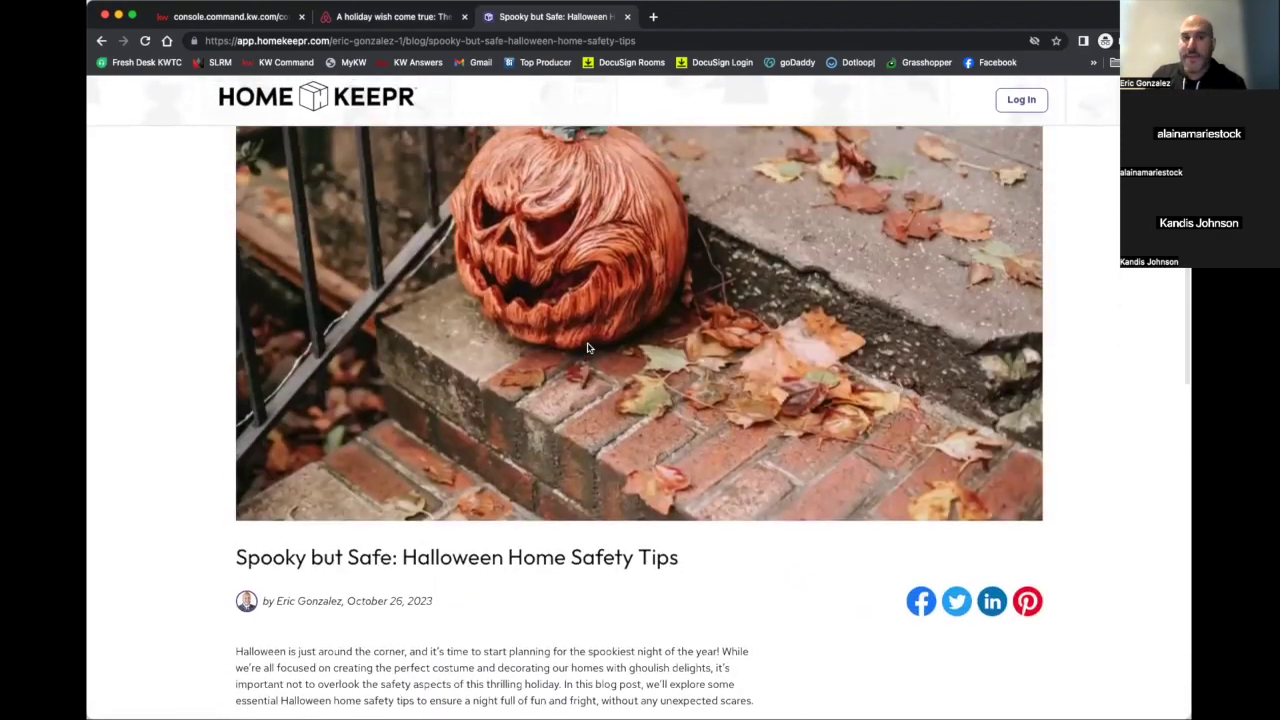
{"action": "scroll", "coordinate": [587, 345], "scroll_direction": "up", "scroll_amount": 2}
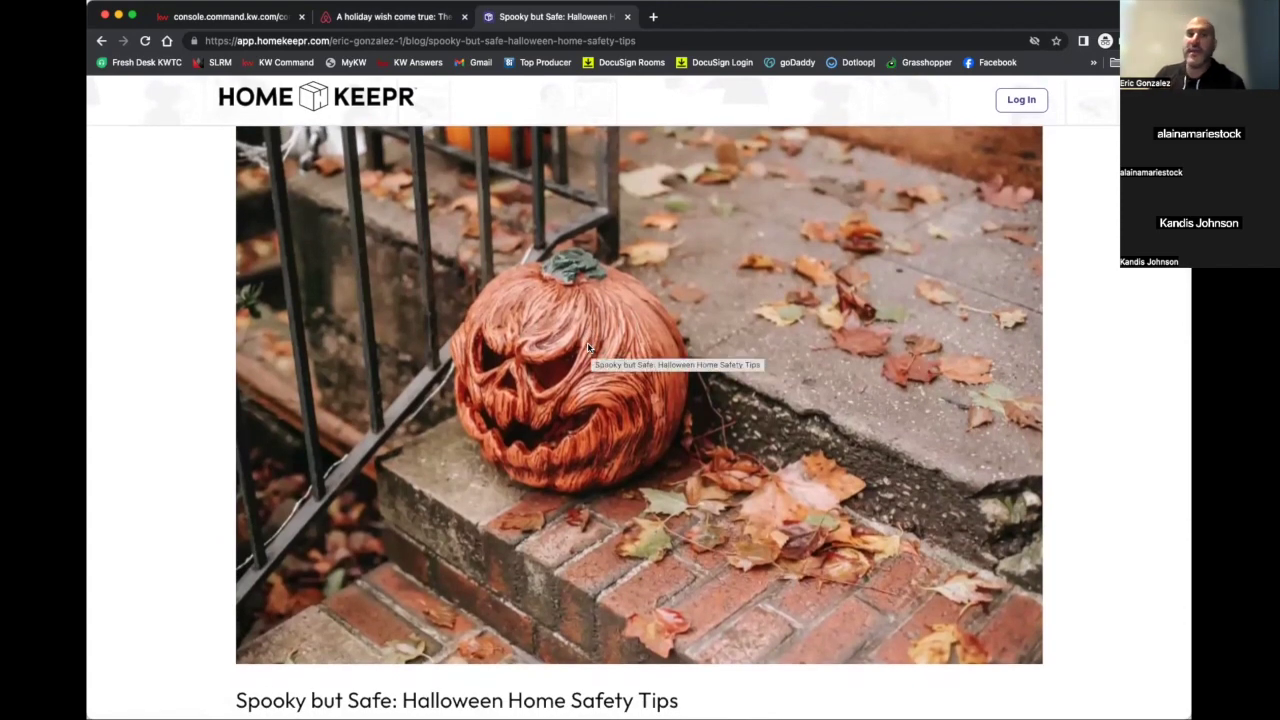
{"action": "left_click", "coordinate": [237, 18]}
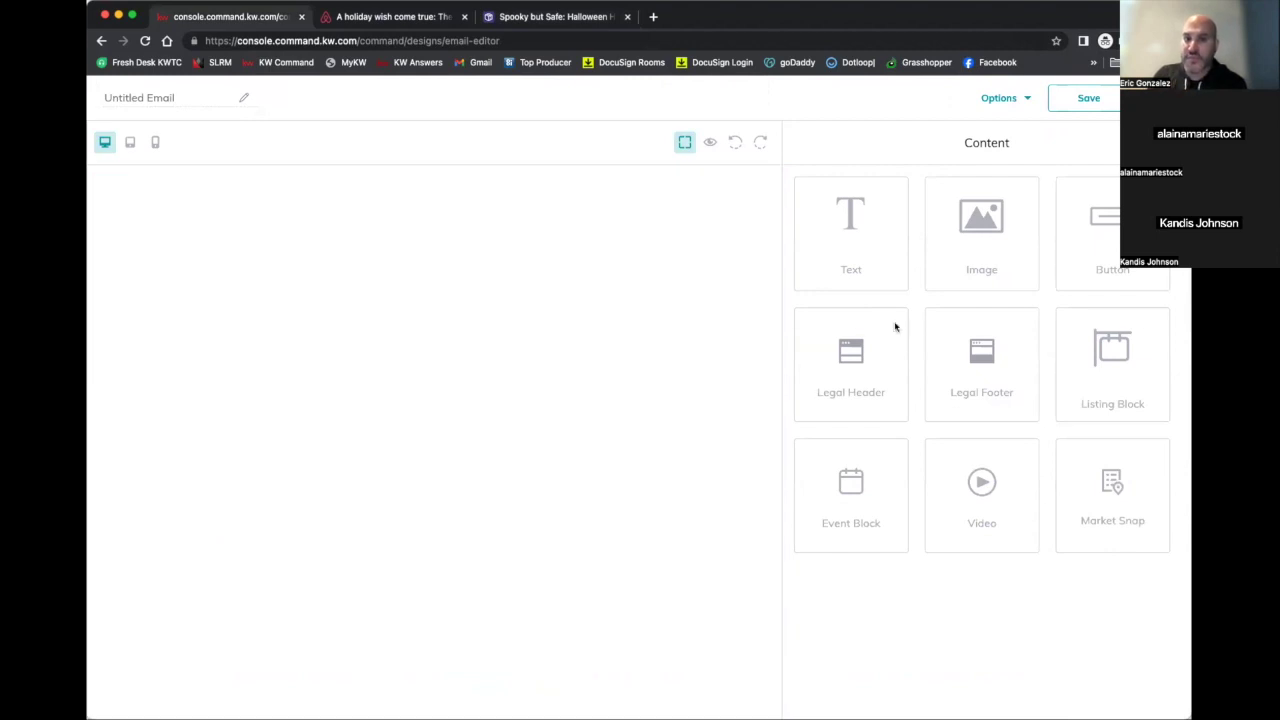
Add a Legal Footer, a Legal Header and an Image block below the header to the email
{"action": "left_click_drag", "start_coordinate": [824, 301], "coordinate": [694, 240]}
{"action": "left_click_drag", "start_coordinate": [877, 365], "coordinate": [705, 232]}
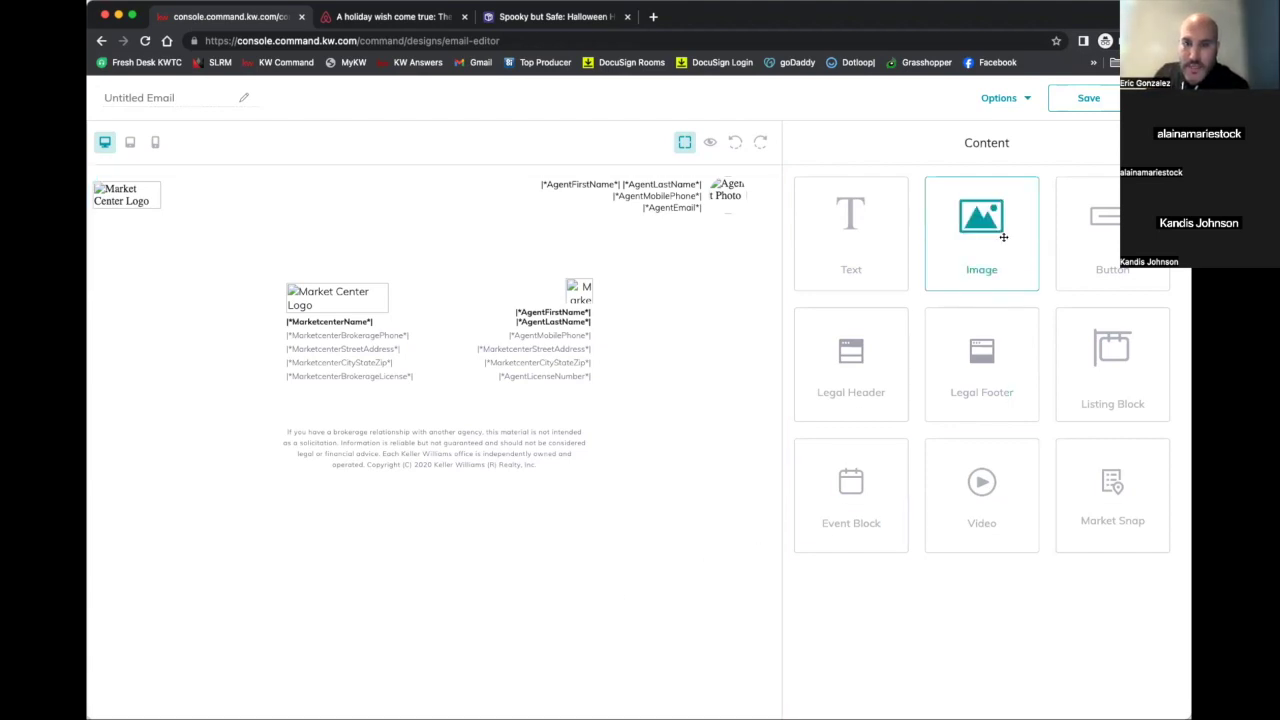
{"action": "left_click_drag", "start_coordinate": [1003, 237], "coordinate": [750, 241]}
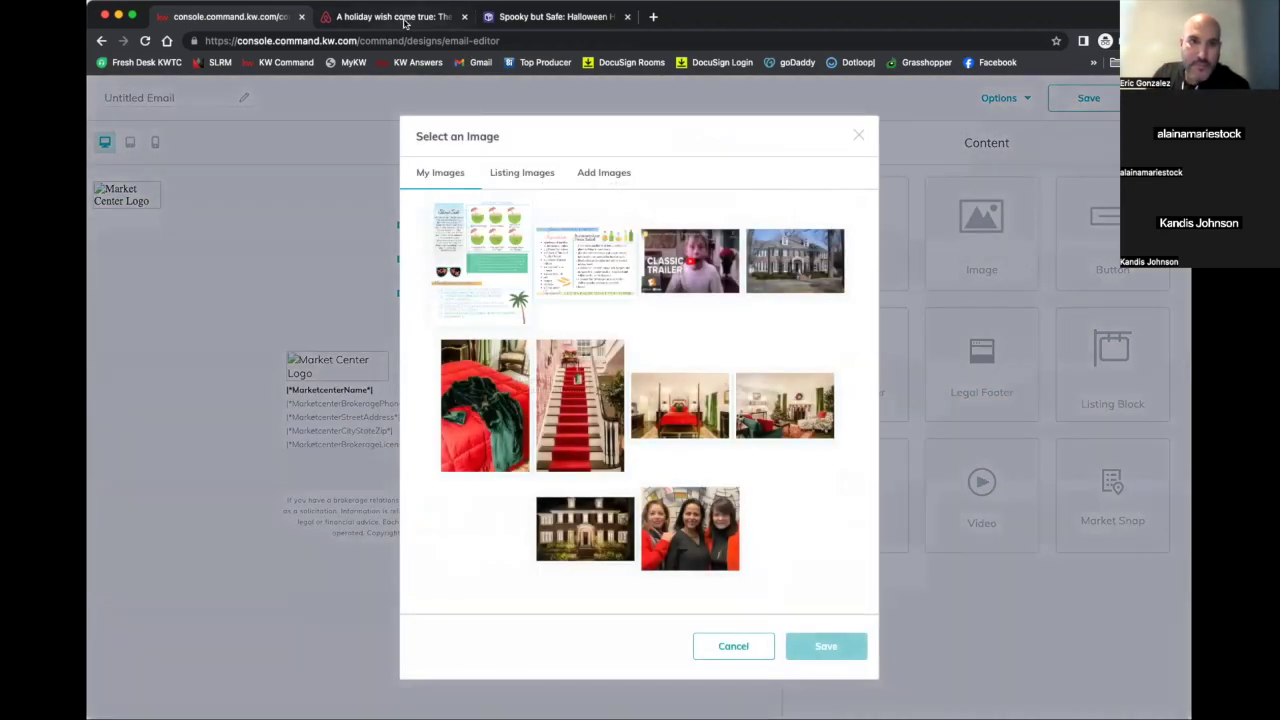
Save the pumpkin photo from the Halloween article to the computer
{"action": "left_click", "coordinate": [520, 17]}
{"action": "right_click", "coordinate": [545, 327]}
{"action": "left_click", "coordinate": [573, 347]}
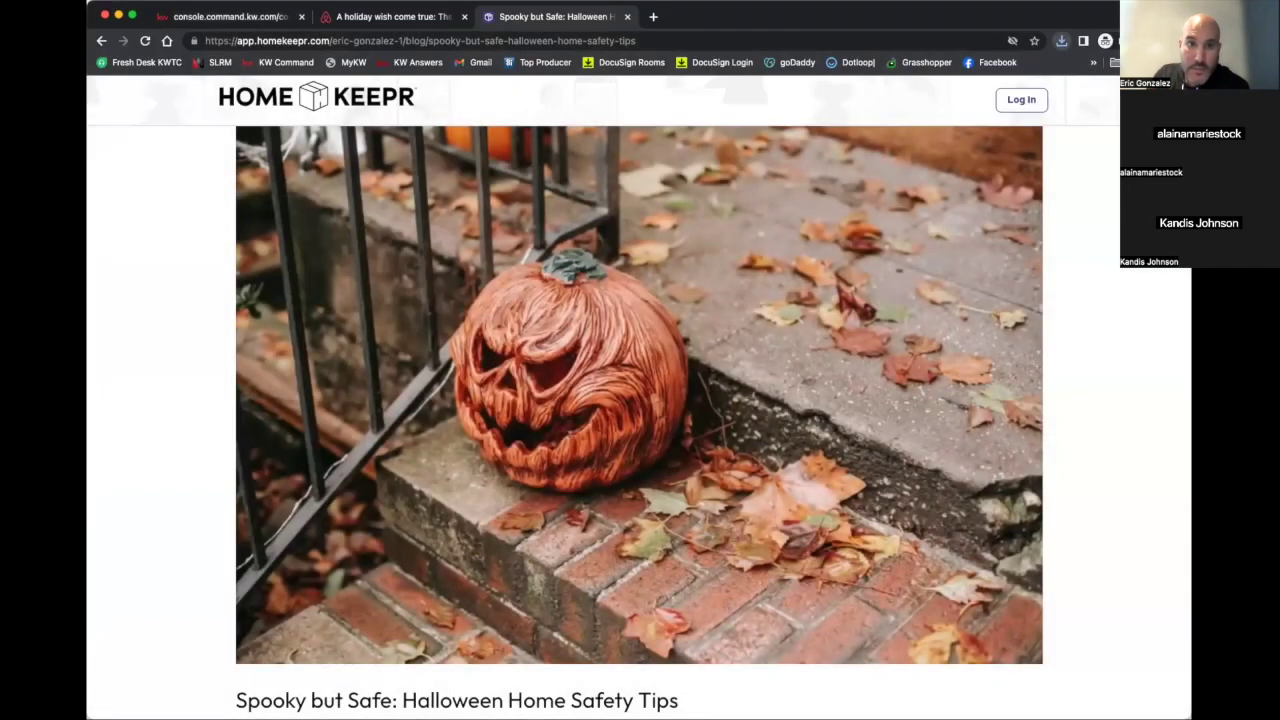
{"action": "left_click", "coordinate": [387, 24]}
Upload the saved pumpkin photo in Add Images and insert it into the email's image block
{"action": "left_click", "coordinate": [263, 24]}
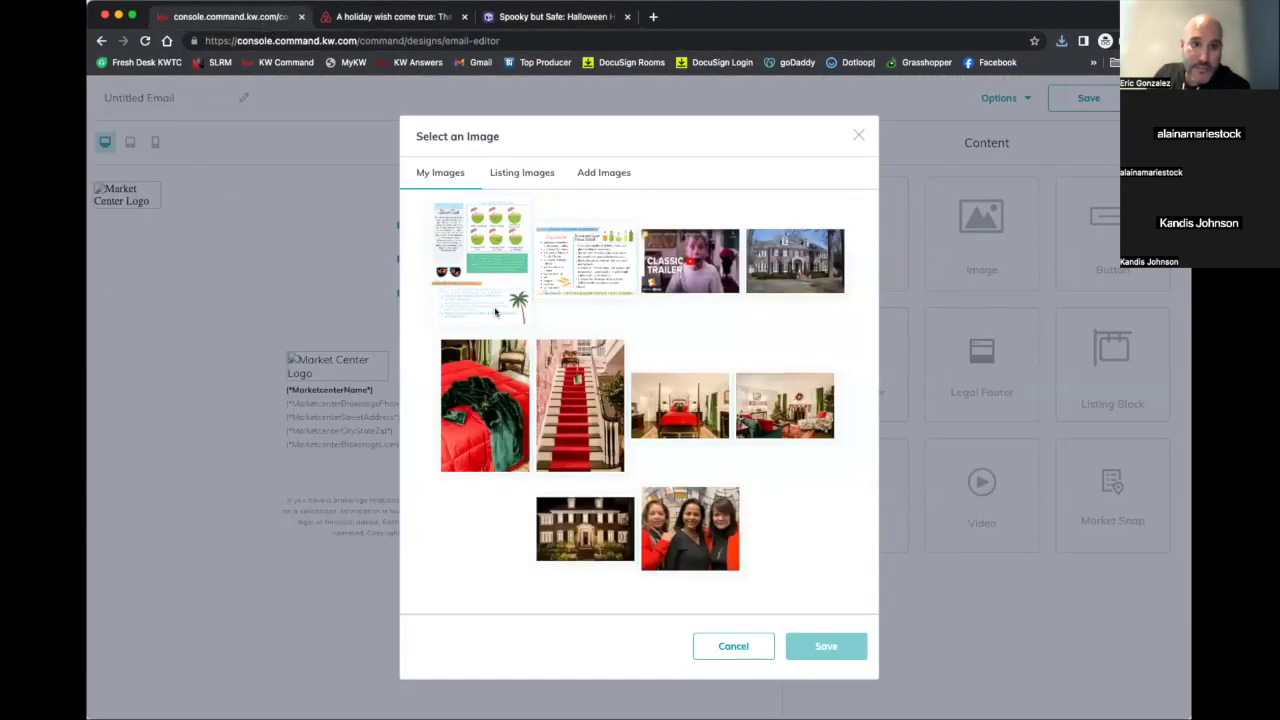
{"action": "left_click", "coordinate": [588, 177]}
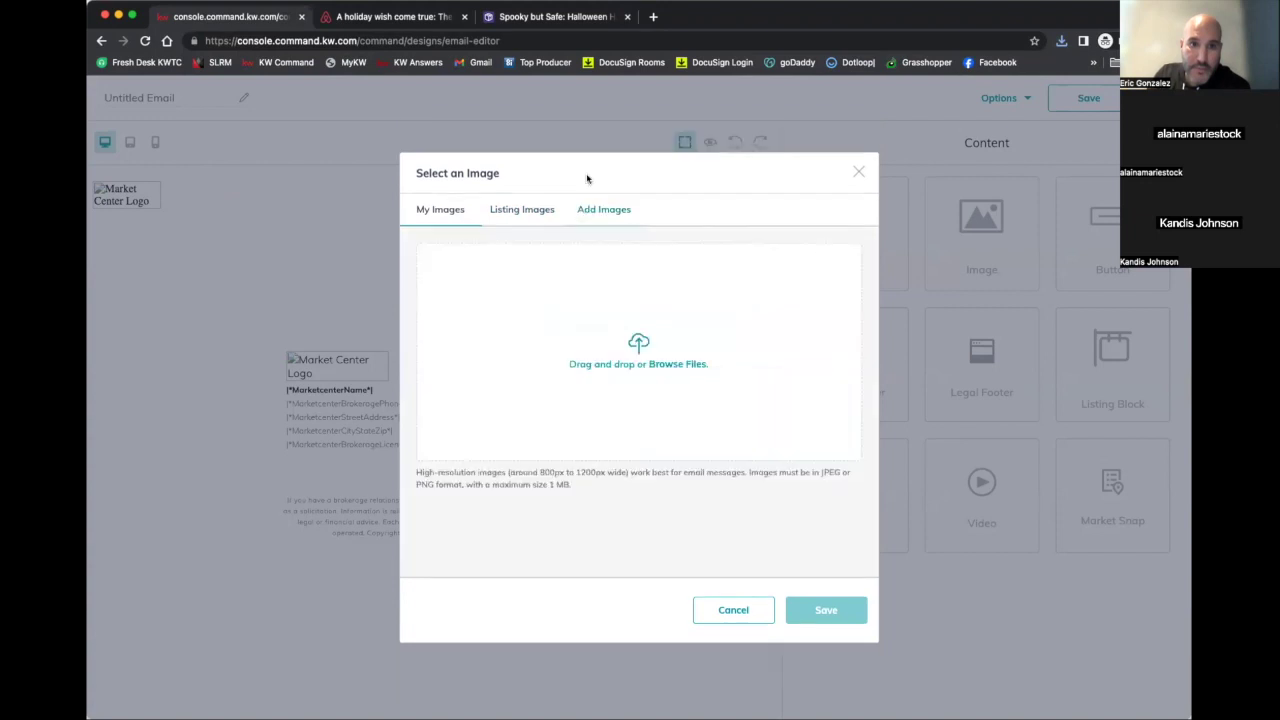
{"action": "left_click", "coordinate": [665, 364]}
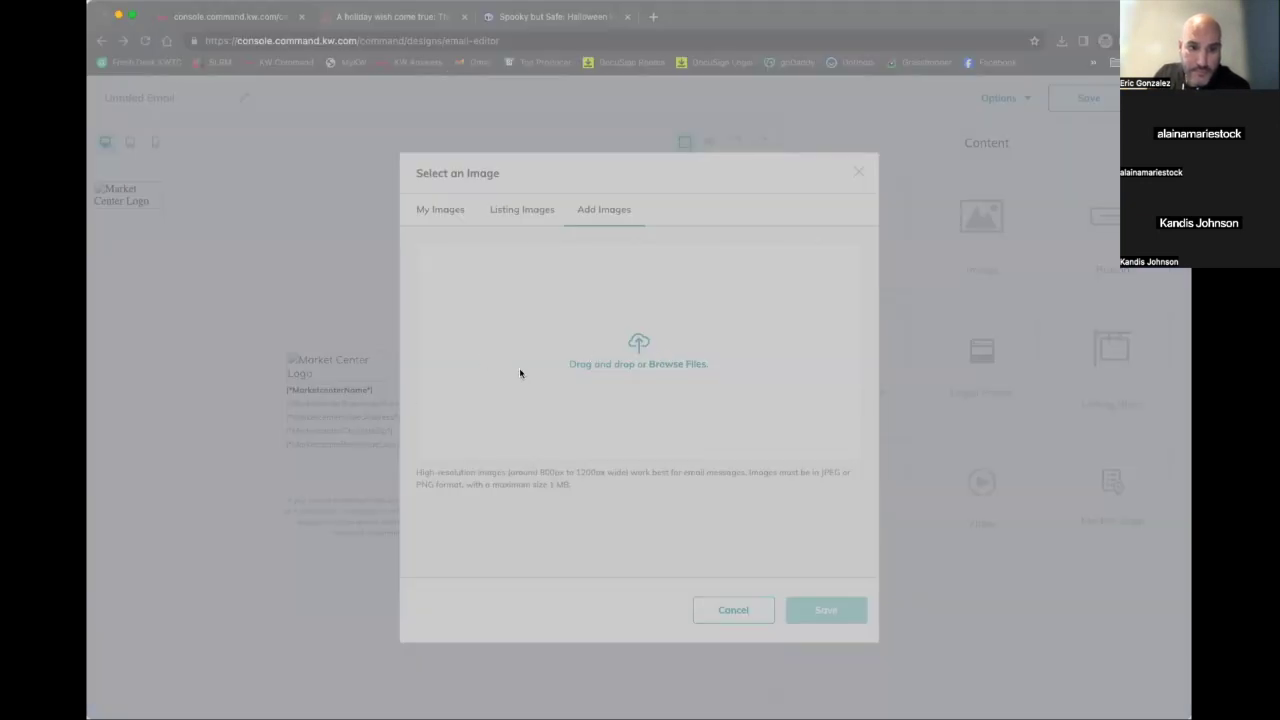
{"action": "key", "text": "Return"}
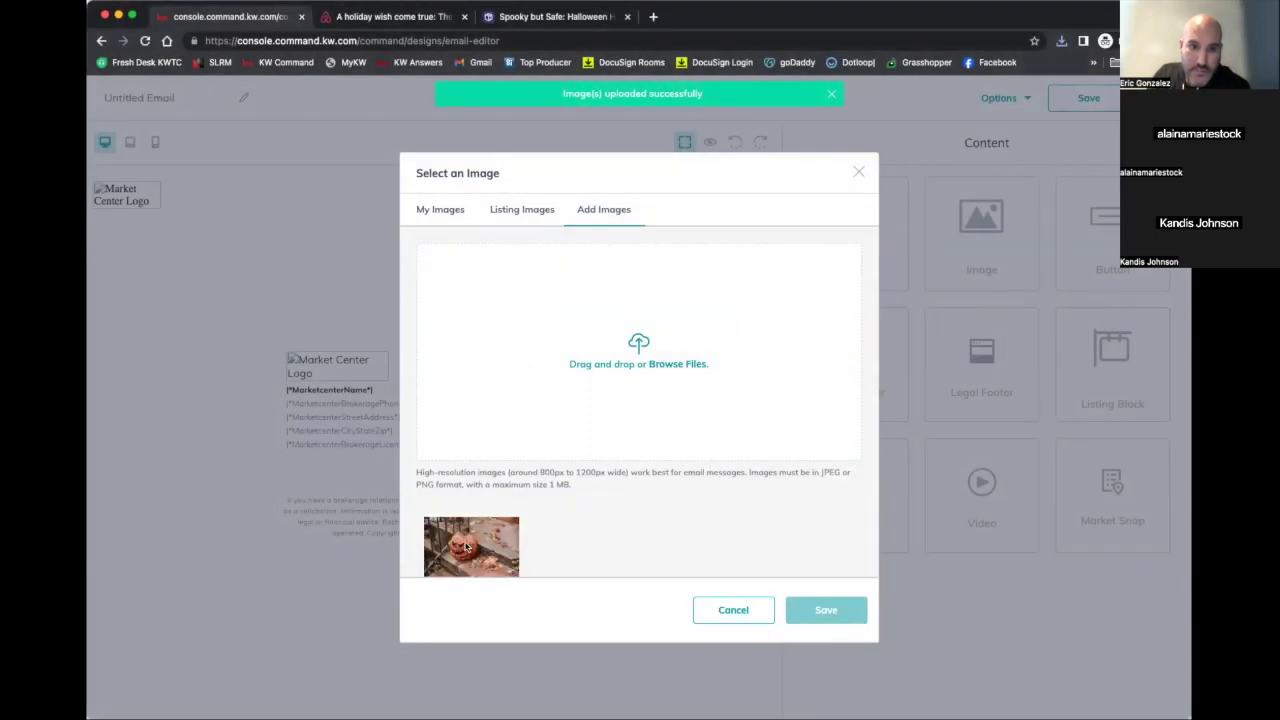
{"action": "left_click", "coordinate": [466, 548]}
{"action": "left_click", "coordinate": [805, 612]}
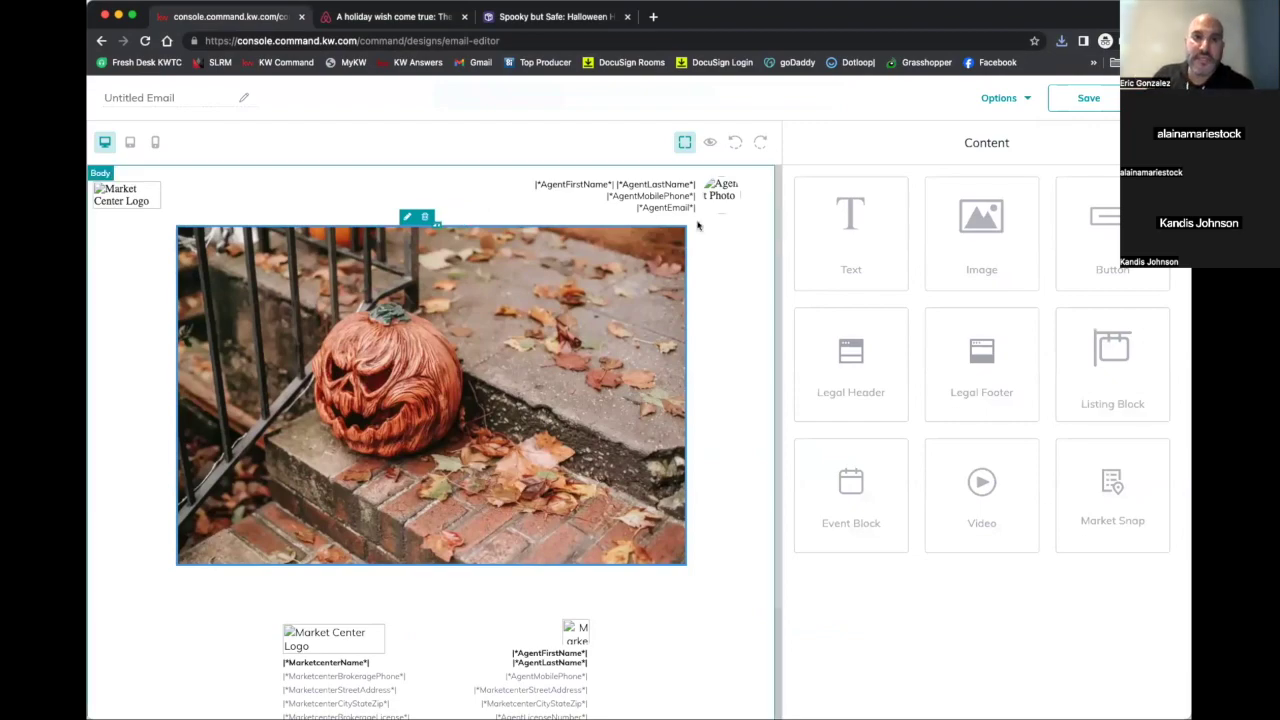
{"action": "left_click", "coordinate": [540, 20]}
Copy the blog post's title 'Spooky but Safe: Halloween Home Safety Tips'
{"action": "scroll", "coordinate": [445, 405], "scroll_direction": "down", "scroll_amount": 10}
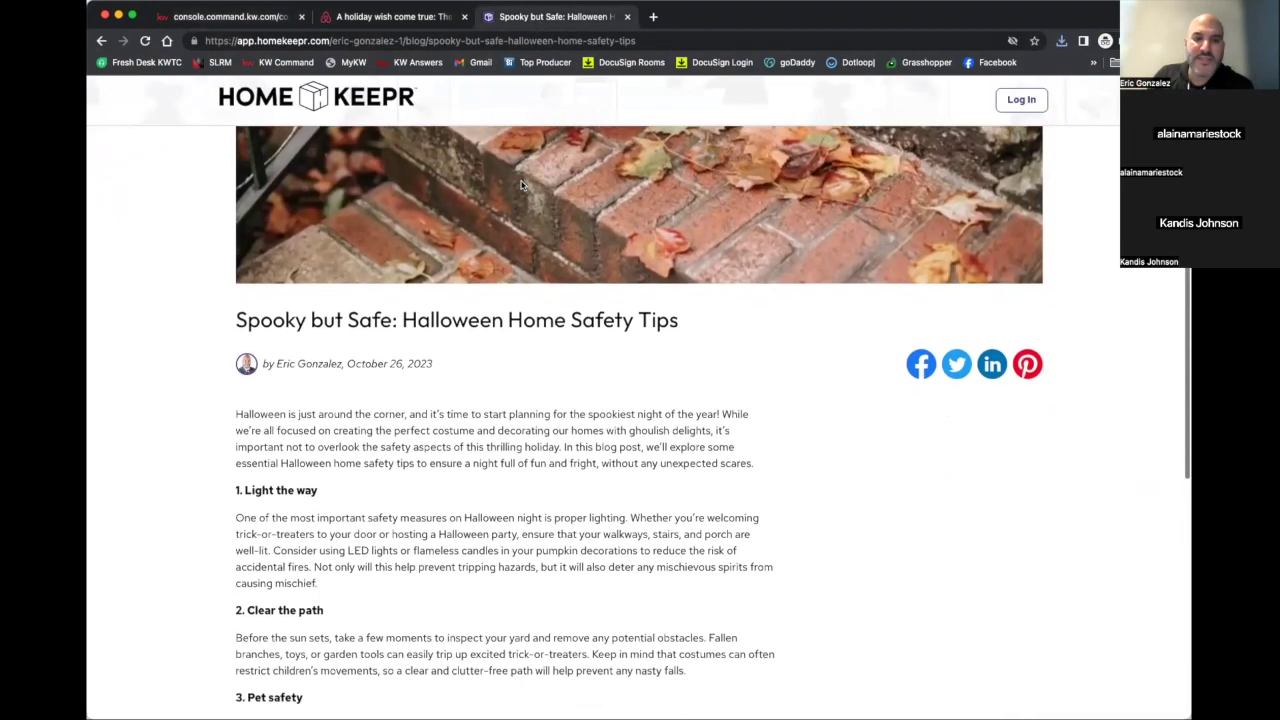
{"action": "scroll", "coordinate": [445, 405], "scroll_direction": "down", "scroll_amount": 5}
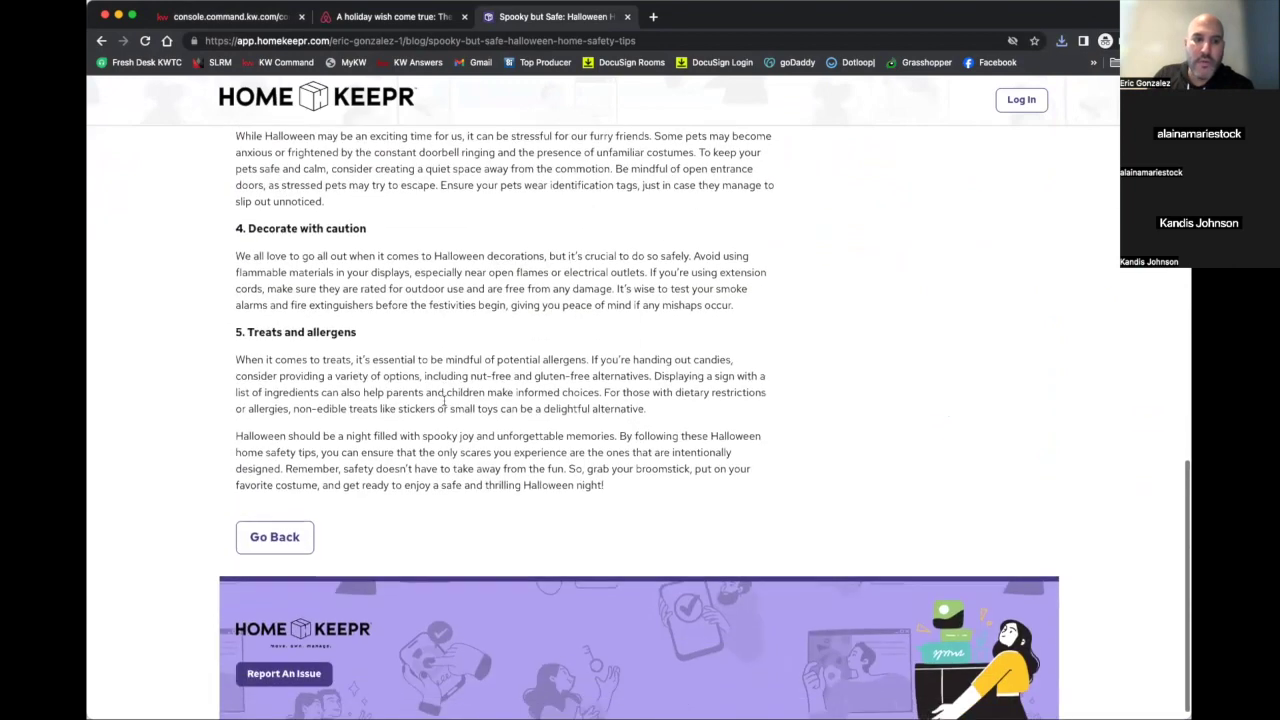
{"action": "scroll", "coordinate": [445, 405], "scroll_direction": "up", "scroll_amount": 10}
{"action": "scroll", "coordinate": [443, 400], "scroll_direction": "up", "scroll_amount": 3}
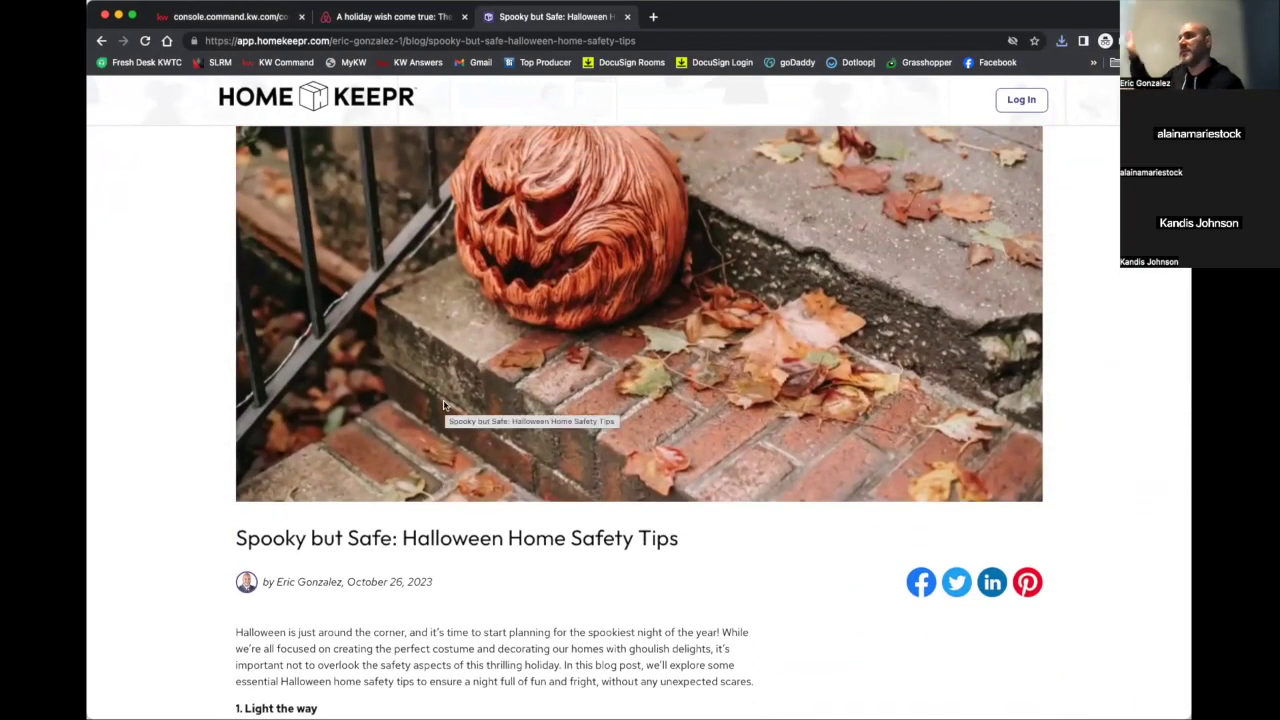
{"action": "scroll", "coordinate": [445, 405], "scroll_direction": "down", "scroll_amount": 5}
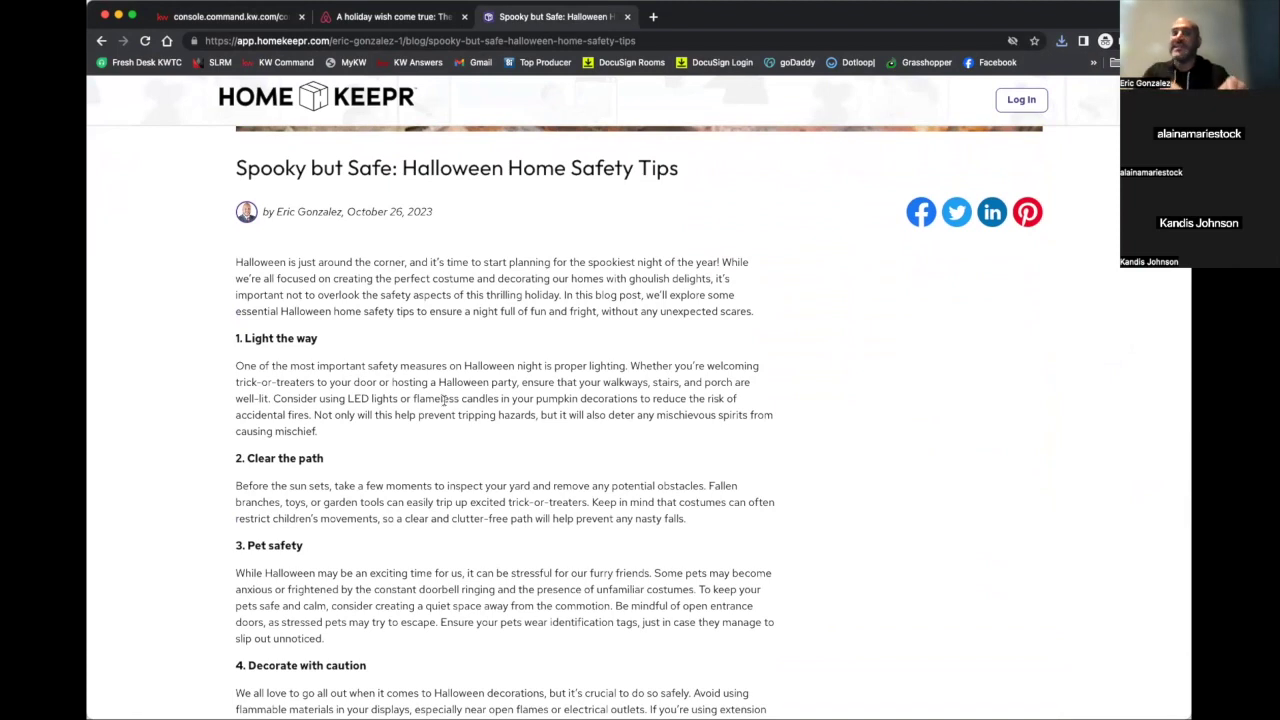
{"action": "scroll", "coordinate": [443, 400], "scroll_direction": "up", "scroll_amount": 2}
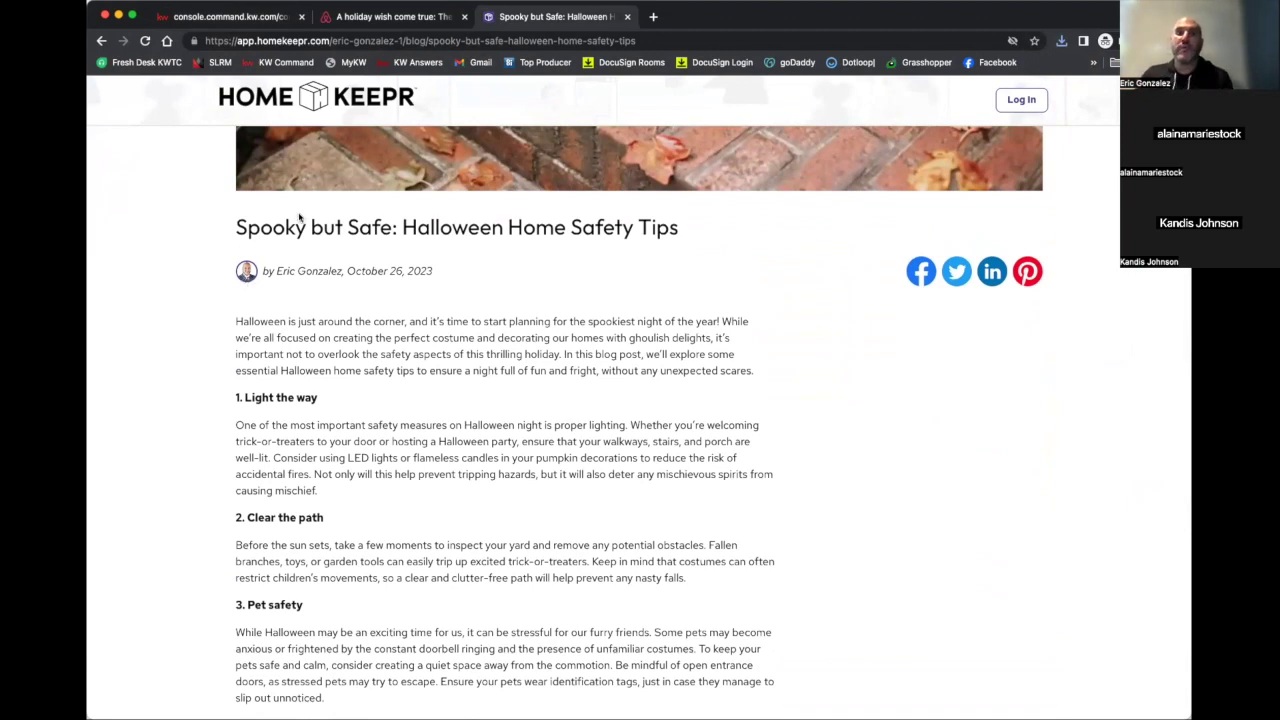
{"action": "scroll", "coordinate": [325, 240], "scroll_direction": "up", "scroll_amount": 5}
{"action": "scroll", "coordinate": [325, 240], "scroll_direction": "down", "scroll_amount": 1}
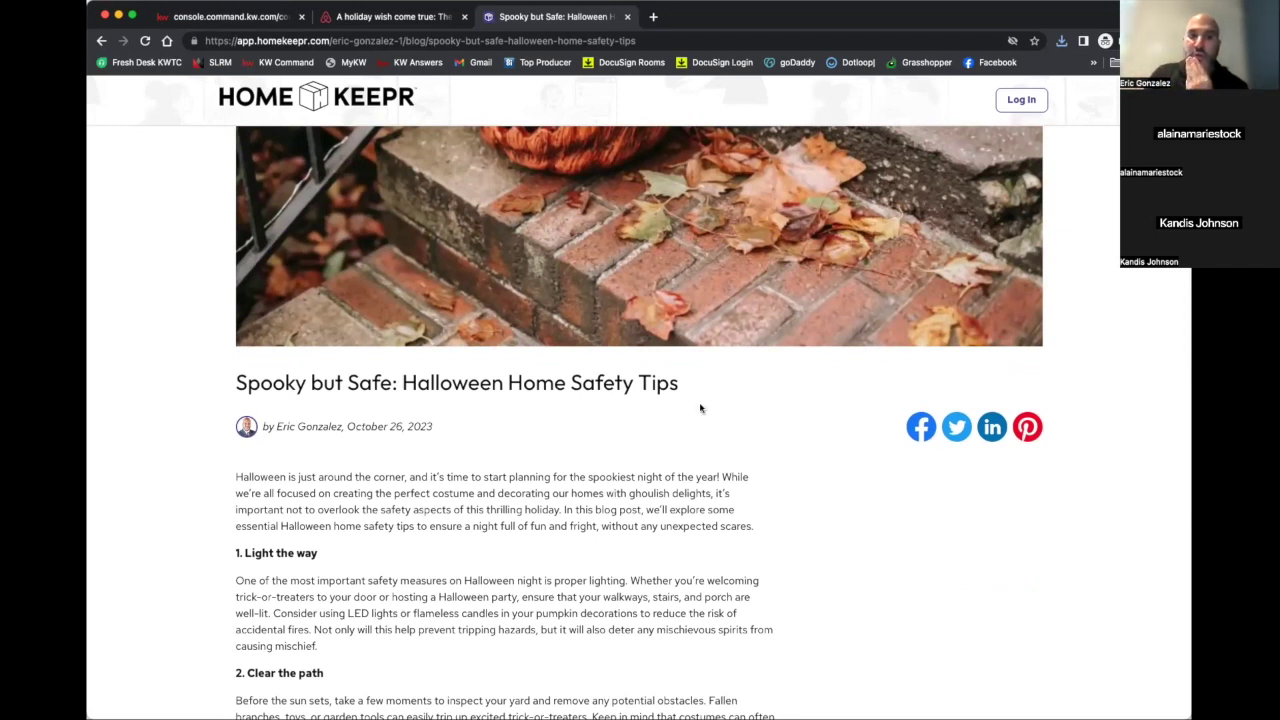
{"action": "triple_click", "coordinate": [610, 385]}
{"action": "right_click", "coordinate": [610, 385]}
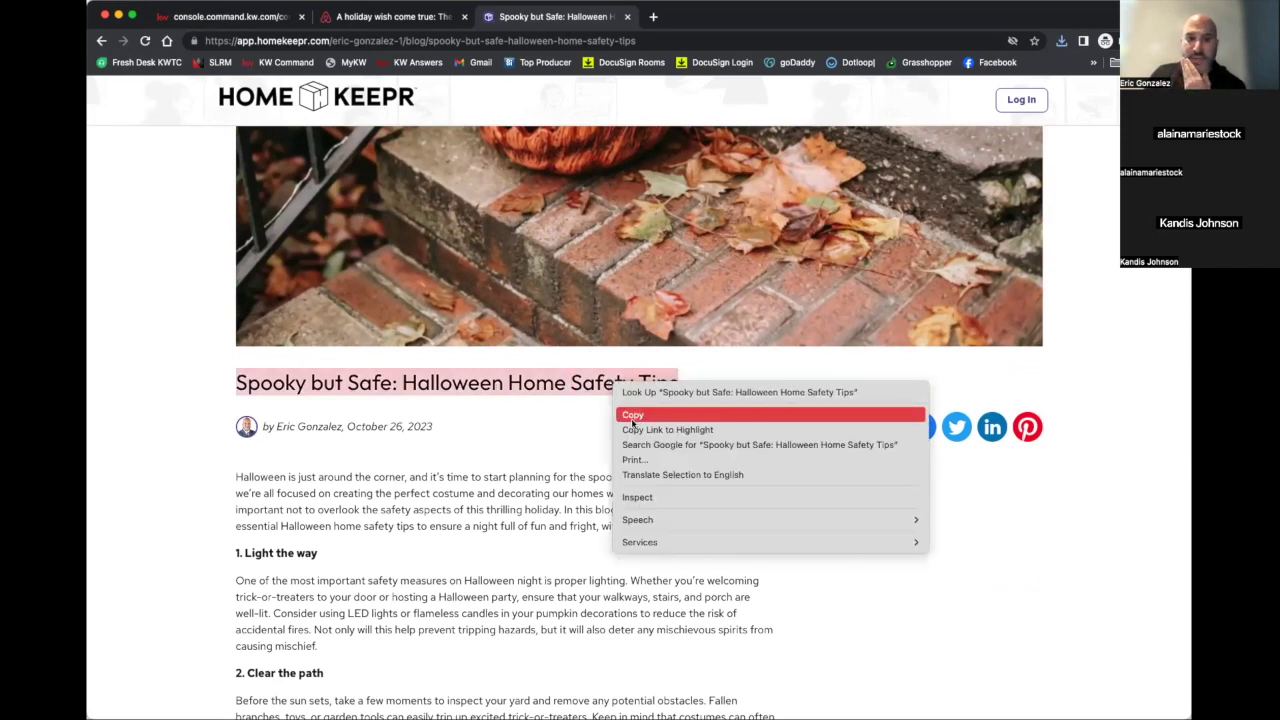
{"action": "left_click", "coordinate": [636, 412]}
{"action": "right_click", "coordinate": [593, 392]}
{"action": "left_click", "coordinate": [603, 418]}
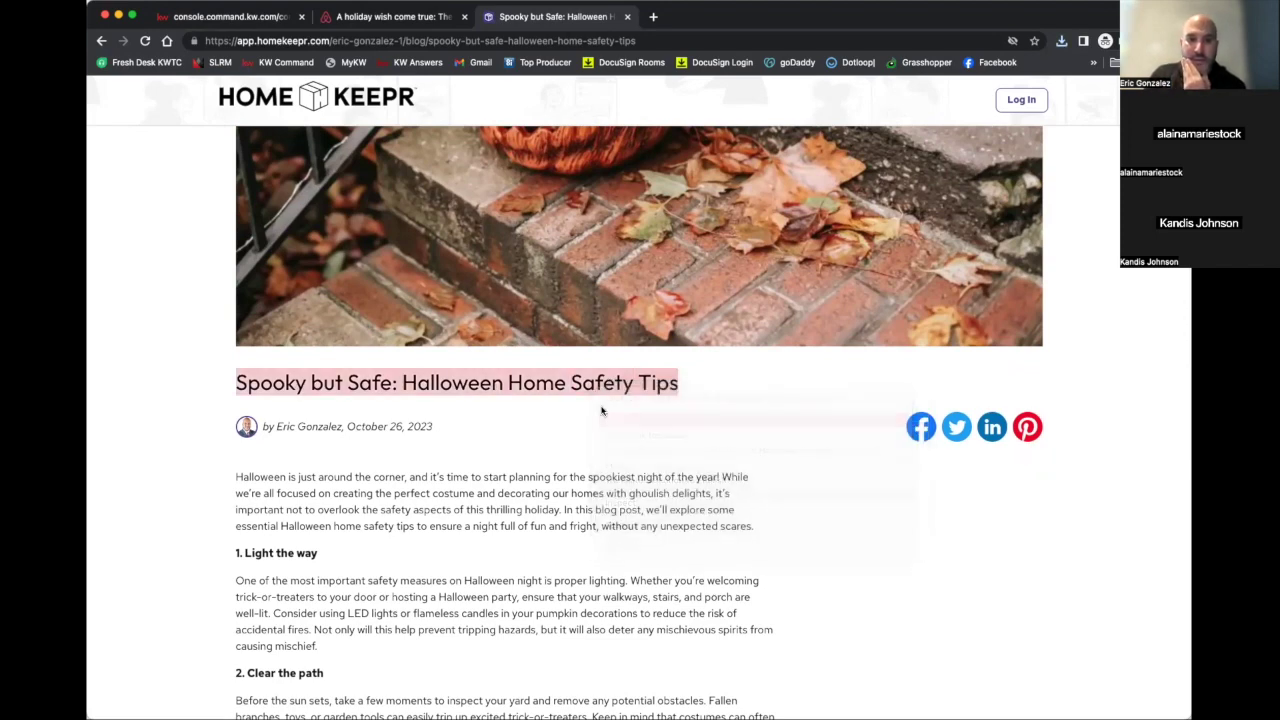
Back in the email editor, add an empty text block above the pumpkin photo
{"action": "left_click", "coordinate": [357, 12]}
{"action": "left_click", "coordinate": [259, 14]}
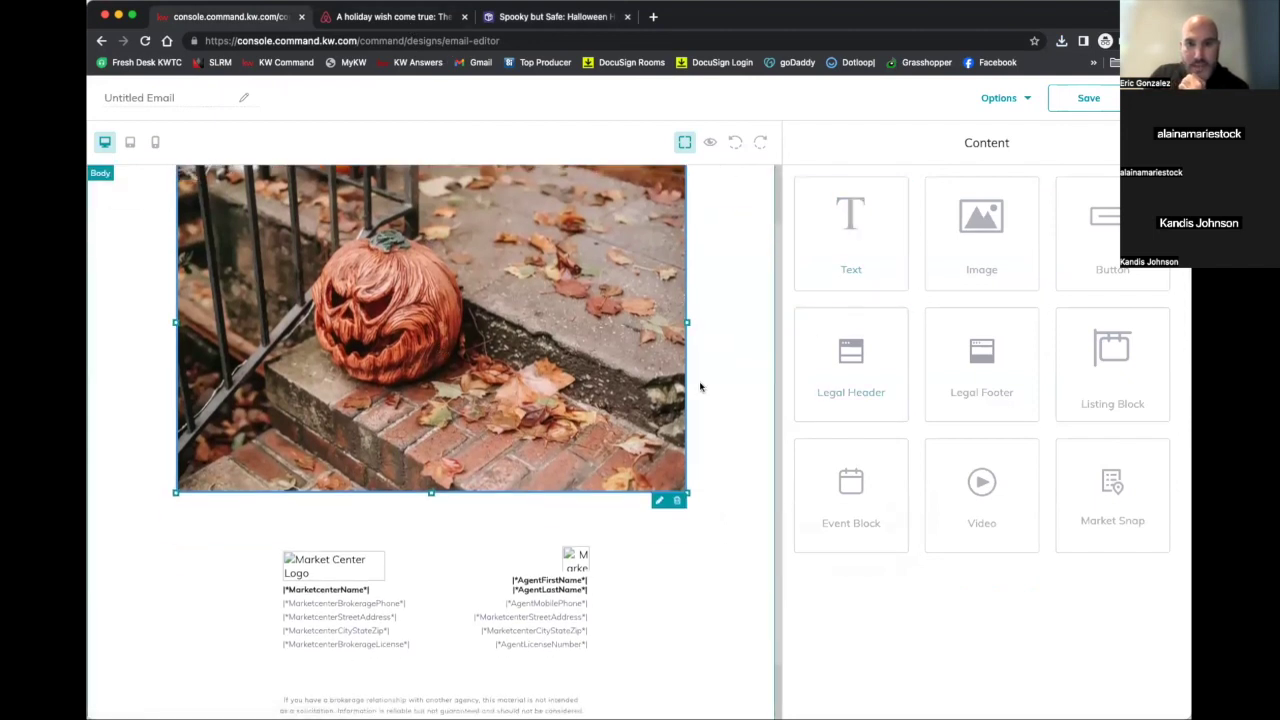
{"action": "scroll", "coordinate": [705, 383], "scroll_direction": "up", "scroll_amount": 2}
{"action": "left_click_drag", "start_coordinate": [831, 255], "coordinate": [733, 243]}
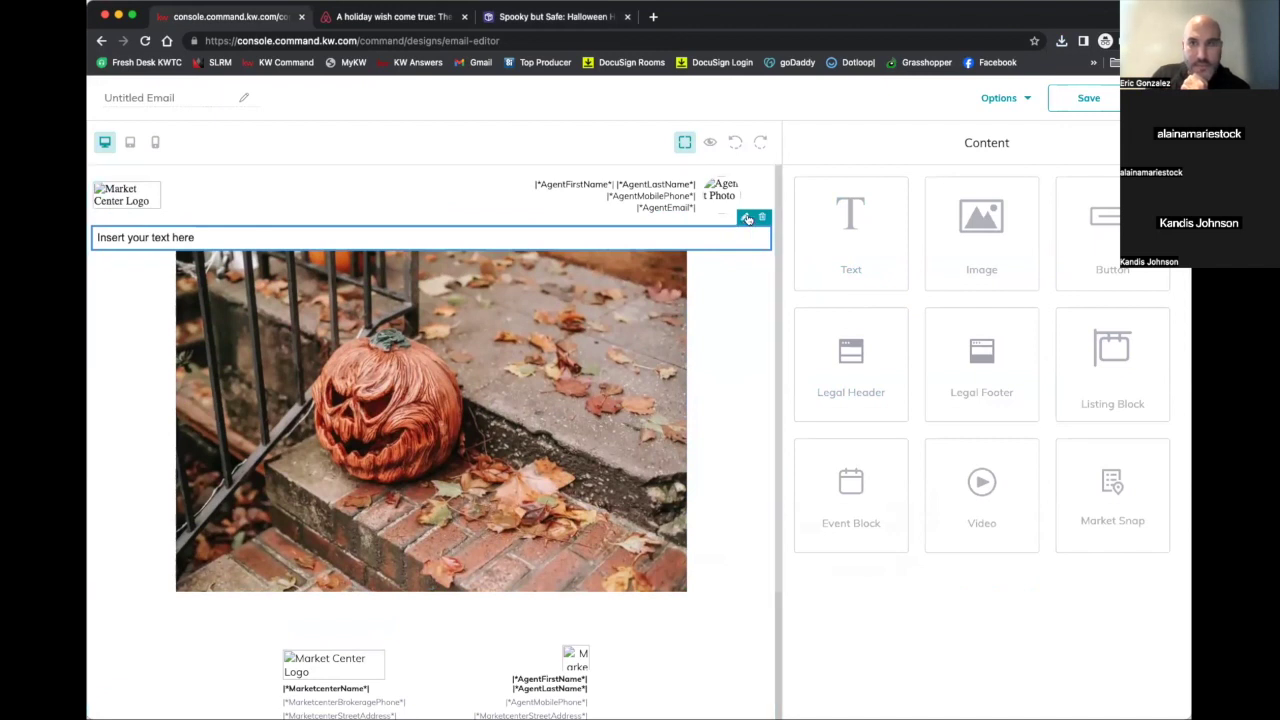
Paste the copied title into the text block and colour it orange
{"action": "left_click", "coordinate": [745, 218]}
{"action": "triple_click", "coordinate": [906, 247]}
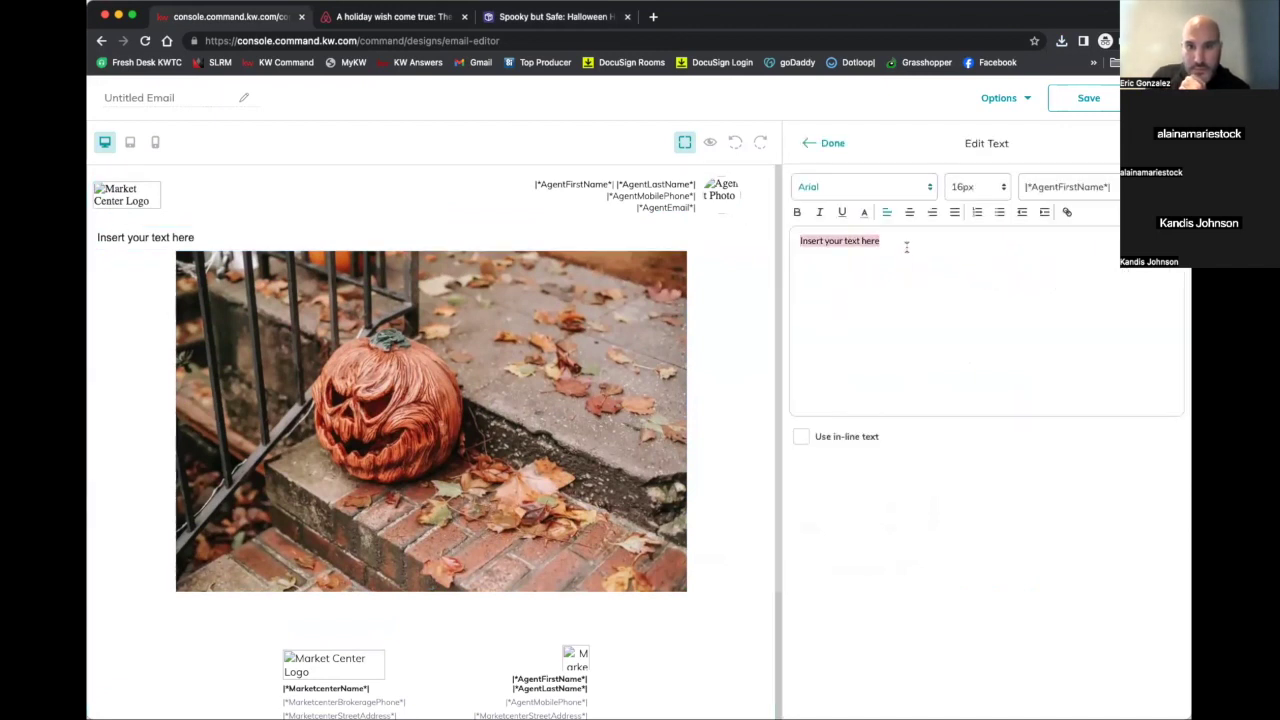
{"action": "key", "text": "super+v"}
{"action": "left_click_drag", "start_coordinate": [922, 288], "coordinate": [792, 248]}
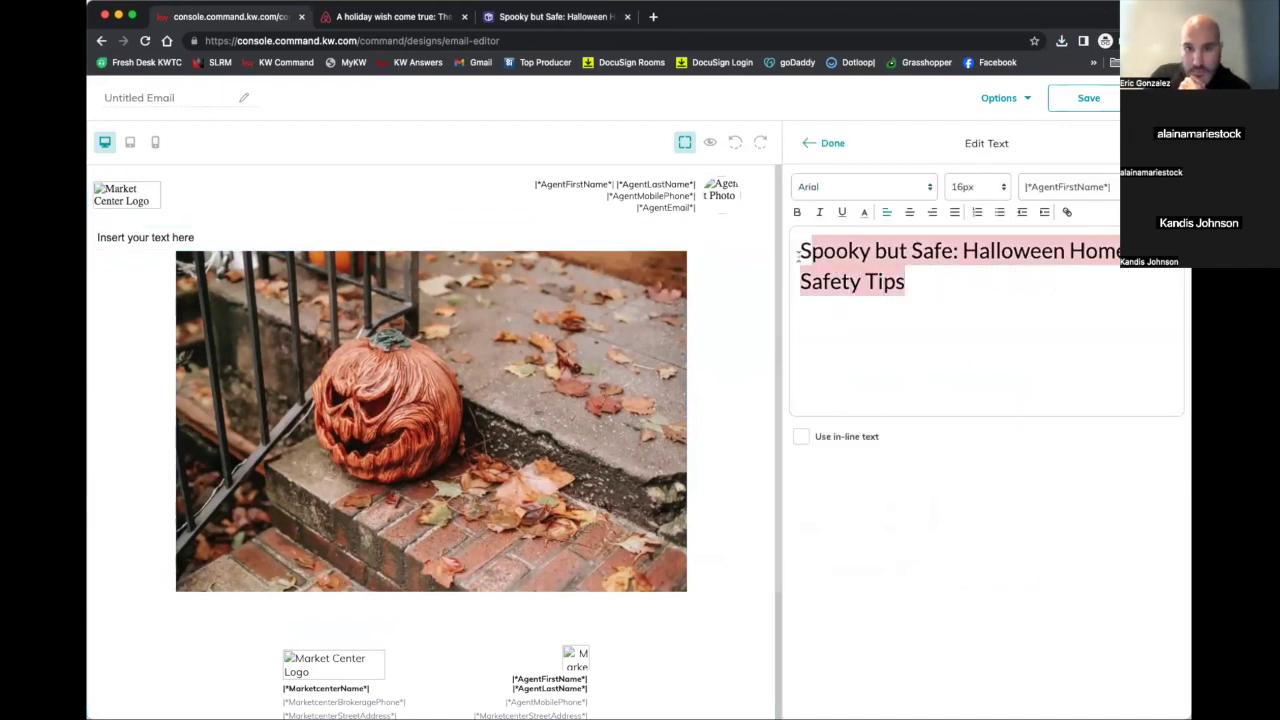
{"action": "left_click", "coordinate": [864, 212]}
{"action": "left_click", "coordinate": [892, 230]}
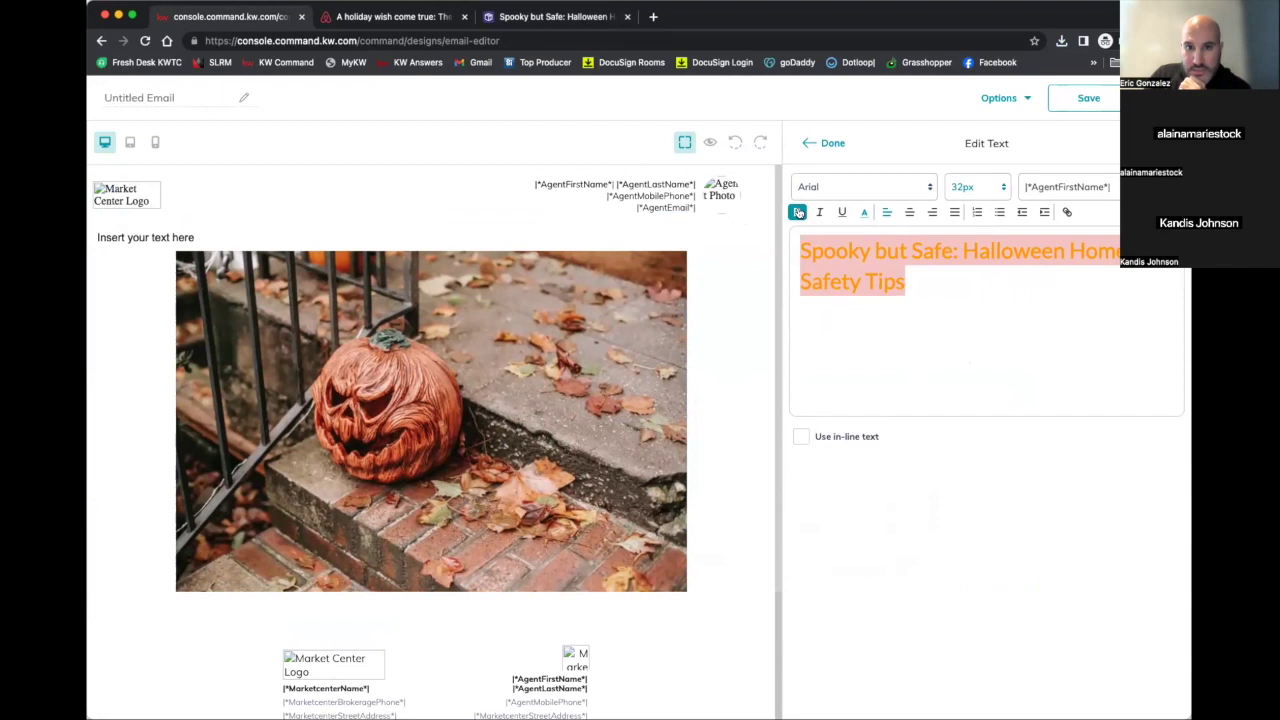
Set the heading to LibreBaskerville font, centred, at 46px, and finish editing the block
{"action": "left_click", "coordinate": [929, 187]}
{"action": "left_click", "coordinate": [850, 296]}
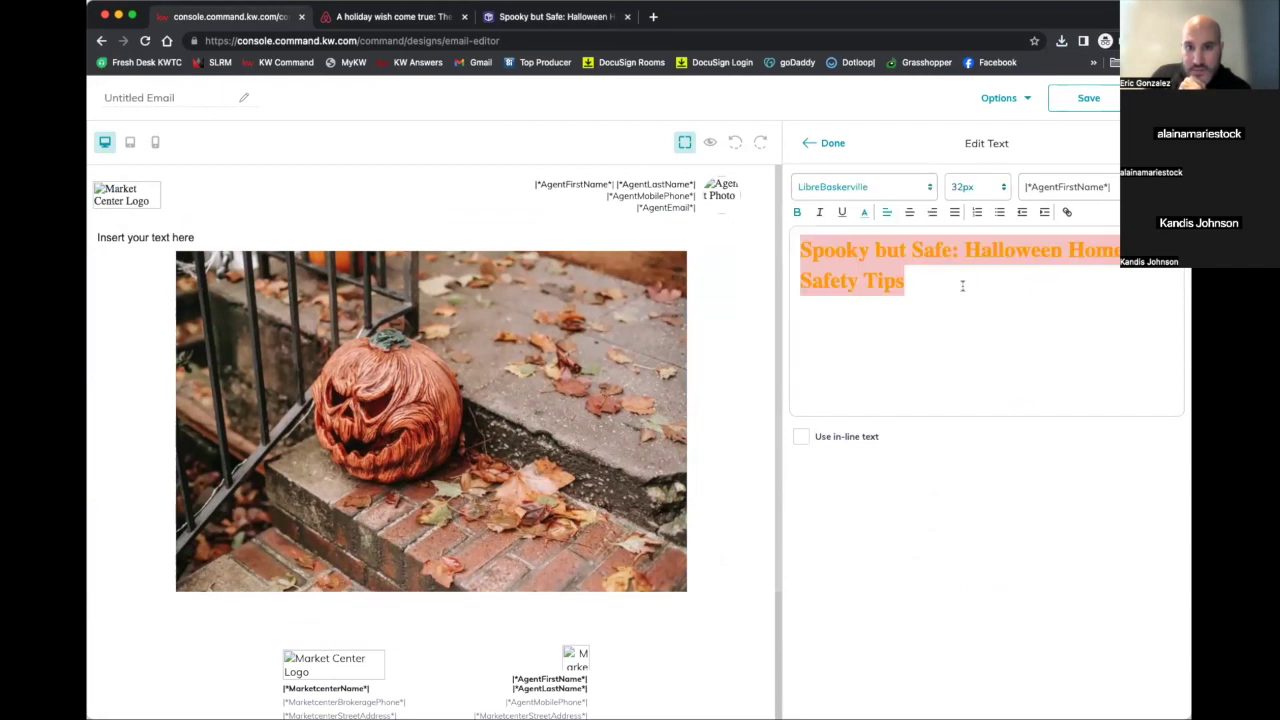
{"action": "left_click", "coordinate": [909, 212]}
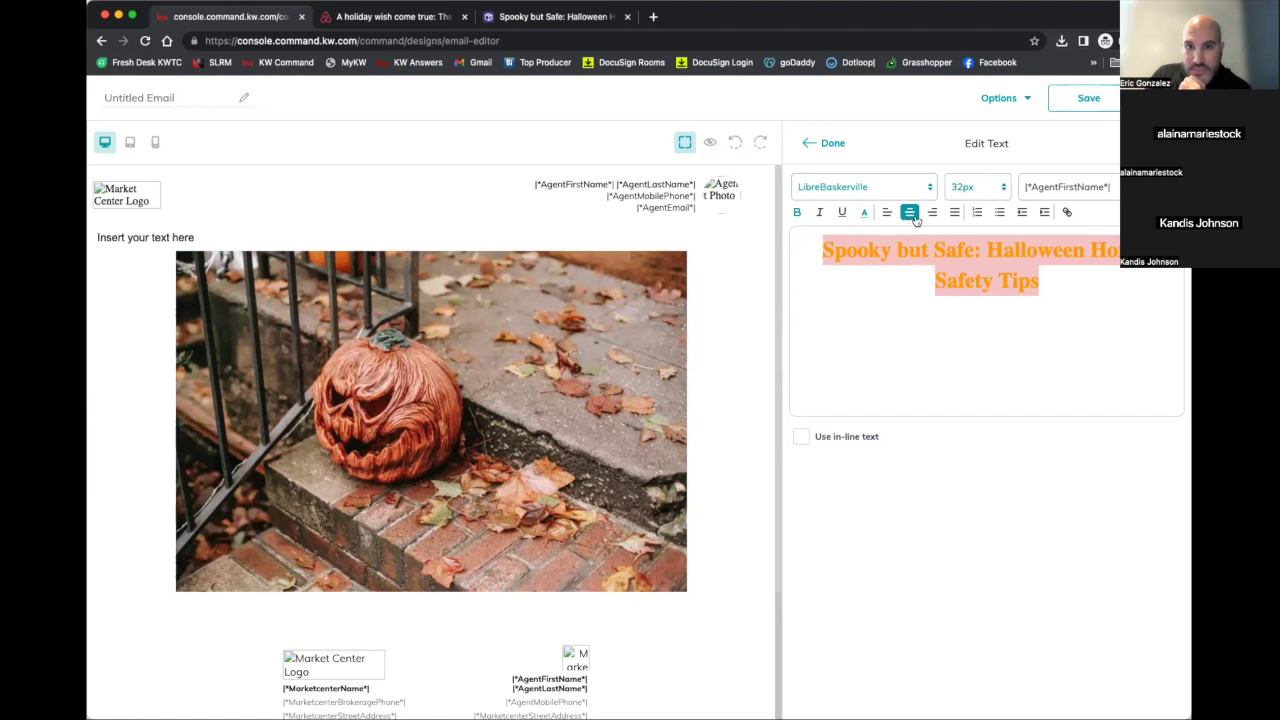
{"action": "left_click", "coordinate": [976, 189]}
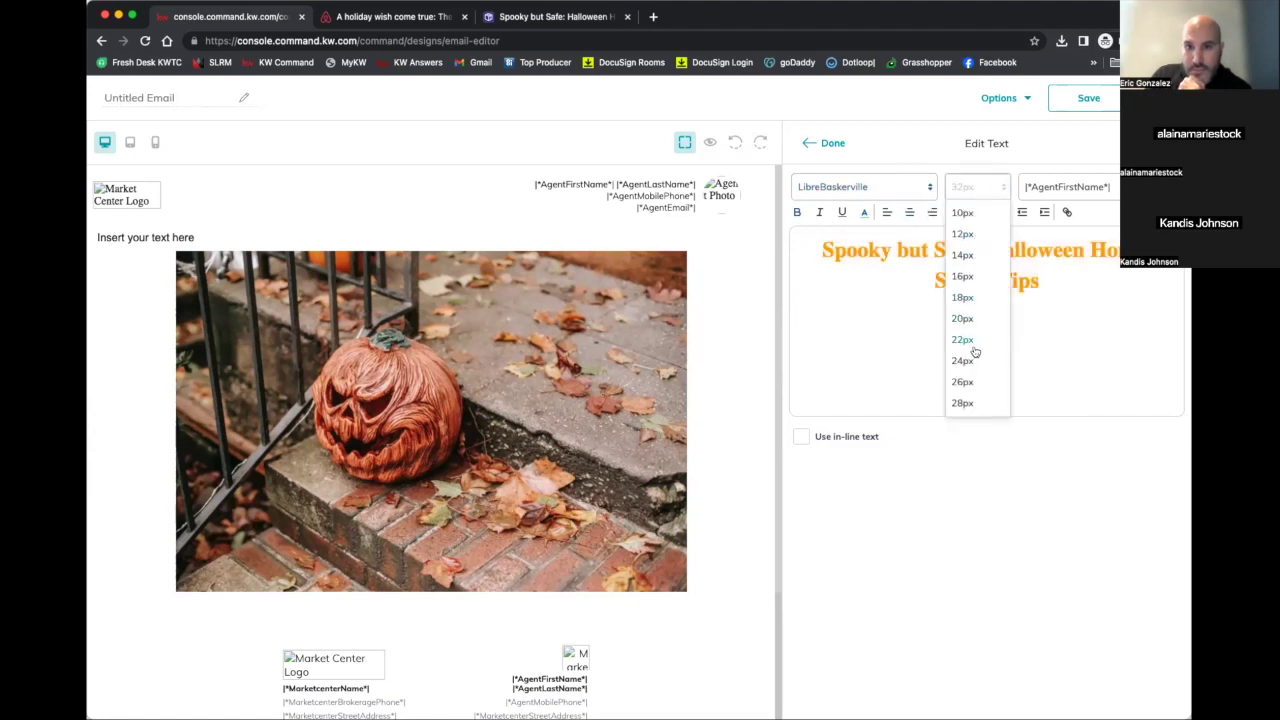
{"action": "scroll", "coordinate": [966, 302], "scroll_direction": "down", "scroll_amount": 5}
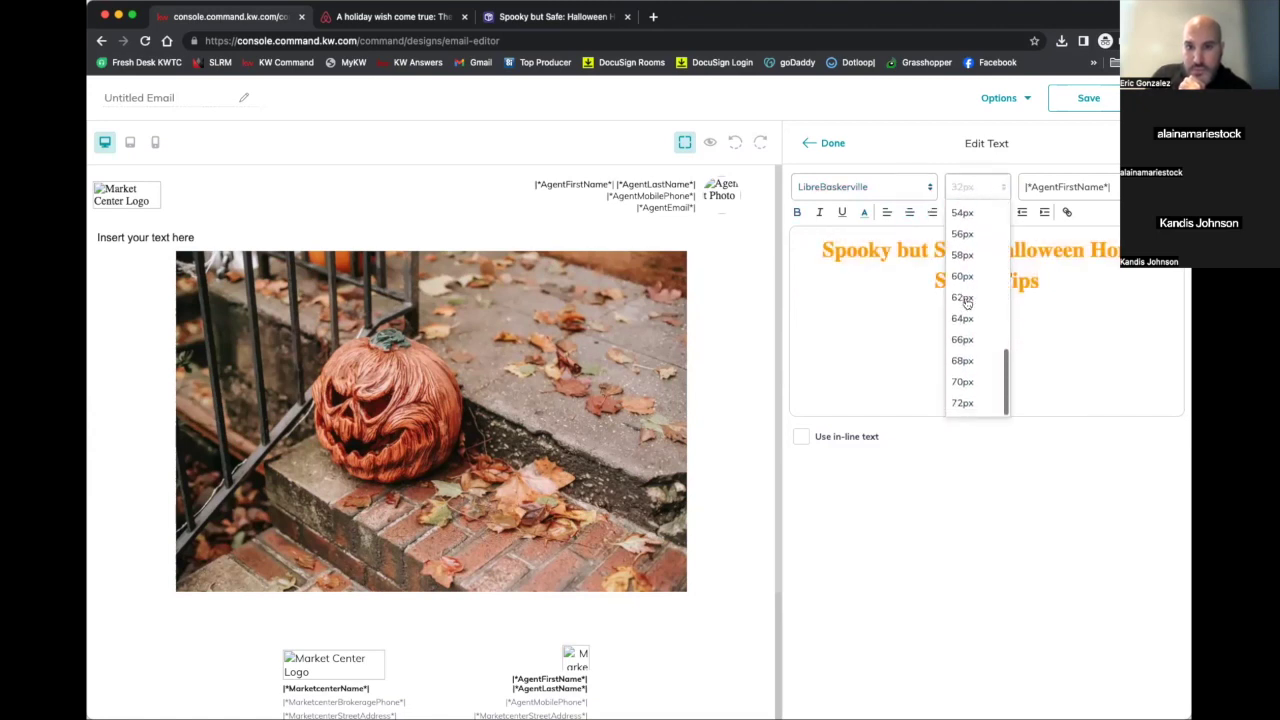
{"action": "scroll", "coordinate": [964, 290], "scroll_direction": "up", "scroll_amount": 3}
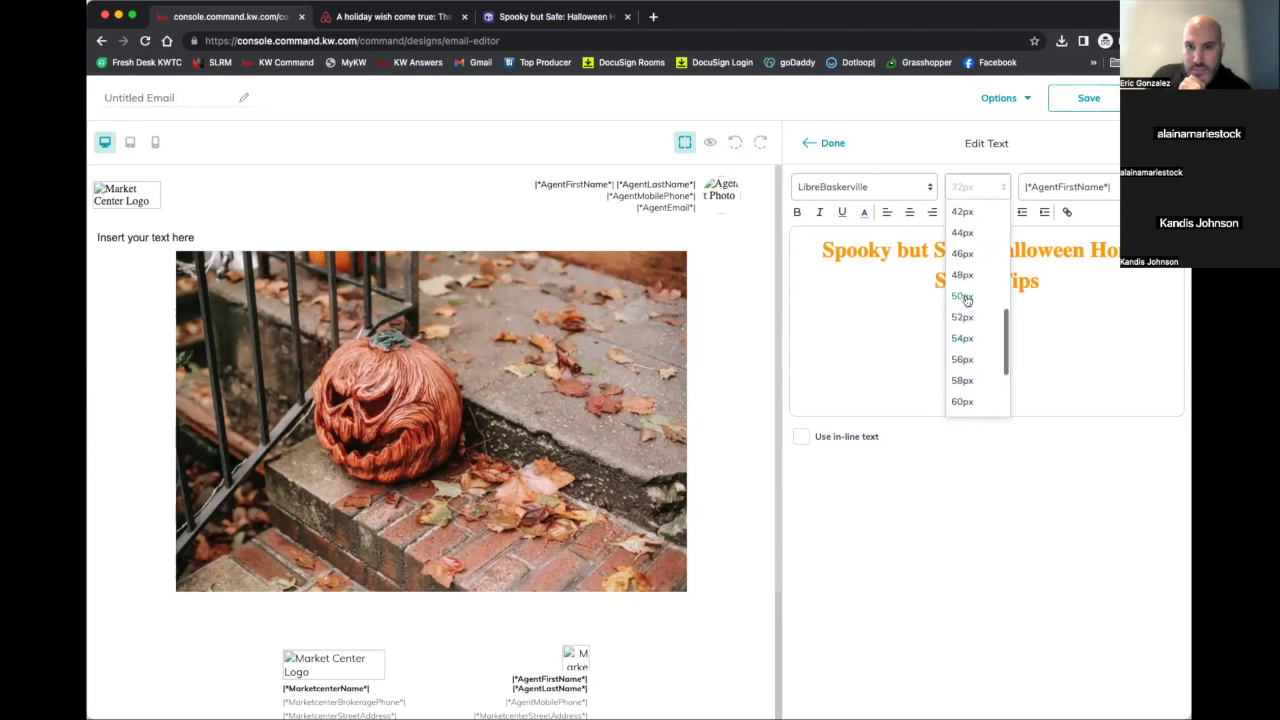
{"action": "left_click", "coordinate": [962, 269]}
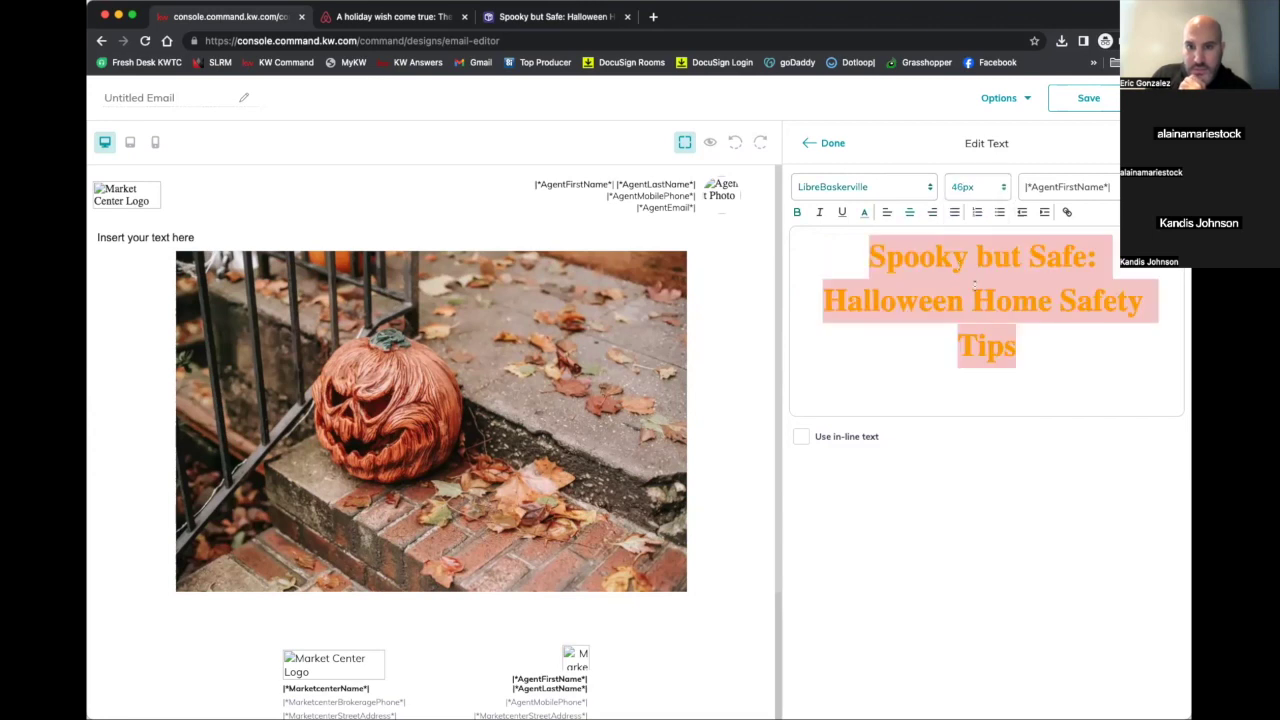
{"action": "left_click", "coordinate": [972, 192]}
{"action": "left_click", "coordinate": [966, 250]}
{"action": "left_click", "coordinate": [930, 333]}
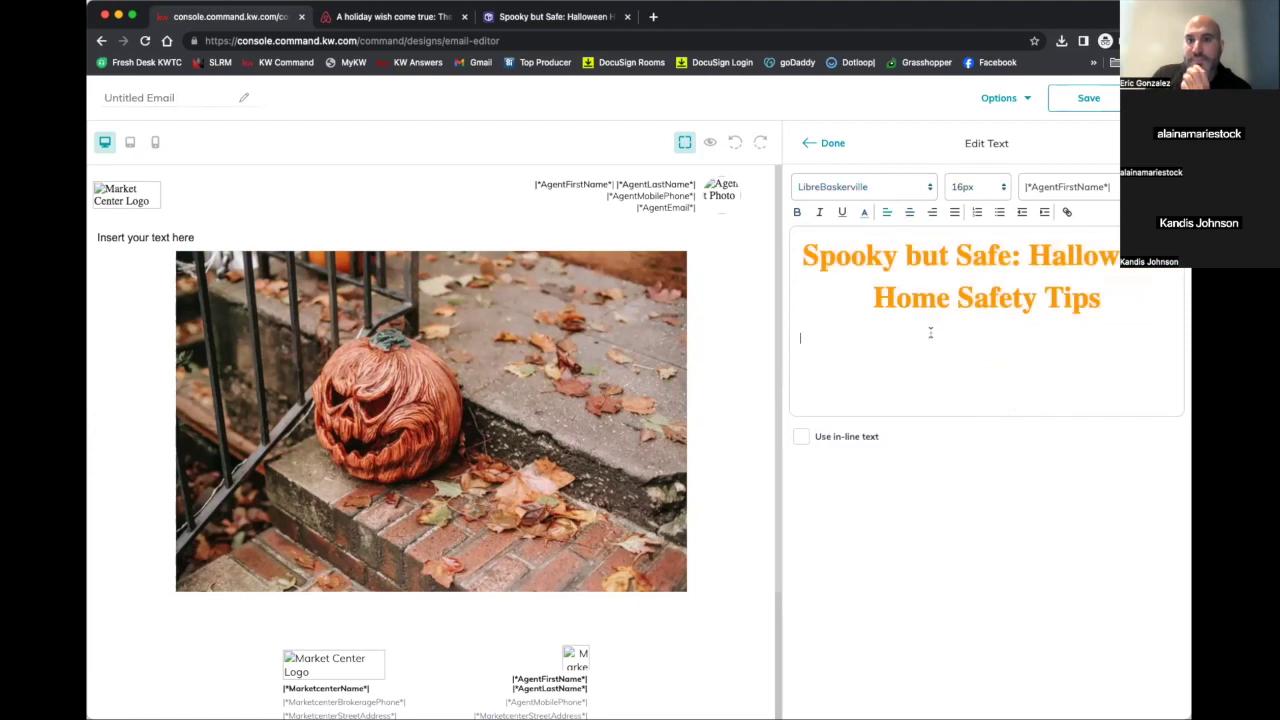
{"action": "left_click", "coordinate": [826, 146]}
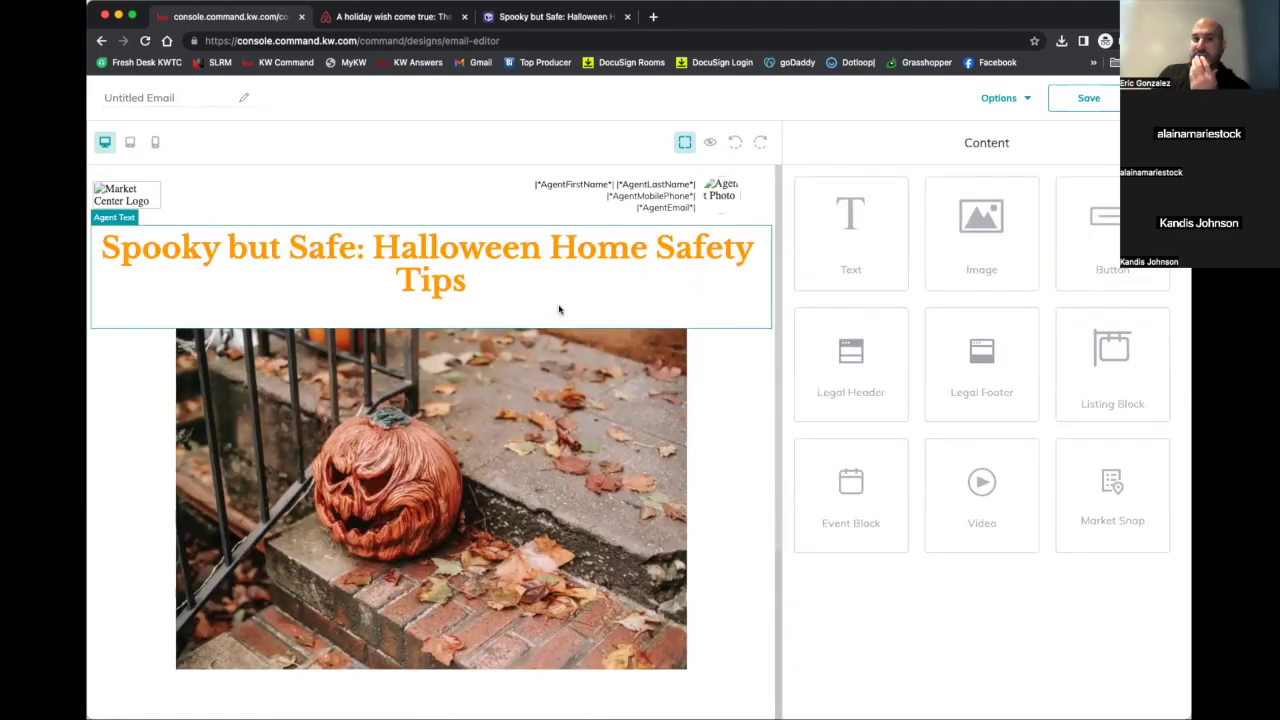
Drag a Text tile into the email just below the pumpkin photo
{"action": "scroll", "coordinate": [690, 356], "scroll_direction": "down", "scroll_amount": 3}
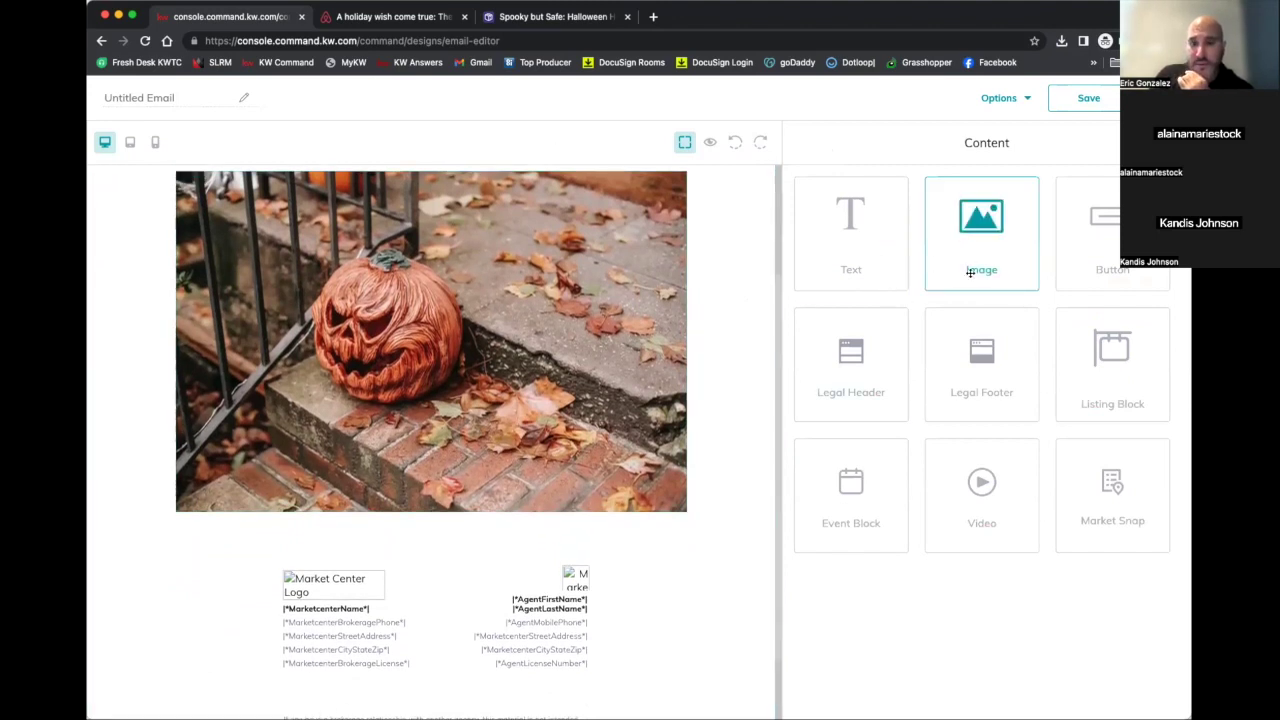
{"action": "scroll", "coordinate": [703, 337], "scroll_direction": "down", "scroll_amount": 2}
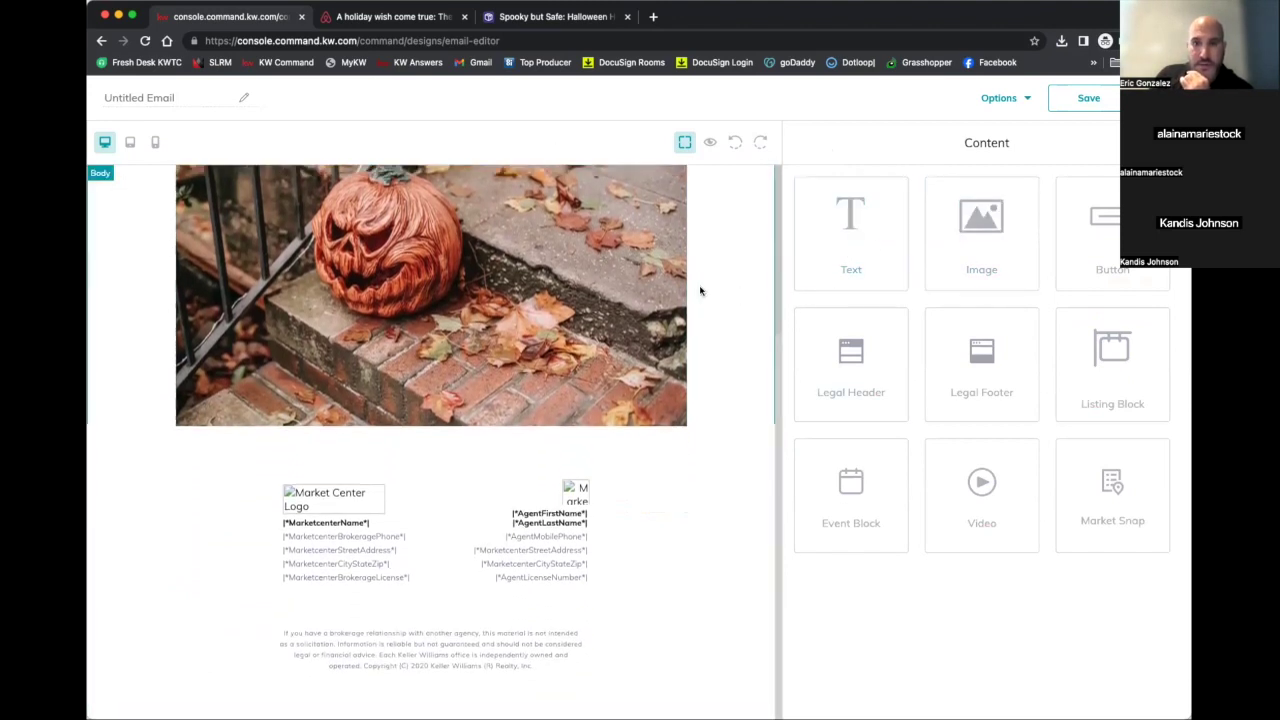
{"action": "left_click_drag", "start_coordinate": [881, 229], "coordinate": [540, 427]}
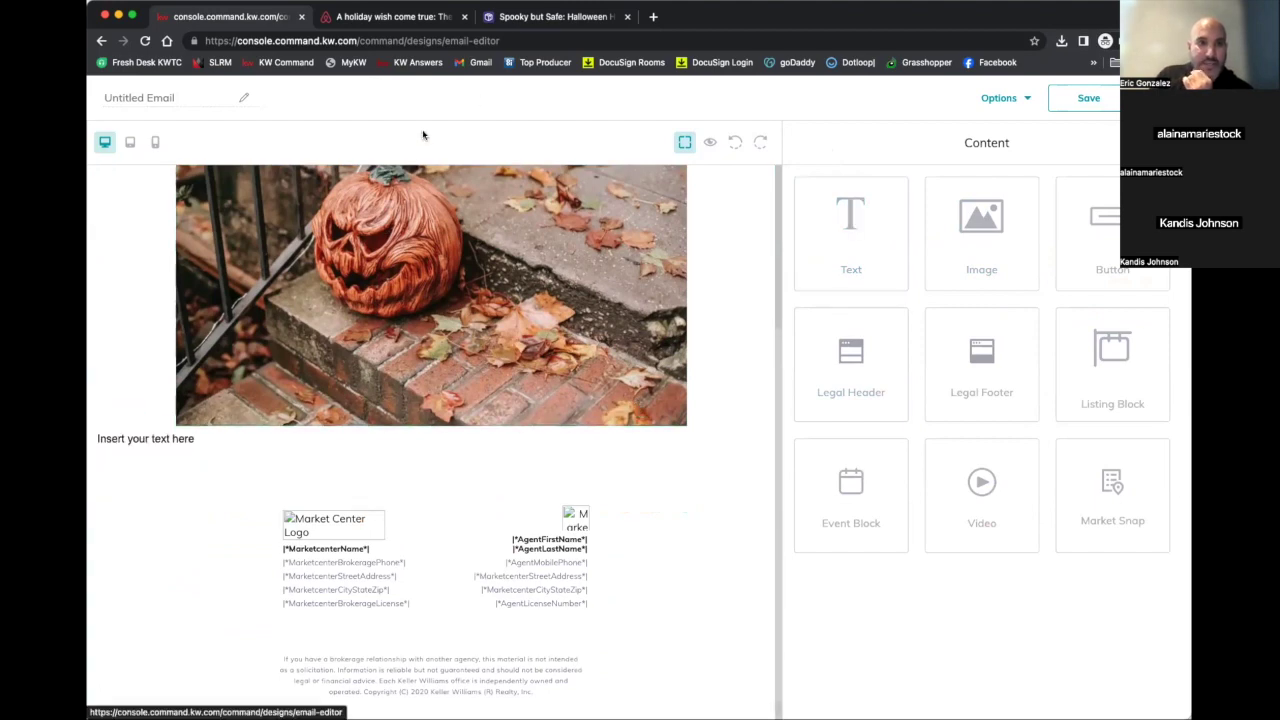
{"action": "left_click", "coordinate": [552, 17]}
Copy the blog post's opening paragraph in HomeKeepr and go back to the KW Command editor
{"action": "scroll", "coordinate": [541, 357], "scroll_direction": "down", "scroll_amount": 2}
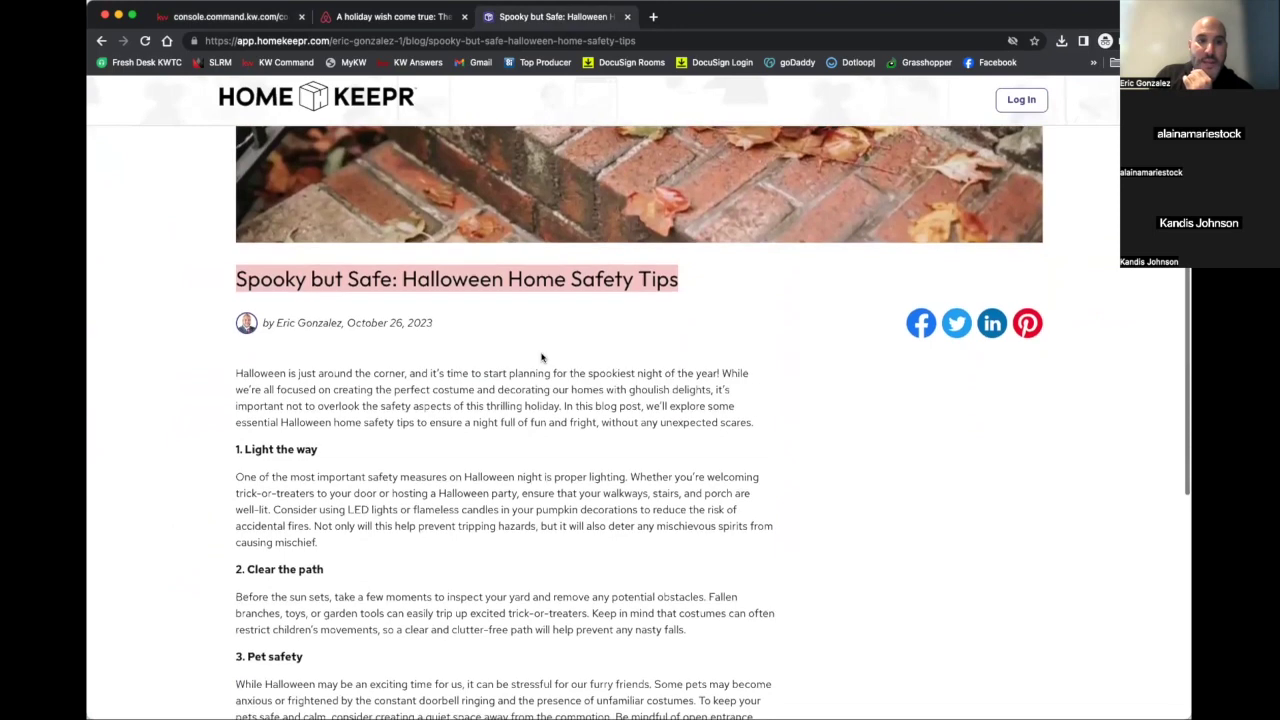
{"action": "scroll", "coordinate": [260, 410], "scroll_direction": "down", "scroll_amount": 3}
{"action": "scroll", "coordinate": [275, 420], "scroll_direction": "up", "scroll_amount": 3}
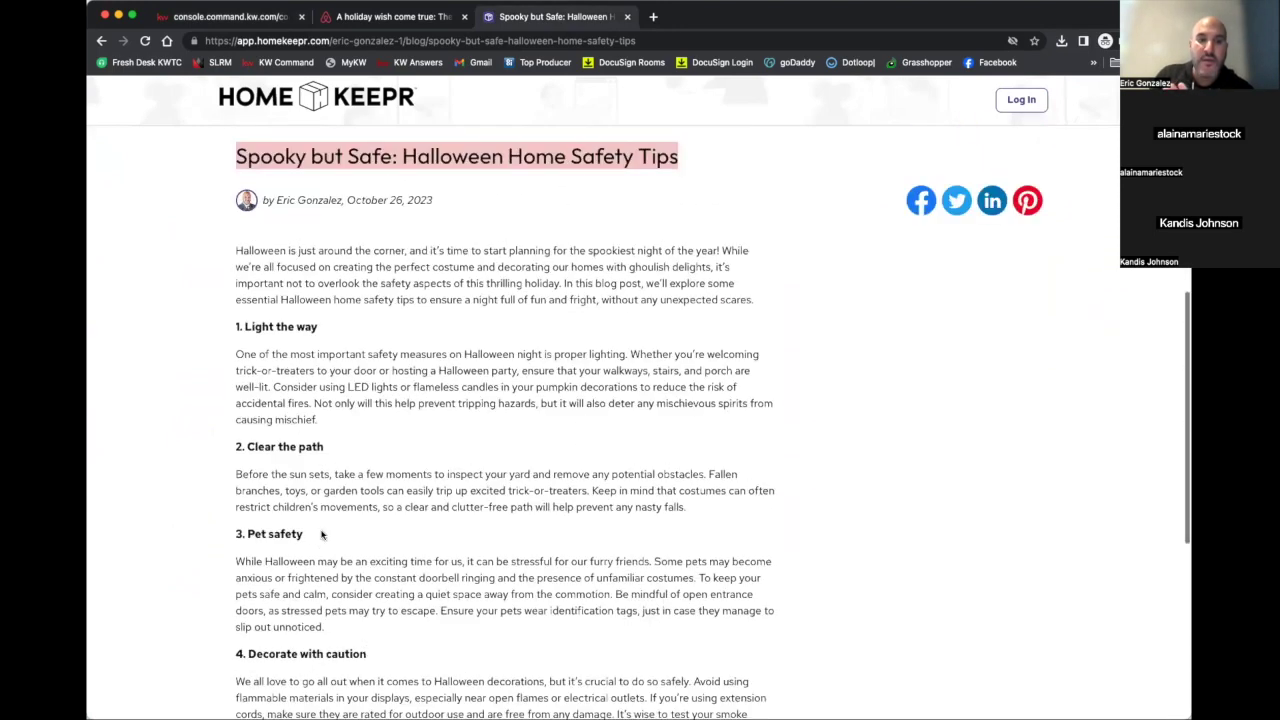
{"action": "left_click_drag", "start_coordinate": [233, 363], "coordinate": [752, 418]}
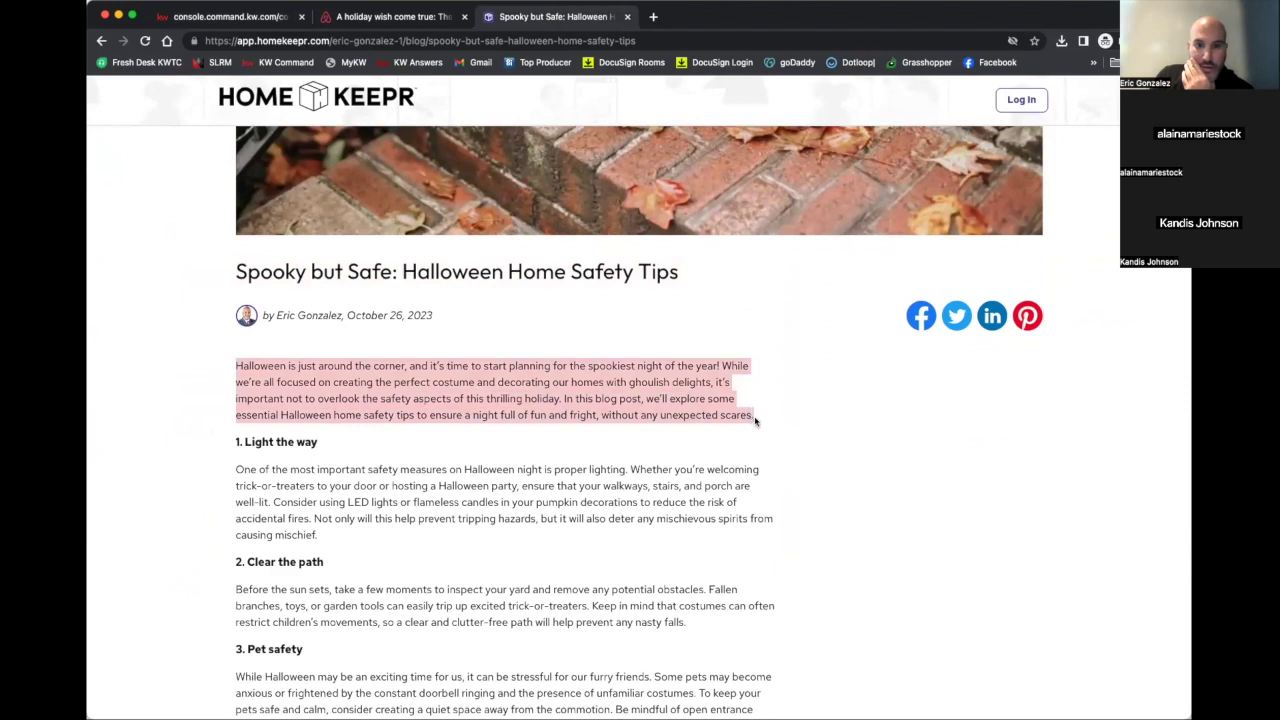
{"action": "right_click", "coordinate": [694, 385]}
{"action": "left_click", "coordinate": [712, 405]}
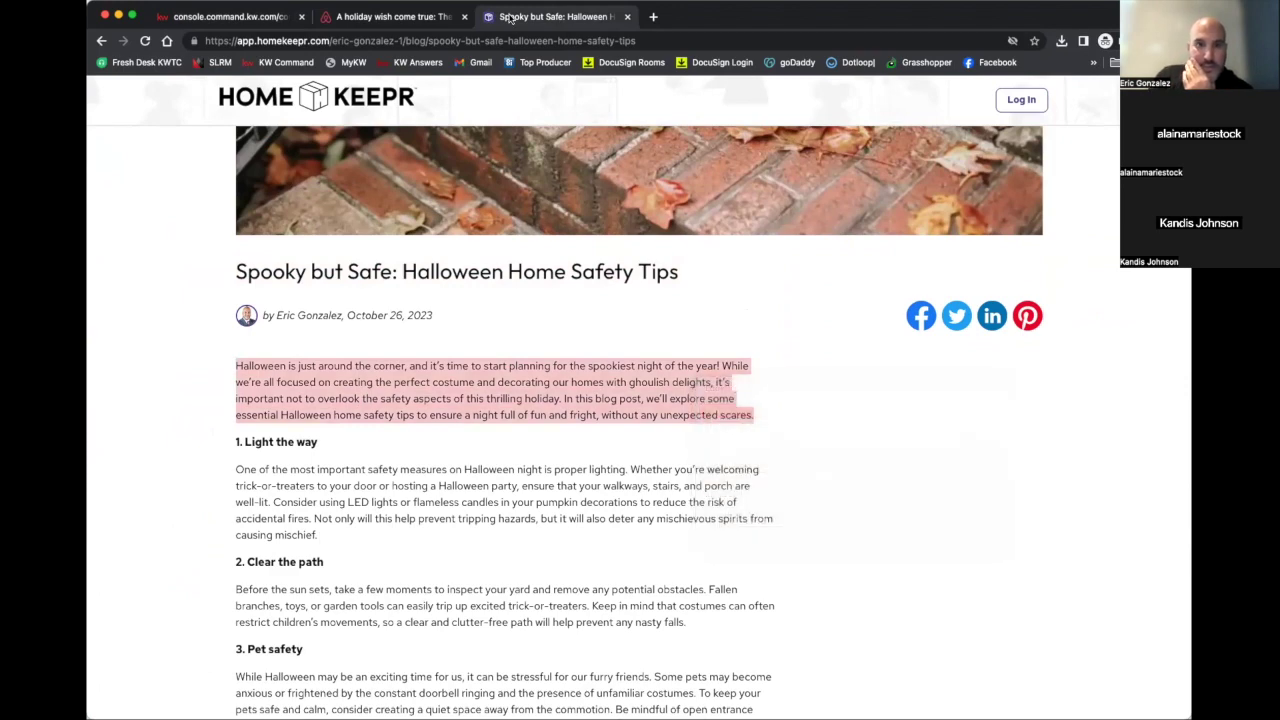
{"action": "left_click", "coordinate": [260, 18]}
Replace the placeholder text under the pumpkin photo with the pasted intro paragraph
{"action": "scroll", "coordinate": [465, 500], "scroll_direction": "down", "scroll_amount": 1}
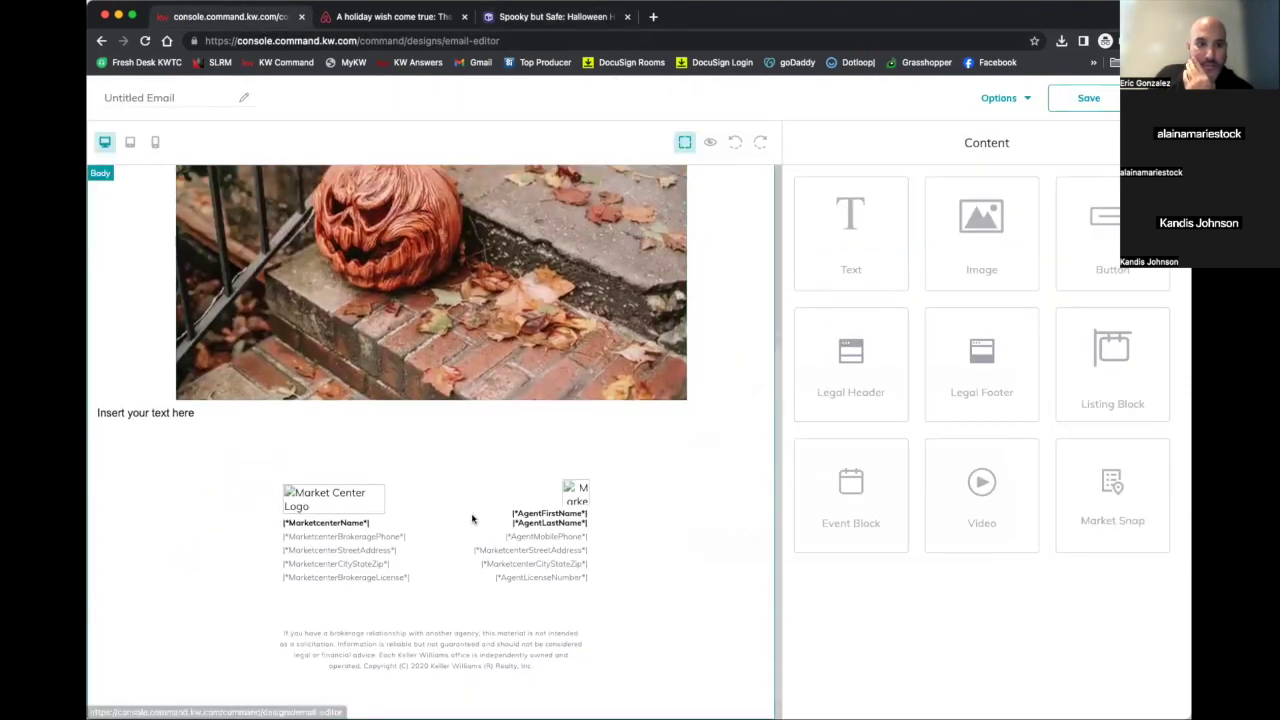
{"action": "left_click", "coordinate": [447, 412]}
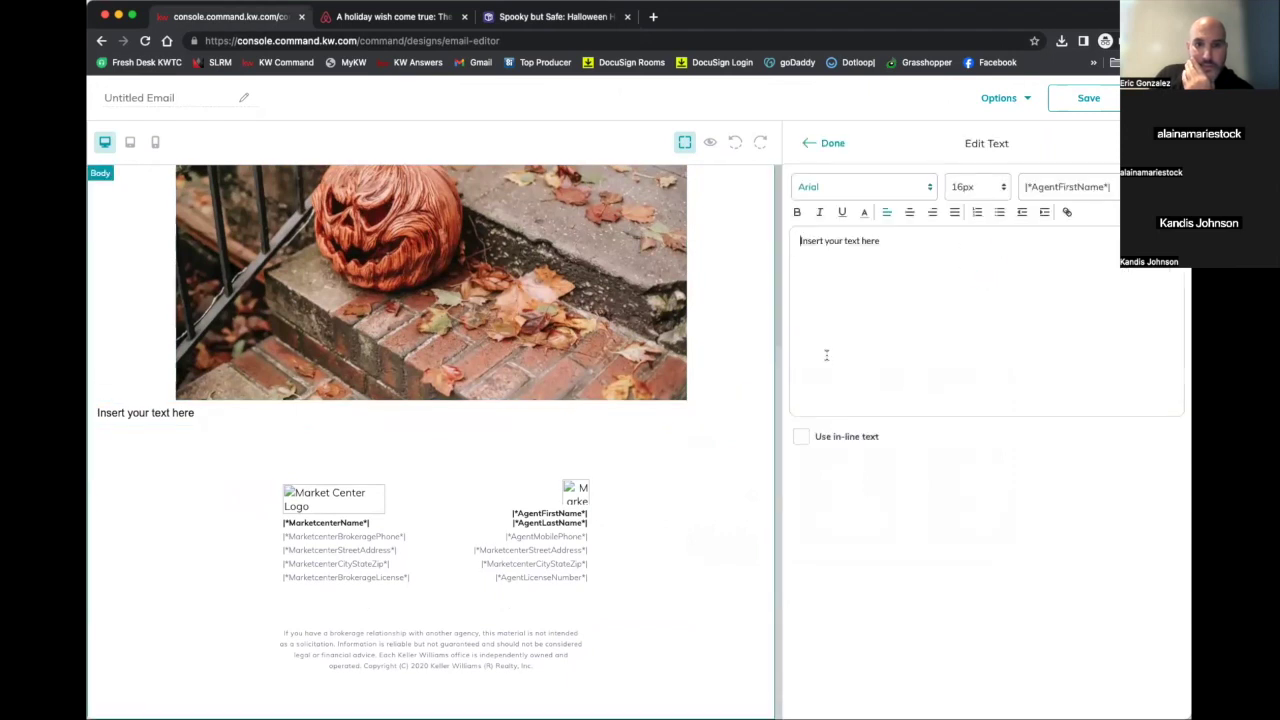
{"action": "triple_click", "coordinate": [919, 243]}
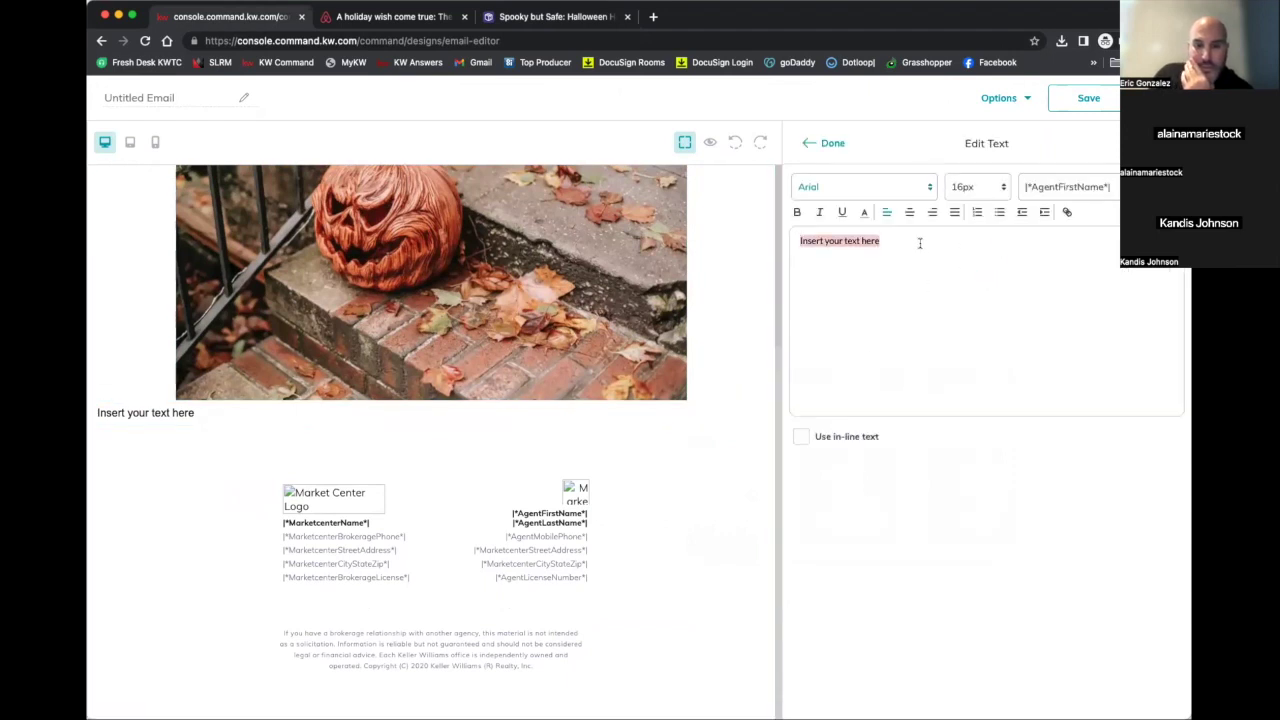
{"action": "key", "text": "super+v"}
Set the intro paragraph's font to LibreBaskerville and centre it
{"action": "left_click_drag", "start_coordinate": [1012, 327], "coordinate": [788, 240]}
{"action": "left_click", "coordinate": [868, 186]}
{"action": "left_click", "coordinate": [829, 294]}
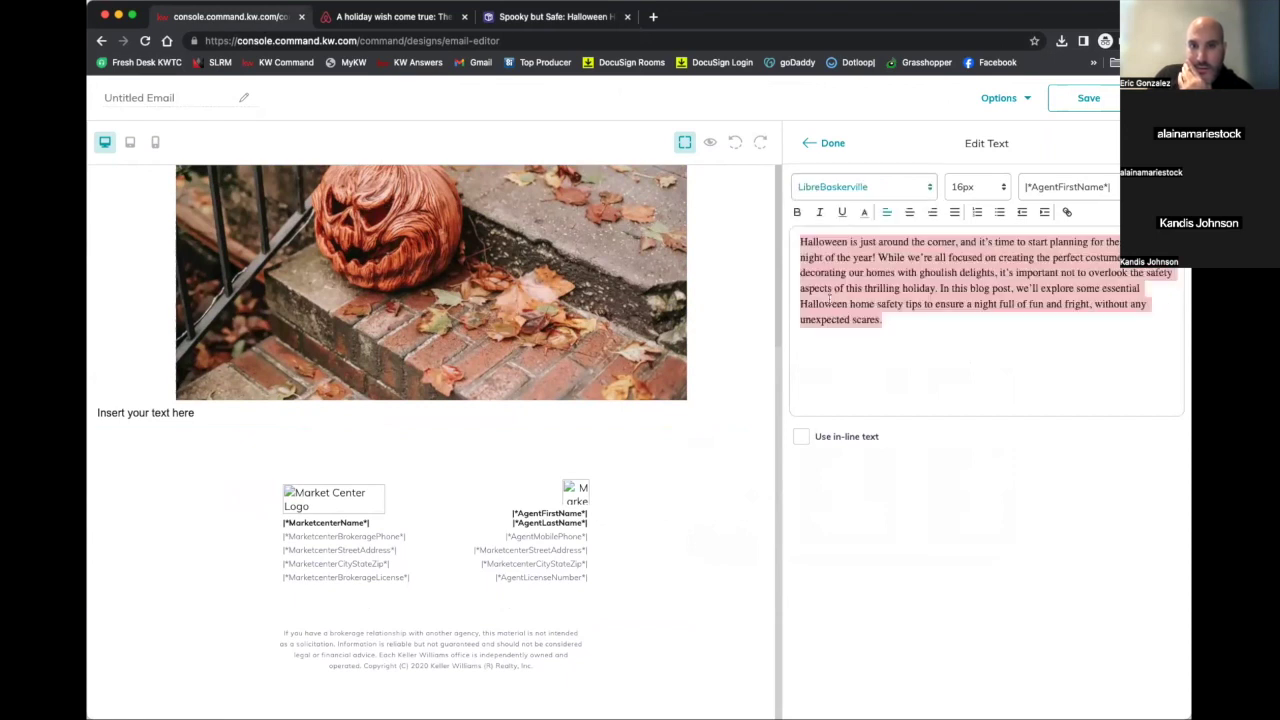
{"action": "left_click", "coordinate": [914, 367]}
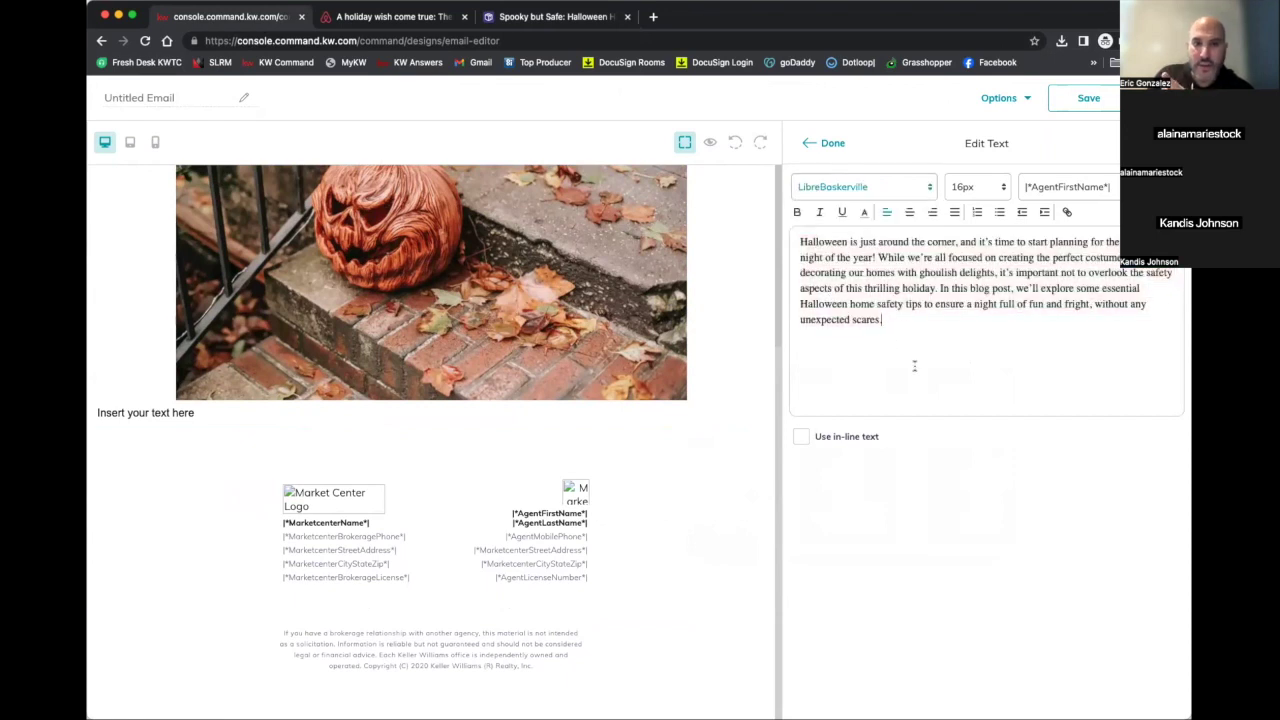
{"action": "left_click", "coordinate": [909, 212]}
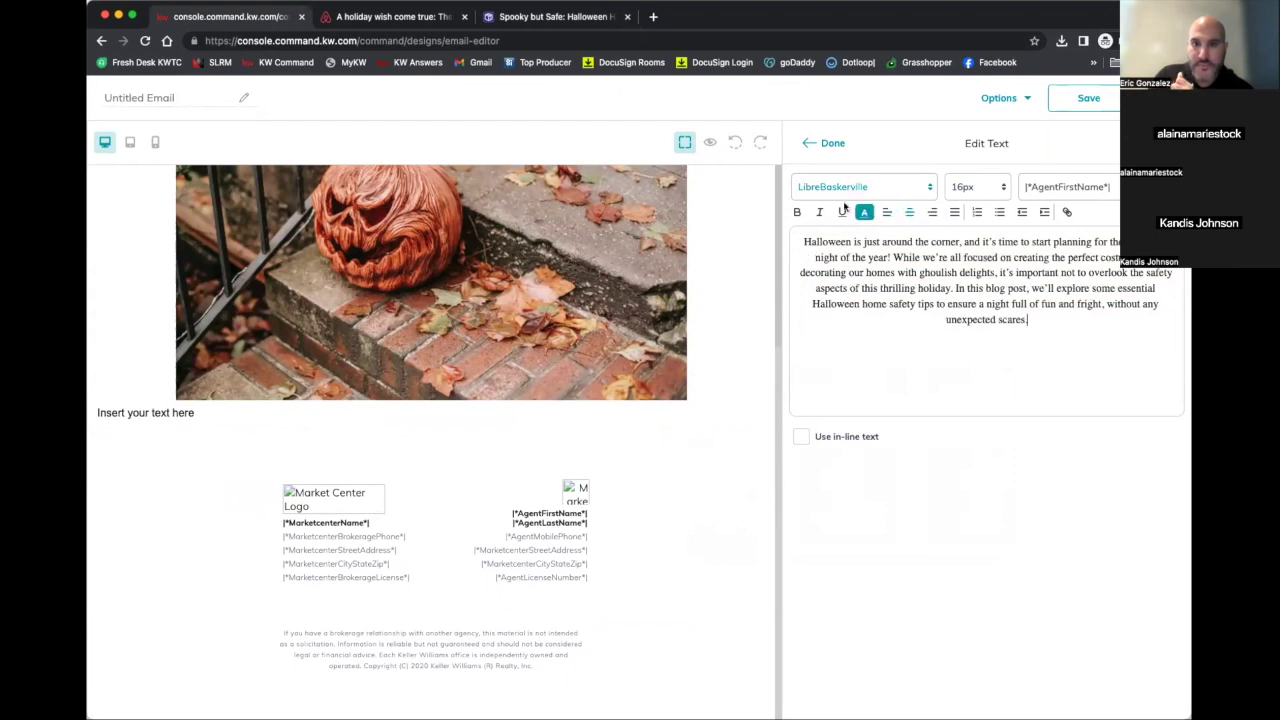
{"action": "left_click", "coordinate": [828, 144]}
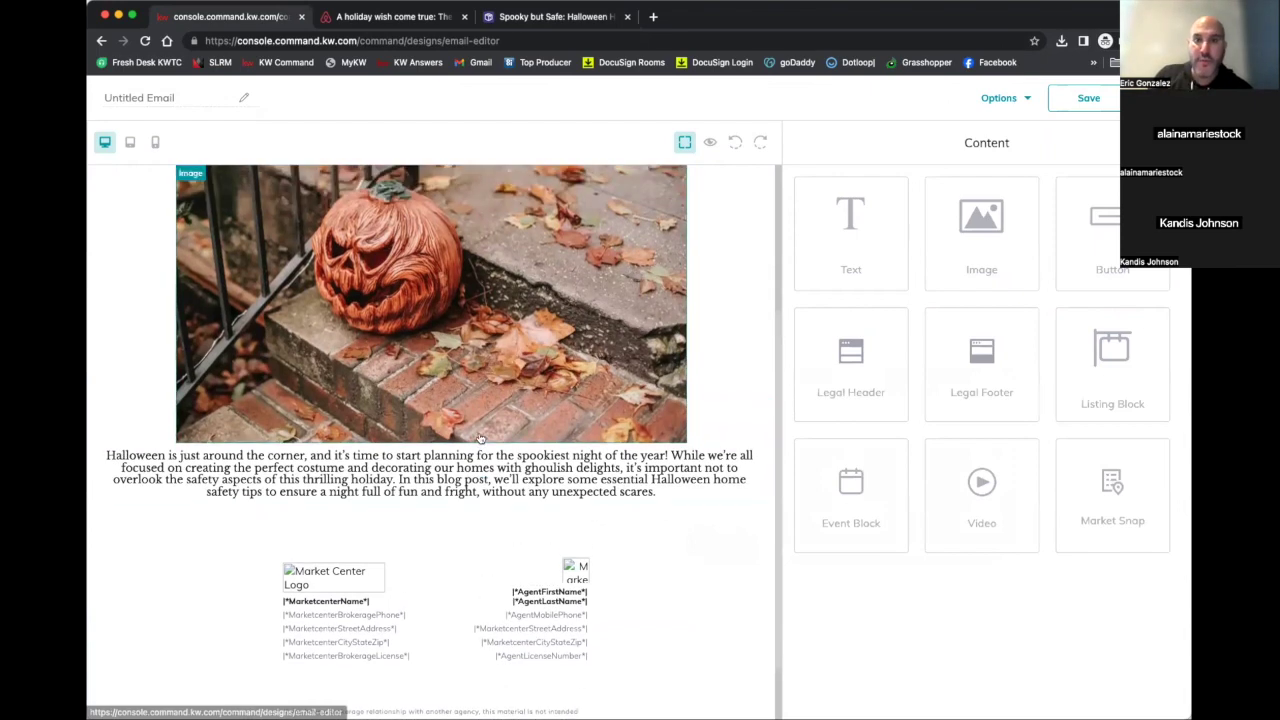
{"action": "left_click", "coordinate": [999, 100]}
{"action": "left_click", "coordinate": [999, 138]}
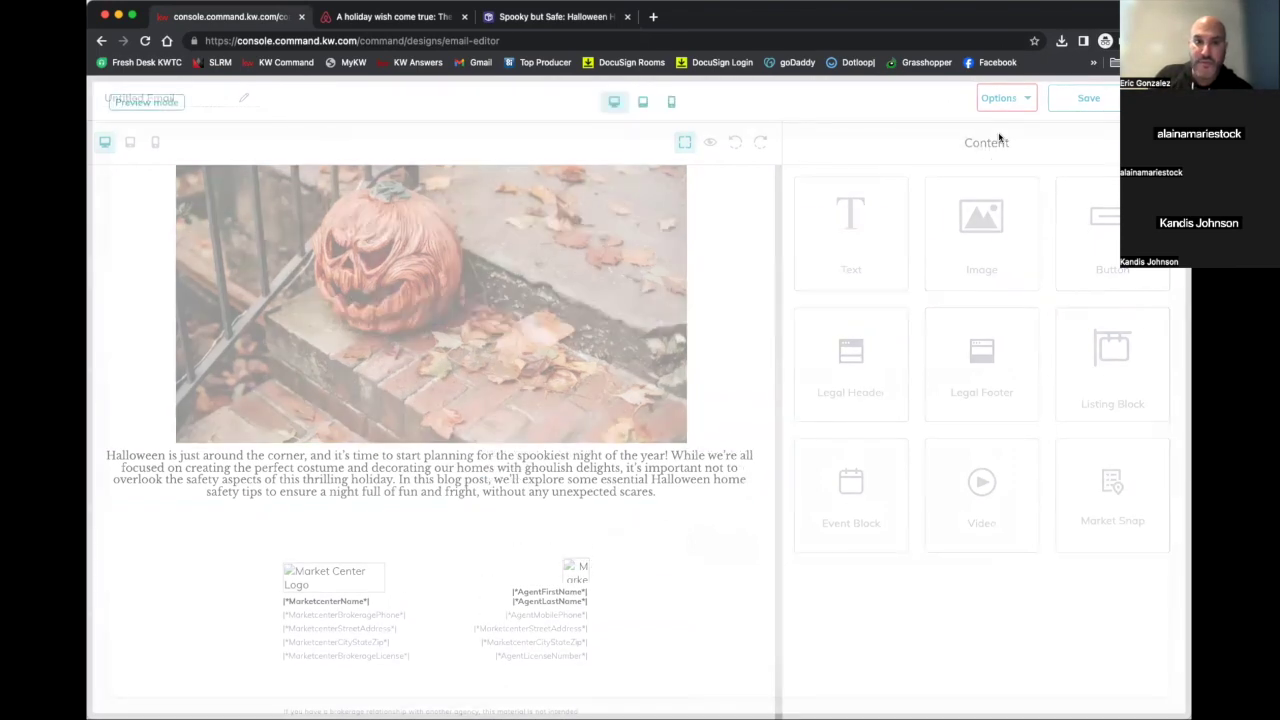
{"action": "scroll", "coordinate": [770, 288], "scroll_direction": "down", "scroll_amount": 2}
{"action": "scroll", "coordinate": [770, 290], "scroll_direction": "down", "scroll_amount": 2}
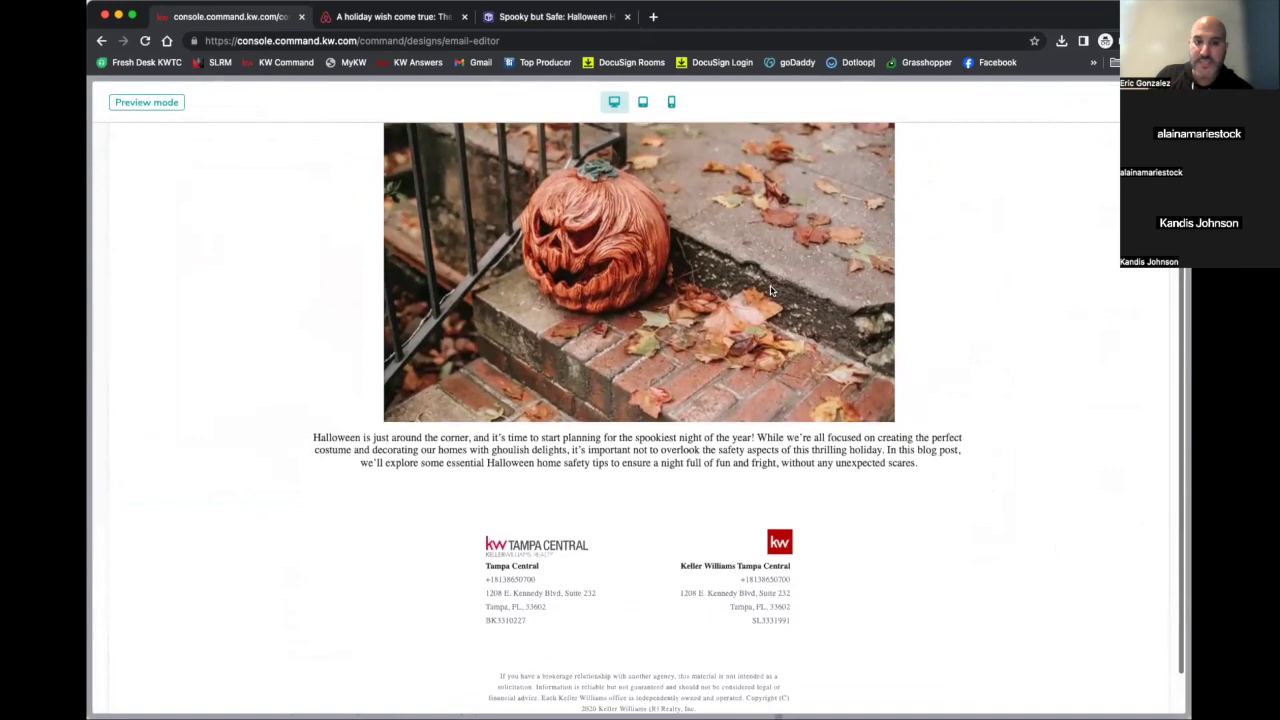
{"action": "scroll", "coordinate": [770, 290], "scroll_direction": "up", "scroll_amount": 5}
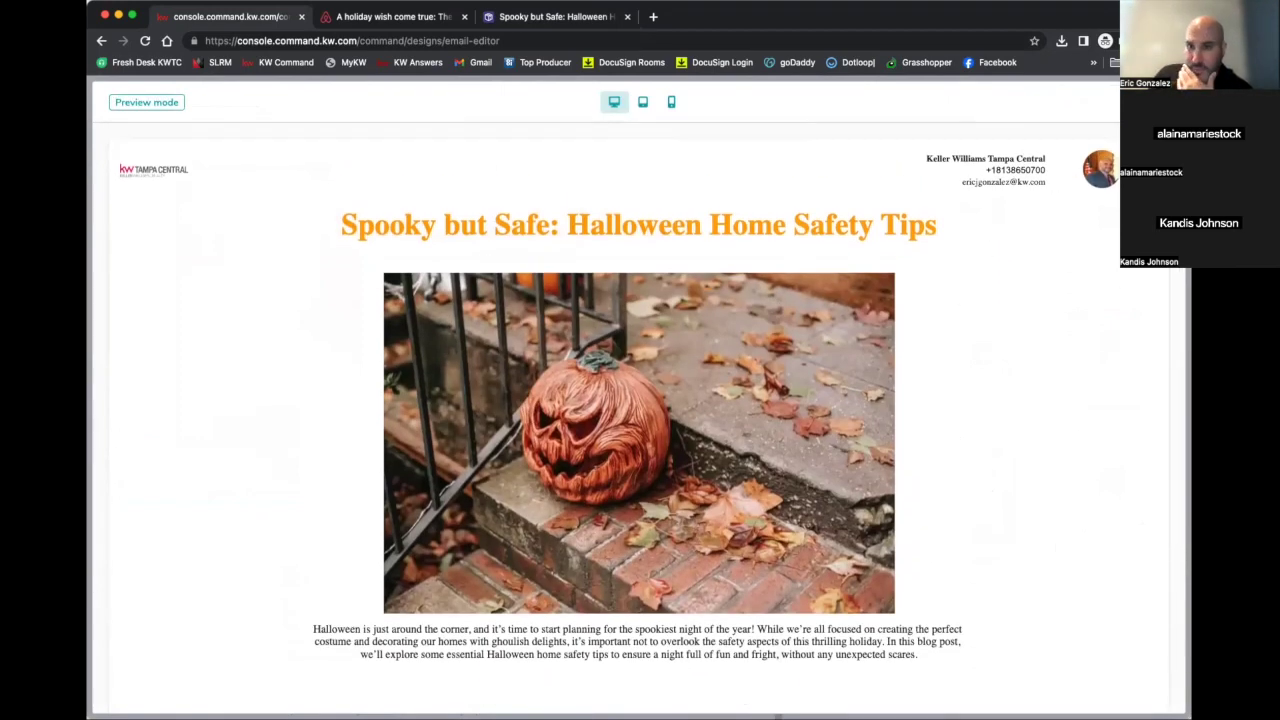
{"action": "key", "text": "Escape"}
{"action": "scroll", "coordinate": [632, 313], "scroll_direction": "up", "scroll_amount": 2}
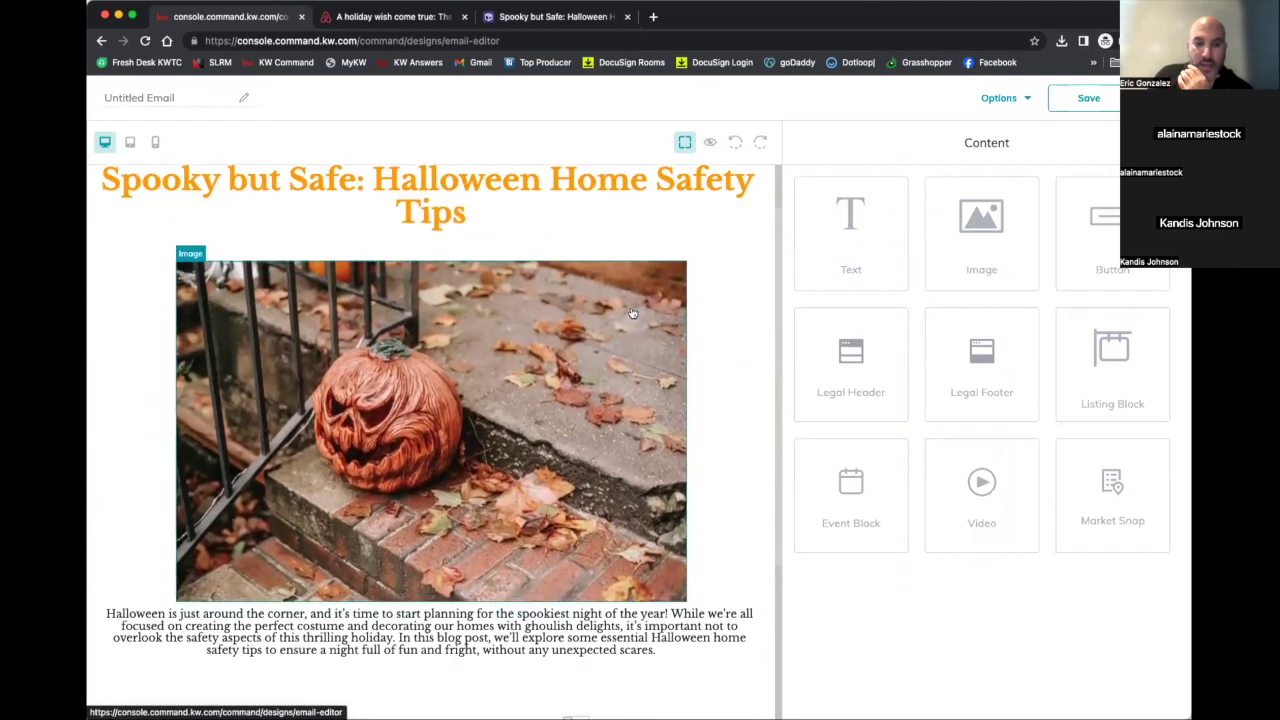
{"action": "scroll", "coordinate": [558, 279], "scroll_direction": "down", "scroll_amount": 3}
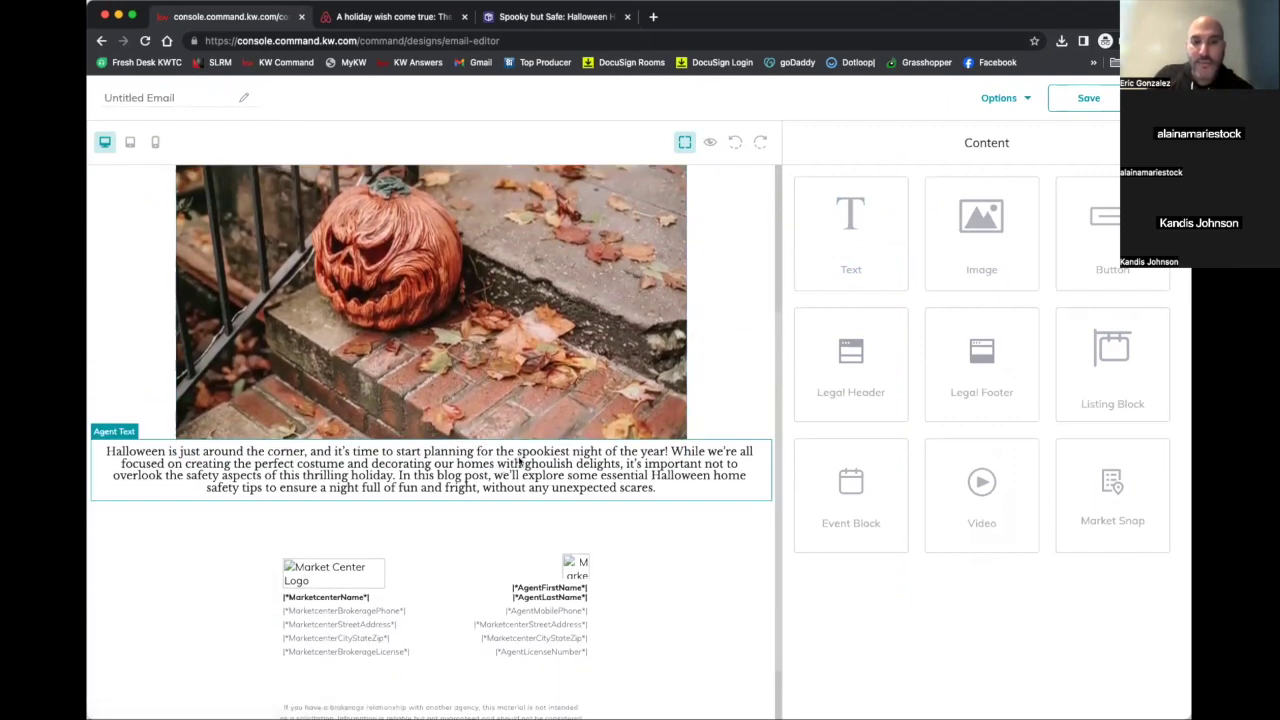
{"action": "scroll", "coordinate": [540, 466], "scroll_direction": "up", "scroll_amount": 1}
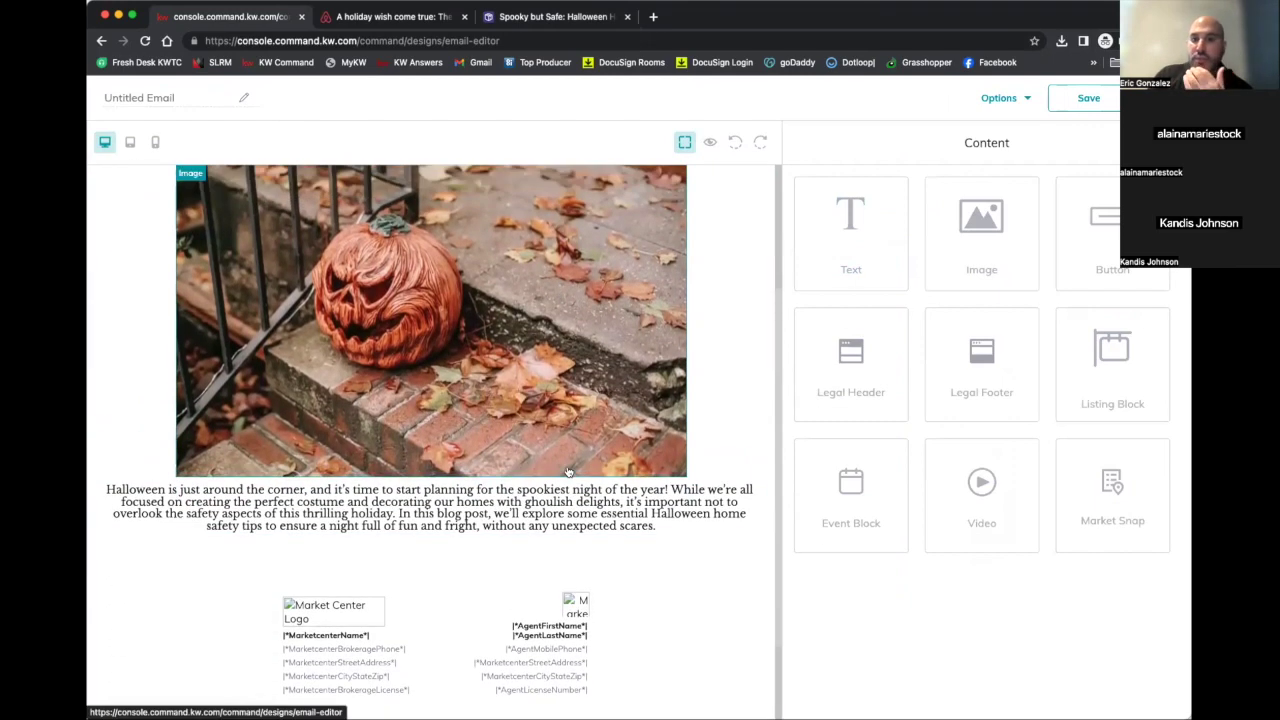
Add a button below the intro paragraph with orange background colour dd870e
{"action": "left_click_drag", "start_coordinate": [764, 510], "coordinate": [706, 540]}
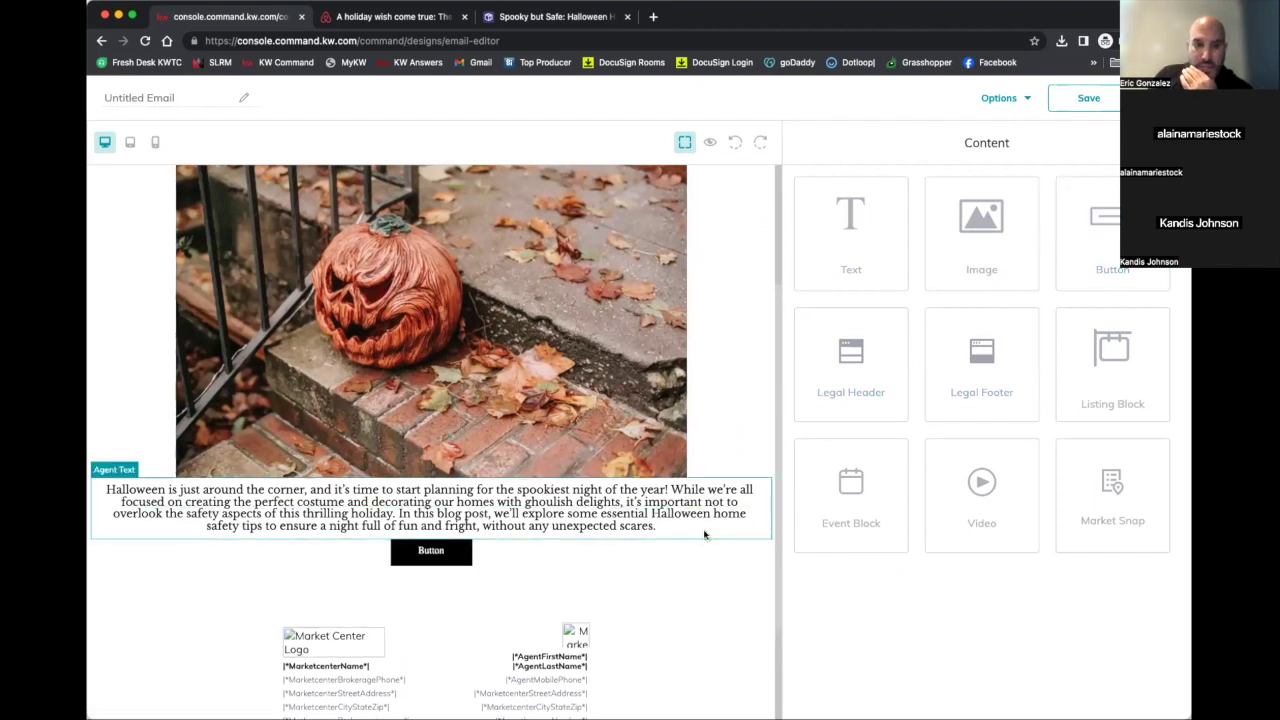
{"action": "left_click", "coordinate": [432, 552]}
{"action": "left_click", "coordinate": [885, 501]}
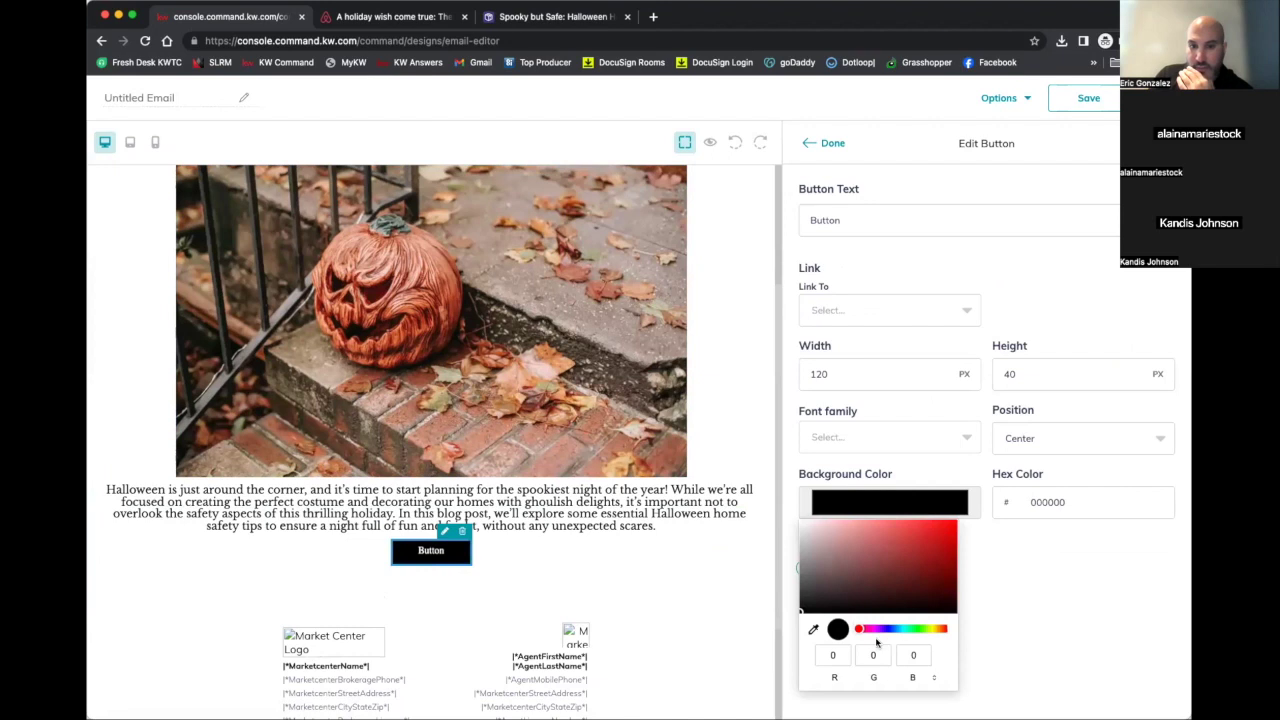
{"action": "left_click_drag", "start_coordinate": [858, 631], "coordinate": [938, 629]}
{"action": "left_click", "coordinate": [936, 538]}
{"action": "left_click_drag", "start_coordinate": [936, 538], "coordinate": [945, 532]}
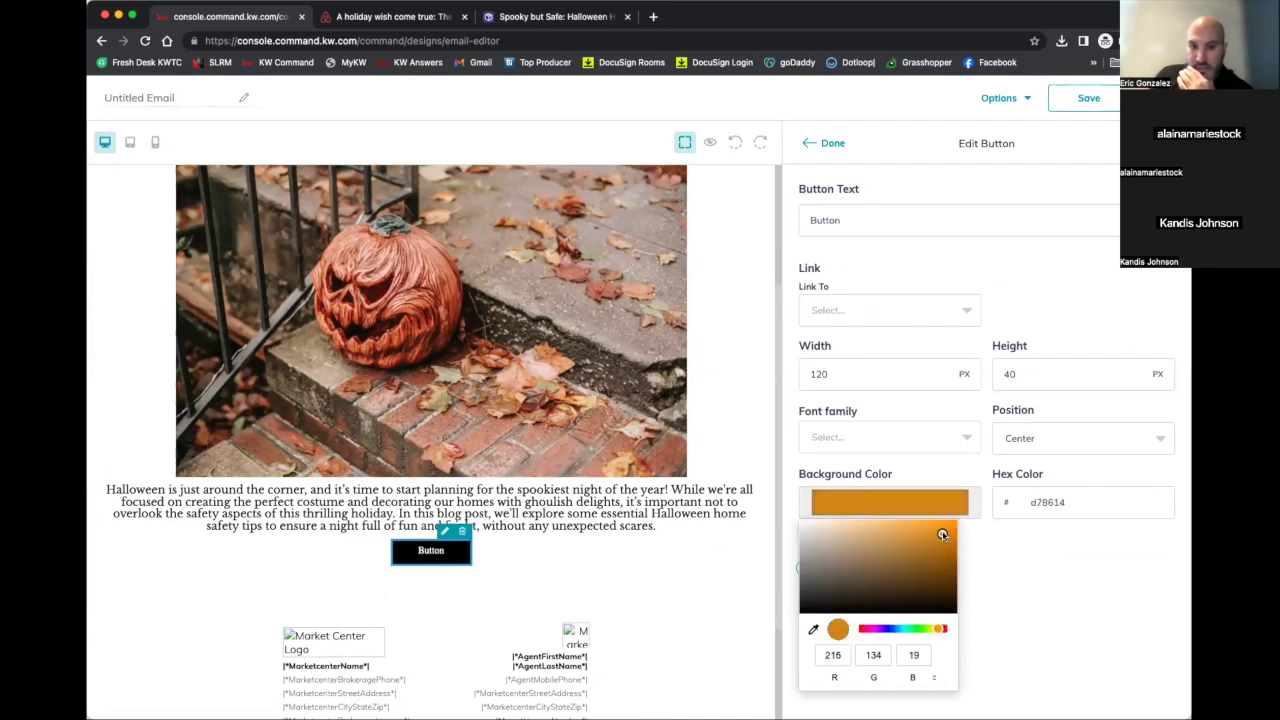
{"action": "left_click", "coordinate": [995, 580]}
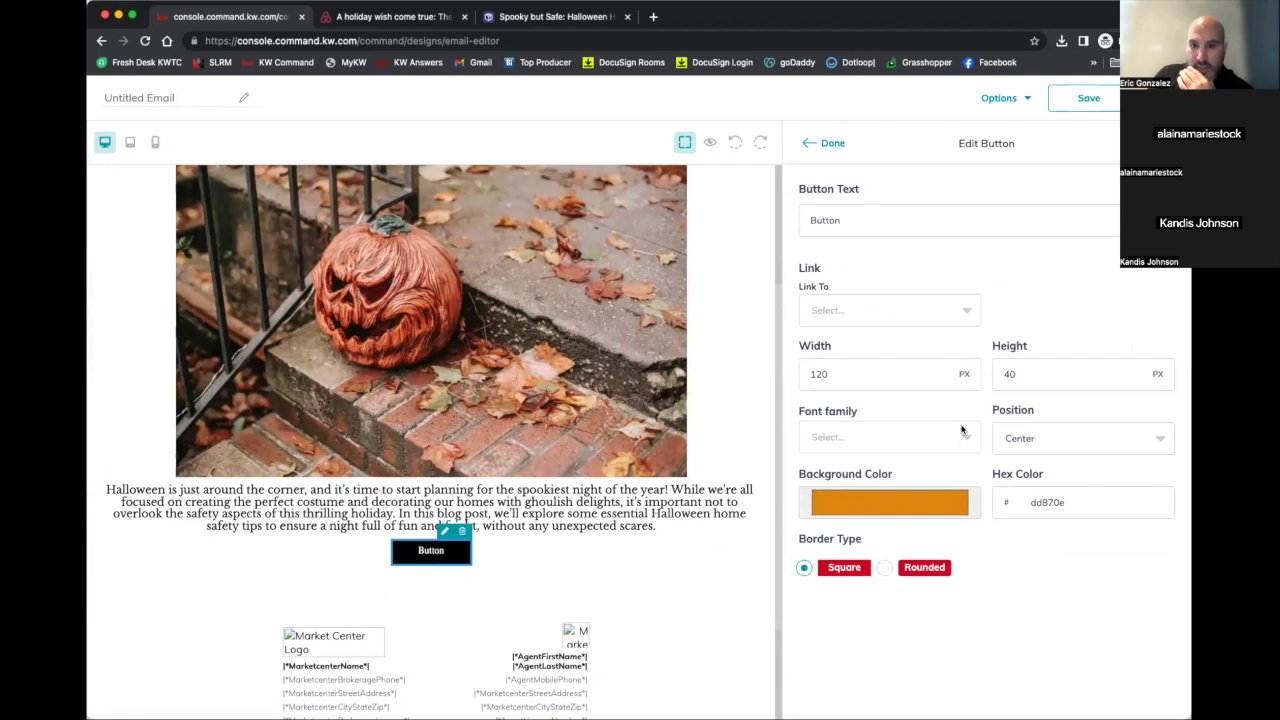
Change the button label to 'Click Here to Read More'
{"action": "left_click", "coordinate": [884, 219]}
{"action": "double_click", "coordinate": [884, 219]}
{"action": "type", "text": "C"}
{"action": "key", "text": "BackSpace"}
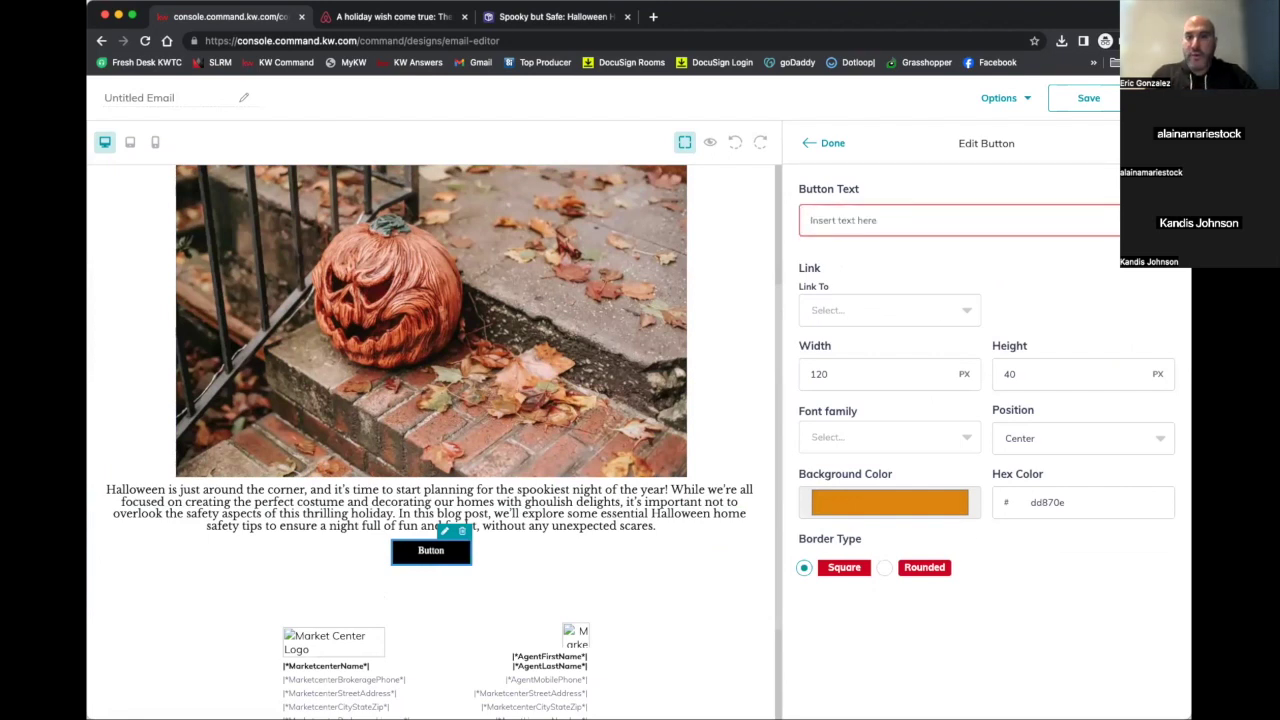
{"action": "type", "text": "Click Here to Read Moe"}
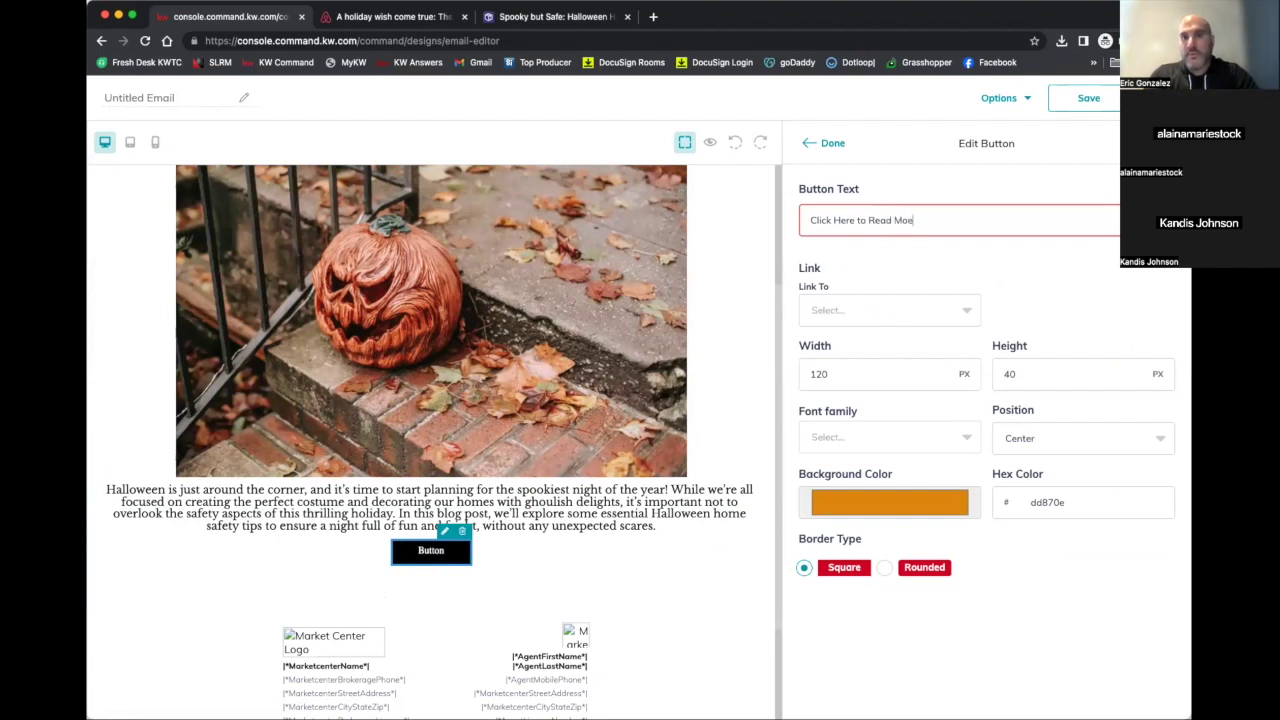
{"action": "left_click", "coordinate": [1025, 297]}
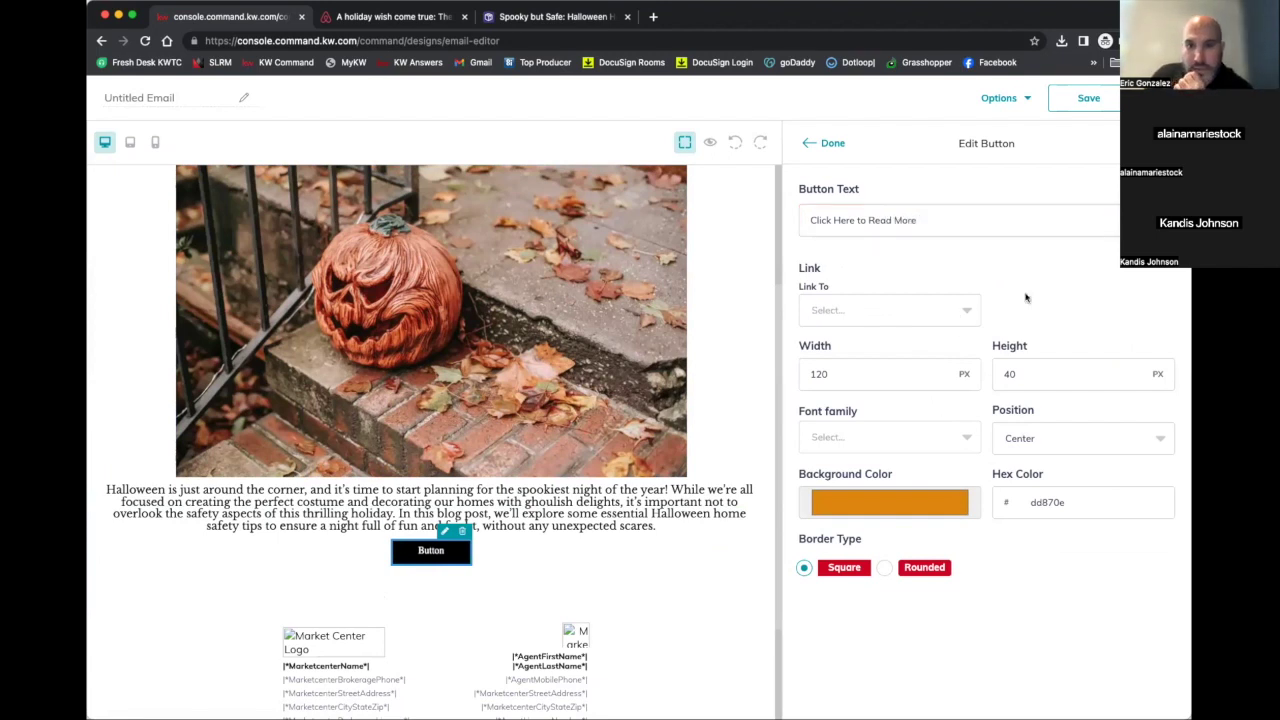
Copy the Spooky but Safe blog post's web address and return to the email editor
{"action": "left_click", "coordinate": [556, 17]}
{"action": "left_click", "coordinate": [460, 38]}
{"action": "right_click", "coordinate": [460, 38]}
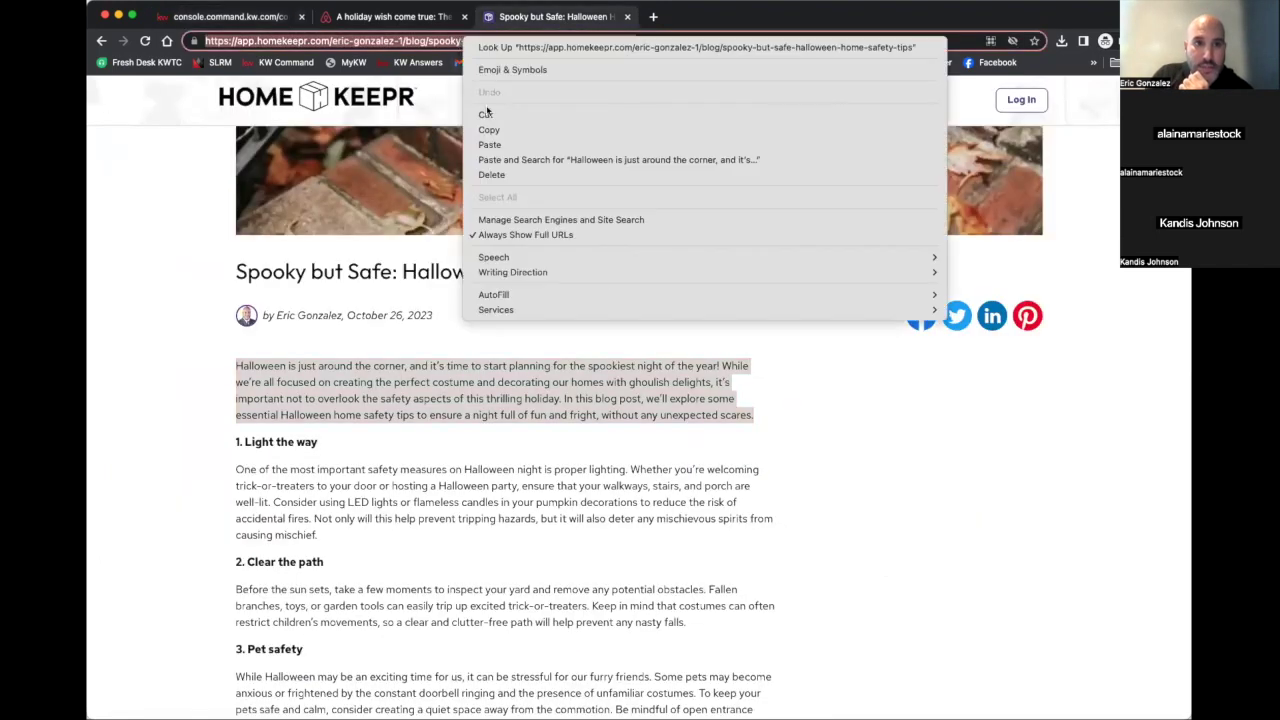
{"action": "left_click", "coordinate": [505, 132]}
{"action": "left_click", "coordinate": [262, 18]}
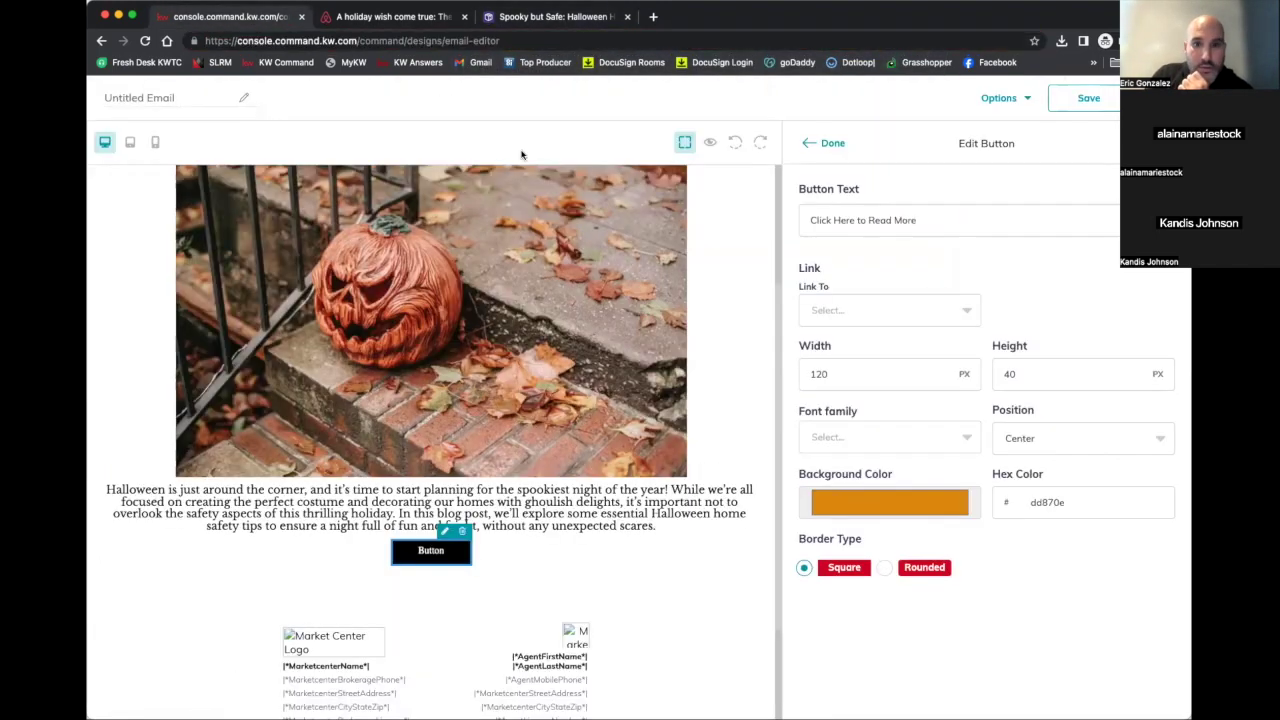
Link the button to the copied blog post address and widen it so the label fits one line
{"action": "left_click", "coordinate": [877, 308]}
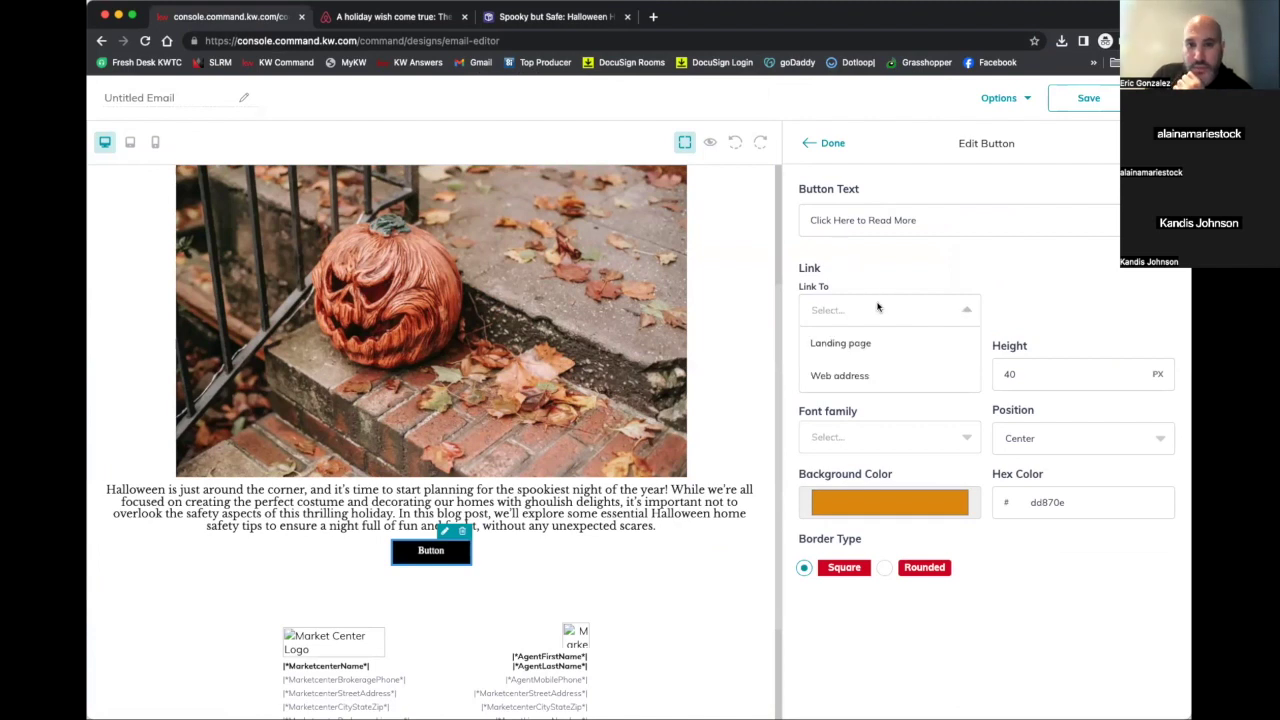
{"action": "left_click", "coordinate": [845, 373]}
{"action": "left_click", "coordinate": [1055, 311]}
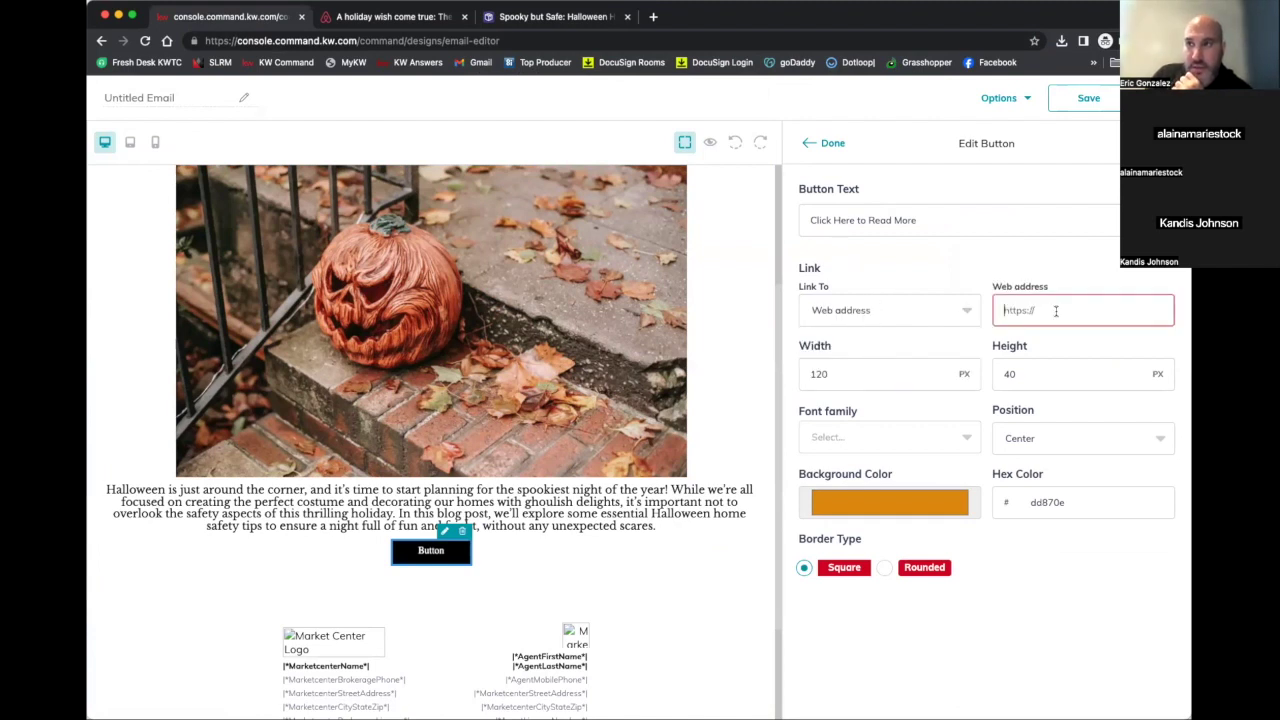
{"action": "key", "text": "super+v"}
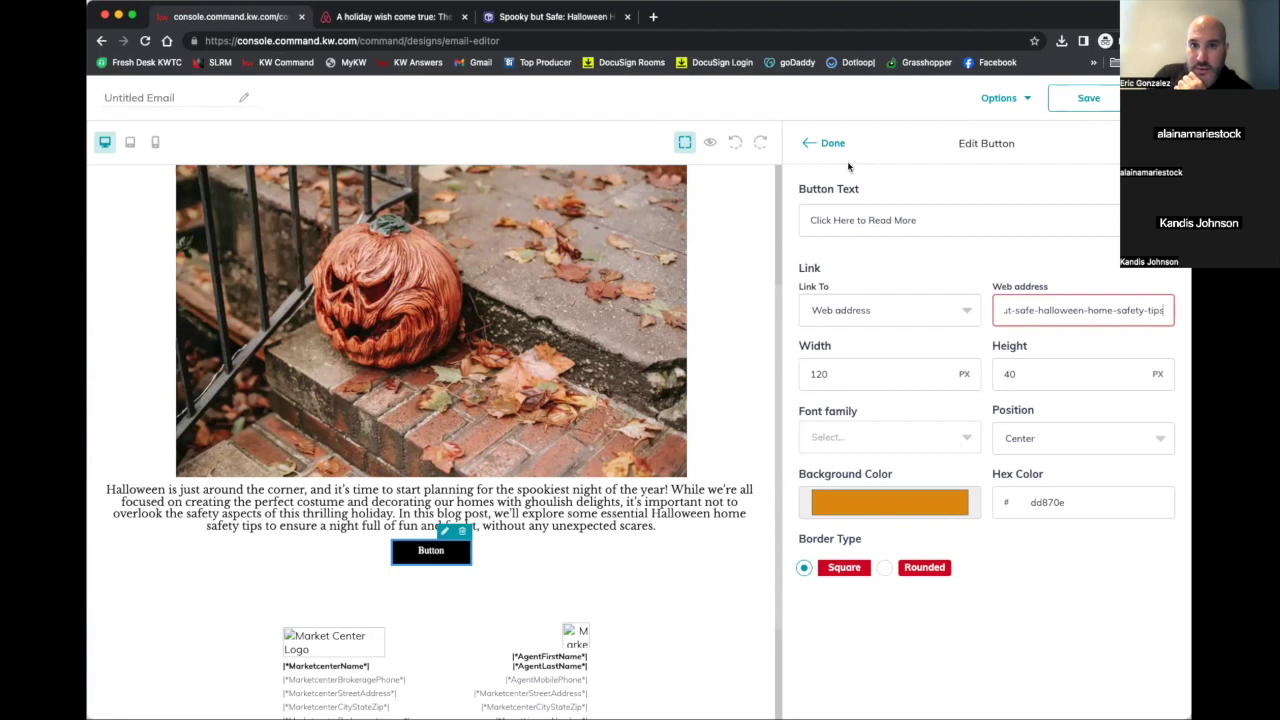
{"action": "left_click", "coordinate": [831, 145]}
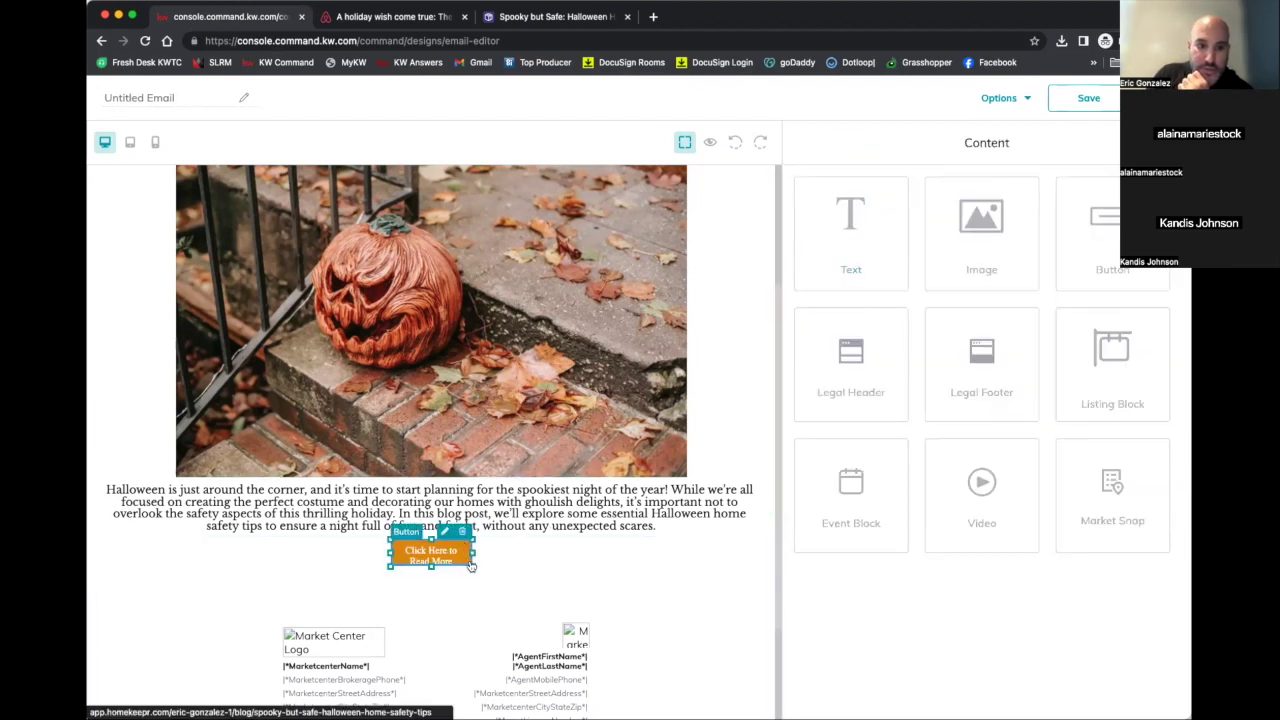
{"action": "left_click_drag", "start_coordinate": [471, 566], "coordinate": [536, 568]}
{"action": "left_click", "coordinate": [536, 568]}
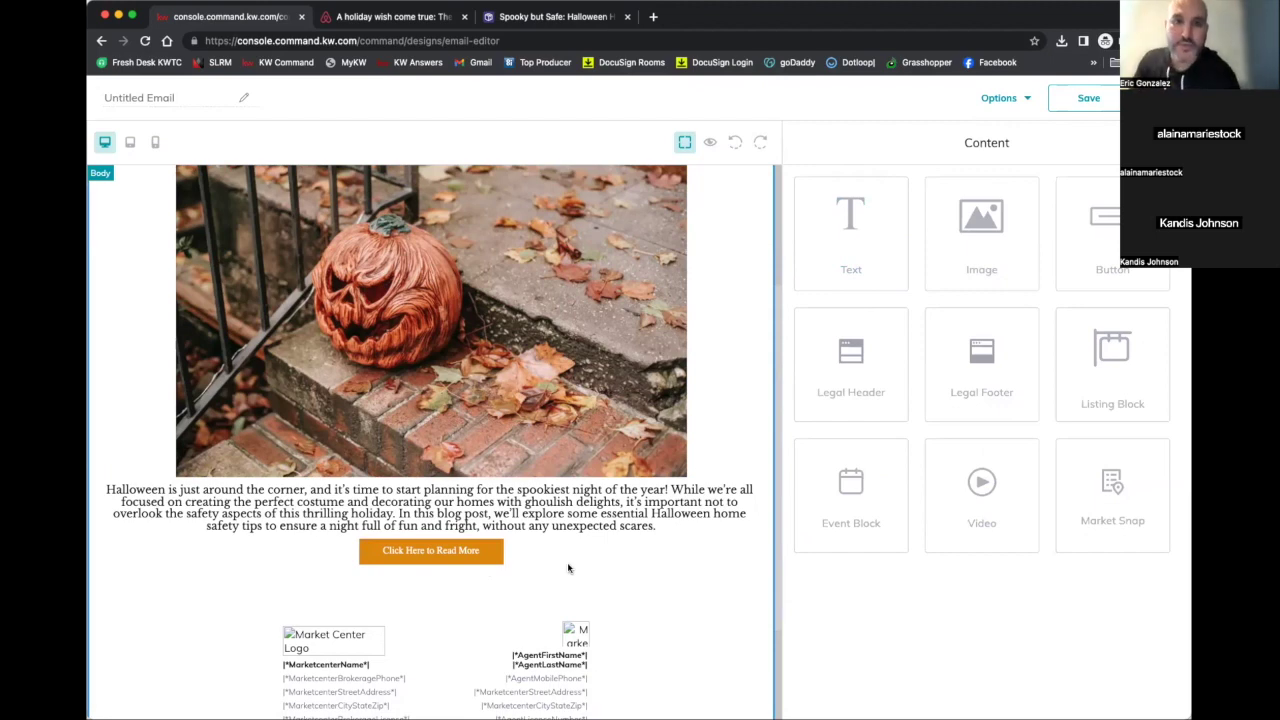
Preview the finished email, scroll through it, then return to editing
{"action": "left_click", "coordinate": [1003, 103]}
{"action": "left_click", "coordinate": [1000, 135]}
{"action": "scroll", "coordinate": [750, 412], "scroll_direction": "down", "scroll_amount": 3}
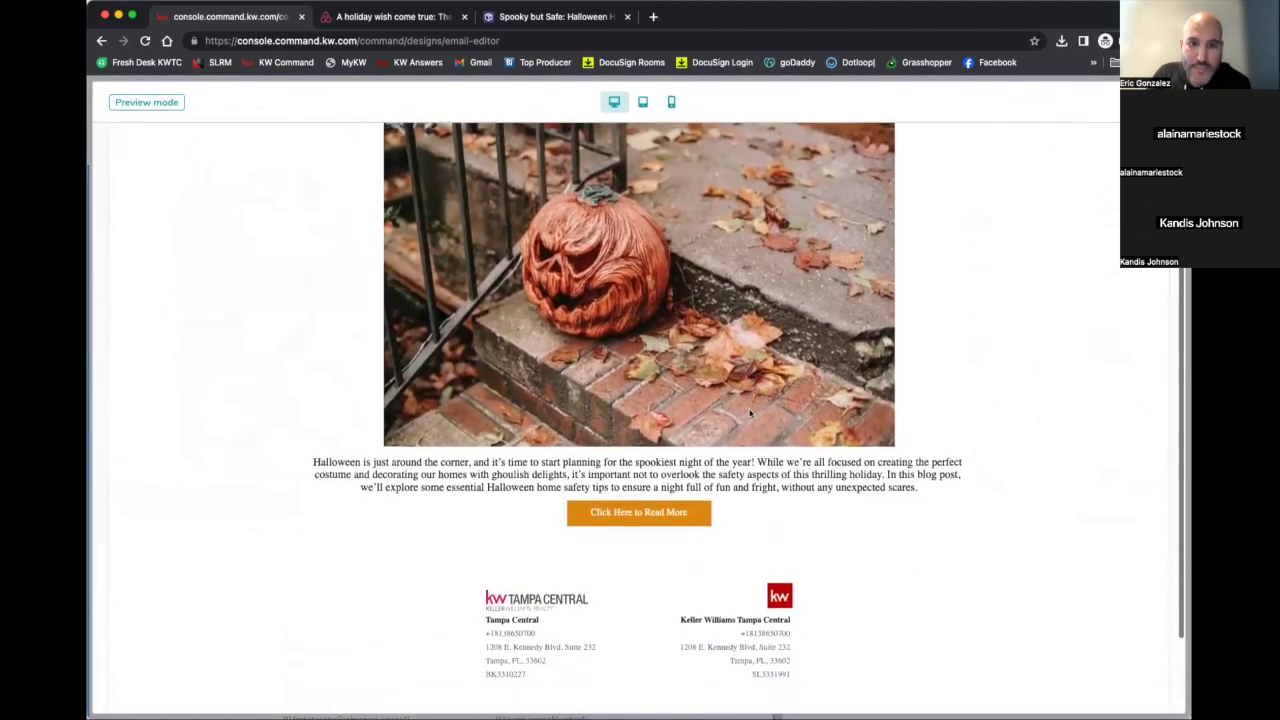
{"action": "scroll", "coordinate": [750, 412], "scroll_direction": "up", "scroll_amount": 5}
{"action": "scroll", "coordinate": [750, 412], "scroll_direction": "down", "scroll_amount": 3}
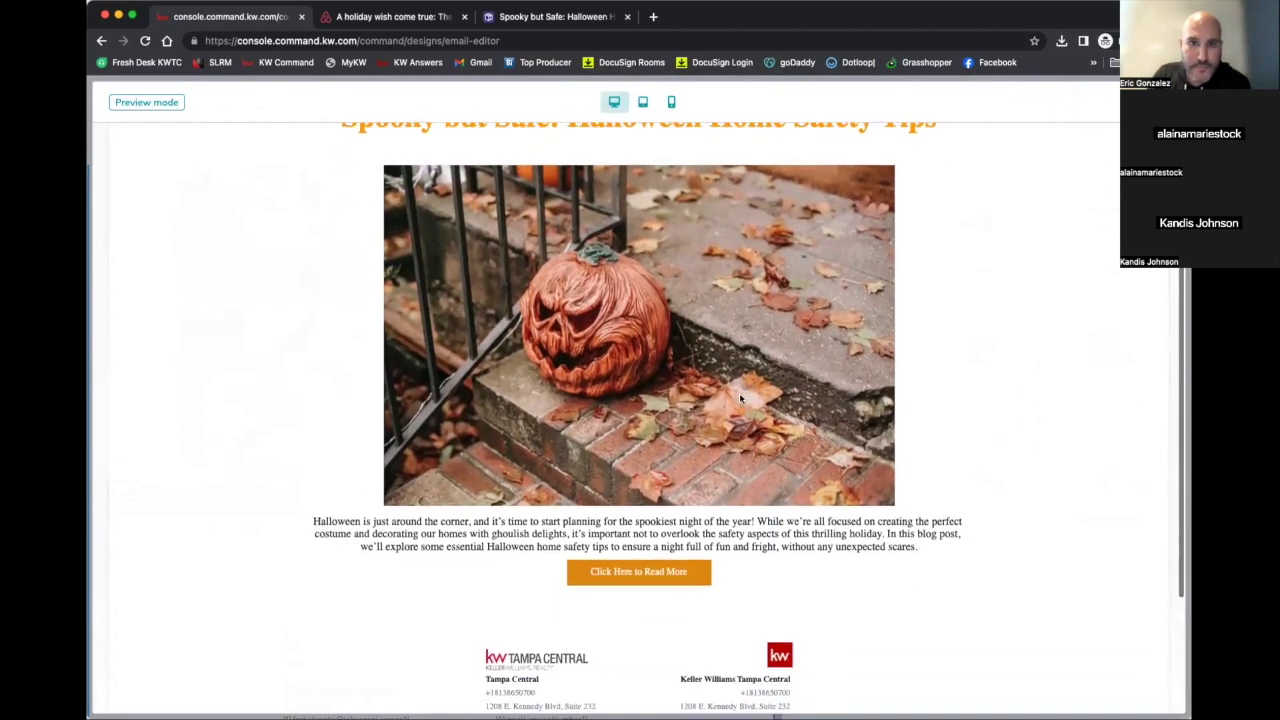
{"action": "scroll", "coordinate": [545, 171], "scroll_direction": "up", "scroll_amount": 3}
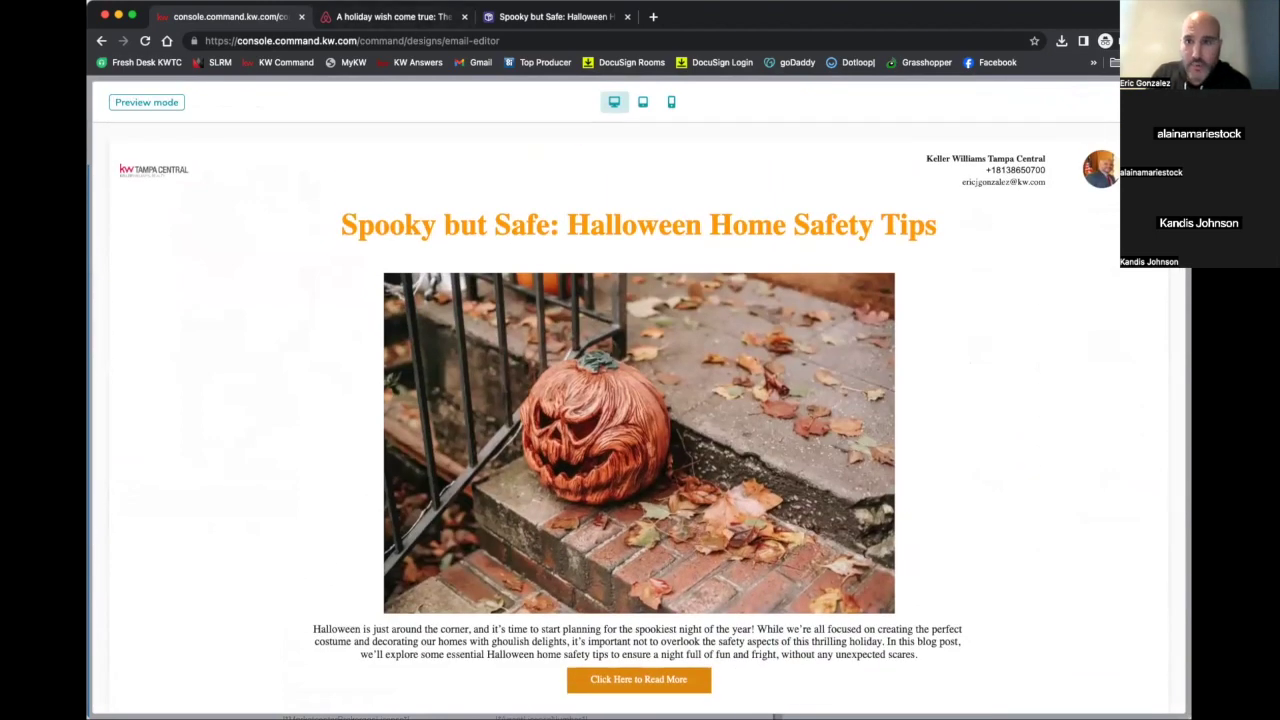
{"action": "key", "text": "Escape"}
Dismiss the email's options menu and scroll back to the top of the email
{"action": "left_click", "coordinate": [1003, 100]}
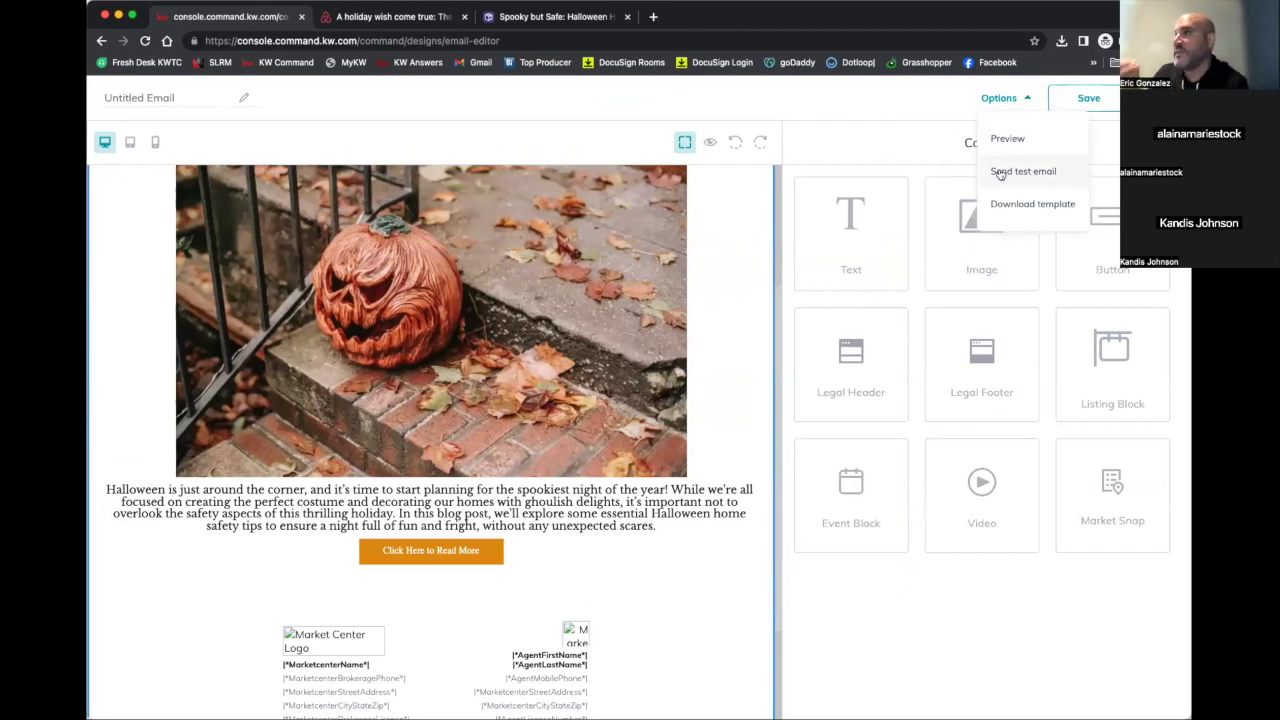
{"action": "left_click", "coordinate": [925, 108]}
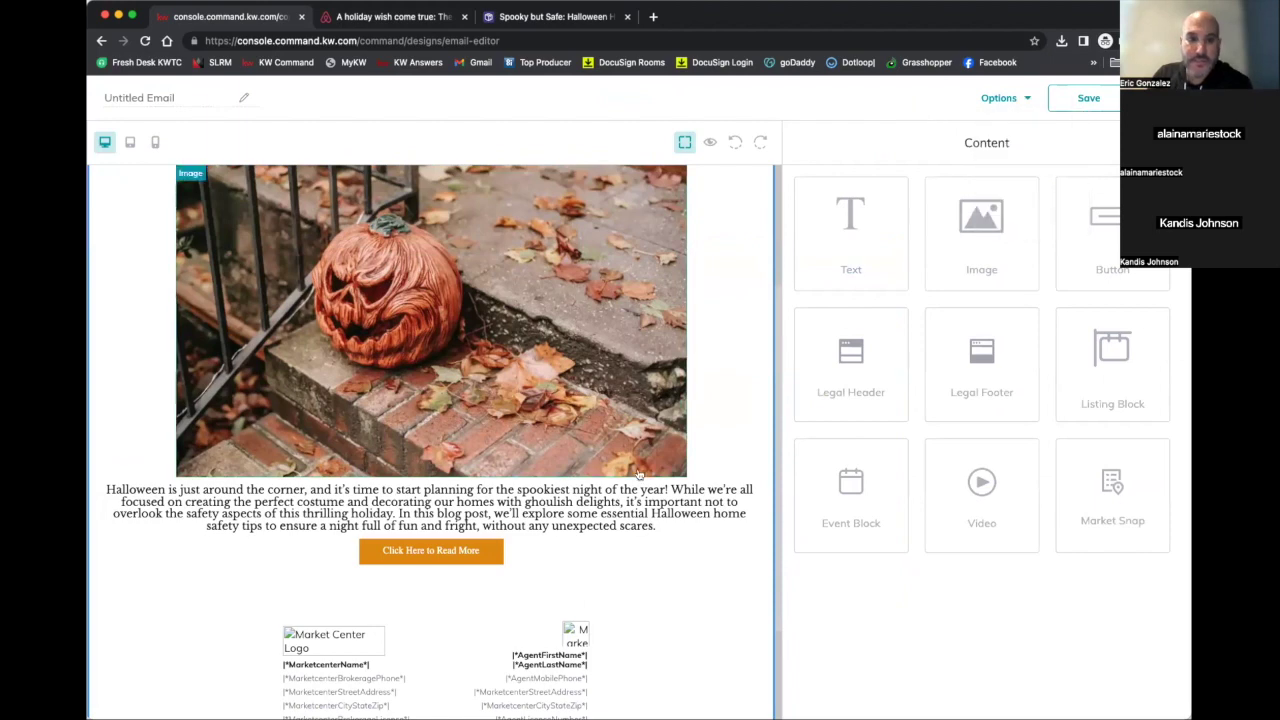
{"action": "scroll", "coordinate": [383, 272], "scroll_direction": "up", "scroll_amount": 3}
{"action": "scroll", "coordinate": [383, 272], "scroll_direction": "down", "scroll_amount": 3}
{"action": "scroll", "coordinate": [452, 418], "scroll_direction": "up", "scroll_amount": 3}
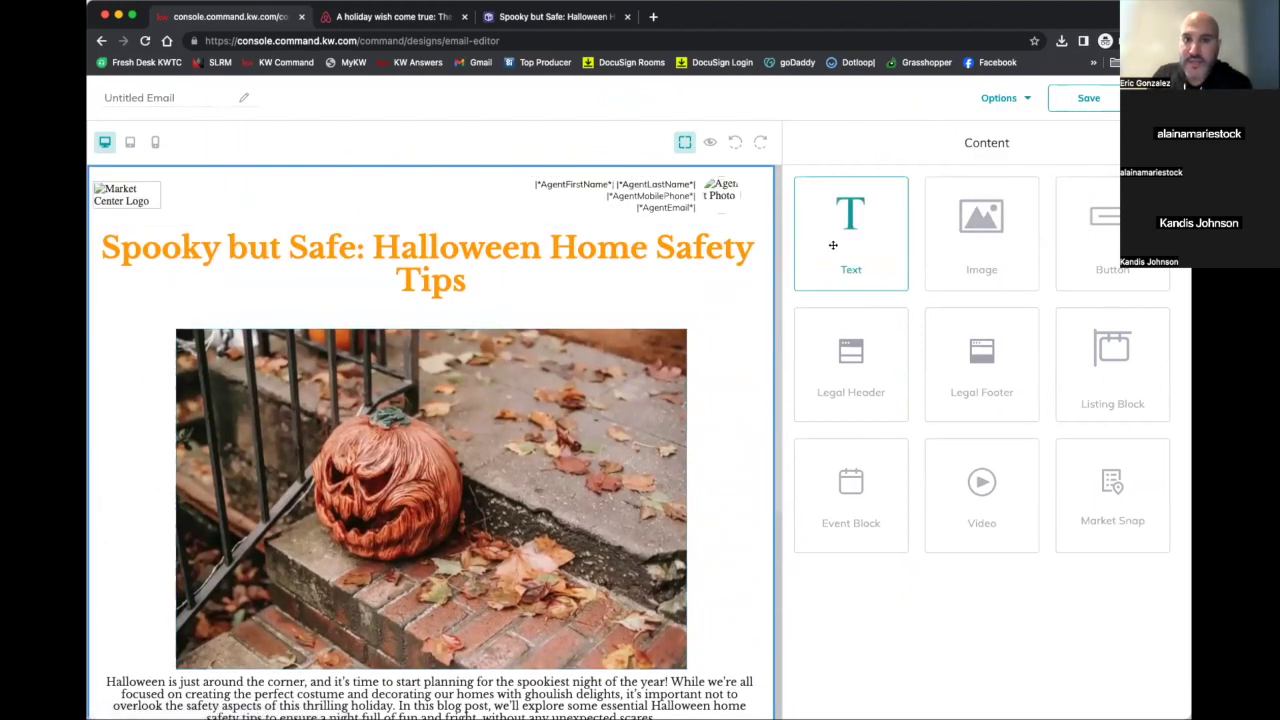
{"action": "scroll", "coordinate": [704, 260], "scroll_direction": "down", "scroll_amount": 1}
{"action": "scroll", "coordinate": [720, 258], "scroll_direction": "up", "scroll_amount": 1}
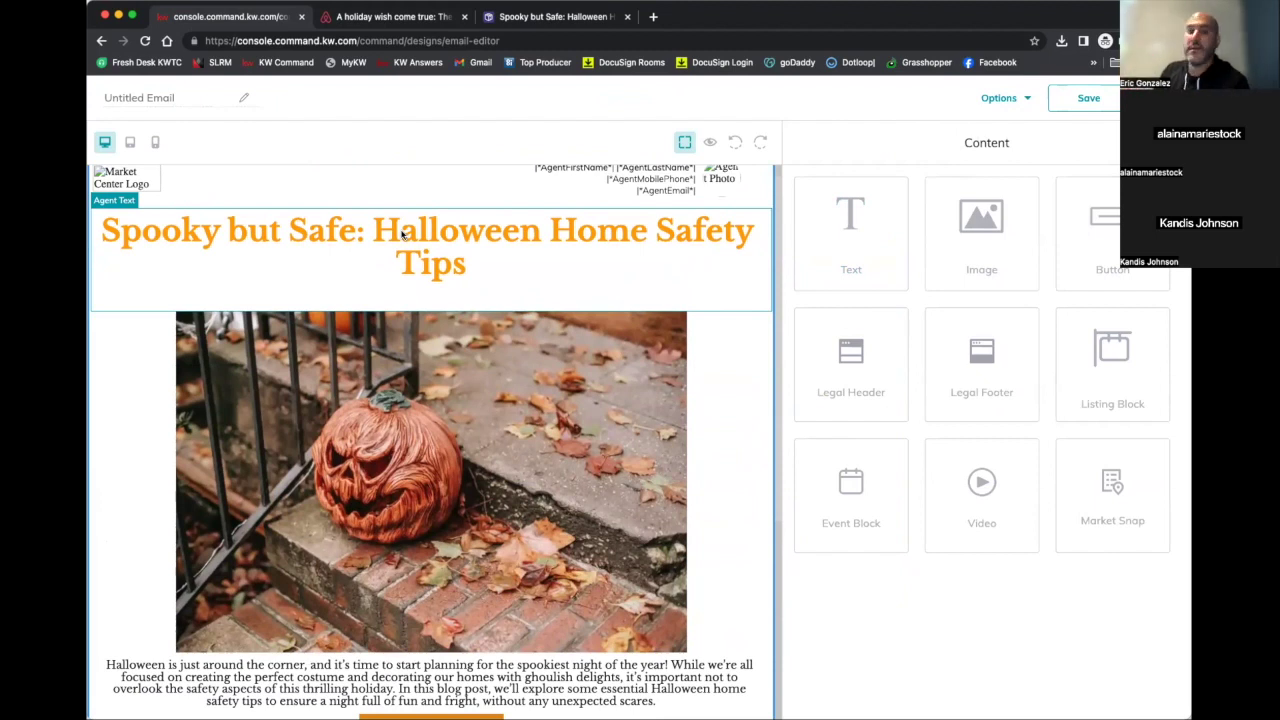
{"action": "scroll", "coordinate": [403, 234], "scroll_direction": "down", "scroll_amount": 1}
{"action": "scroll", "coordinate": [720, 257], "scroll_direction": "up", "scroll_amount": 2}
Drop a Text block above the orange title, open it for editing, and browse the agent merge fields
{"action": "left_click_drag", "start_coordinate": [821, 243], "coordinate": [677, 240]}
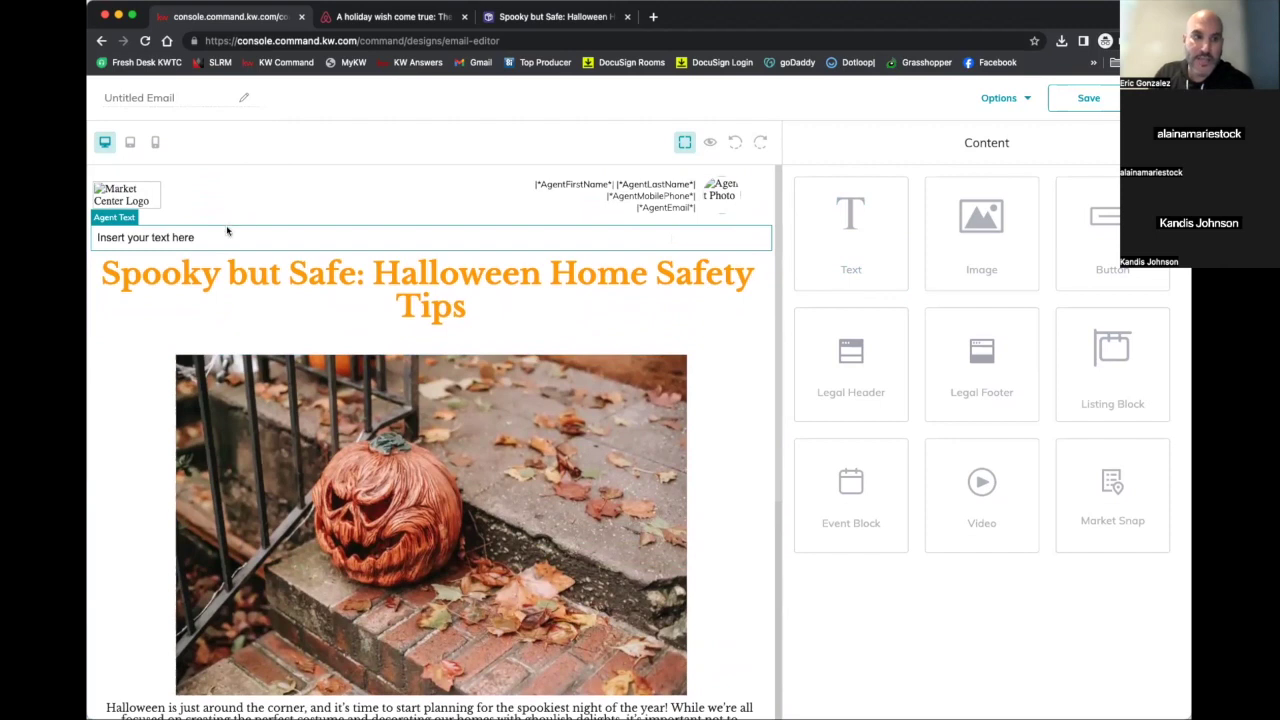
{"action": "left_click", "coordinate": [744, 217]}
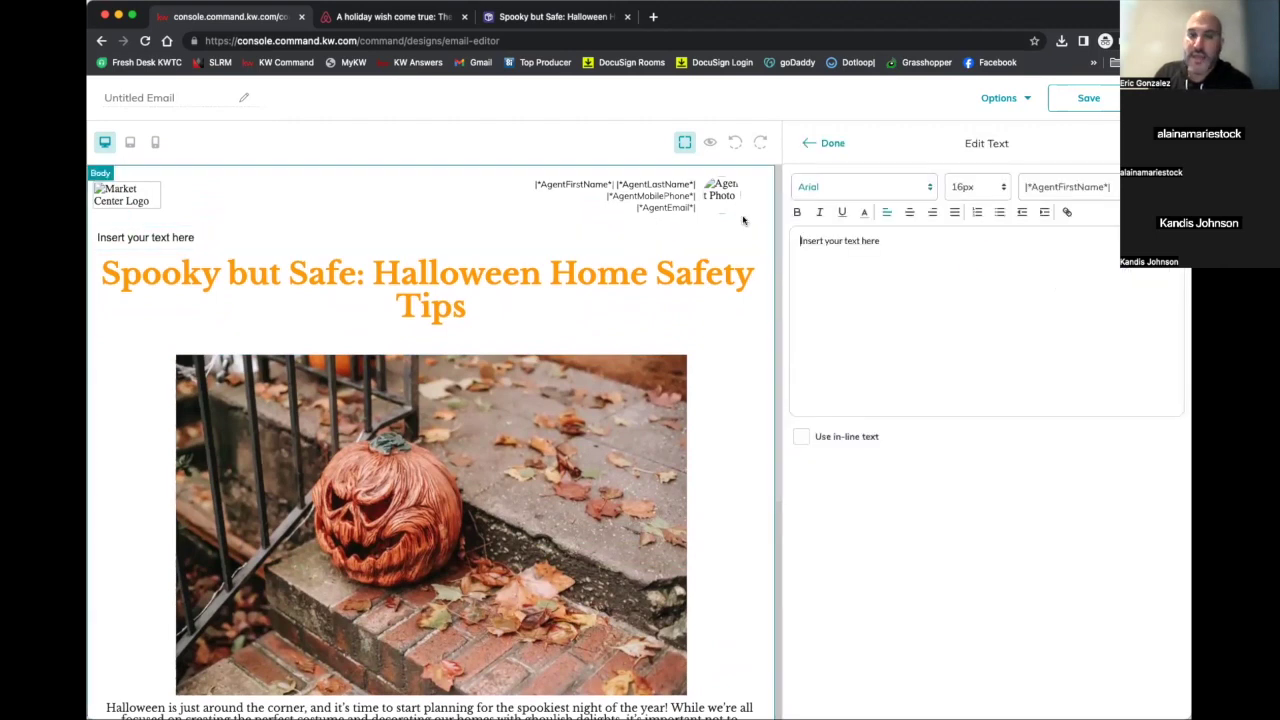
{"action": "left_click", "coordinate": [1103, 195]}
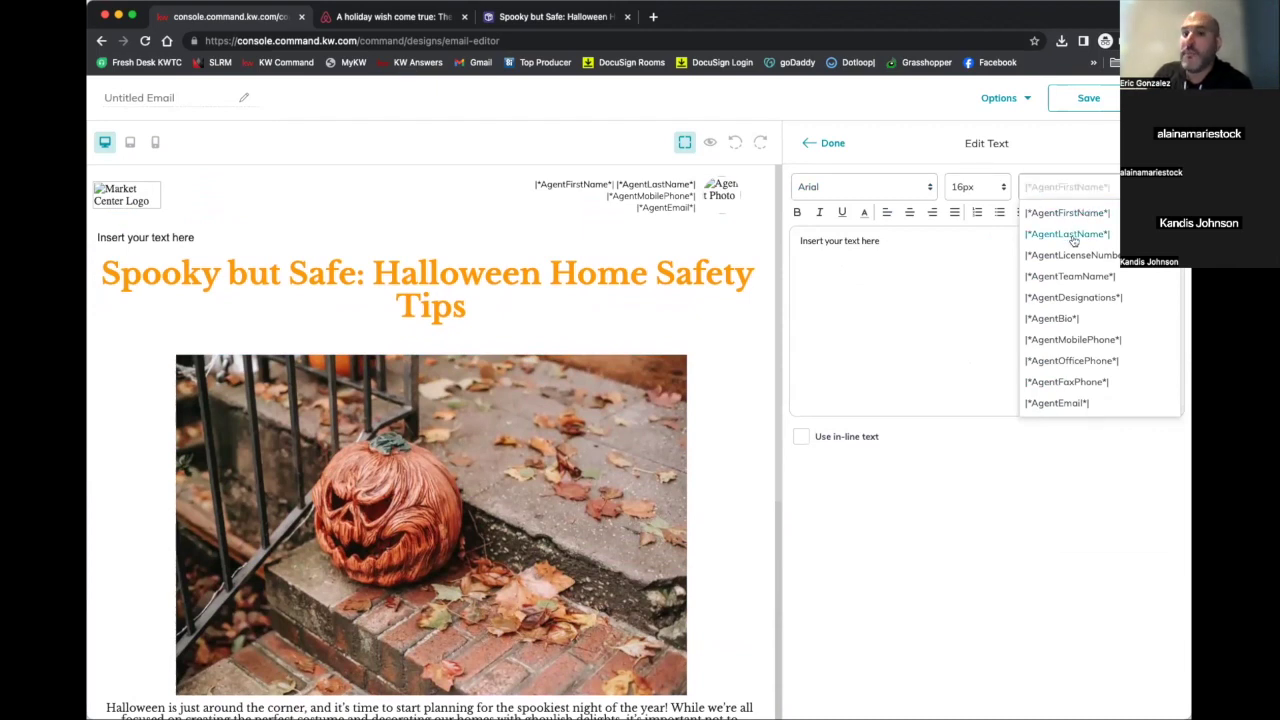
{"action": "scroll", "coordinate": [1070, 238], "scroll_direction": "down", "scroll_amount": 8}
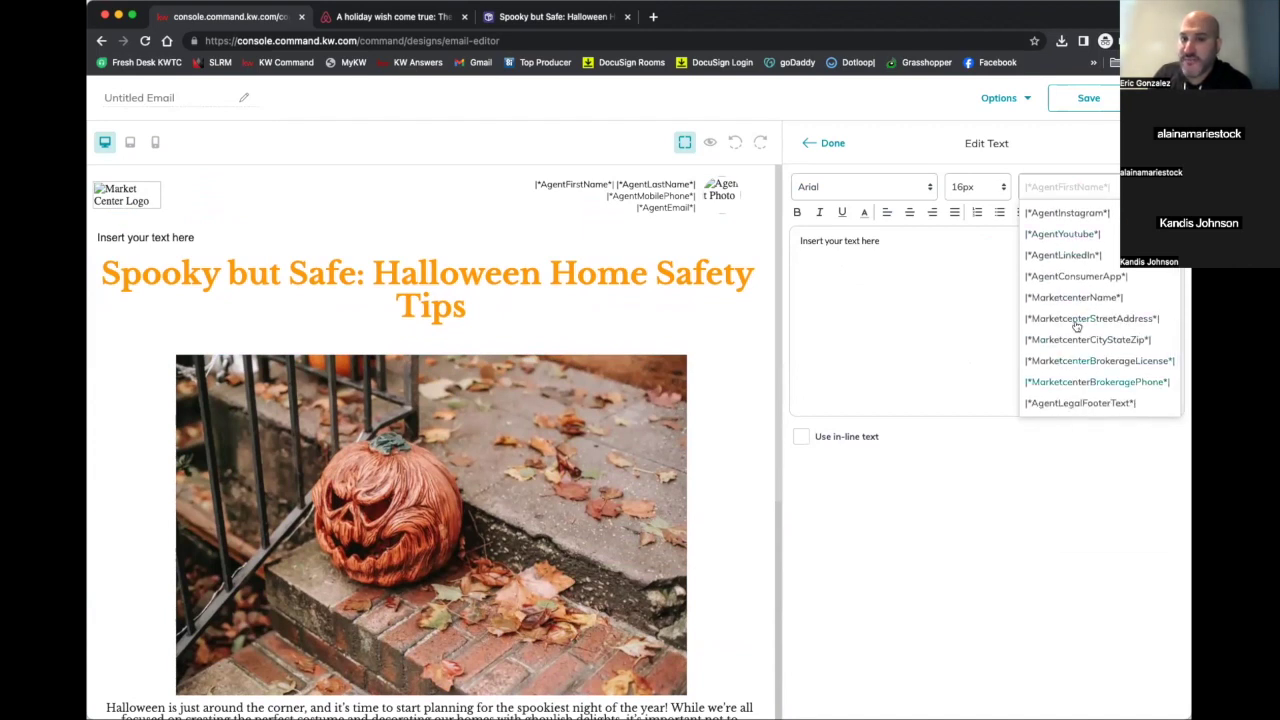
{"action": "scroll", "coordinate": [1080, 330], "scroll_direction": "up", "scroll_amount": 3}
{"action": "scroll", "coordinate": [1080, 330], "scroll_direction": "up", "scroll_amount": 3}
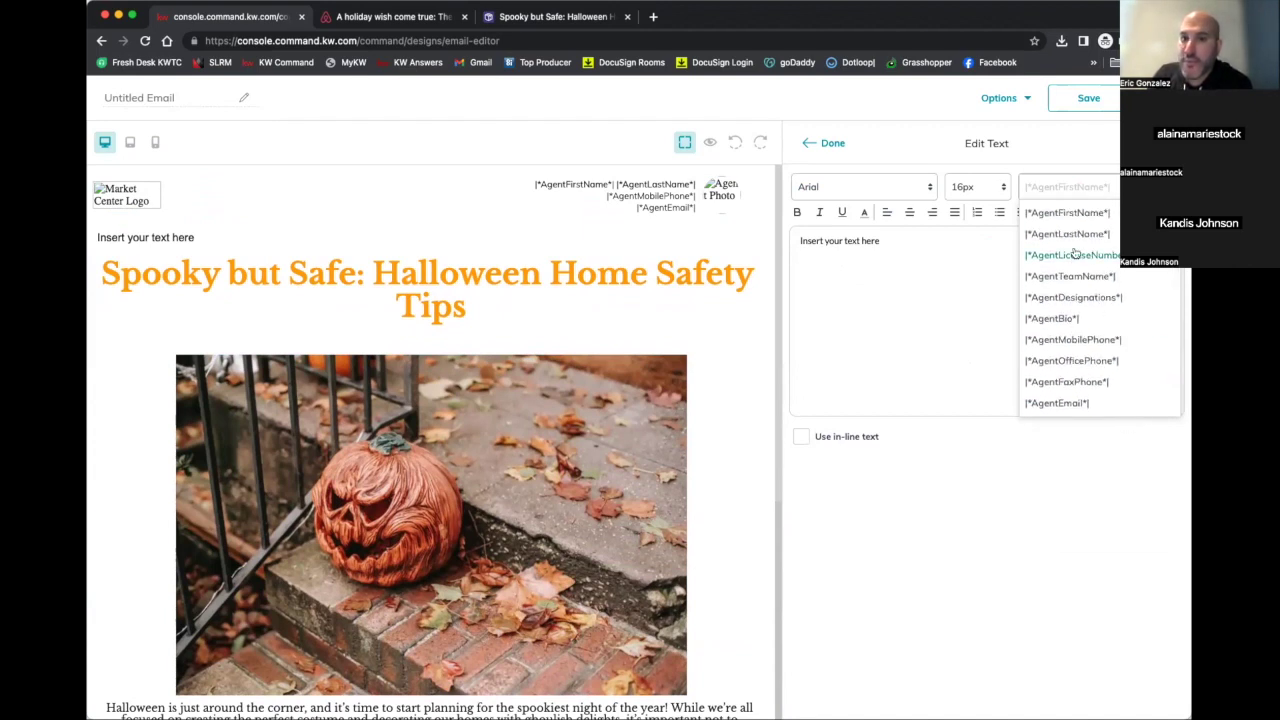
{"action": "scroll", "coordinate": [1073, 260], "scroll_direction": "down", "scroll_amount": 5}
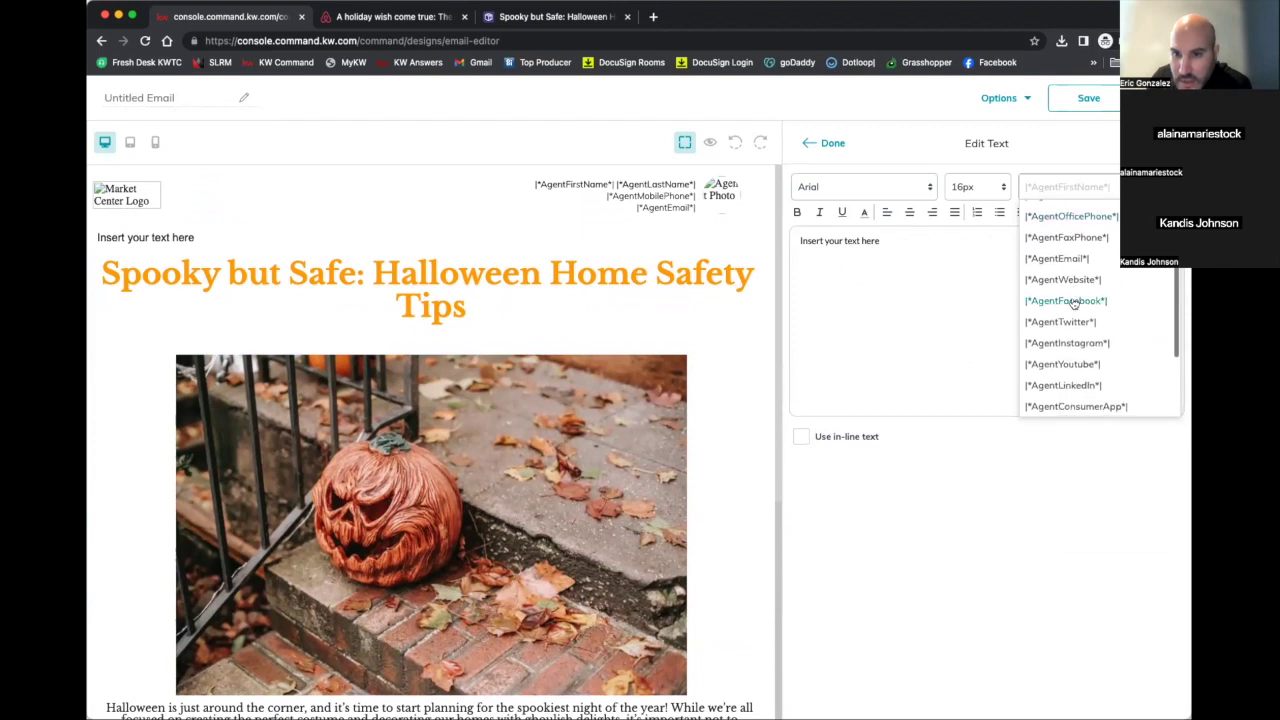
{"action": "scroll", "coordinate": [1073, 302], "scroll_direction": "down", "scroll_amount": 3}
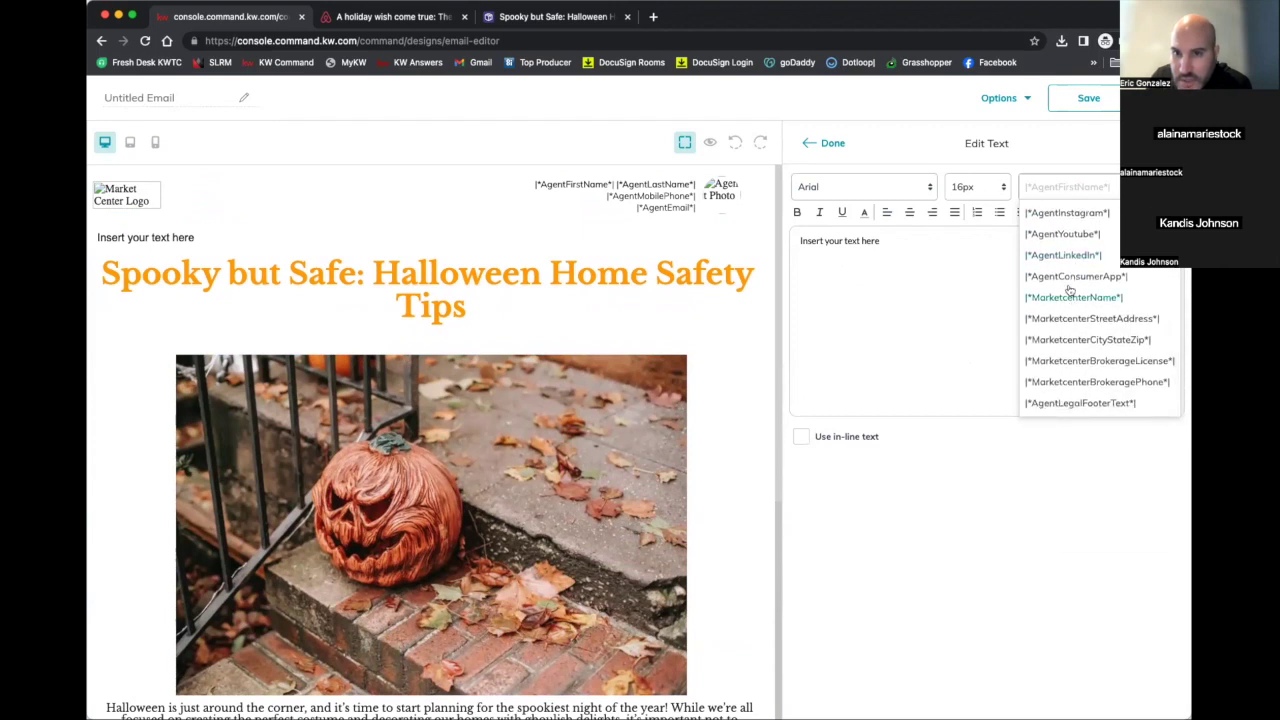
{"action": "left_click", "coordinate": [971, 248]}
Delete the 'Insert your text here' placeholder and browse the agent merge field list
{"action": "triple_click", "coordinate": [955, 248]}
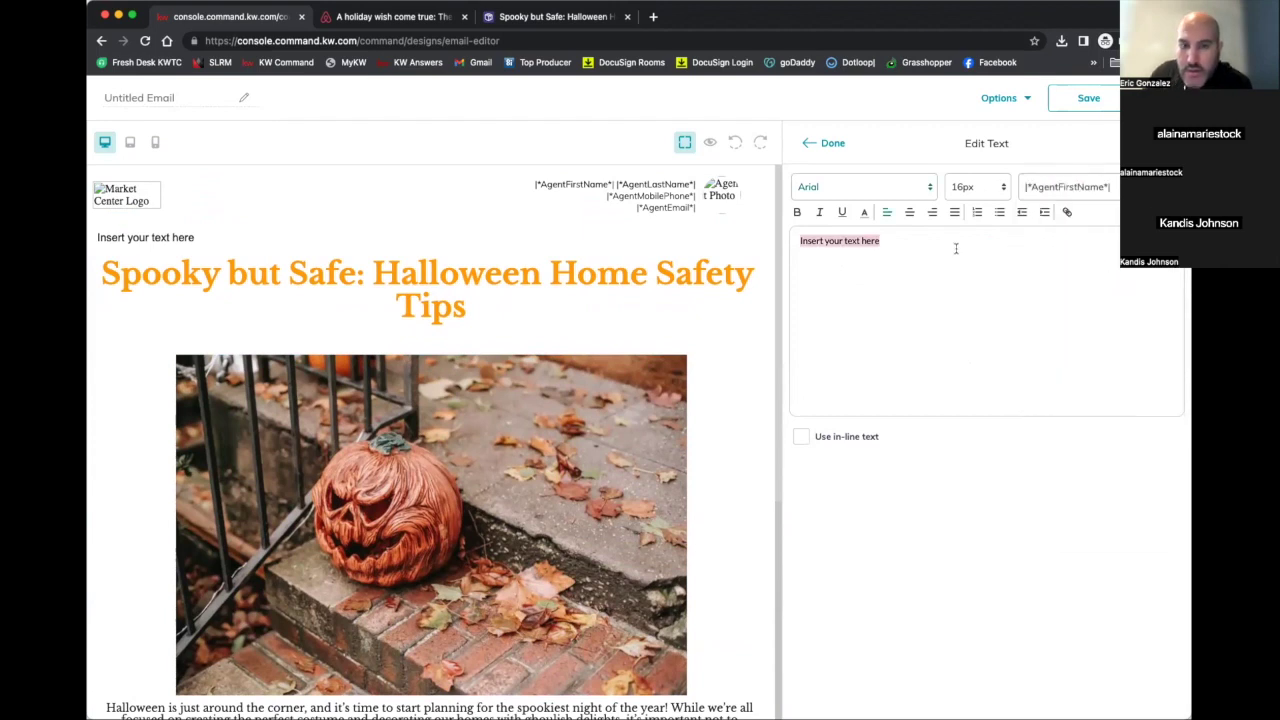
{"action": "key", "text": "BackSpace"}
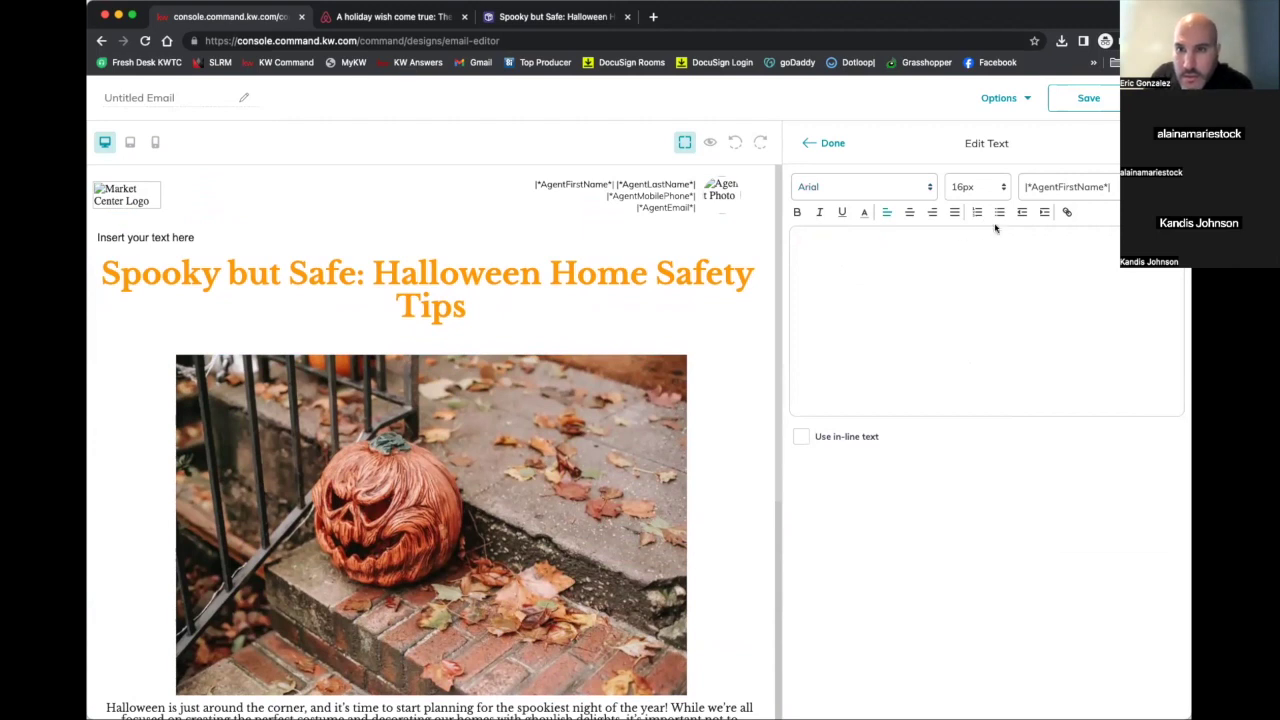
{"action": "left_click", "coordinate": [1108, 188]}
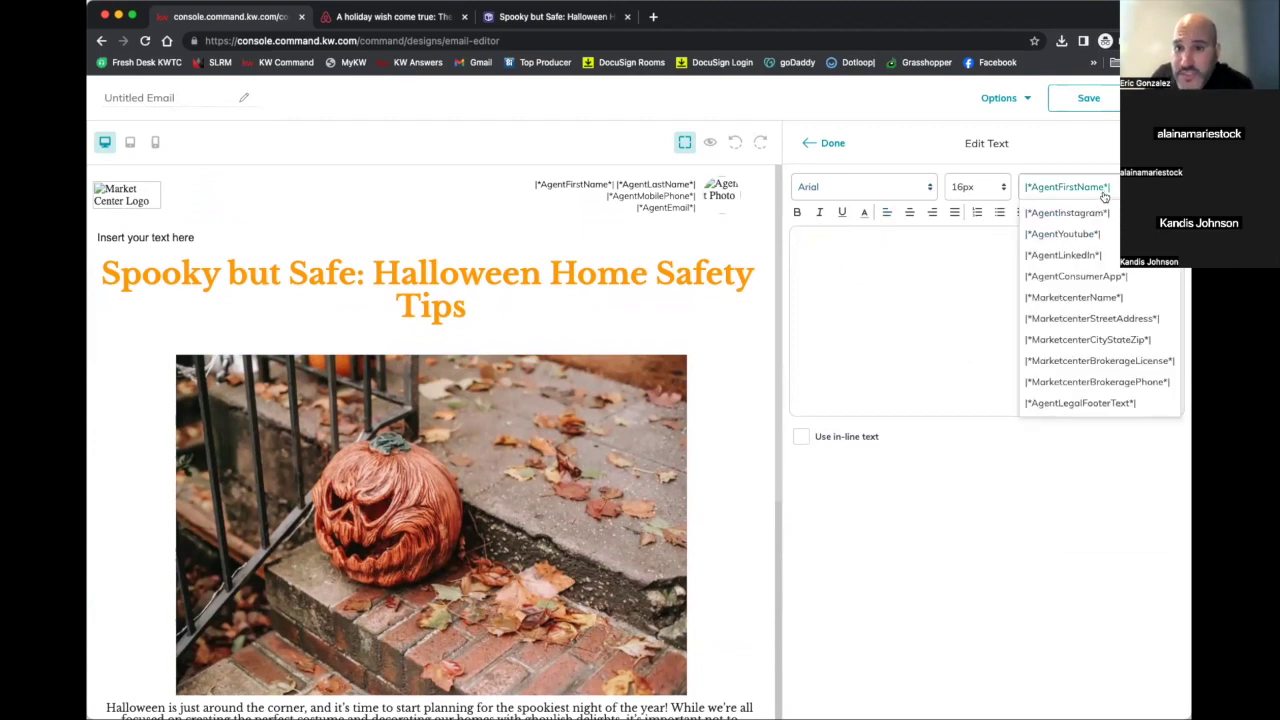
{"action": "scroll", "coordinate": [1102, 312], "scroll_direction": "down", "scroll_amount": 1}
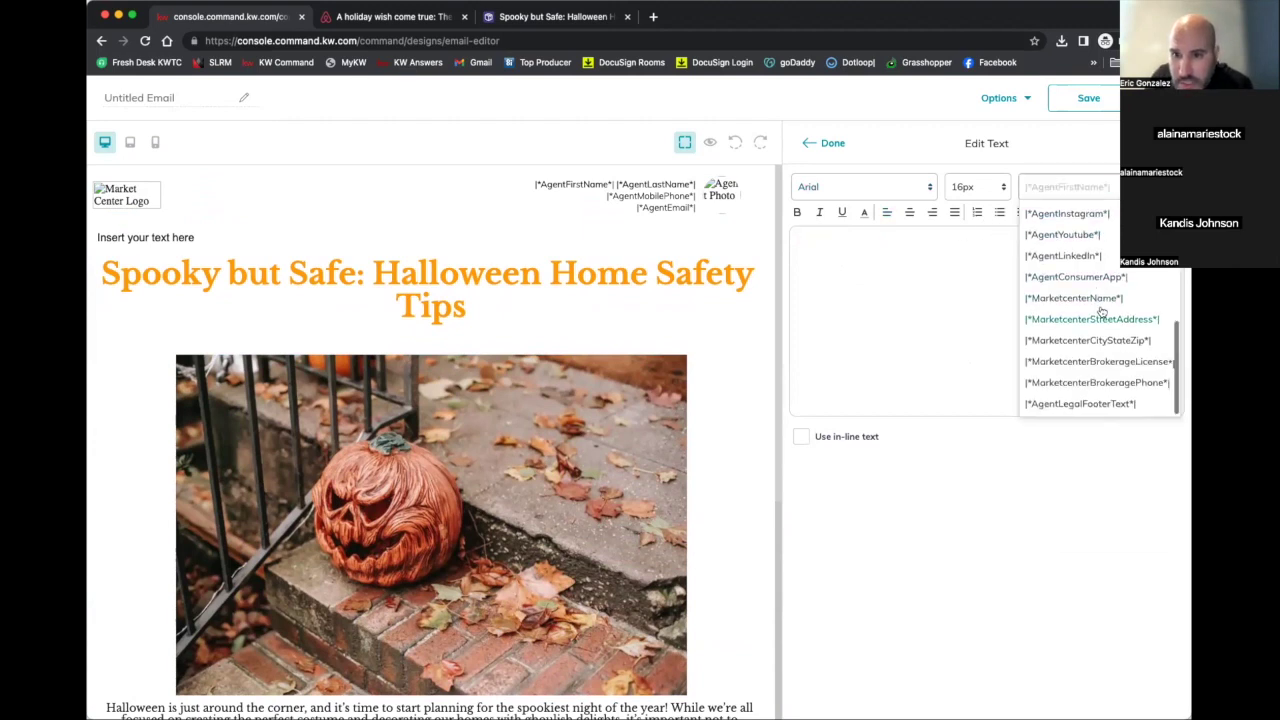
{"action": "scroll", "coordinate": [1102, 312], "scroll_direction": "up", "scroll_amount": 1}
{"action": "scroll", "coordinate": [1102, 311], "scroll_direction": "up", "scroll_amount": 2}
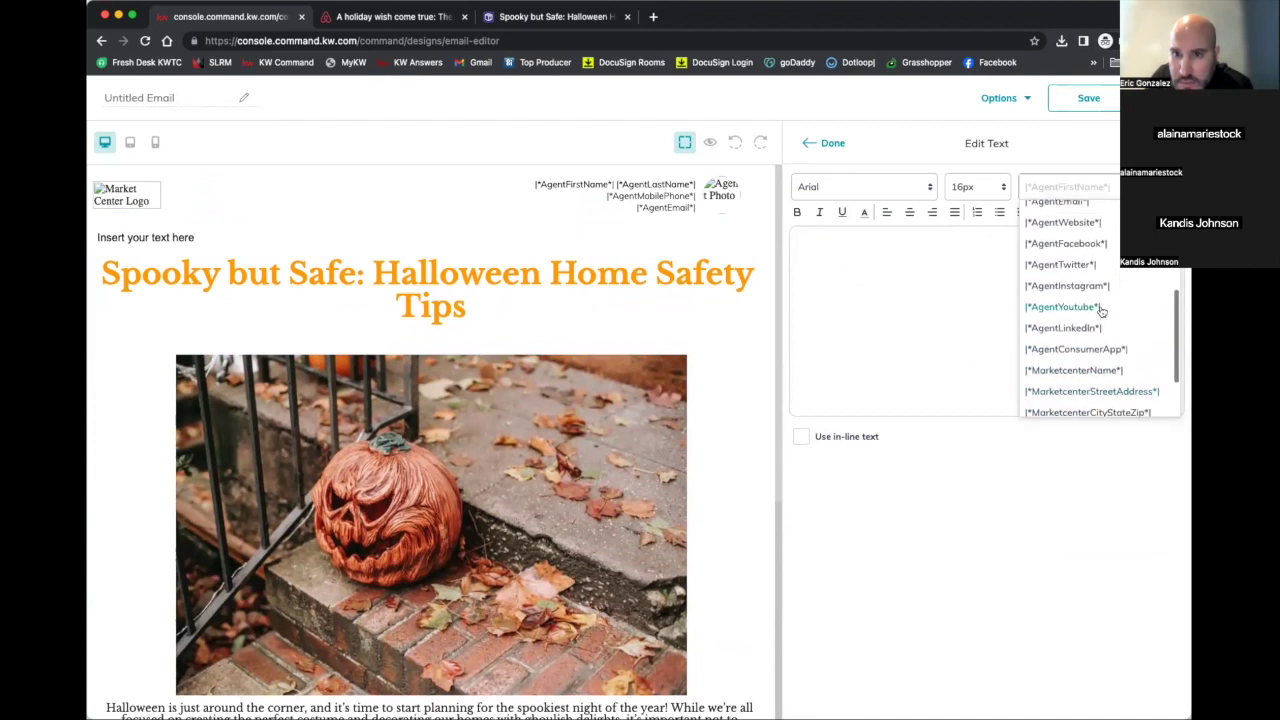
{"action": "scroll", "coordinate": [1102, 311], "scroll_direction": "up", "scroll_amount": 2}
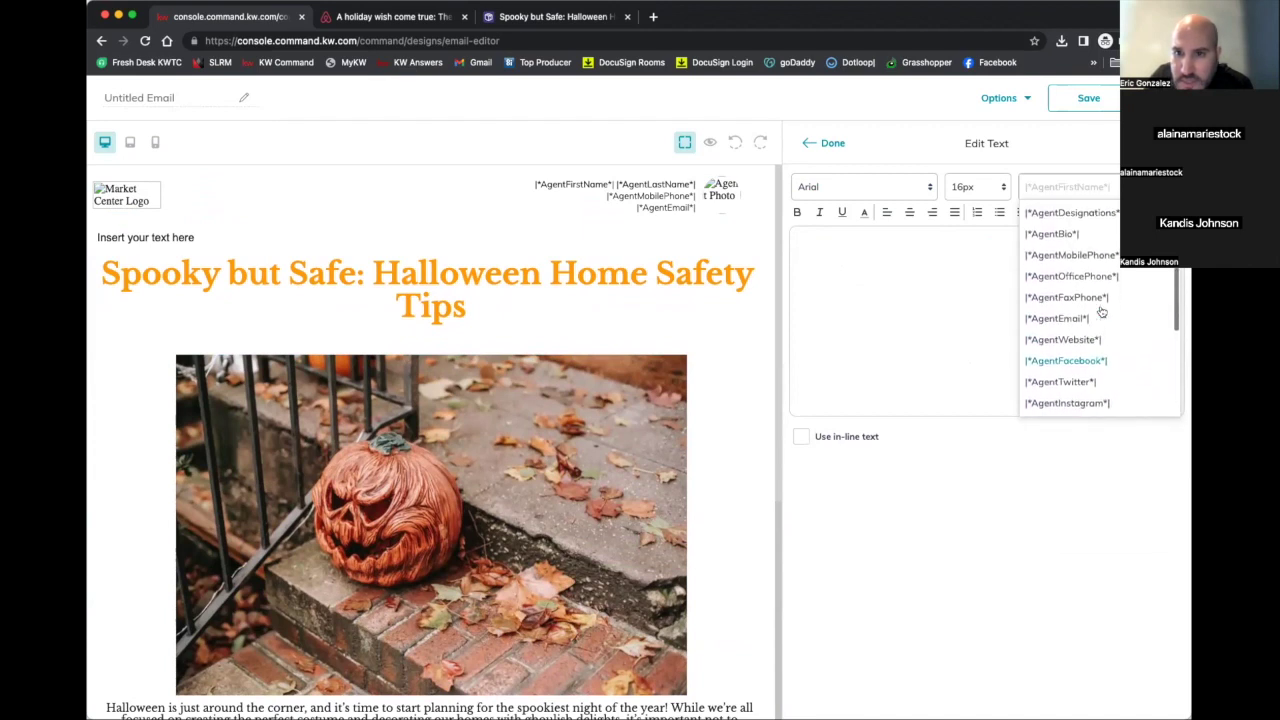
{"action": "scroll", "coordinate": [1101, 312], "scroll_direction": "up", "scroll_amount": 1}
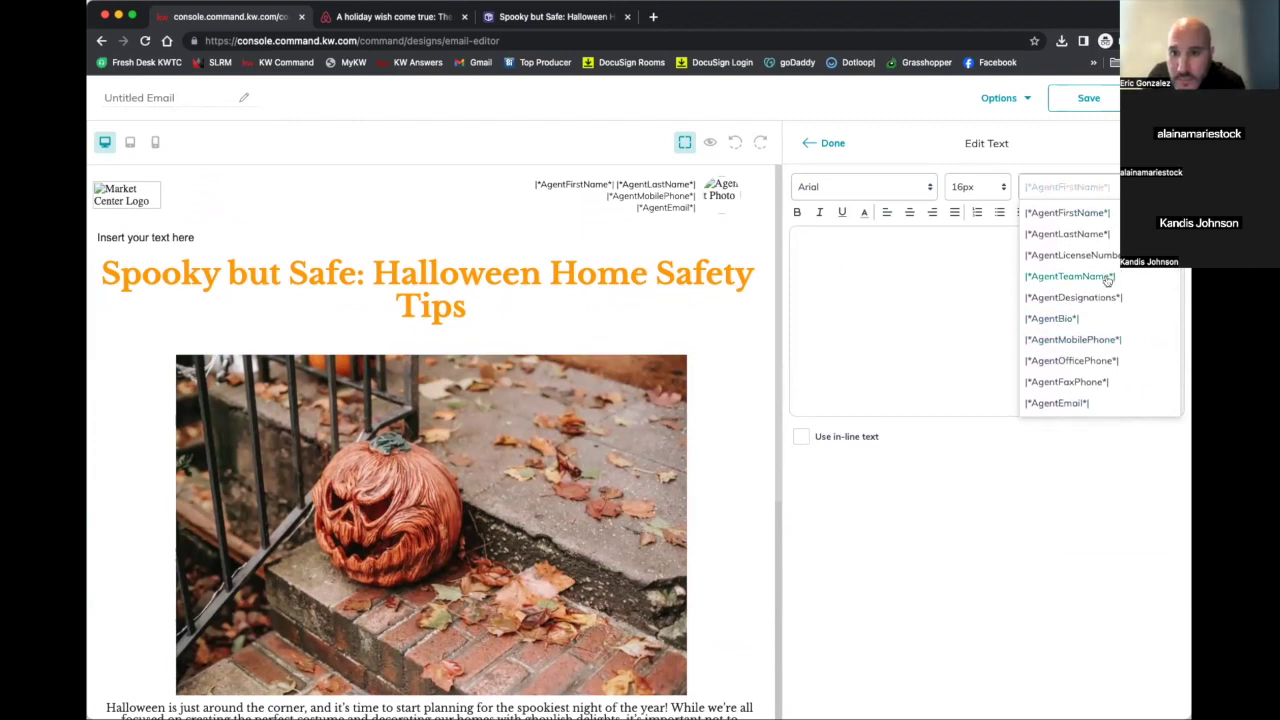
{"action": "scroll", "coordinate": [1107, 280], "scroll_direction": "down", "scroll_amount": 3}
{"action": "scroll", "coordinate": [1090, 267], "scroll_direction": "down", "scroll_amount": 1}
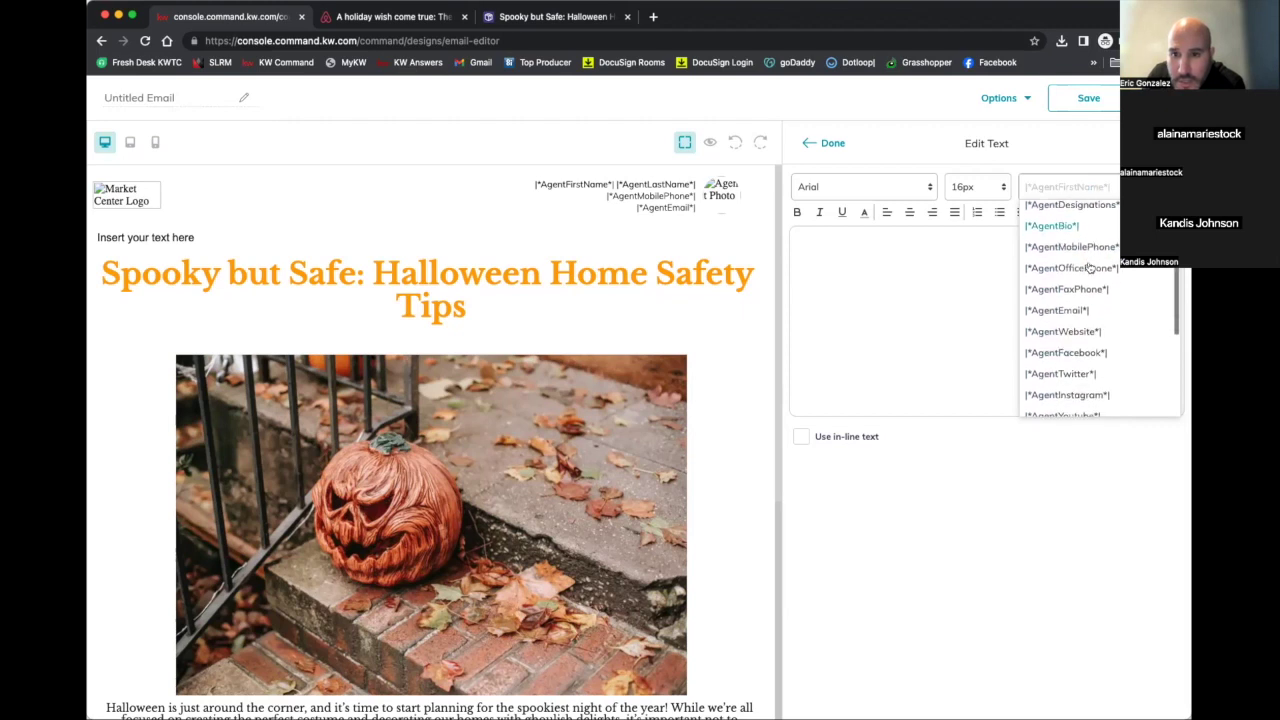
{"action": "scroll", "coordinate": [1090, 267], "scroll_direction": "down", "scroll_amount": 2}
{"action": "scroll", "coordinate": [1090, 267], "scroll_direction": "down", "scroll_amount": 3}
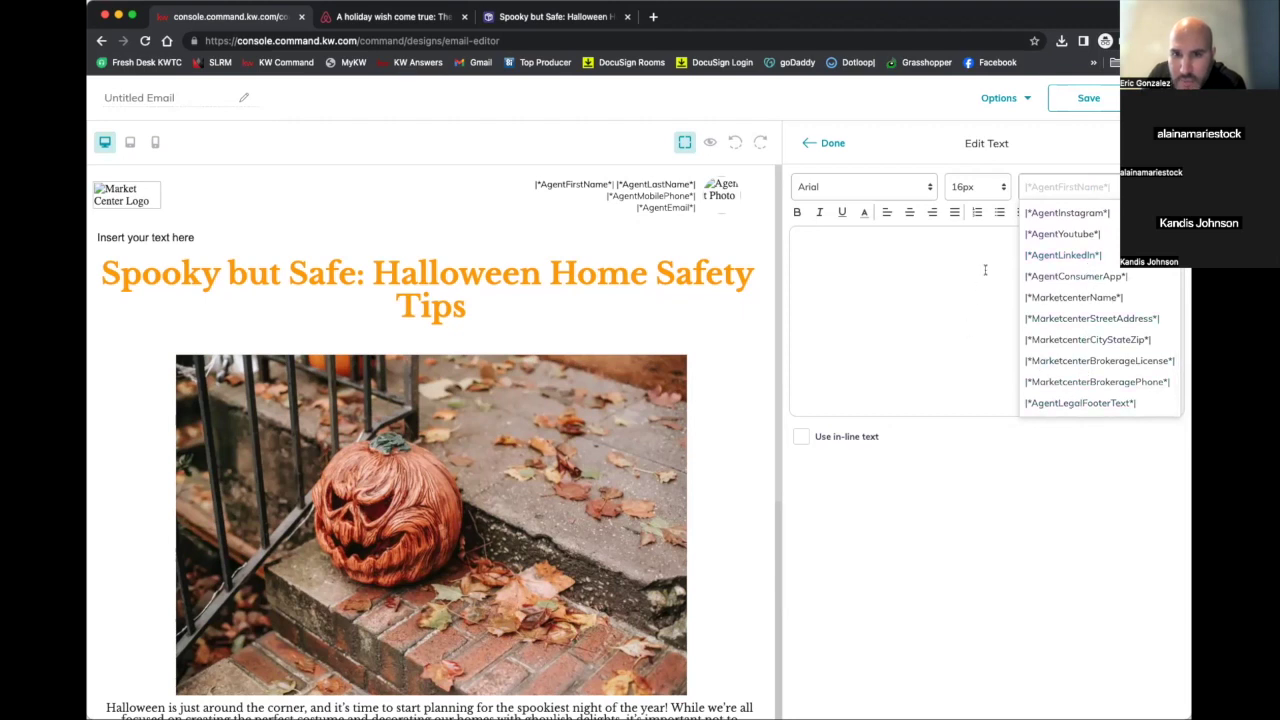
{"action": "scroll", "coordinate": [1063, 215], "scroll_direction": "up", "scroll_amount": 1}
{"action": "left_click", "coordinate": [1063, 187]}
Look through the agent merge fields again and close the list without inserting any
{"action": "left_click", "coordinate": [1065, 189]}
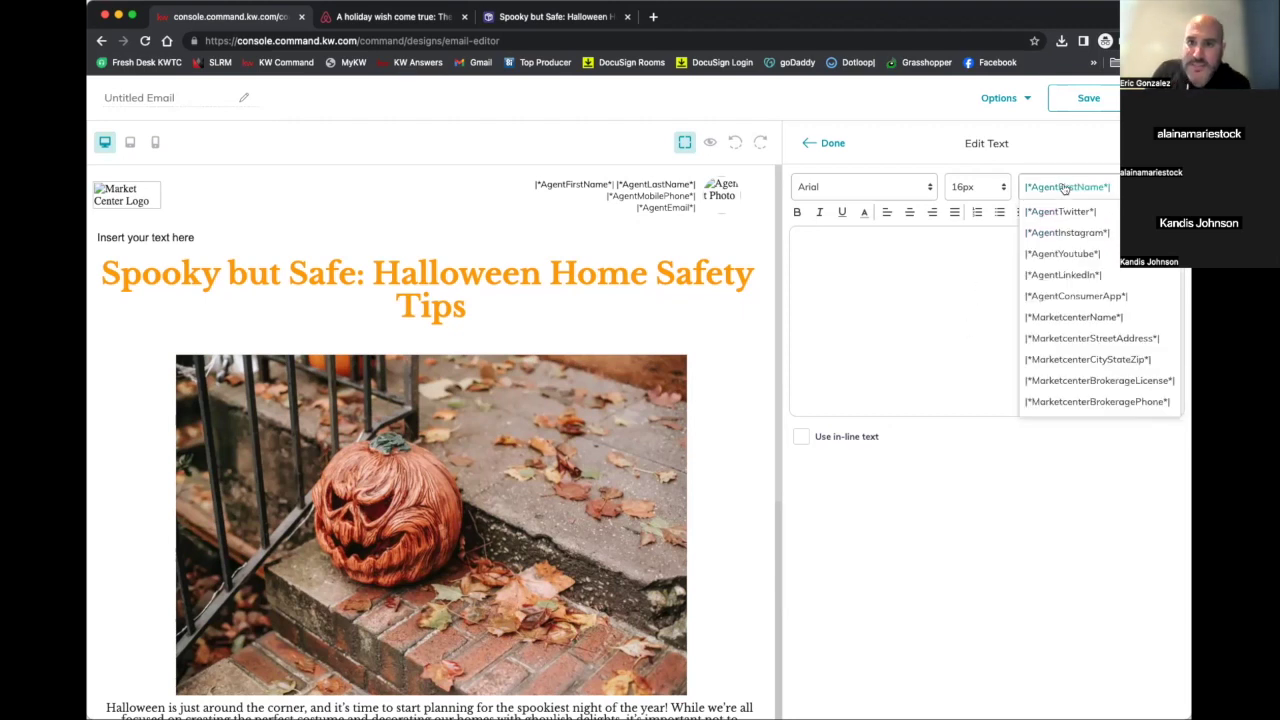
{"action": "left_click", "coordinate": [982, 272]}
{"action": "left_click", "coordinate": [1065, 187]}
{"action": "scroll", "coordinate": [1080, 220], "scroll_direction": "down", "scroll_amount": 3}
{"action": "scroll", "coordinate": [1080, 219], "scroll_direction": "up", "scroll_amount": 2}
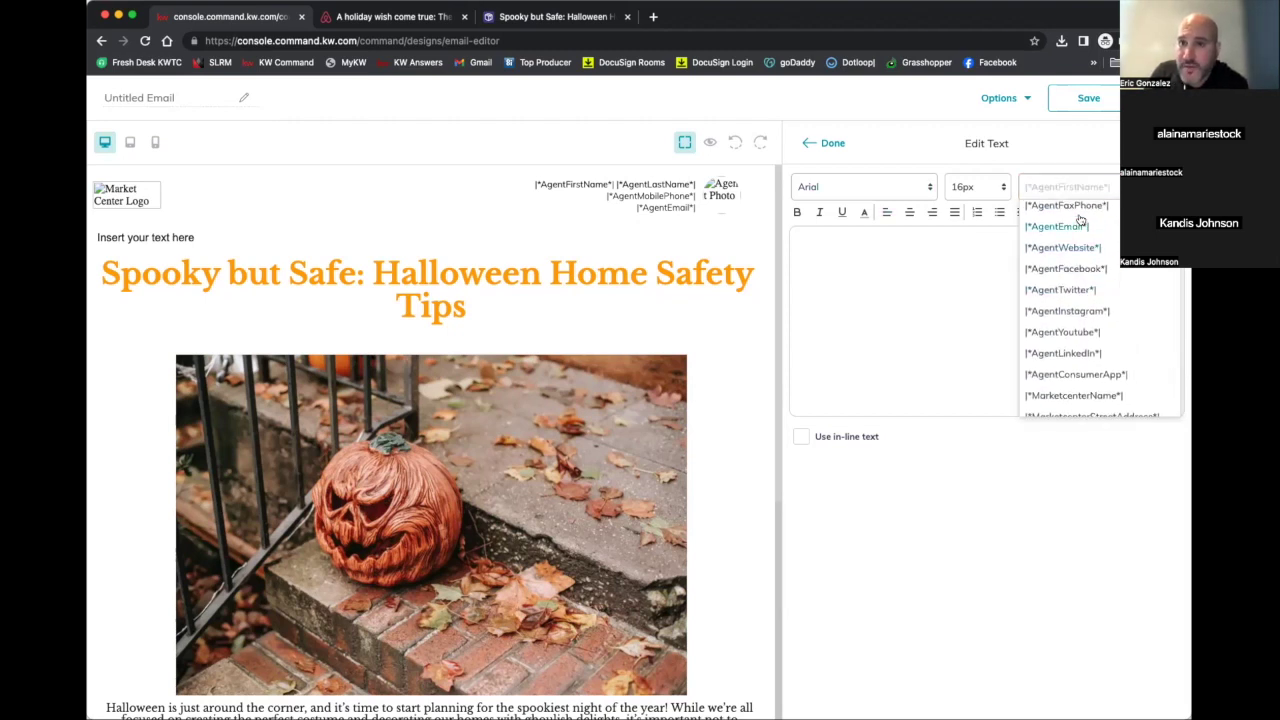
{"action": "scroll", "coordinate": [1080, 219], "scroll_direction": "up", "scroll_amount": 2}
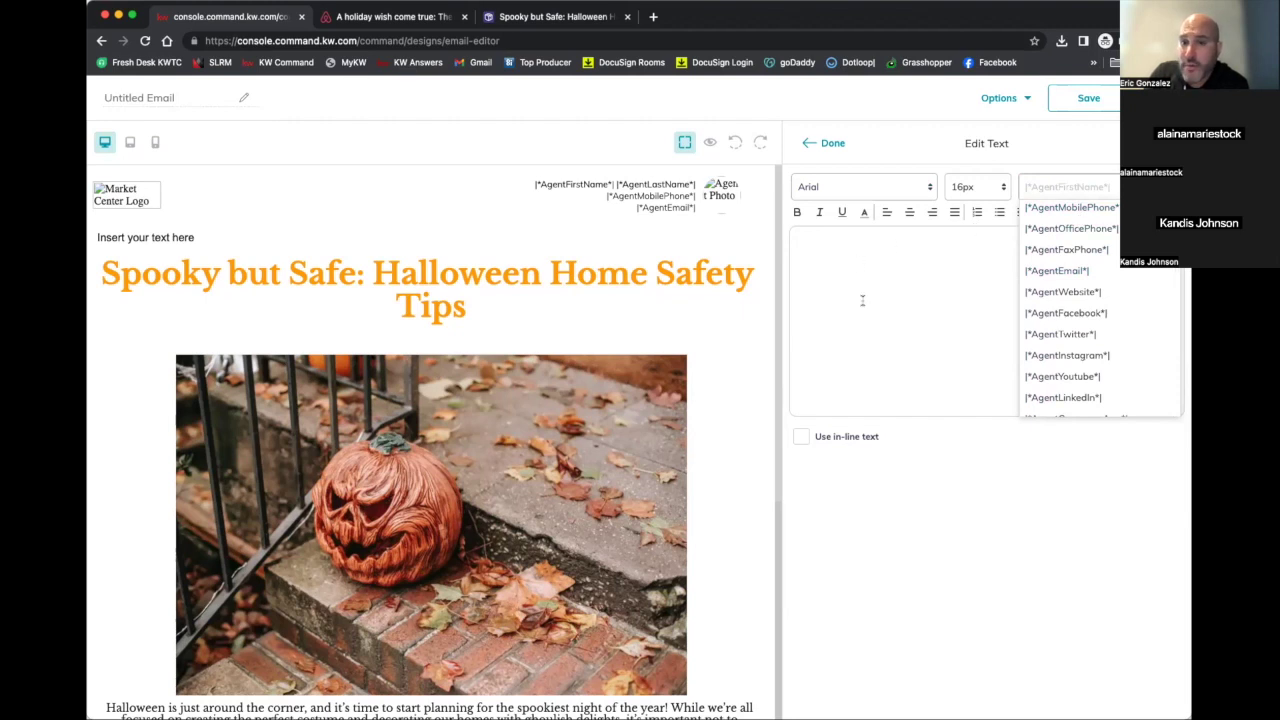
{"action": "scroll", "coordinate": [1115, 317], "scroll_direction": "up", "scroll_amount": 4}
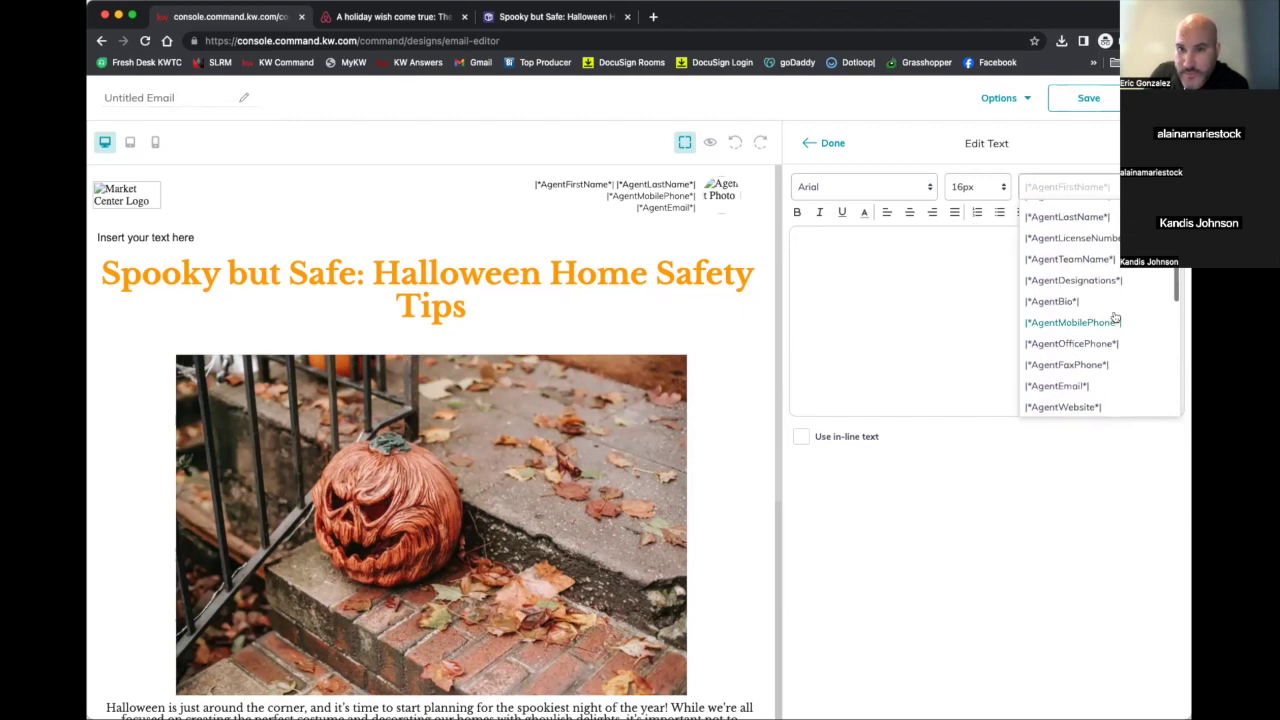
{"action": "left_click", "coordinate": [934, 263]}
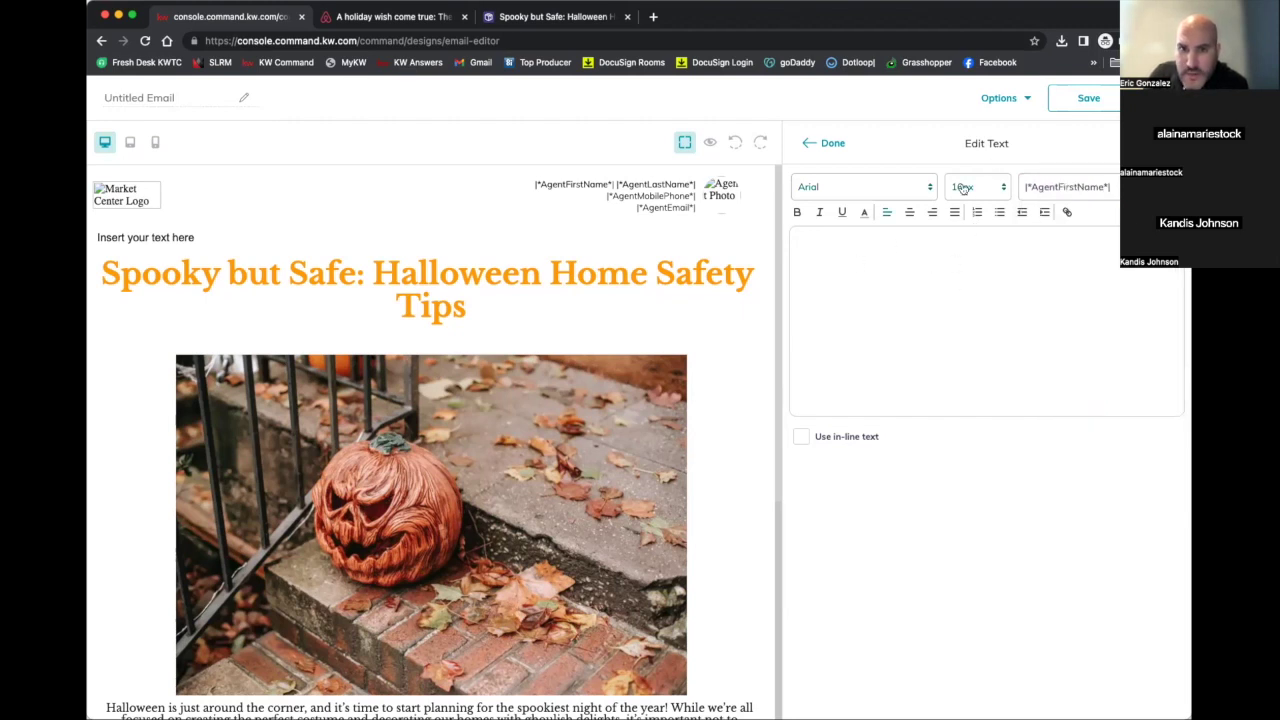
{"action": "mouse_move", "coordinate": [714, 217]}
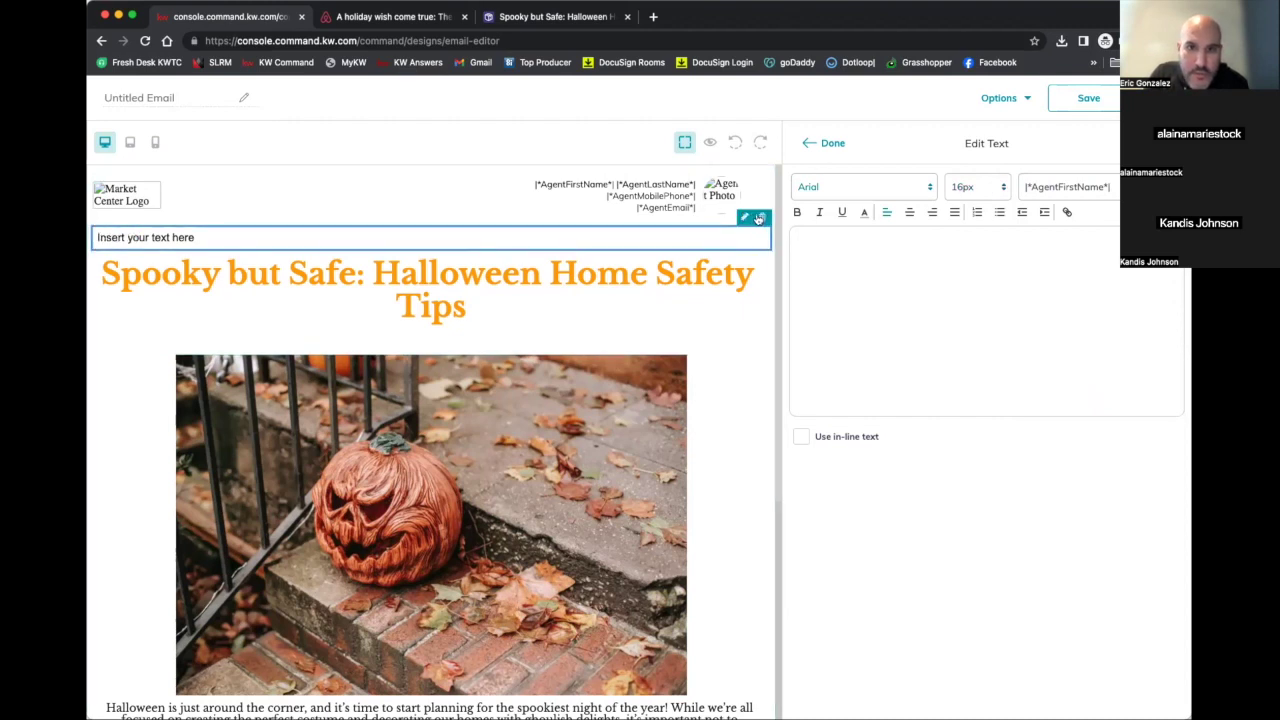
{"action": "left_click", "coordinate": [1066, 187]}
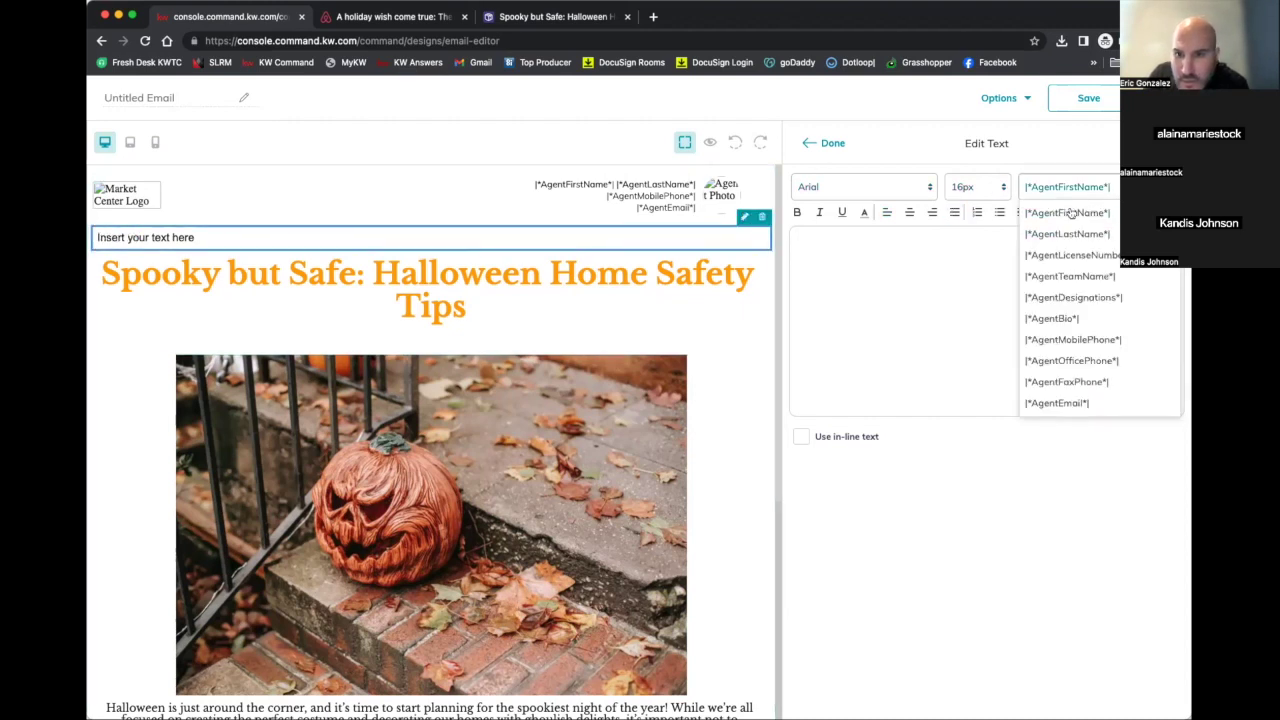
{"action": "scroll", "coordinate": [1088, 275], "scroll_direction": "down", "scroll_amount": 5}
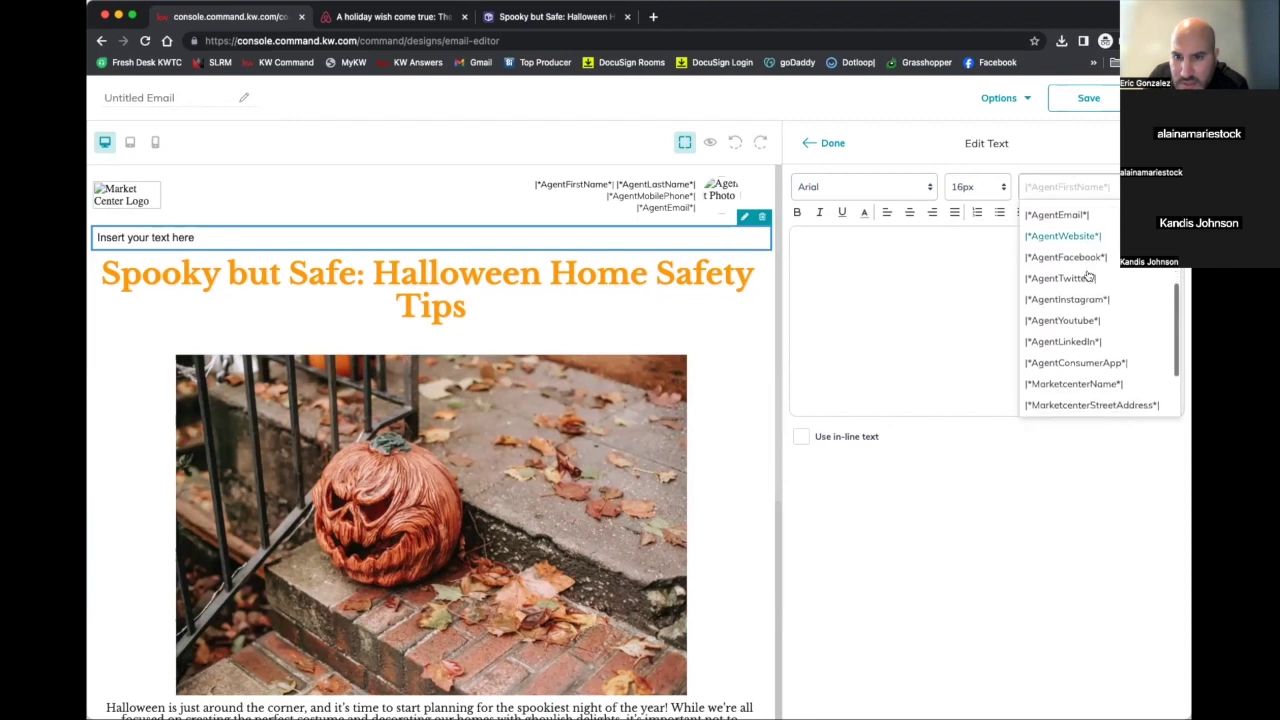
{"action": "scroll", "coordinate": [1088, 275], "scroll_direction": "down", "scroll_amount": 1}
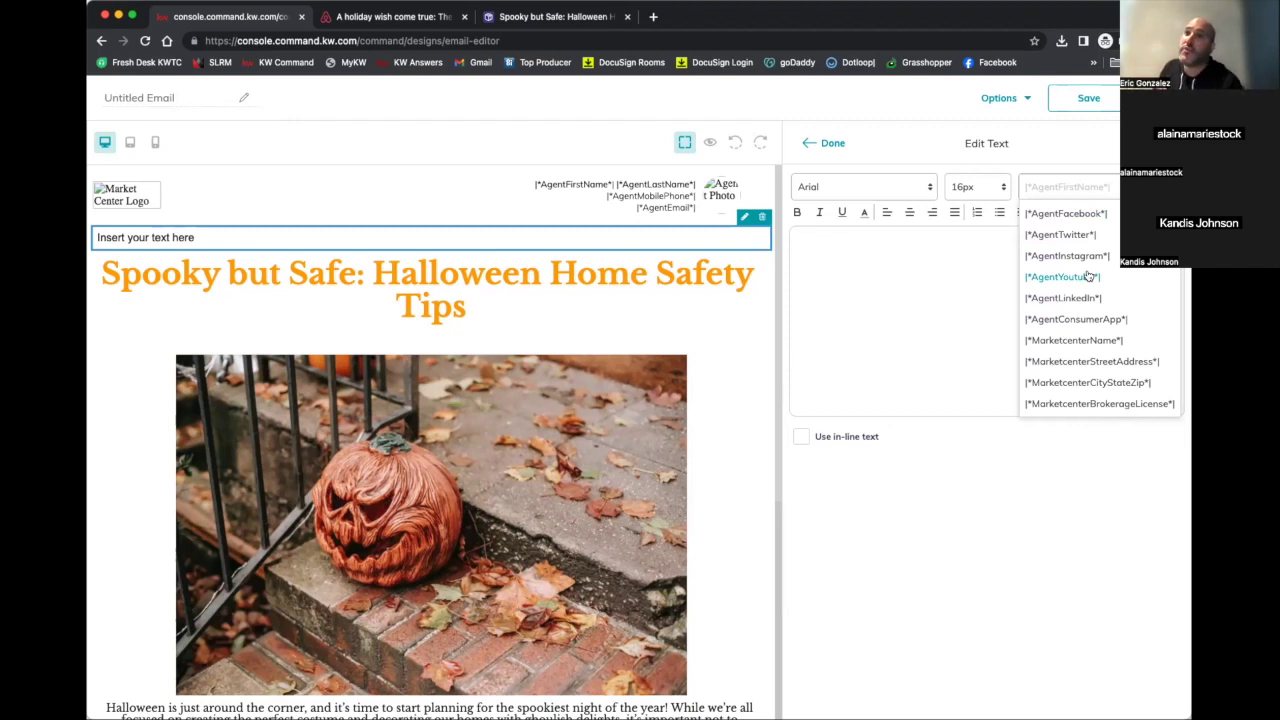
{"action": "left_click", "coordinate": [951, 278]}
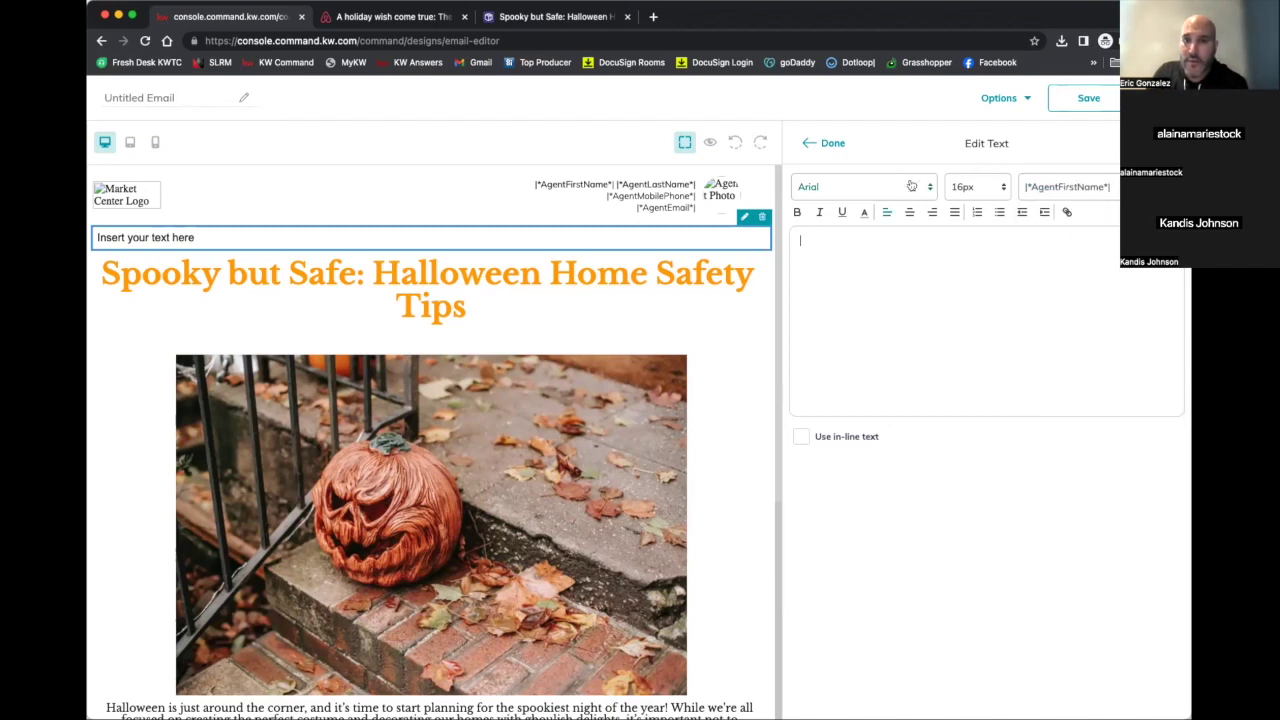
Delete the empty placeholder text block above the orange title
{"action": "left_click", "coordinate": [764, 218]}
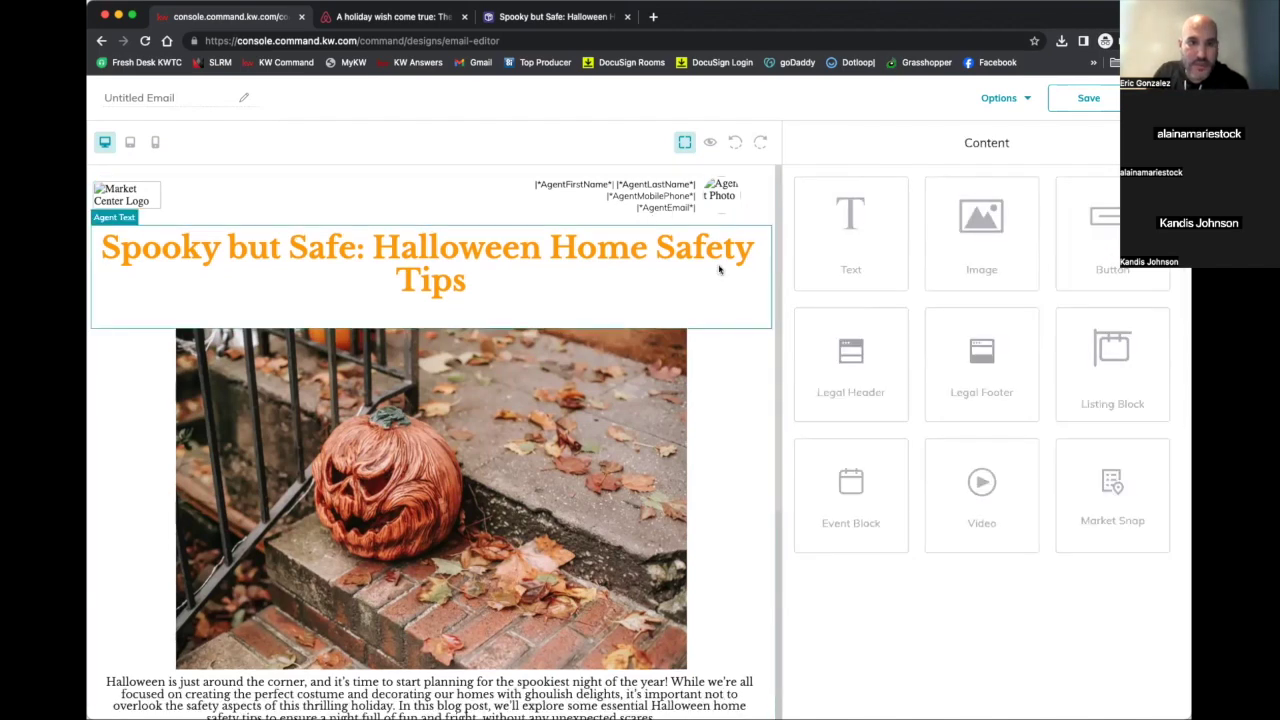
{"action": "scroll", "coordinate": [717, 266], "scroll_direction": "down", "scroll_amount": 3}
{"action": "scroll", "coordinate": [719, 269], "scroll_direction": "down", "scroll_amount": 3}
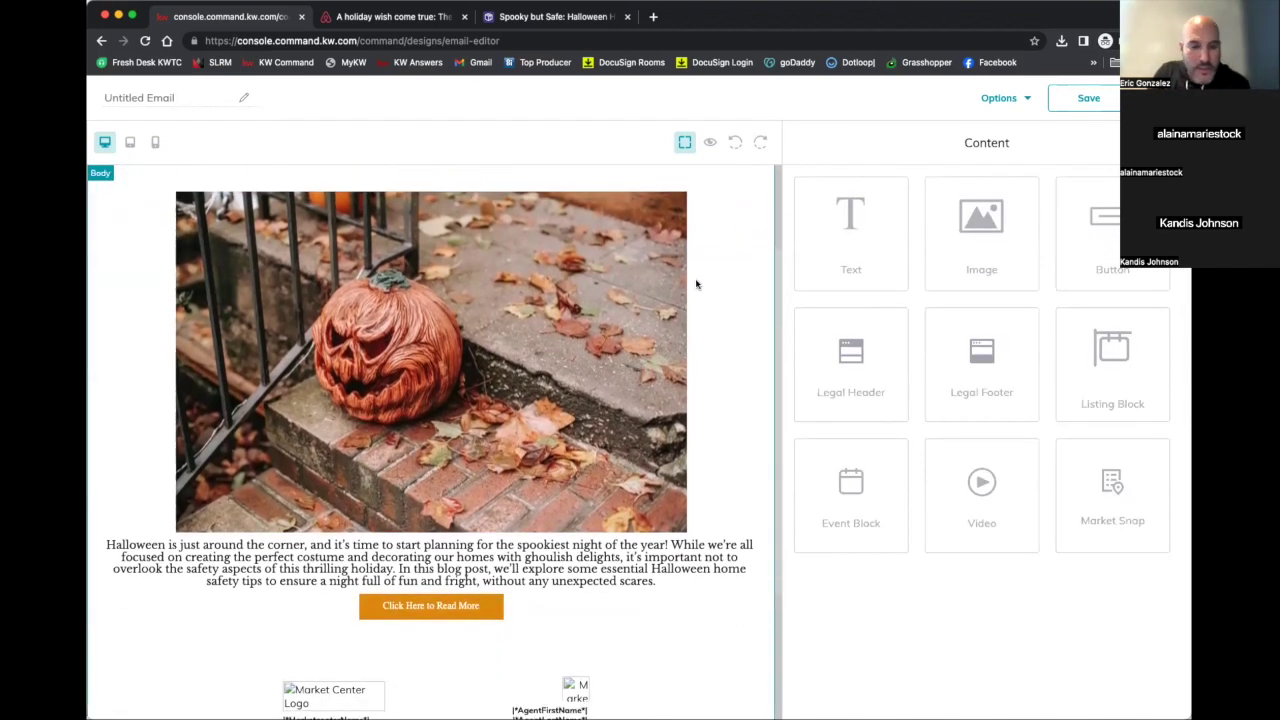
{"action": "scroll", "coordinate": [657, 394], "scroll_direction": "down", "scroll_amount": 1}
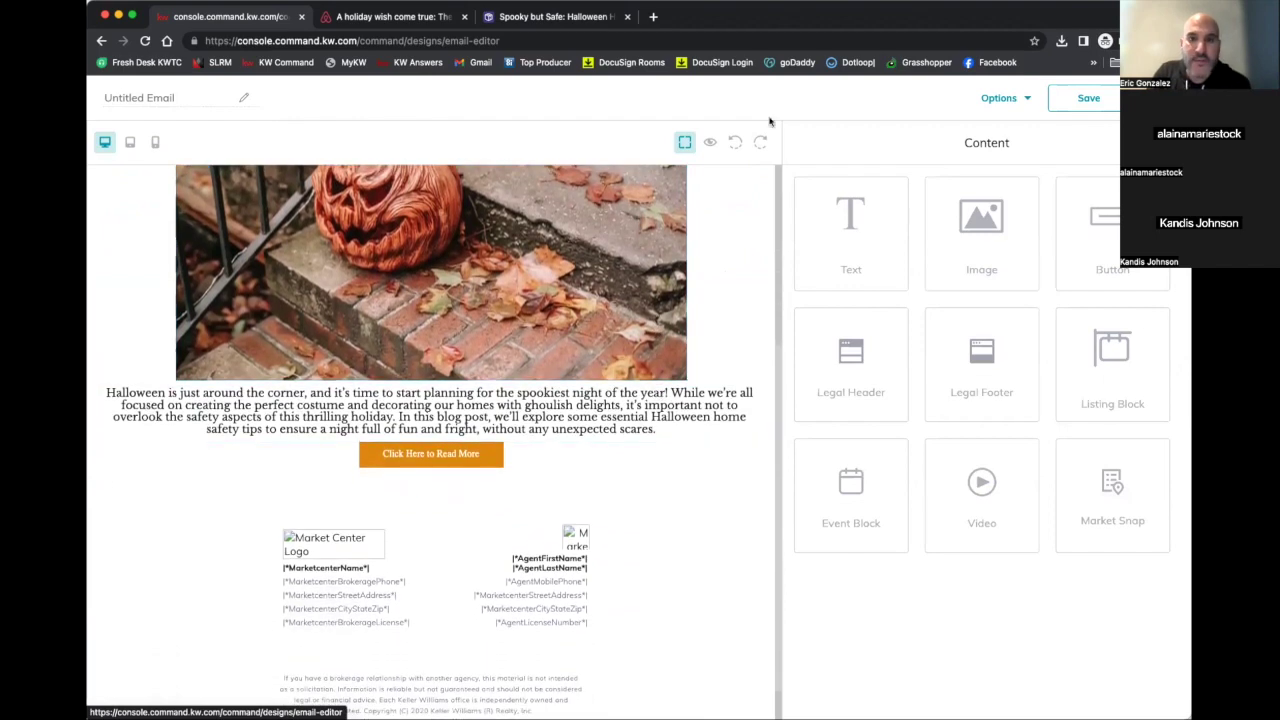
Preview the whole Halloween email and scroll through it
{"action": "left_click", "coordinate": [1003, 97]}
{"action": "left_click", "coordinate": [1007, 138]}
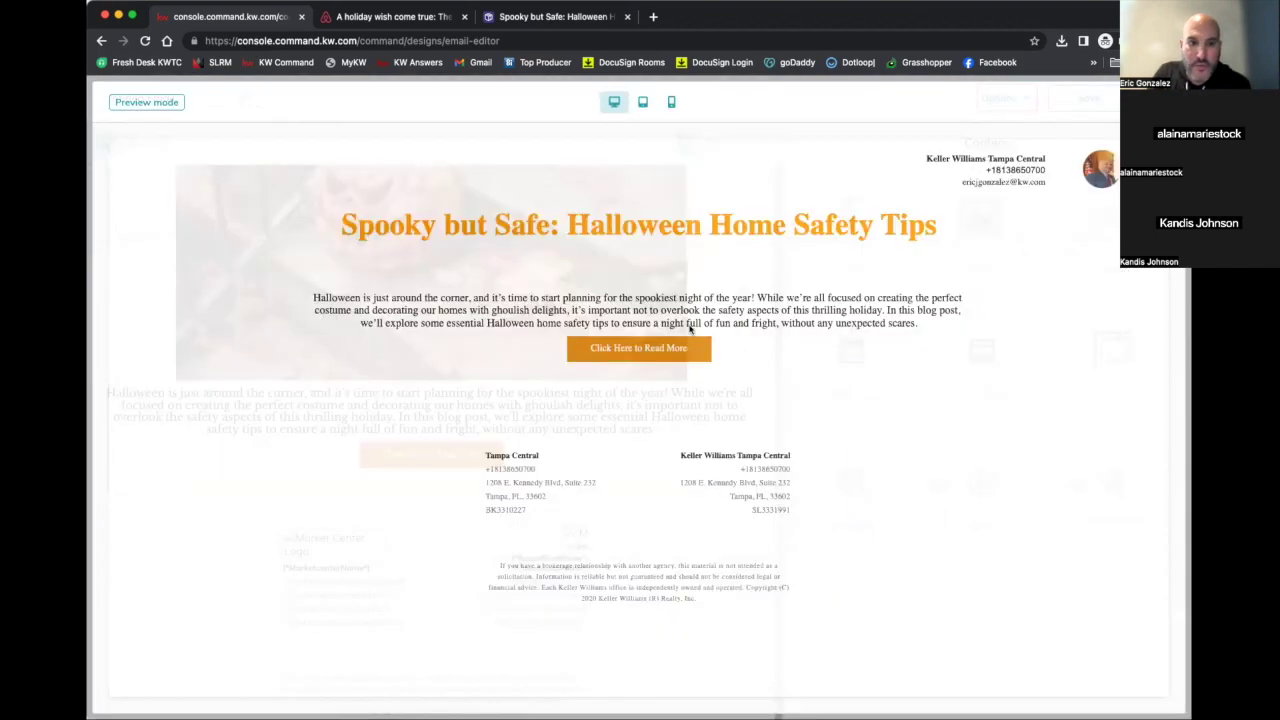
{"action": "scroll", "coordinate": [684, 305], "scroll_direction": "down", "scroll_amount": 2}
{"action": "scroll", "coordinate": [683, 301], "scroll_direction": "down", "scroll_amount": 4}
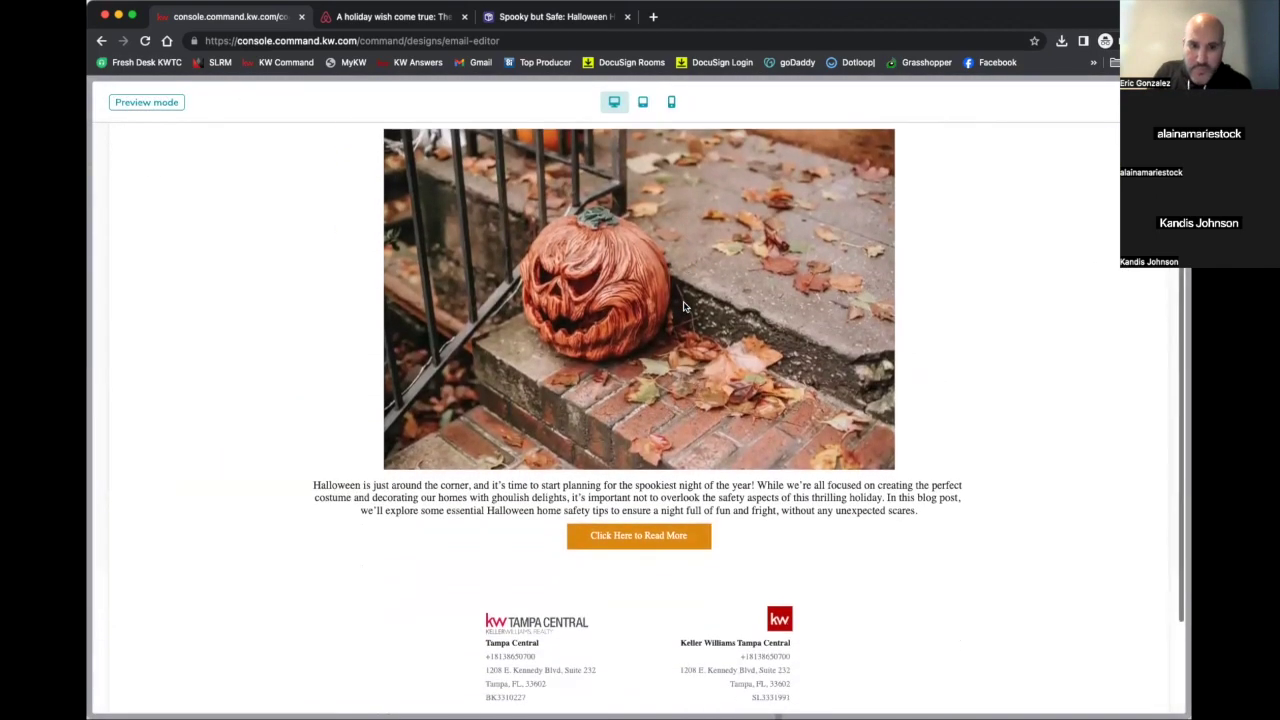
{"action": "scroll", "coordinate": [683, 301], "scroll_direction": "up", "scroll_amount": 6}
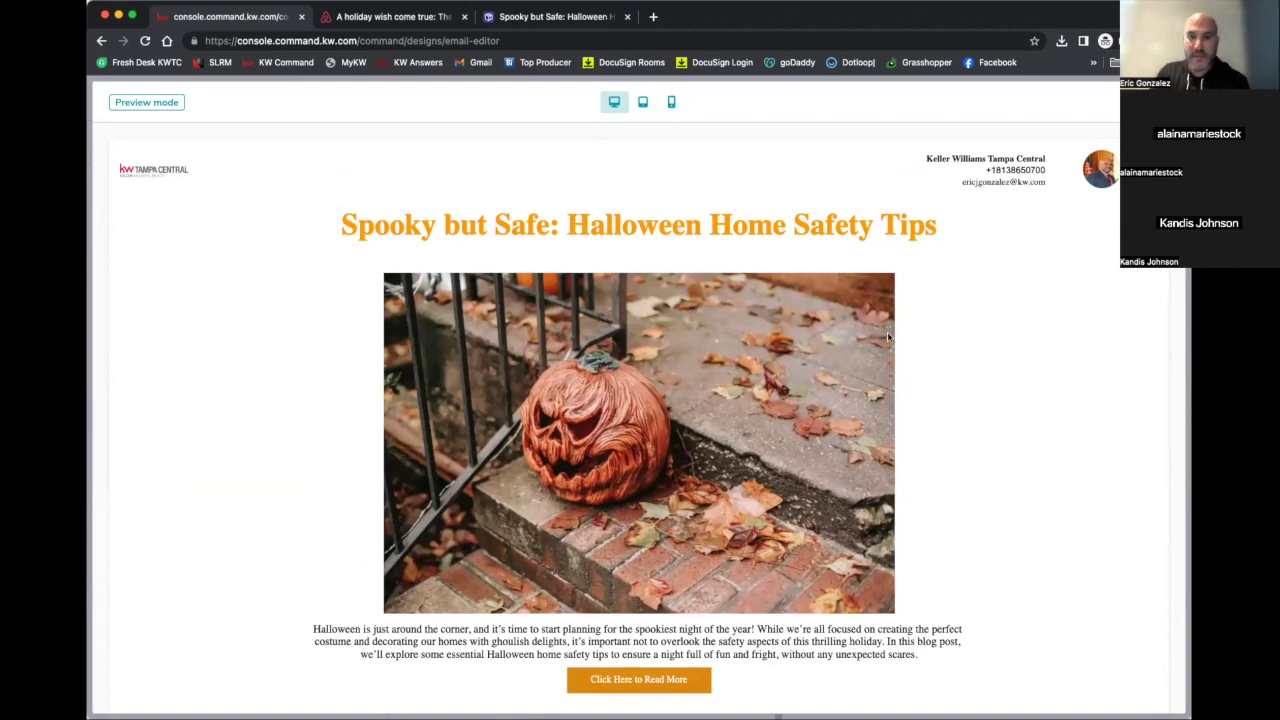
Leave the preview and set the intro paragraph's font size to 22px
{"action": "key", "text": "Escape"}
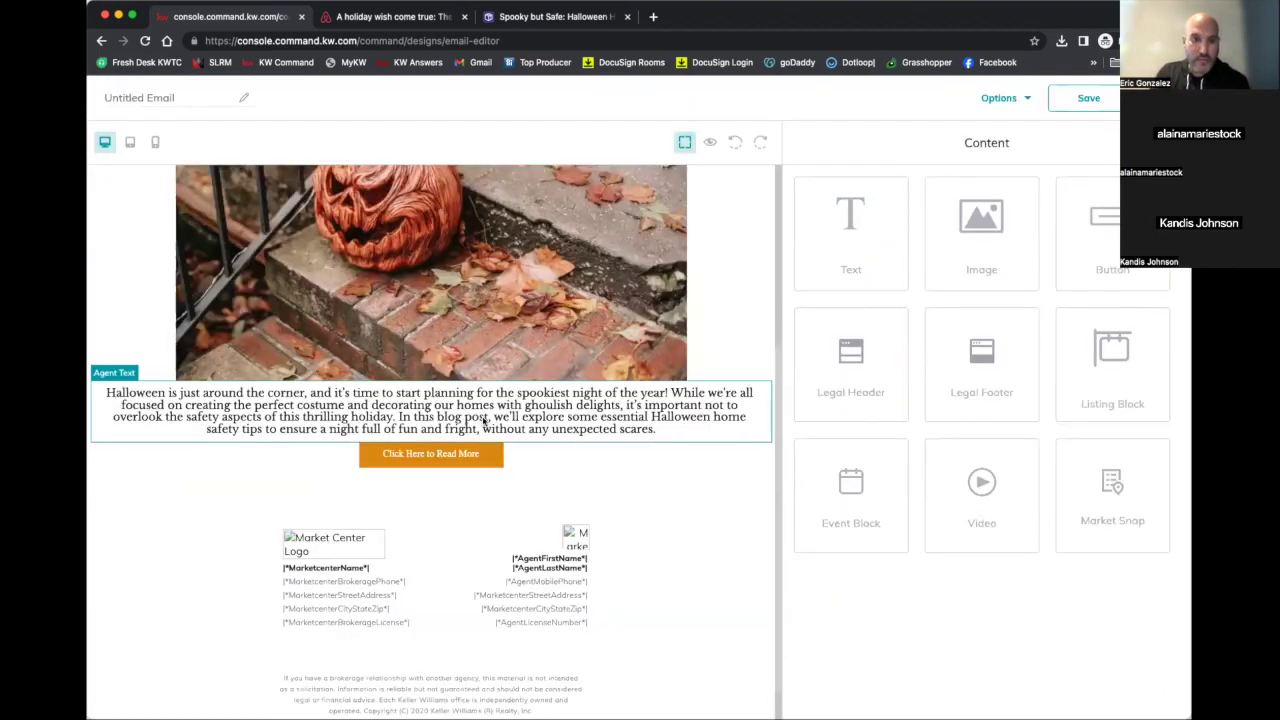
{"action": "left_click", "coordinate": [743, 372]}
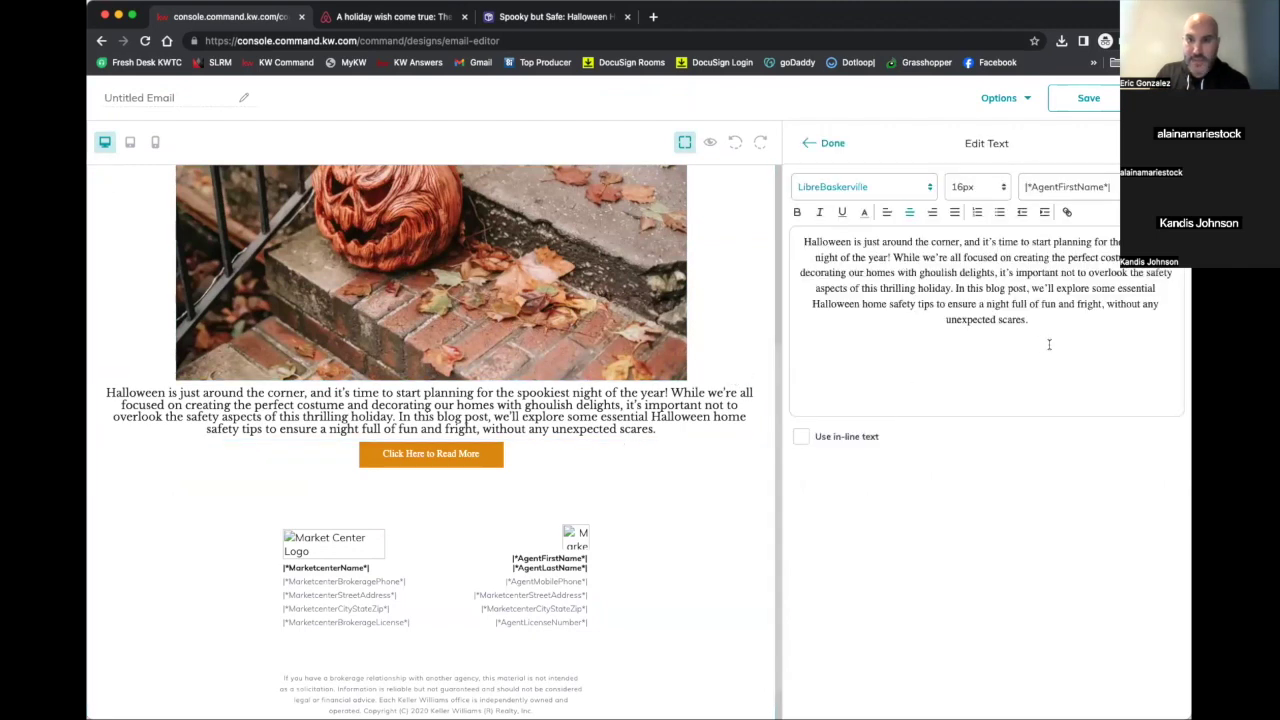
{"action": "left_click_drag", "start_coordinate": [1050, 322], "coordinate": [810, 240]}
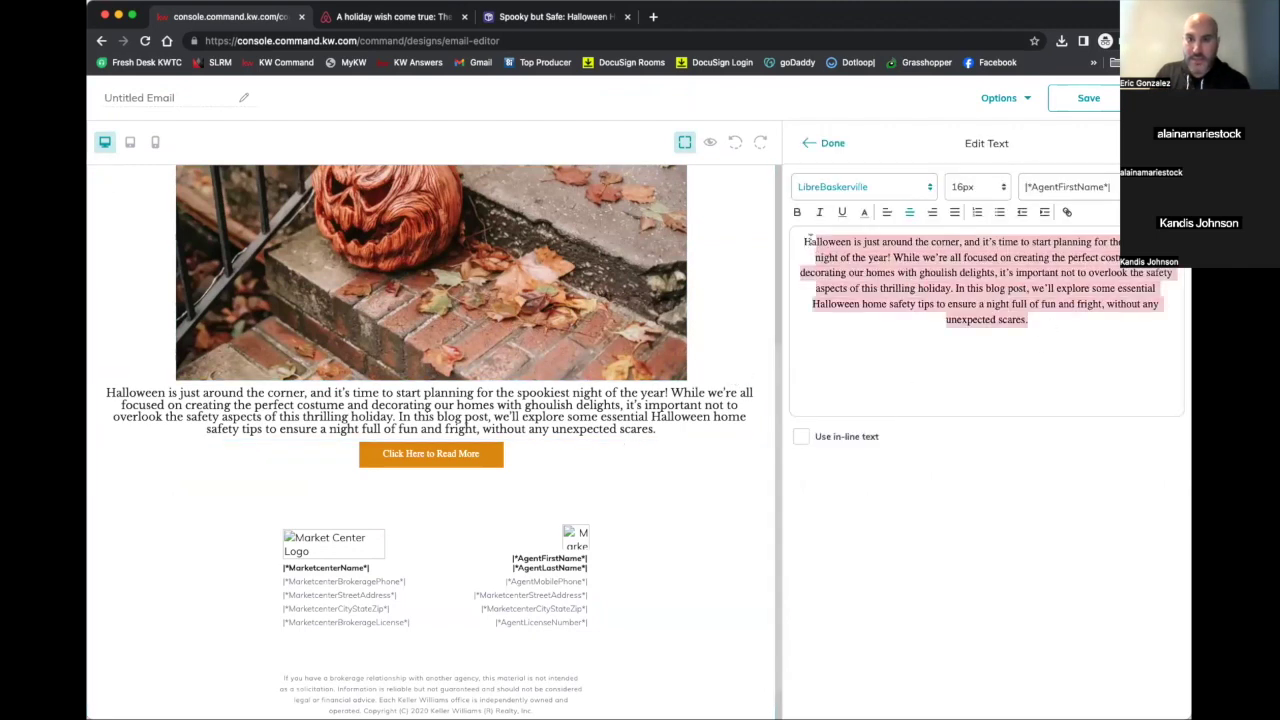
{"action": "left_click", "coordinate": [1003, 186]}
{"action": "left_click_drag", "start_coordinate": [1028, 320], "coordinate": [788, 250]}
{"action": "left_click", "coordinate": [976, 184]}
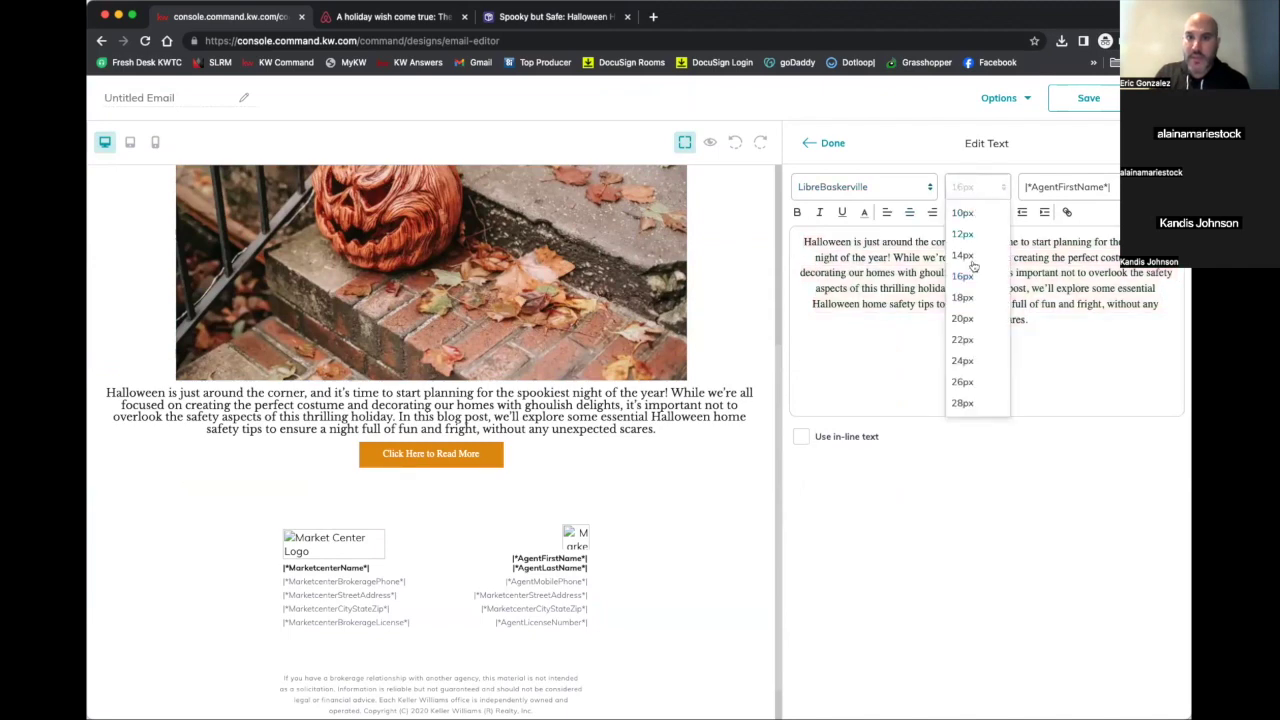
{"action": "left_click", "coordinate": [970, 336]}
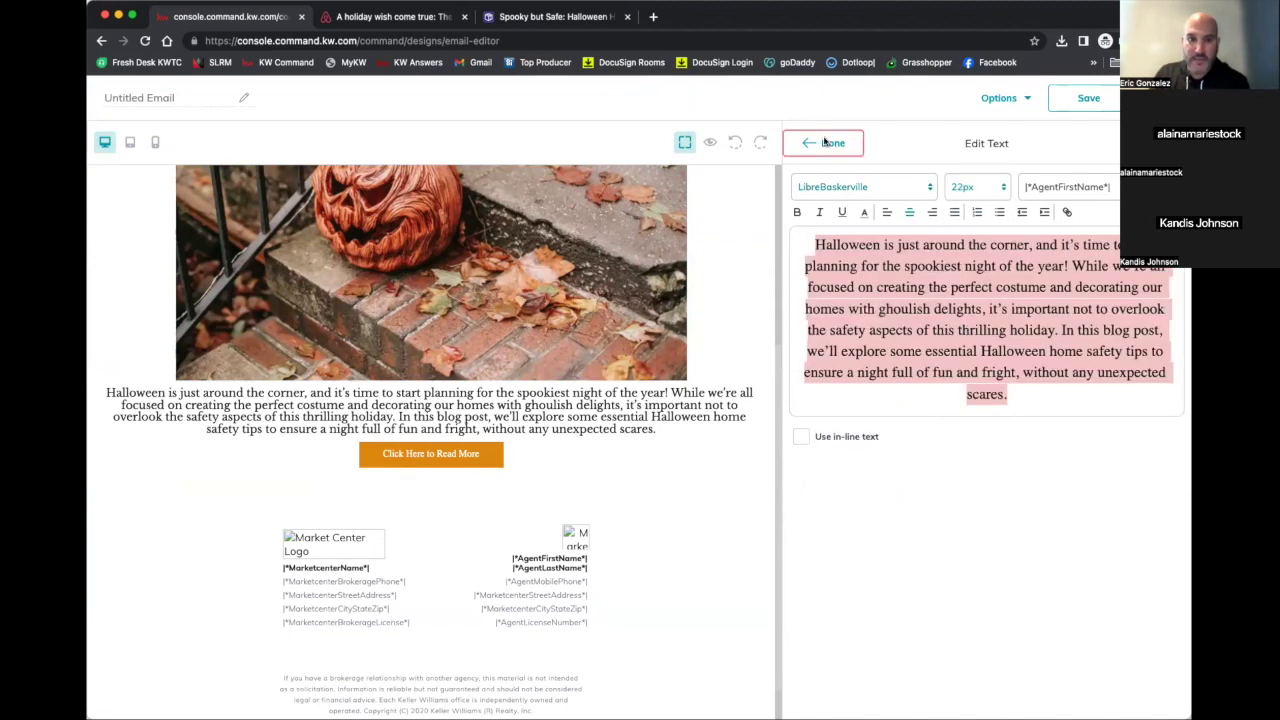
{"action": "left_click", "coordinate": [830, 143]}
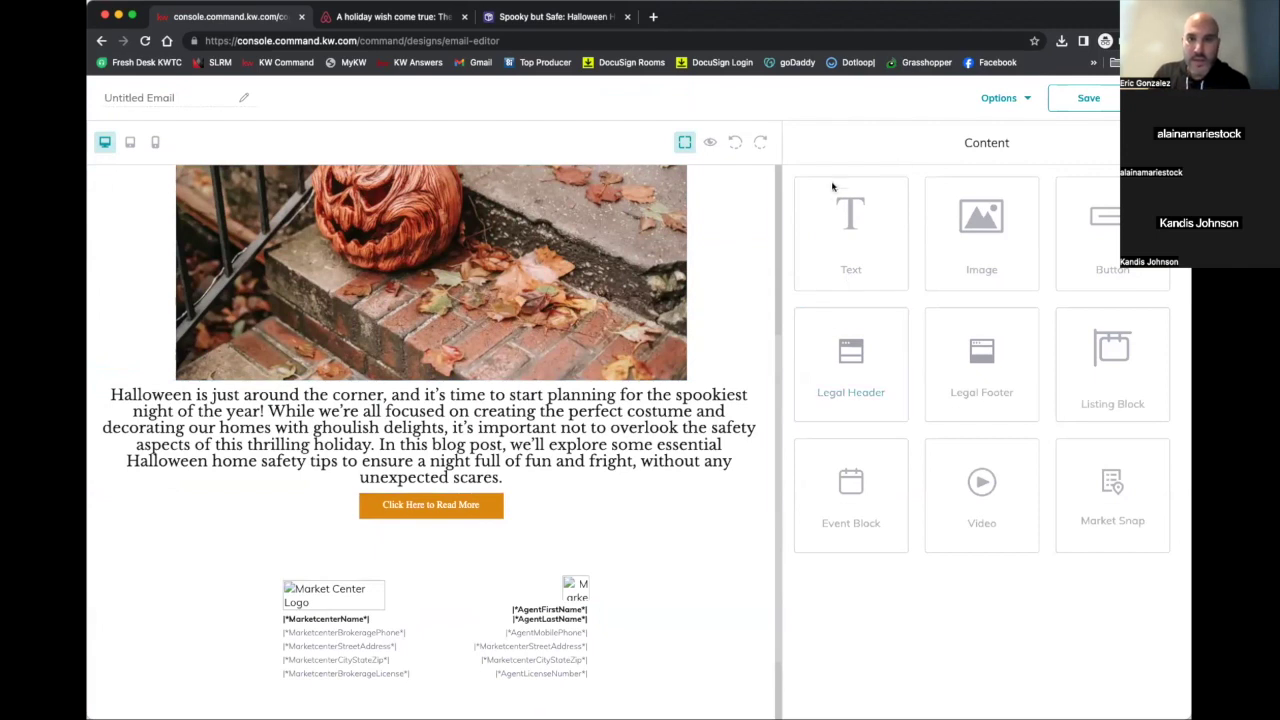
Reduce the intro paragraph's font size to 20px
{"action": "left_click", "coordinate": [668, 420]}
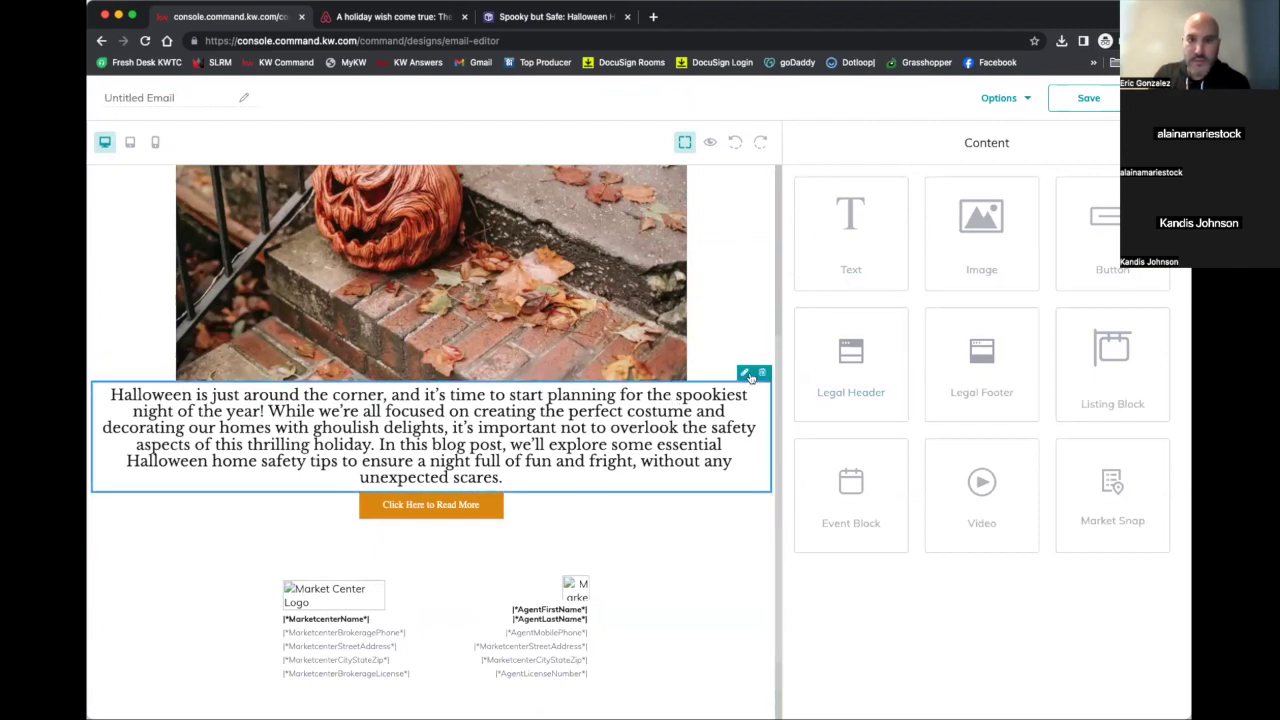
{"action": "left_click", "coordinate": [744, 372]}
{"action": "left_click_drag", "start_coordinate": [814, 244], "coordinate": [1036, 383]}
{"action": "left_click", "coordinate": [975, 187]}
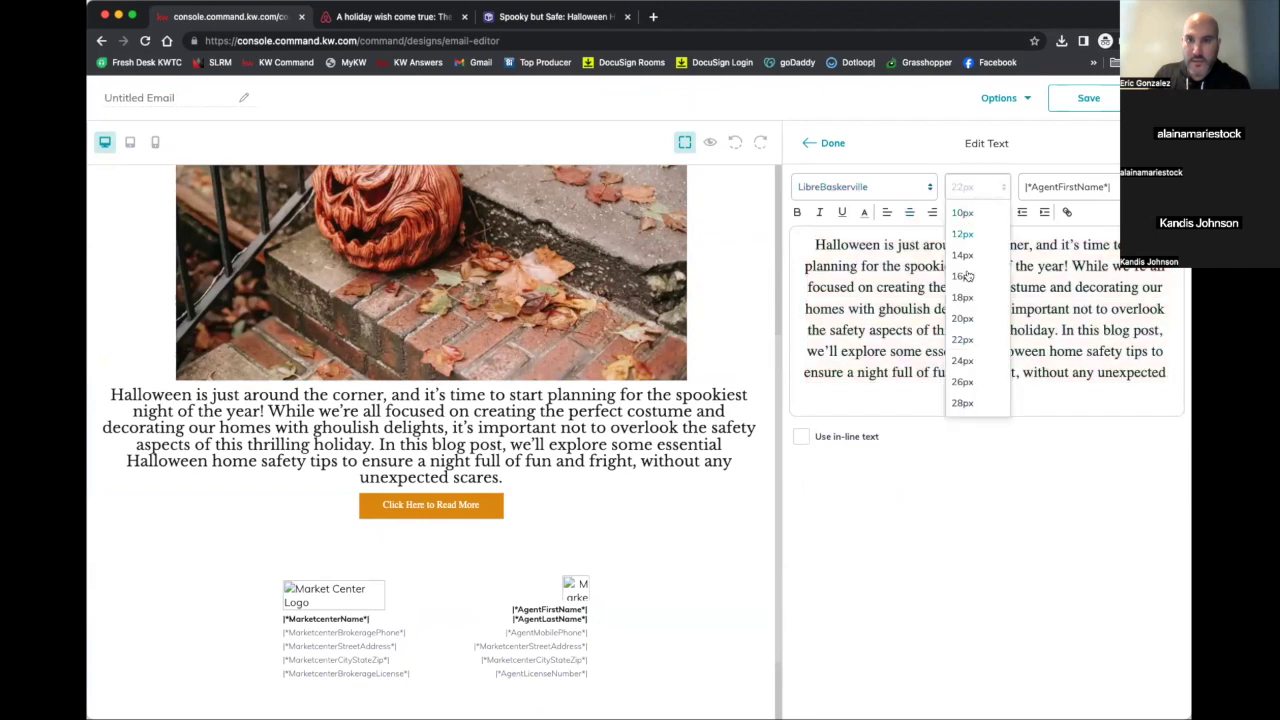
{"action": "left_click", "coordinate": [967, 317]}
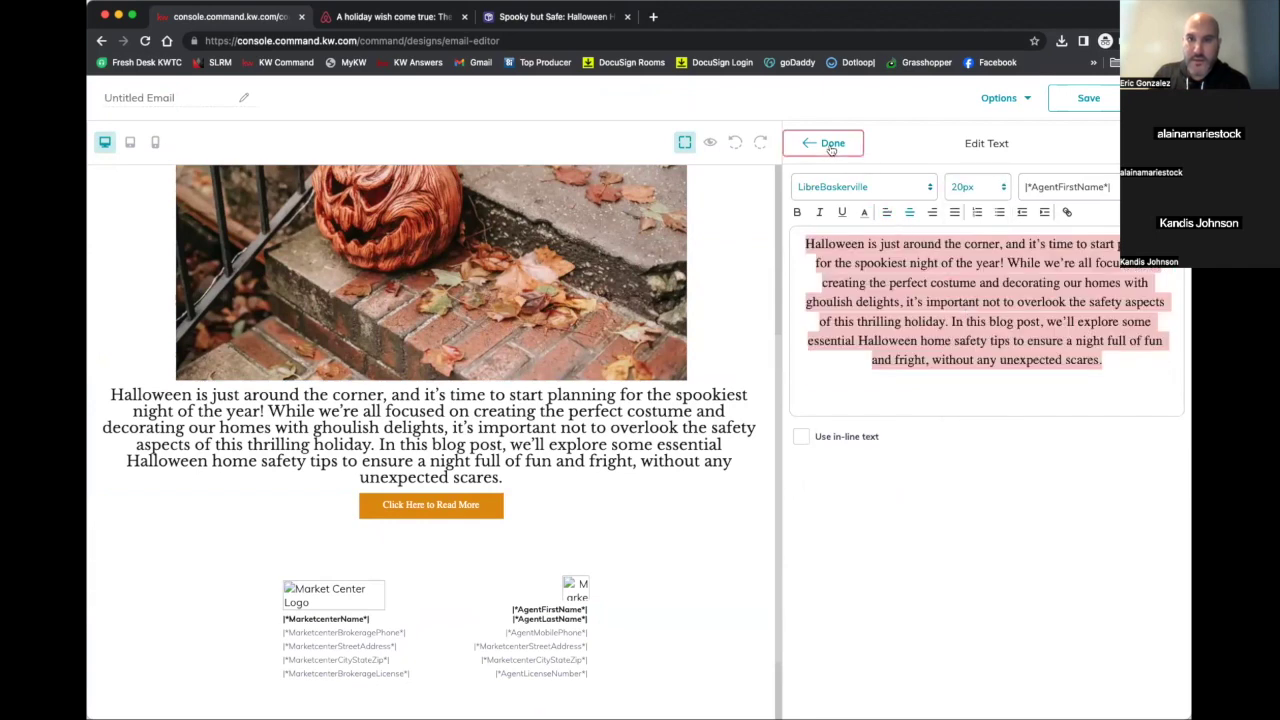
{"action": "left_click", "coordinate": [826, 143]}
{"action": "scroll", "coordinate": [626, 508], "scroll_direction": "up", "scroll_amount": 3}
{"action": "left_click", "coordinate": [998, 97]}
{"action": "left_click", "coordinate": [1005, 139]}
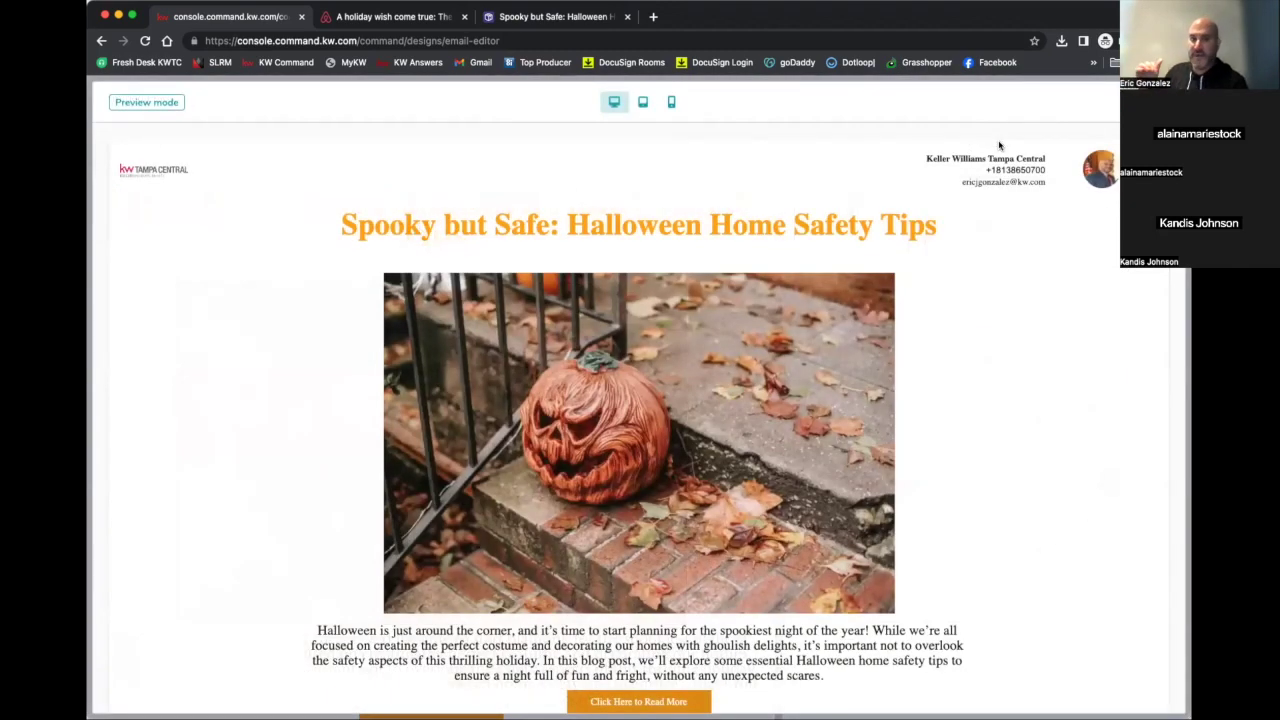
{"action": "scroll", "coordinate": [998, 146], "scroll_direction": "down", "scroll_amount": 1}
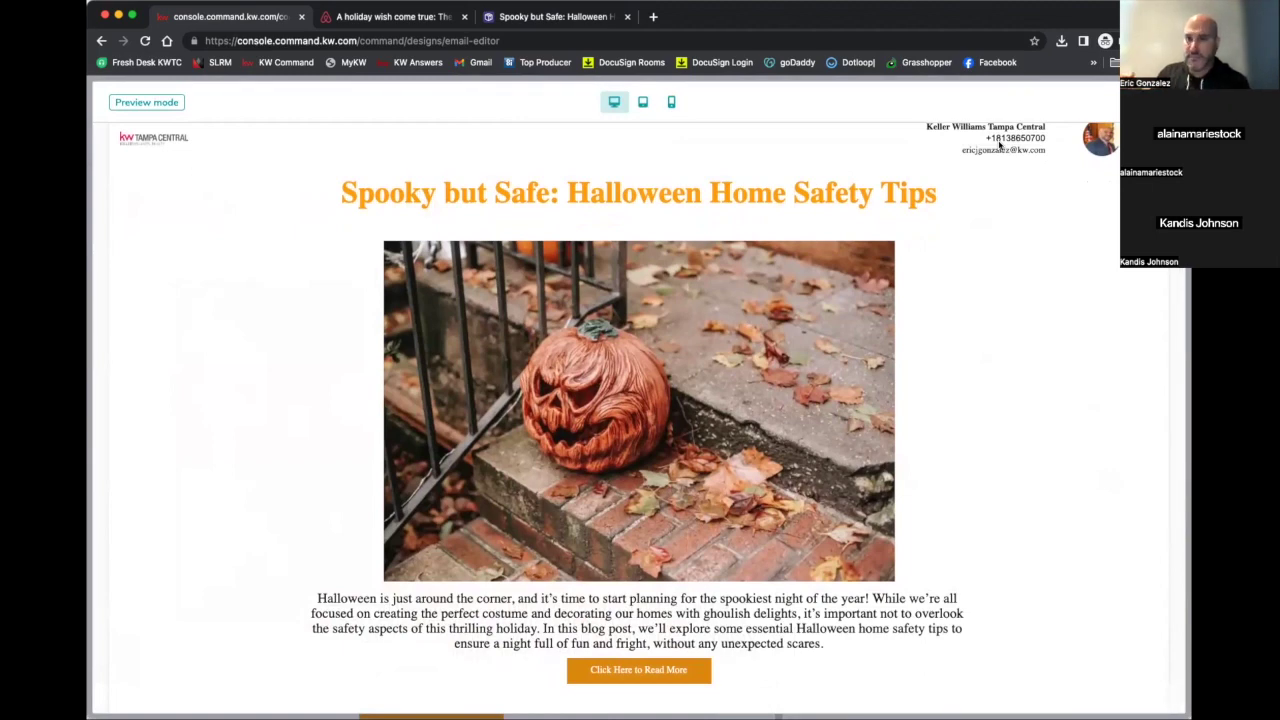
{"action": "scroll", "coordinate": [998, 146], "scroll_direction": "down", "scroll_amount": 3}
{"action": "scroll", "coordinate": [948, 236], "scroll_direction": "up", "scroll_amount": 4}
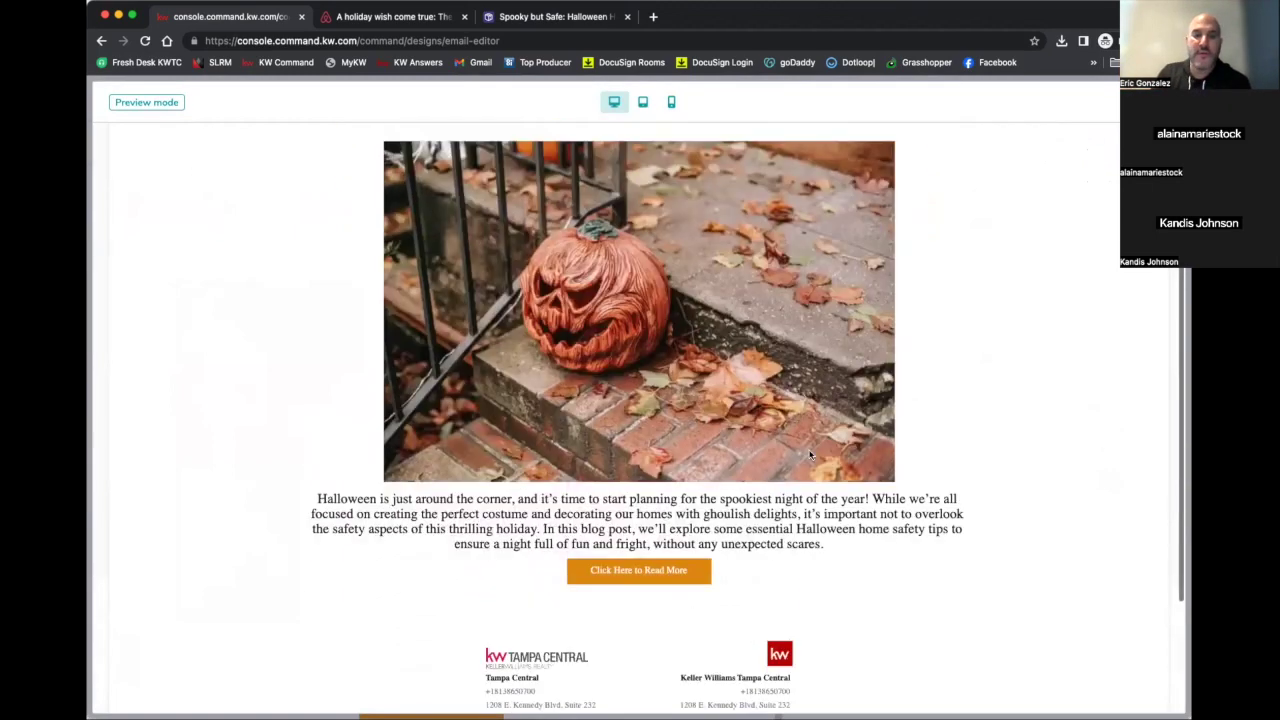
{"action": "key", "text": "Escape"}
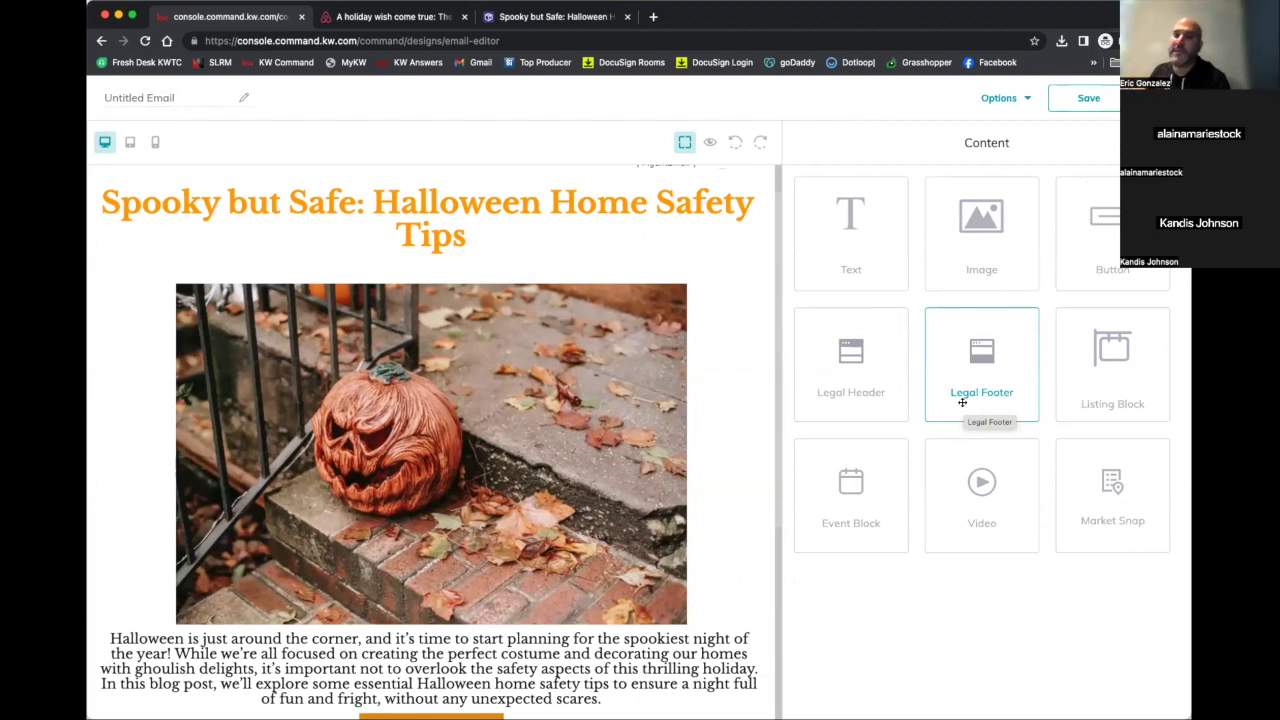
Add a Listing Block below the Read More button and open its listing picker
{"action": "scroll", "coordinate": [676, 450], "scroll_direction": "down", "scroll_amount": 3}
{"action": "scroll", "coordinate": [676, 450], "scroll_direction": "down", "scroll_amount": 2}
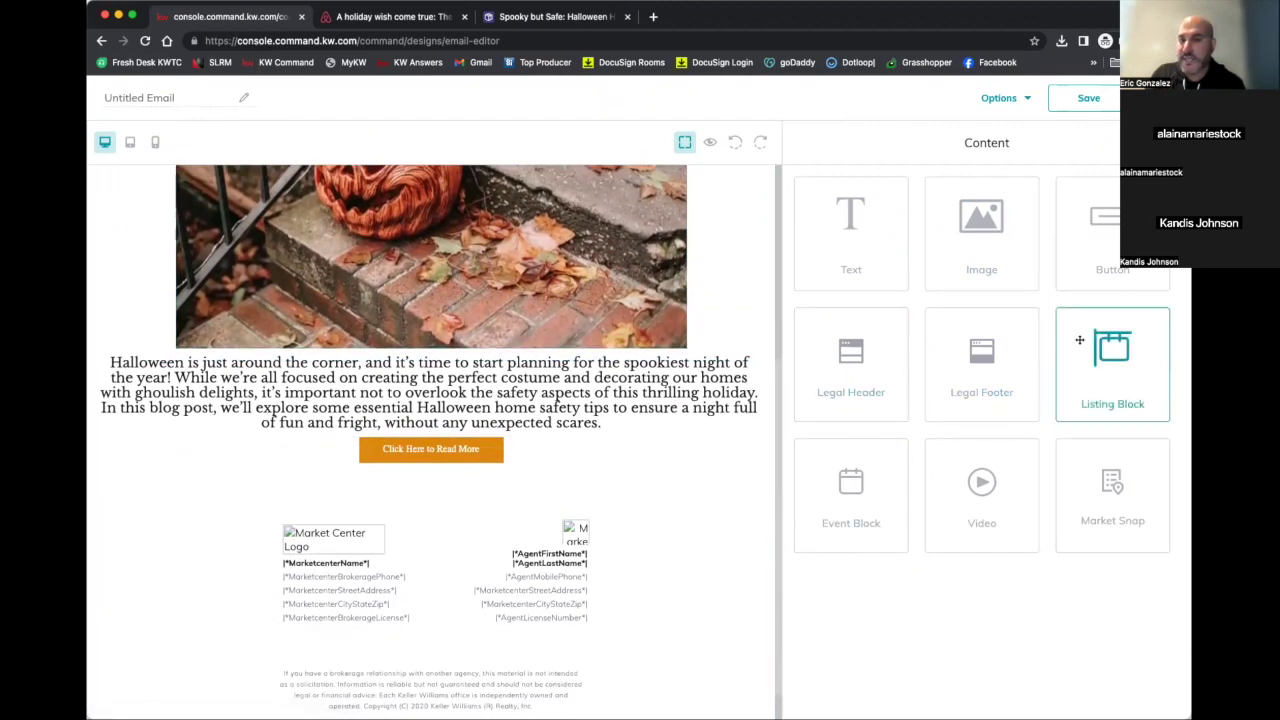
{"action": "left_click_drag", "start_coordinate": [1105, 345], "coordinate": [660, 470]}
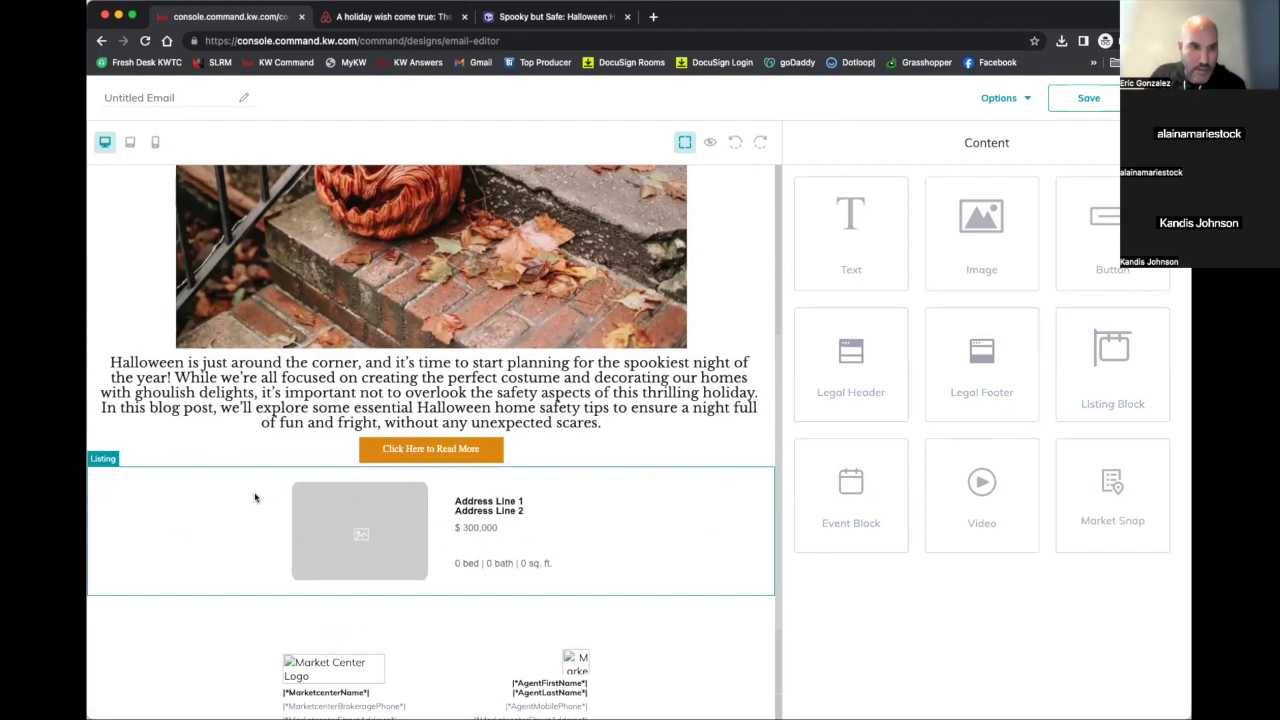
{"action": "left_click", "coordinate": [544, 518]}
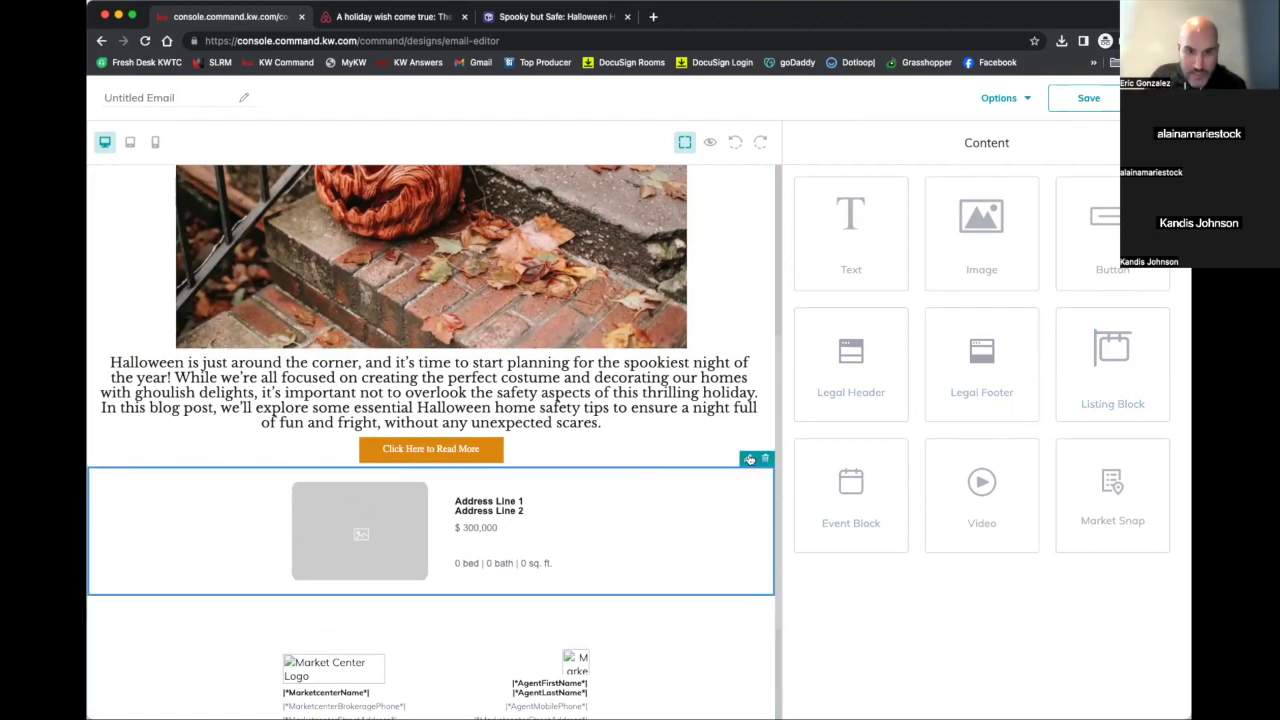
{"action": "left_click", "coordinate": [748, 458]}
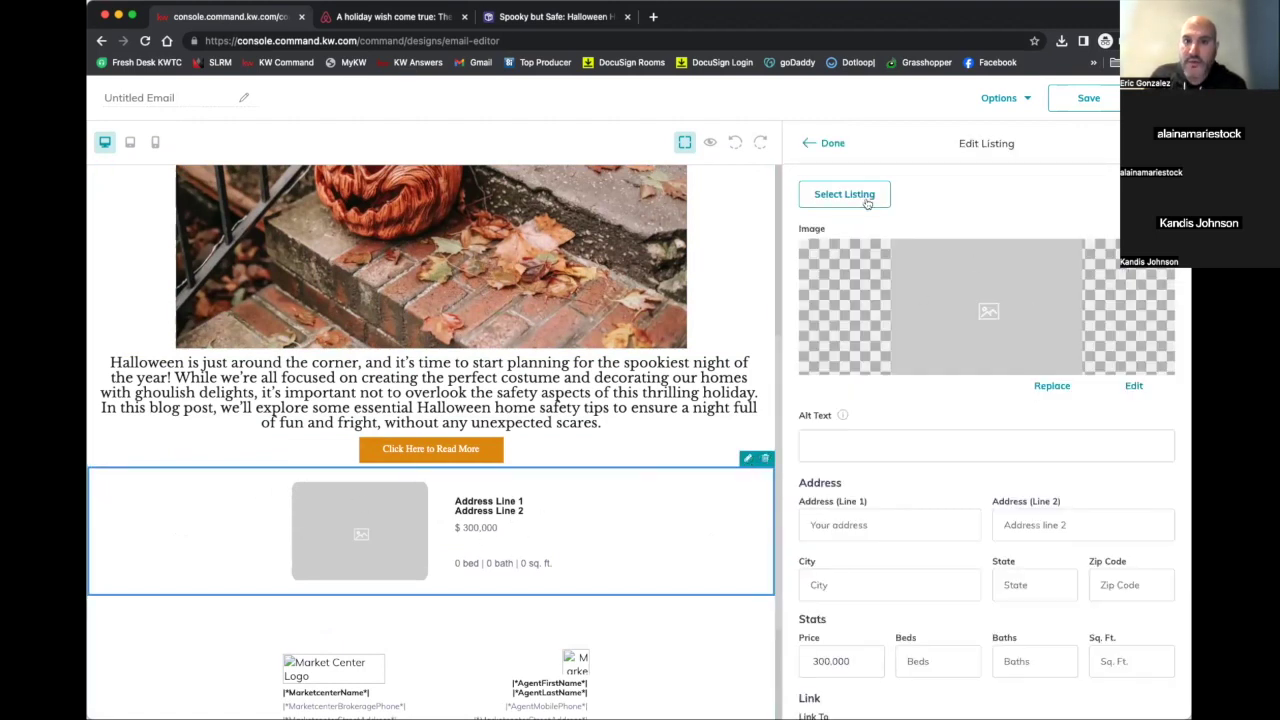
{"action": "left_click", "coordinate": [858, 199]}
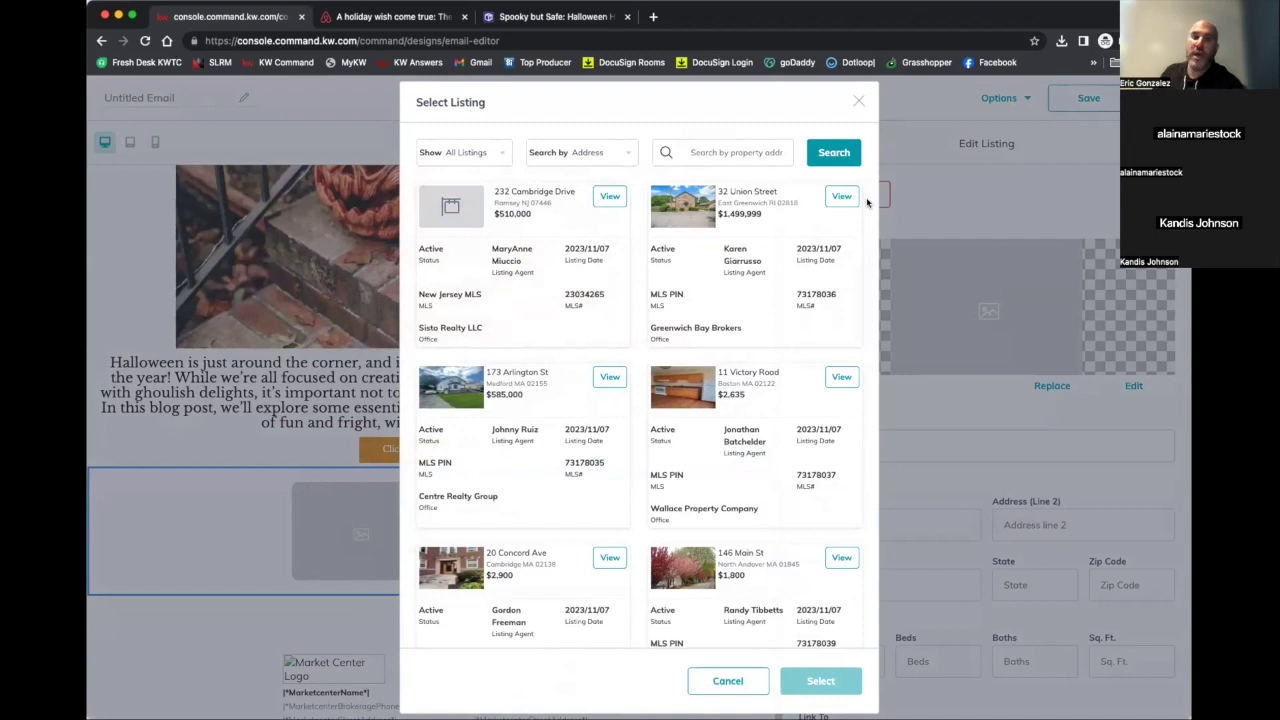
Fill the listing block with the $1,499,999 Union Street property using its first photo
{"action": "left_click", "coordinate": [840, 197]}
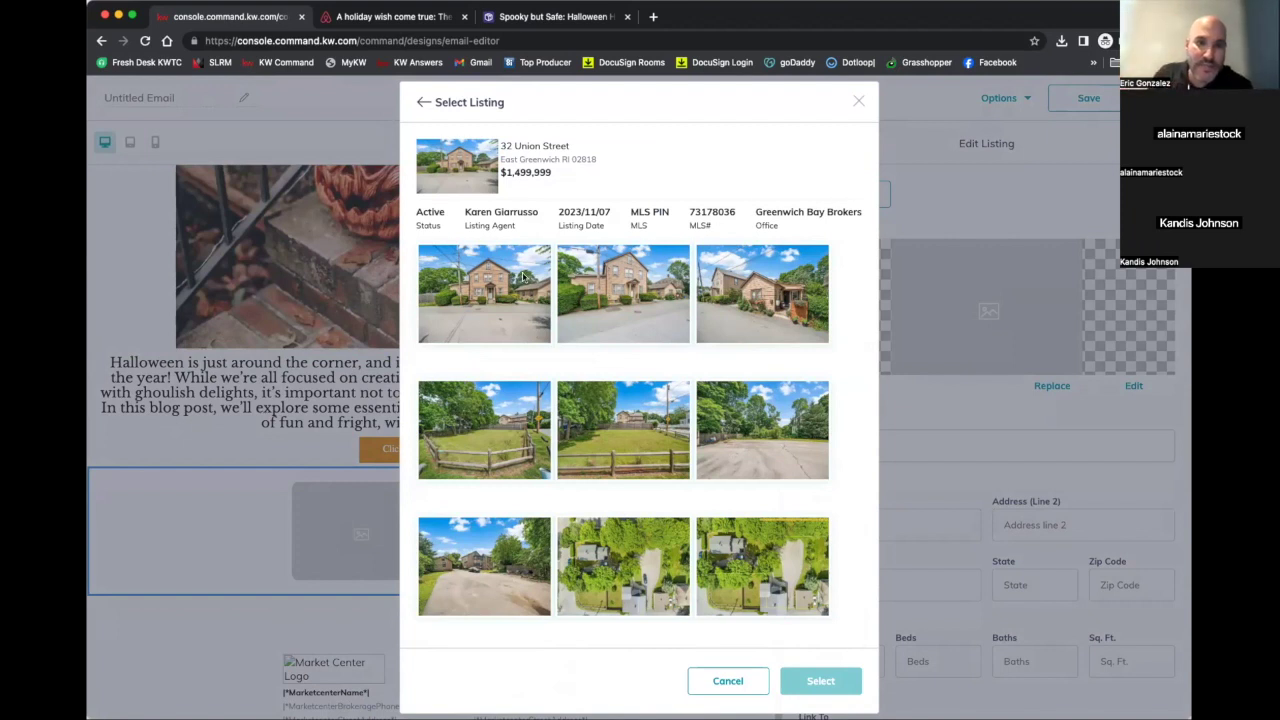
{"action": "left_click", "coordinate": [525, 277]}
{"action": "left_click", "coordinate": [828, 682]}
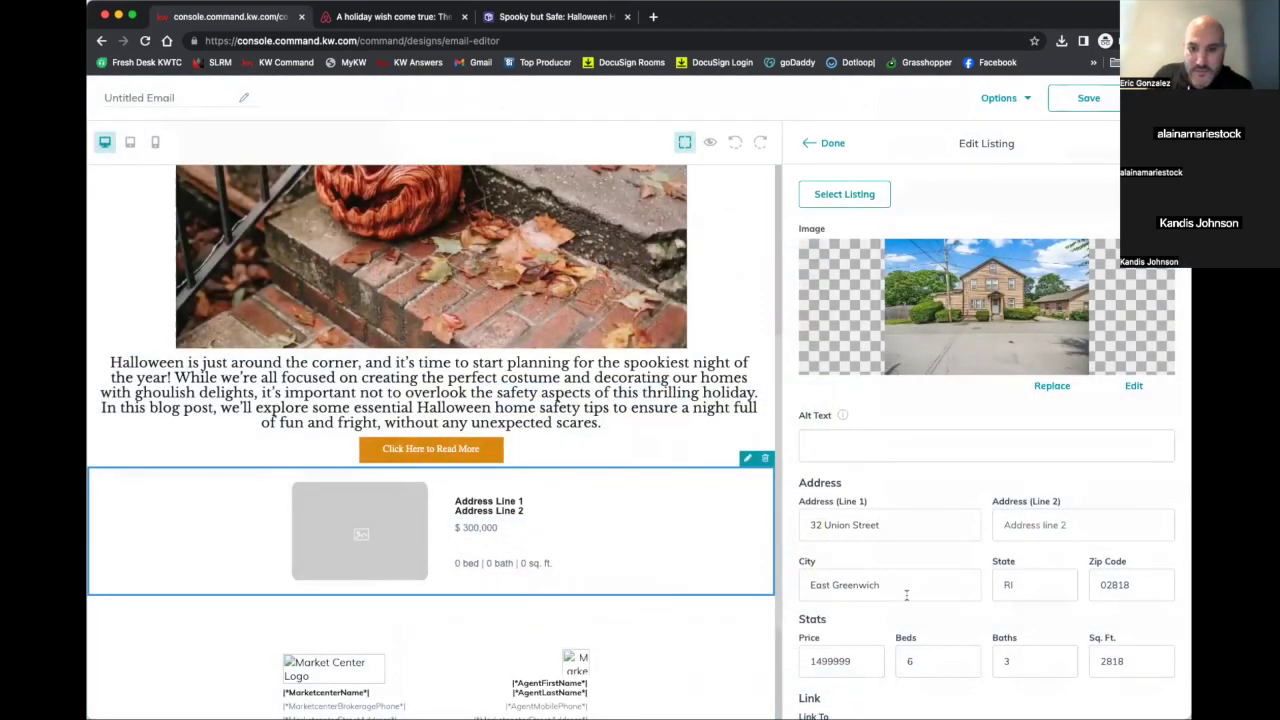
Set the listing block's Link To option to a web address
{"action": "left_click", "coordinate": [997, 640]}
{"action": "scroll", "coordinate": [891, 666], "scroll_direction": "down", "scroll_amount": 1}
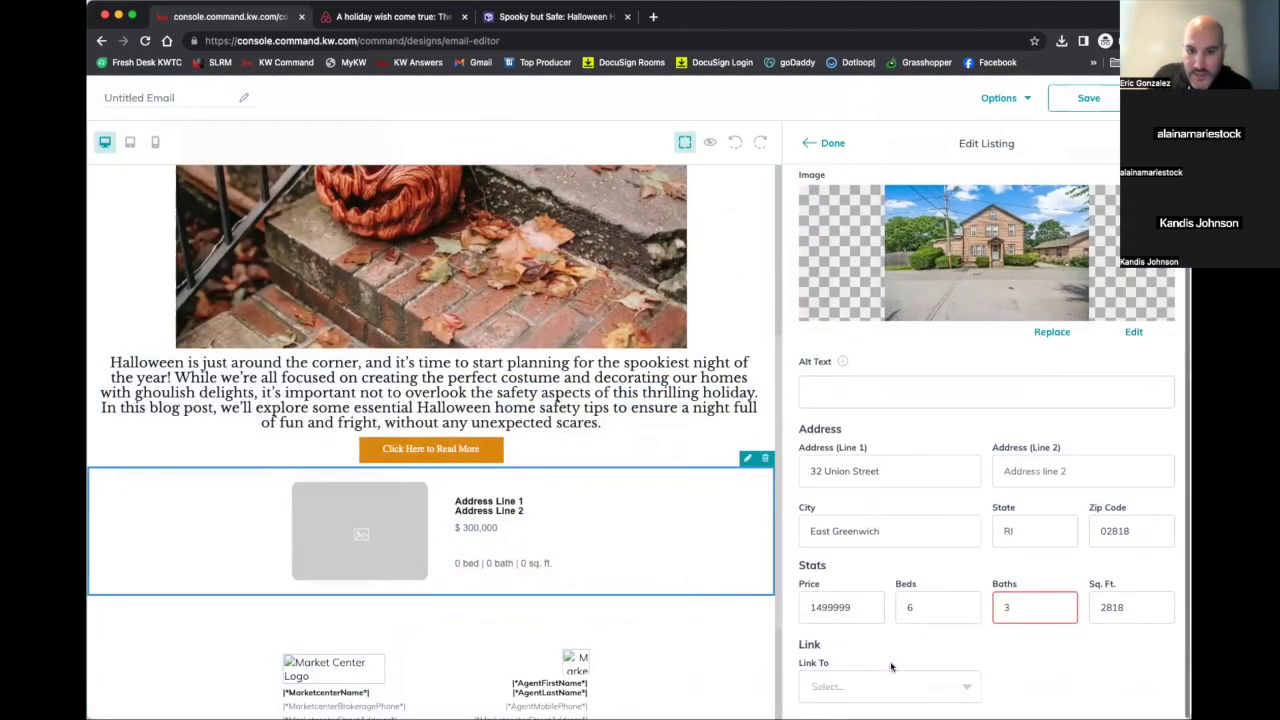
{"action": "left_click", "coordinate": [890, 686]}
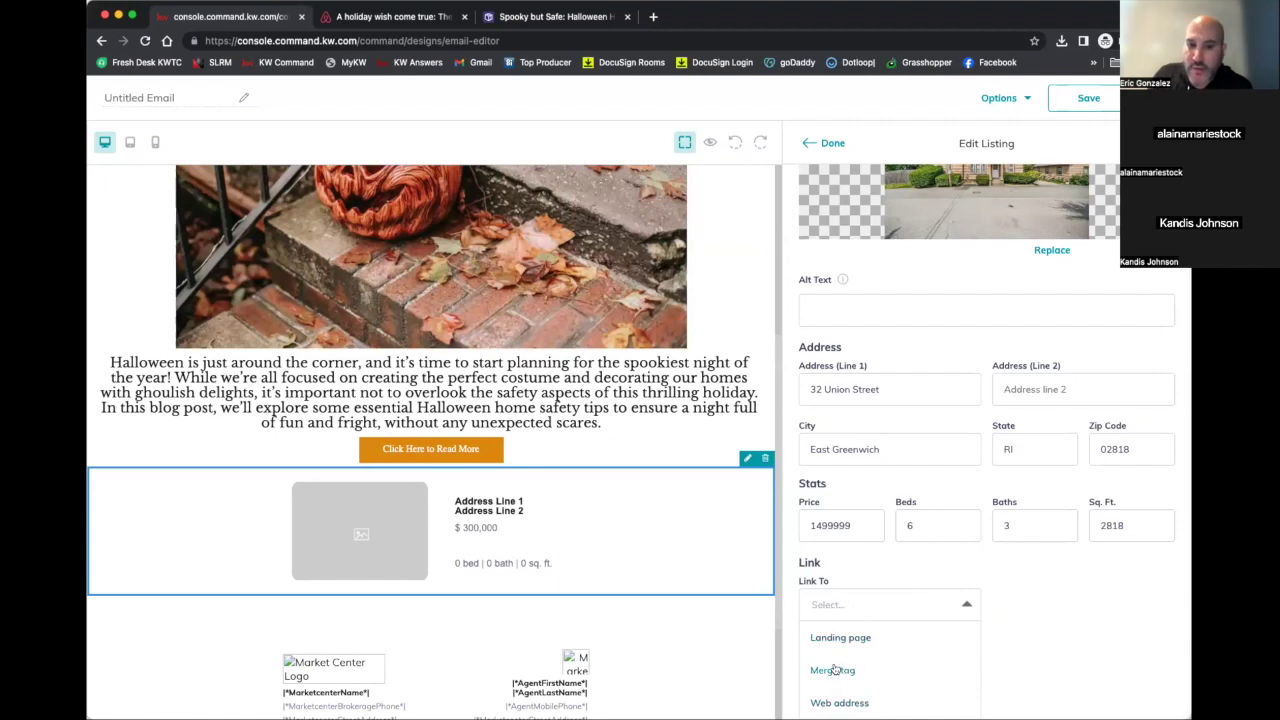
{"action": "left_click", "coordinate": [838, 704]}
{"action": "scroll", "coordinate": [873, 341], "scroll_direction": "up", "scroll_amount": 1}
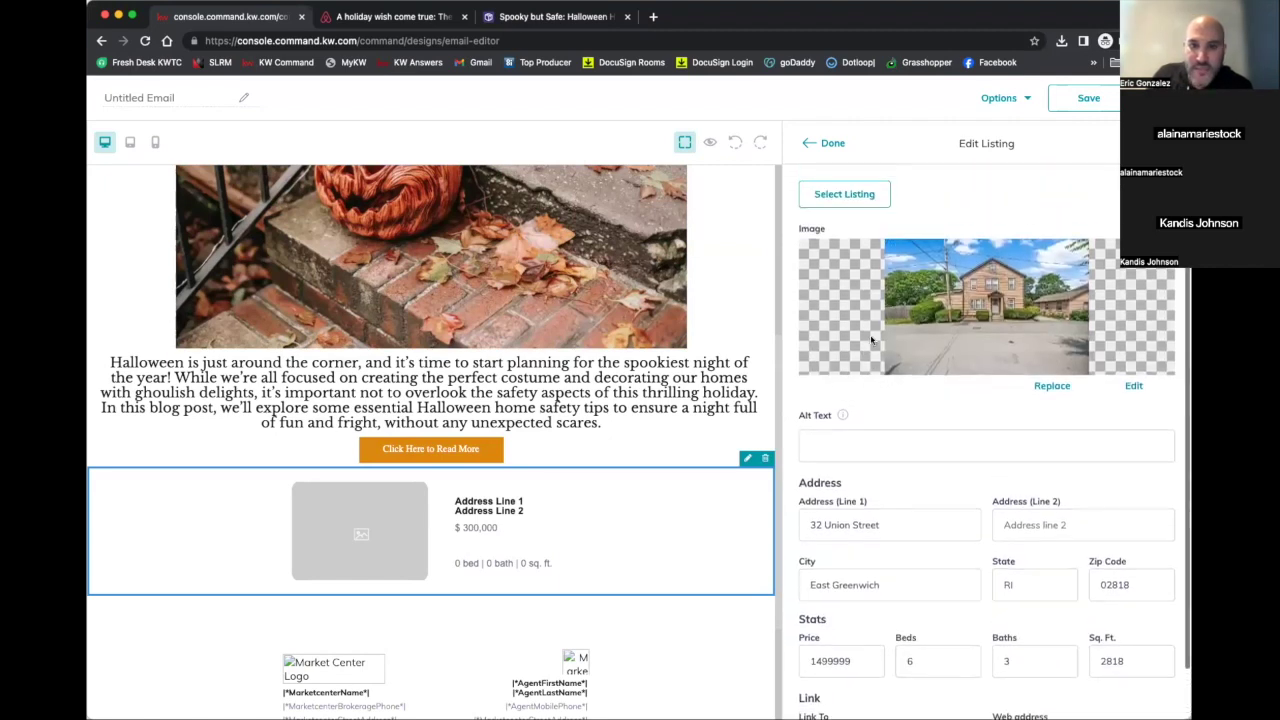
{"action": "triple_click", "coordinate": [855, 525]}
{"action": "right_click", "coordinate": [855, 530]}
{"action": "left_click", "coordinate": [876, 487]}
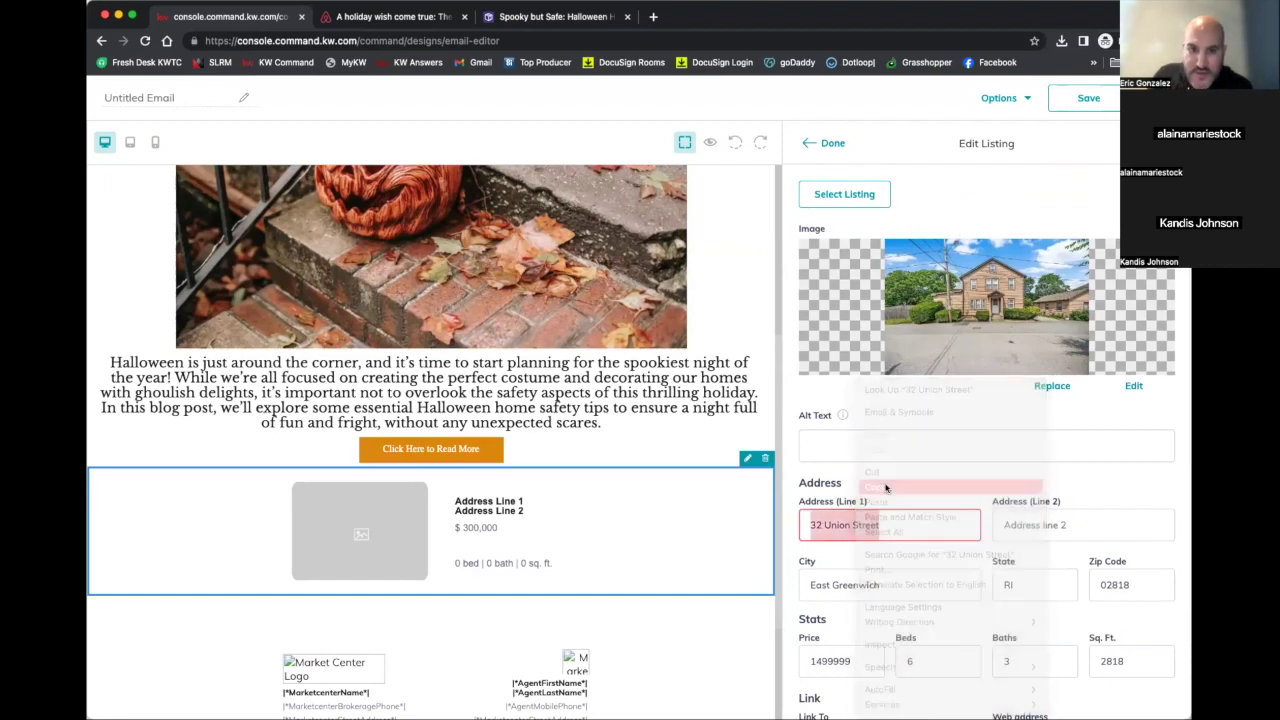
Load the agent's kw.com Tampa Central website in a new incognito tab
{"action": "left_click", "coordinate": [652, 18]}
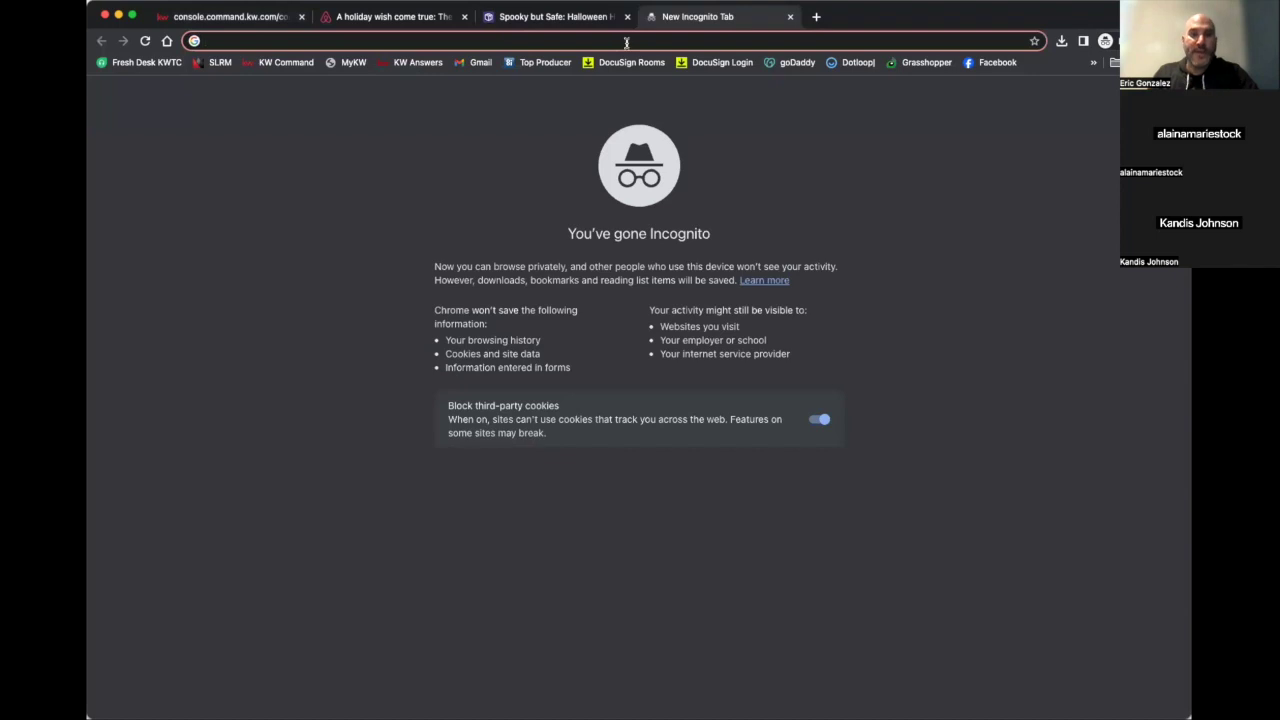
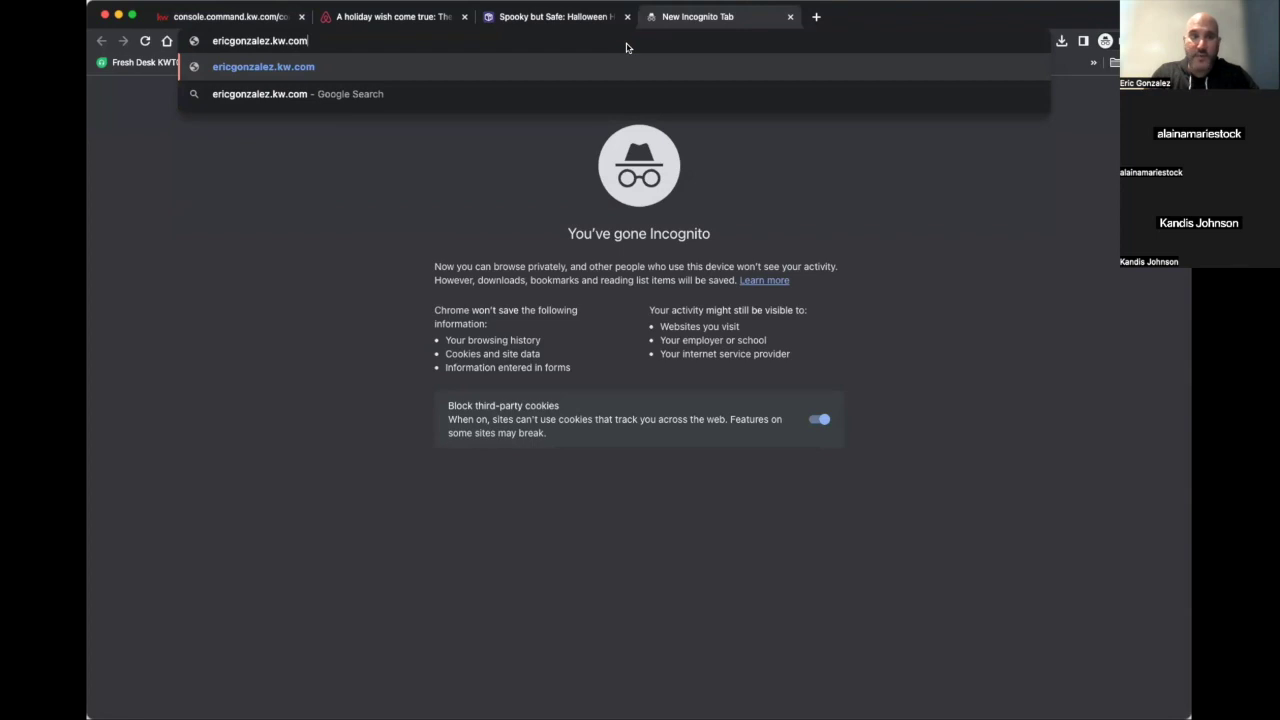
{"action": "key", "text": "Return"}
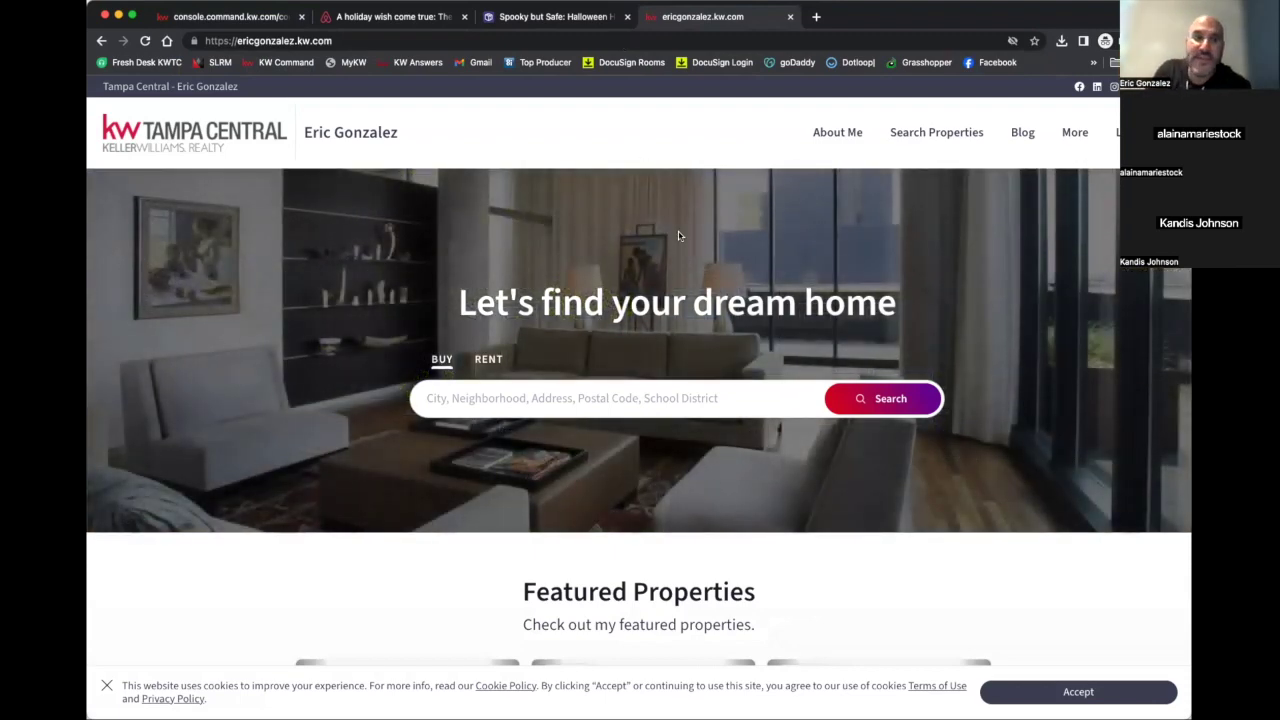
{"action": "left_click", "coordinate": [443, 392]}
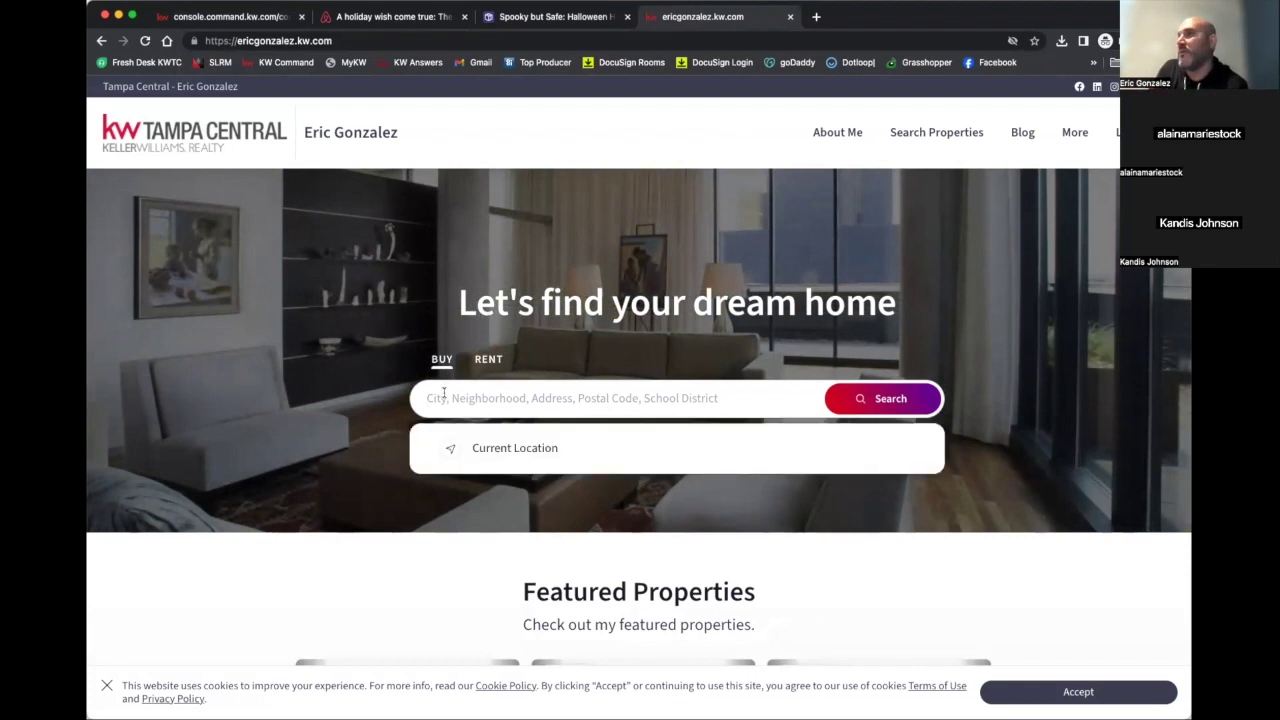
{"action": "key", "text": "super+v"}
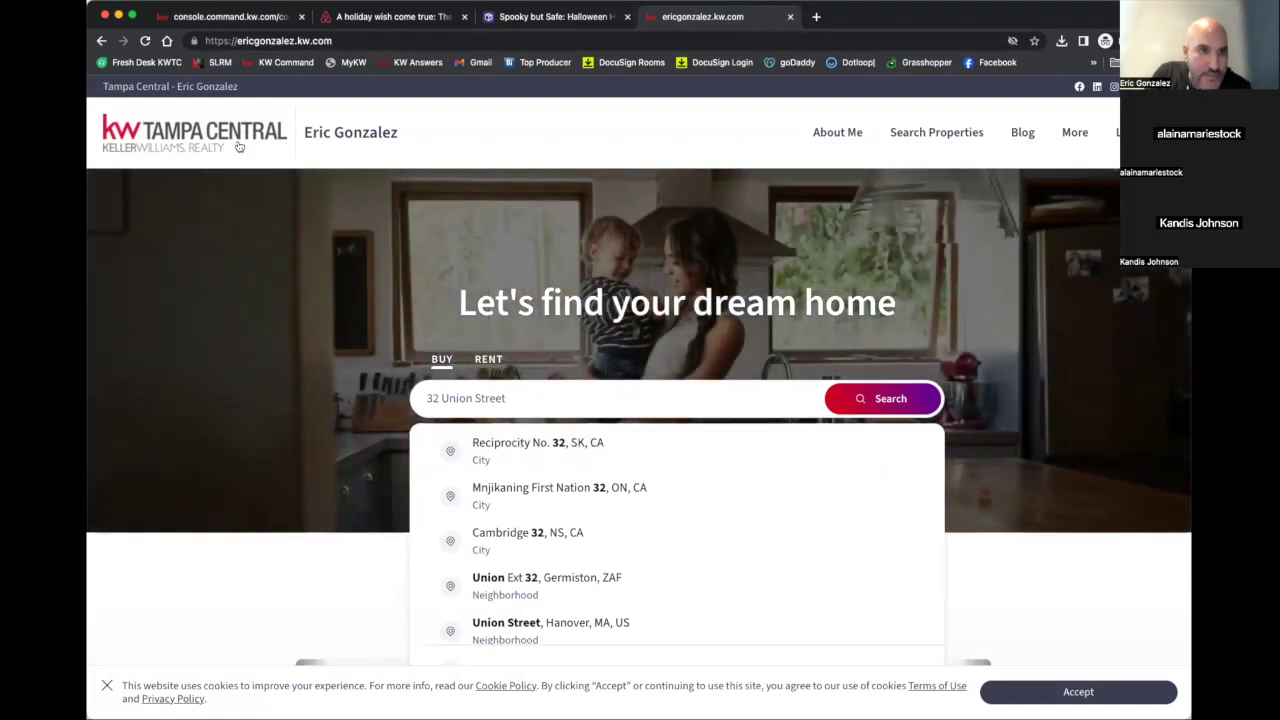
{"action": "left_click", "coordinate": [271, 24]}
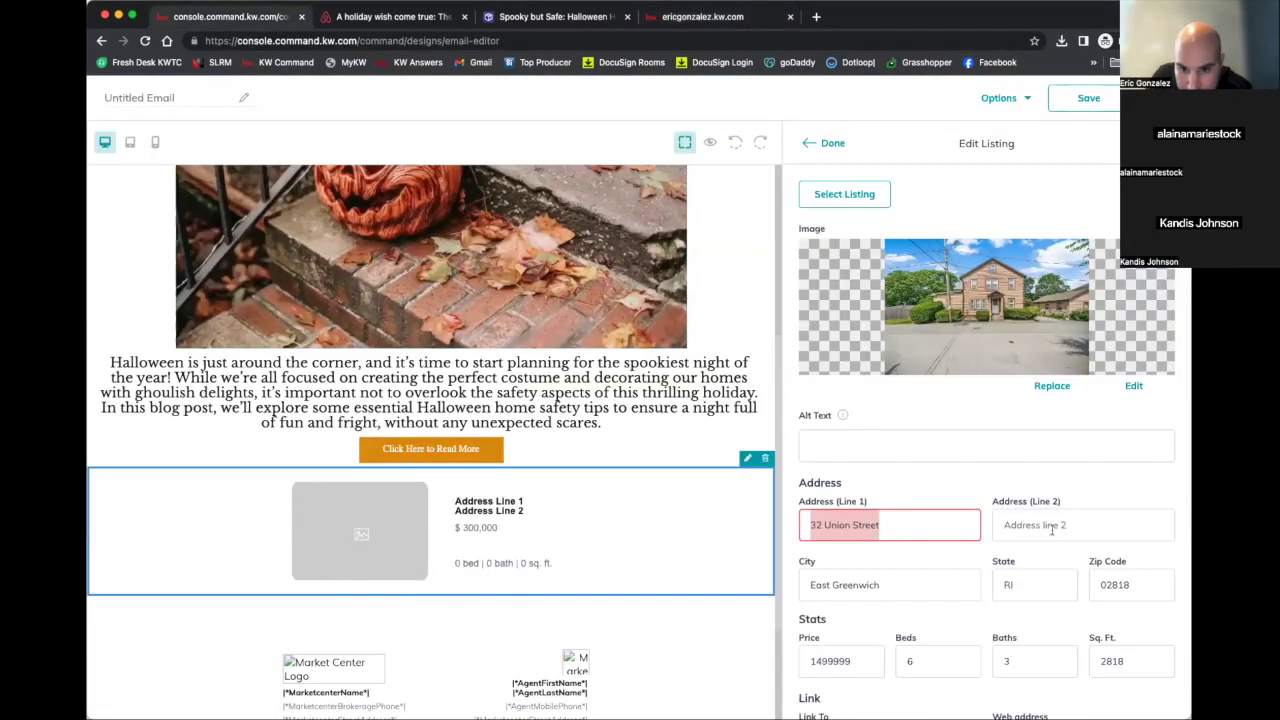
{"action": "triple_click", "coordinate": [892, 584]}
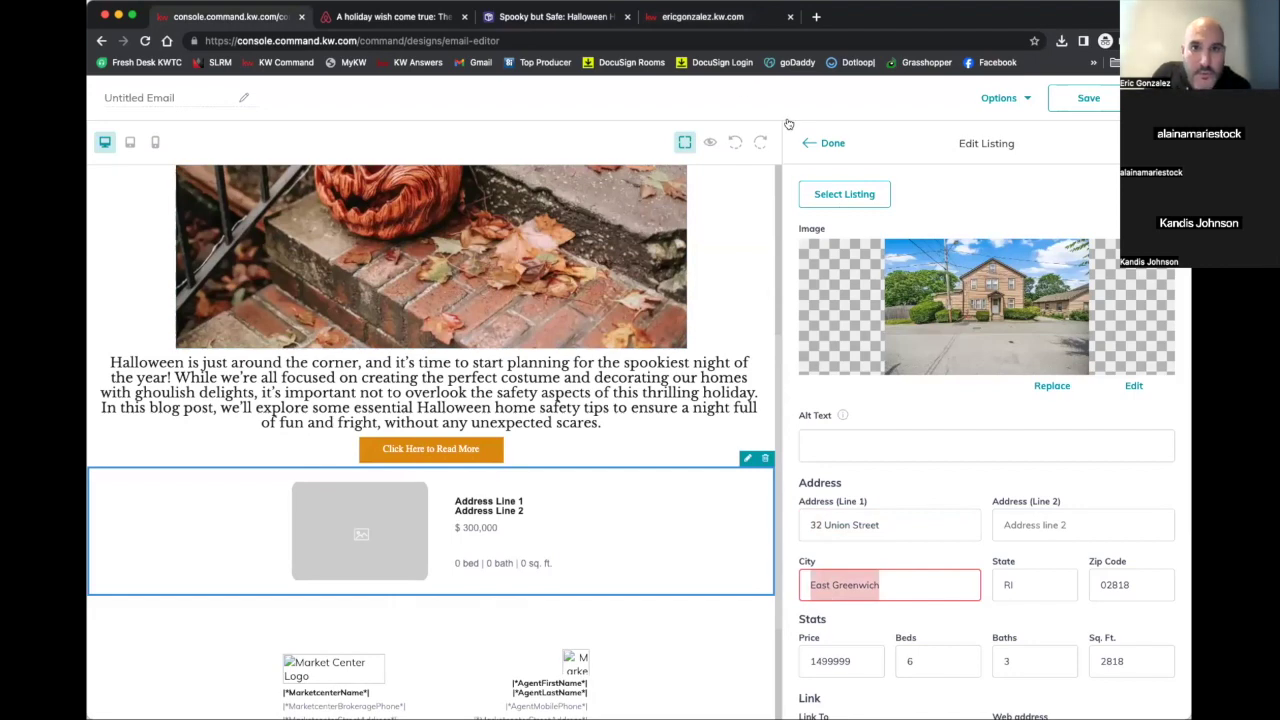
{"action": "left_click", "coordinate": [724, 20]}
{"action": "key", "text": "super+v"}
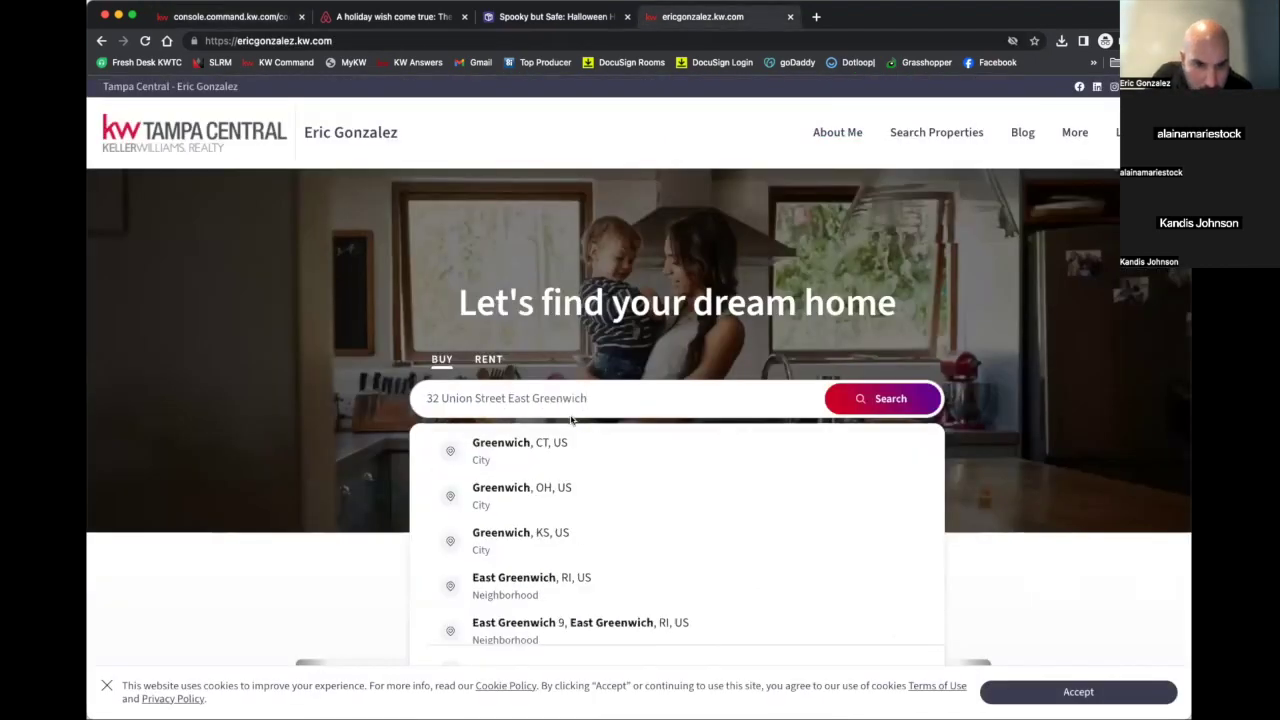
{"action": "key", "text": "Return"}
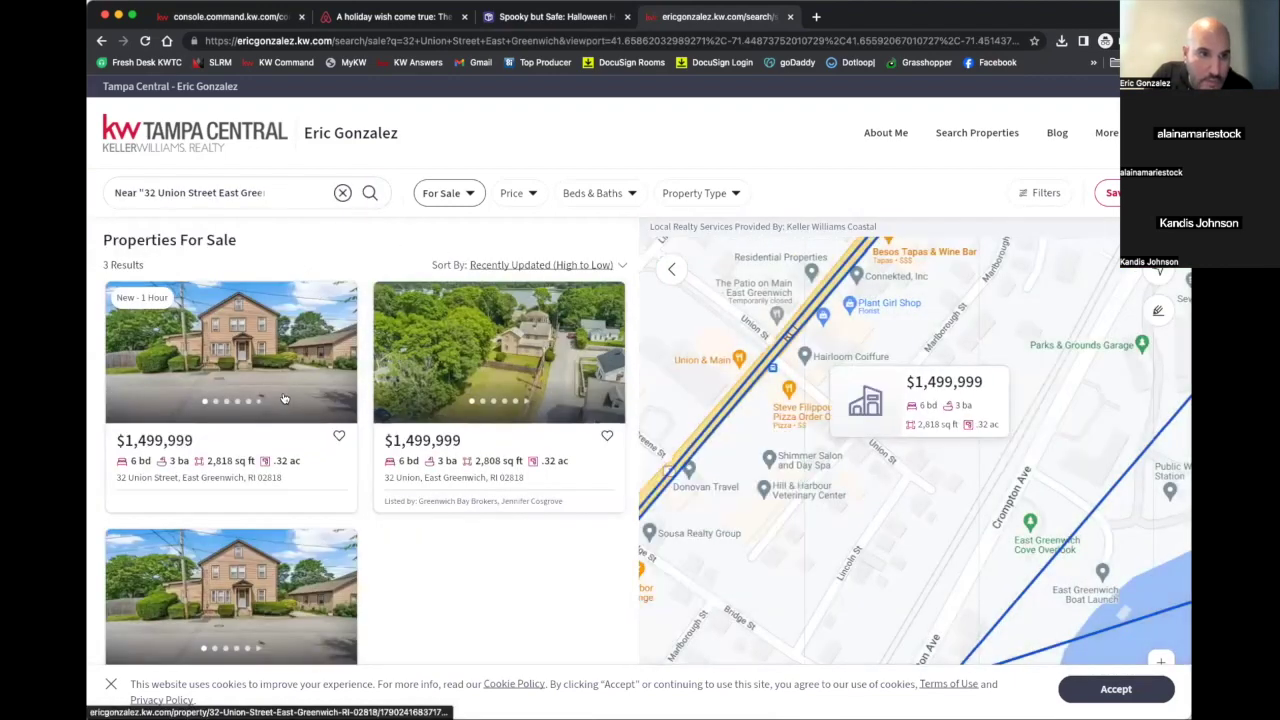
{"action": "left_click", "coordinate": [291, 380]}
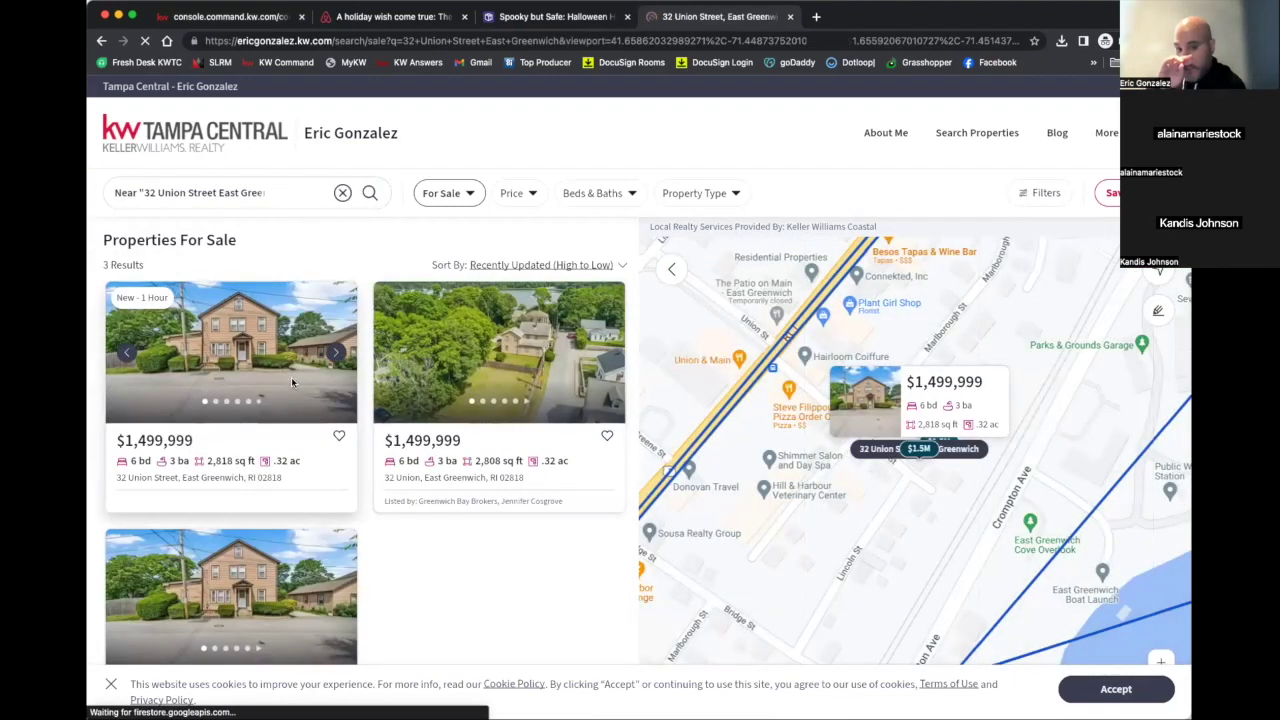
{"action": "scroll", "coordinate": [676, 470], "scroll_direction": "down", "scroll_amount": 2}
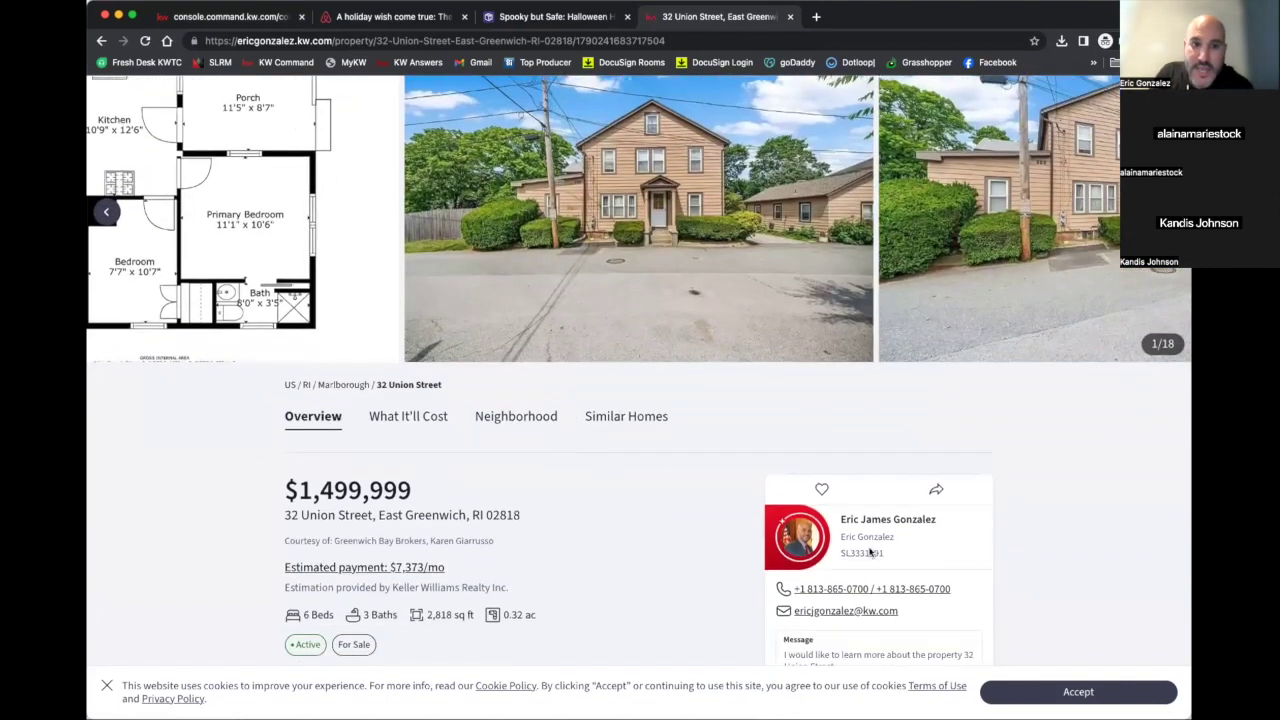
{"action": "scroll", "coordinate": [801, 546], "scroll_direction": "down", "scroll_amount": 3}
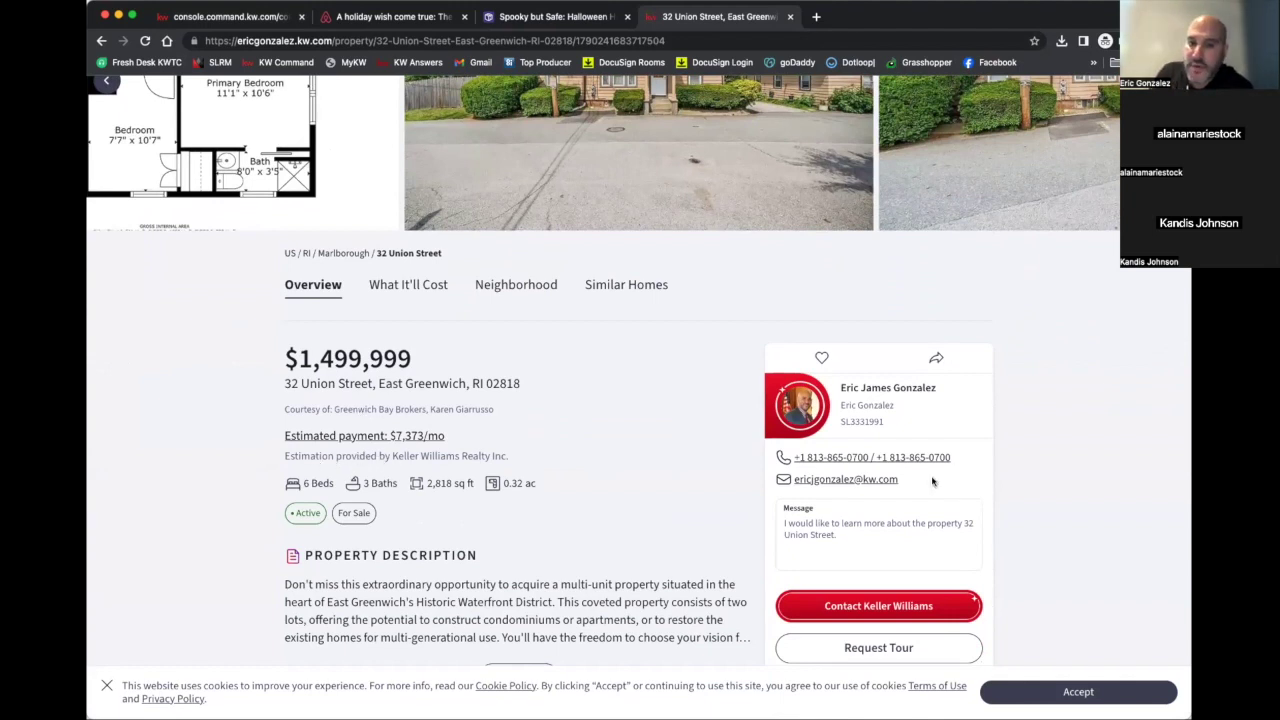
{"action": "scroll", "coordinate": [930, 471], "scroll_direction": "down", "scroll_amount": 3}
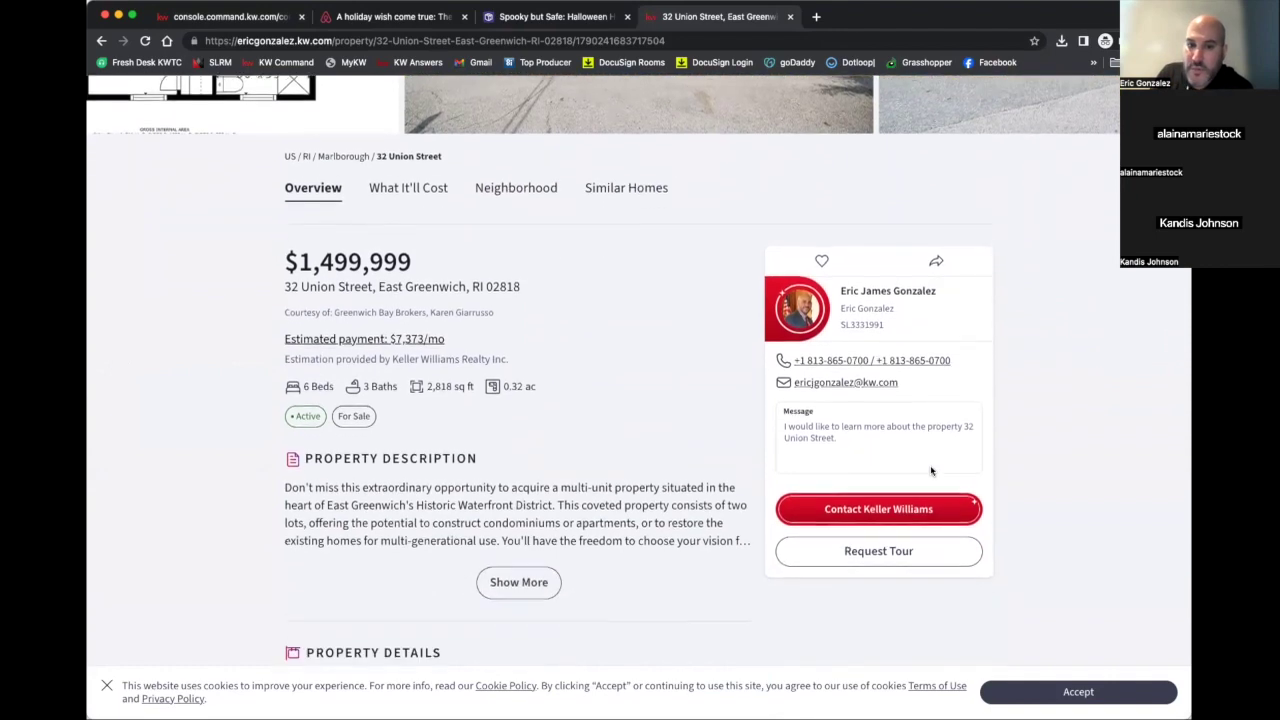
{"action": "scroll", "coordinate": [957, 514], "scroll_direction": "up", "scroll_amount": 6}
{"action": "left_click", "coordinate": [1075, 692]}
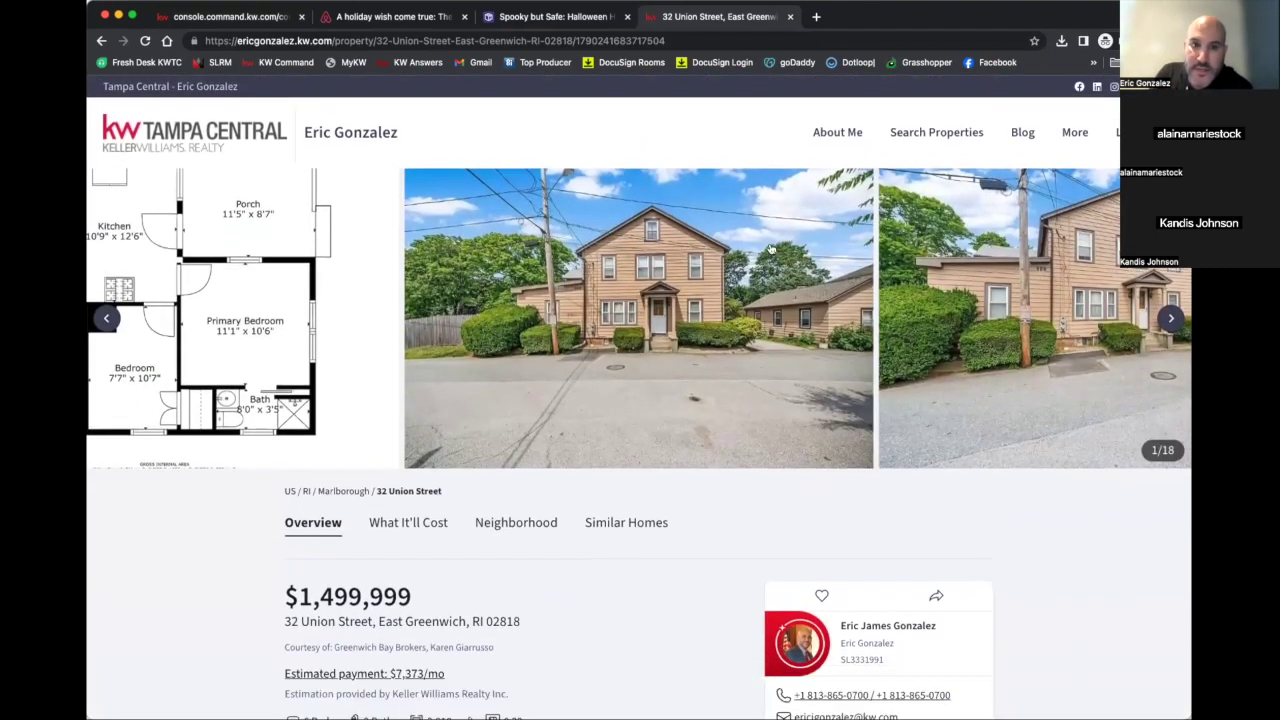
{"action": "left_click", "coordinate": [595, 41]}
{"action": "right_click", "coordinate": [595, 41]}
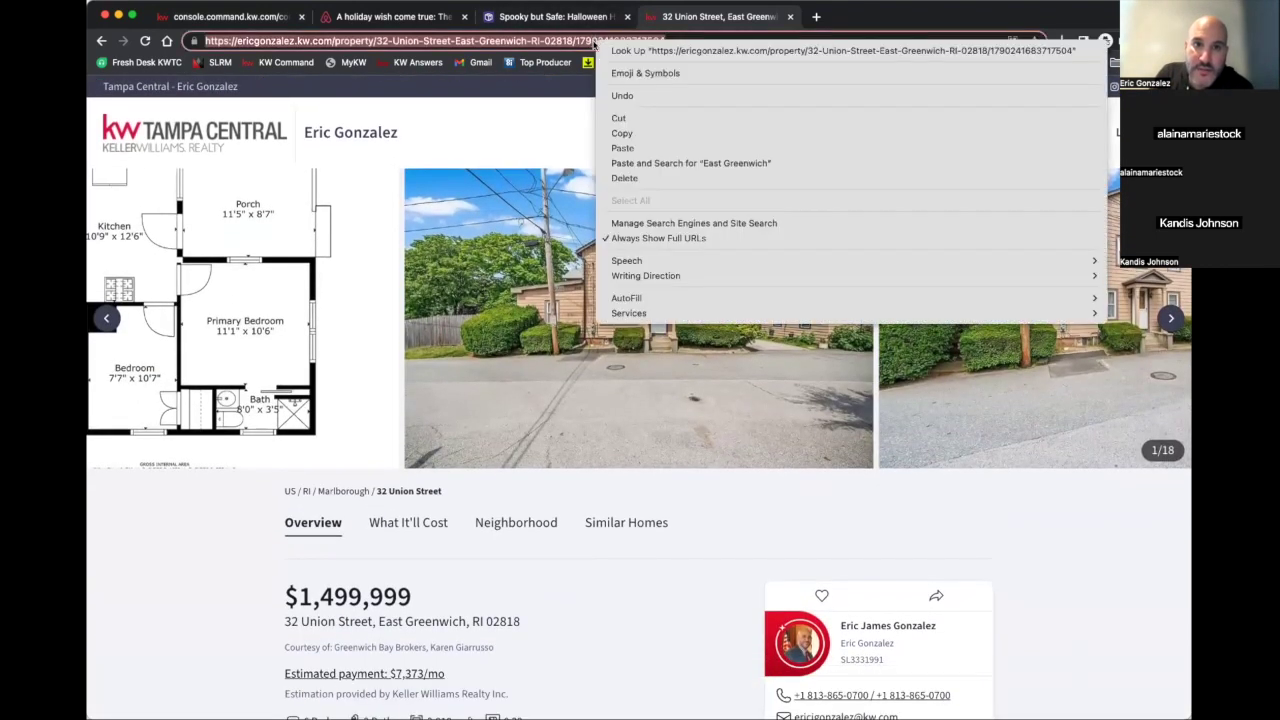
{"action": "left_click", "coordinate": [614, 131]}
{"action": "left_click", "coordinate": [272, 16]}
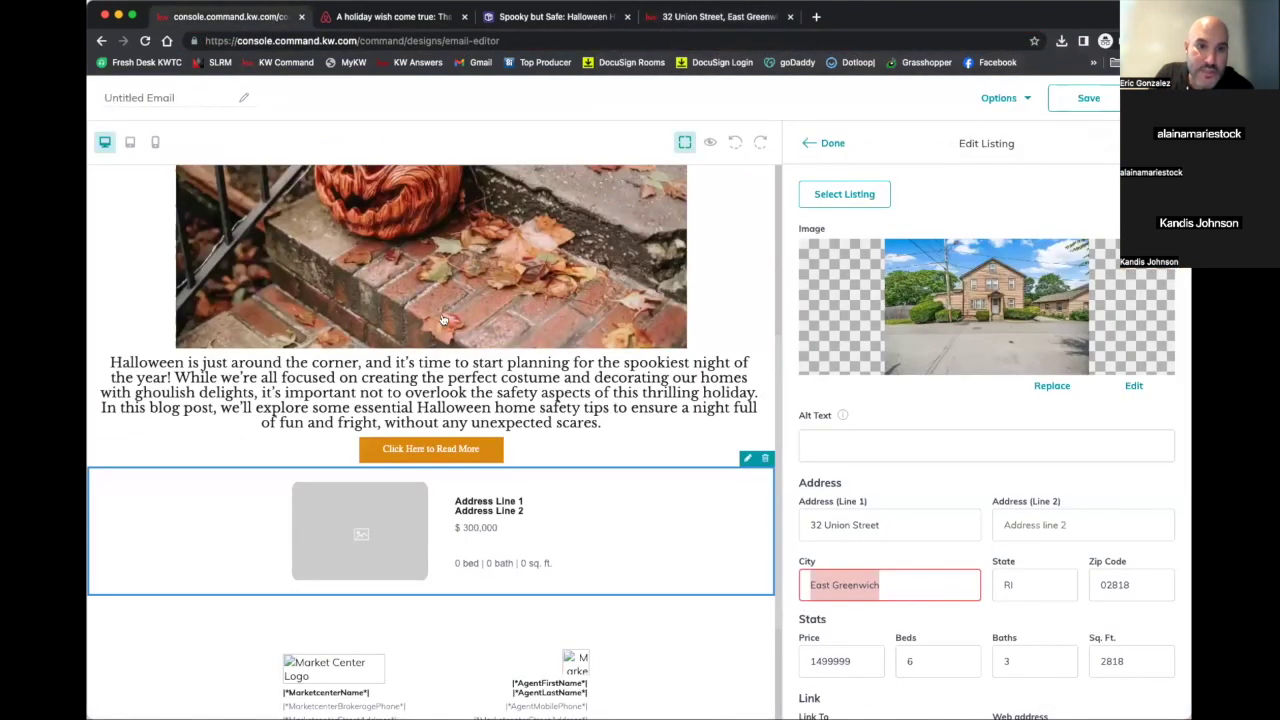
Paste the listing page URL into the block's Web address field and apply it with Done
{"action": "scroll", "coordinate": [923, 486], "scroll_direction": "down", "scroll_amount": 2}
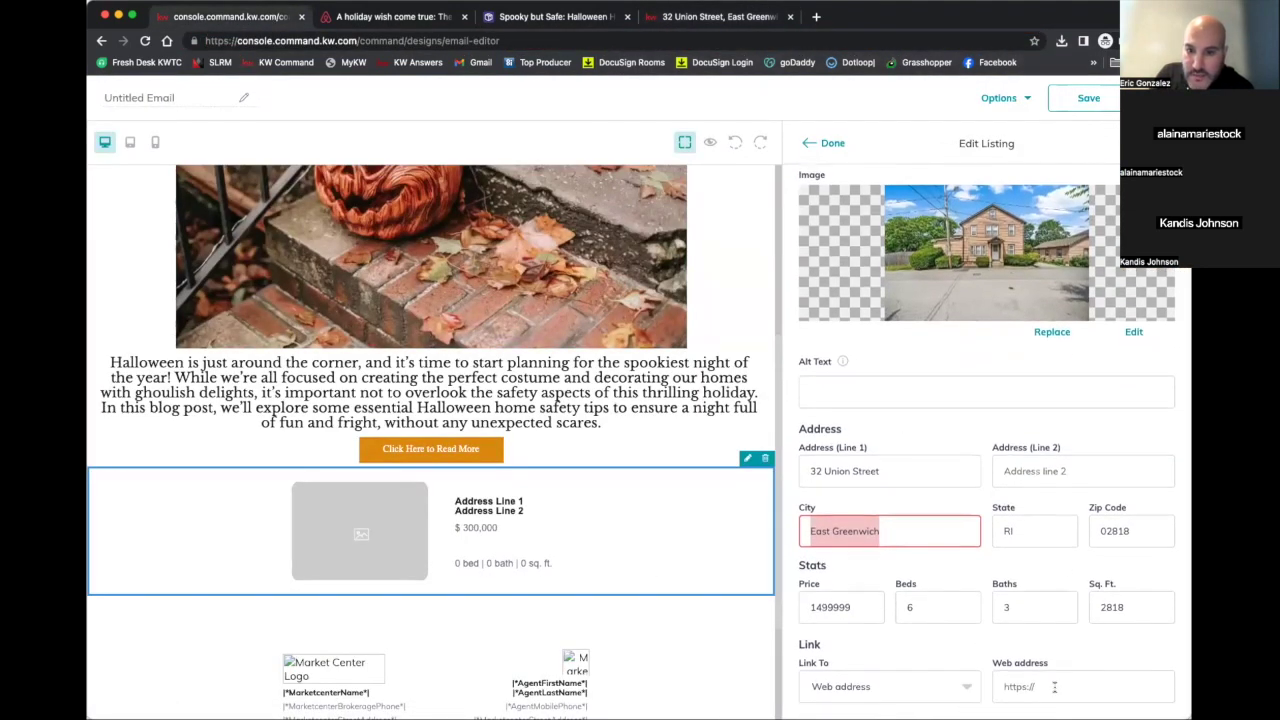
{"action": "left_click", "coordinate": [1055, 686]}
{"action": "key", "text": "super+v"}
{"action": "left_click", "coordinate": [836, 143]}
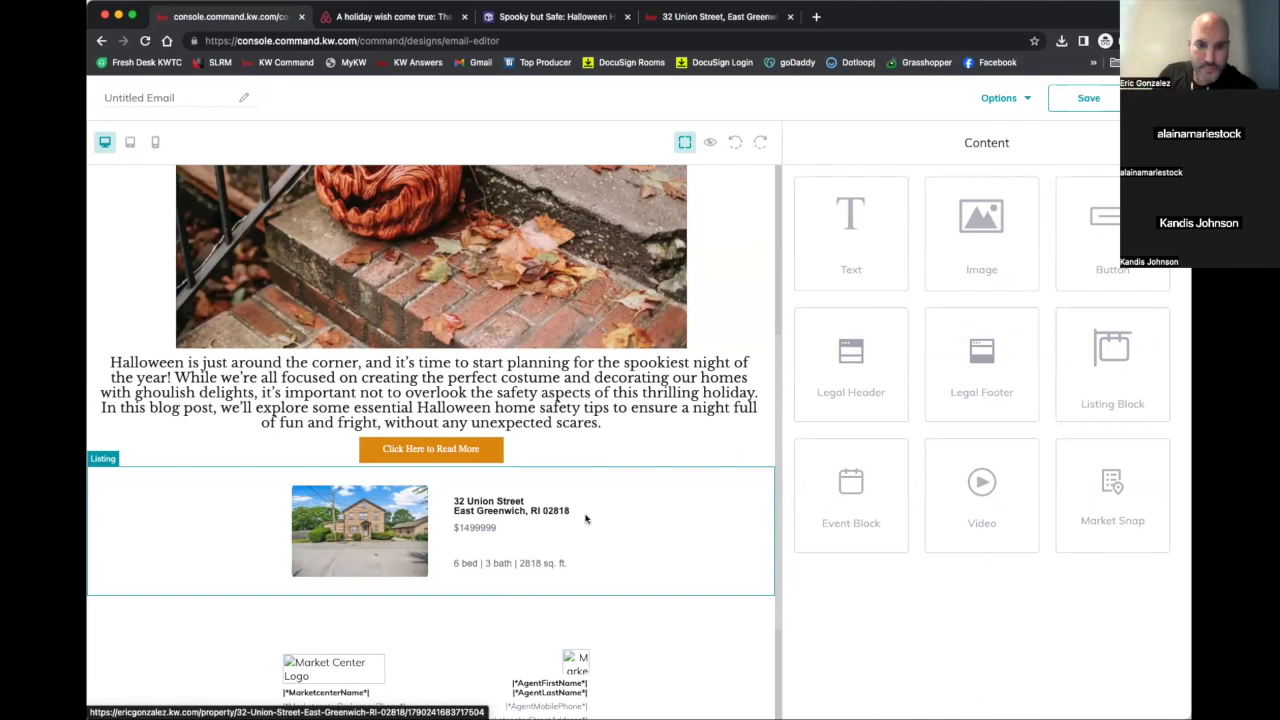
{"action": "scroll", "coordinate": [586, 517], "scroll_direction": "up", "scroll_amount": 1}
{"action": "scroll", "coordinate": [586, 518], "scroll_direction": "down", "scroll_amount": 1}
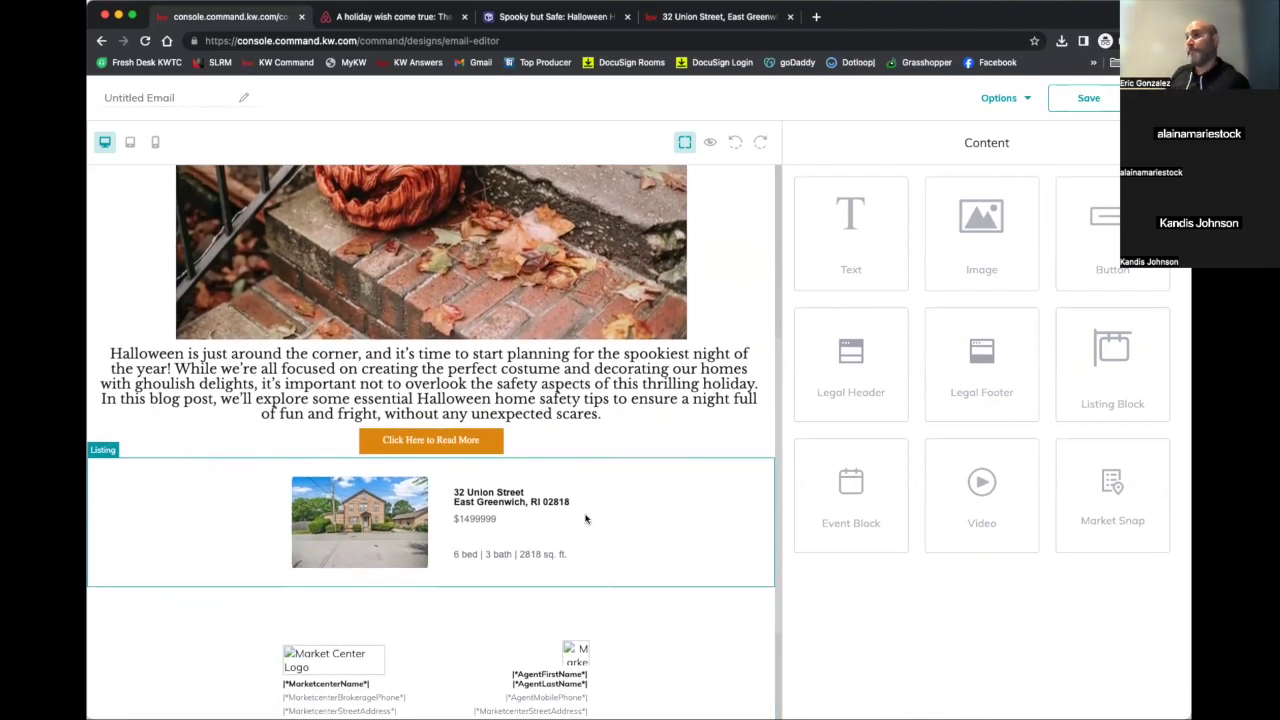
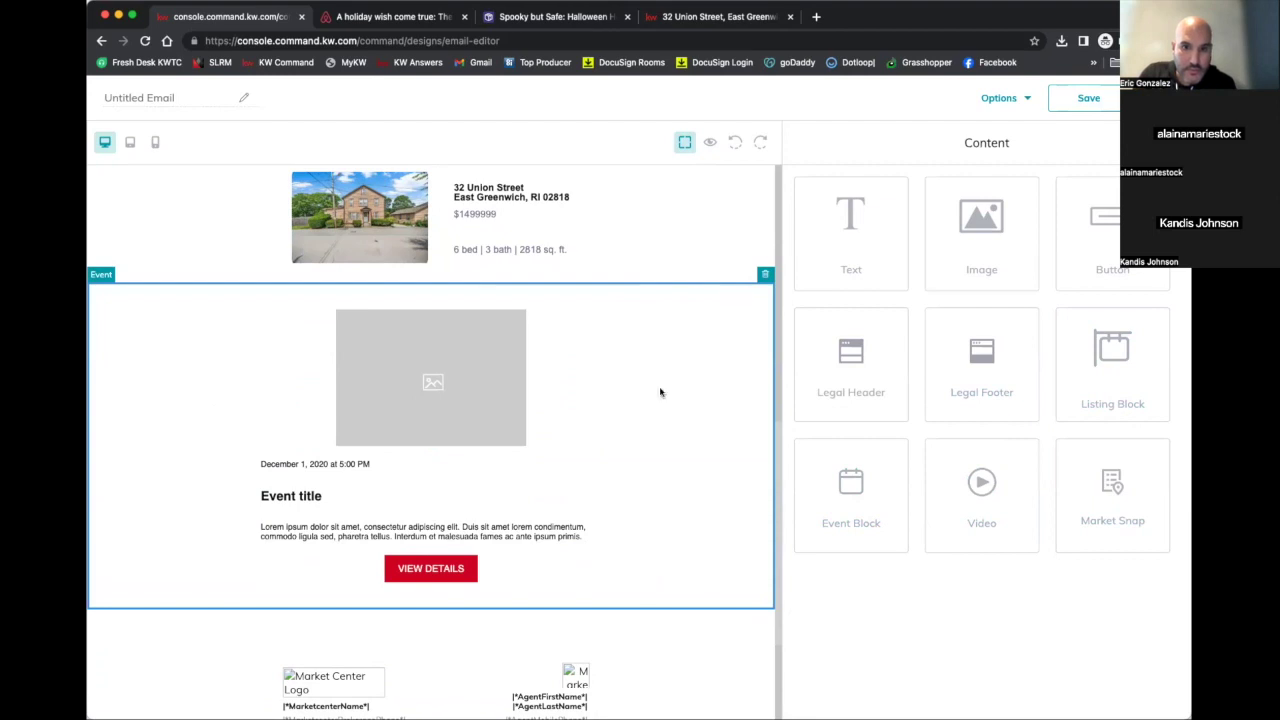
Select the Event block's placeholder image and open its Edit Image settings
{"action": "left_click", "coordinate": [466, 394]}
{"action": "left_click", "coordinate": [593, 303]}
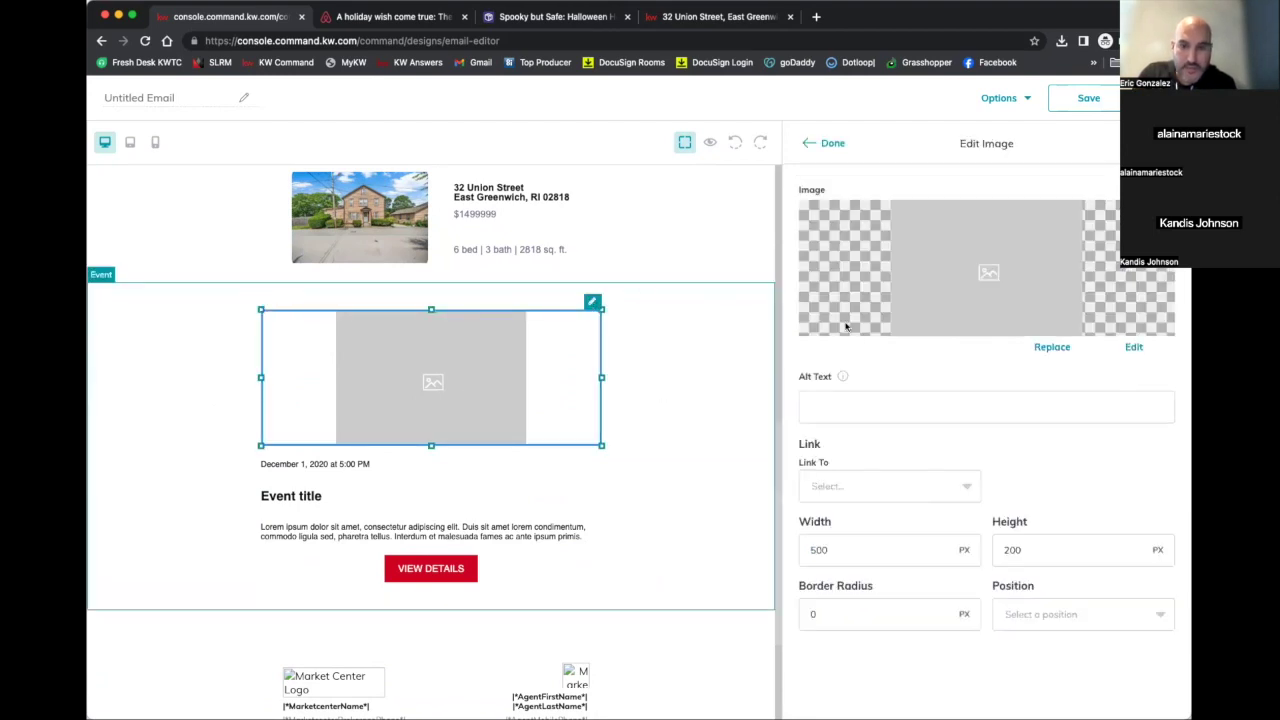
Swap the placeholder for the brick house photo 3FG13fvc5m.jpg, positioned center
{"action": "left_click", "coordinate": [1052, 348]}
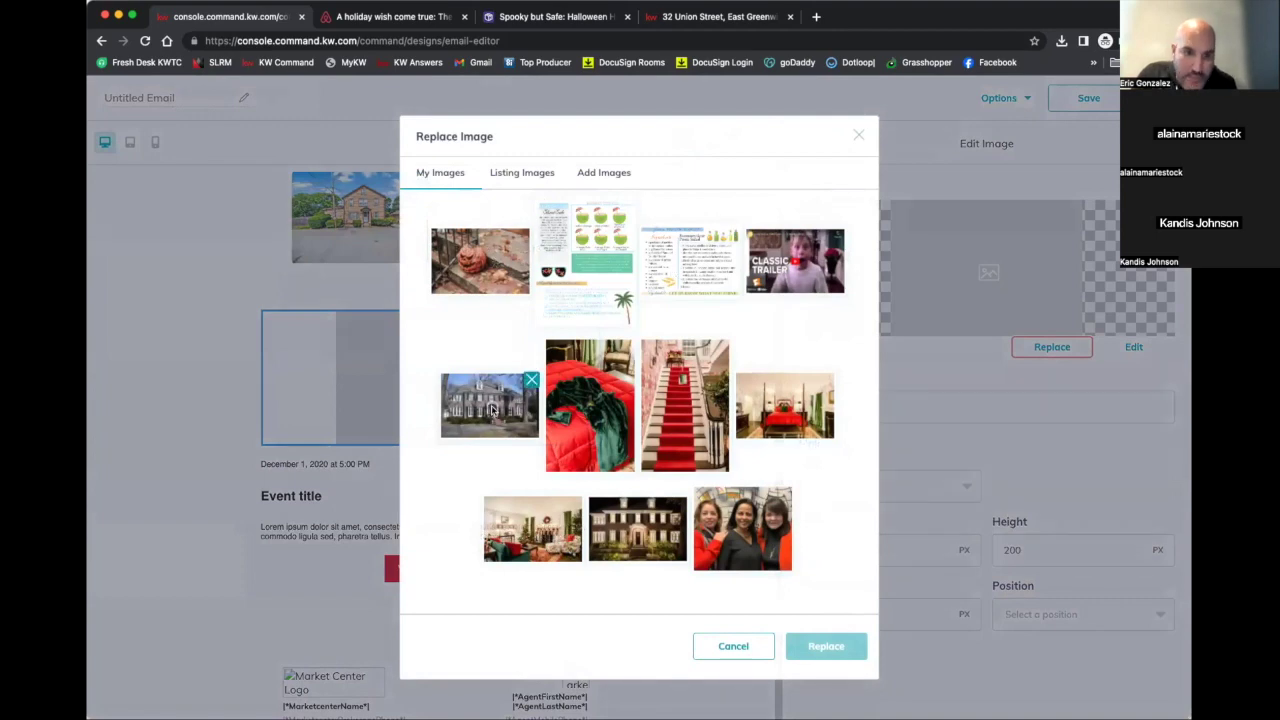
{"action": "left_click", "coordinate": [491, 409]}
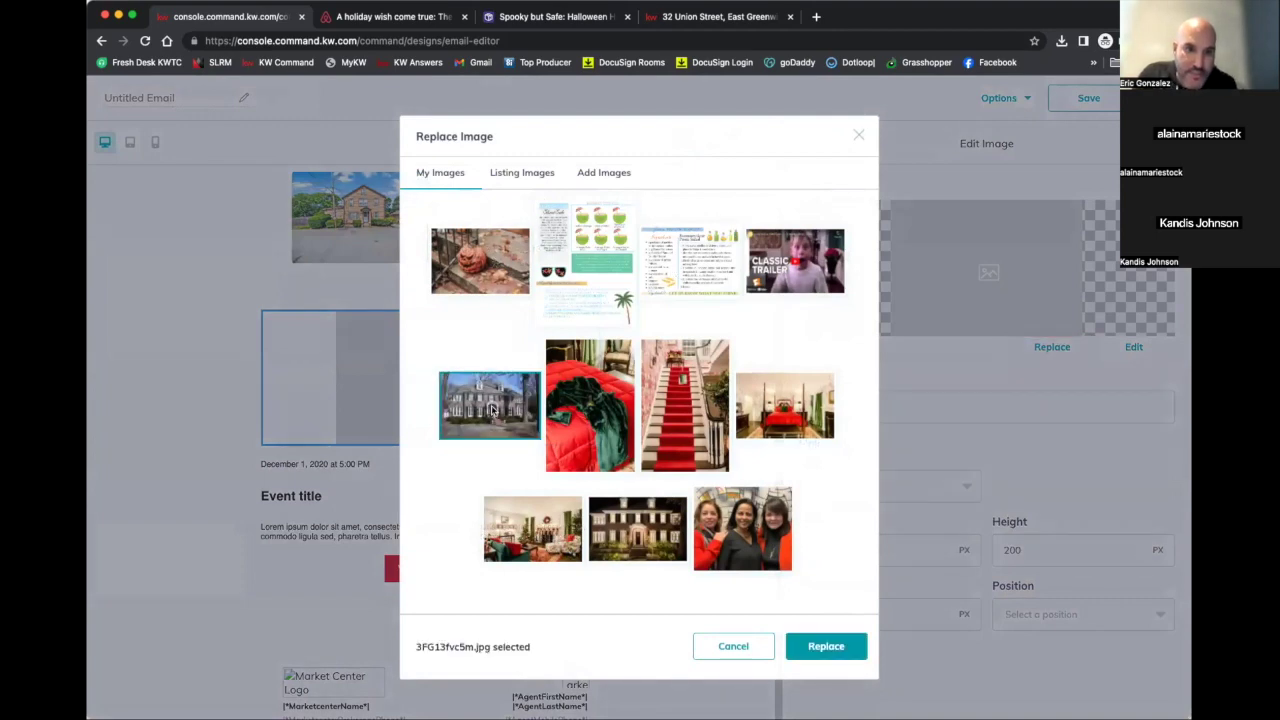
{"action": "left_click", "coordinate": [826, 646]}
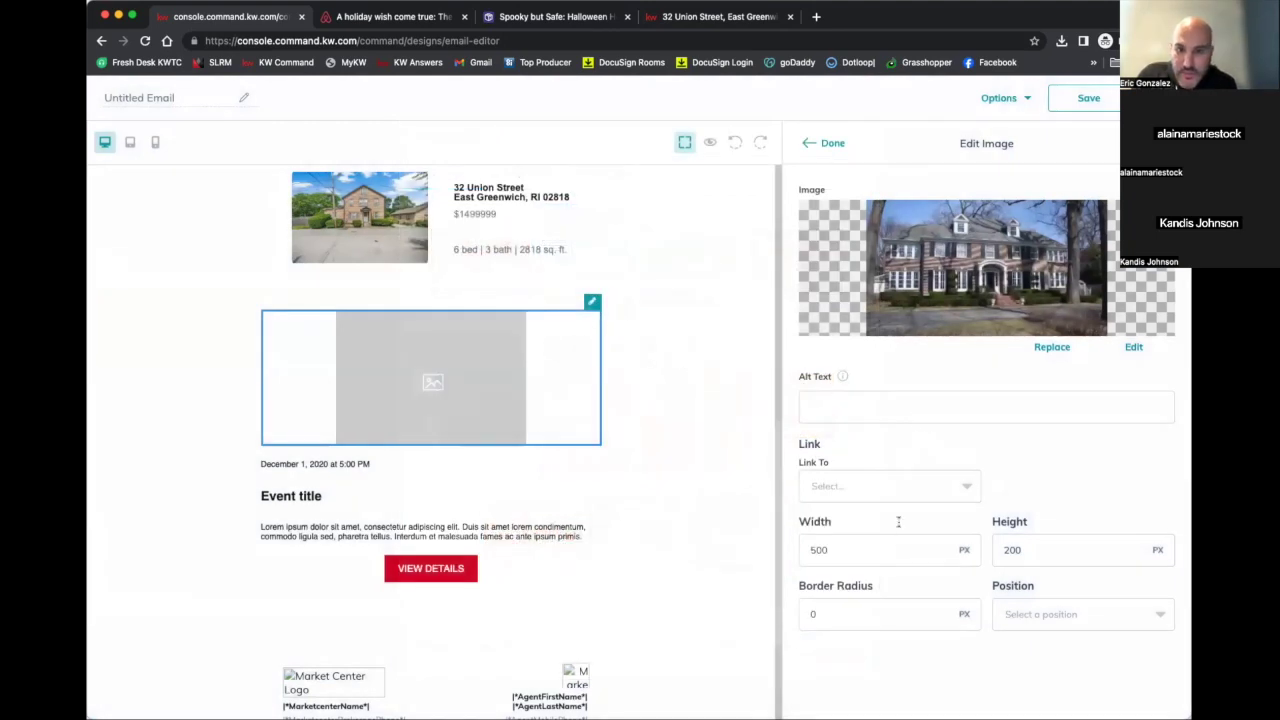
{"action": "left_click", "coordinate": [1069, 618]}
{"action": "left_click", "coordinate": [1034, 640]}
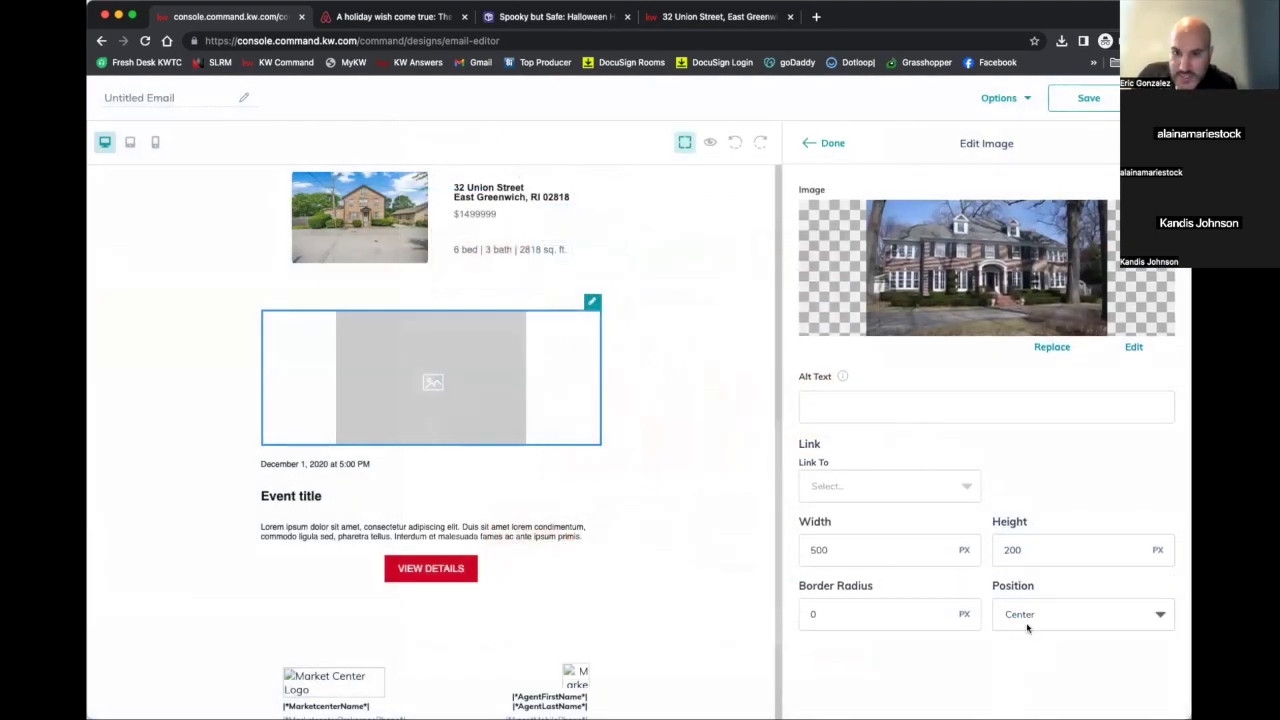
{"action": "left_click", "coordinate": [828, 145]}
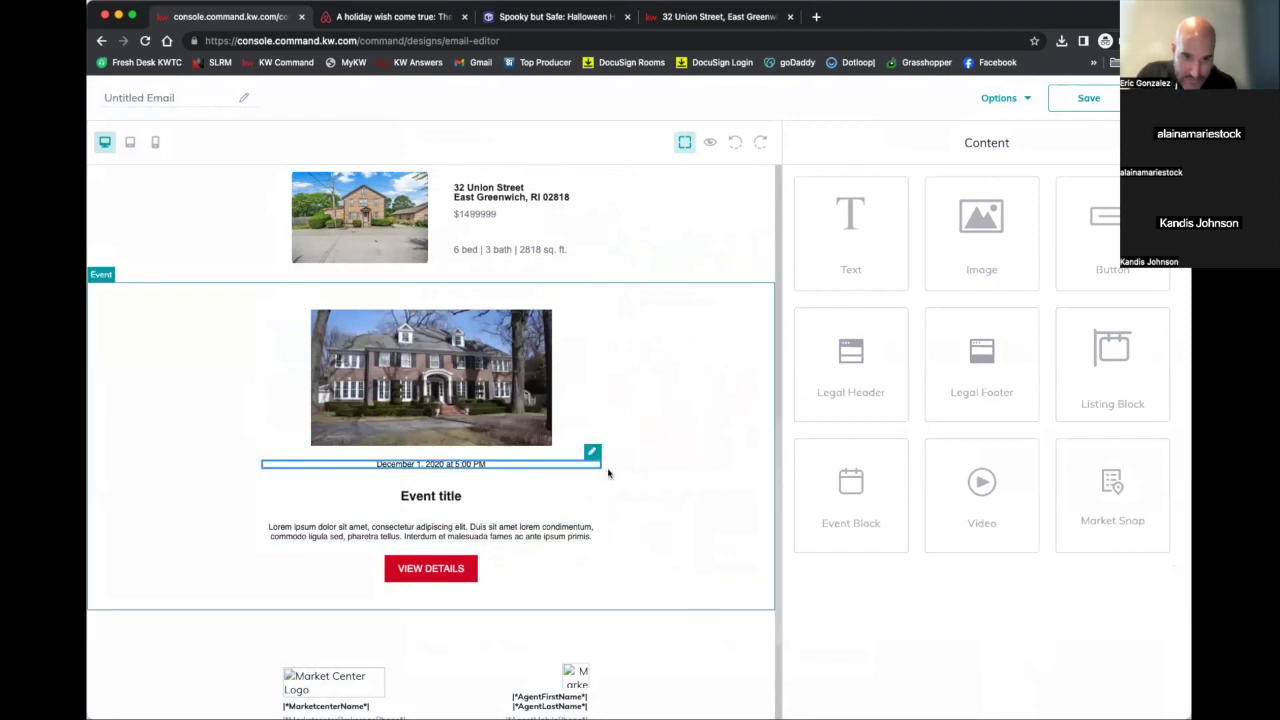
Edit the event date text to read 'November 7, 2023 at 11:00A-12:00P'
{"action": "left_click", "coordinate": [592, 452]}
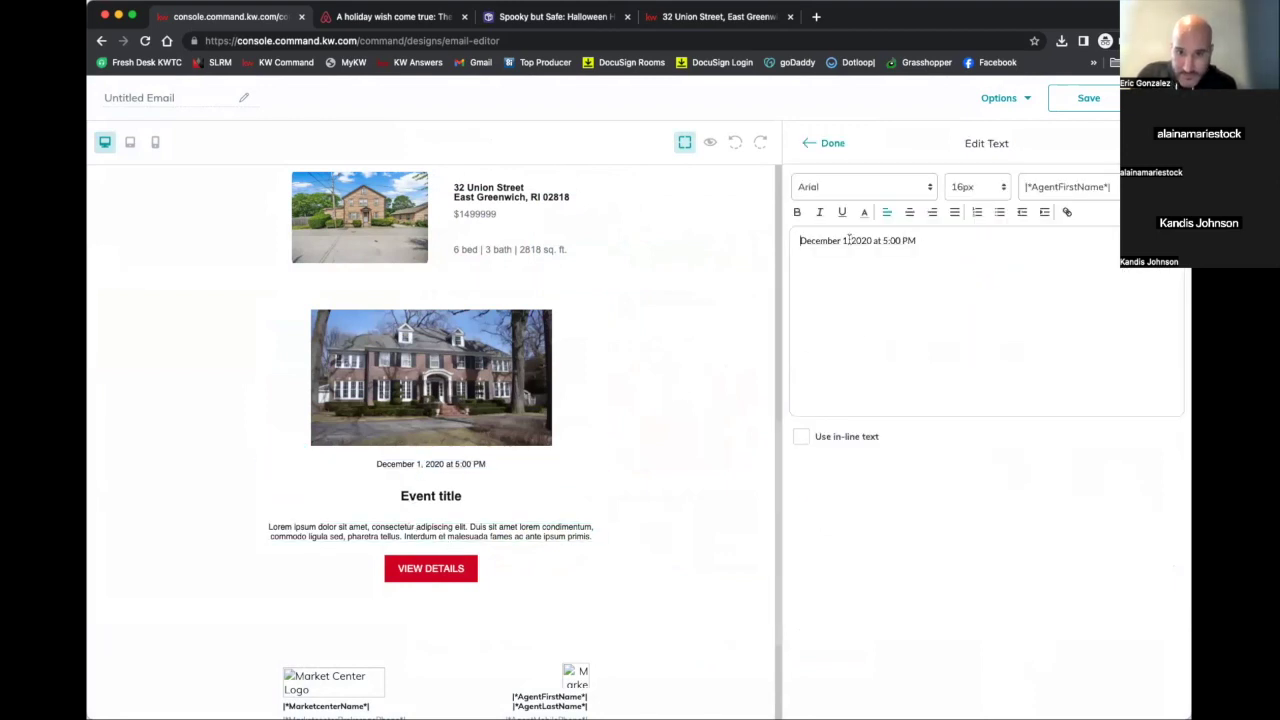
{"action": "key", "text": "BackSpace"}
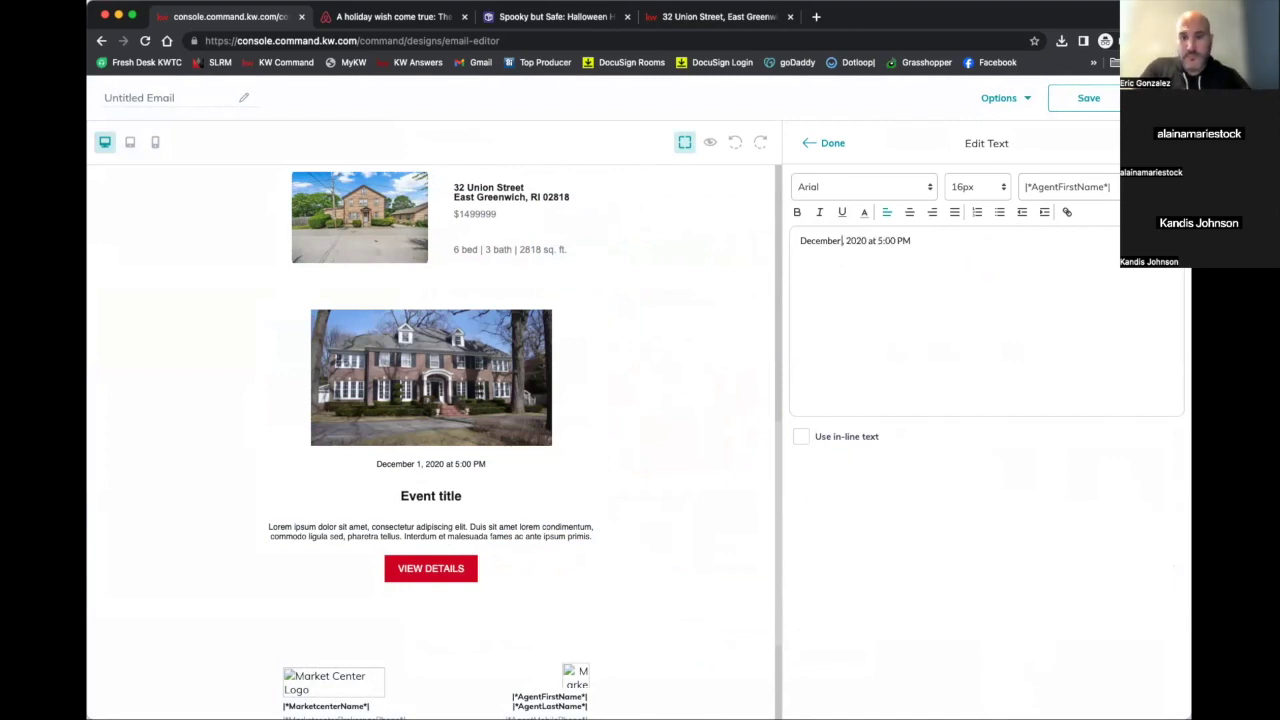
{"action": "type", "text": "7"}
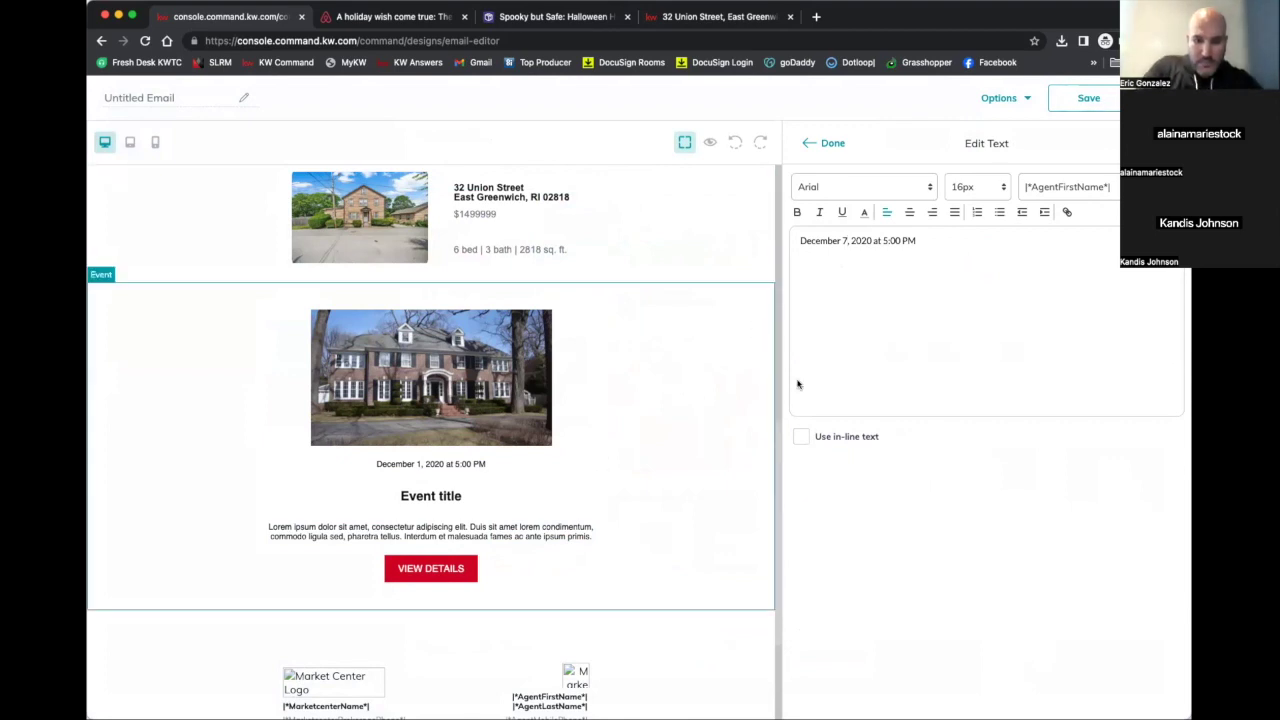
{"action": "double_click", "coordinate": [835, 240]}
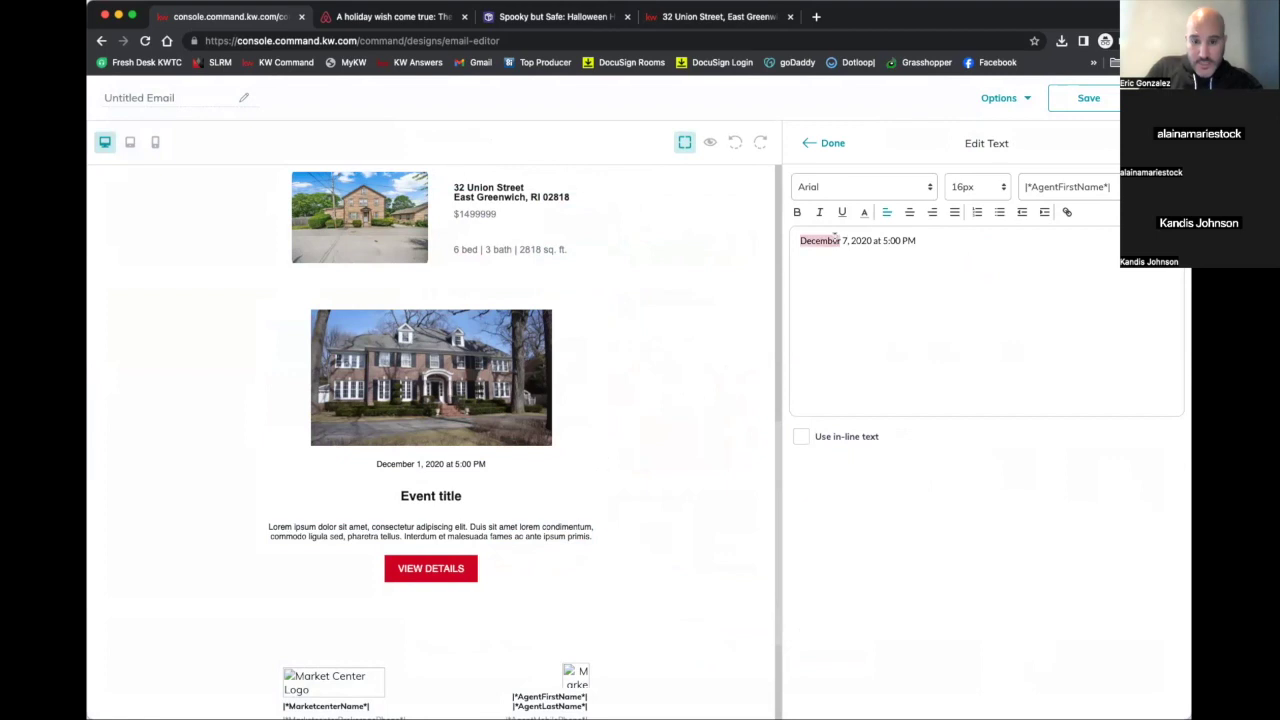
{"action": "key", "text": "BackSpace"}
{"action": "type", "text": "Ne"}
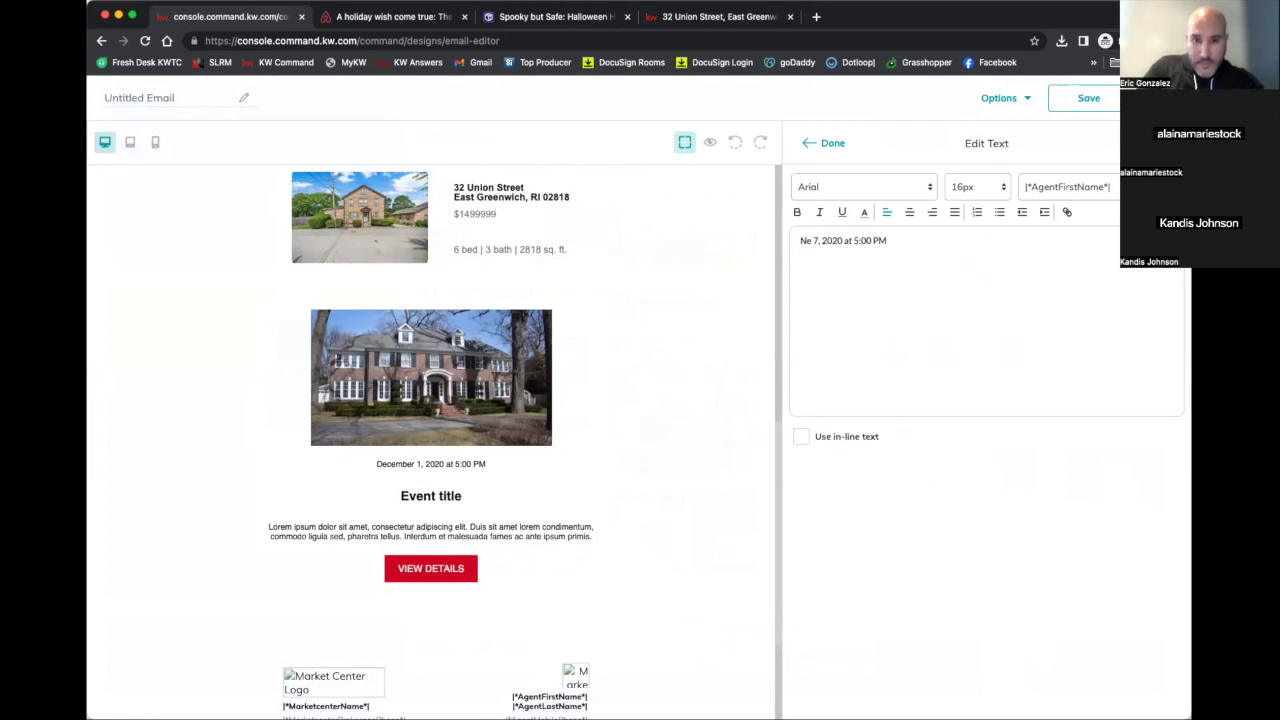
{"action": "type", "text": "vember"}
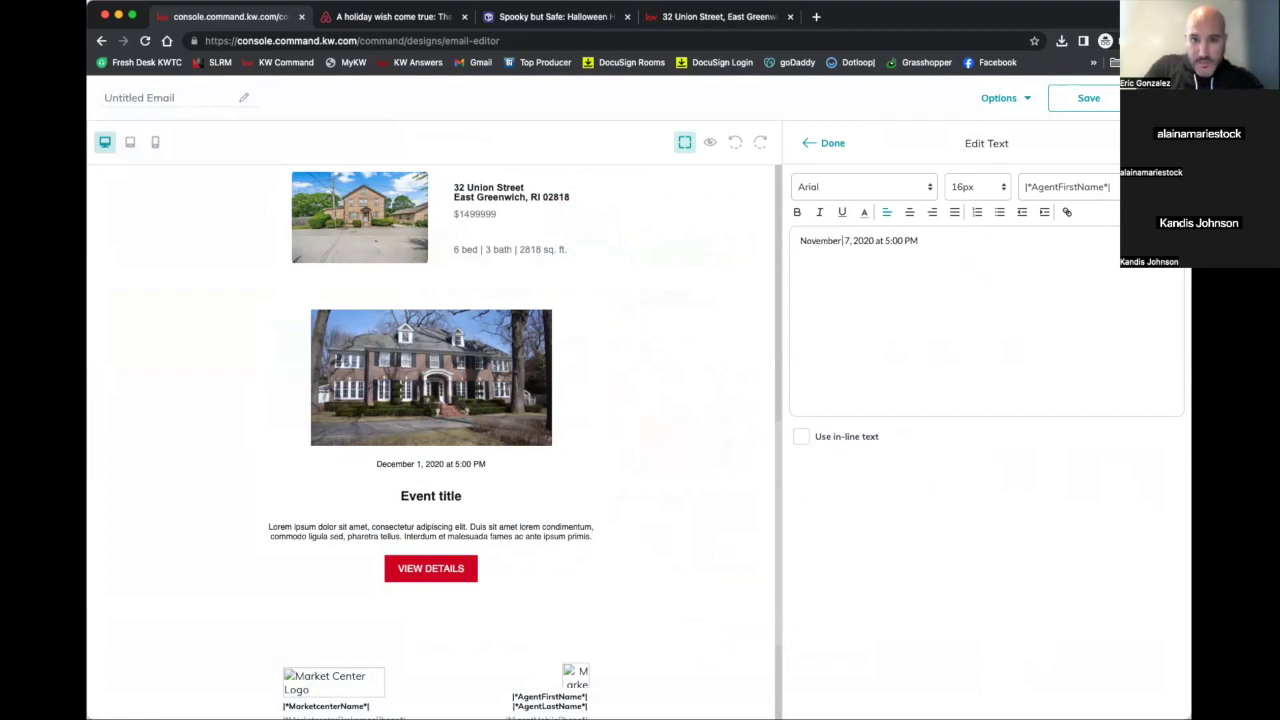
{"action": "left_click", "coordinate": [870, 240]}
{"action": "key", "text": "BackSpace"}
{"action": "key", "text": "BackSpace"}
{"action": "type", "text": "23"}
{"action": "left_click", "coordinate": [888, 240]}
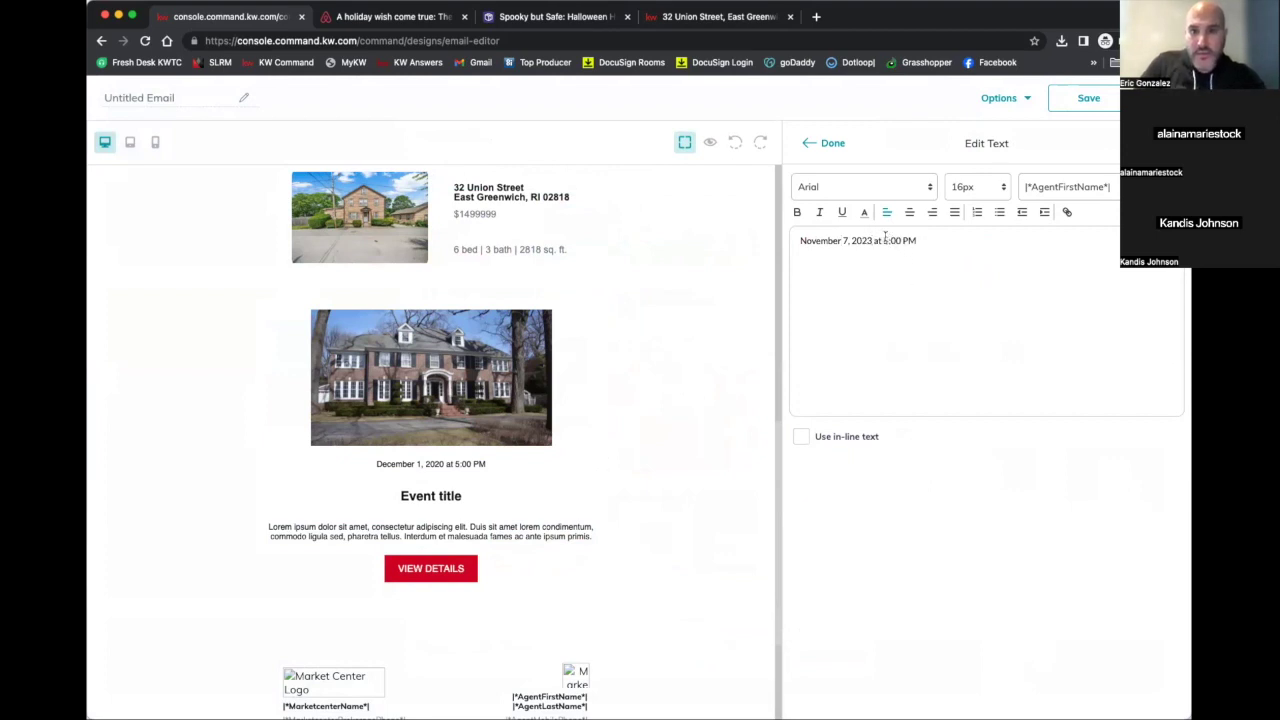
{"action": "key", "text": "BackSpace"}
{"action": "type", "text": "11"}
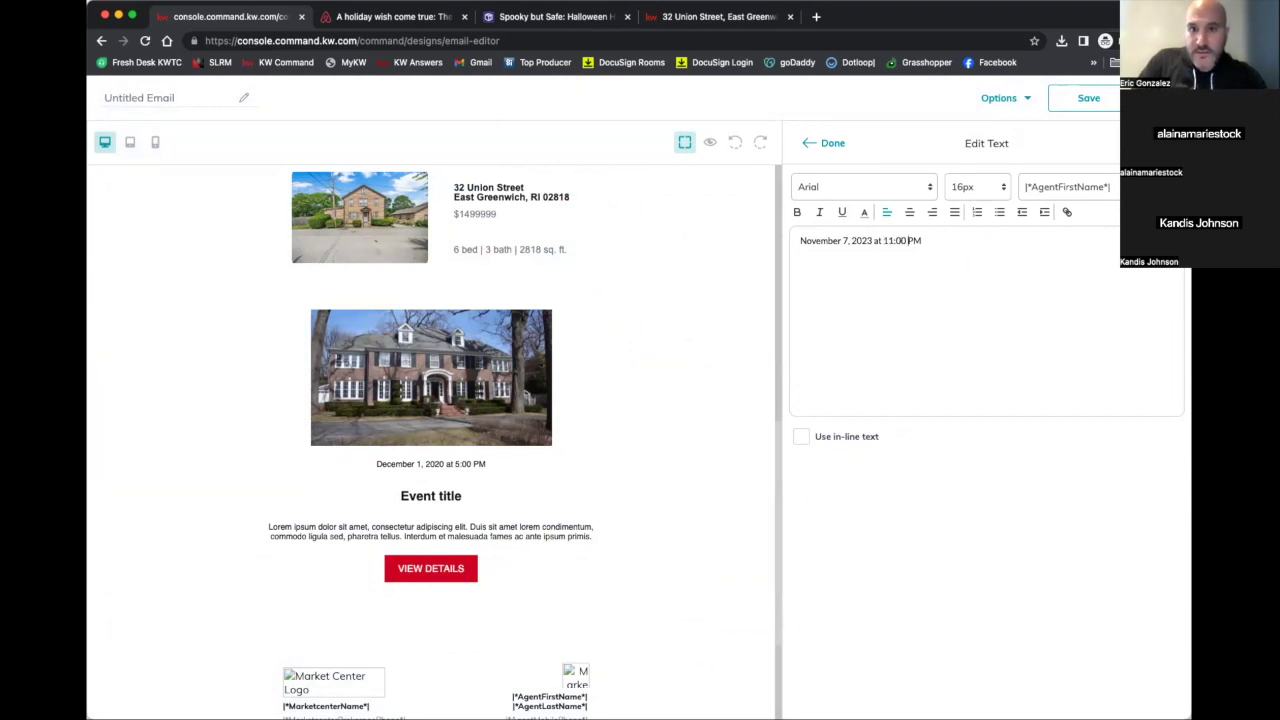
{"action": "left_click", "coordinate": [911, 240]}
{"action": "key", "text": "BackSpace"}
{"action": "type", "text": "A"}
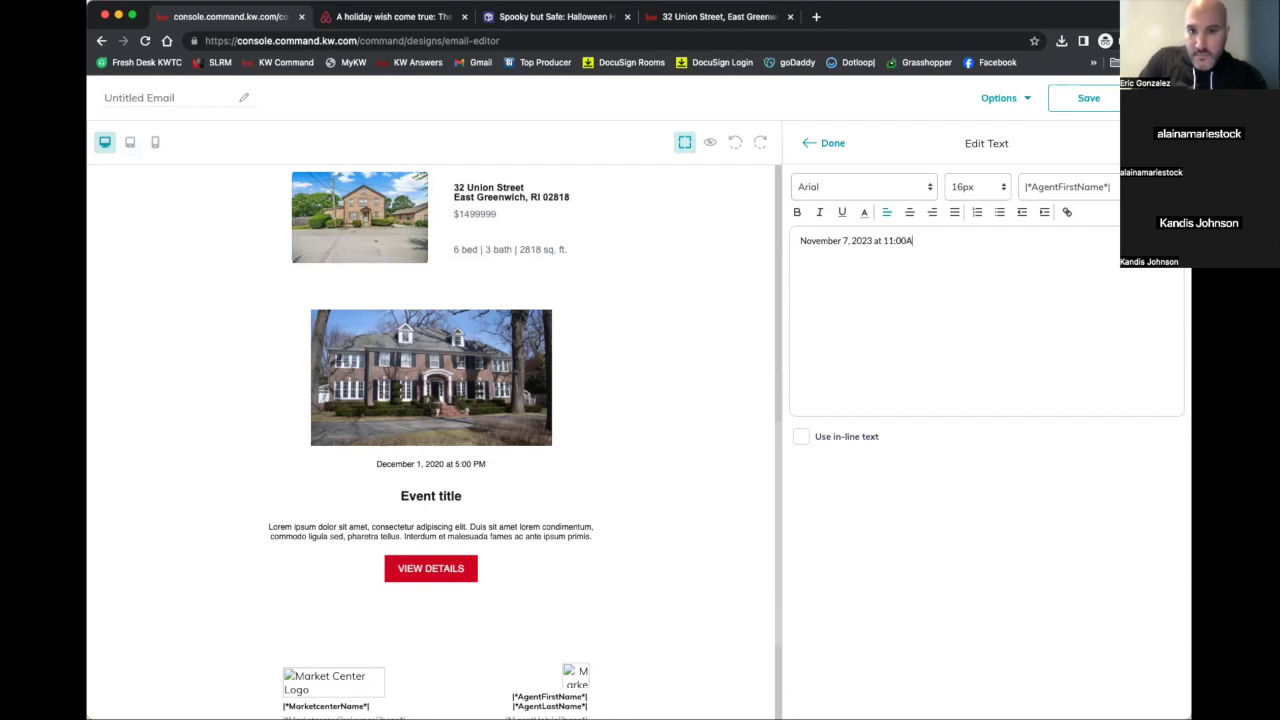
{"action": "type", "text": "-12"}
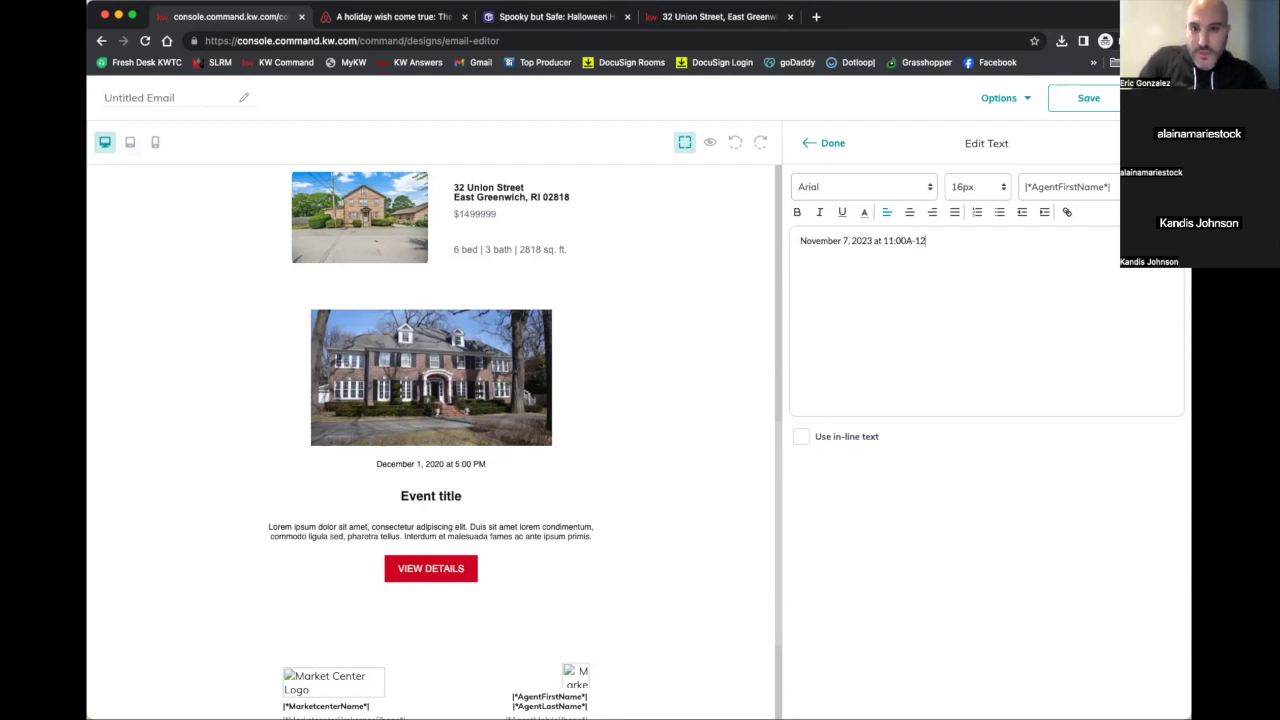
{"action": "type", "text": ":00P"}
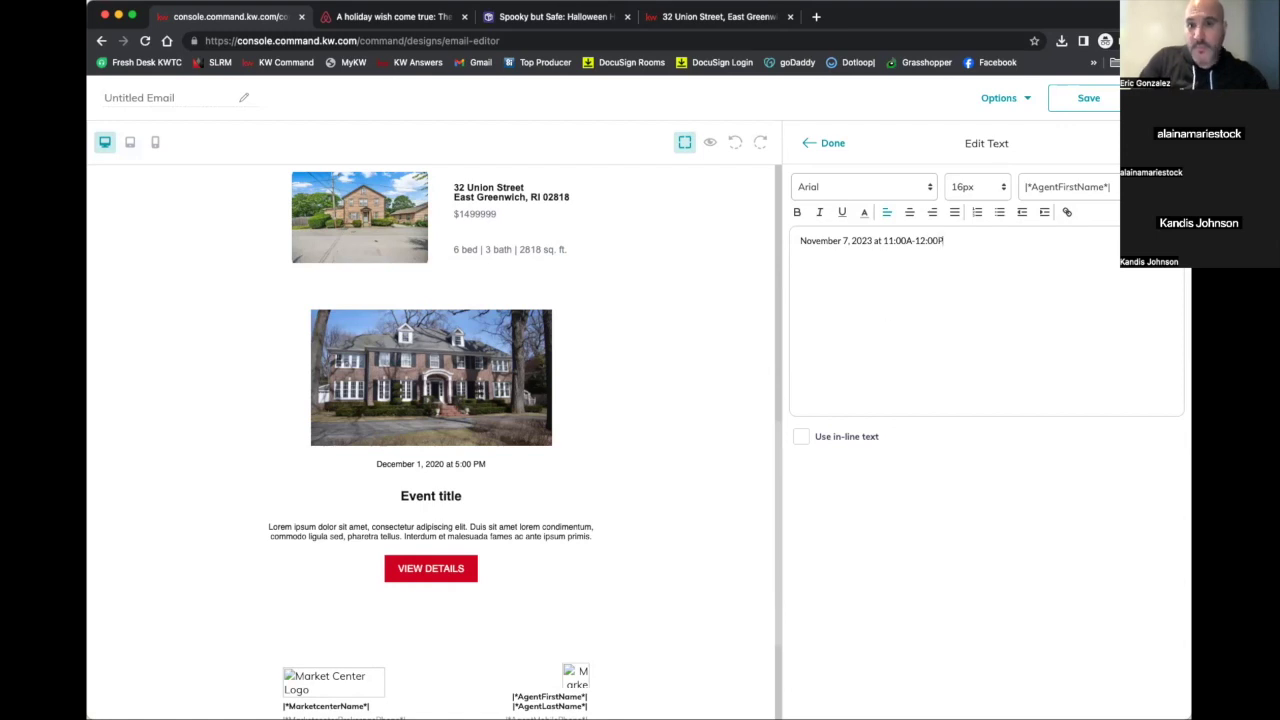
Centre the date line and format it in LibreBaskerville at 20px
{"action": "triple_click", "coordinate": [876, 241]}
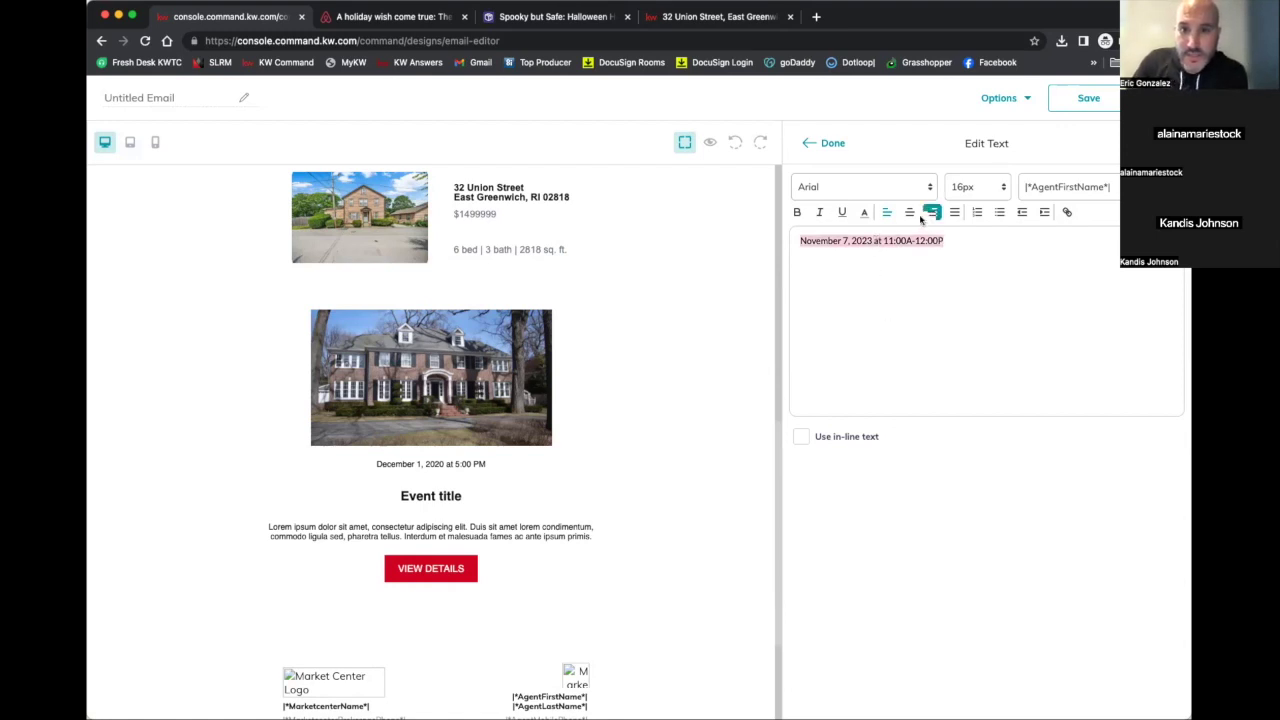
{"action": "left_click", "coordinate": [910, 214]}
{"action": "left_click", "coordinate": [864, 187]}
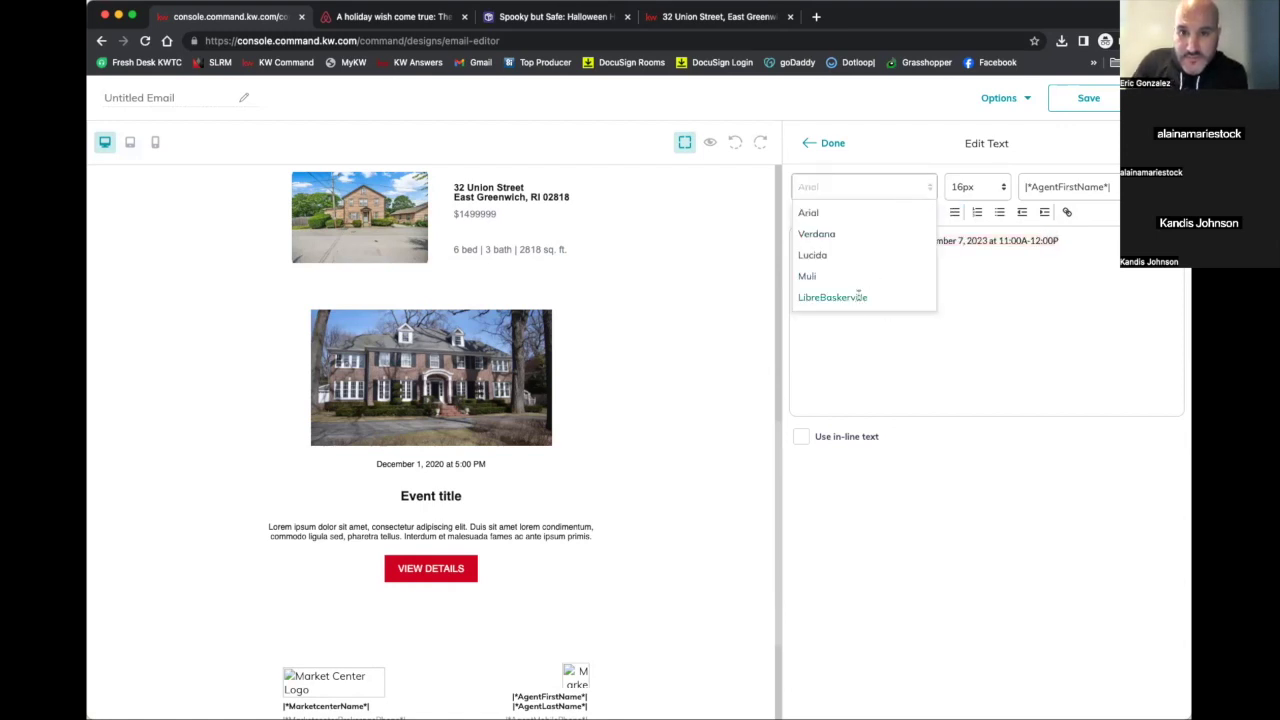
{"action": "left_click", "coordinate": [858, 297]}
{"action": "left_click", "coordinate": [980, 187]}
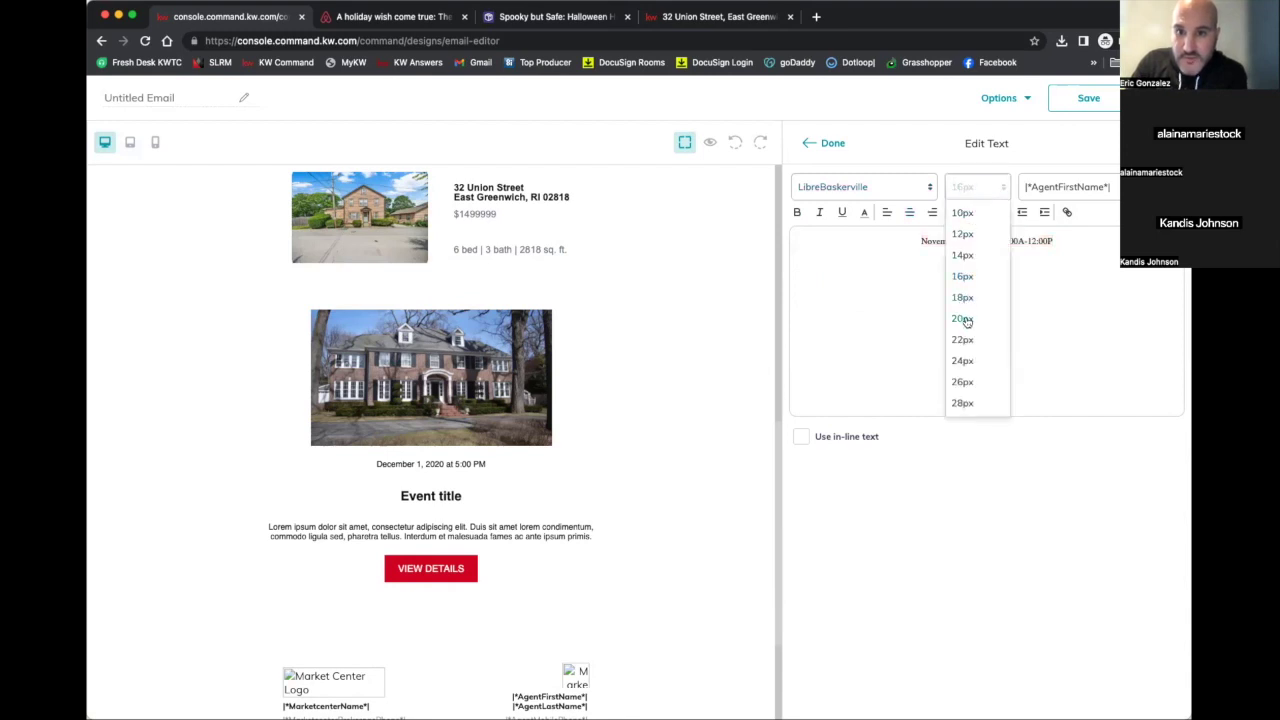
{"action": "left_click", "coordinate": [962, 318]}
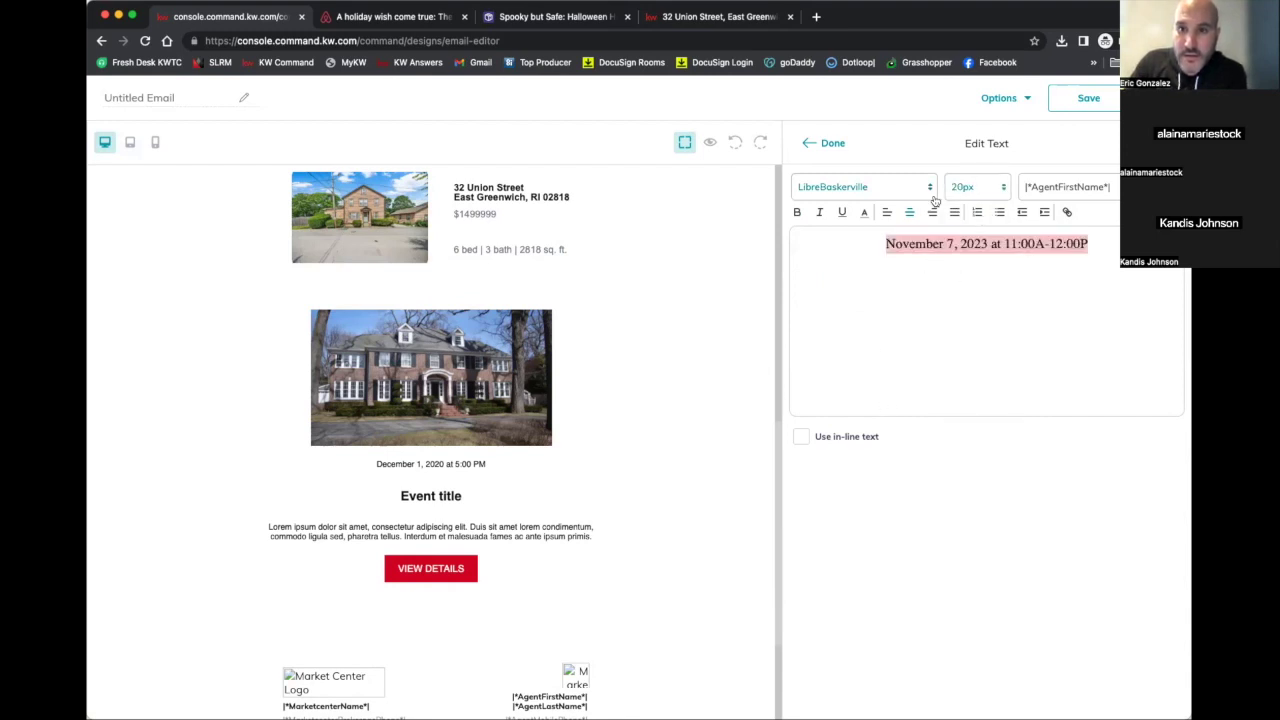
{"action": "left_click", "coordinate": [835, 145]}
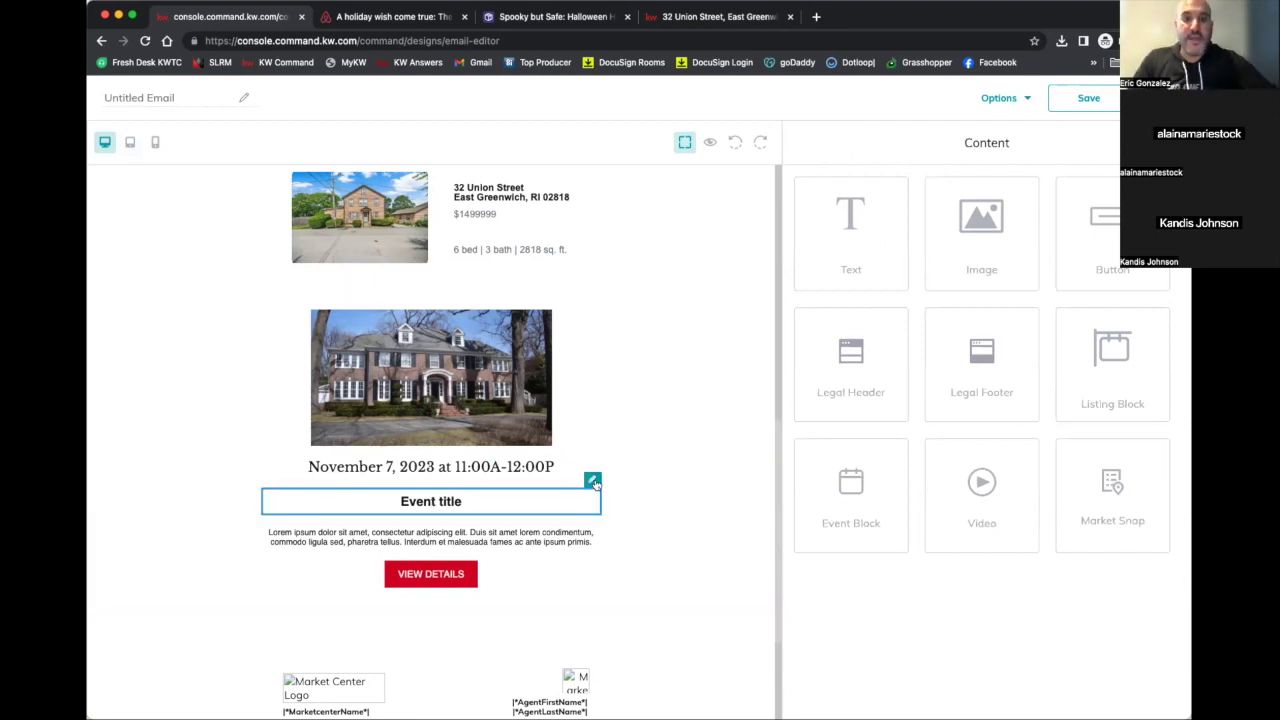
Rename the event heading to 'Open House' in LibreBaskerville, kept at H3
{"action": "left_click", "coordinate": [593, 481]}
{"action": "triple_click", "coordinate": [866, 244]}
{"action": "type", "text": "Open House"}
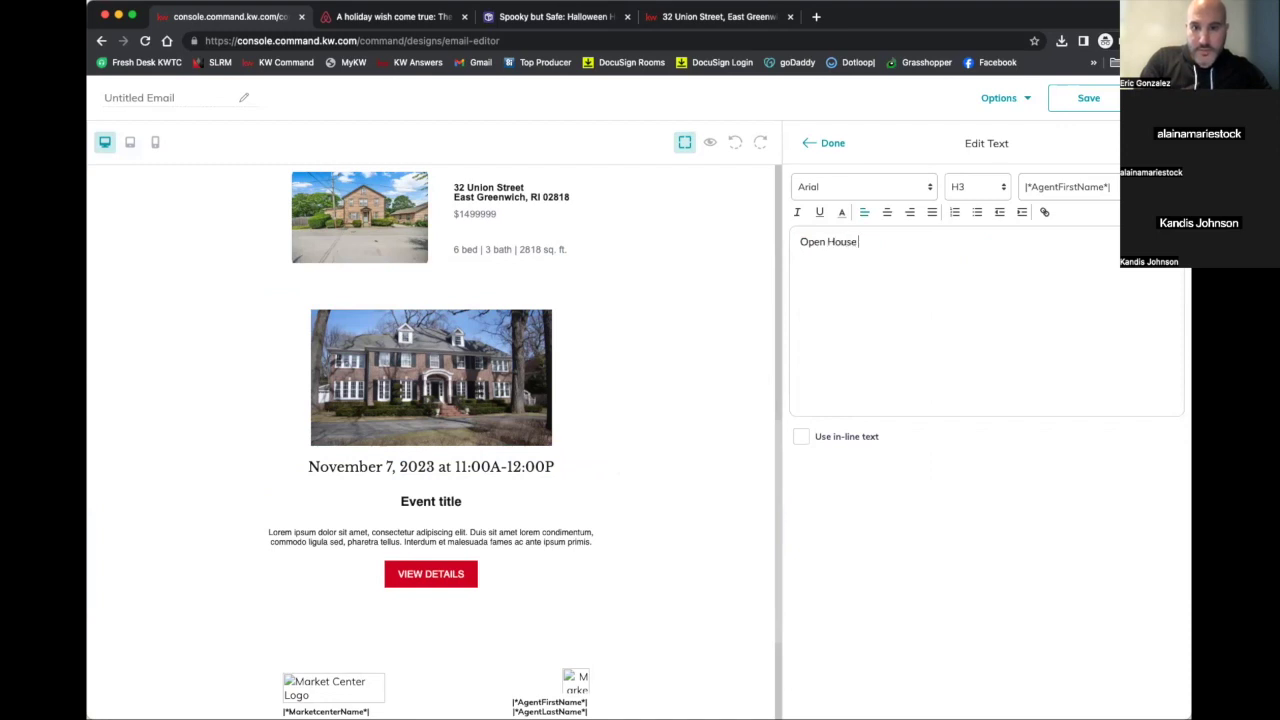
{"action": "triple_click", "coordinate": [828, 242]}
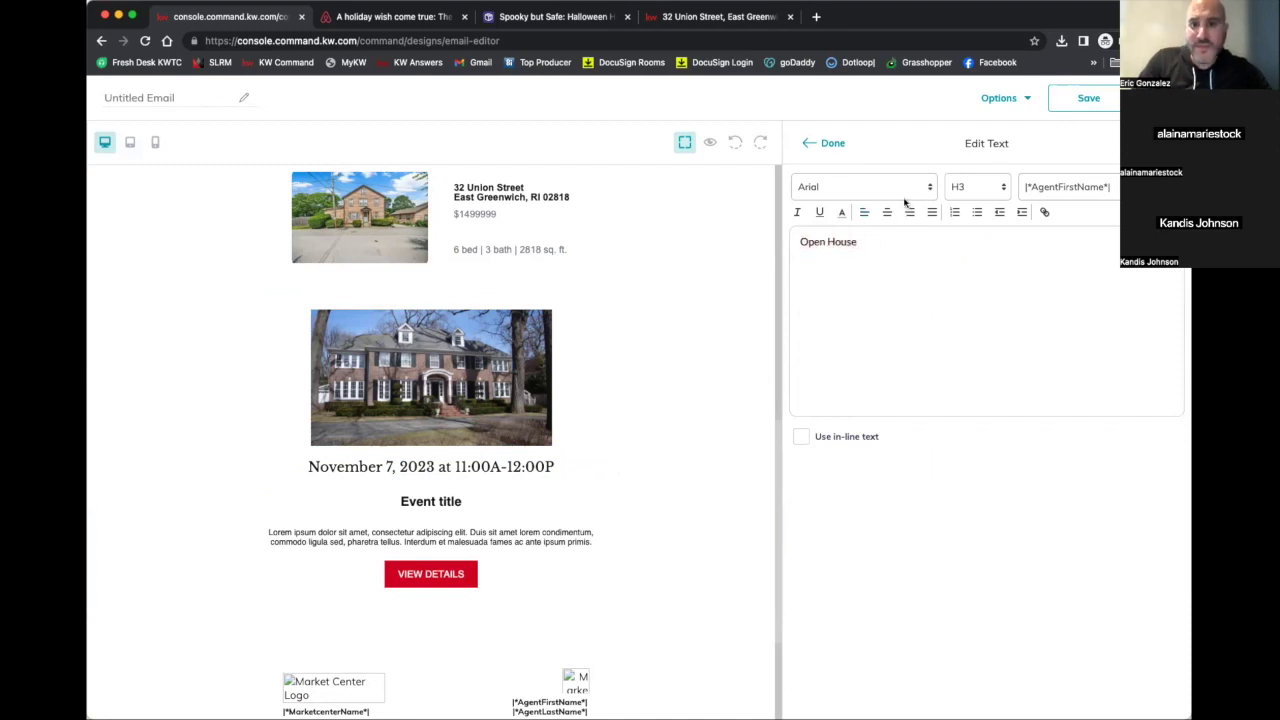
{"action": "triple_click", "coordinate": [850, 242]}
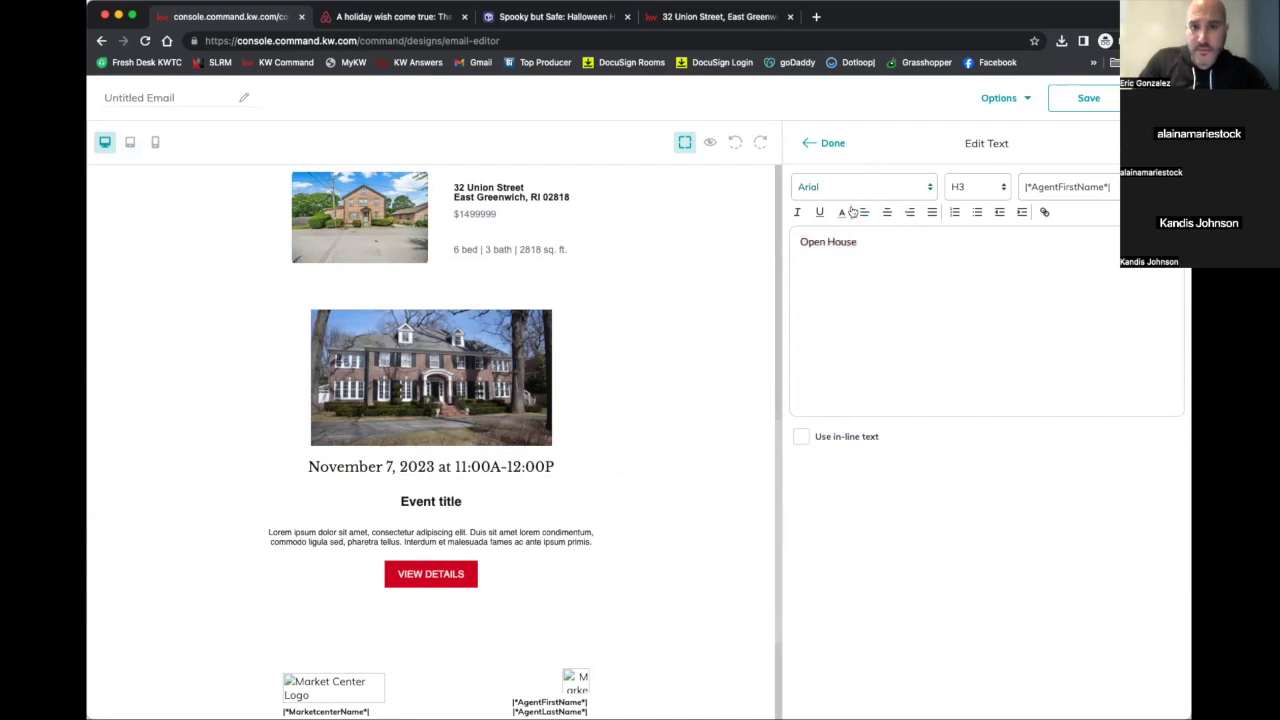
{"action": "triple_click", "coordinate": [828, 242]}
{"action": "left_click", "coordinate": [837, 187]}
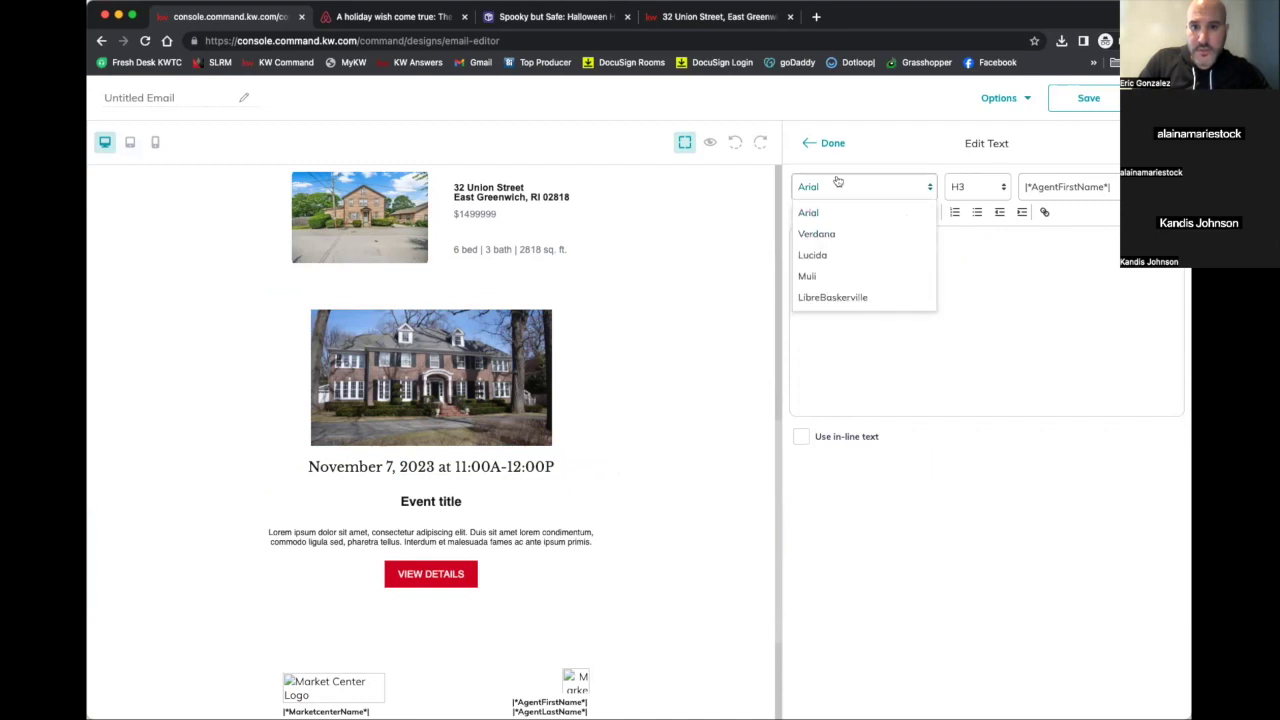
{"action": "left_click", "coordinate": [829, 296]}
{"action": "left_click", "coordinate": [979, 190]}
{"action": "left_click", "coordinate": [890, 277]}
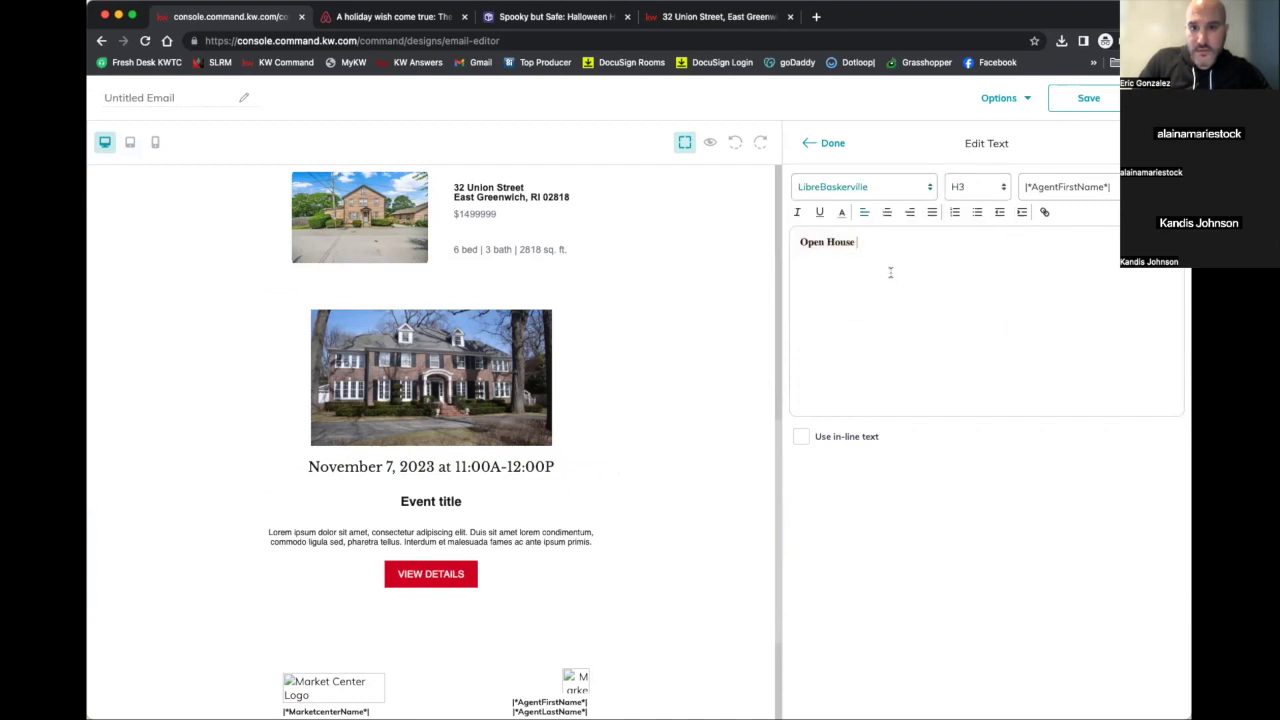
{"action": "left_click", "coordinate": [832, 143]}
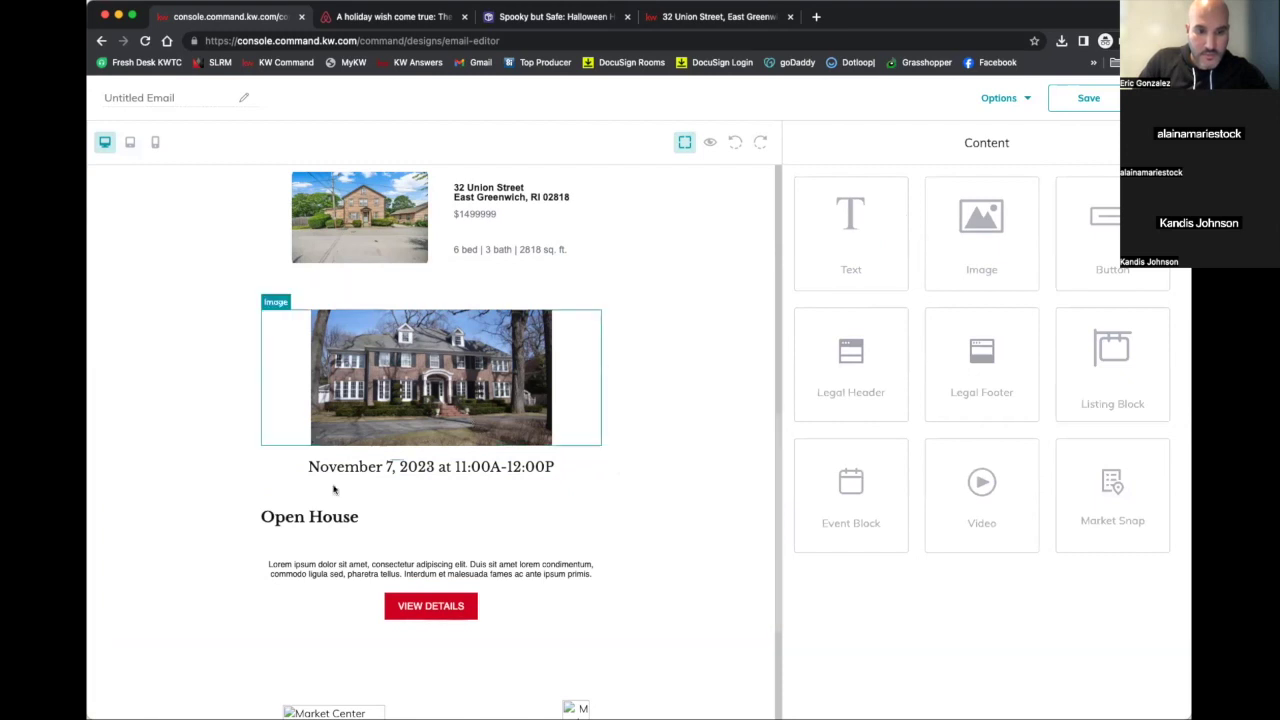
Center-align the Open House heading
{"action": "left_click", "coordinate": [586, 477]}
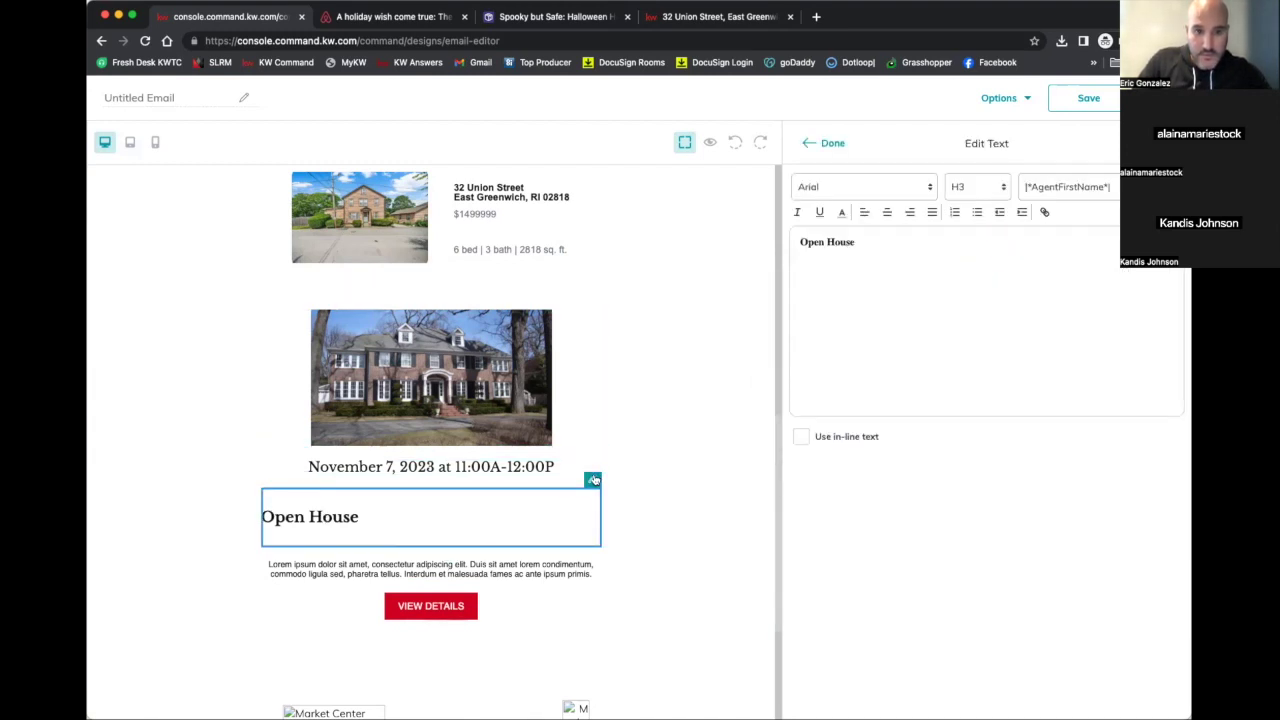
{"action": "triple_click", "coordinate": [833, 245]}
{"action": "left_click", "coordinate": [887, 212]}
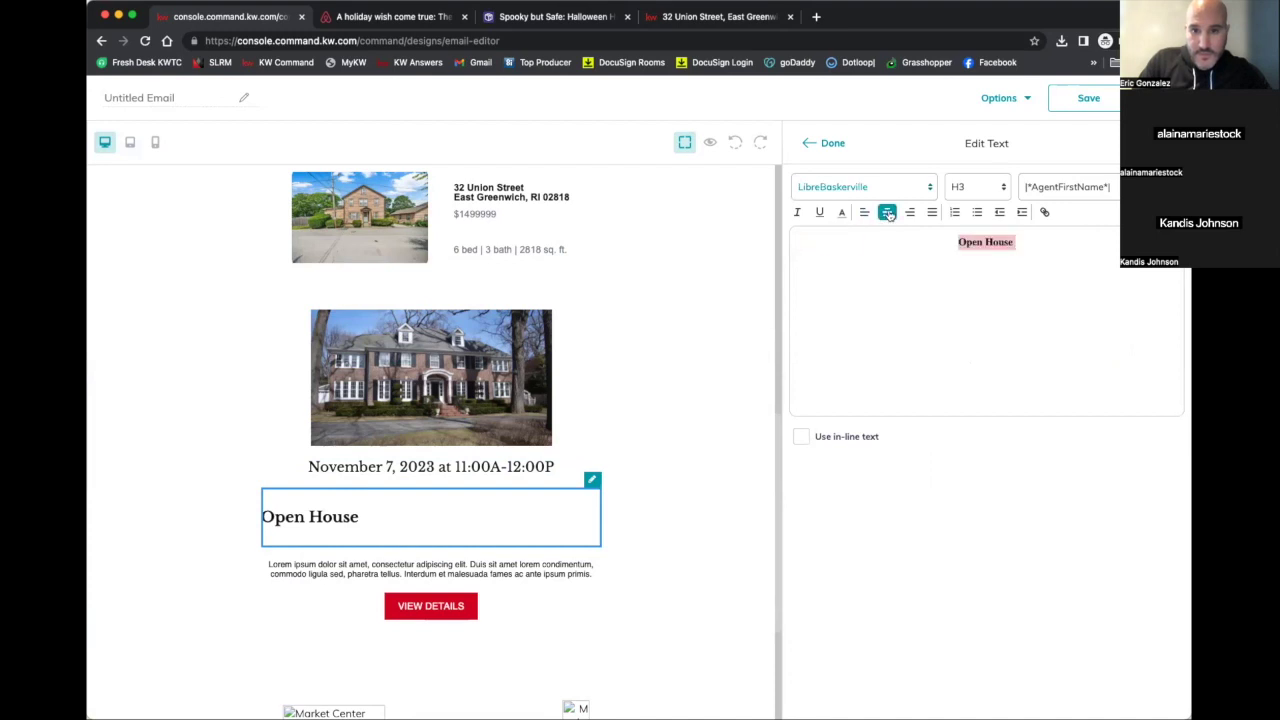
{"action": "left_click", "coordinate": [830, 143]}
{"action": "scroll", "coordinate": [505, 492], "scroll_direction": "down", "scroll_amount": 1}
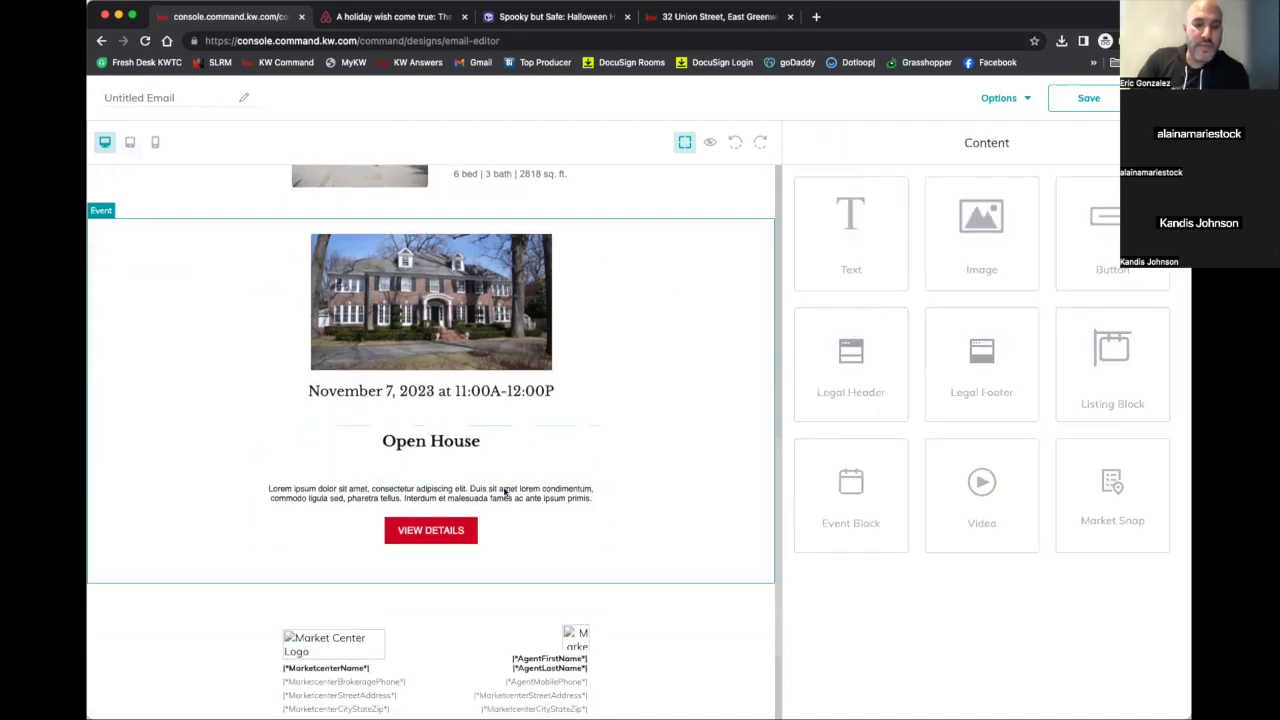
Open the VIEW DETAILS button's settings, then switch to the property listing tab
{"action": "scroll", "coordinate": [505, 492], "scroll_direction": "down", "scroll_amount": 1}
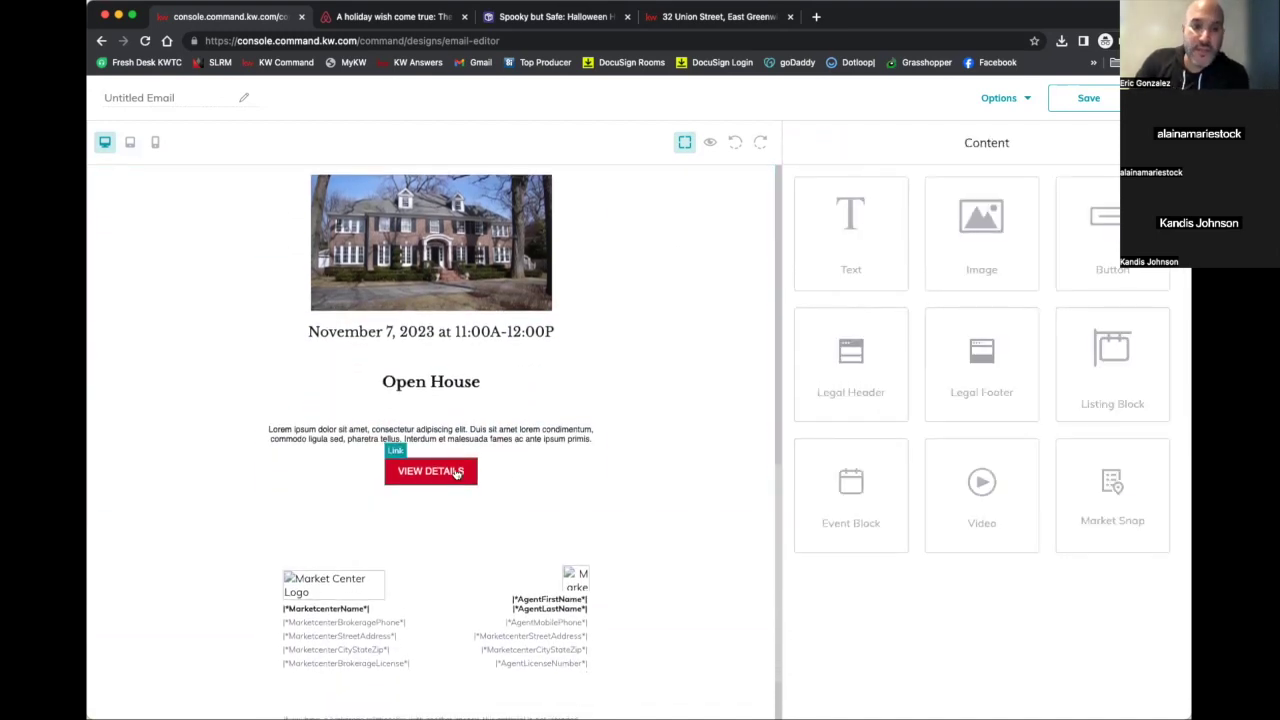
{"action": "left_click", "coordinate": [464, 465]}
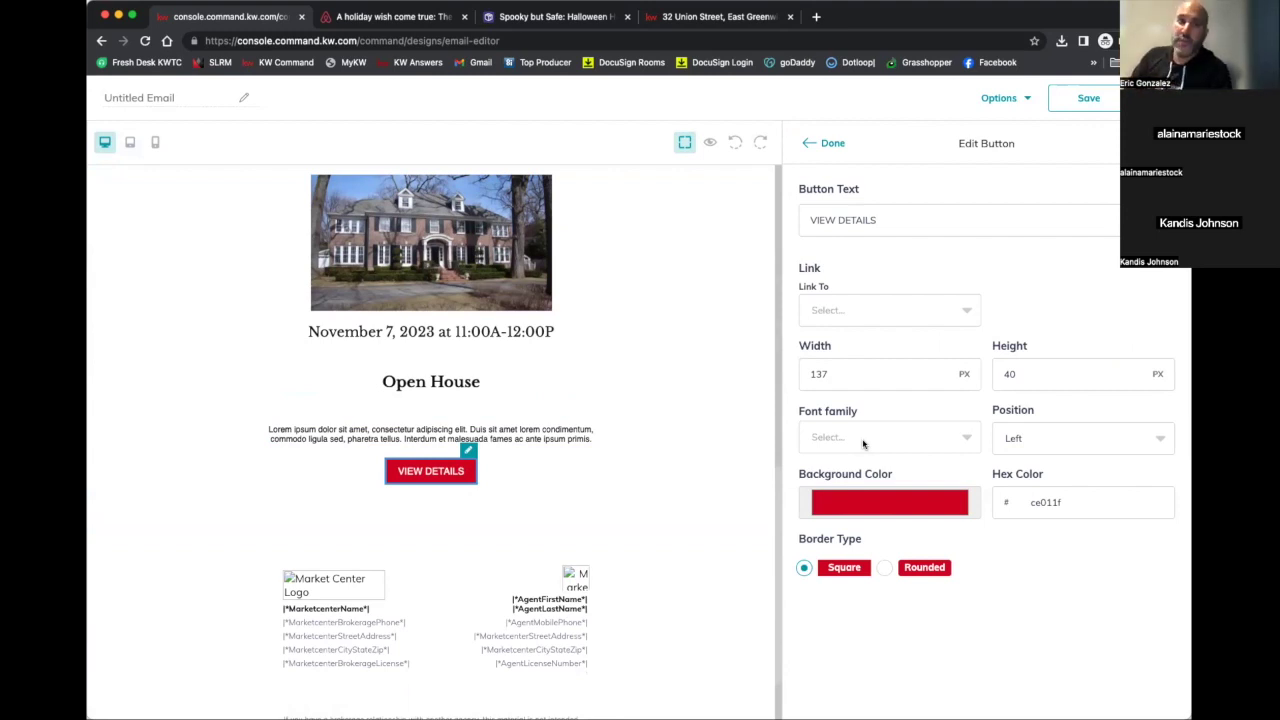
{"action": "left_click", "coordinate": [752, 27]}
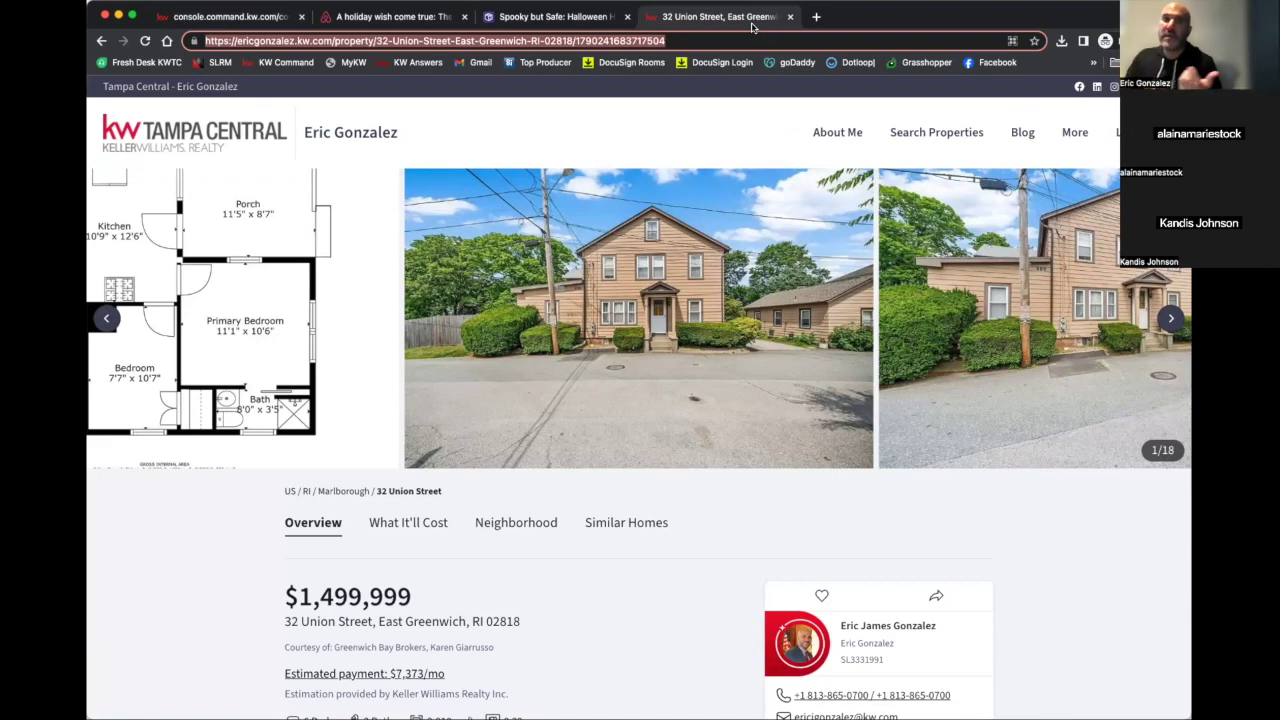
Load the listing's open-house page by appending /openhouse to its URL
{"action": "left_click", "coordinate": [729, 38]}
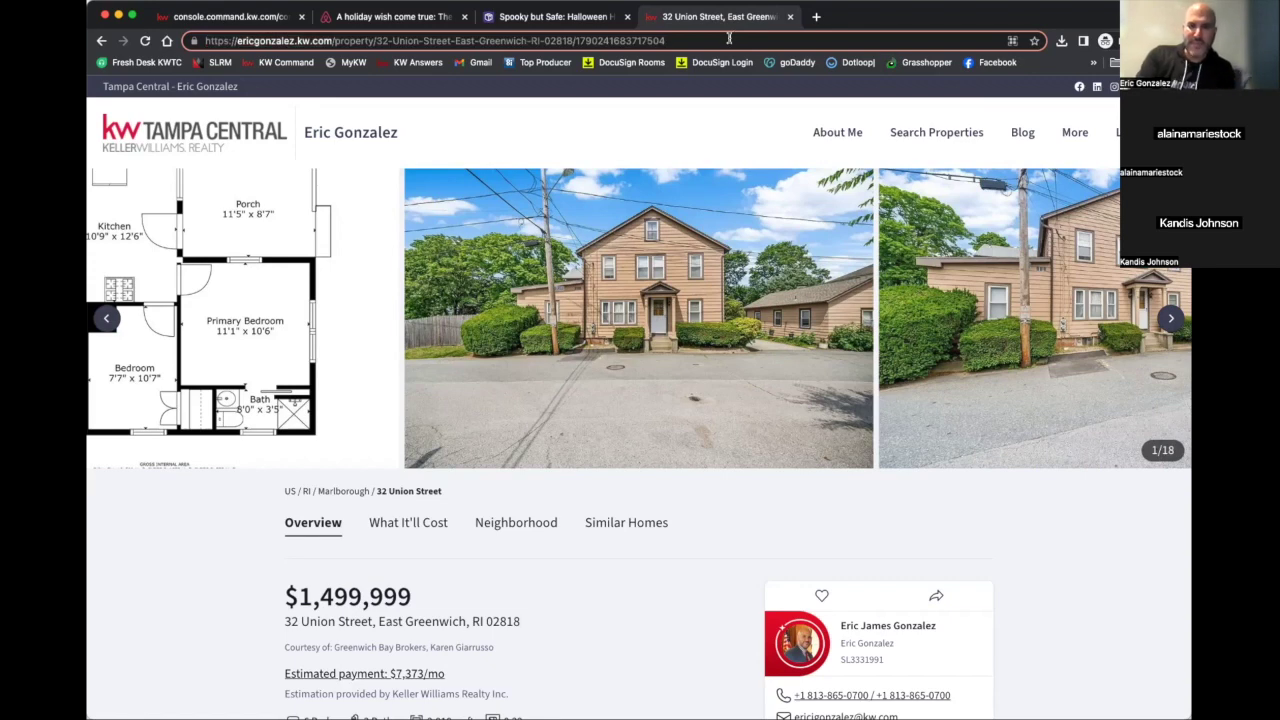
{"action": "type", "text": "/h"}
{"action": "key", "text": "BackSpace"}
{"action": "type", "text": "openhouse"}
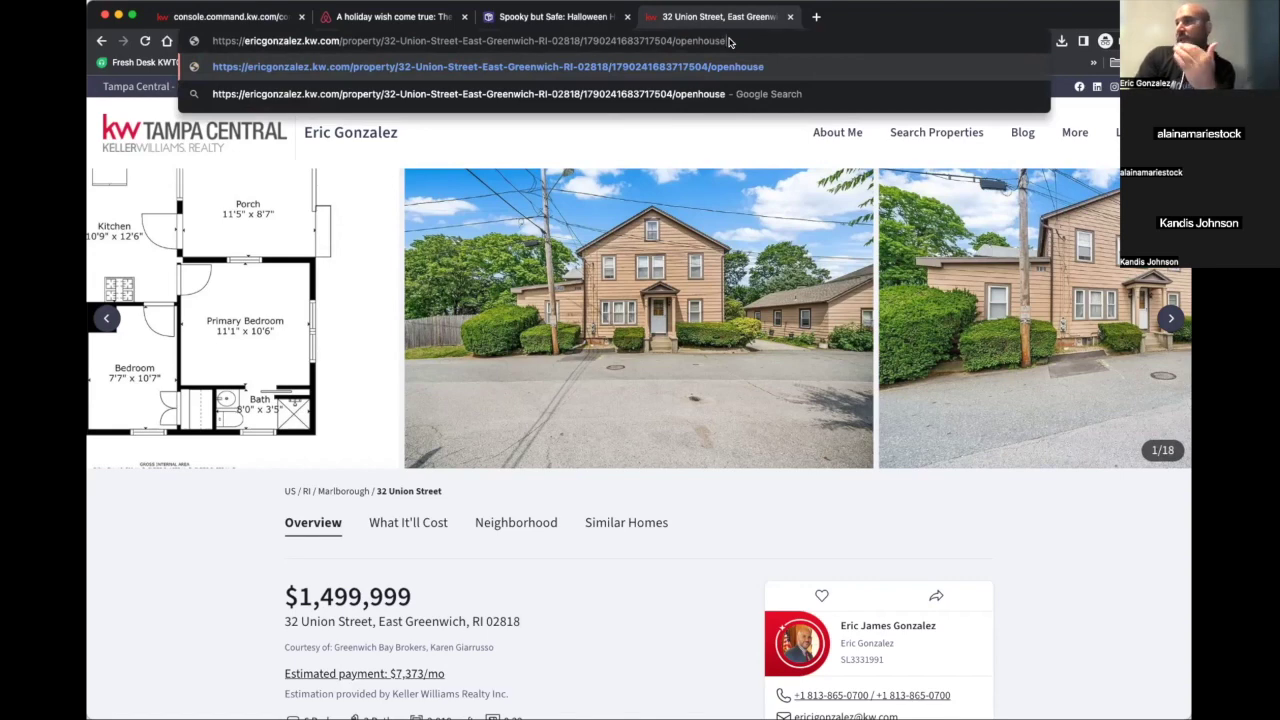
{"action": "key", "text": "Return"}
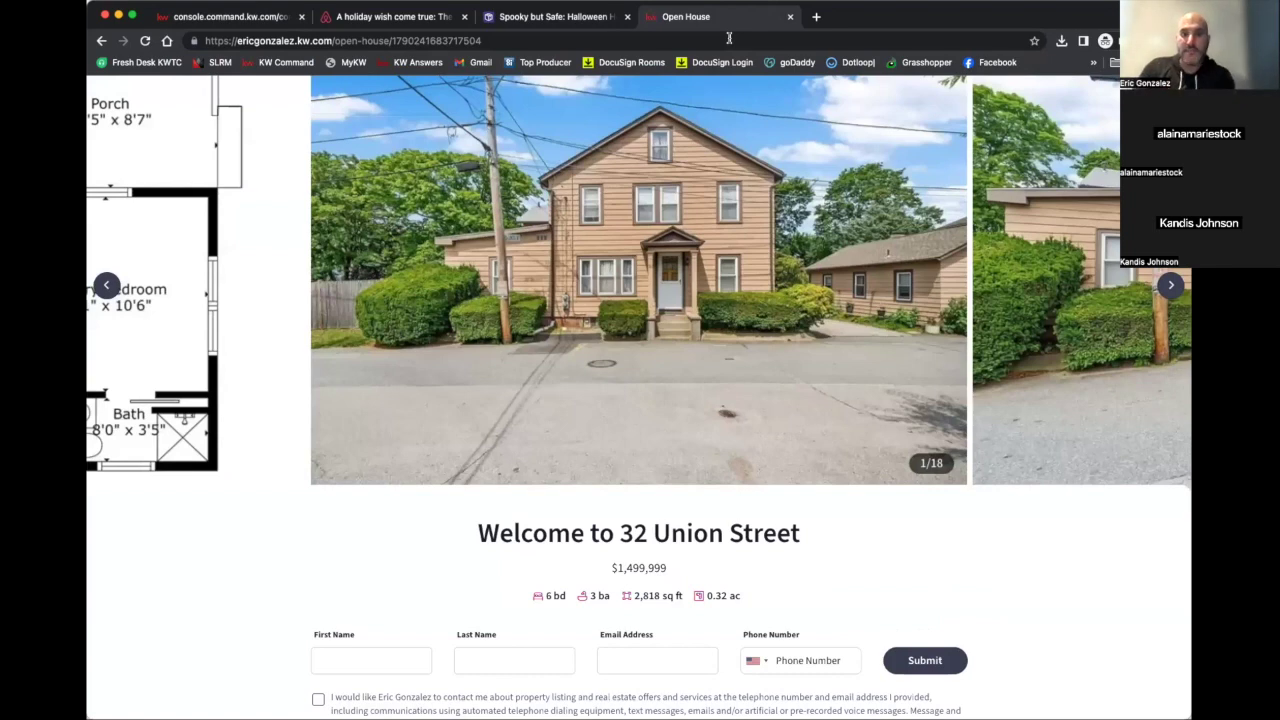
{"action": "scroll", "coordinate": [423, 675], "scroll_direction": "down", "scroll_amount": 1}
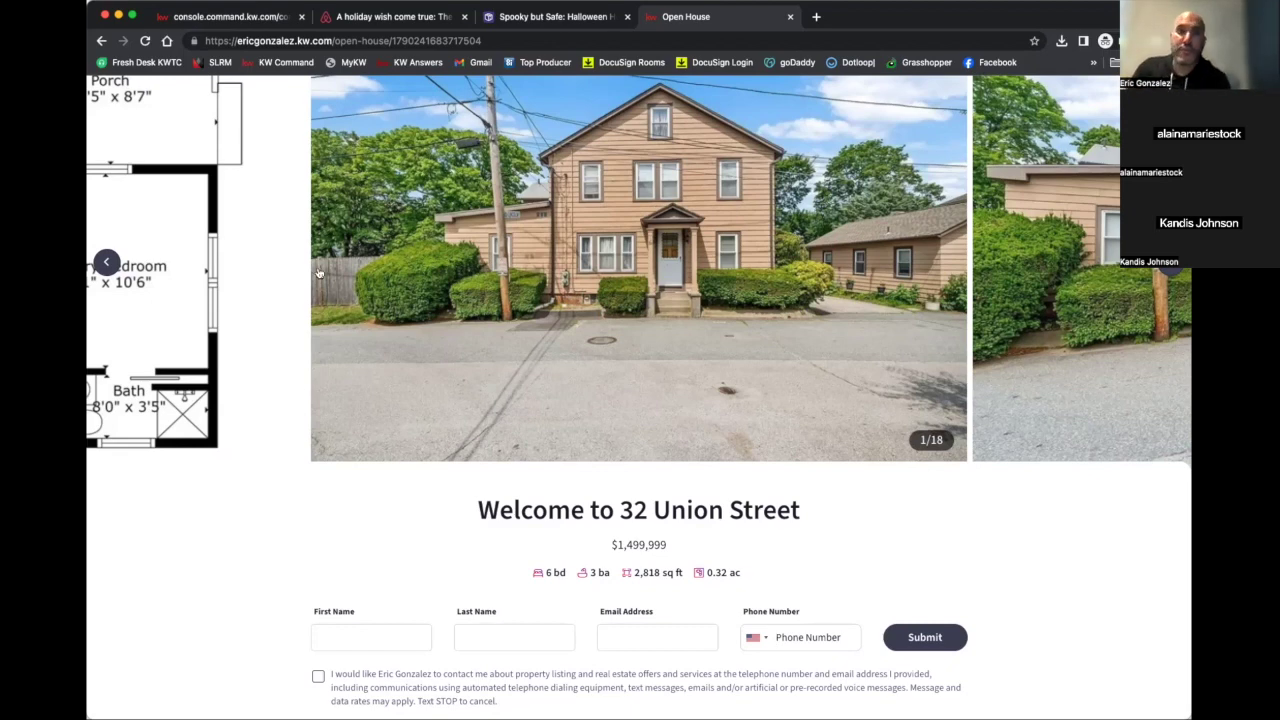
Copy the open-house page address and return to KW Command
{"action": "left_click", "coordinate": [489, 40]}
{"action": "right_click", "coordinate": [489, 40]}
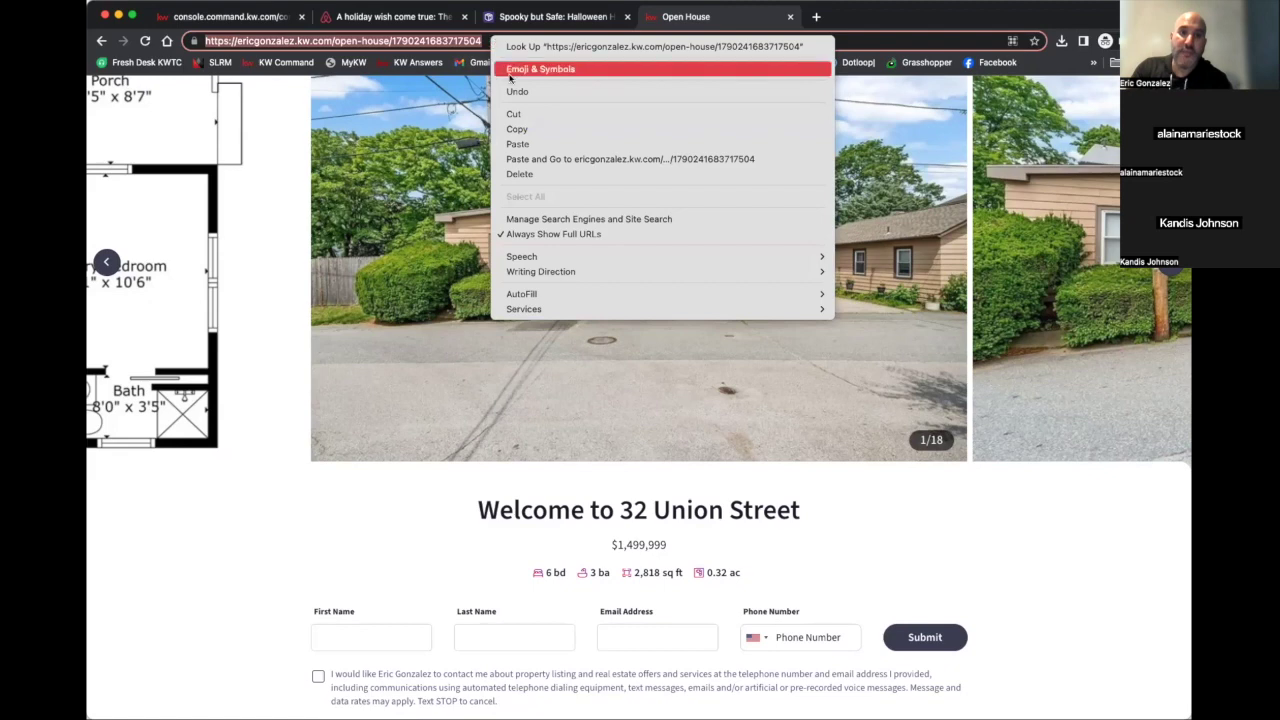
{"action": "left_click", "coordinate": [517, 128]}
{"action": "left_click", "coordinate": [265, 17]}
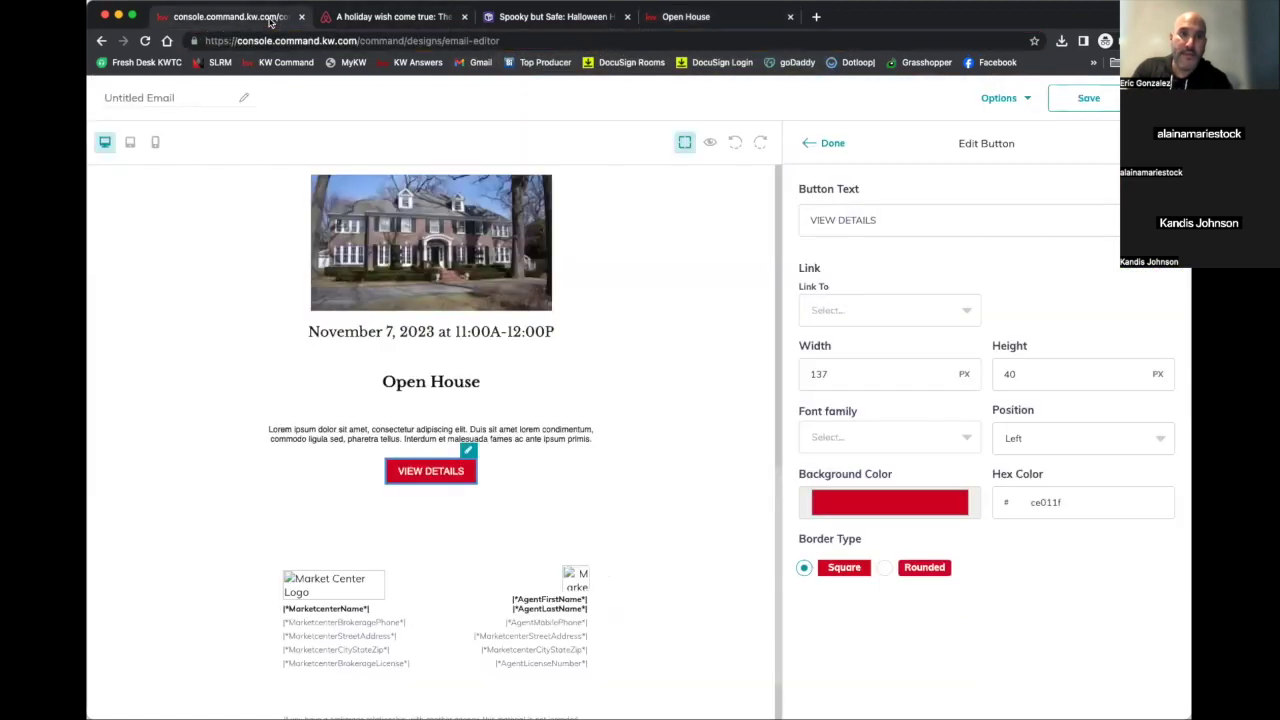
Link the VIEW DETAILS button to the pasted open-house URL with Rounded border type
{"action": "left_click", "coordinate": [843, 305]}
{"action": "left_click", "coordinate": [838, 375]}
{"action": "left_click", "coordinate": [1020, 307]}
{"action": "key", "text": "ctrl+v"}
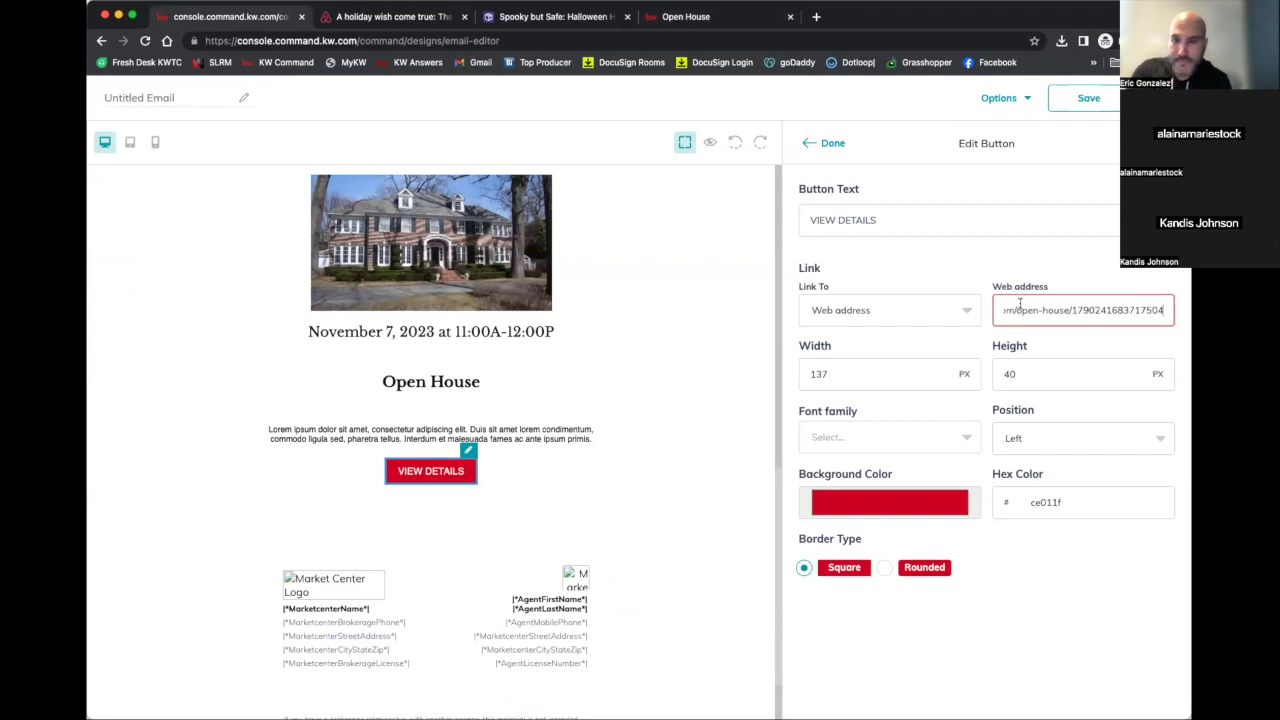
{"action": "left_click", "coordinate": [888, 568]}
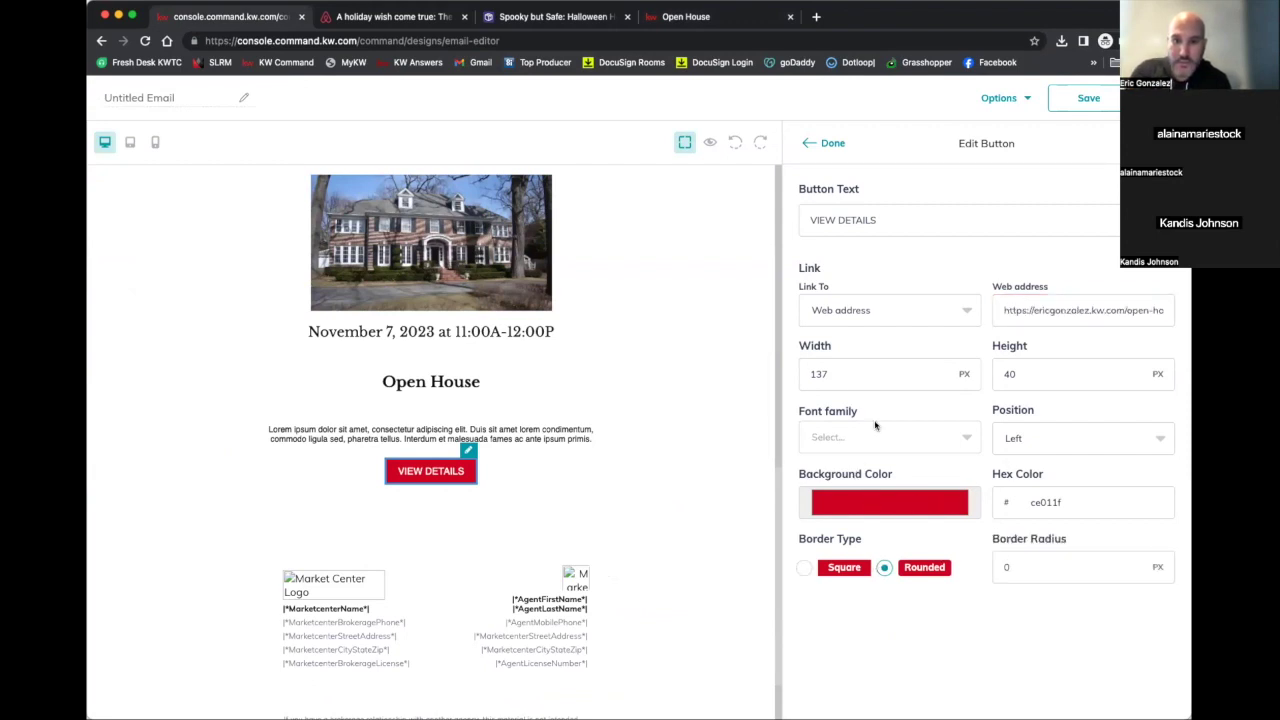
{"action": "left_click", "coordinate": [907, 222]}
{"action": "left_click", "coordinate": [826, 143]}
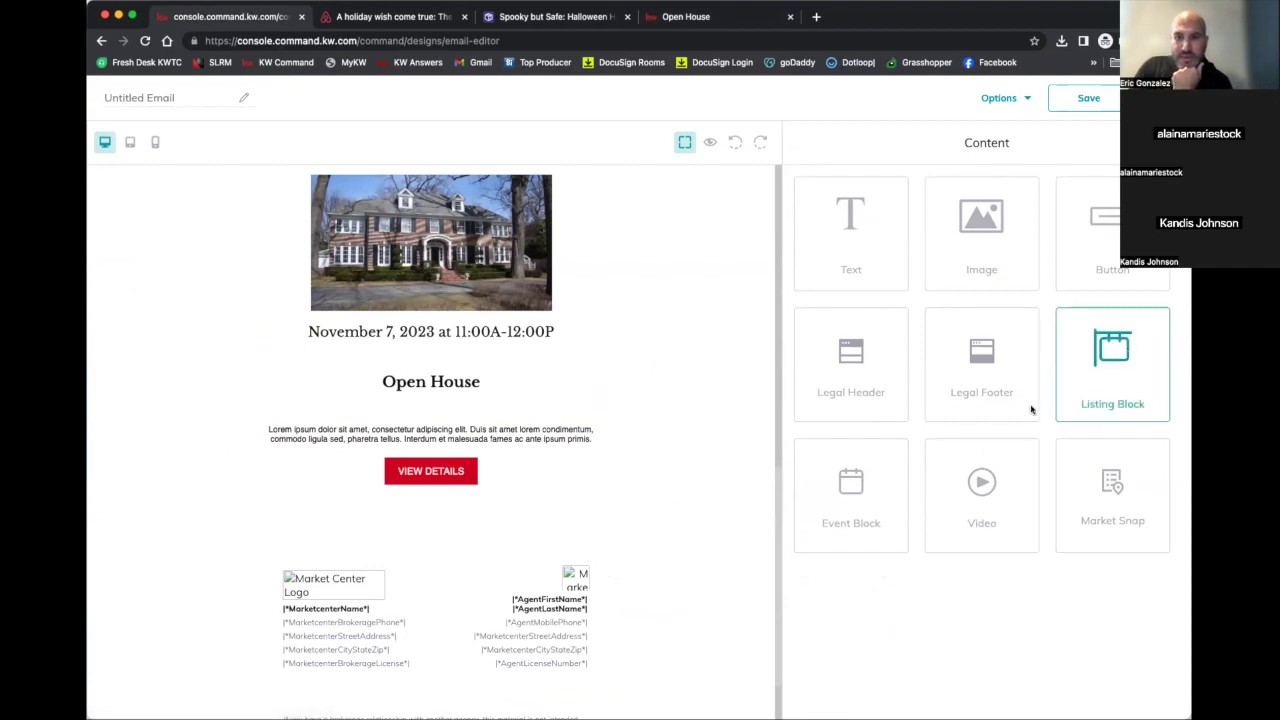
Add a Video block under VIEW DETAILS, open its settings, and start an incognito tab to youtube.com
{"action": "left_click_drag", "start_coordinate": [984, 484], "coordinate": [634, 503]}
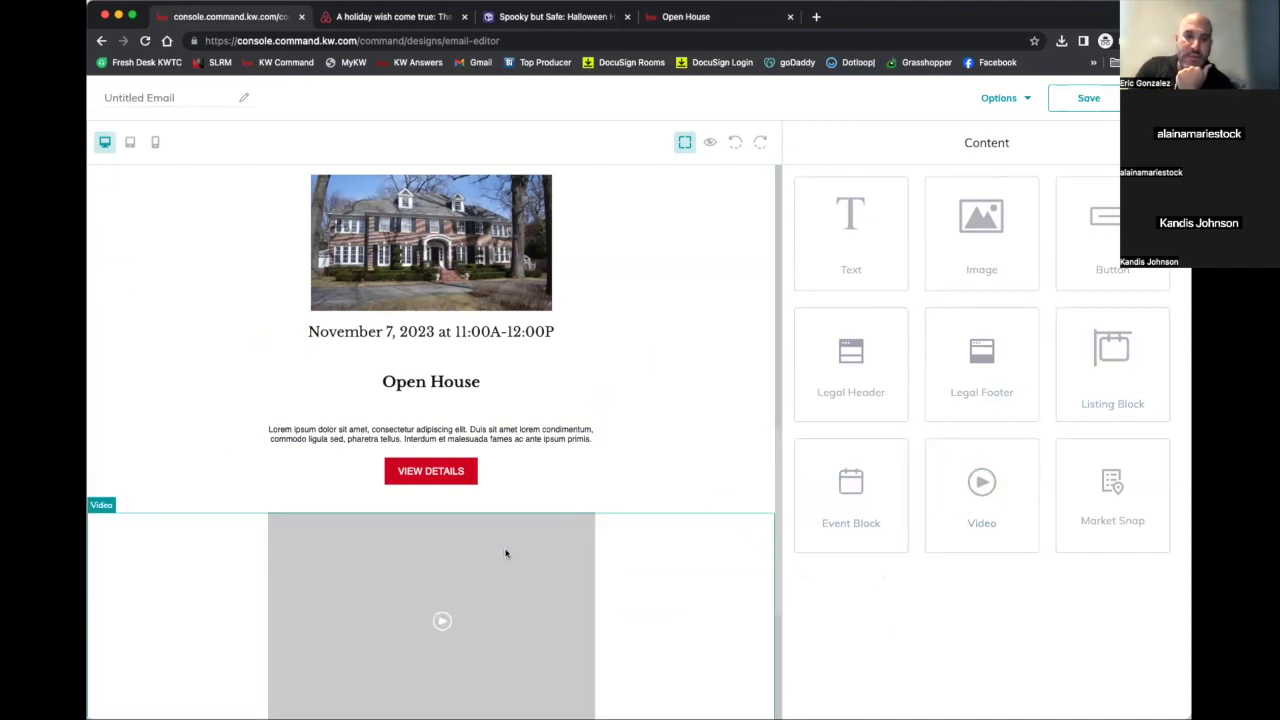
{"action": "scroll", "coordinate": [506, 552], "scroll_direction": "down", "scroll_amount": 2}
{"action": "left_click", "coordinate": [745, 393]}
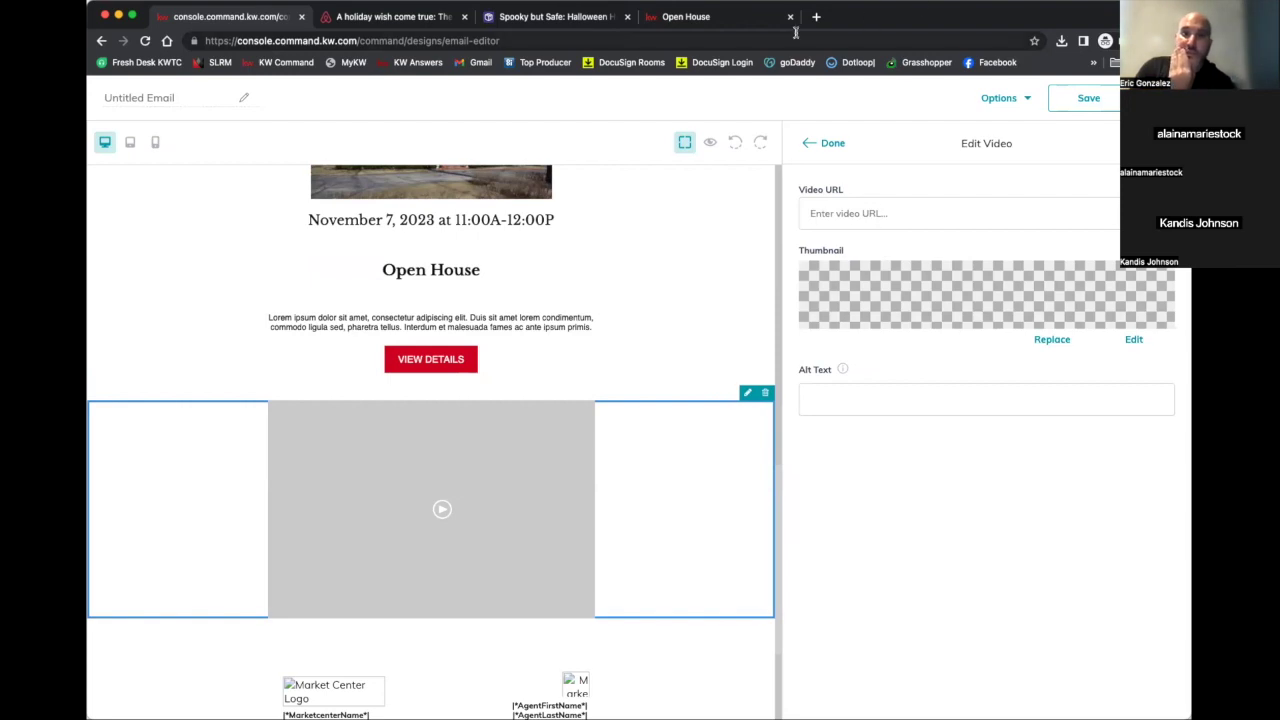
{"action": "left_click", "coordinate": [816, 16]}
{"action": "type", "text": "youtube"}
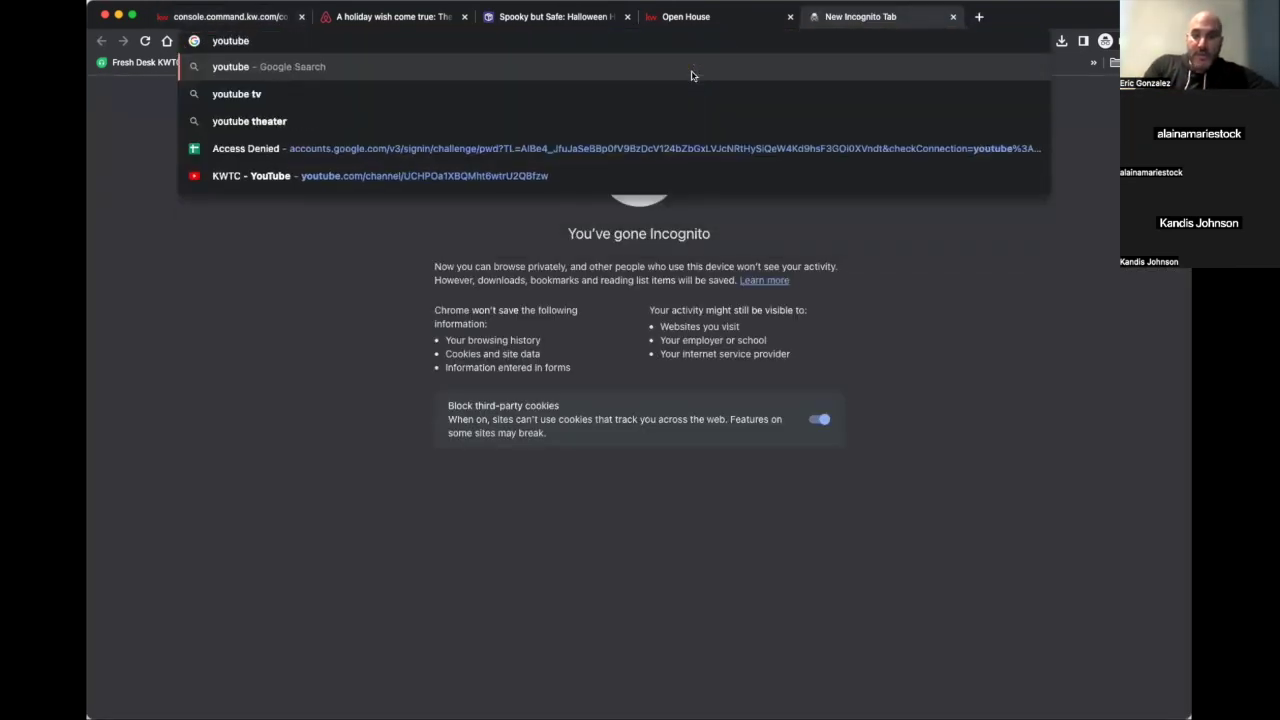
{"action": "type", "text": ".com"}
Copy the share link of the Relaxing Jazz Instrumental Music video on YouTube
{"action": "key", "text": "Return"}
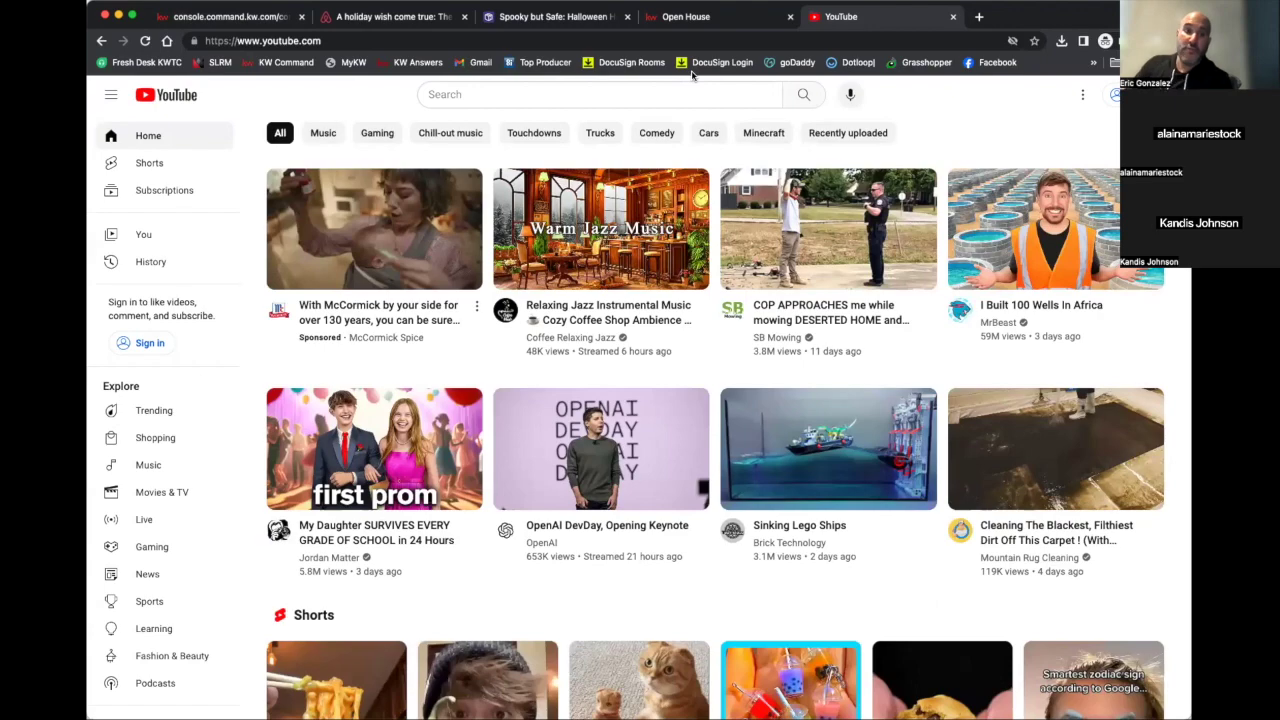
{"action": "scroll", "coordinate": [1019, 245], "scroll_direction": "down", "scroll_amount": 1}
{"action": "scroll", "coordinate": [1019, 250], "scroll_direction": "down", "scroll_amount": 3}
{"action": "scroll", "coordinate": [1017, 270], "scroll_direction": "up", "scroll_amount": 3}
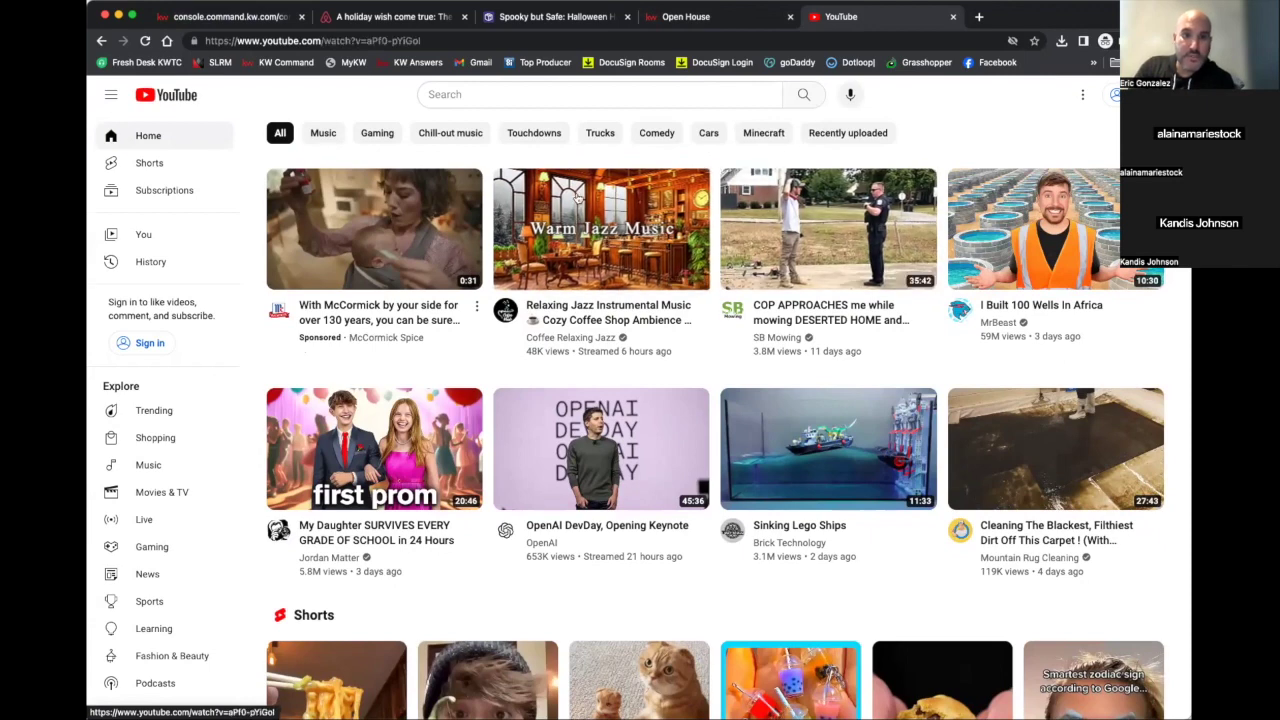
{"action": "left_click", "coordinate": [659, 236]}
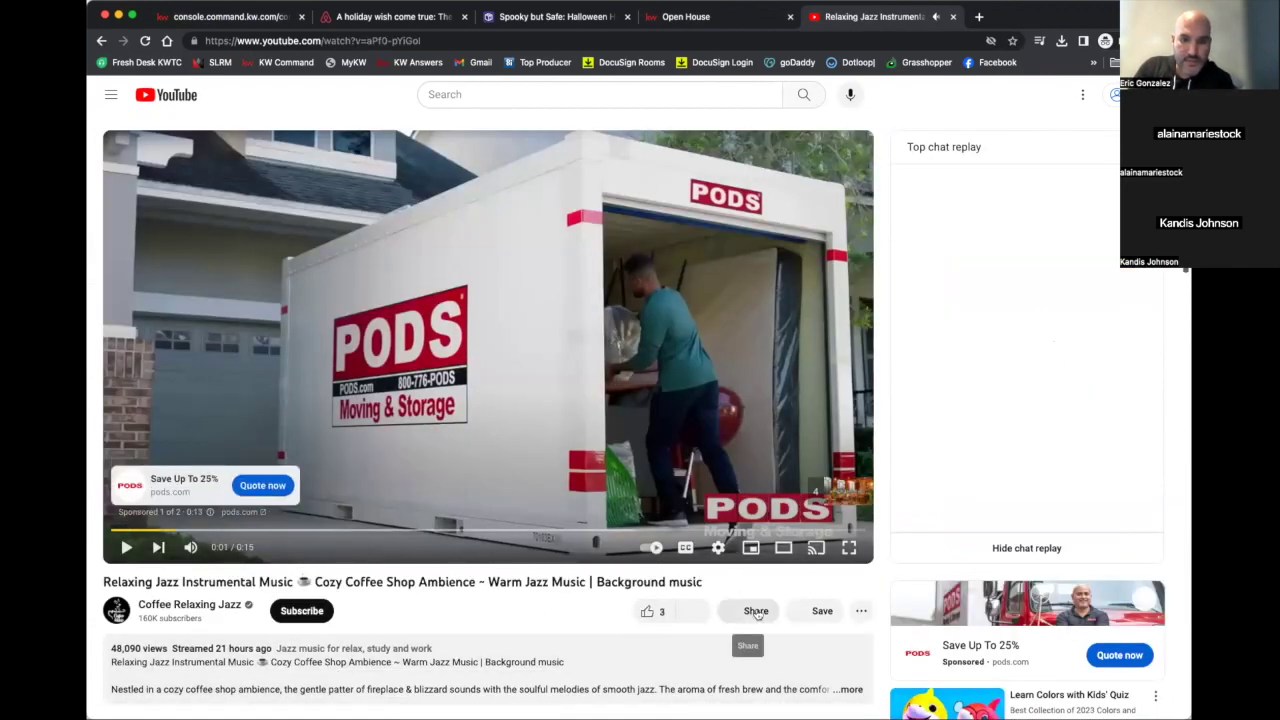
{"action": "left_click", "coordinate": [757, 611]}
{"action": "left_click", "coordinate": [770, 424]}
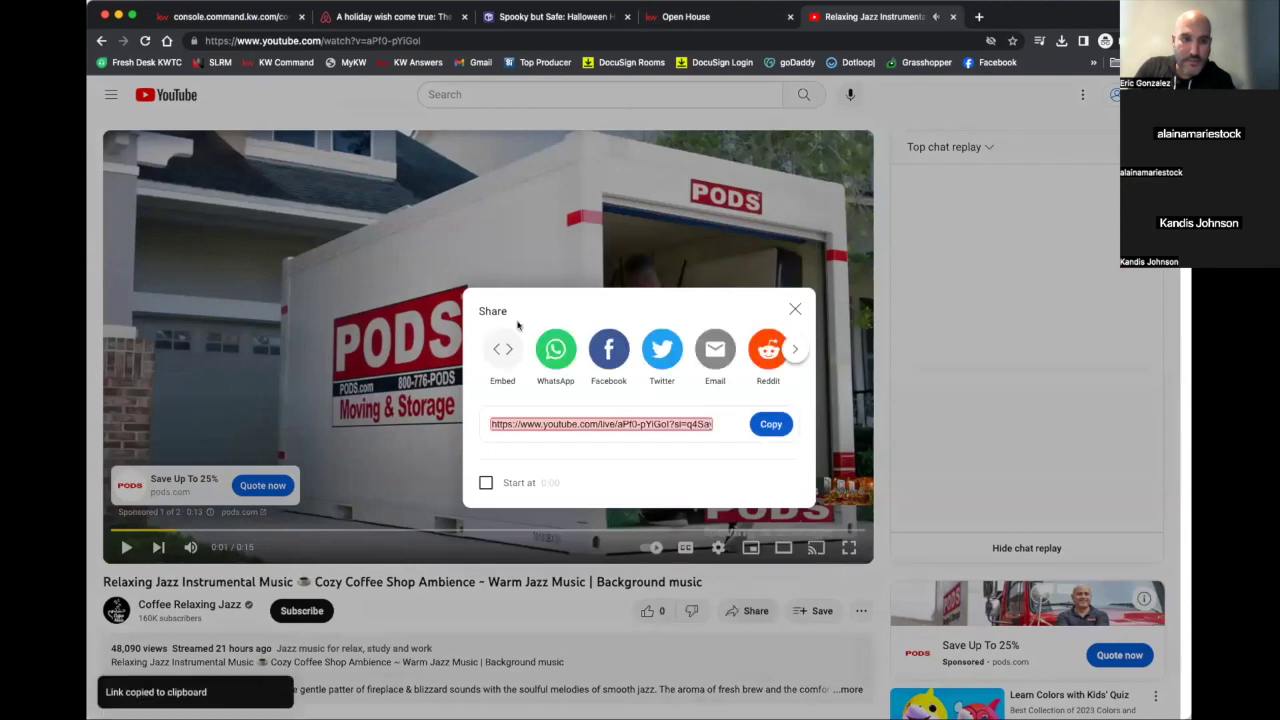
Paste the YouTube share link into the video block's Video URL field
{"action": "left_click", "coordinate": [260, 18]}
{"action": "left_click", "coordinate": [835, 205]}
{"action": "key", "text": "super+v"}
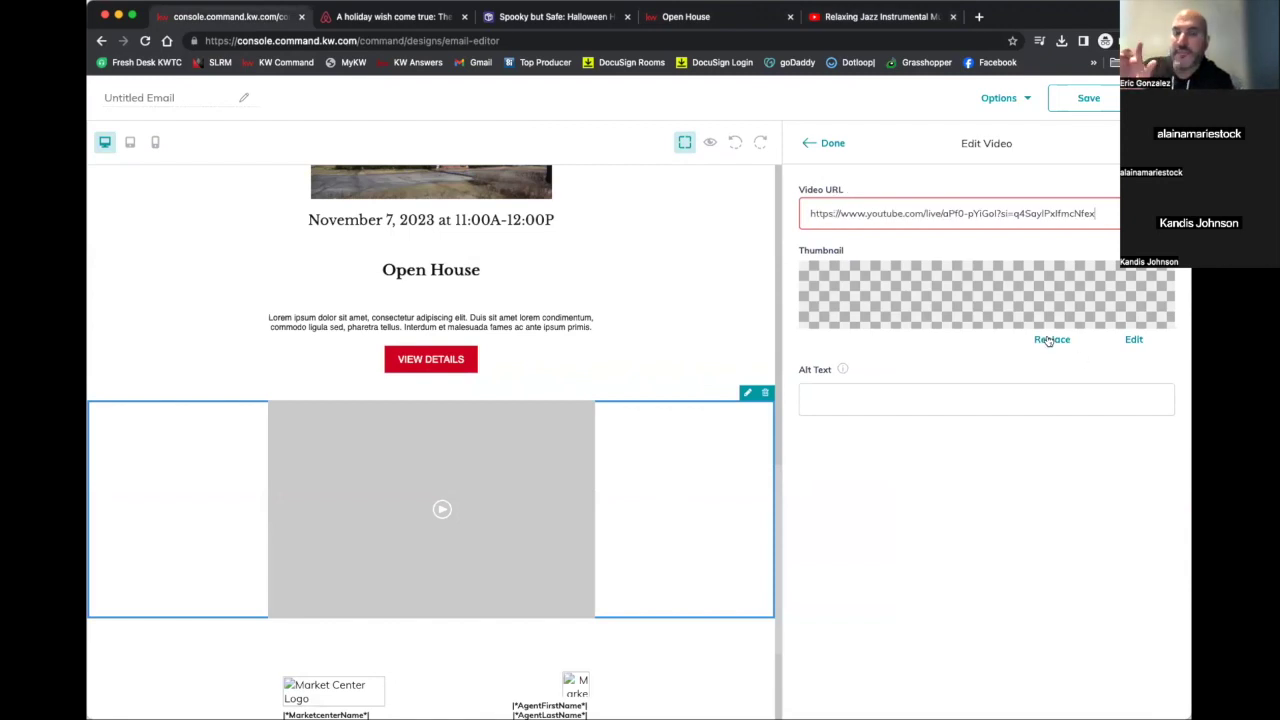
Set the video thumbnail to the Classic Trailer image 5Ym9uGtcex.png and finish editing
{"action": "left_click", "coordinate": [1050, 340]}
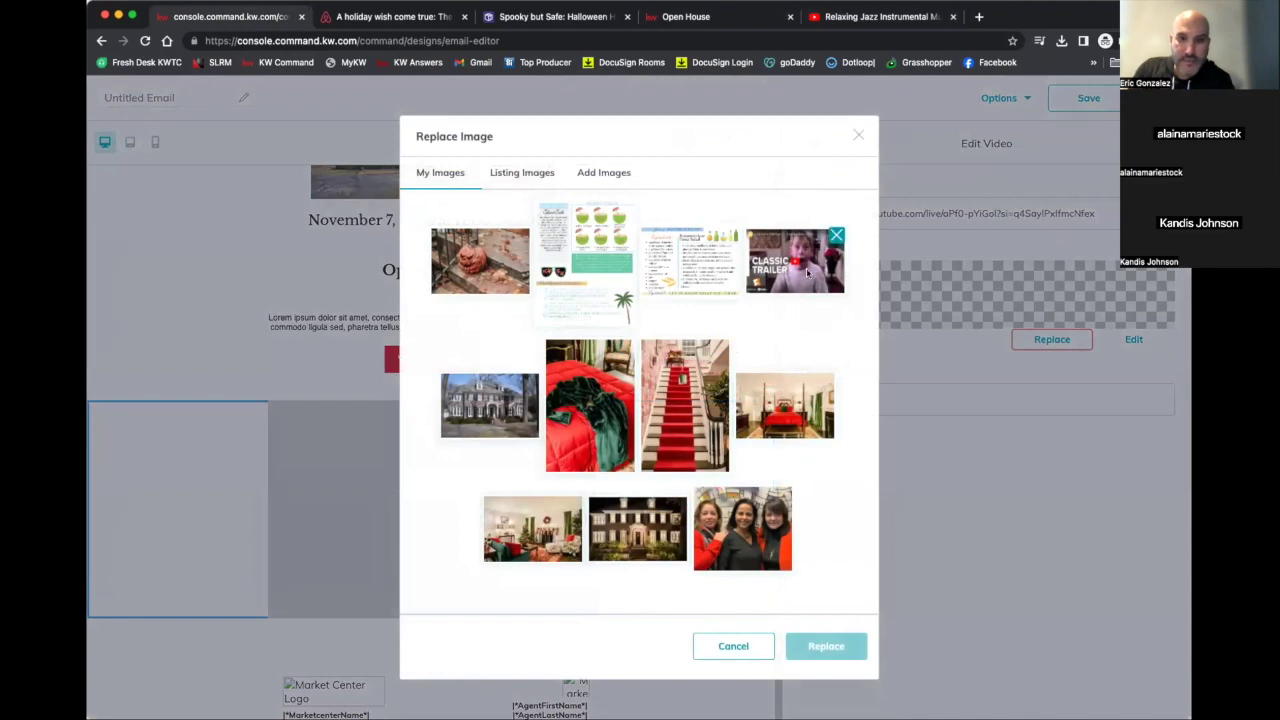
{"action": "left_click", "coordinate": [807, 272]}
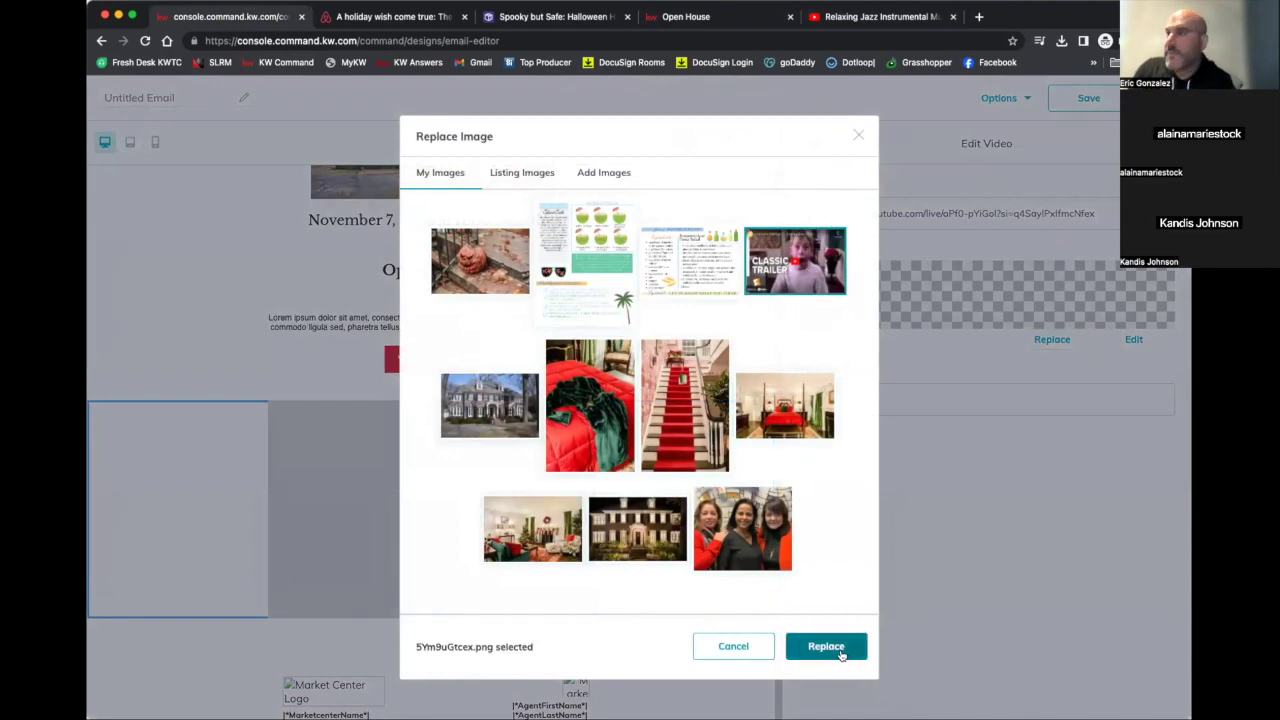
{"action": "left_click", "coordinate": [840, 652]}
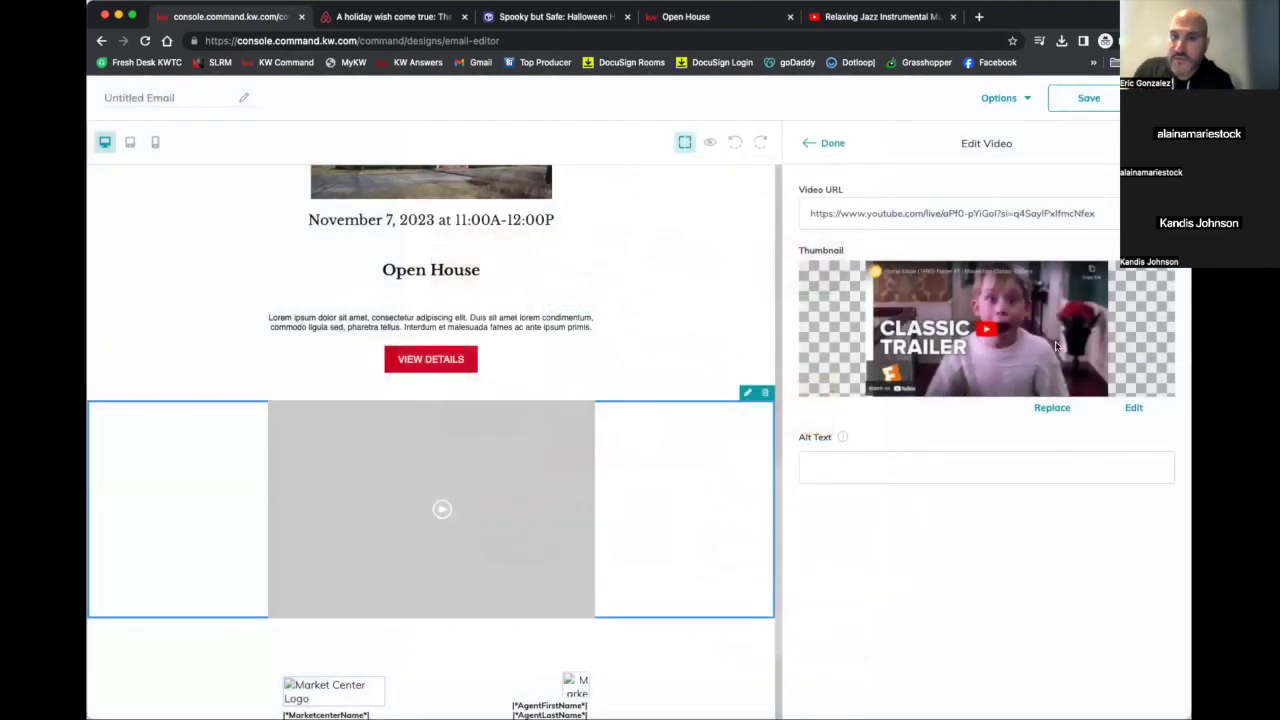
{"action": "left_click", "coordinate": [829, 143]}
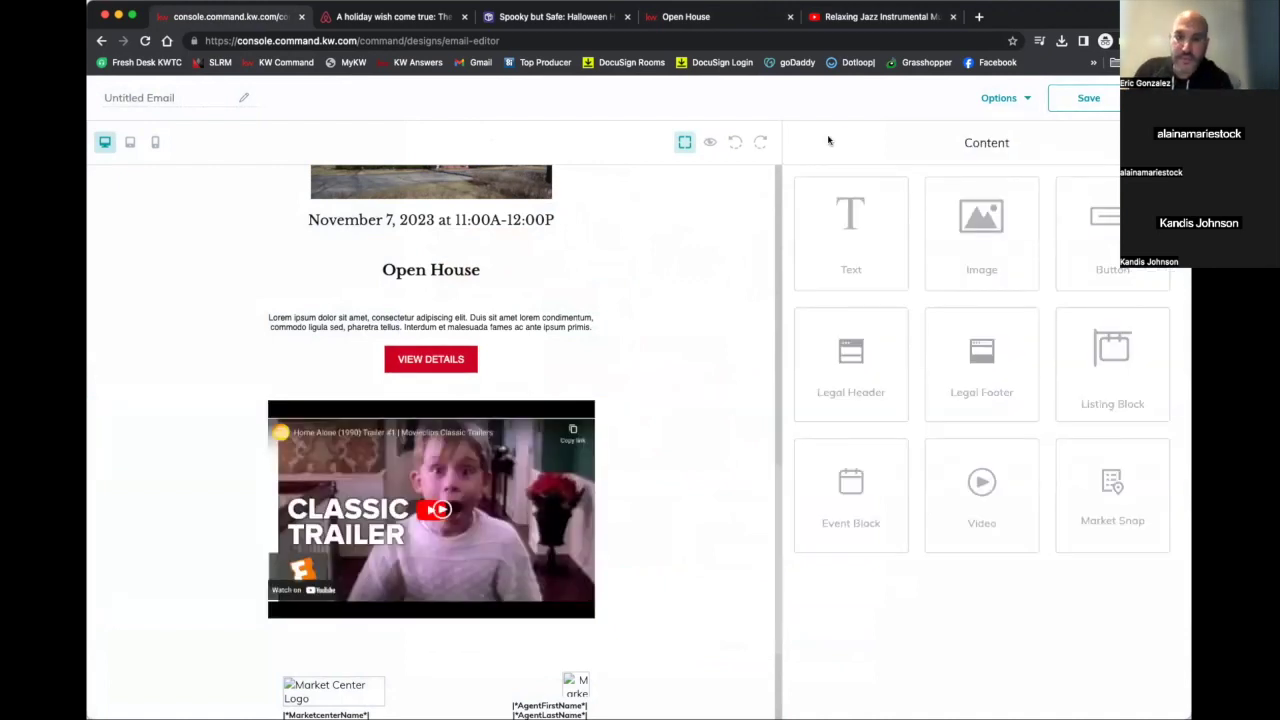
{"action": "scroll", "coordinate": [732, 236], "scroll_direction": "down", "scroll_amount": 2}
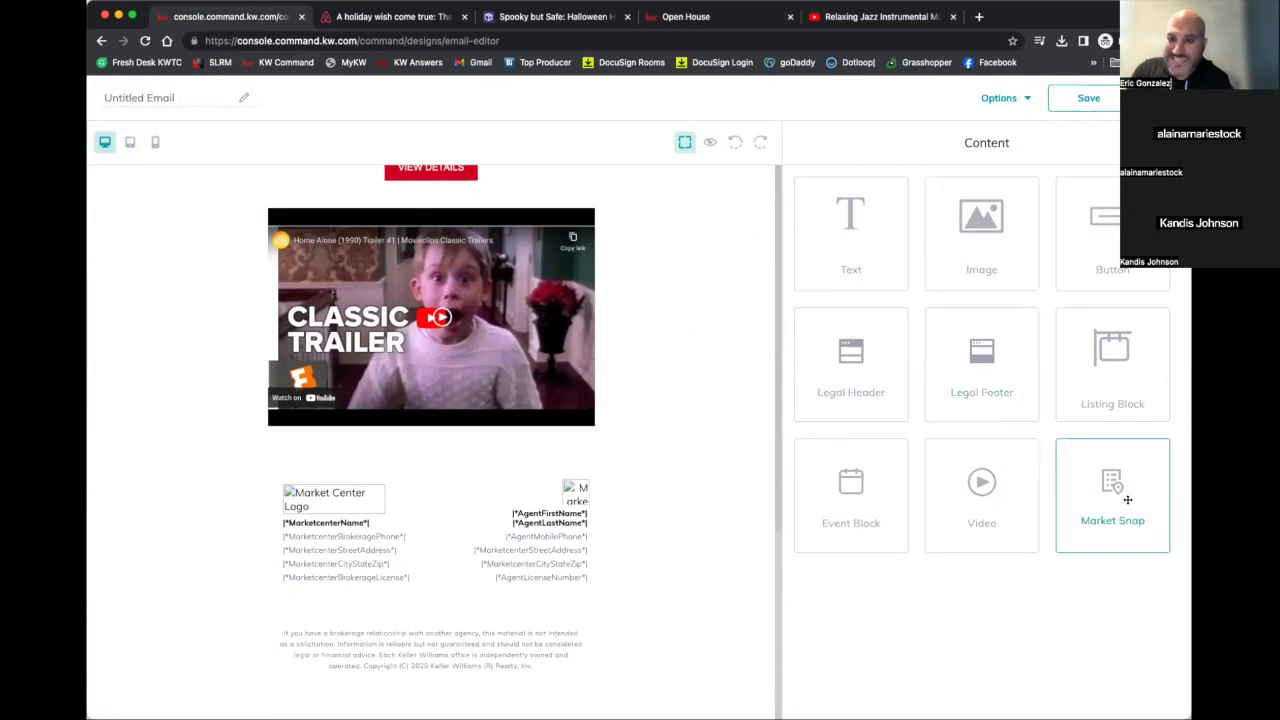
Add a Neighborhood Trends Market Snap below the video for postal code 33602, Channel District
{"action": "left_click_drag", "start_coordinate": [1127, 499], "coordinate": [730, 425]}
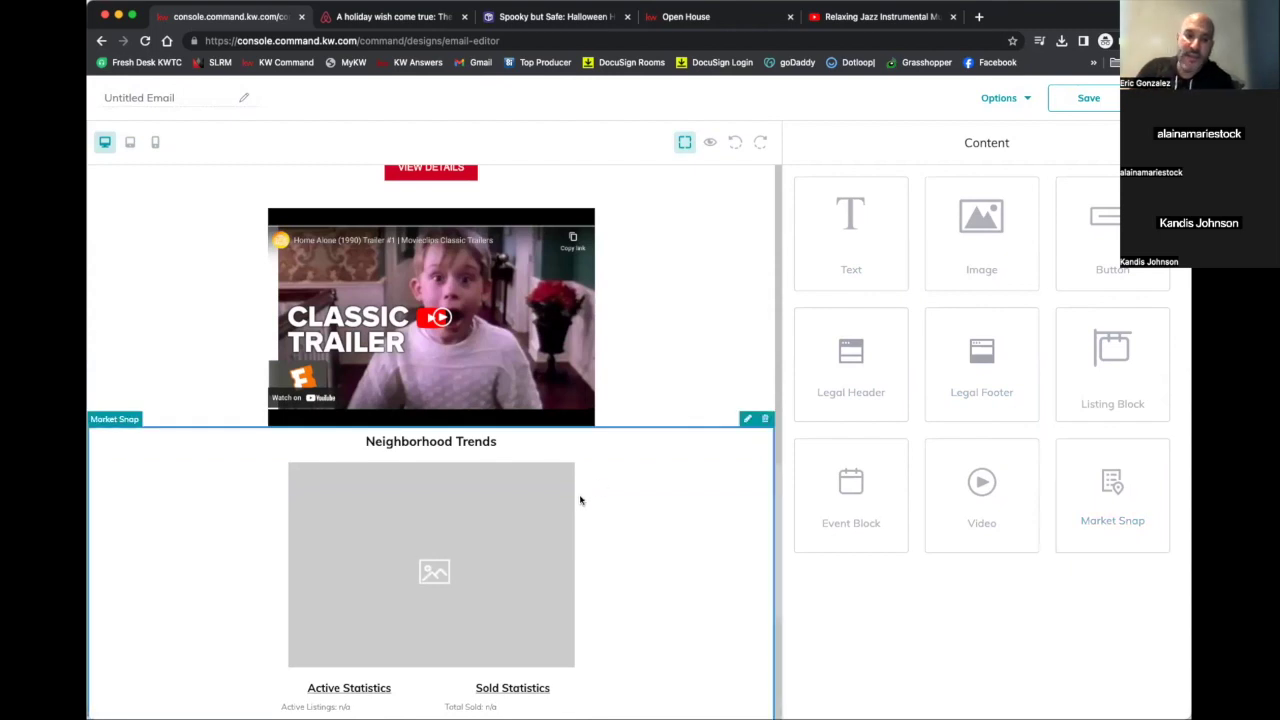
{"action": "left_click", "coordinate": [747, 420]}
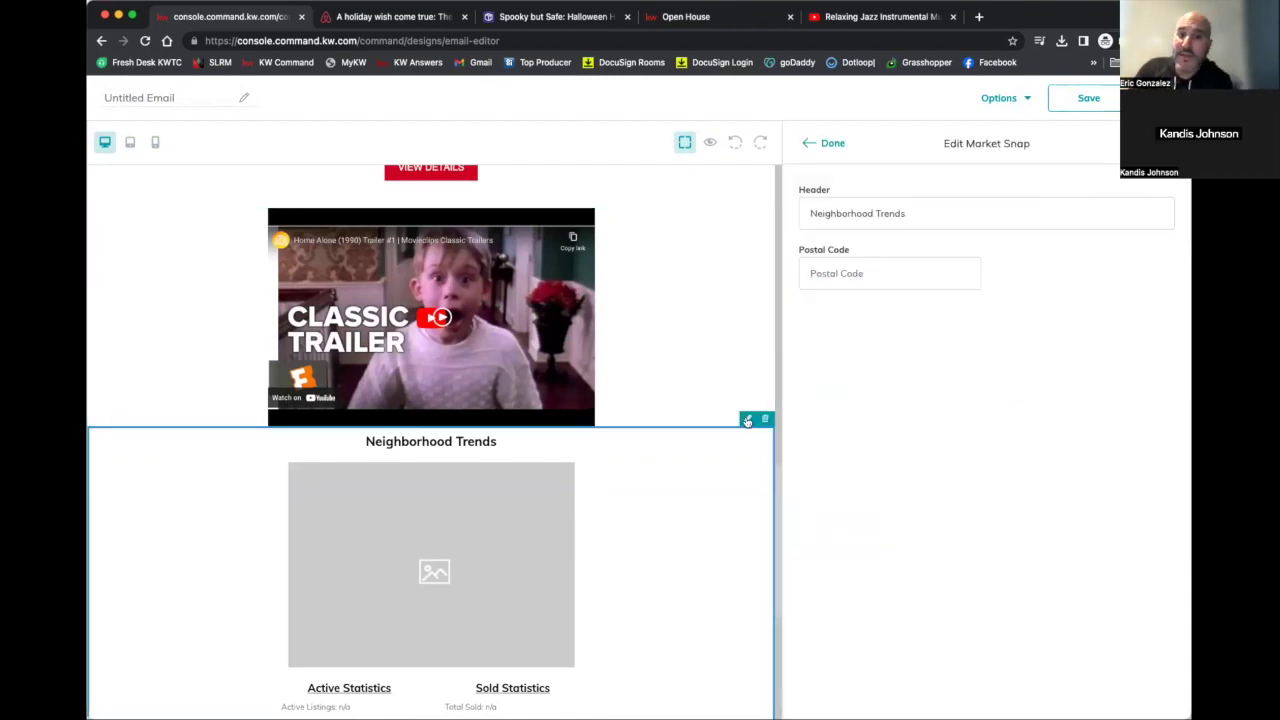
{"action": "left_click", "coordinate": [866, 273]}
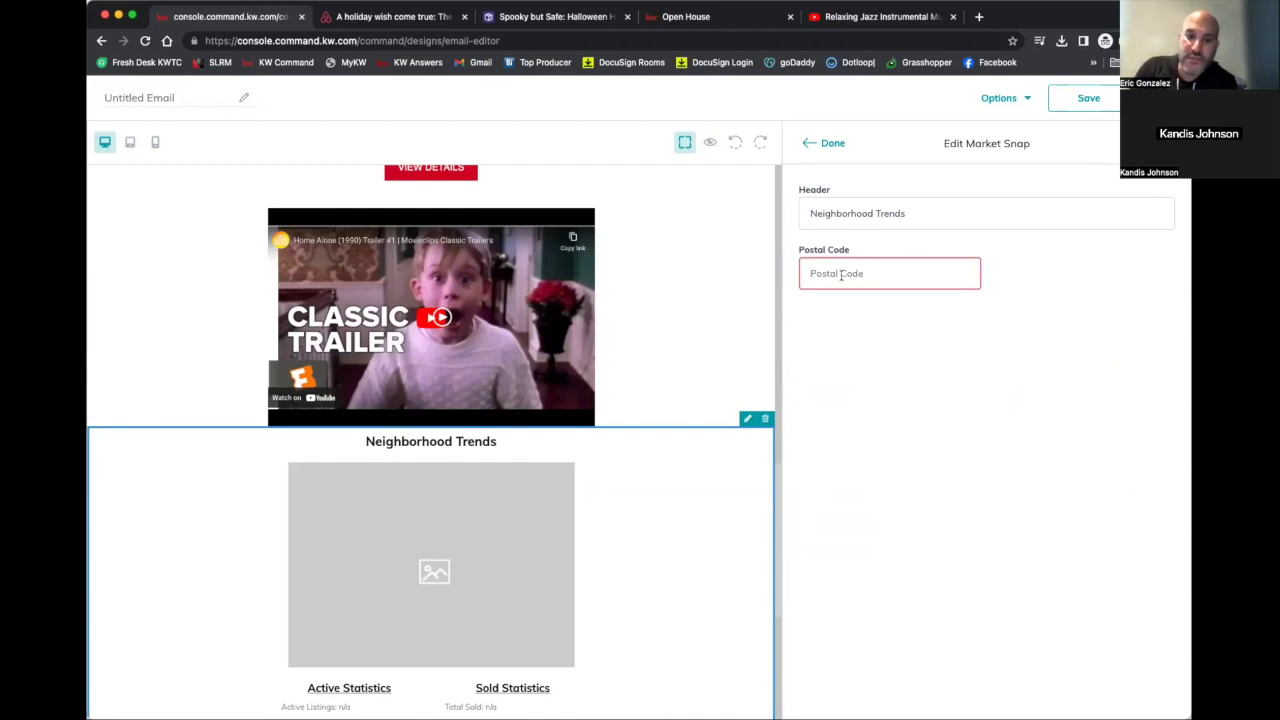
{"action": "type", "text": "33602"}
{"action": "left_click", "coordinate": [1065, 273]}
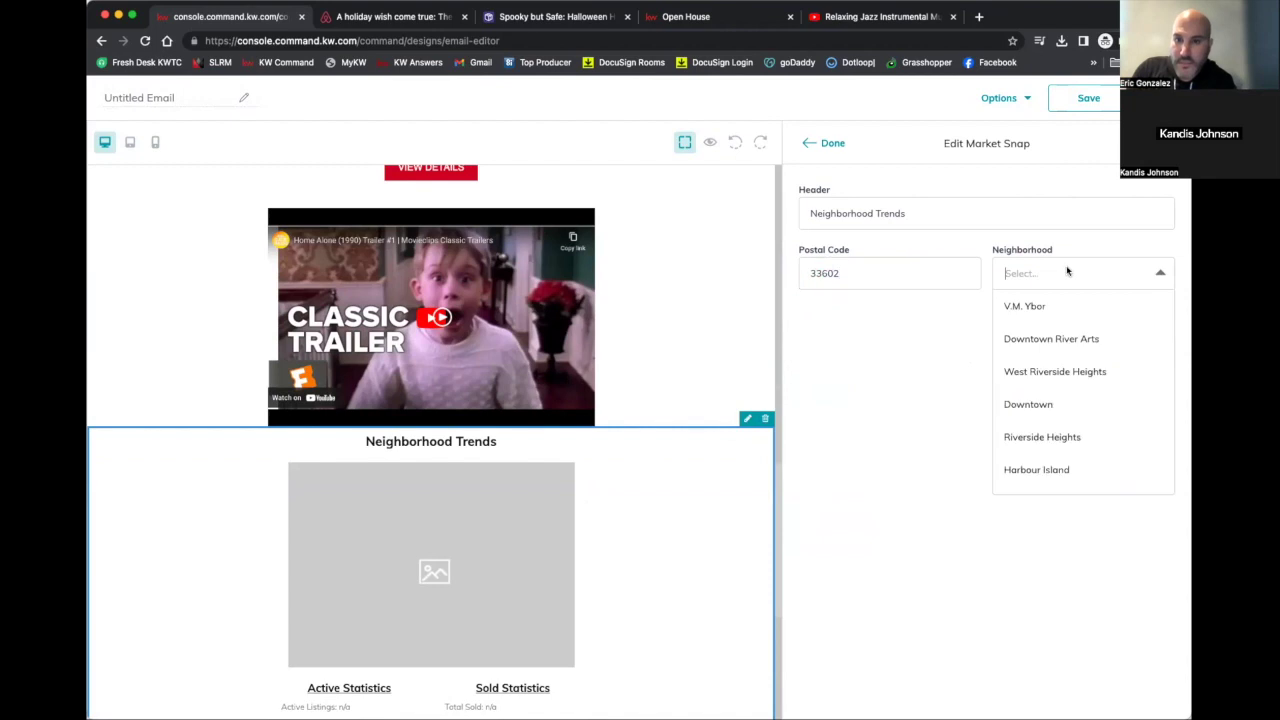
{"action": "scroll", "coordinate": [1063, 434], "scroll_direction": "down", "scroll_amount": 3}
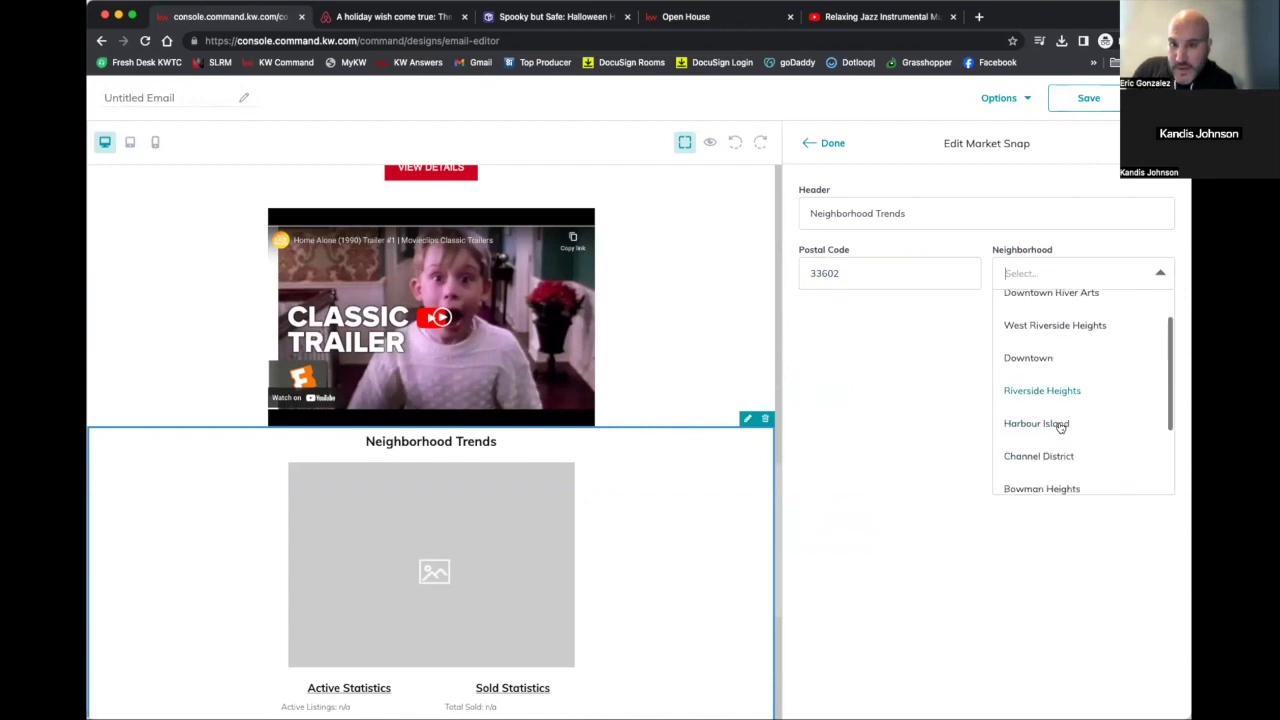
{"action": "left_click", "coordinate": [1046, 366]}
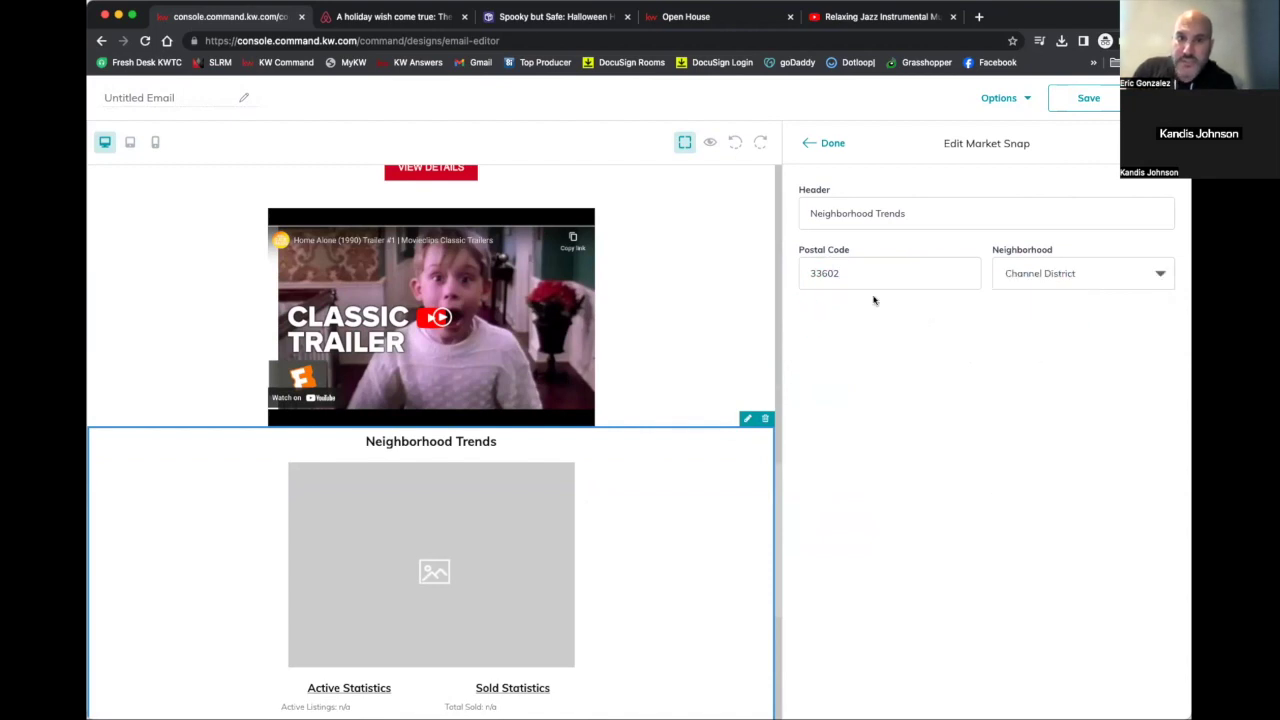
{"action": "left_click", "coordinate": [830, 148]}
{"action": "scroll", "coordinate": [657, 526], "scroll_direction": "down", "scroll_amount": 3}
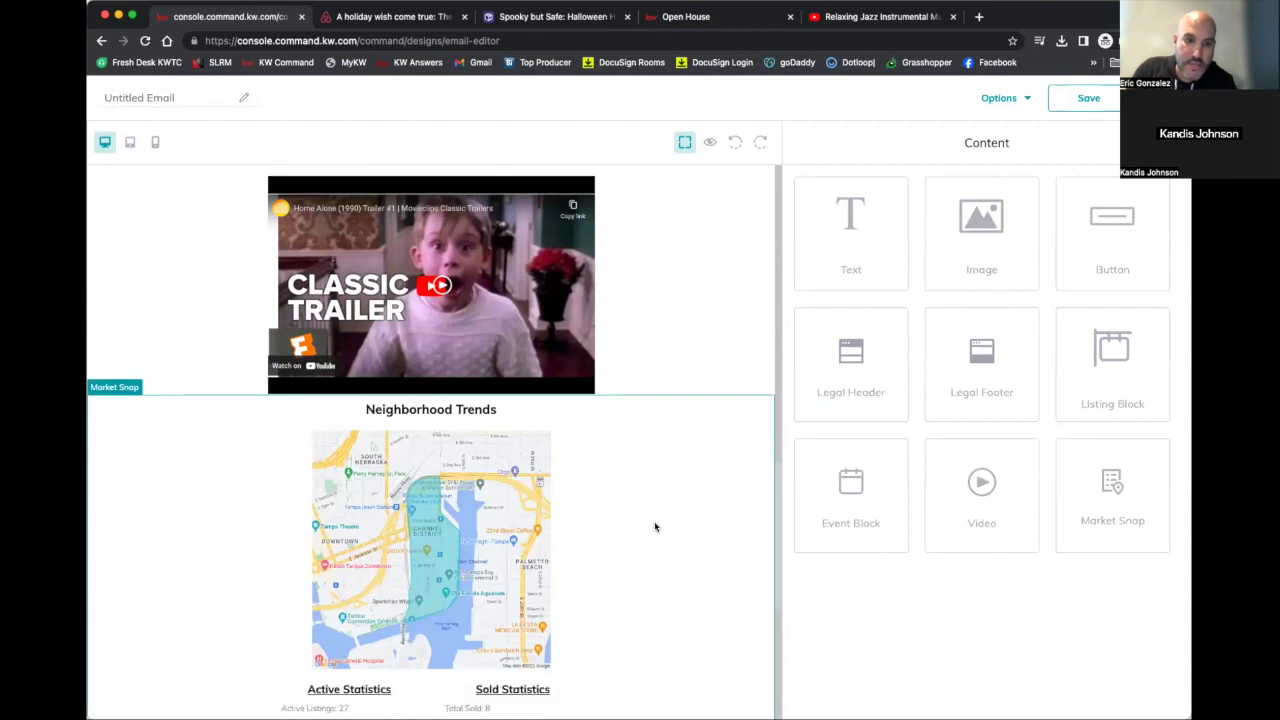
{"action": "scroll", "coordinate": [417, 523], "scroll_direction": "down", "scroll_amount": 2}
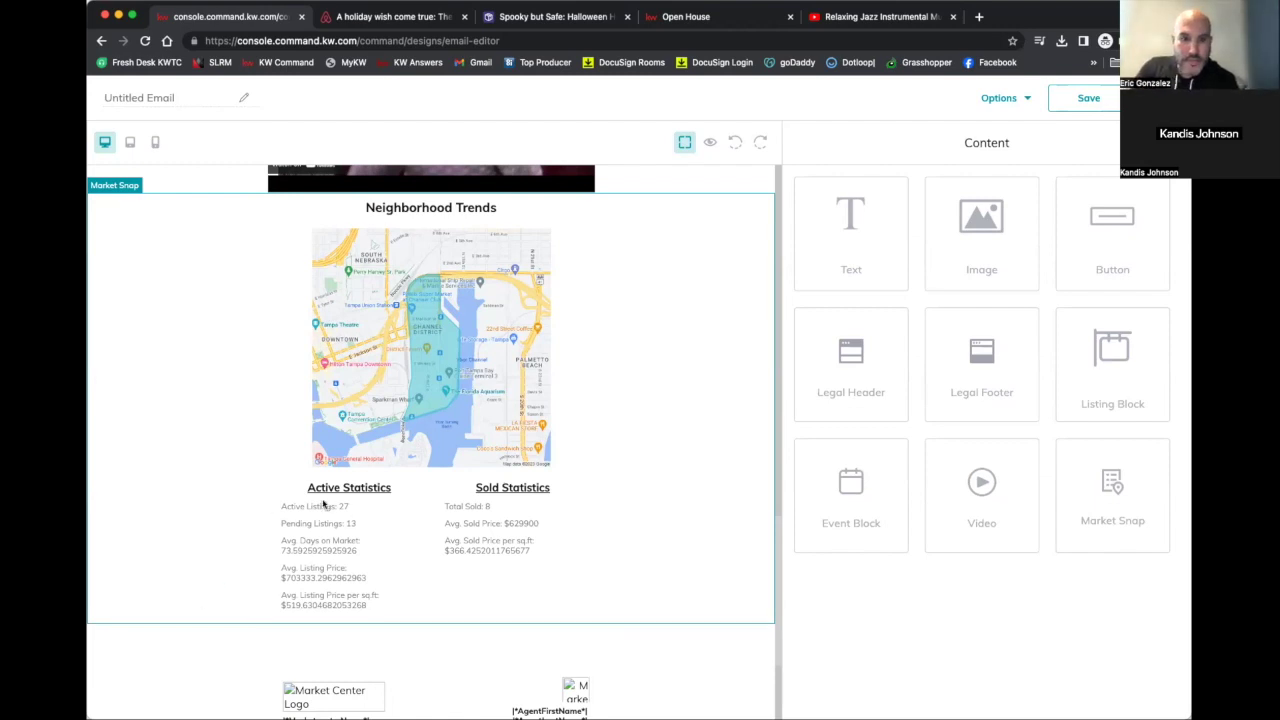
Preview the Halloween email, scrolling through its blog excerpt, listing and open house
{"action": "scroll", "coordinate": [323, 505], "scroll_direction": "up", "scroll_amount": 2}
{"action": "scroll", "coordinate": [323, 505], "scroll_direction": "up", "scroll_amount": 5}
{"action": "left_click", "coordinate": [998, 97]}
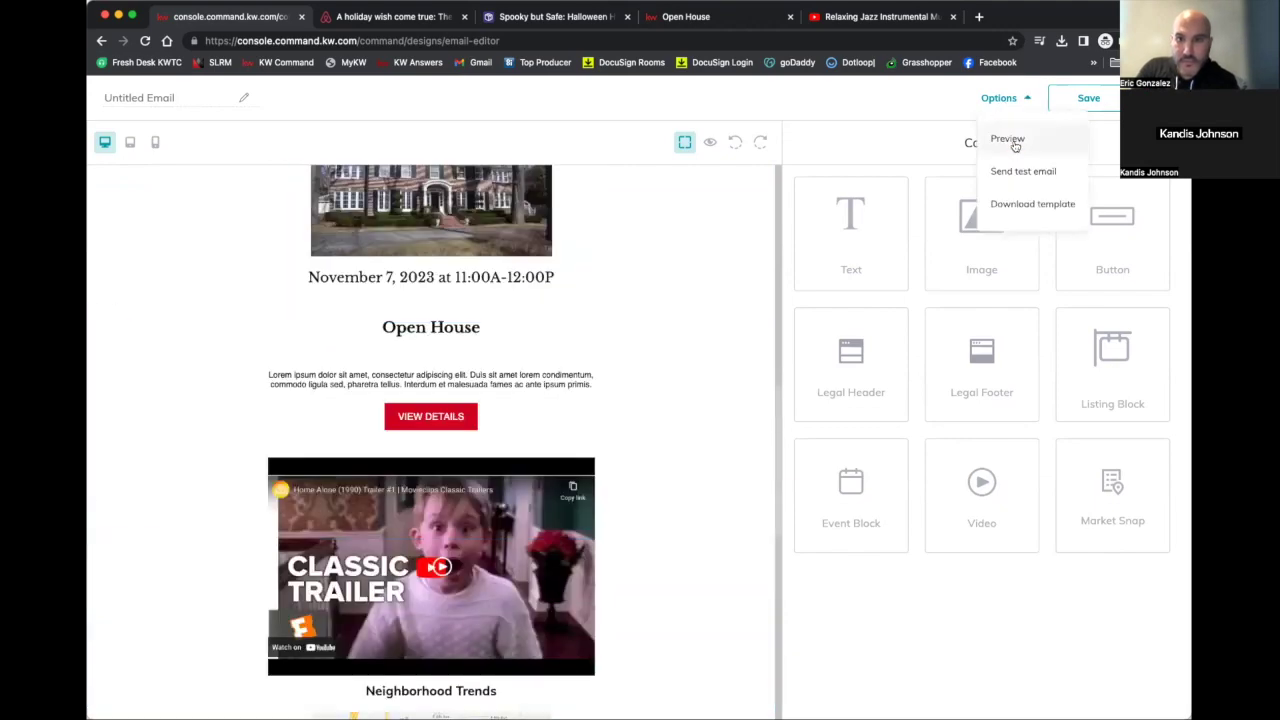
{"action": "left_click", "coordinate": [1013, 144]}
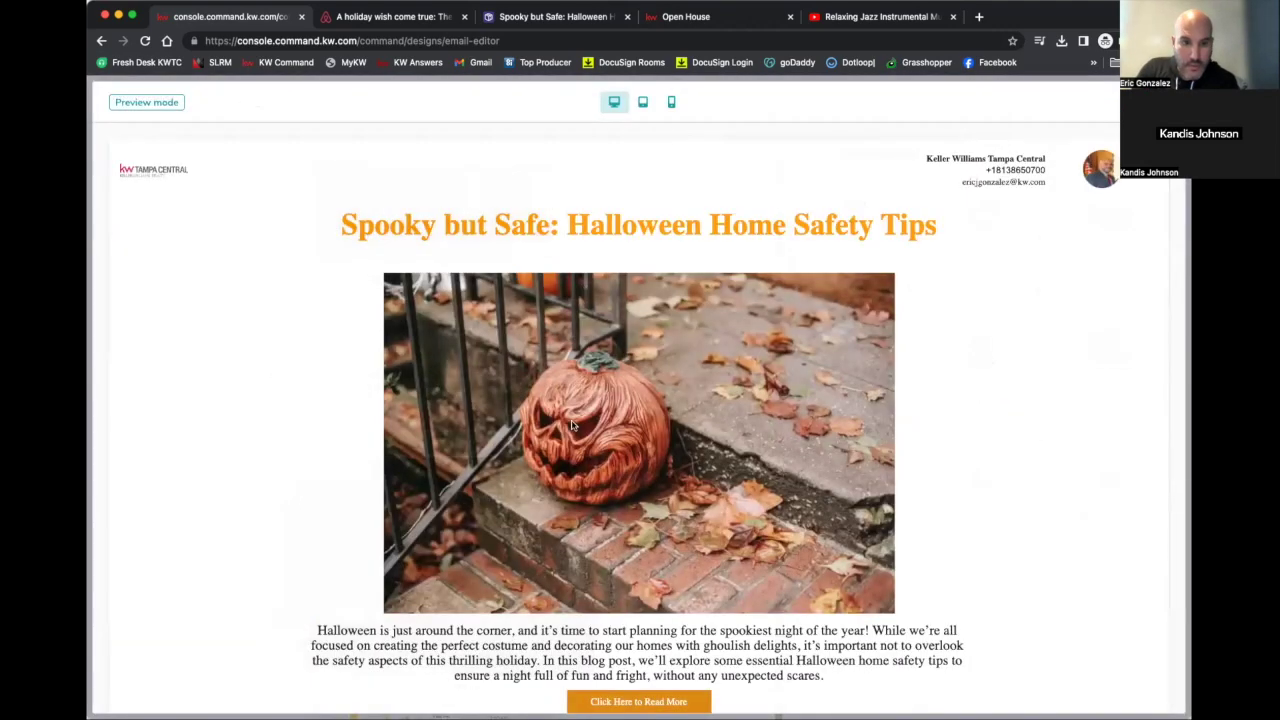
{"action": "scroll", "coordinate": [573, 425], "scroll_direction": "down", "scroll_amount": 3}
{"action": "scroll", "coordinate": [573, 425], "scroll_direction": "down", "scroll_amount": 10}
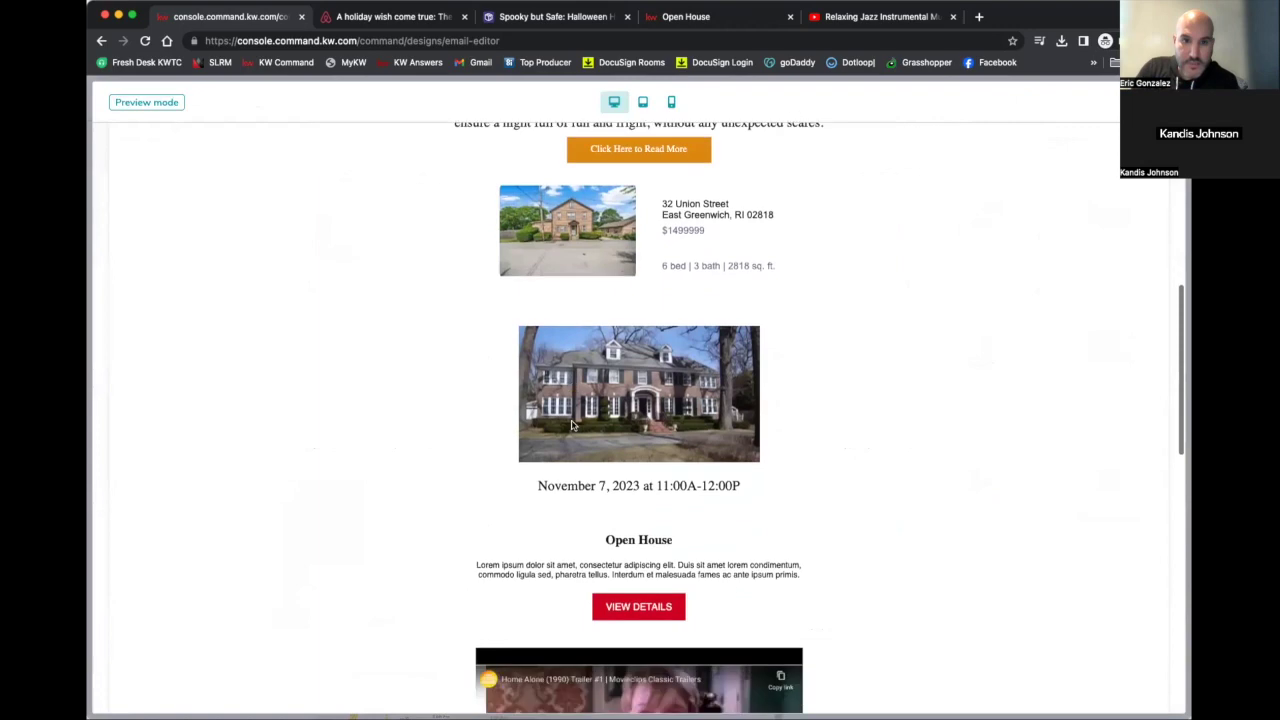
{"action": "scroll", "coordinate": [573, 425], "scroll_direction": "down", "scroll_amount": 3}
{"action": "scroll", "coordinate": [573, 425], "scroll_direction": "up", "scroll_amount": 12}
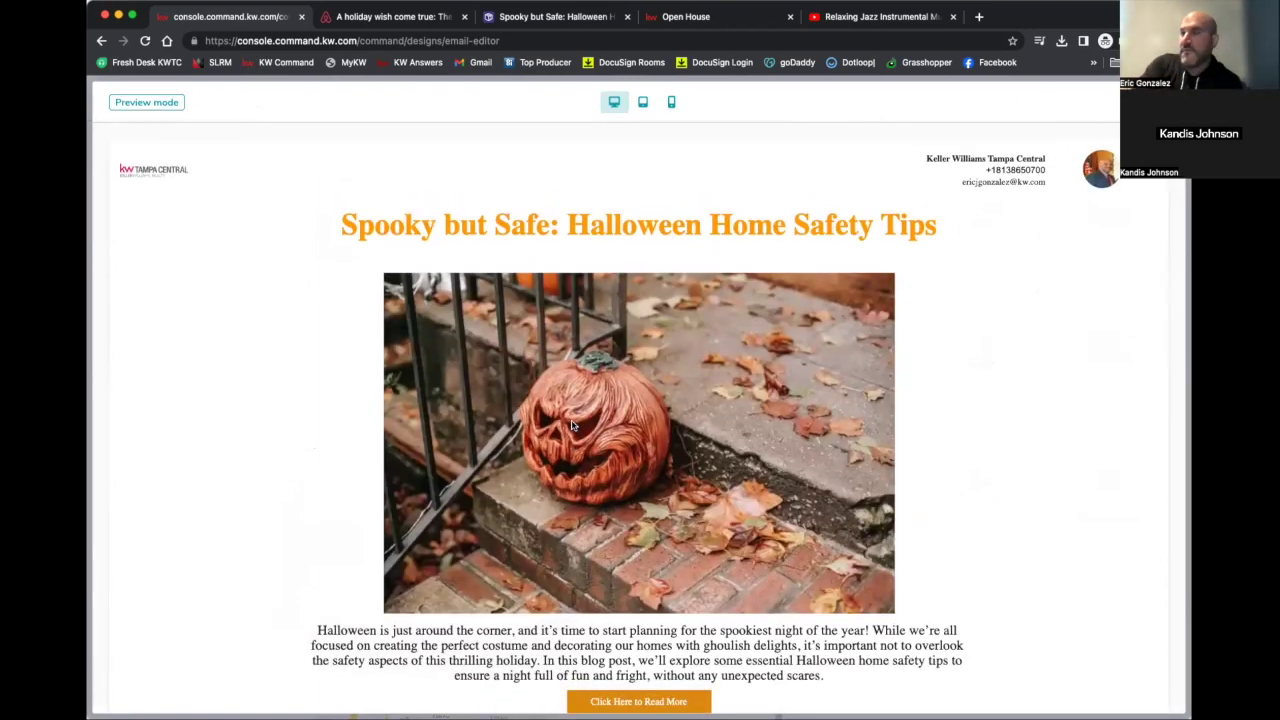
{"action": "scroll", "coordinate": [572, 426], "scroll_direction": "down", "scroll_amount": 4}
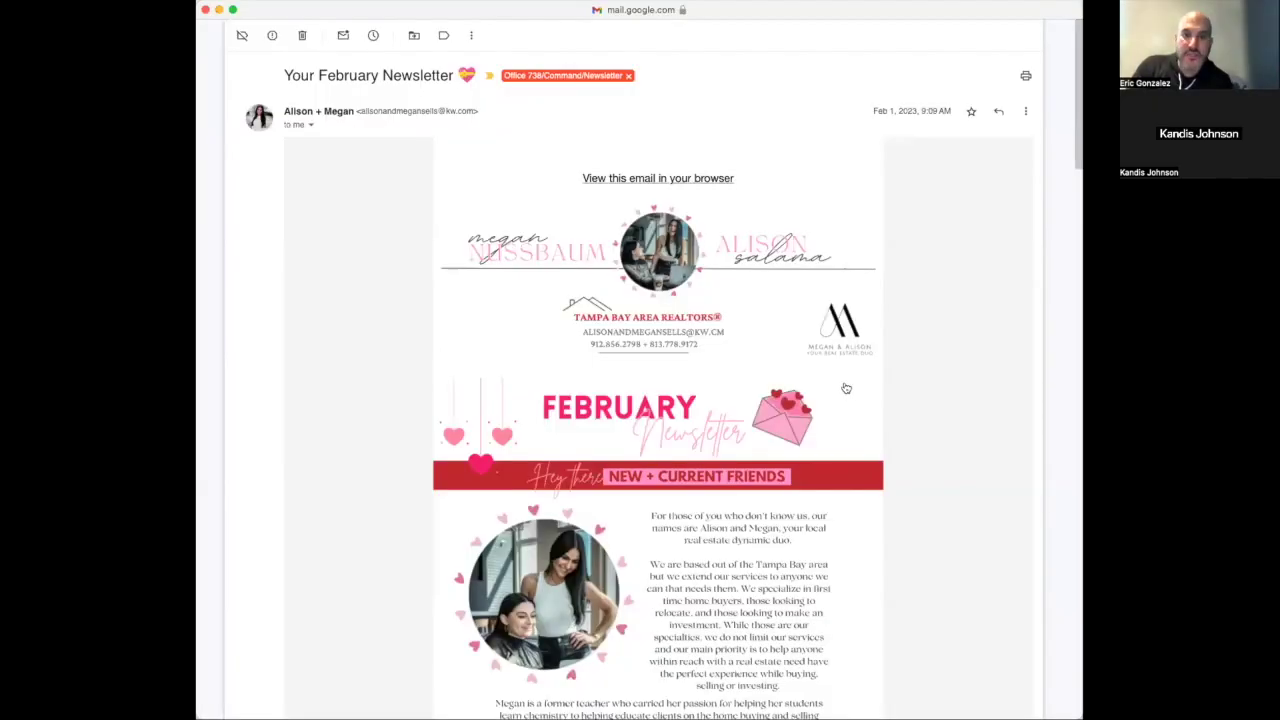
Scroll down through the February newsletter email in Gmail
{"action": "scroll", "coordinate": [845, 388], "scroll_direction": "down", "scroll_amount": 5}
{"action": "scroll", "coordinate": [845, 388], "scroll_direction": "down", "scroll_amount": 9}
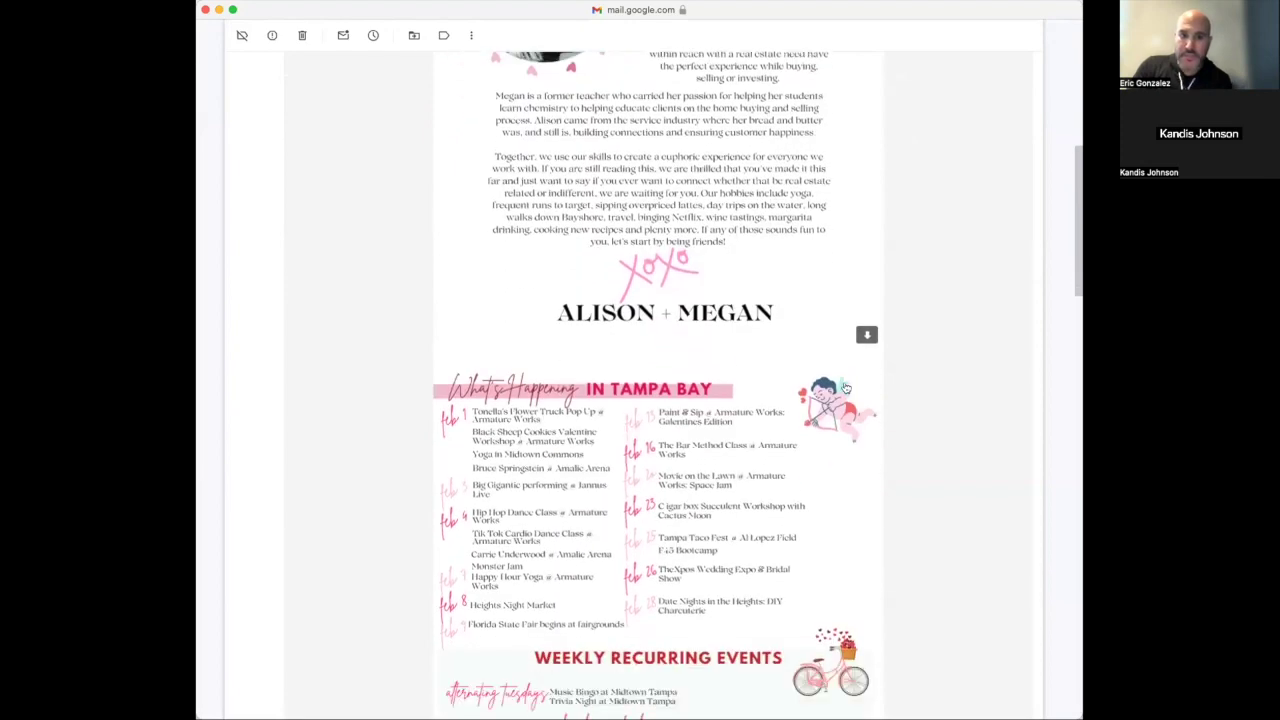
{"action": "scroll", "coordinate": [845, 388], "scroll_direction": "down", "scroll_amount": 9}
{"action": "scroll", "coordinate": [855, 370], "scroll_direction": "up", "scroll_amount": 10}
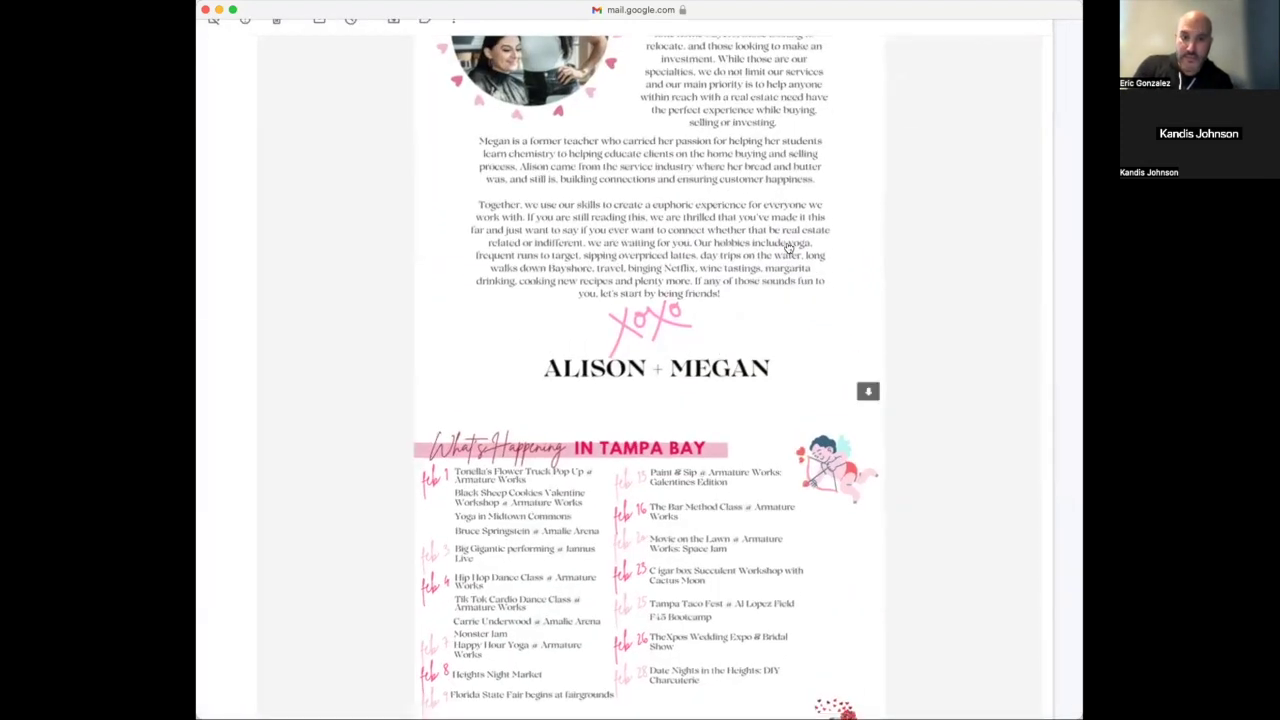
{"action": "scroll", "coordinate": [788, 247], "scroll_direction": "up", "scroll_amount": 5}
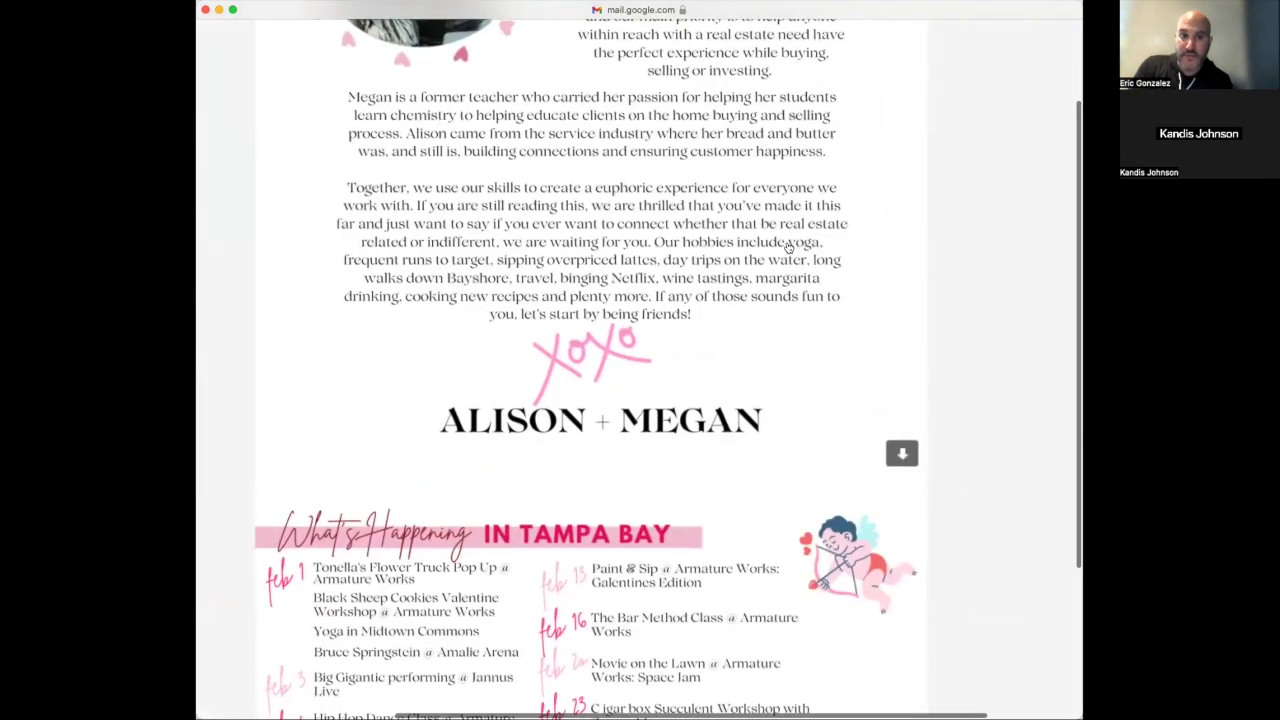
{"action": "scroll", "coordinate": [788, 247], "scroll_direction": "up", "scroll_amount": 2}
{"action": "scroll", "coordinate": [789, 231], "scroll_direction": "down", "scroll_amount": 2}
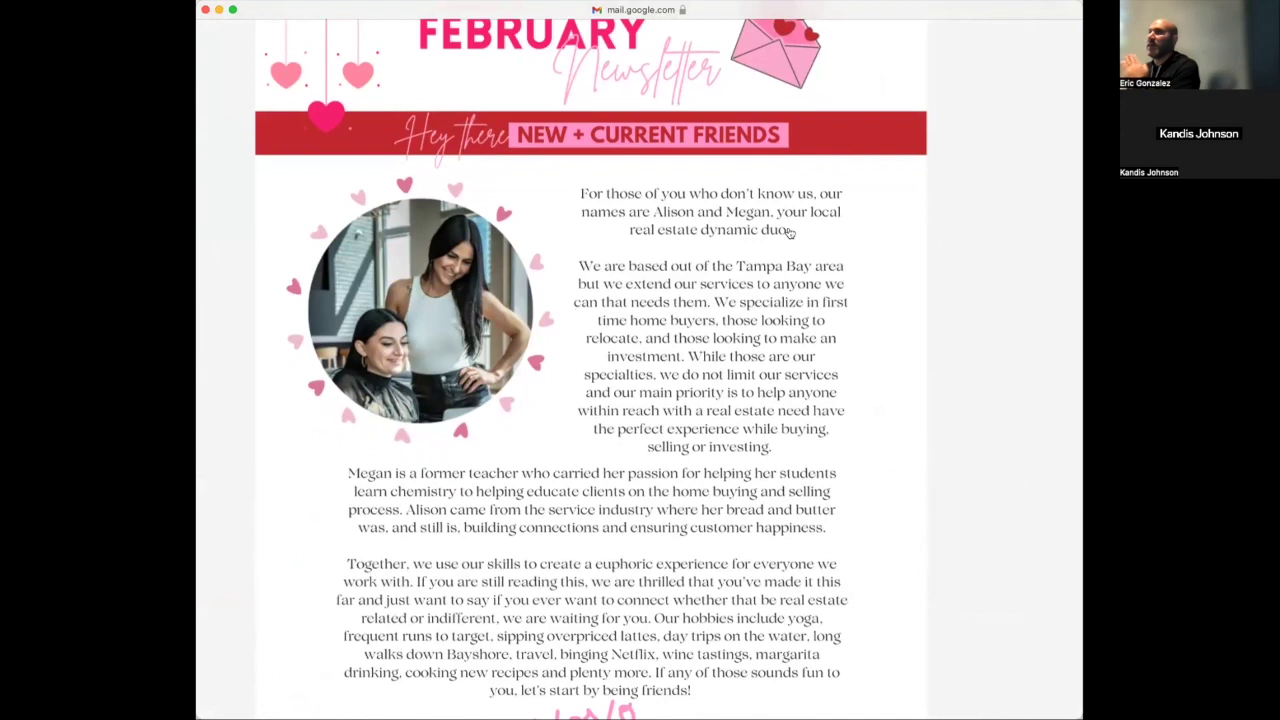
{"action": "scroll", "coordinate": [789, 231], "scroll_direction": "up", "scroll_amount": 2}
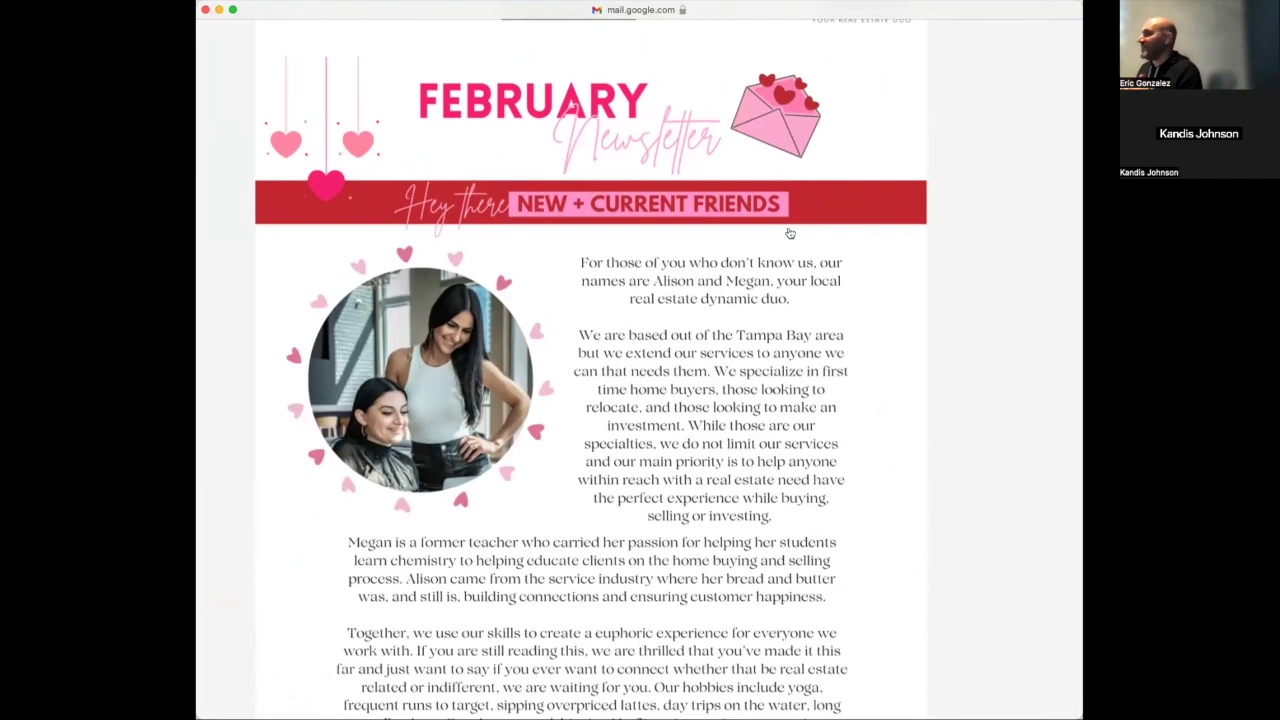
{"action": "scroll", "coordinate": [789, 233], "scroll_direction": "down", "scroll_amount": 10}
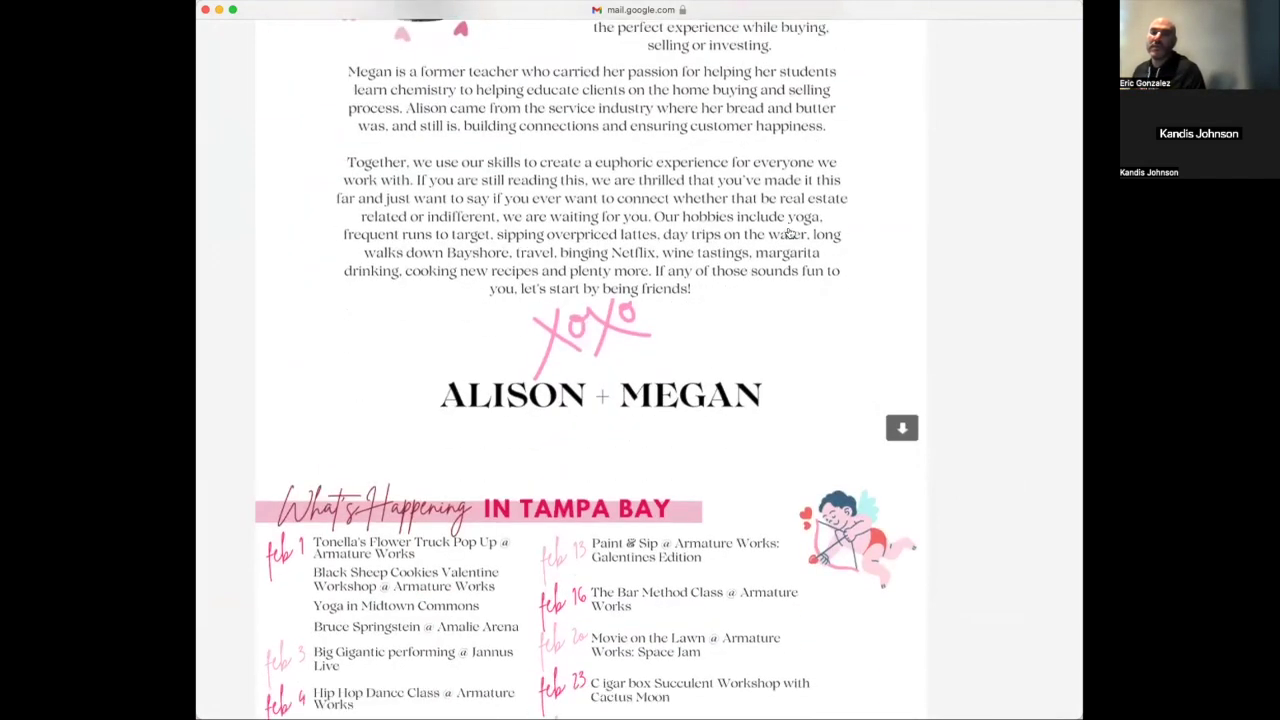
{"action": "scroll", "coordinate": [789, 233], "scroll_direction": "up", "scroll_amount": 9}
{"action": "scroll", "coordinate": [789, 233], "scroll_direction": "down", "scroll_amount": 5}
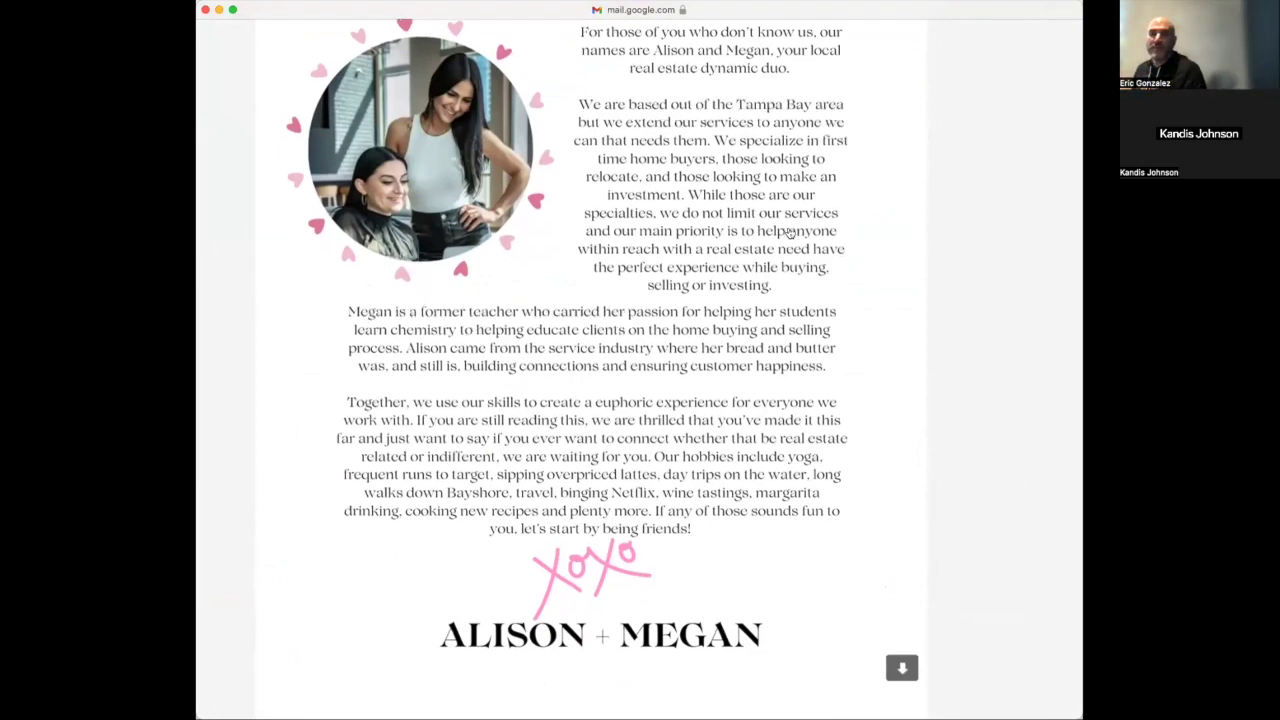
{"action": "scroll", "coordinate": [789, 233], "scroll_direction": "down", "scroll_amount": 12}
{"action": "scroll", "coordinate": [789, 233], "scroll_direction": "down", "scroll_amount": 3}
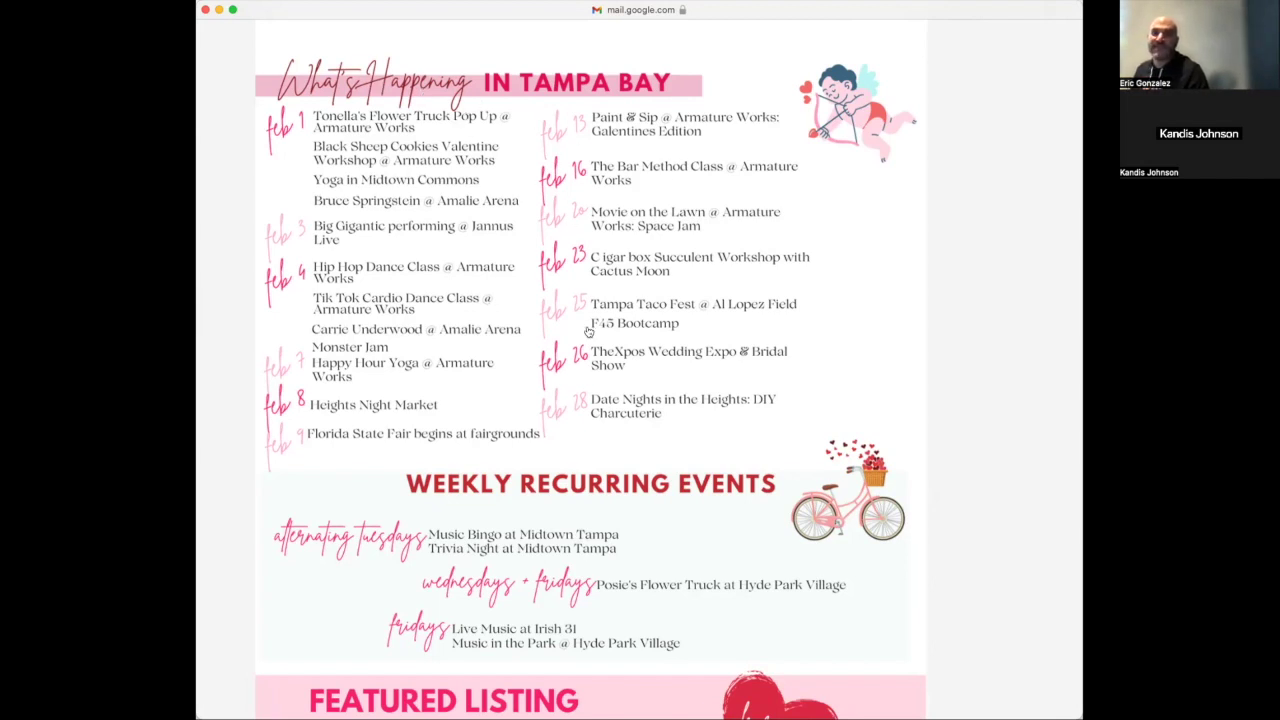
{"action": "scroll", "coordinate": [440, 326], "scroll_direction": "down", "scroll_amount": 5}
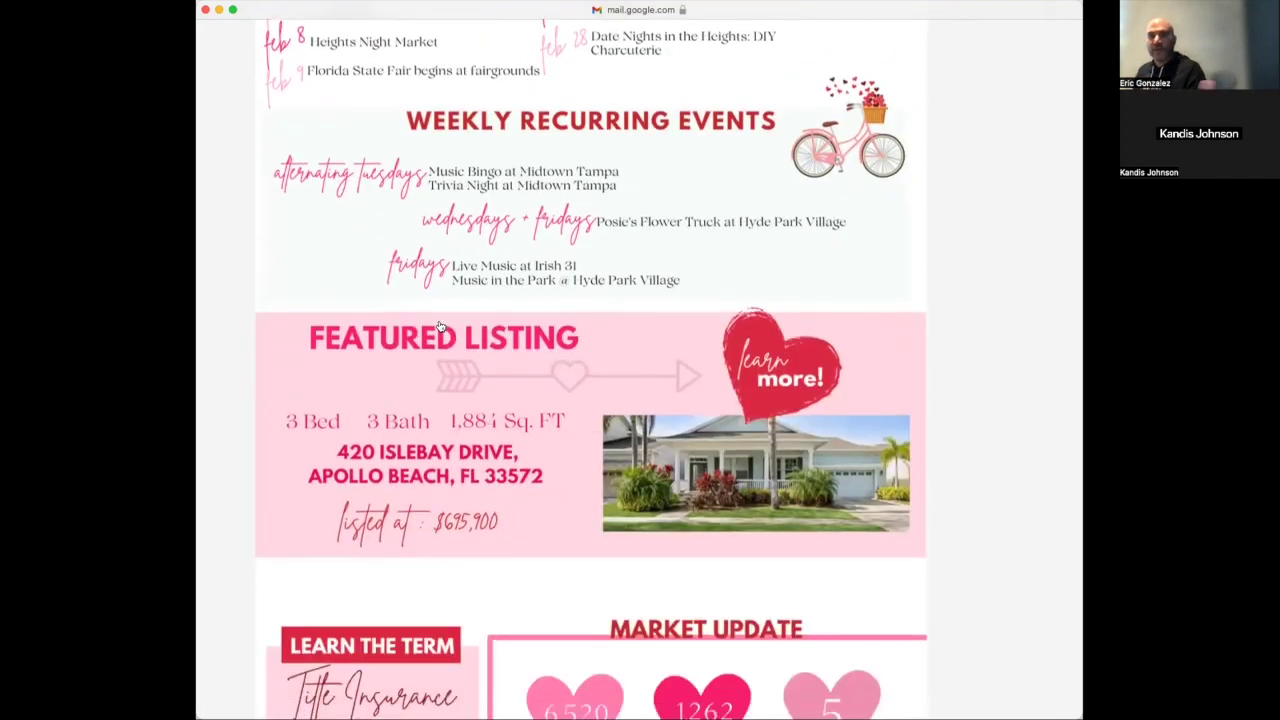
{"action": "scroll", "coordinate": [440, 326], "scroll_direction": "down", "scroll_amount": 2}
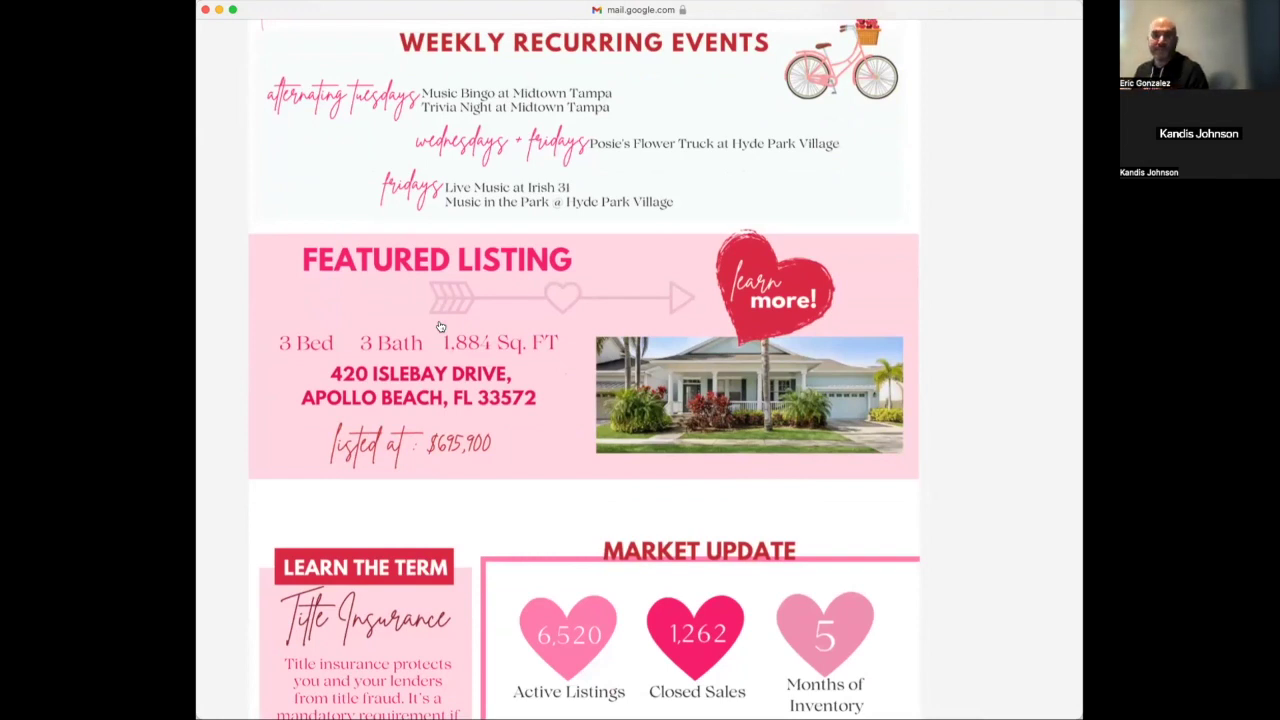
{"action": "scroll", "coordinate": [440, 326], "scroll_direction": "down", "scroll_amount": 6}
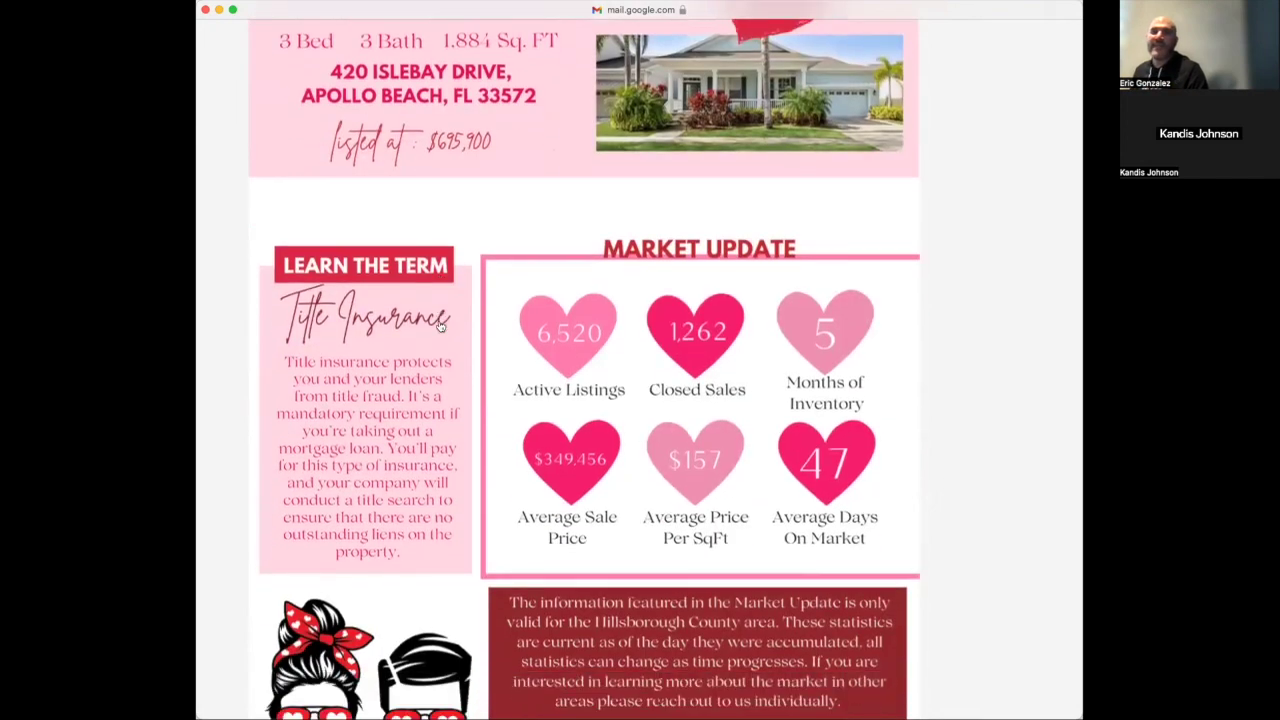
{"action": "scroll", "coordinate": [440, 326], "scroll_direction": "down", "scroll_amount": 1}
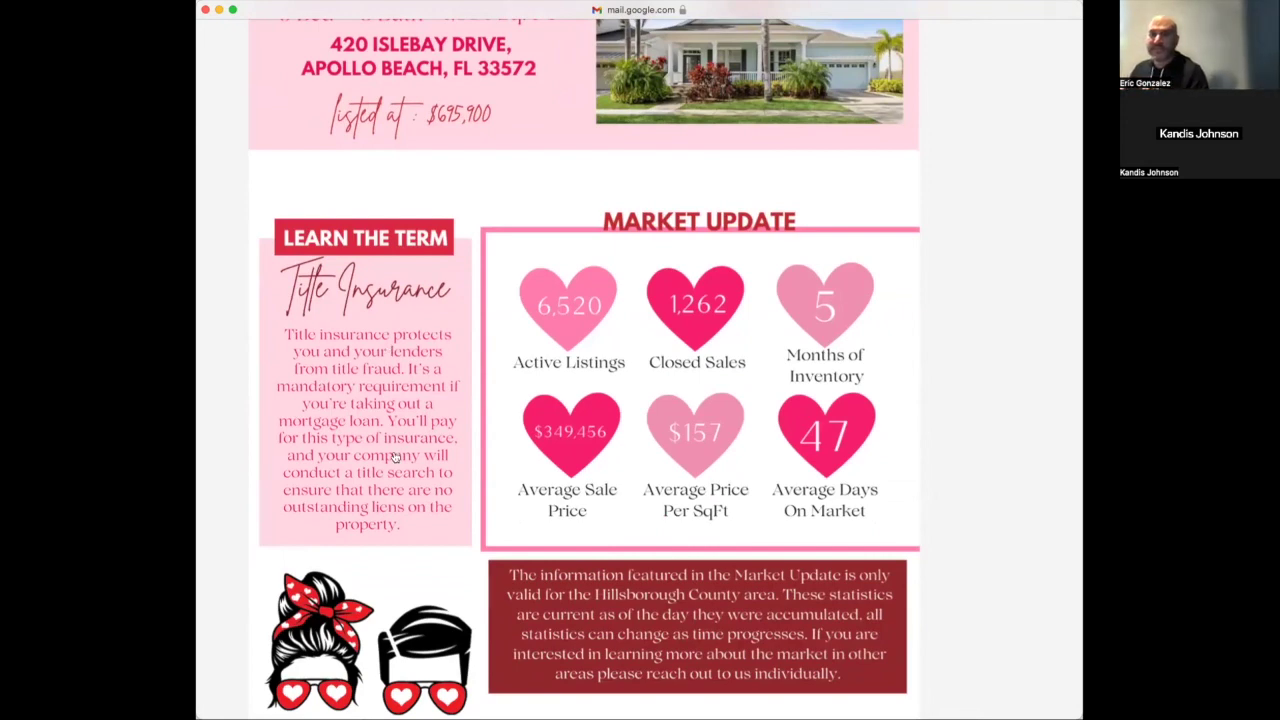
{"action": "scroll", "coordinate": [409, 418], "scroll_direction": "down", "scroll_amount": 1}
{"action": "scroll", "coordinate": [409, 418], "scroll_direction": "down", "scroll_amount": 10}
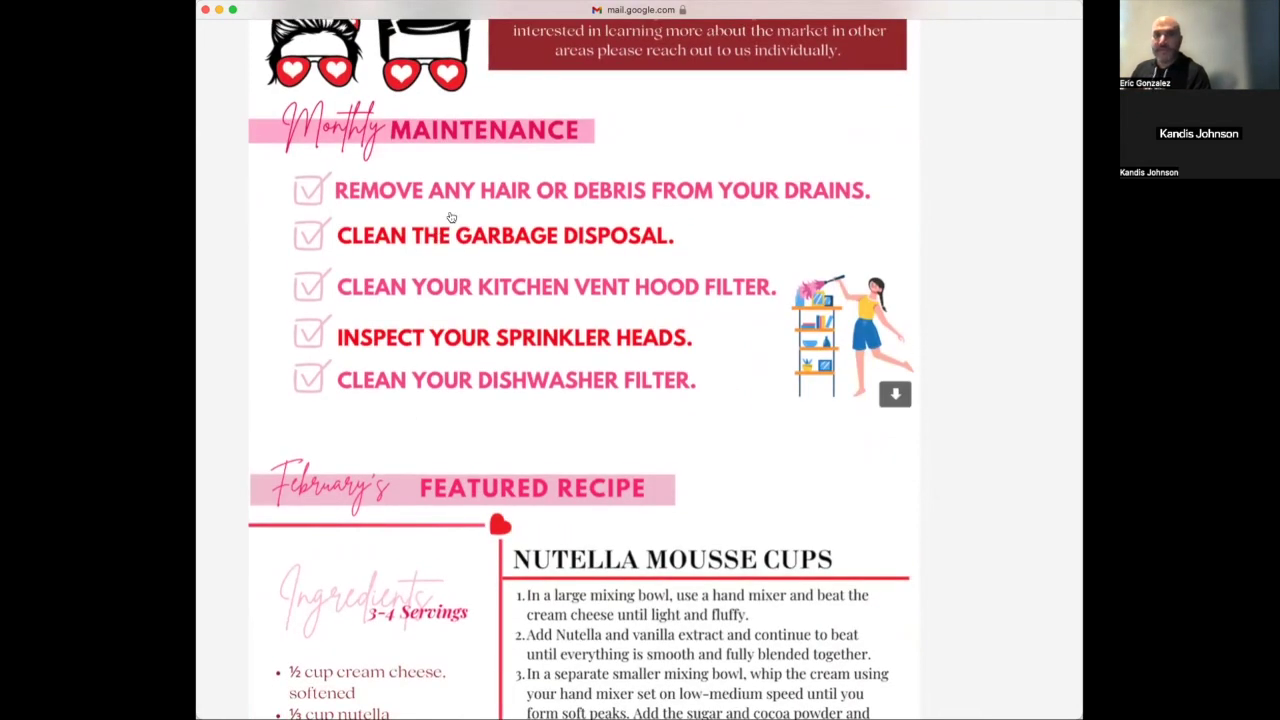
{"action": "scroll", "coordinate": [451, 215], "scroll_direction": "down", "scroll_amount": 1}
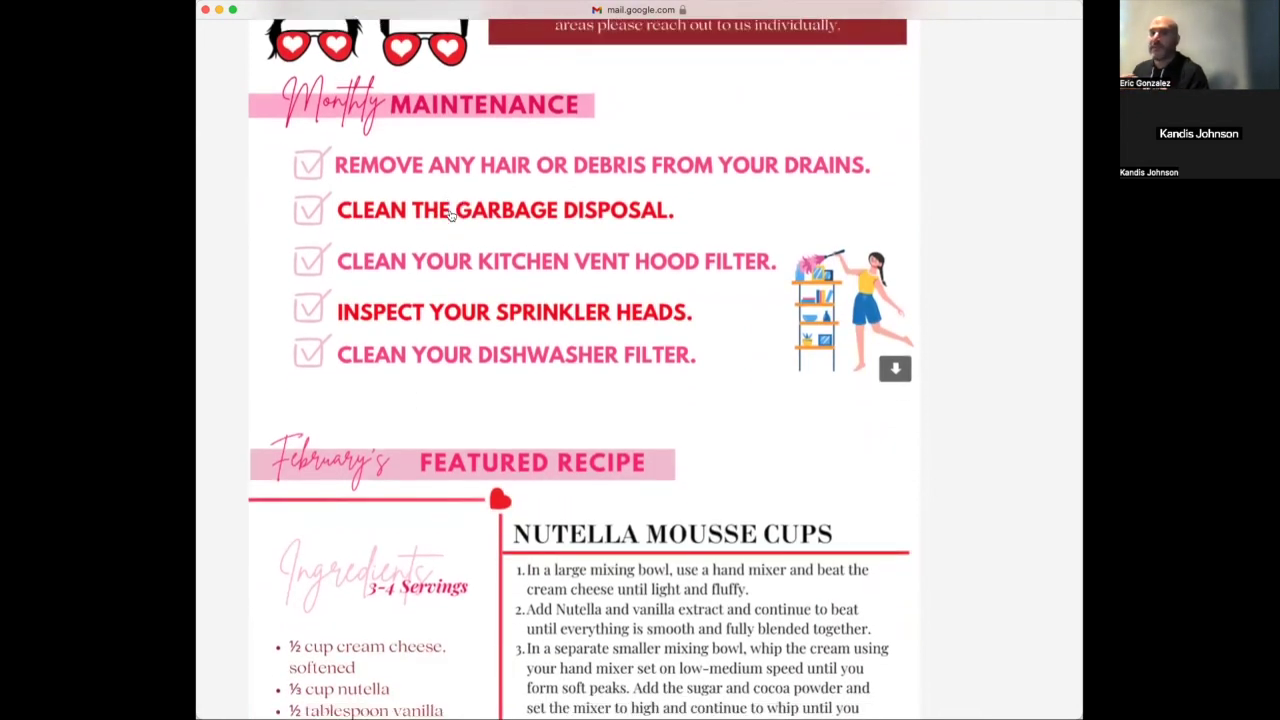
{"action": "scroll", "coordinate": [451, 215], "scroll_direction": "down", "scroll_amount": 2}
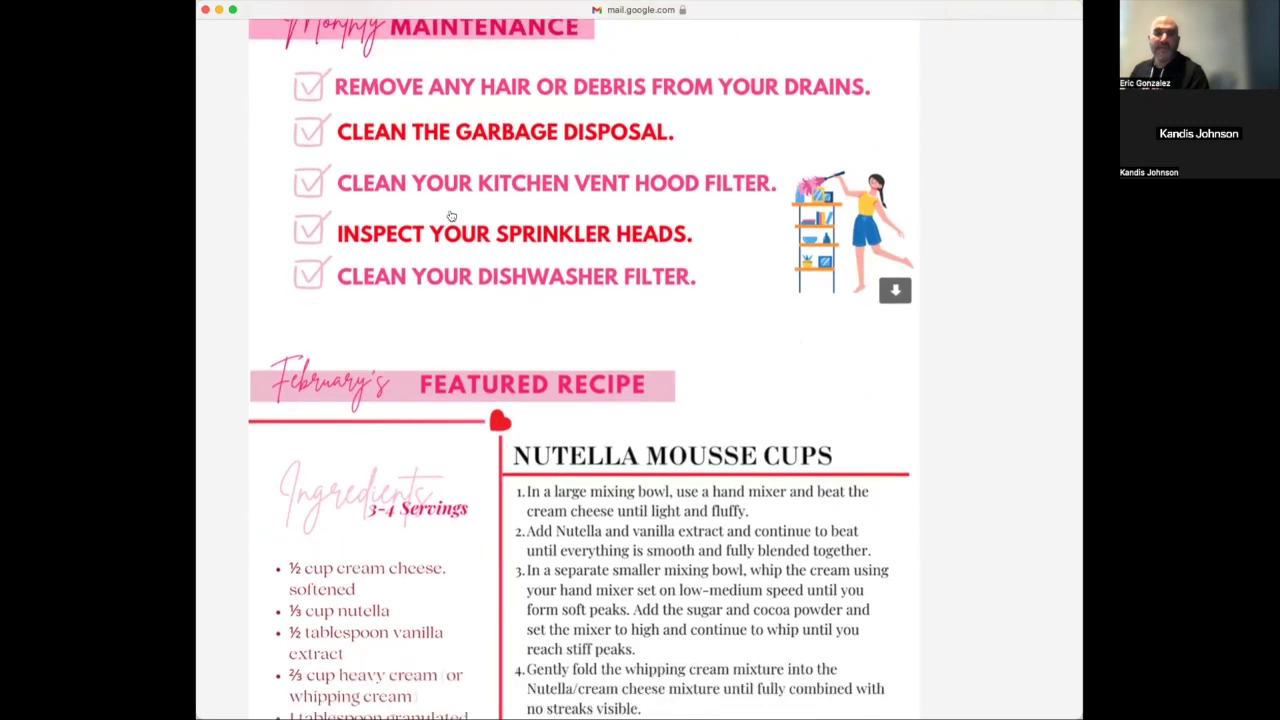
{"action": "scroll", "coordinate": [451, 215], "scroll_direction": "down", "scroll_amount": 5}
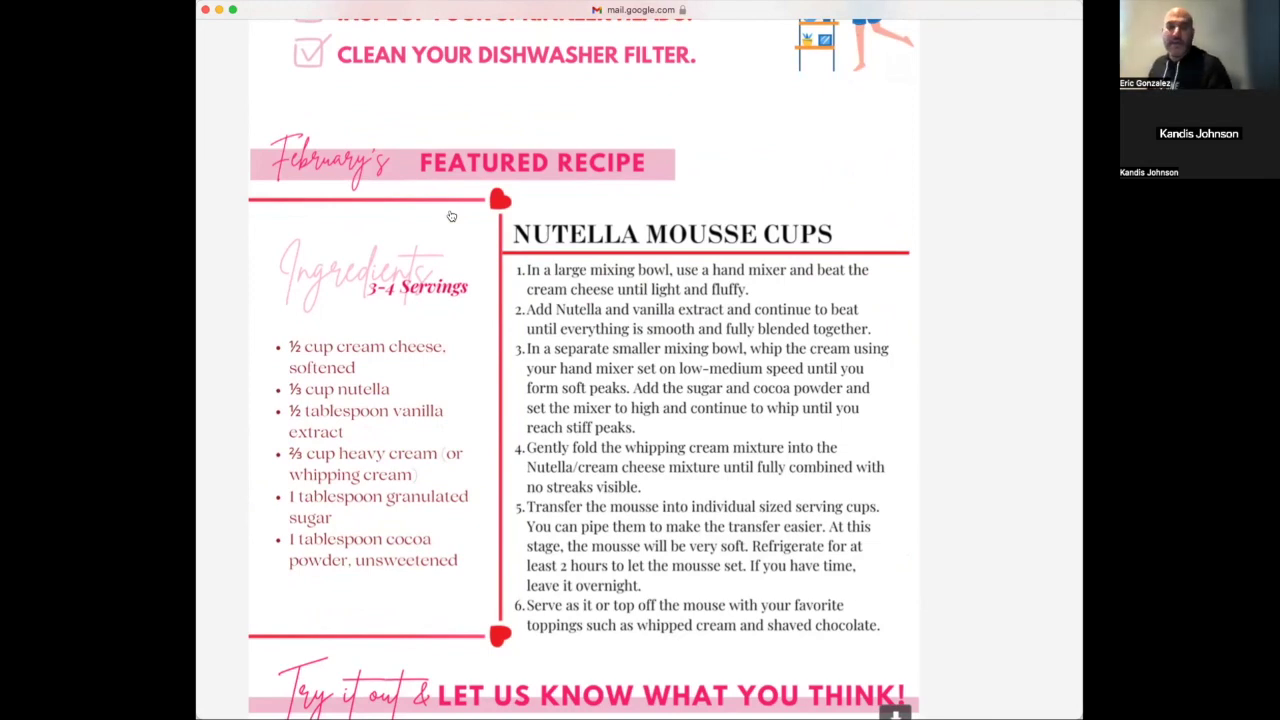
{"action": "scroll", "coordinate": [451, 216], "scroll_direction": "down", "scroll_amount": 15}
Return to the top of the newsletter and start a Cmd+Shift+4 screenshot of its header
{"action": "scroll", "coordinate": [451, 216], "scroll_direction": "up", "scroll_amount": 20}
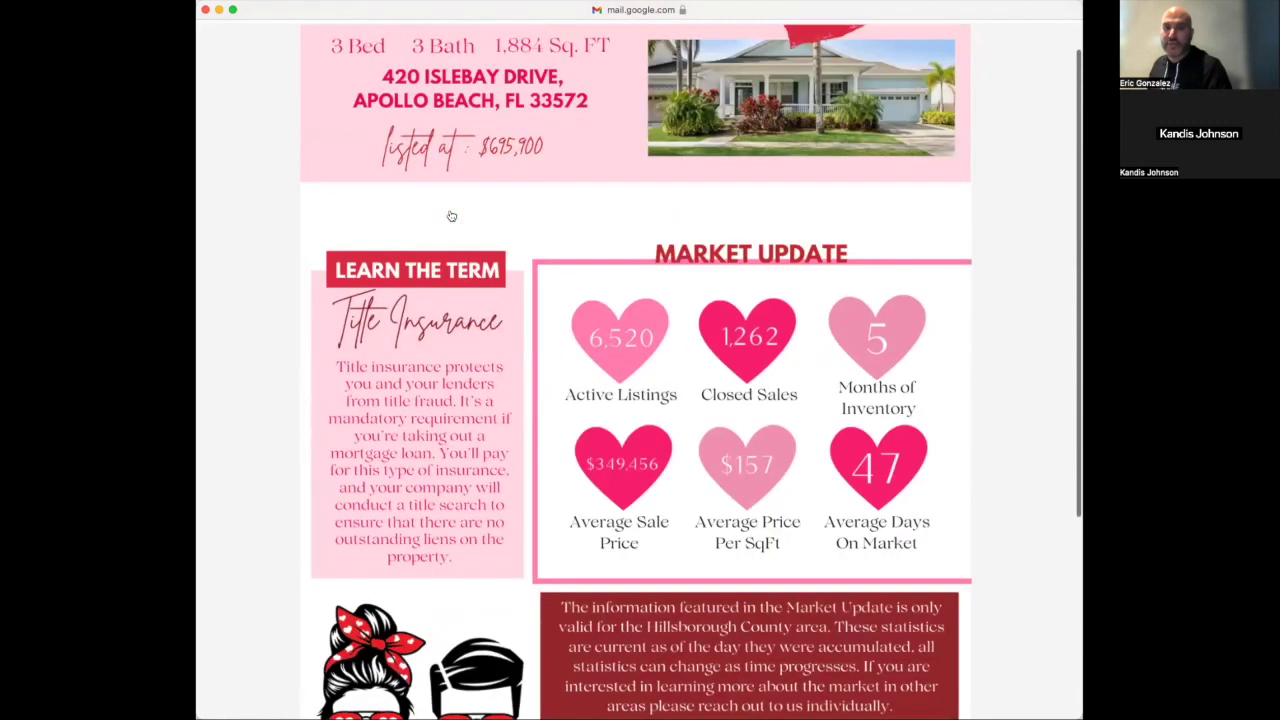
{"action": "scroll", "coordinate": [451, 216], "scroll_direction": "up", "scroll_amount": 3}
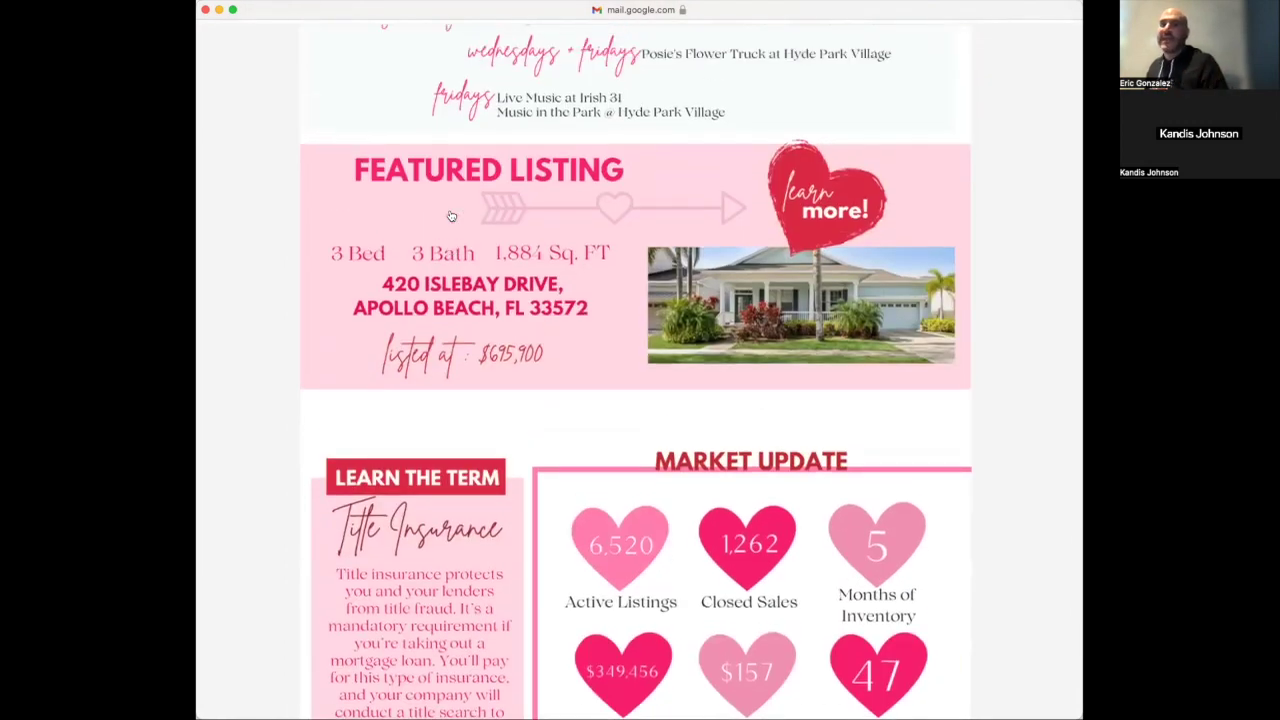
{"action": "scroll", "coordinate": [451, 216], "scroll_direction": "up", "scroll_amount": 5}
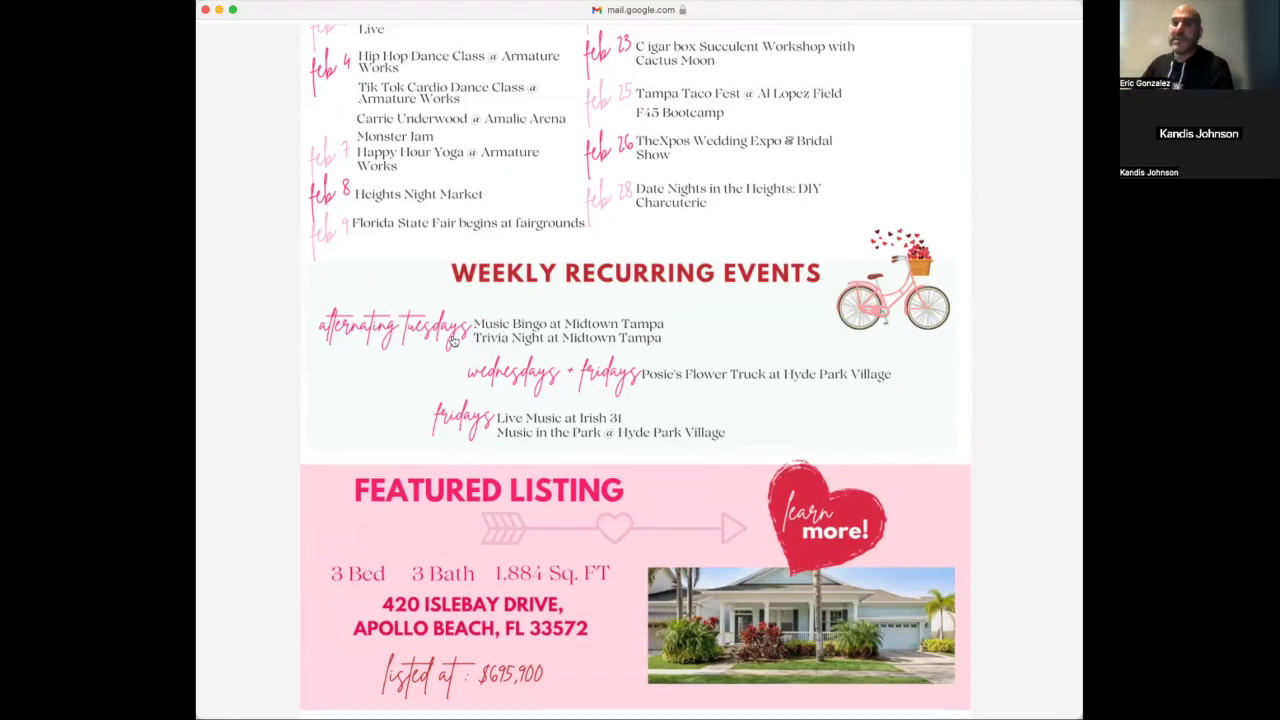
{"action": "scroll", "coordinate": [453, 341], "scroll_direction": "up", "scroll_amount": 20}
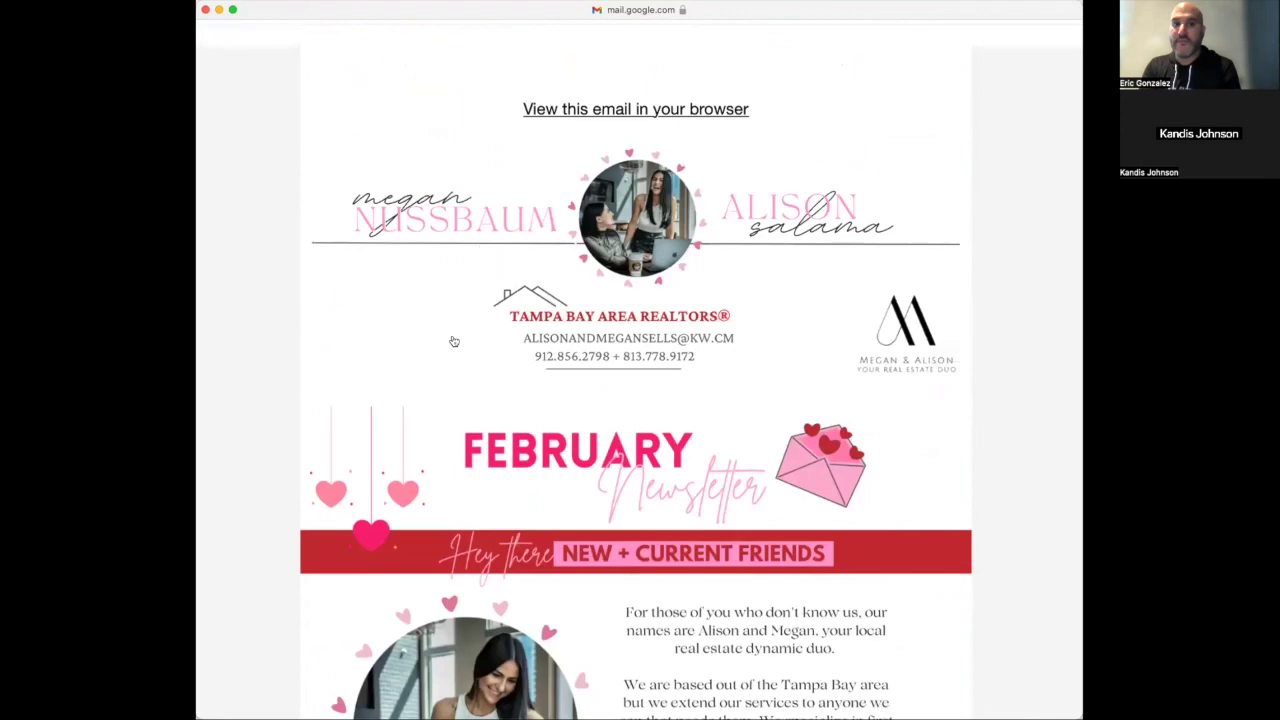
{"action": "scroll", "coordinate": [453, 341], "scroll_direction": "down", "scroll_amount": 3}
{"action": "scroll", "coordinate": [455, 341], "scroll_direction": "up", "scroll_amount": 1}
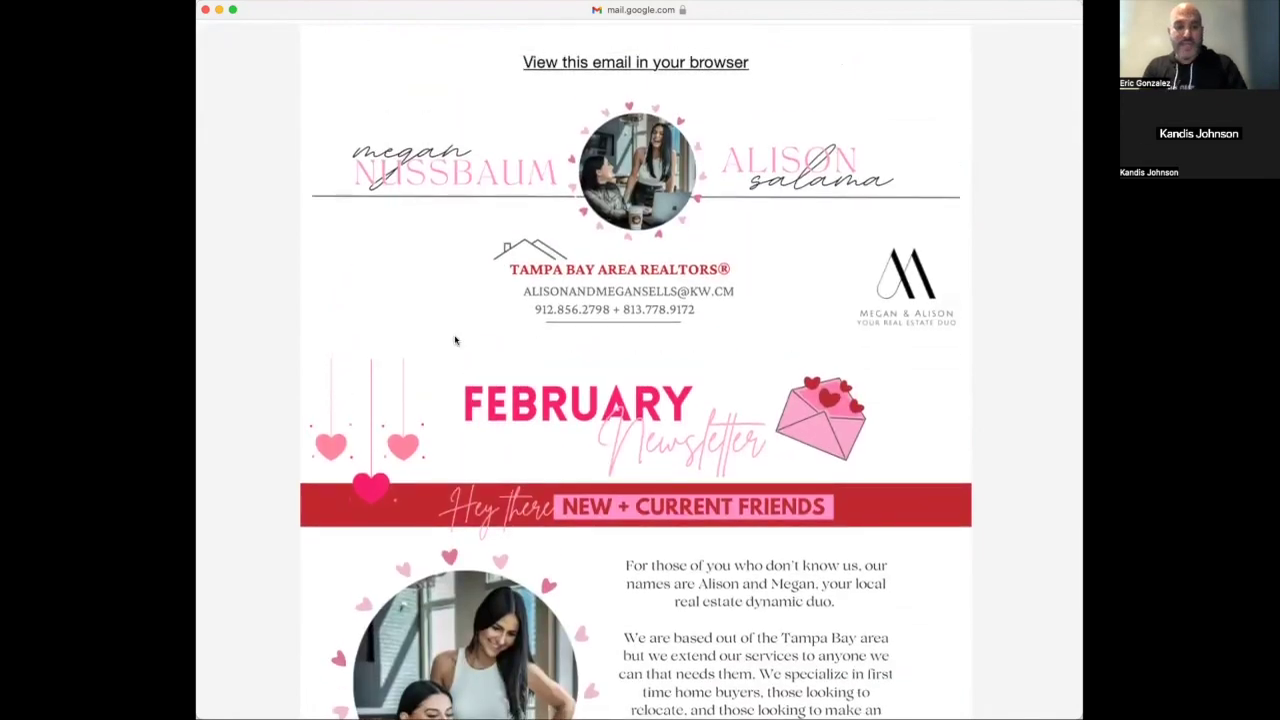
{"action": "key", "text": "super+shift+4"}
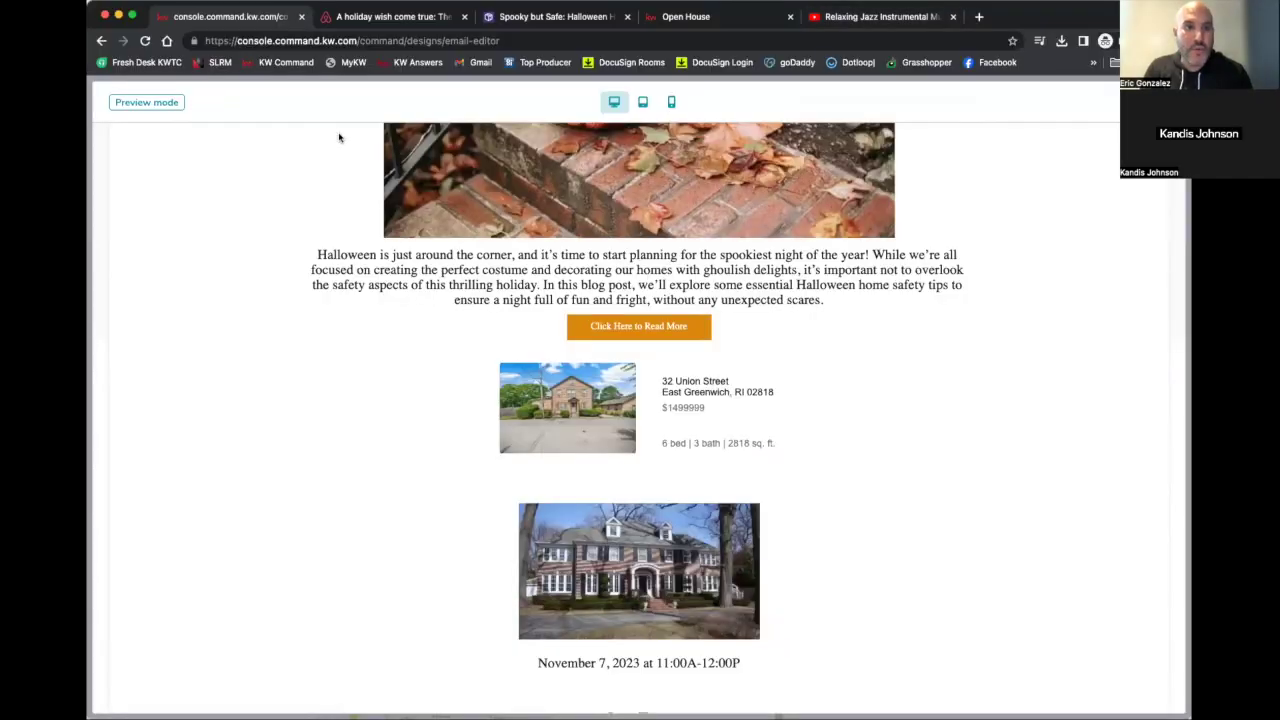
Add an Image block below Market Snap and upload and insert the newsletter screenshot
{"action": "scroll", "coordinate": [368, 346], "scroll_direction": "up", "scroll_amount": 1}
{"action": "scroll", "coordinate": [368, 346], "scroll_direction": "up", "scroll_amount": 4}
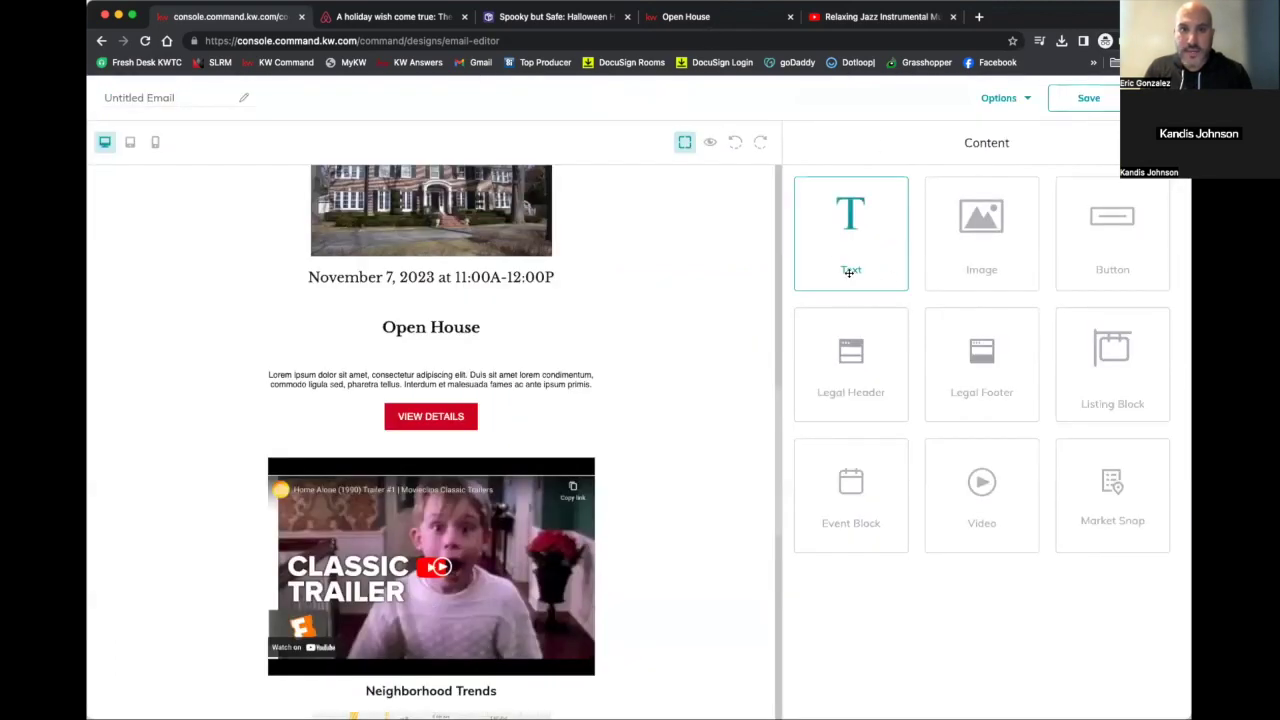
{"action": "scroll", "coordinate": [586, 351], "scroll_direction": "down", "scroll_amount": 7}
{"action": "left_click_drag", "start_coordinate": [957, 253], "coordinate": [558, 401]}
{"action": "left_click", "coordinate": [433, 457]}
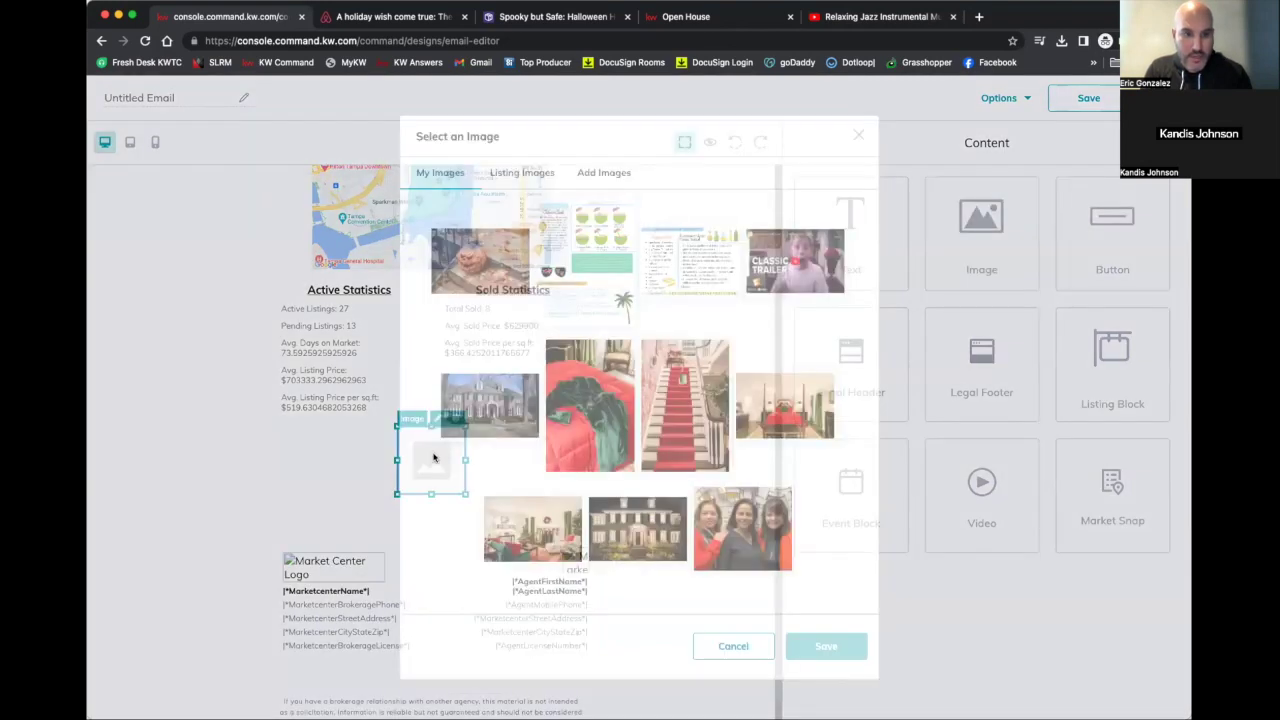
{"action": "left_click", "coordinate": [606, 175]}
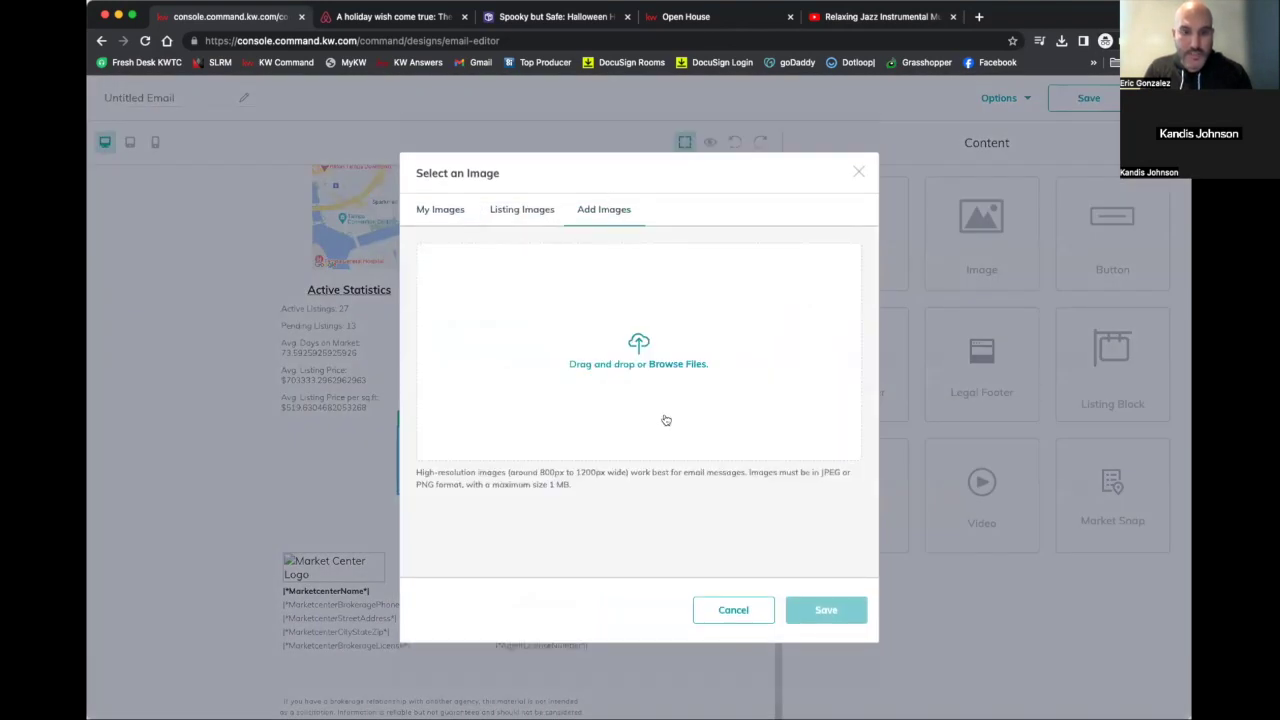
{"action": "left_click", "coordinate": [625, 342]}
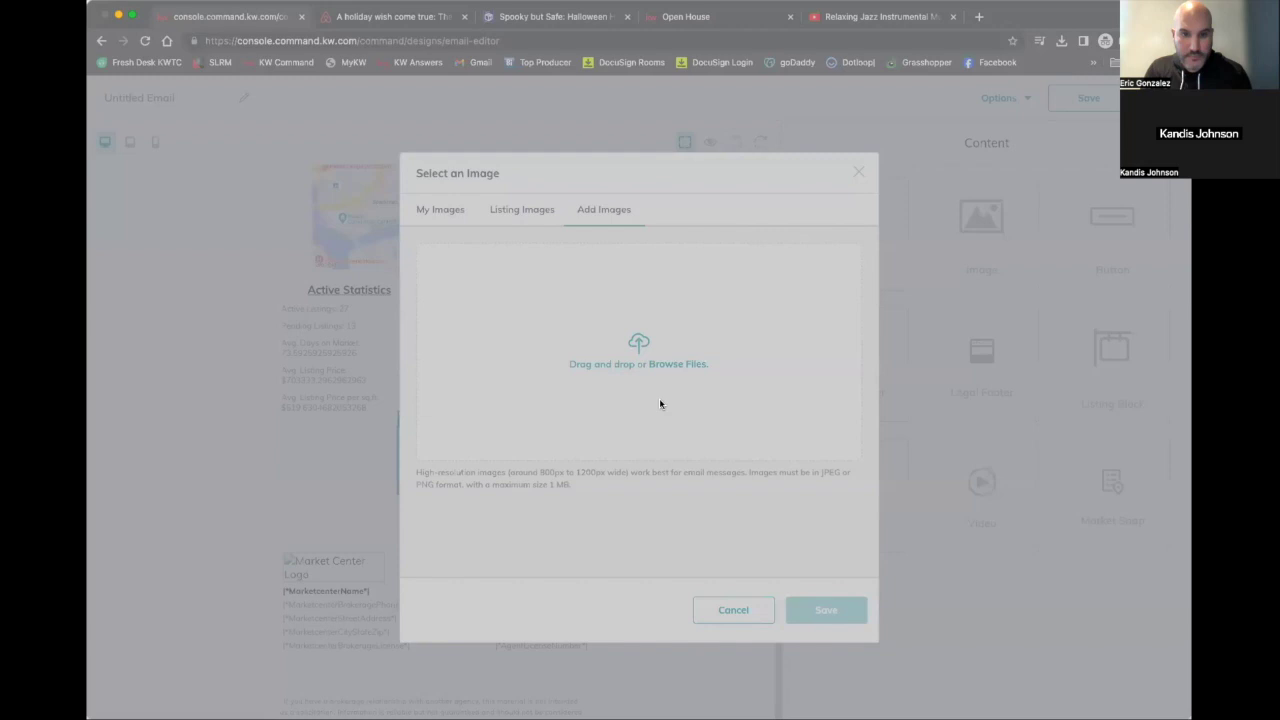
{"action": "key", "text": "Return"}
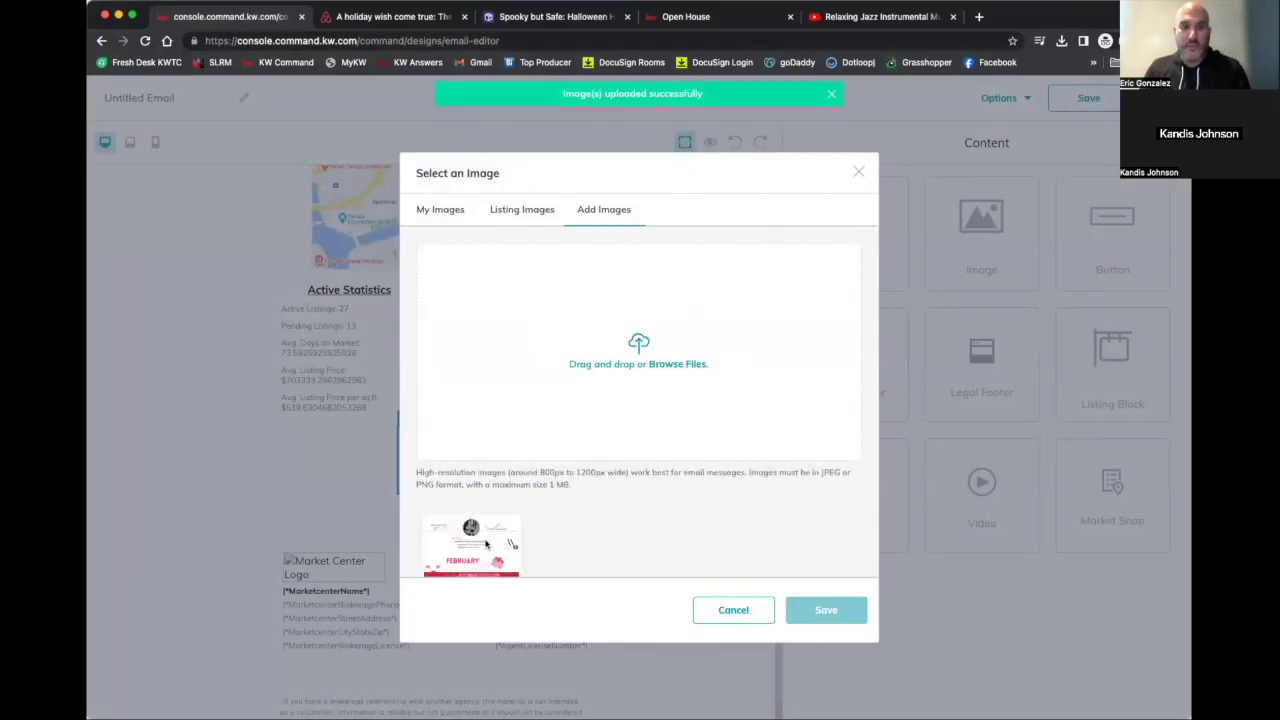
{"action": "left_click", "coordinate": [486, 543]}
{"action": "left_click", "coordinate": [806, 610]}
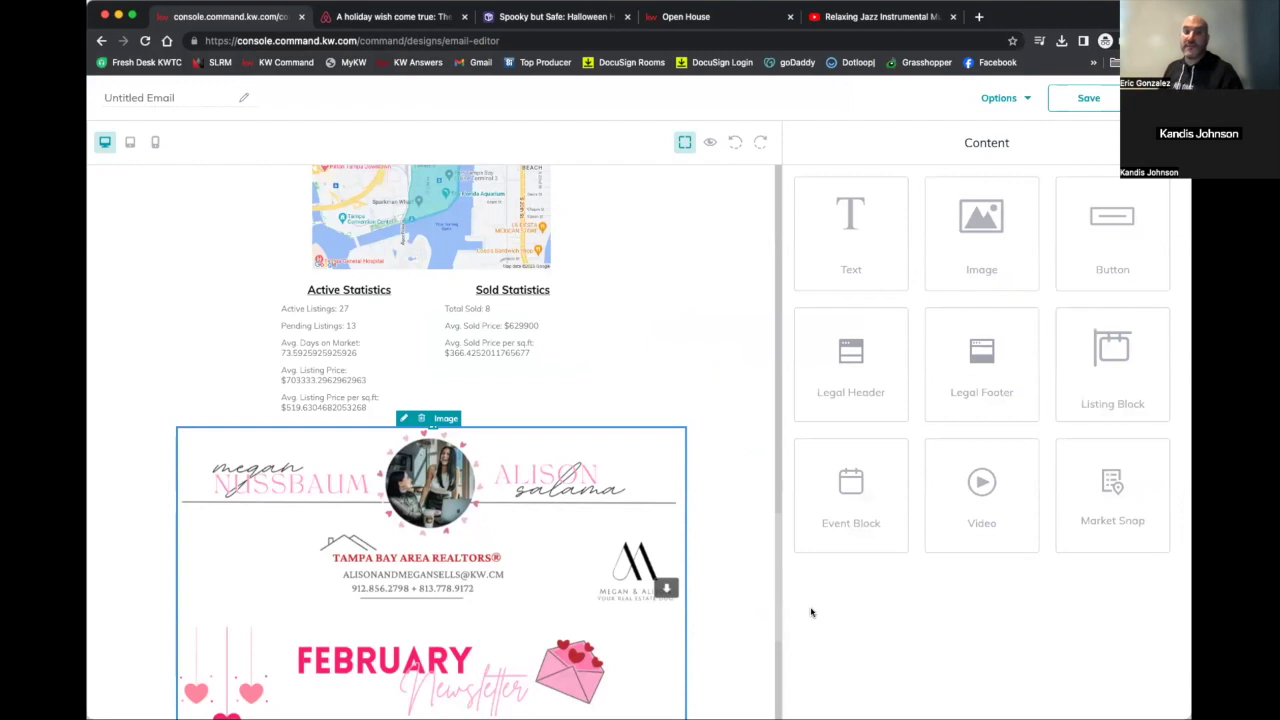
{"action": "scroll", "coordinate": [663, 652], "scroll_direction": "down", "scroll_amount": 3}
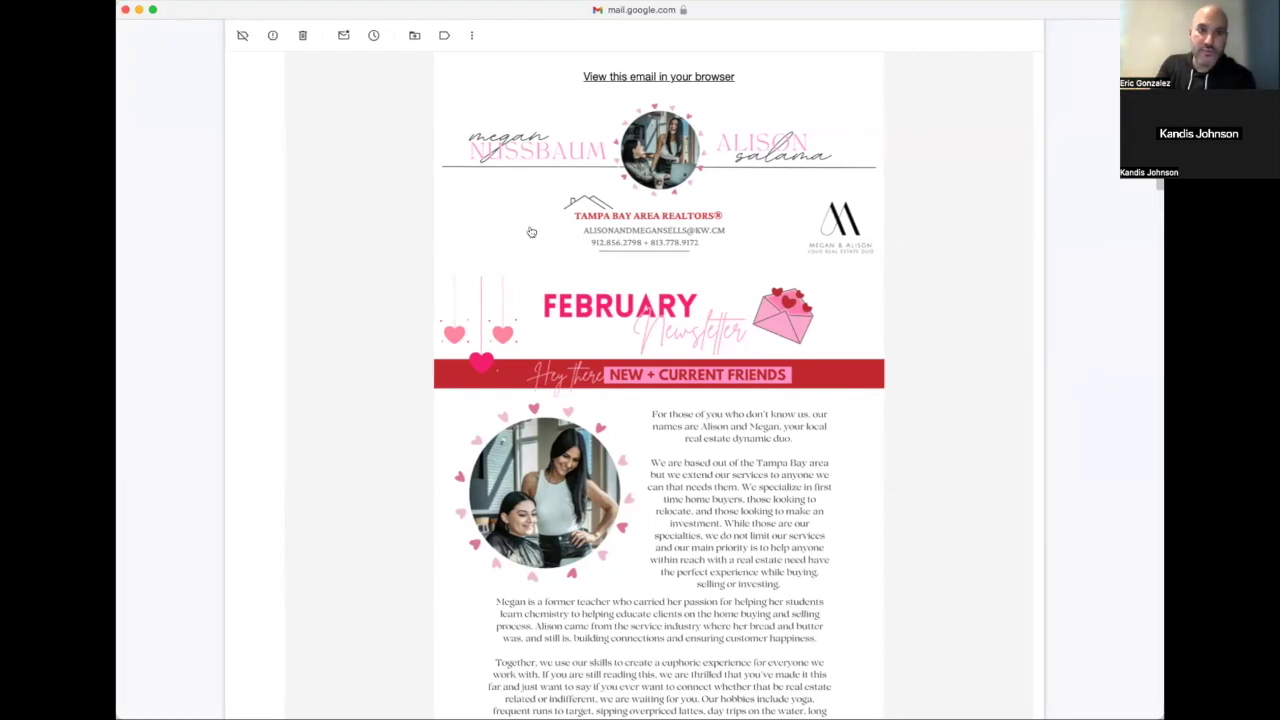
{"action": "scroll", "coordinate": [606, 293], "scroll_direction": "up", "scroll_amount": 3}
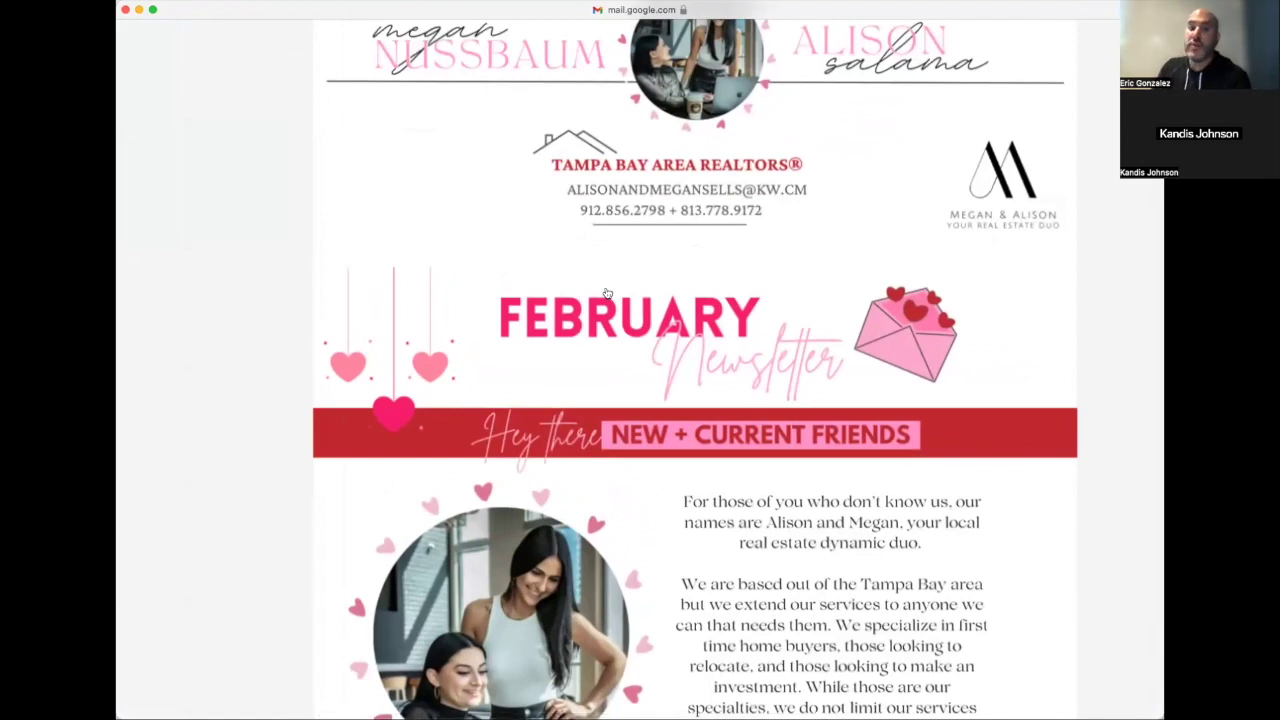
{"action": "scroll", "coordinate": [606, 293], "scroll_direction": "down", "scroll_amount": 3}
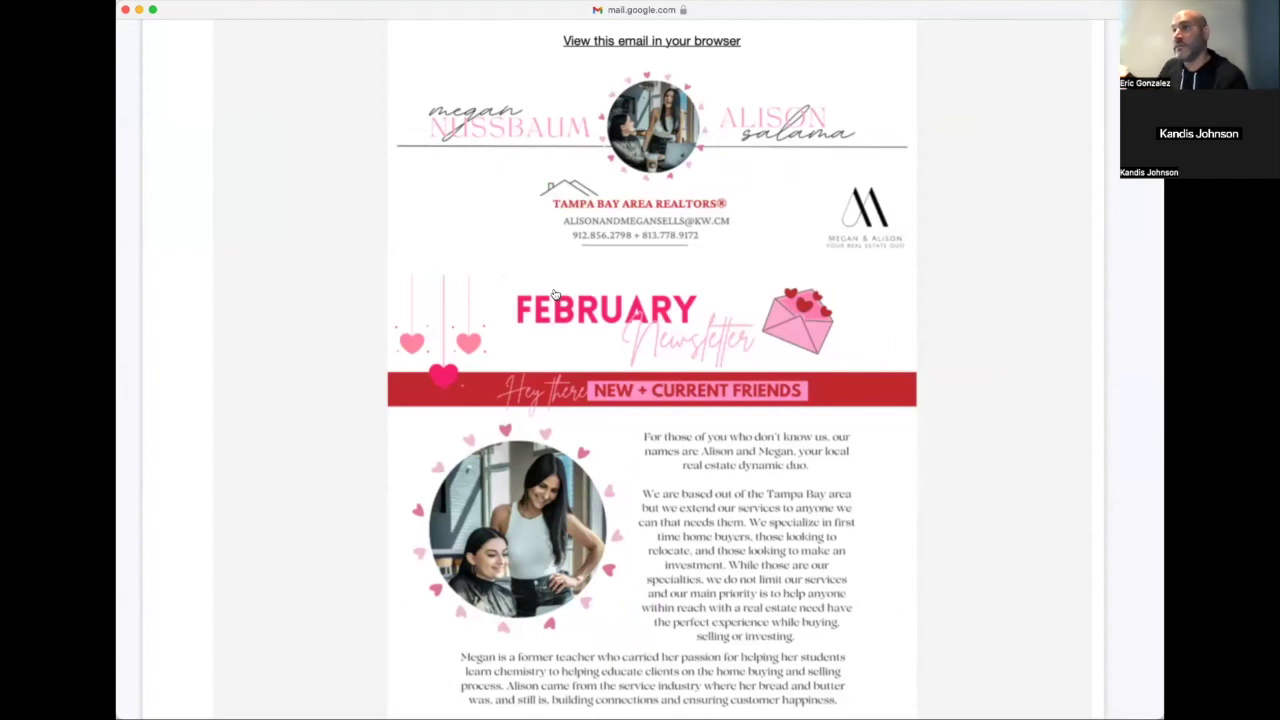
{"action": "scroll", "coordinate": [555, 293], "scroll_direction": "down", "scroll_amount": 2}
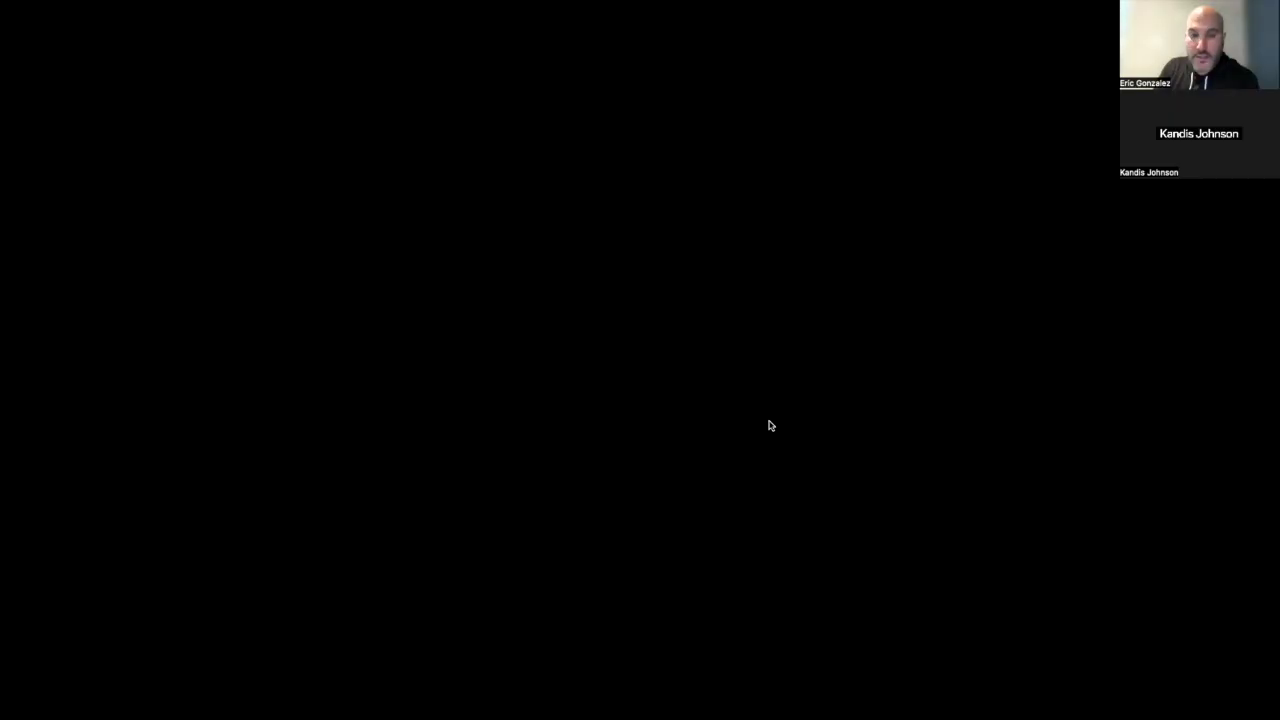
Open the Halloween email preview in mobile view
{"action": "scroll", "coordinate": [258, 300], "scroll_direction": "up", "scroll_amount": 5}
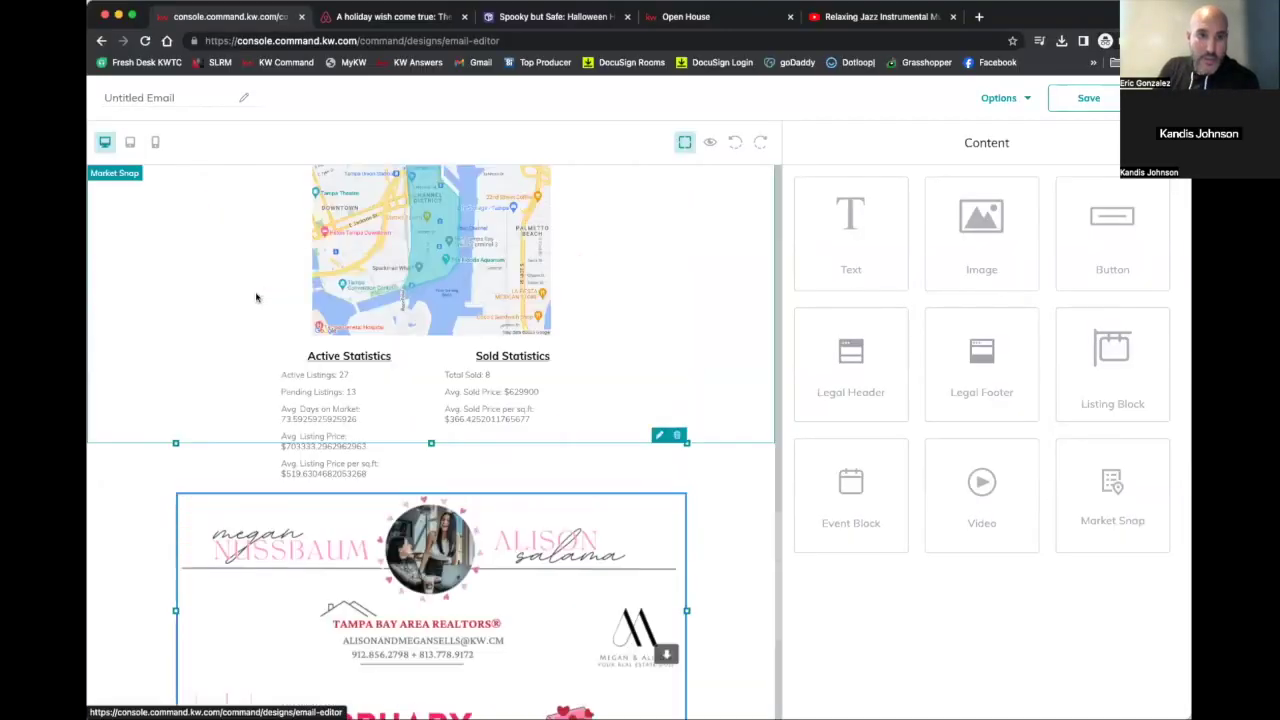
{"action": "scroll", "coordinate": [298, 390], "scroll_direction": "up", "scroll_amount": 15}
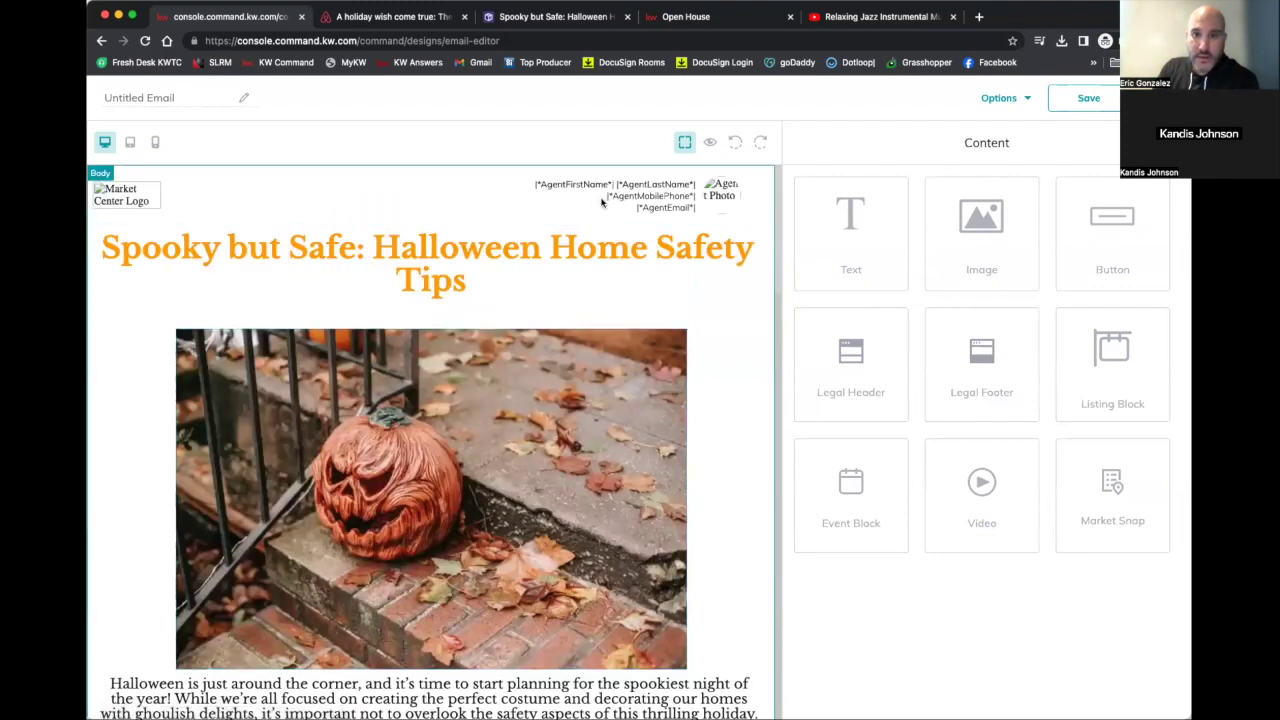
{"action": "left_click", "coordinate": [1006, 100]}
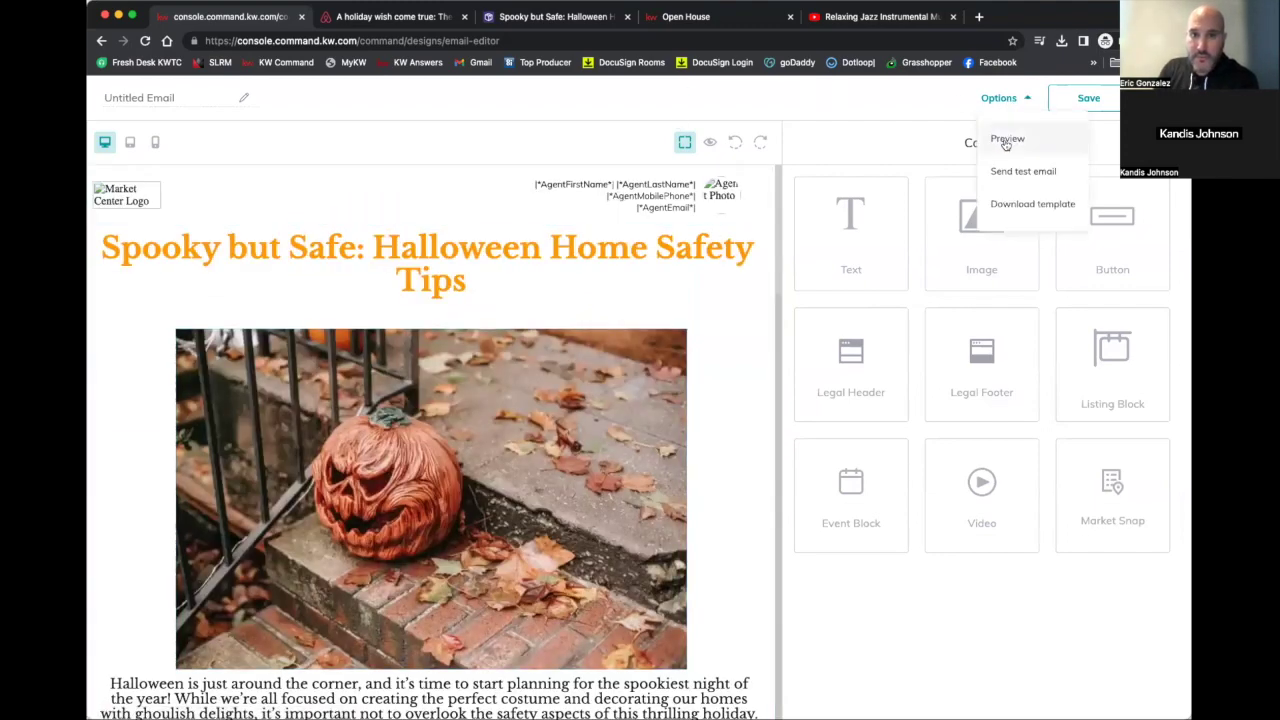
{"action": "left_click", "coordinate": [1003, 140]}
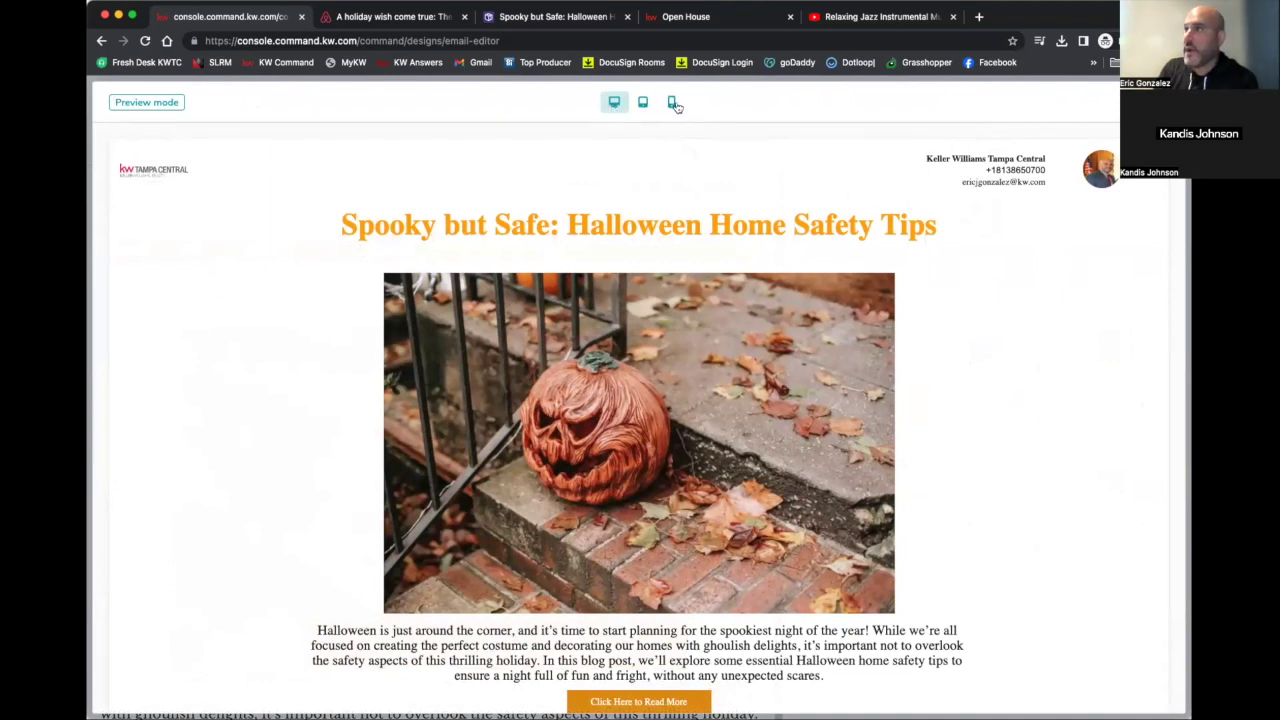
{"action": "left_click", "coordinate": [672, 102]}
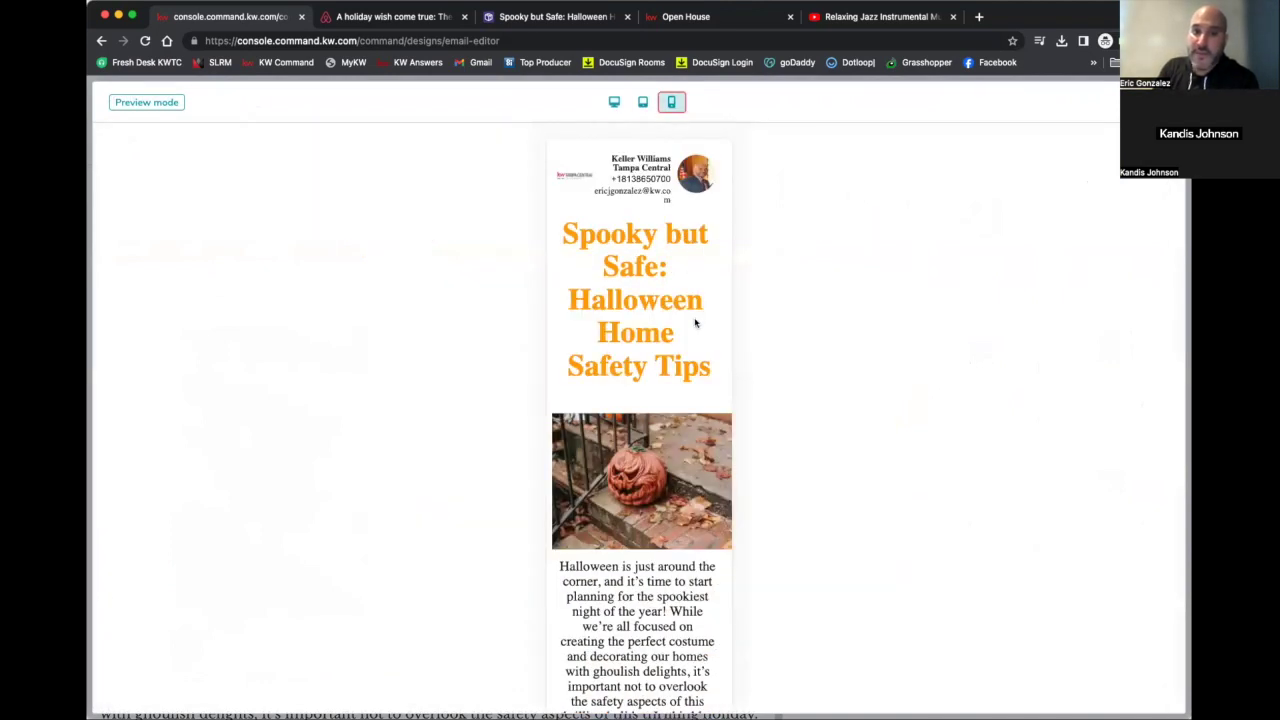
Scroll through the mobile preview, then close it to return to the editor
{"action": "scroll", "coordinate": [696, 322], "scroll_direction": "down", "scroll_amount": 1}
{"action": "scroll", "coordinate": [696, 322], "scroll_direction": "down", "scroll_amount": 1}
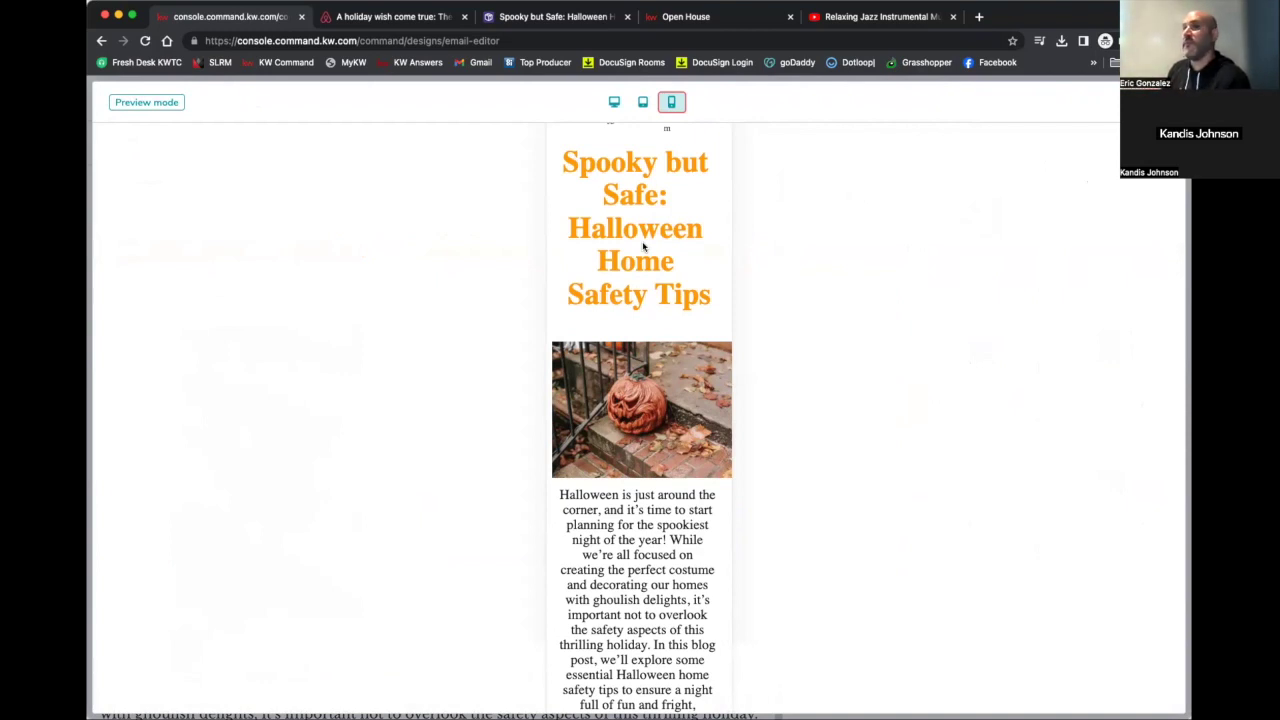
{"action": "scroll", "coordinate": [643, 247], "scroll_direction": "down", "scroll_amount": 8}
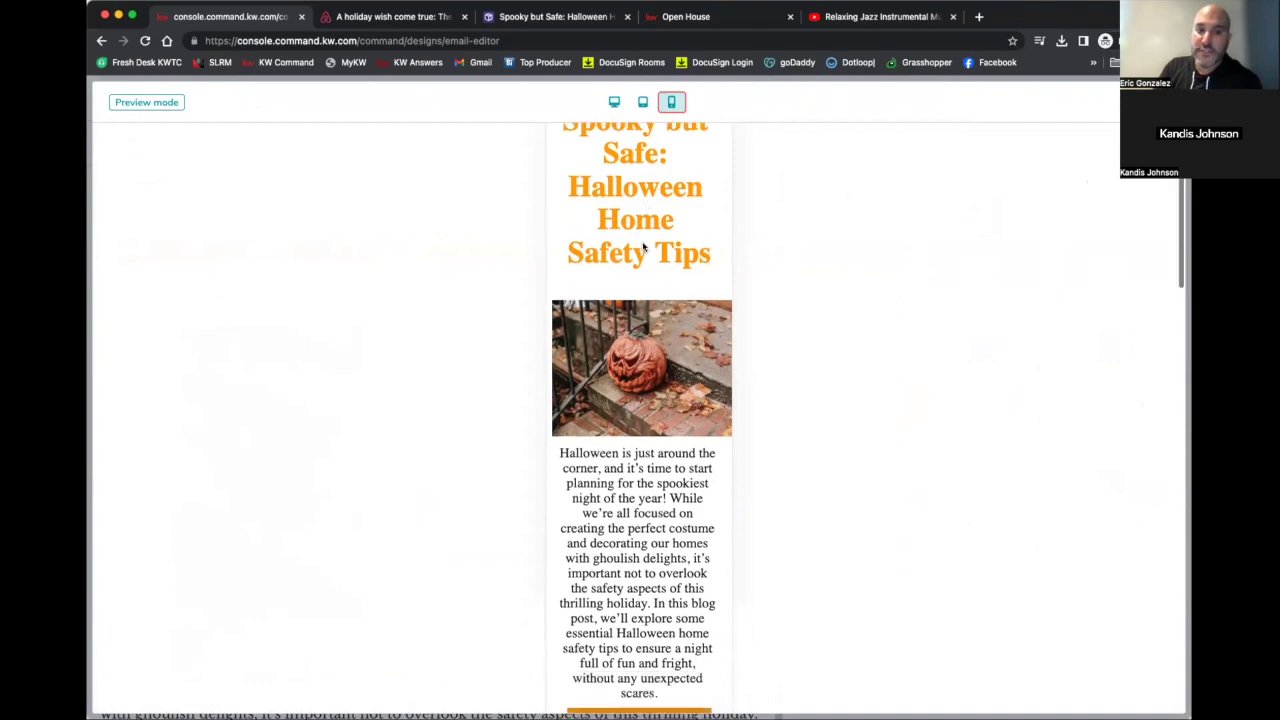
{"action": "scroll", "coordinate": [643, 246], "scroll_direction": "down", "scroll_amount": 5}
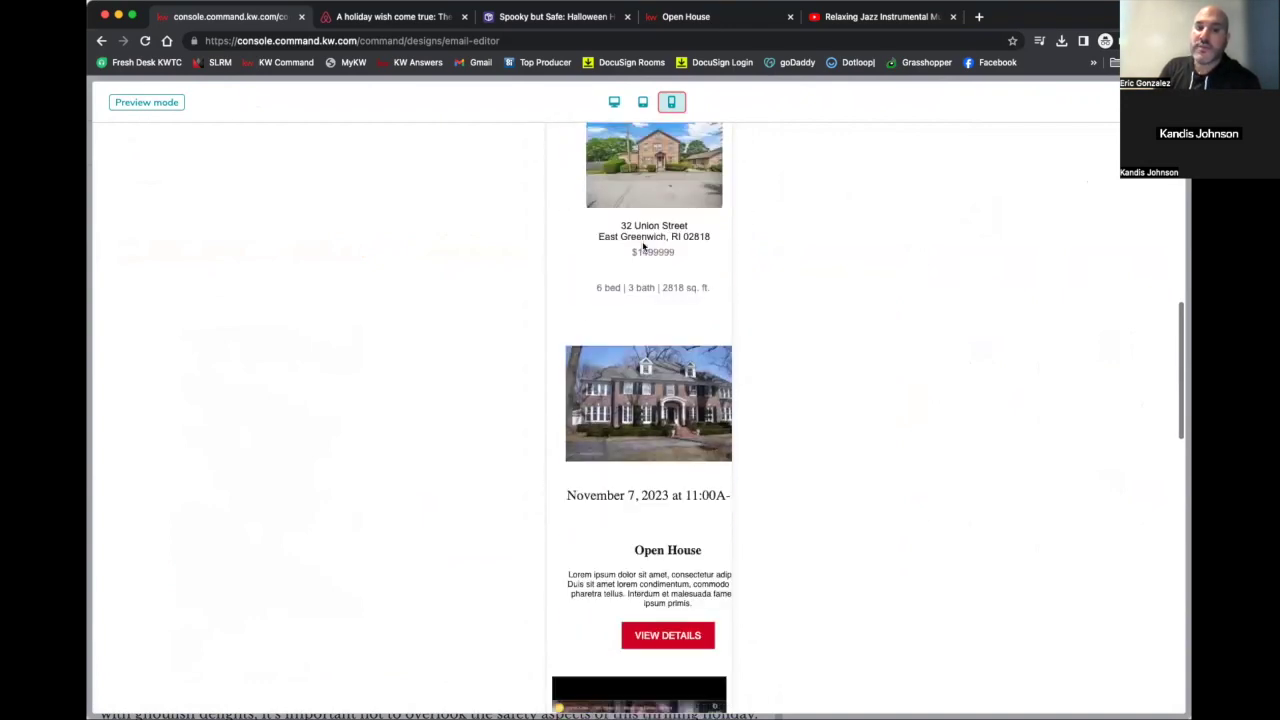
{"action": "scroll", "coordinate": [634, 247], "scroll_direction": "down", "scroll_amount": 10}
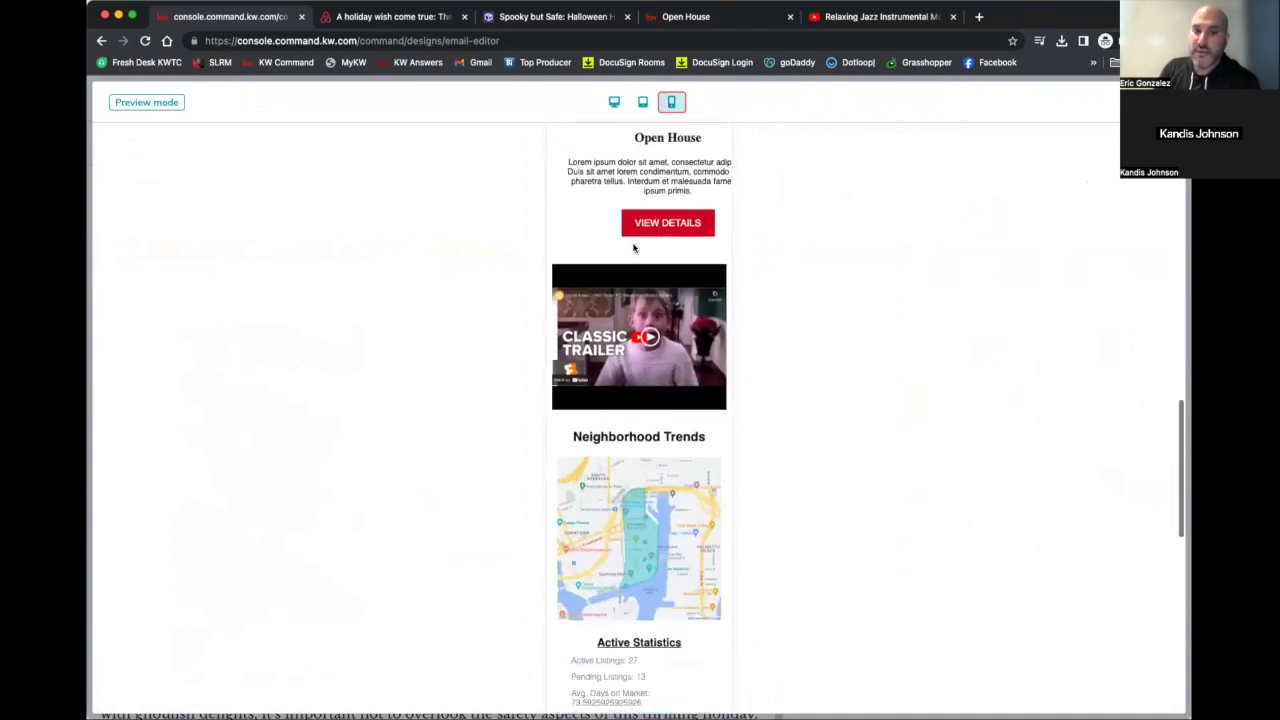
{"action": "scroll", "coordinate": [633, 247], "scroll_direction": "down", "scroll_amount": 5}
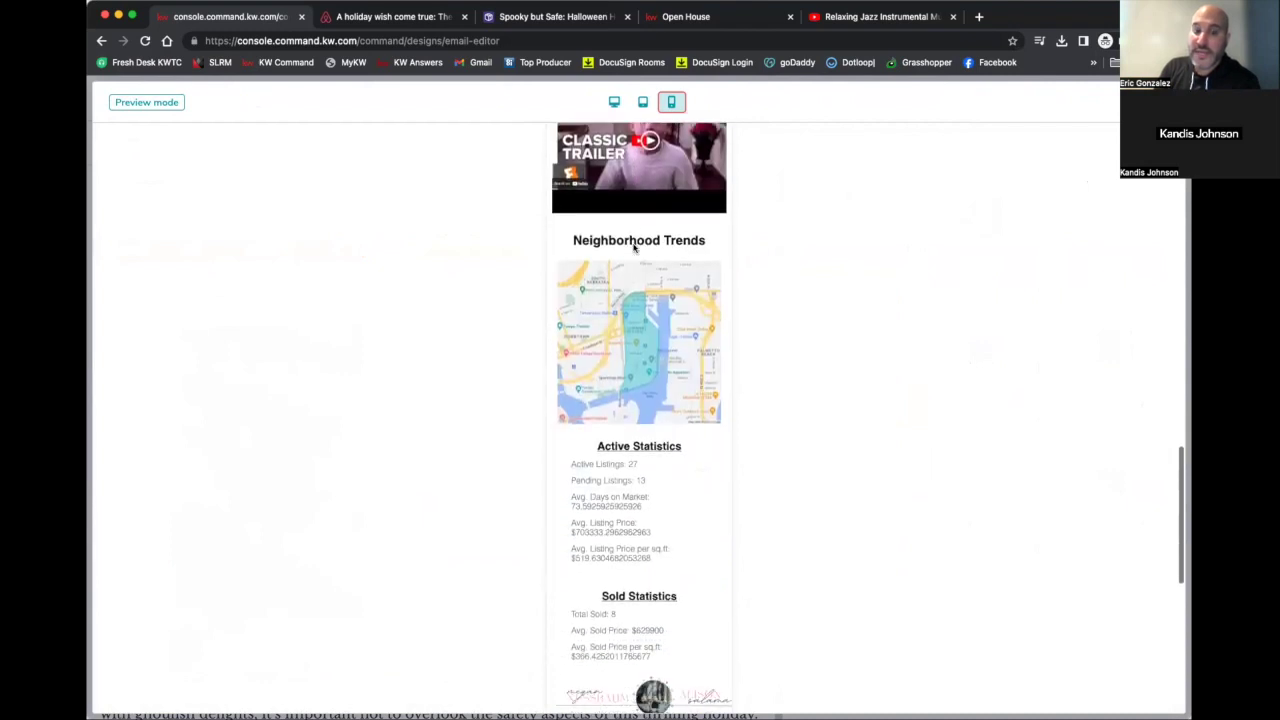
{"action": "scroll", "coordinate": [633, 247], "scroll_direction": "down", "scroll_amount": 6}
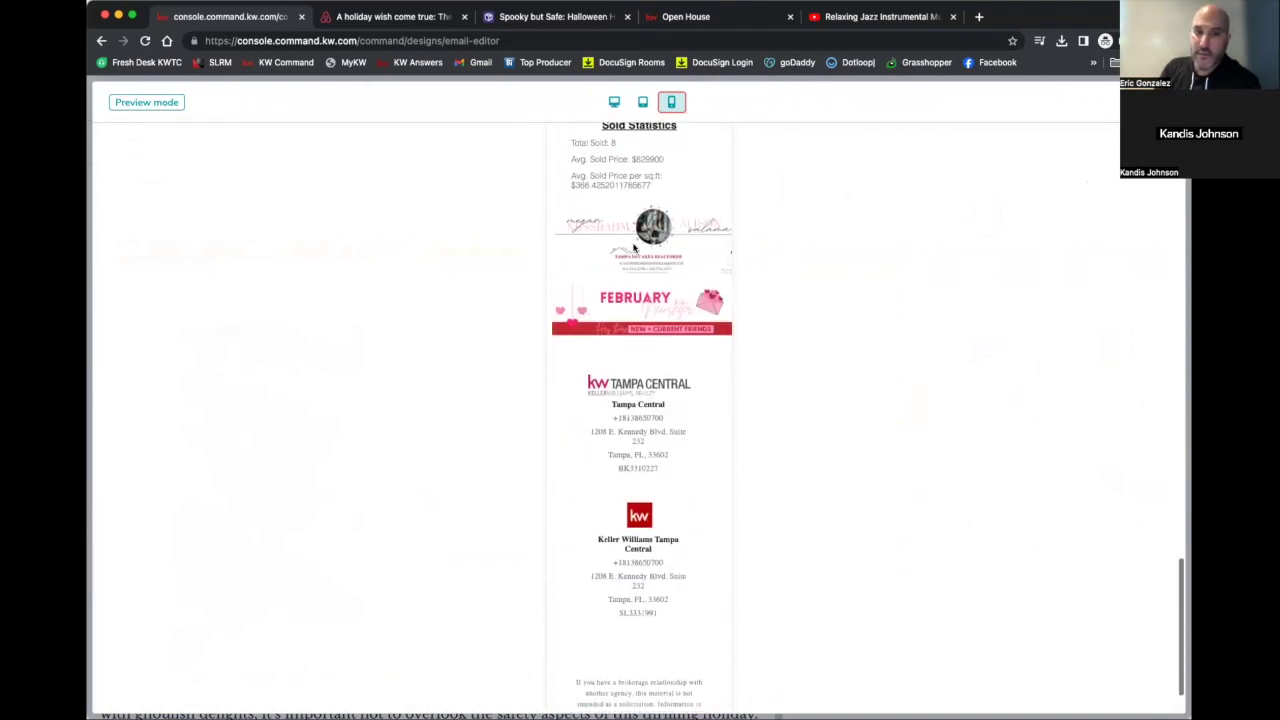
{"action": "scroll", "coordinate": [633, 247], "scroll_direction": "up", "scroll_amount": 20}
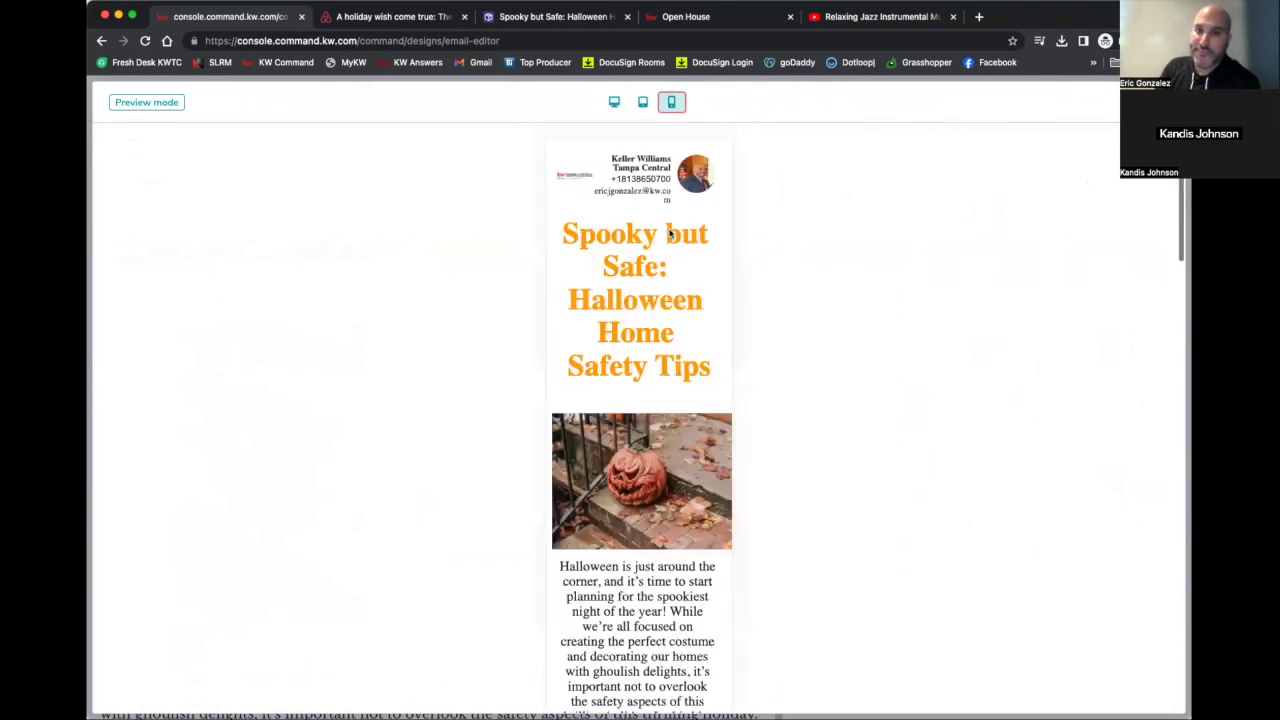
{"action": "key", "text": "Escape"}
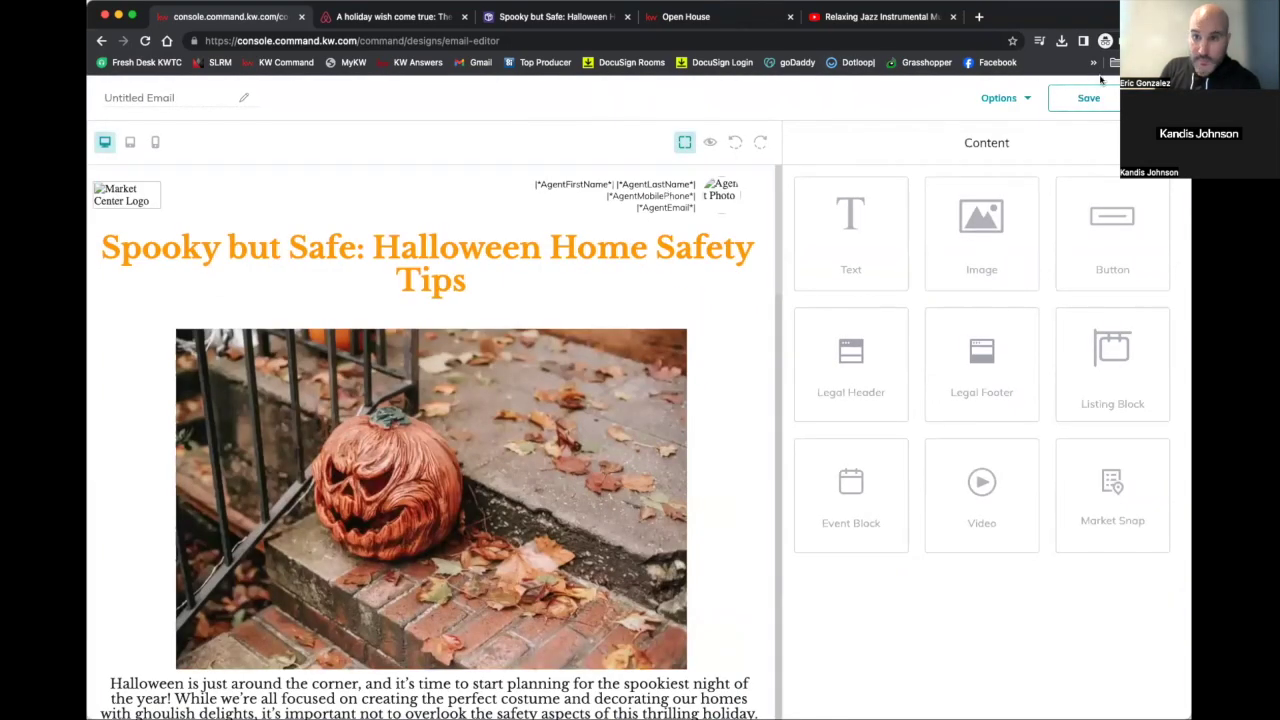
{"action": "left_click", "coordinate": [1088, 97]}
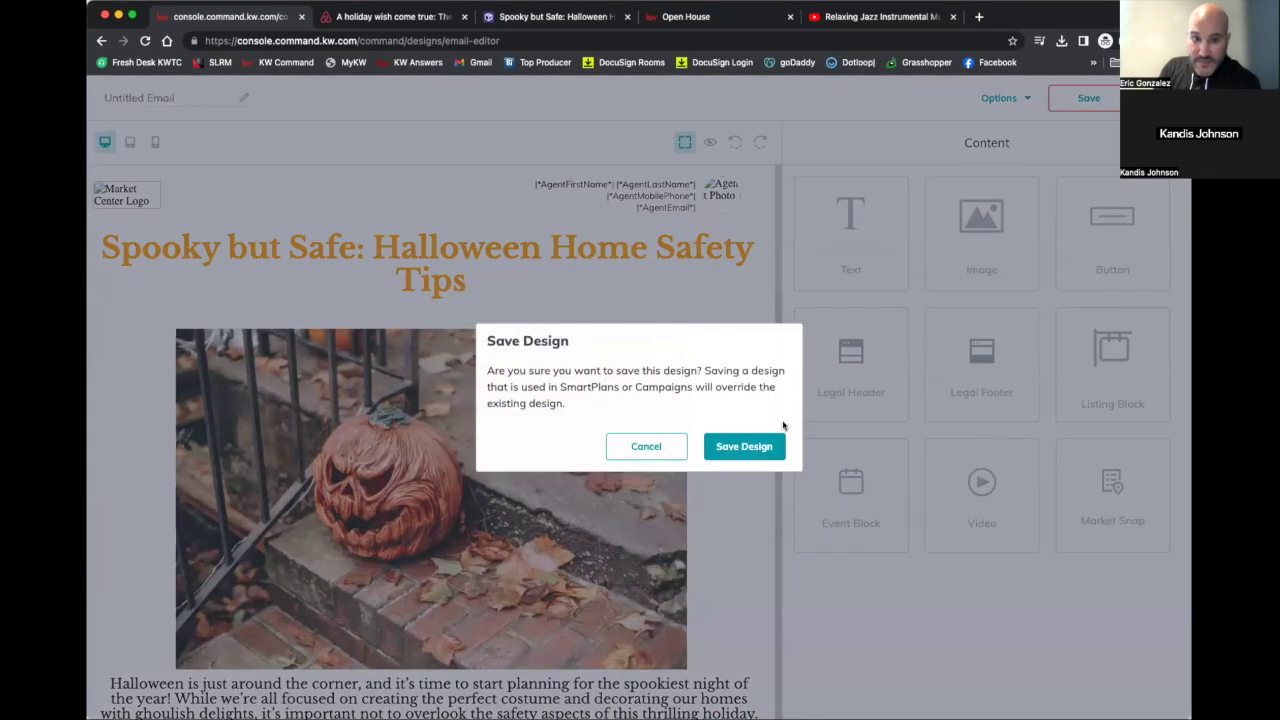
{"action": "left_click", "coordinate": [752, 447]}
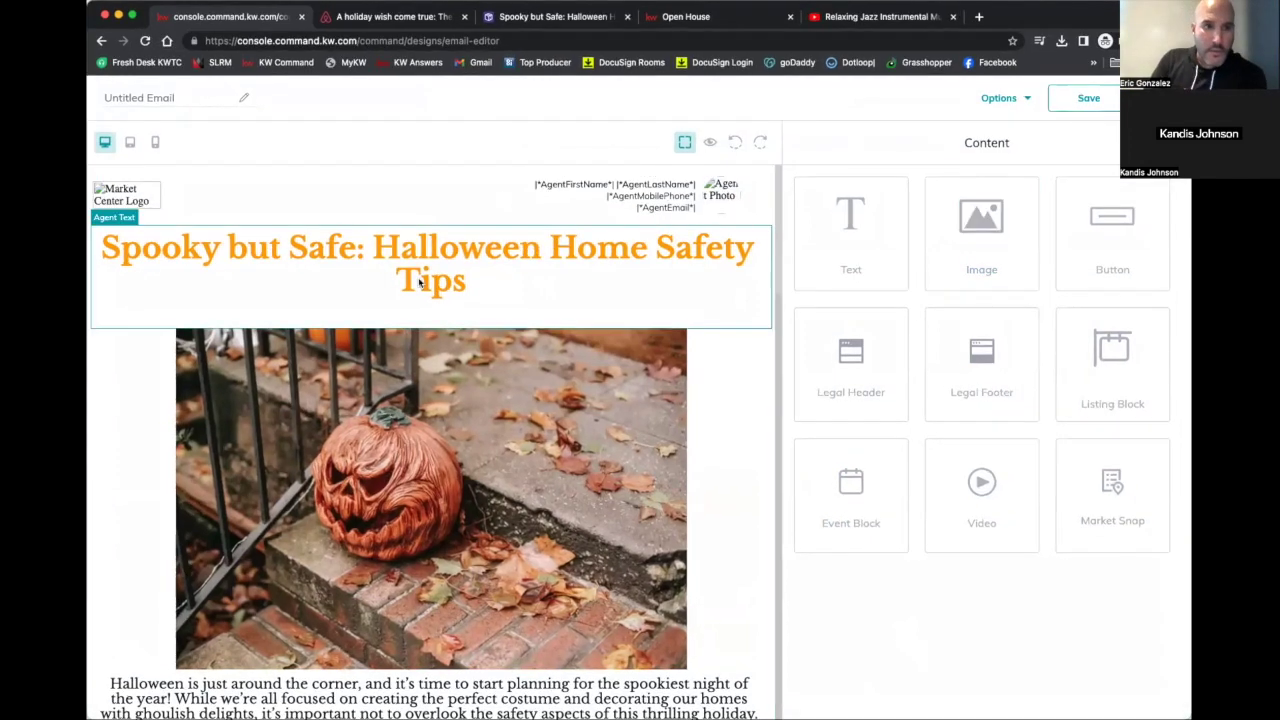
{"action": "left_click", "coordinate": [1150, 97]}
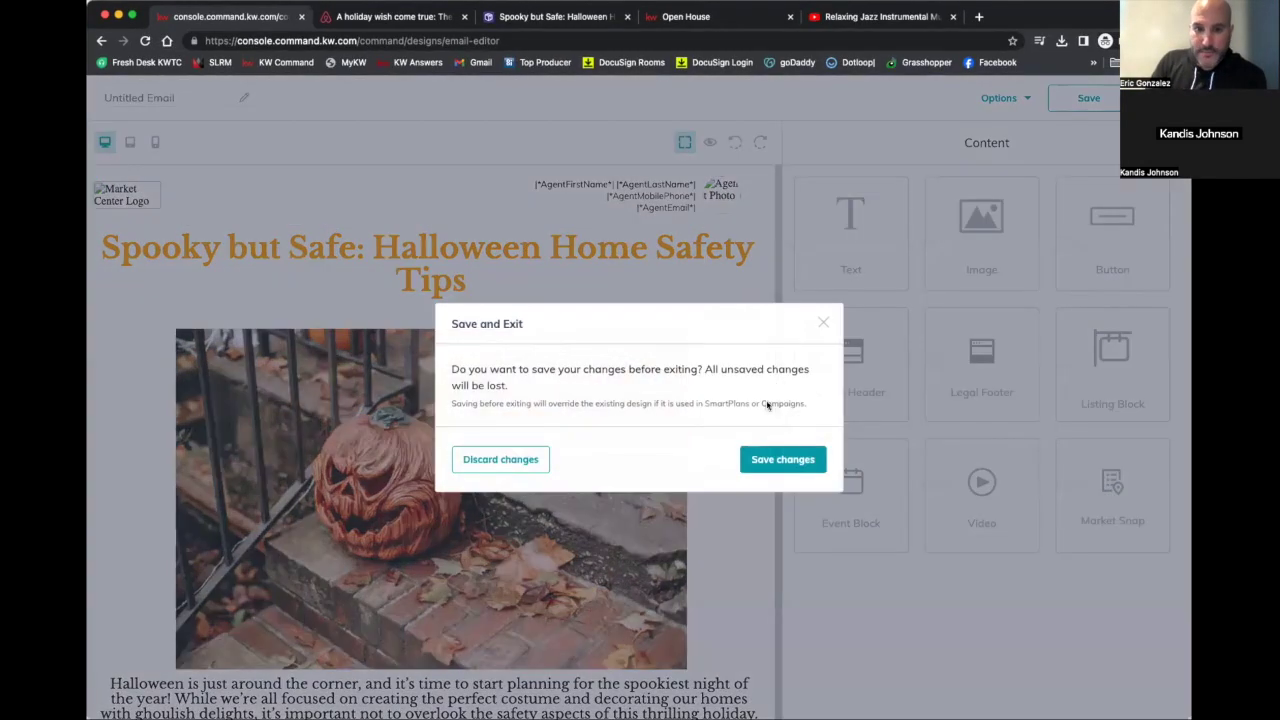
{"action": "left_click", "coordinate": [765, 459]}
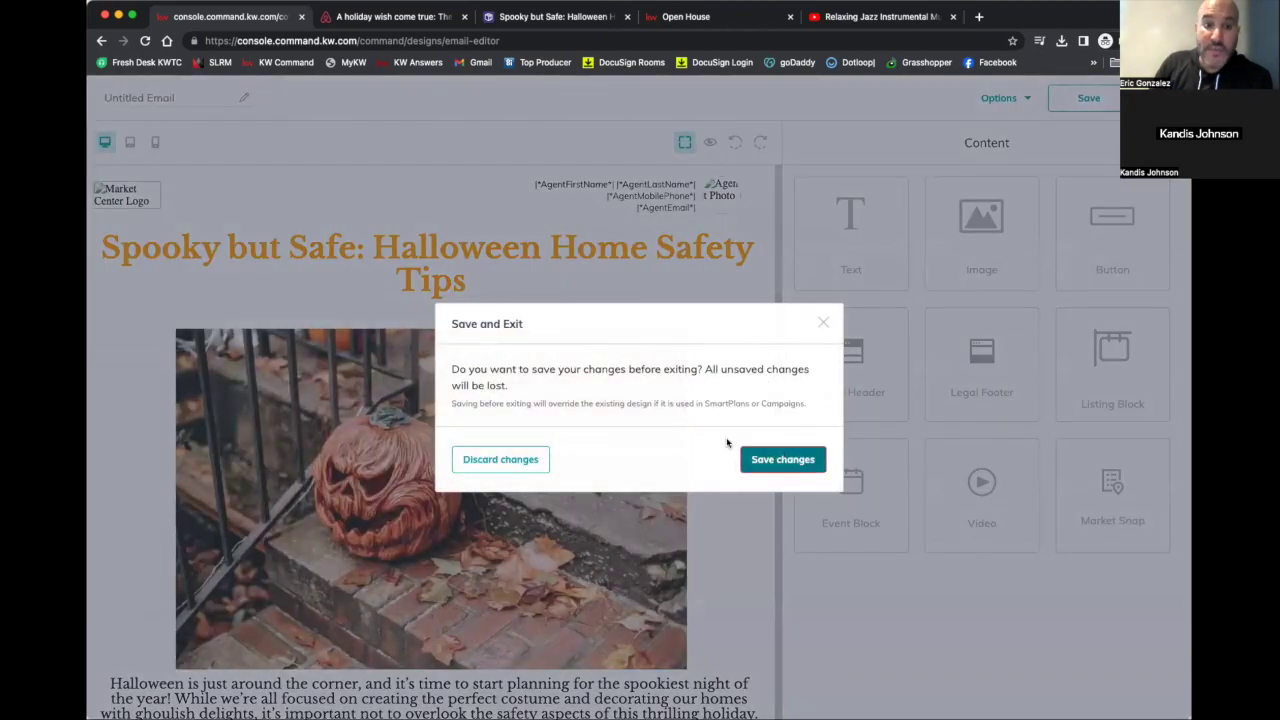
{"action": "left_click", "coordinate": [780, 457]}
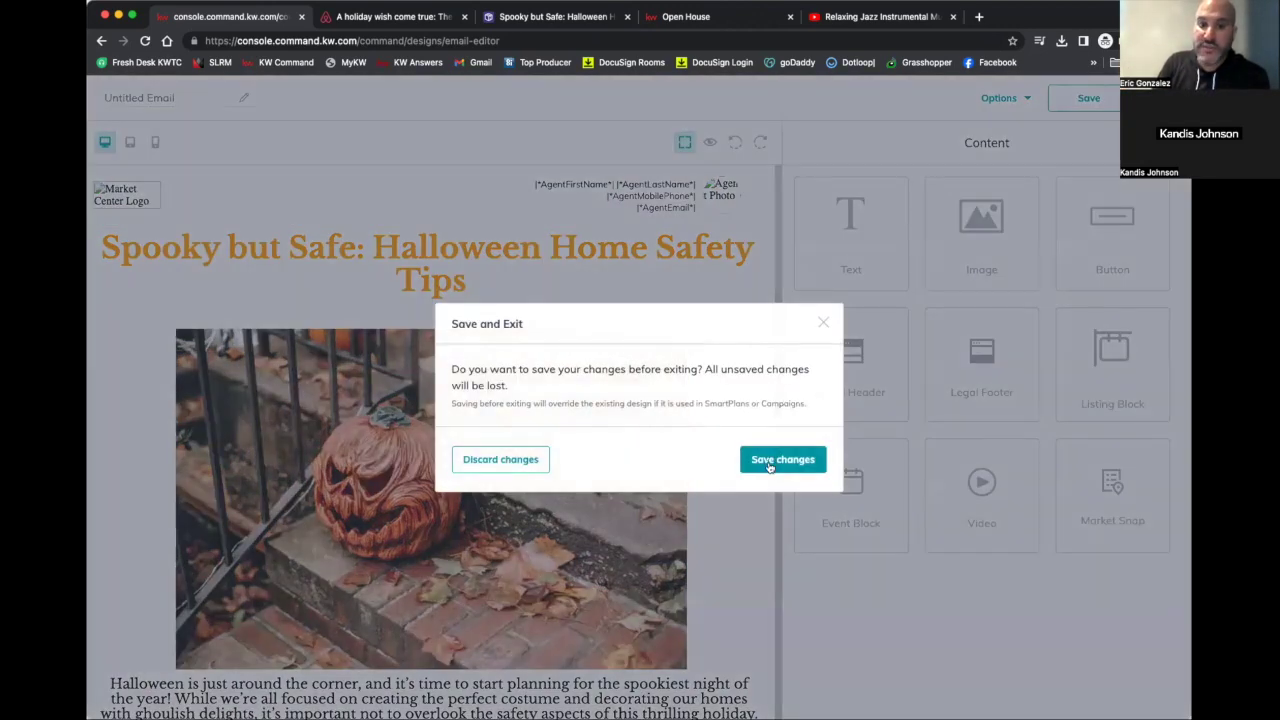
Rename the email to 'Class 11.07' and save it as a design, exiting to Designs
{"action": "left_click", "coordinate": [772, 462]}
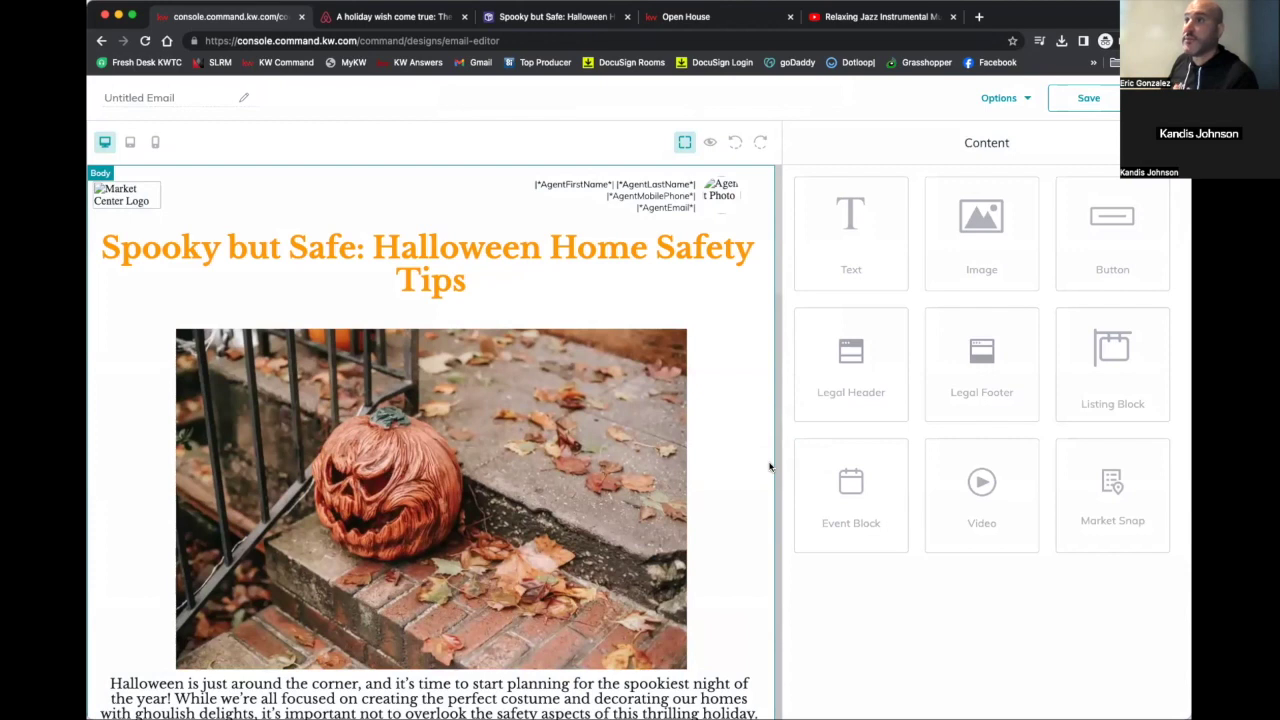
{"action": "left_click", "coordinate": [139, 105]}
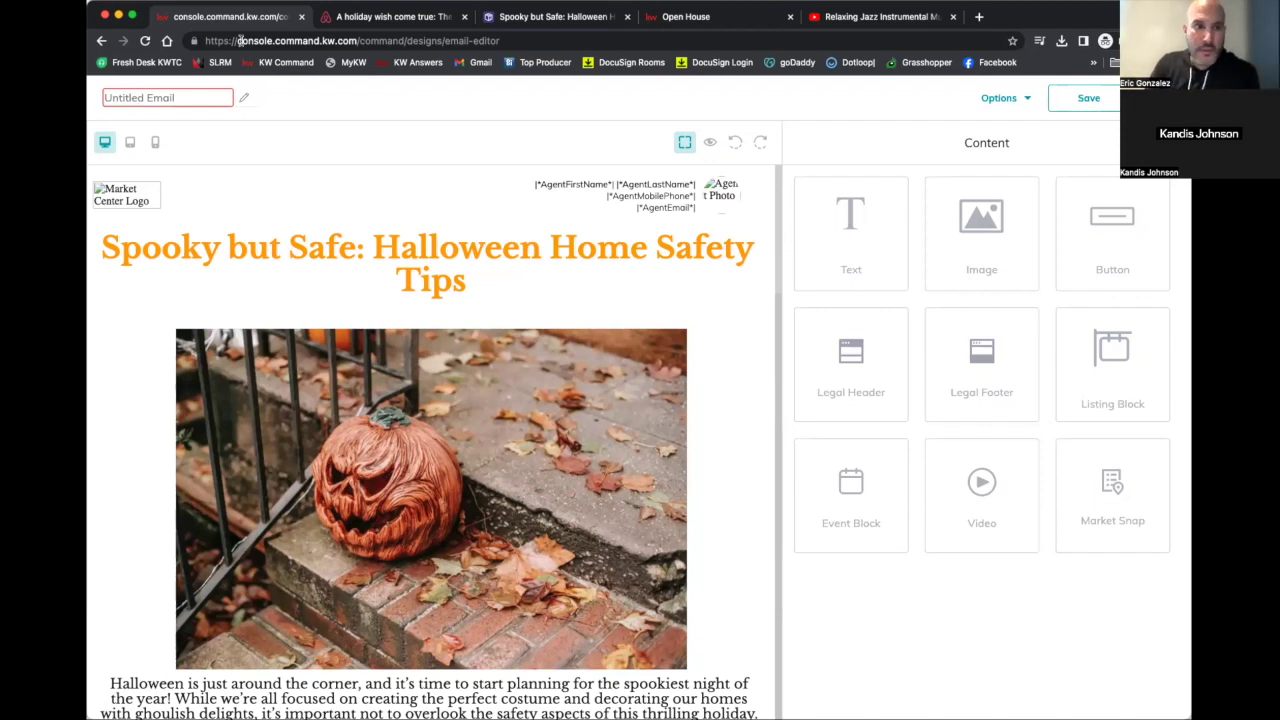
{"action": "type", "text": "Clas"}
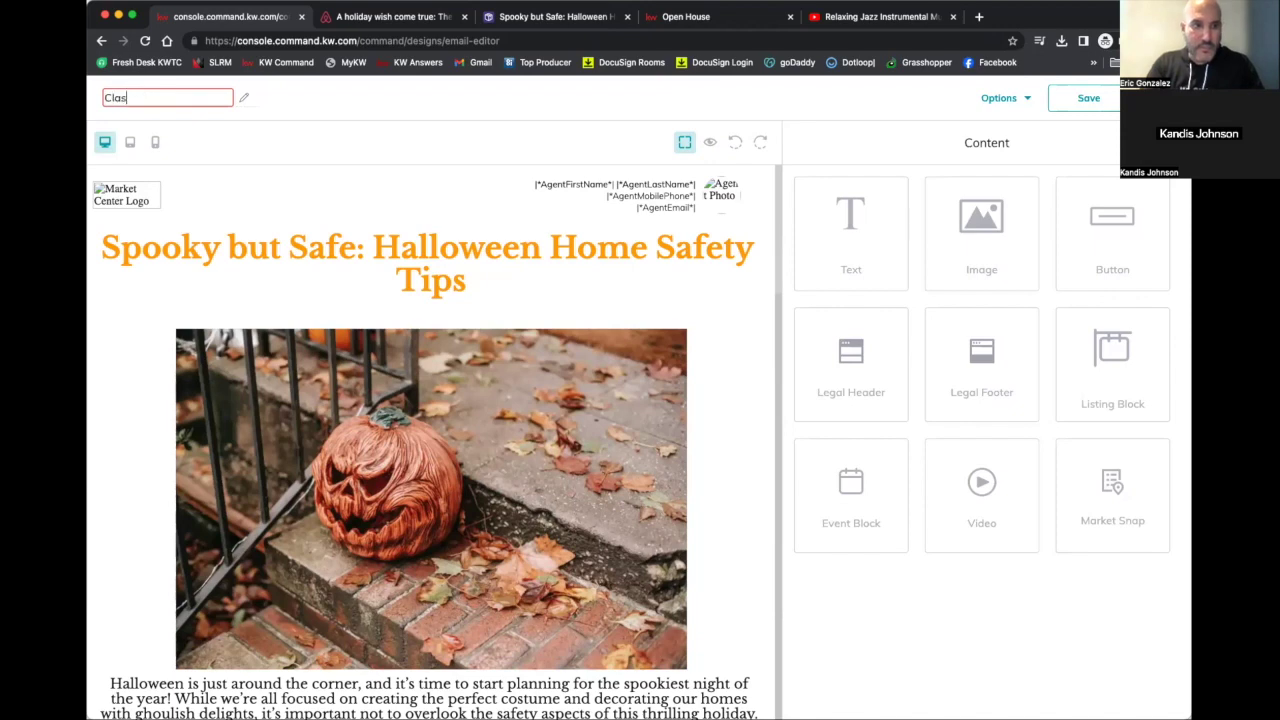
{"action": "type", "text": "s 11.07"}
{"action": "left_click", "coordinate": [860, 105]}
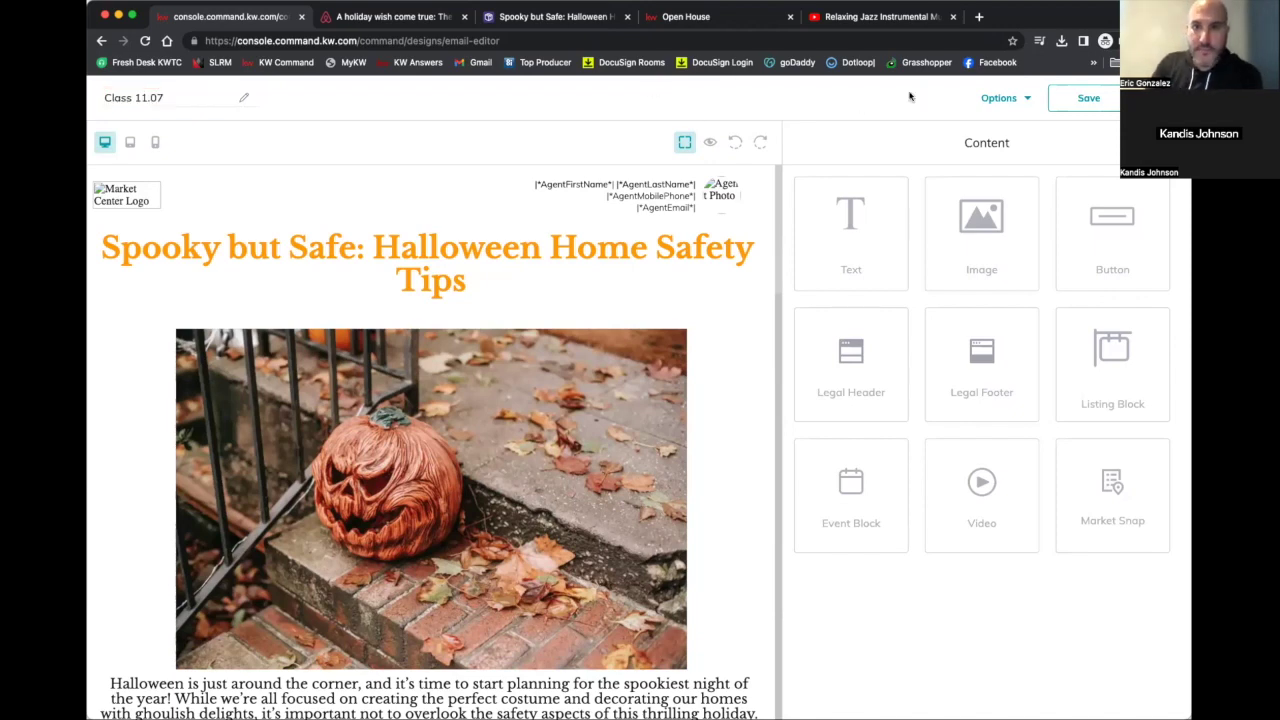
{"action": "left_click", "coordinate": [1068, 98]}
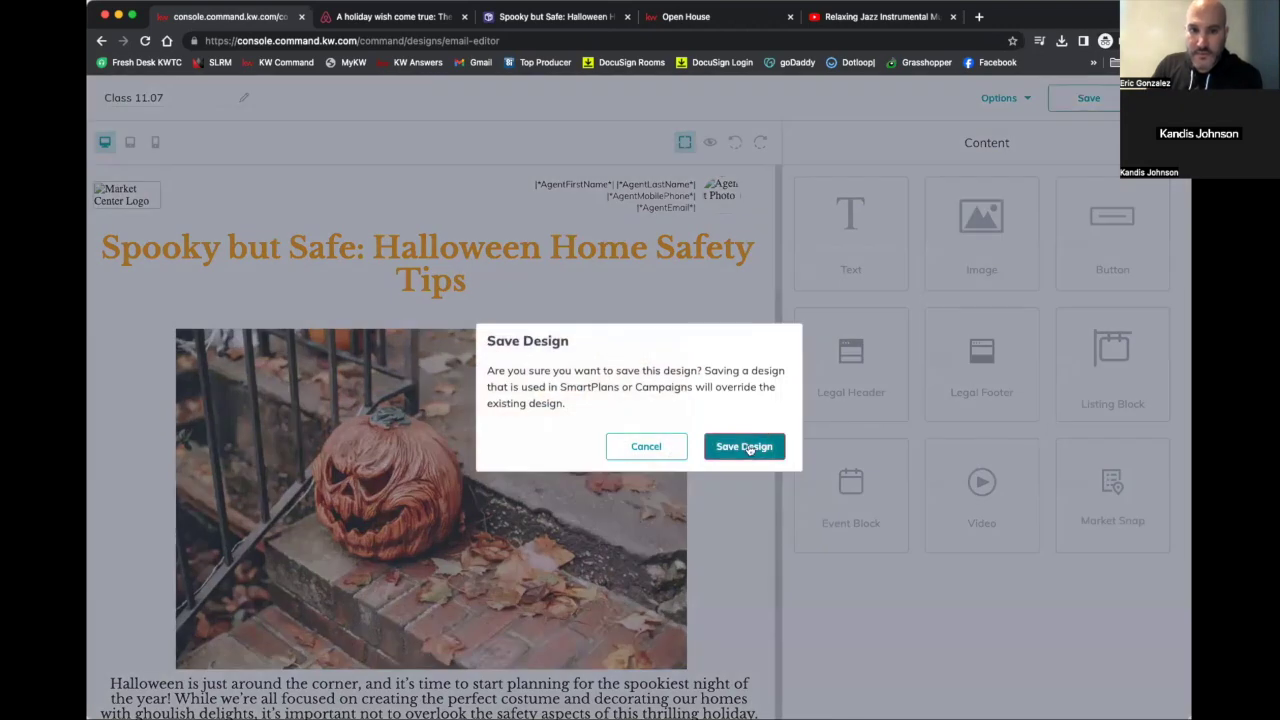
{"action": "left_click", "coordinate": [744, 447]}
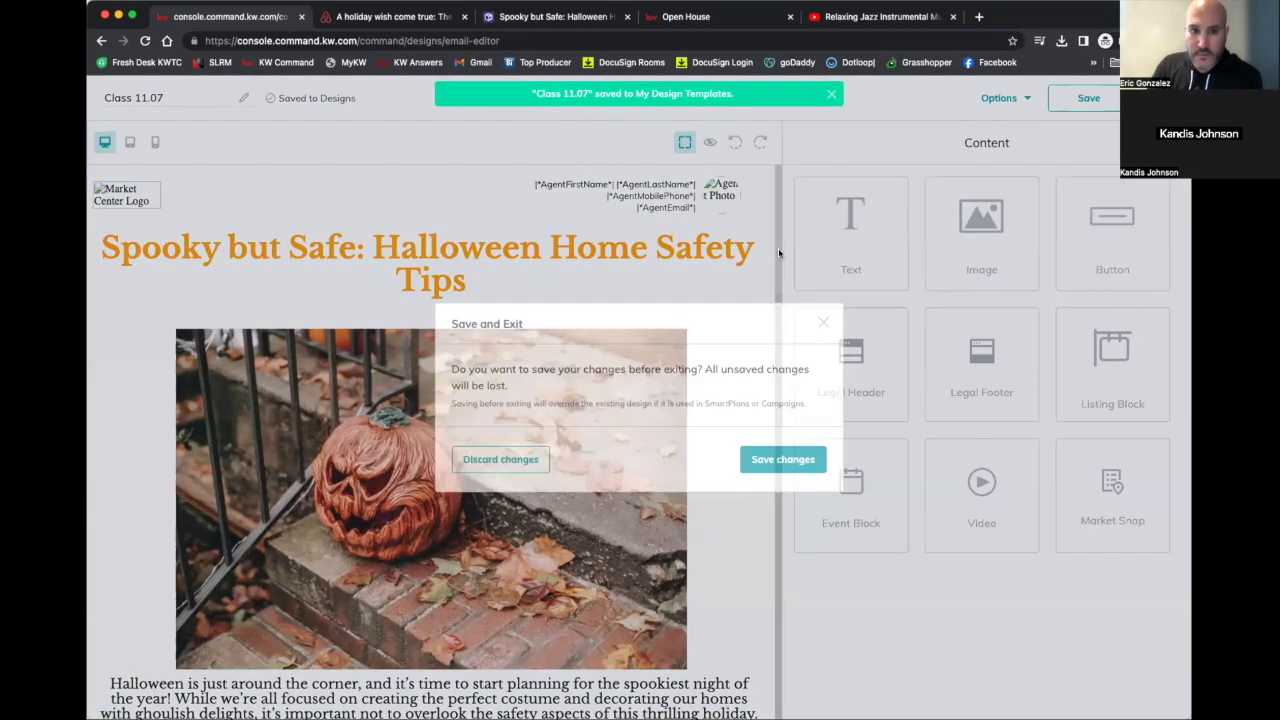
{"action": "left_click", "coordinate": [770, 459]}
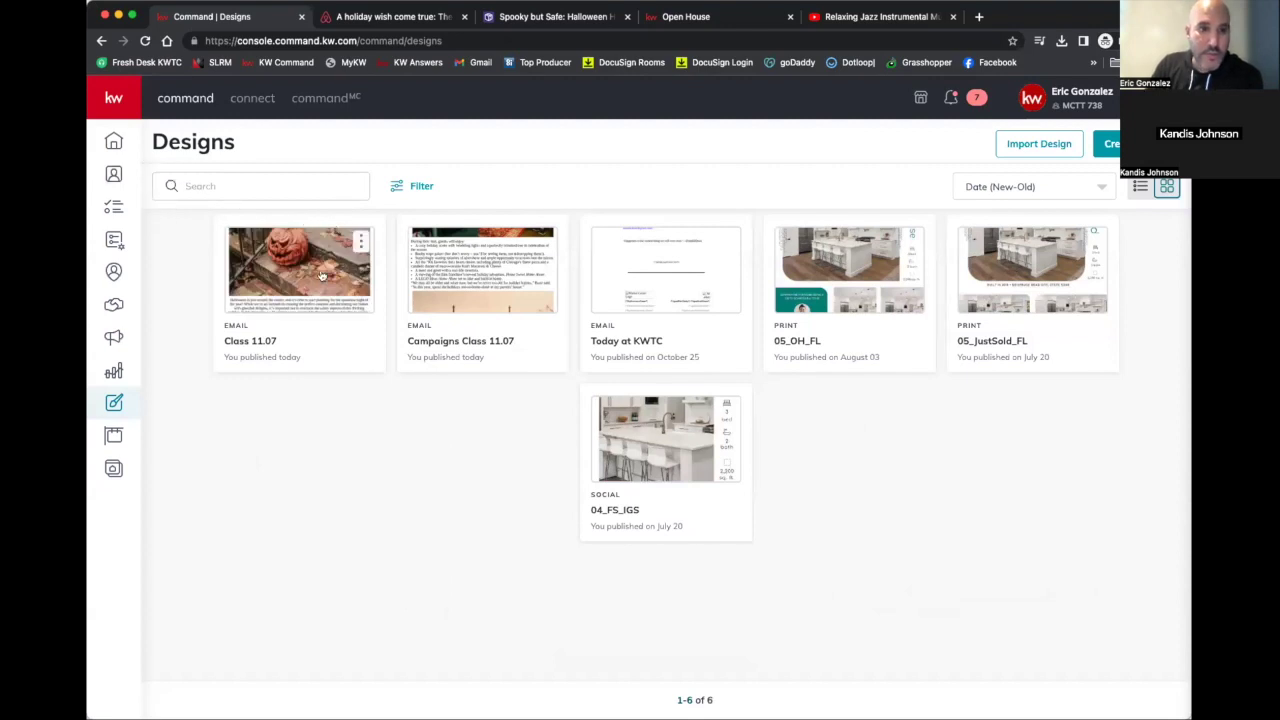
Create a new Email design, loading more templates to select Classic - Just Sold
{"action": "left_click", "coordinate": [1108, 143]}
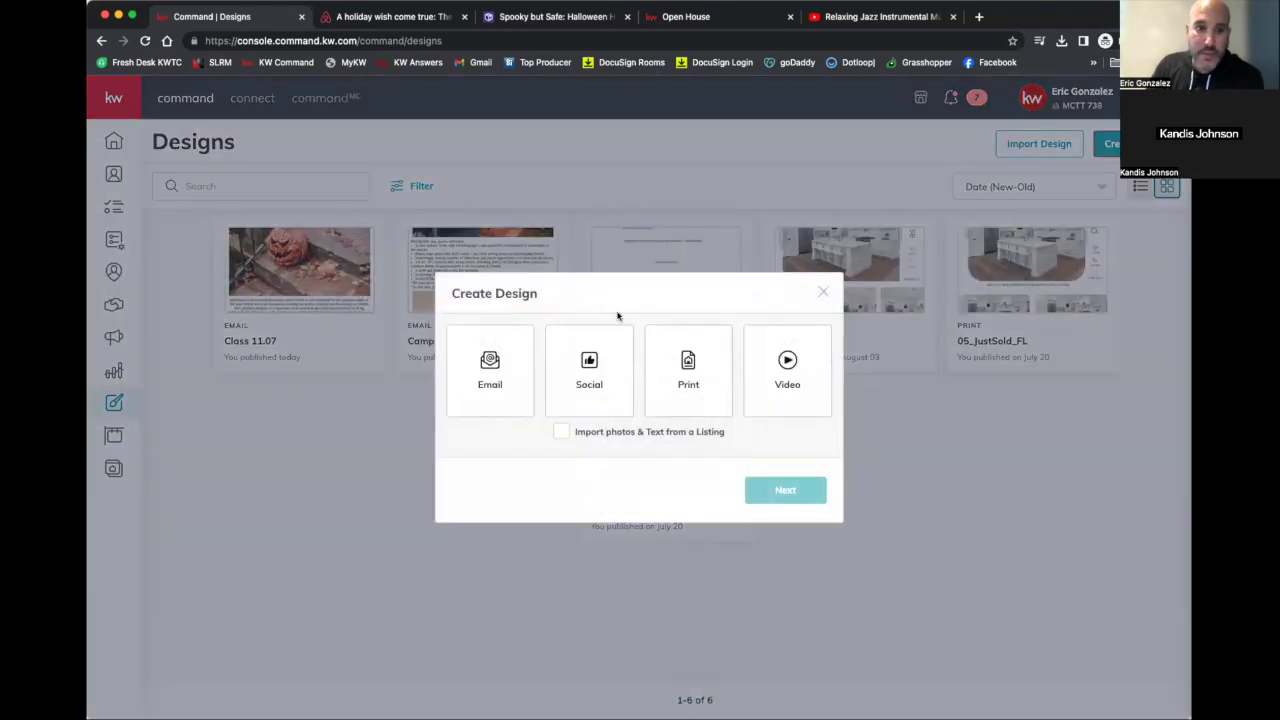
{"action": "left_click", "coordinate": [486, 400]}
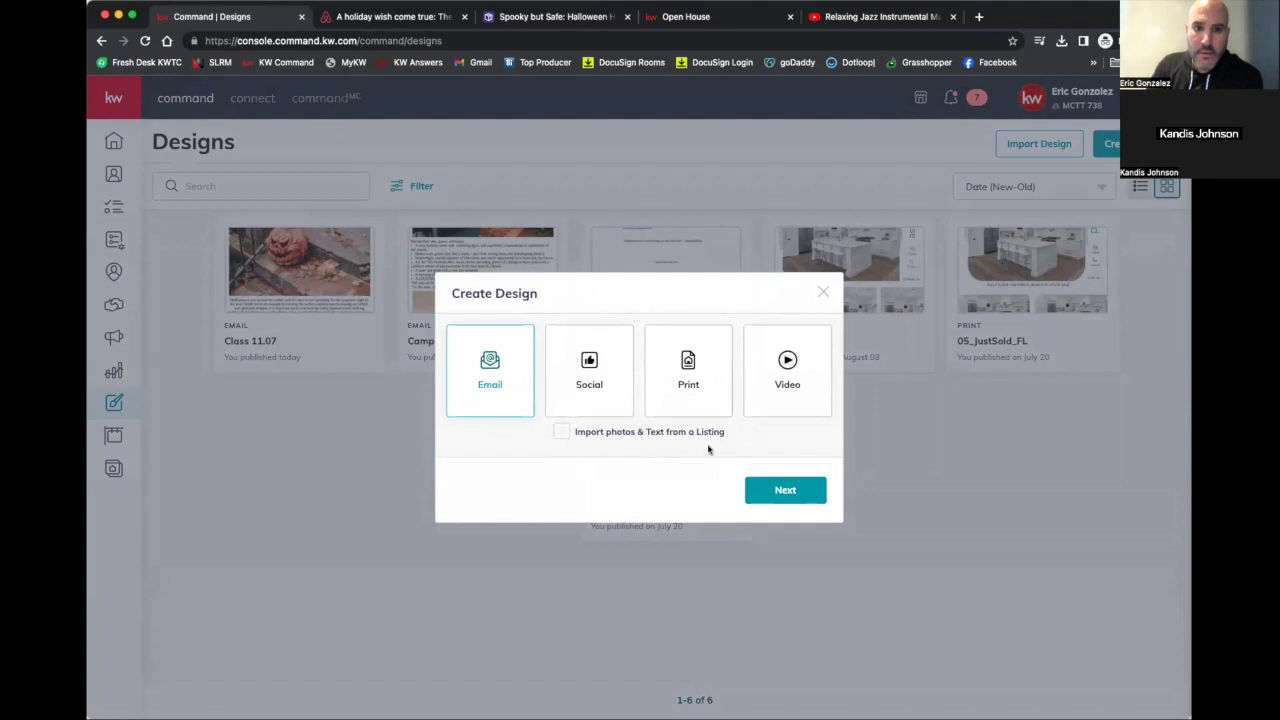
{"action": "left_click", "coordinate": [785, 489]}
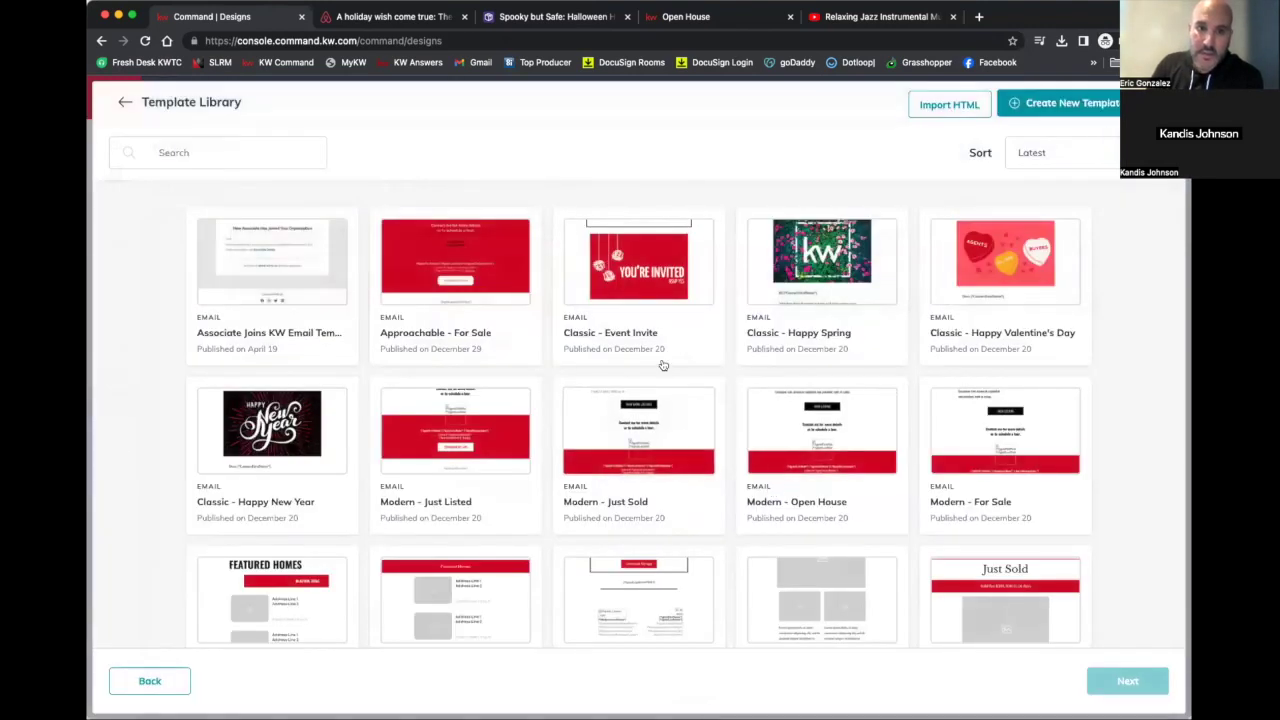
{"action": "scroll", "coordinate": [663, 366], "scroll_direction": "down", "scroll_amount": 1}
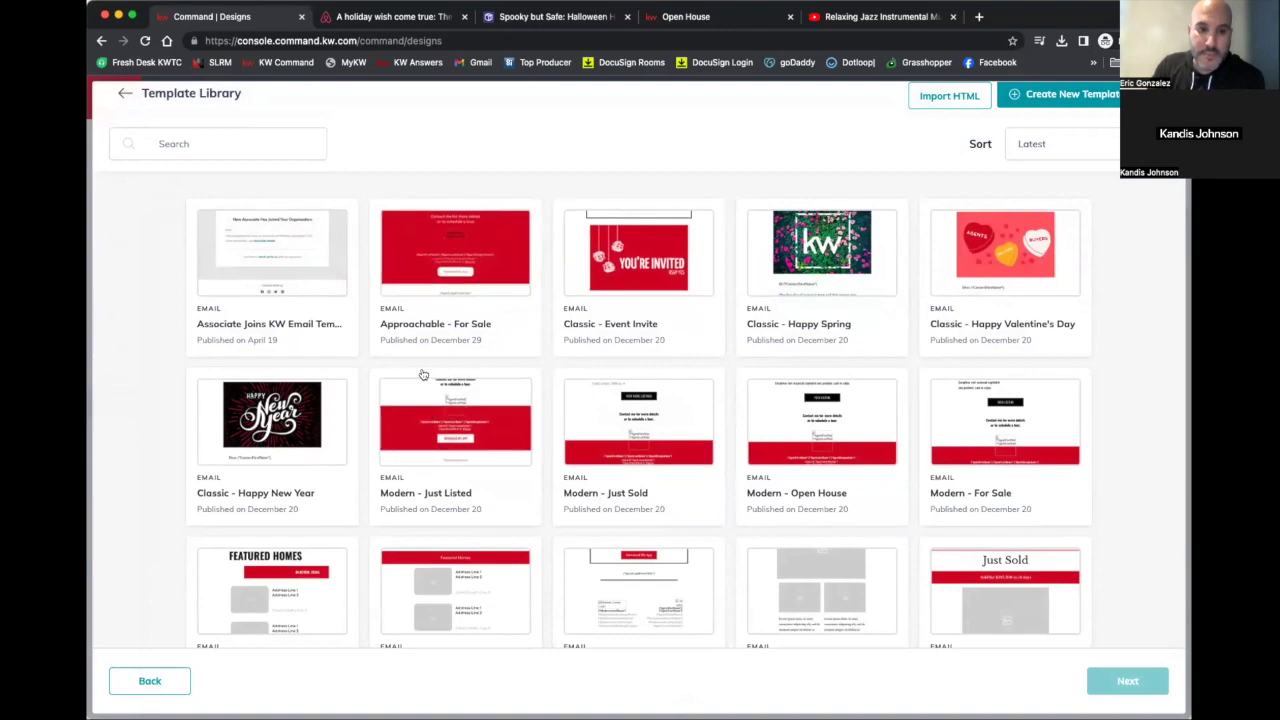
{"action": "scroll", "coordinate": [423, 372], "scroll_direction": "down", "scroll_amount": 2}
{"action": "scroll", "coordinate": [423, 372], "scroll_direction": "down", "scroll_amount": 2}
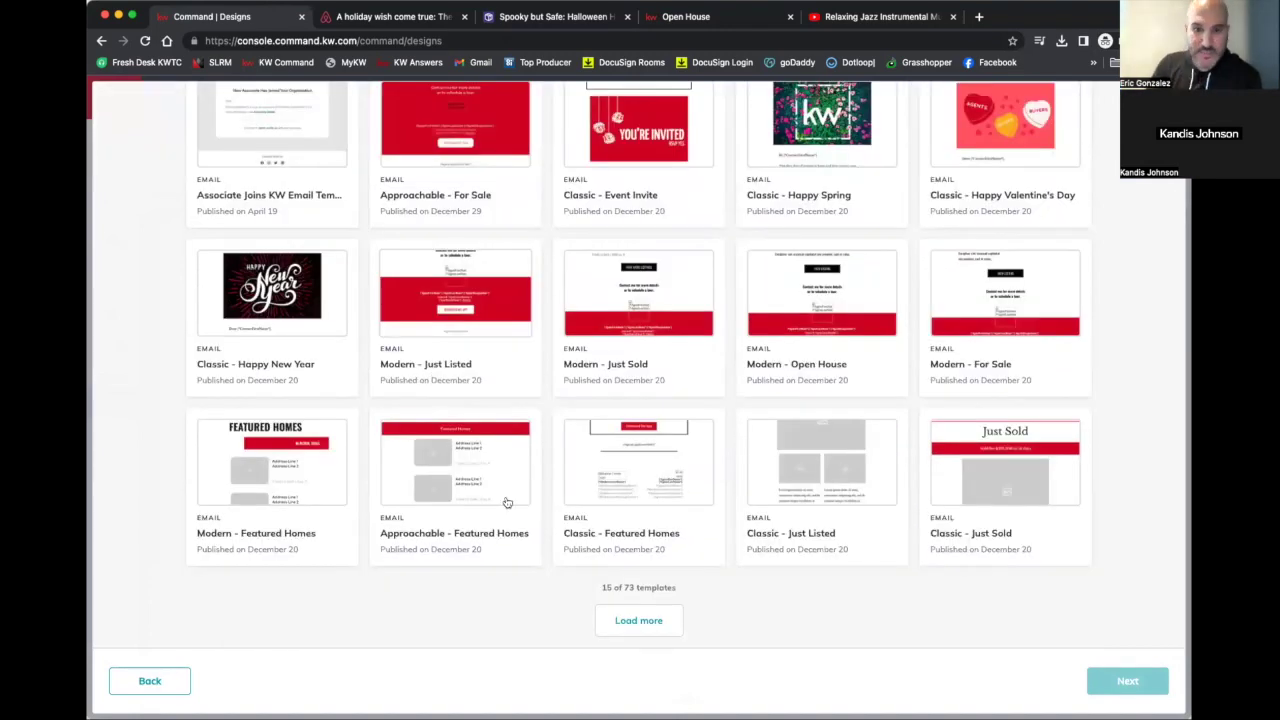
{"action": "left_click", "coordinate": [660, 621]}
{"action": "scroll", "coordinate": [857, 449], "scroll_direction": "down", "scroll_amount": 2}
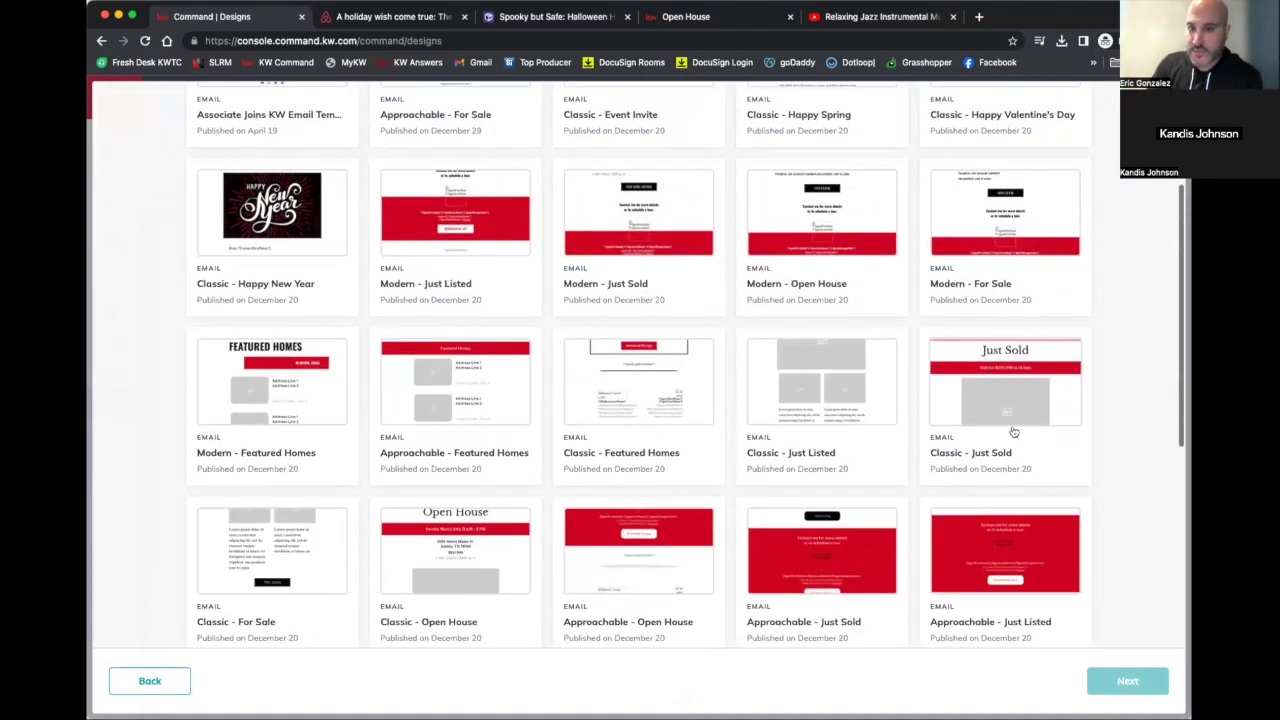
{"action": "scroll", "coordinate": [1010, 433], "scroll_direction": "up", "scroll_amount": 1}
{"action": "left_click", "coordinate": [994, 418]}
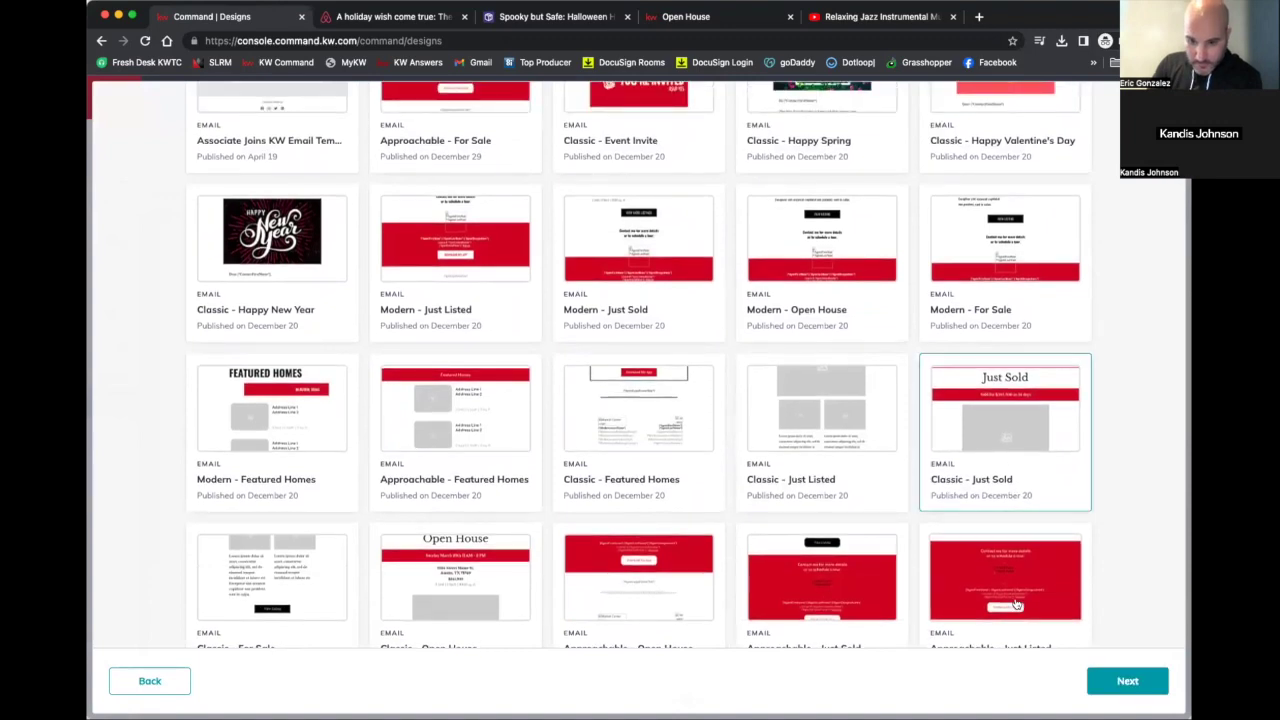
{"action": "left_click", "coordinate": [1104, 683]}
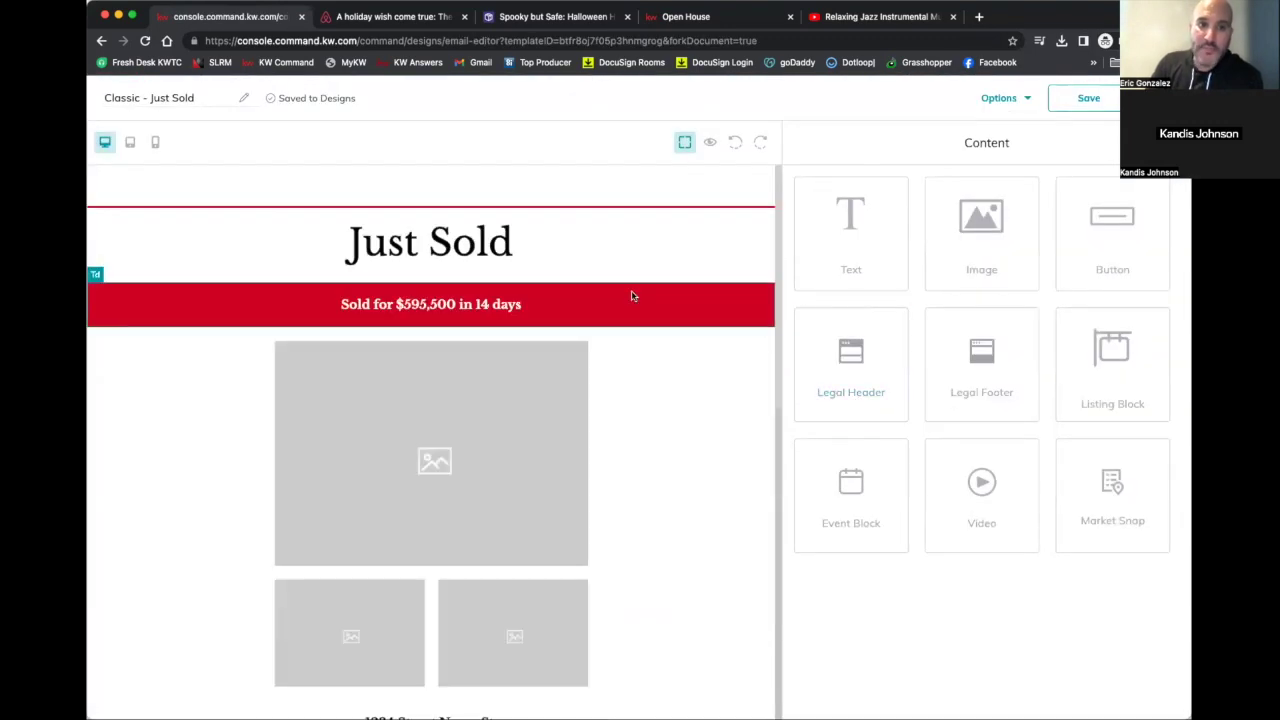
Review the Just Sold template, selecting the red Sold for $595,500 banner row
{"action": "scroll", "coordinate": [632, 296], "scroll_direction": "down", "scroll_amount": 1}
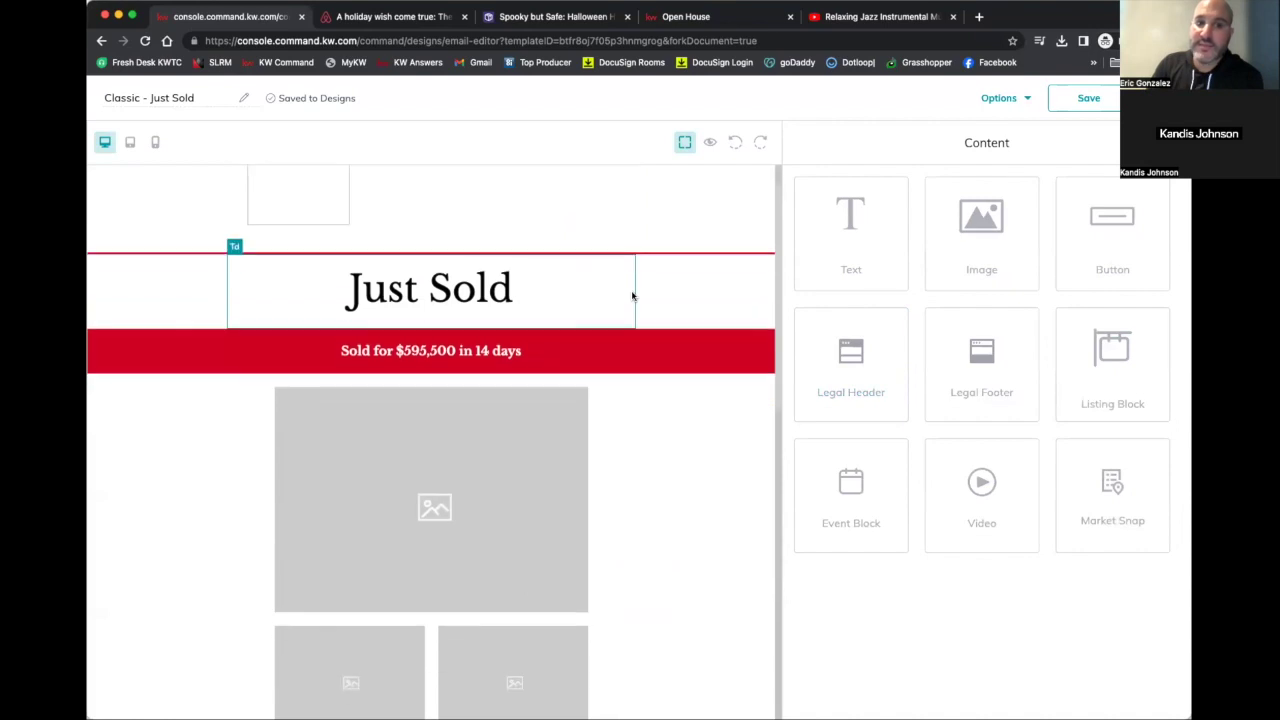
{"action": "left_click", "coordinate": [702, 354]}
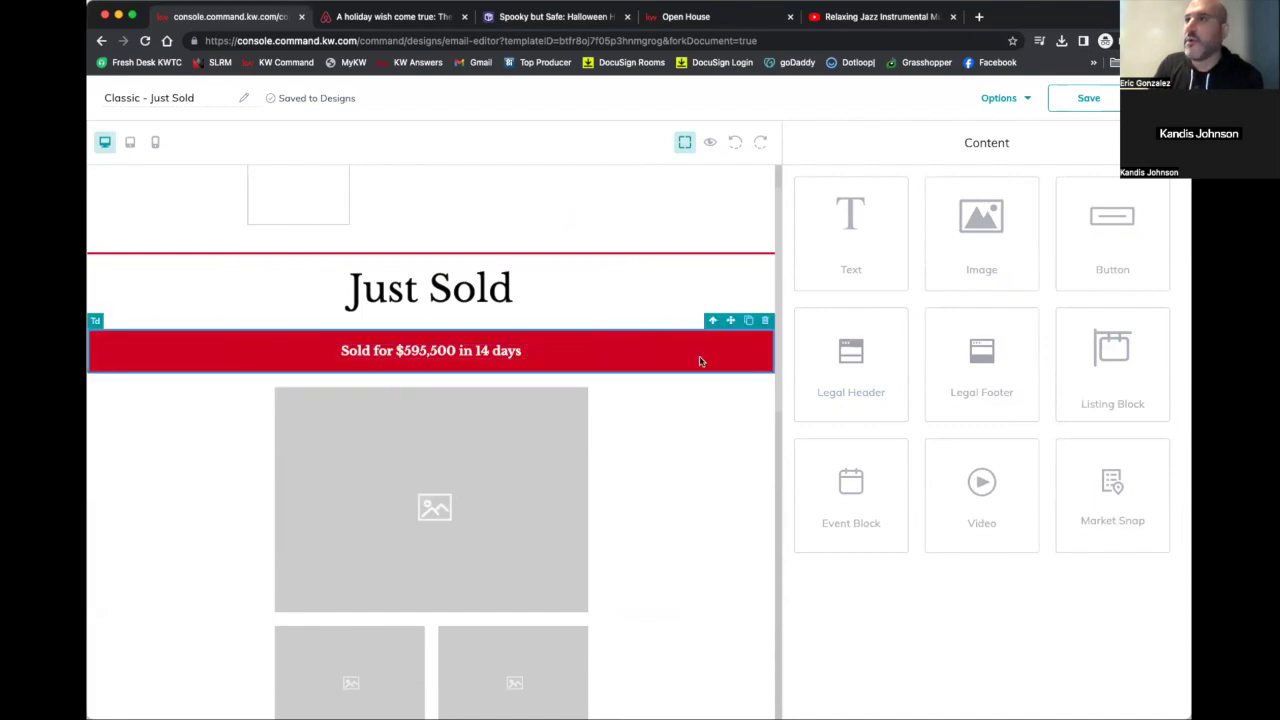
{"action": "scroll", "coordinate": [623, 423], "scroll_direction": "down", "scroll_amount": 5}
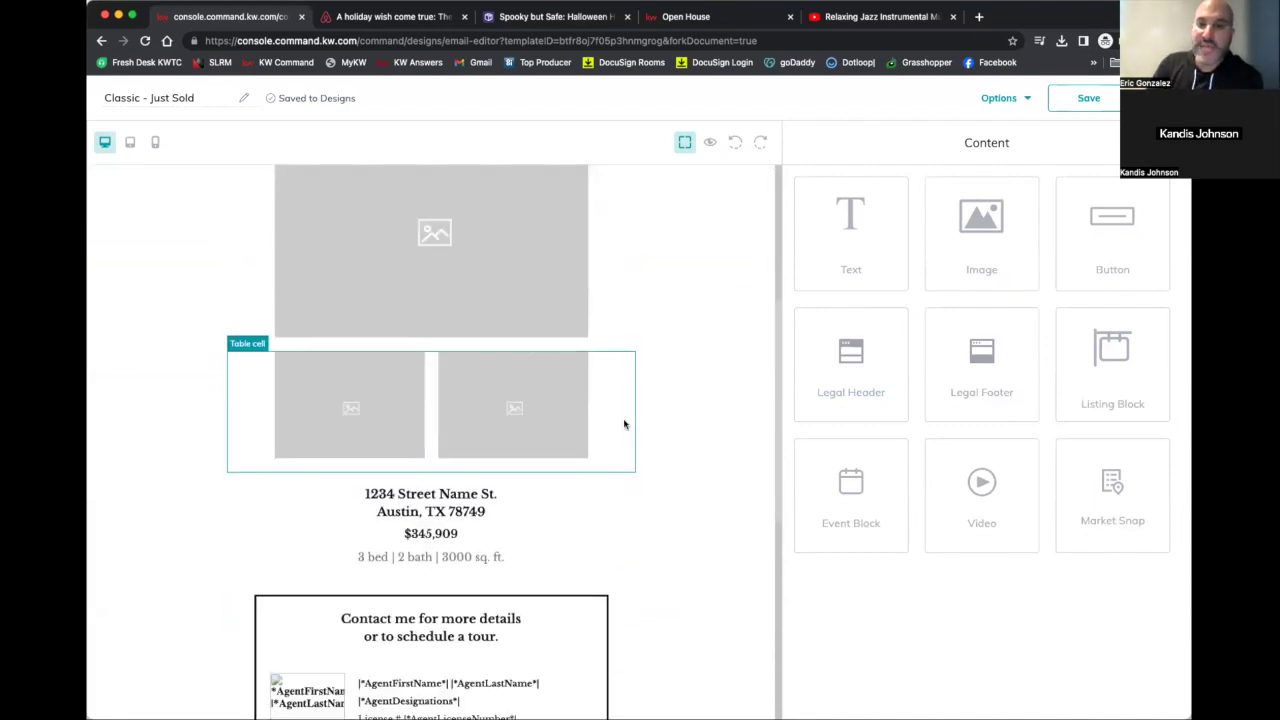
{"action": "scroll", "coordinate": [517, 522], "scroll_direction": "down", "scroll_amount": 3}
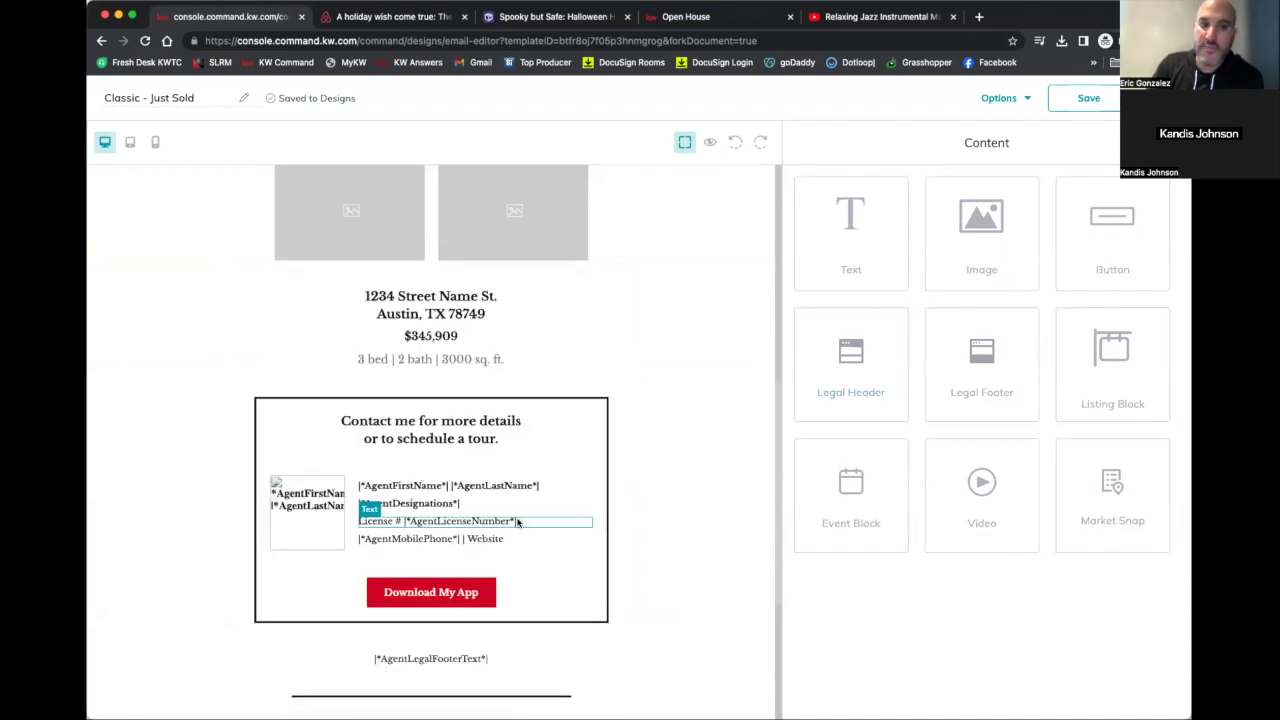
{"action": "scroll", "coordinate": [518, 520], "scroll_direction": "up", "scroll_amount": 6}
{"action": "scroll", "coordinate": [518, 520], "scroll_direction": "up", "scroll_amount": 1}
Preview the Just Sold email, then exit preview and save the design changes
{"action": "left_click", "coordinate": [998, 97]}
{"action": "left_click", "coordinate": [1005, 136]}
{"action": "scroll", "coordinate": [683, 460], "scroll_direction": "down", "scroll_amount": 8}
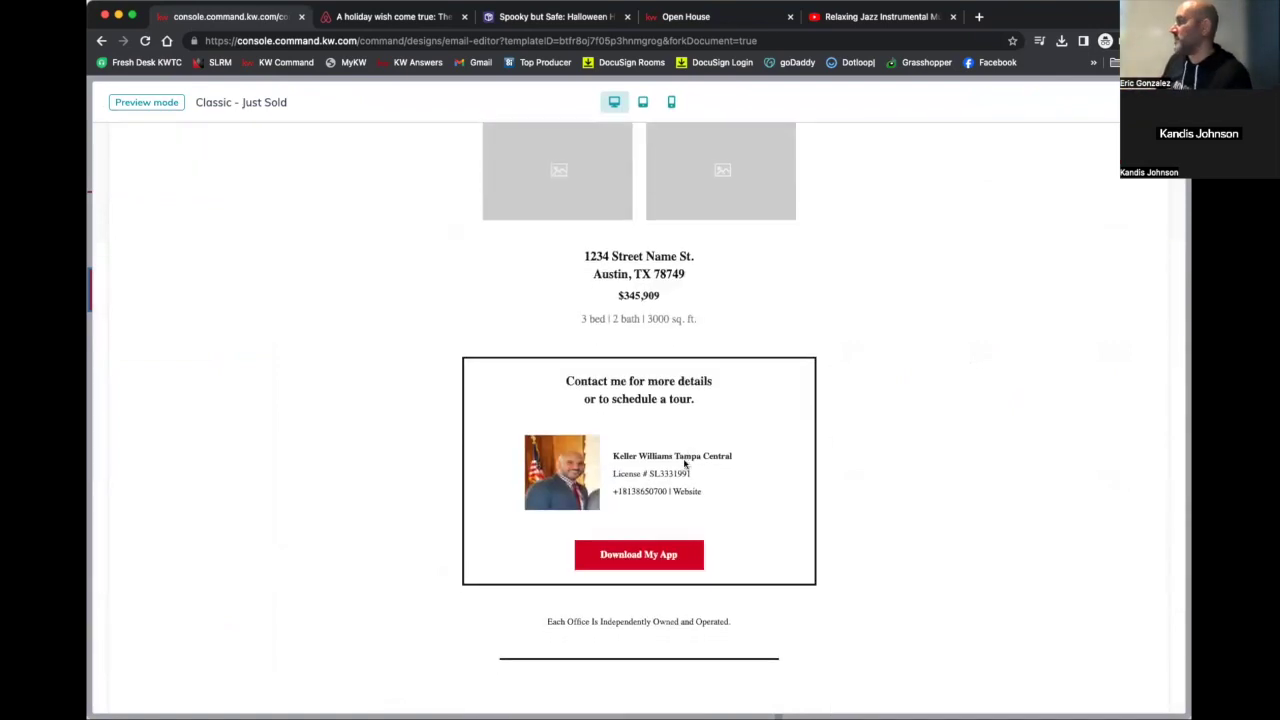
{"action": "scroll", "coordinate": [684, 462], "scroll_direction": "up", "scroll_amount": 8}
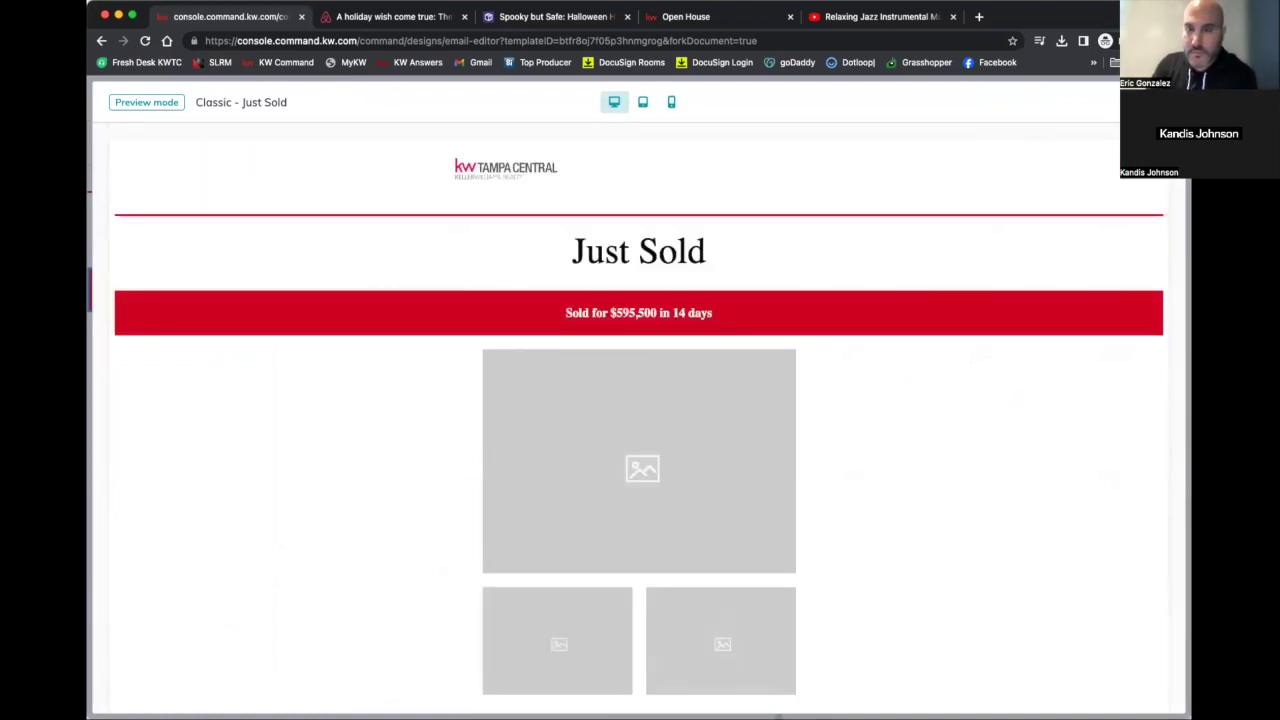
{"action": "key", "text": "Escape"}
{"action": "key", "text": "Escape"}
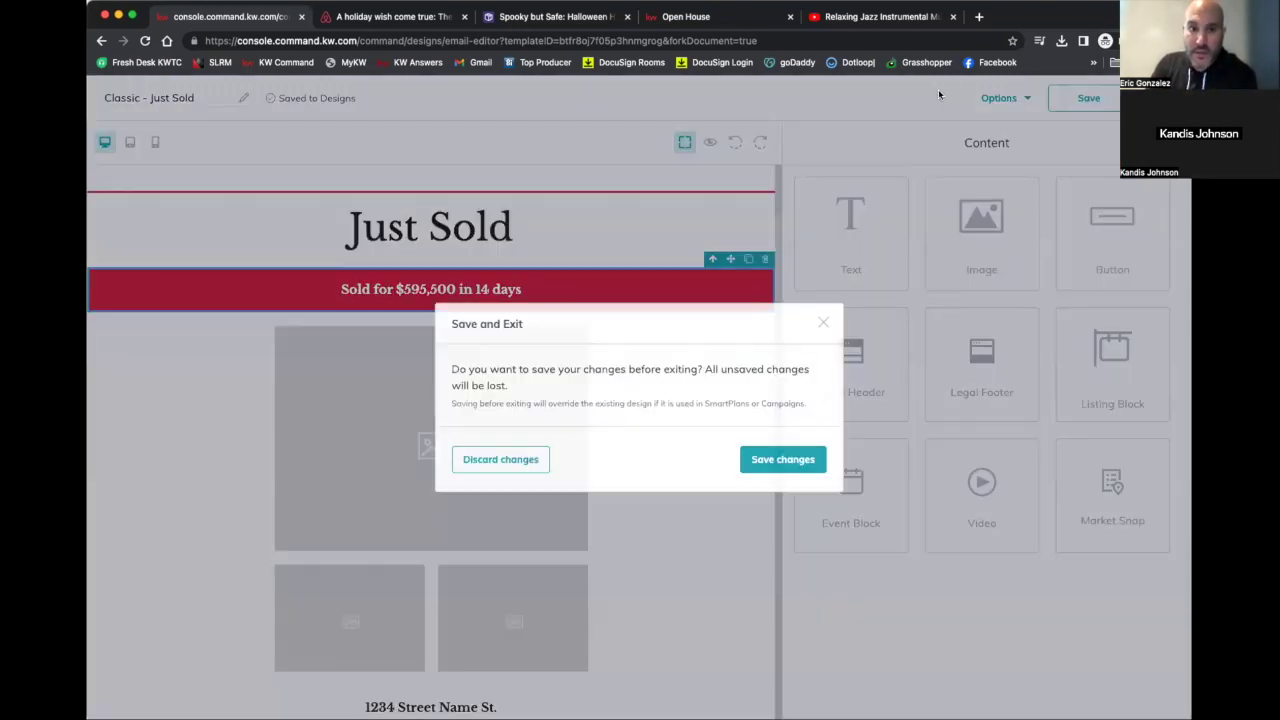
{"action": "left_click", "coordinate": [782, 460]}
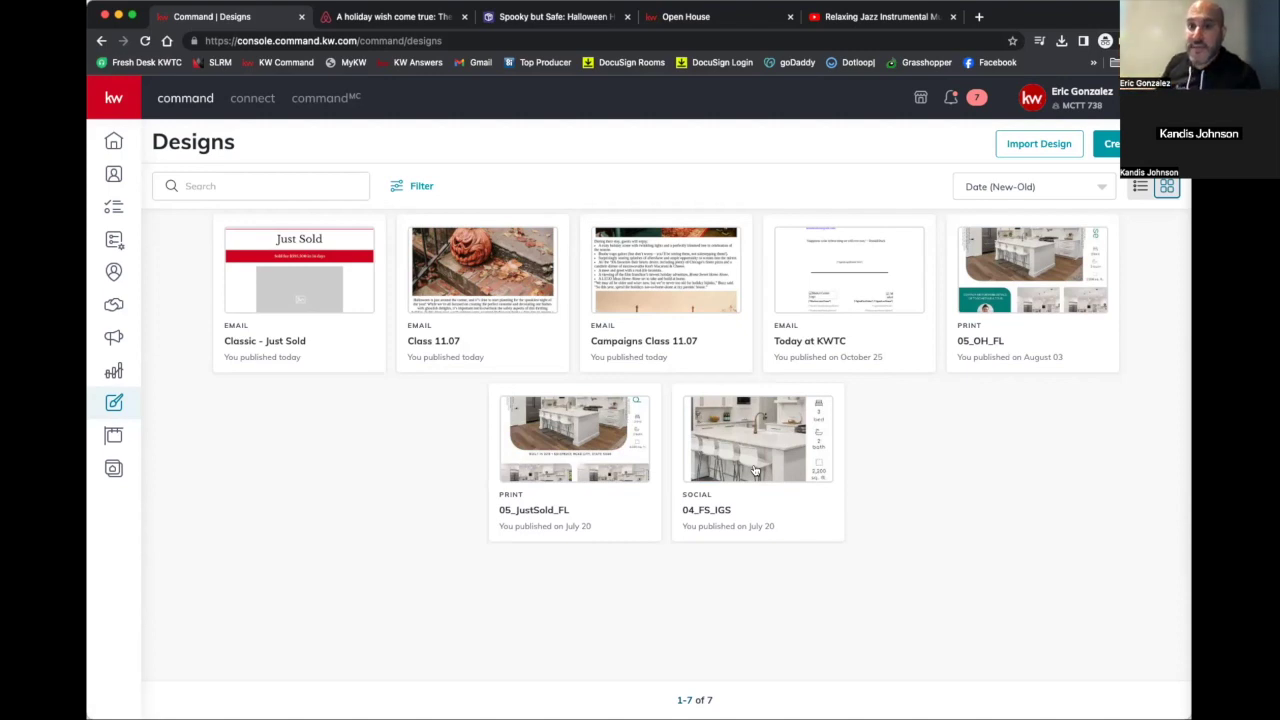
Leave Import Design, go back to Designs, and open the Reports dashboard
{"action": "left_click", "coordinate": [1043, 147]}
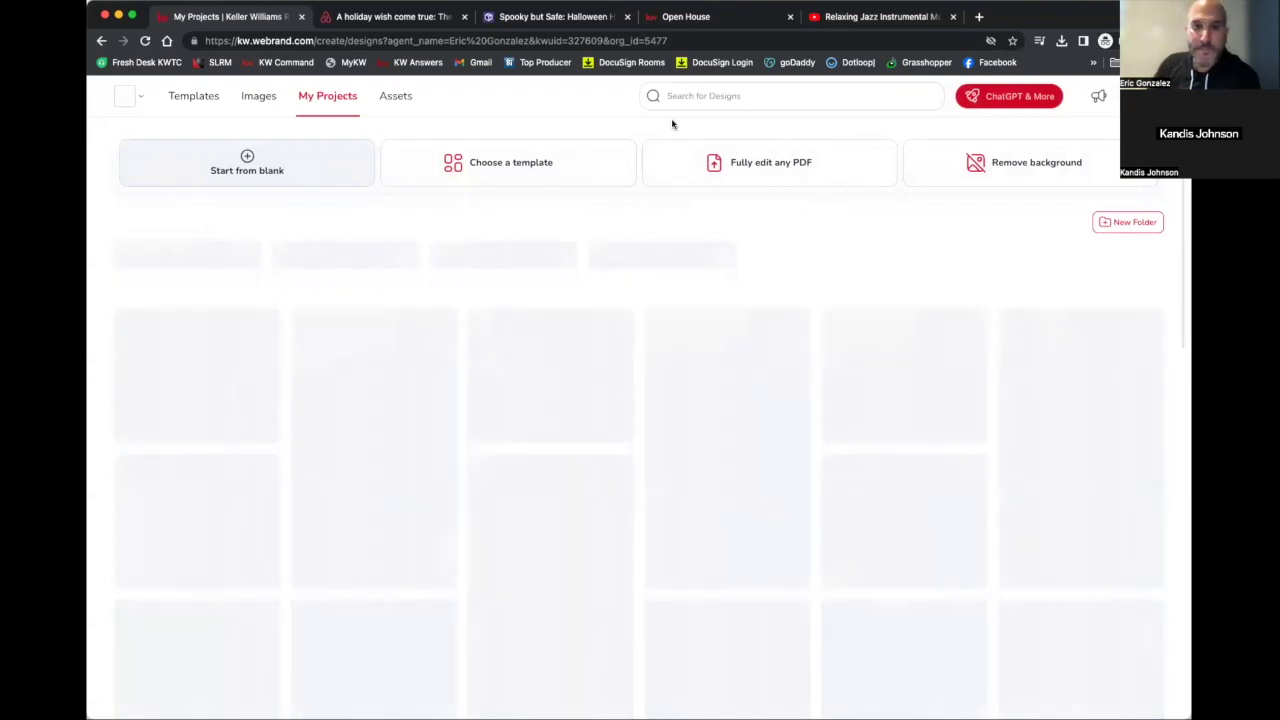
{"action": "left_click", "coordinate": [102, 42]}
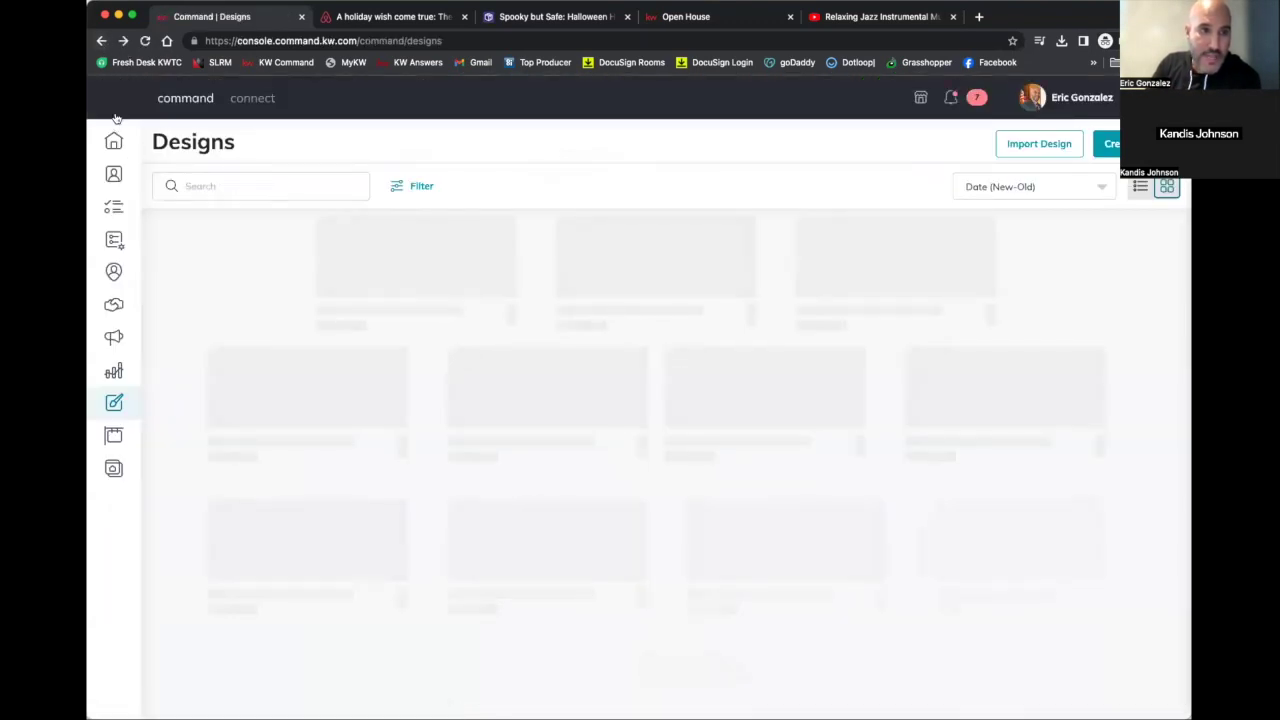
{"action": "mouse_move", "coordinate": [157, 300]}
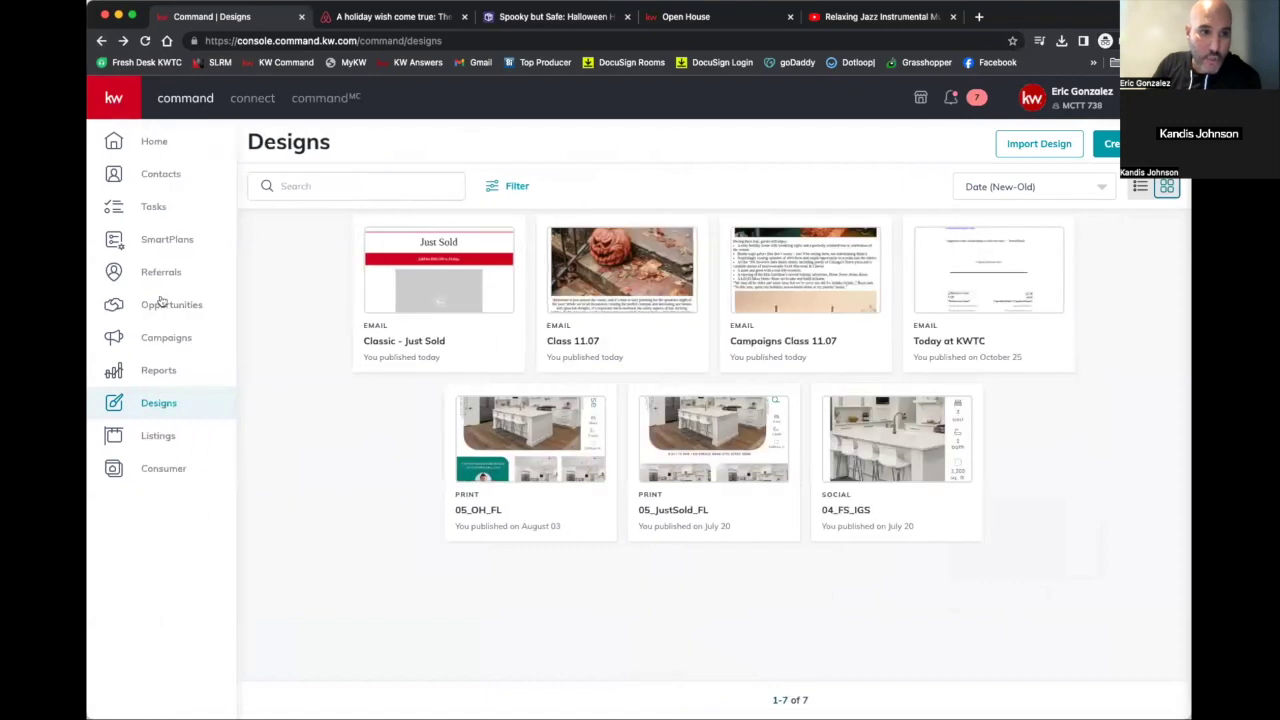
{"action": "left_click", "coordinate": [147, 374]}
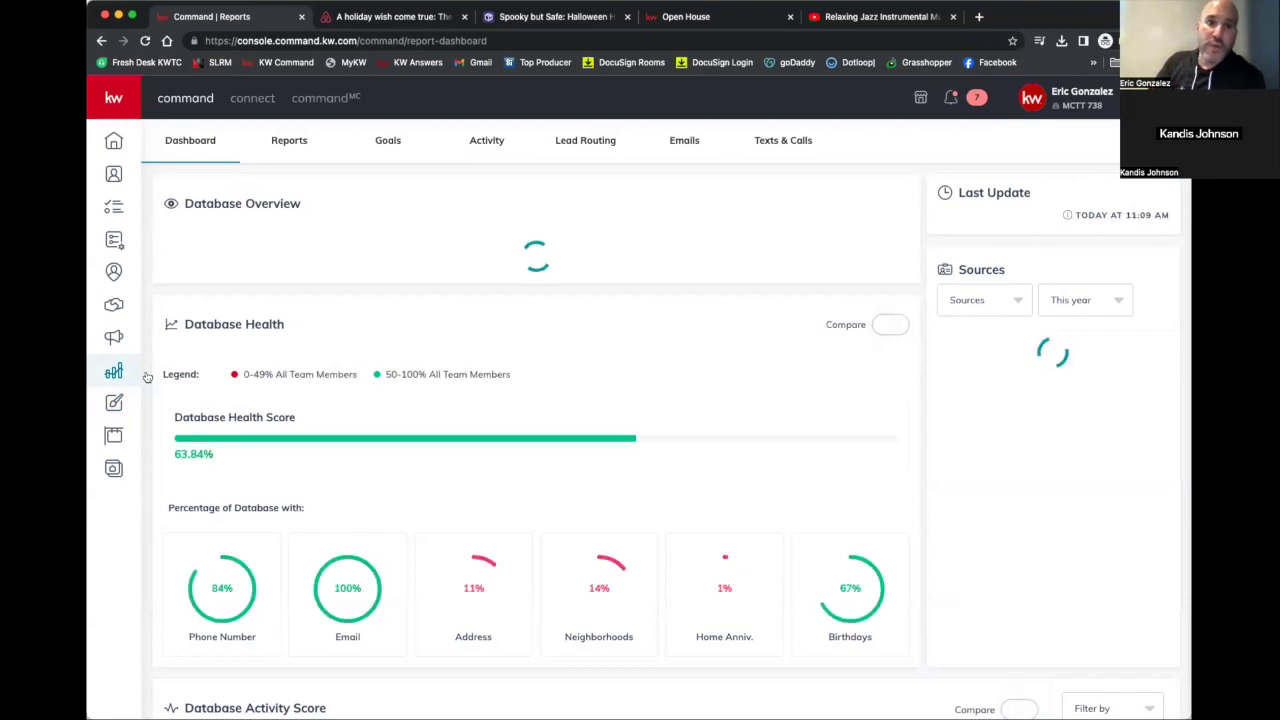
Show the Email Metrics report filtered to the Campaigns applet
{"action": "left_click", "coordinate": [686, 140]}
{"action": "left_click", "coordinate": [876, 205]}
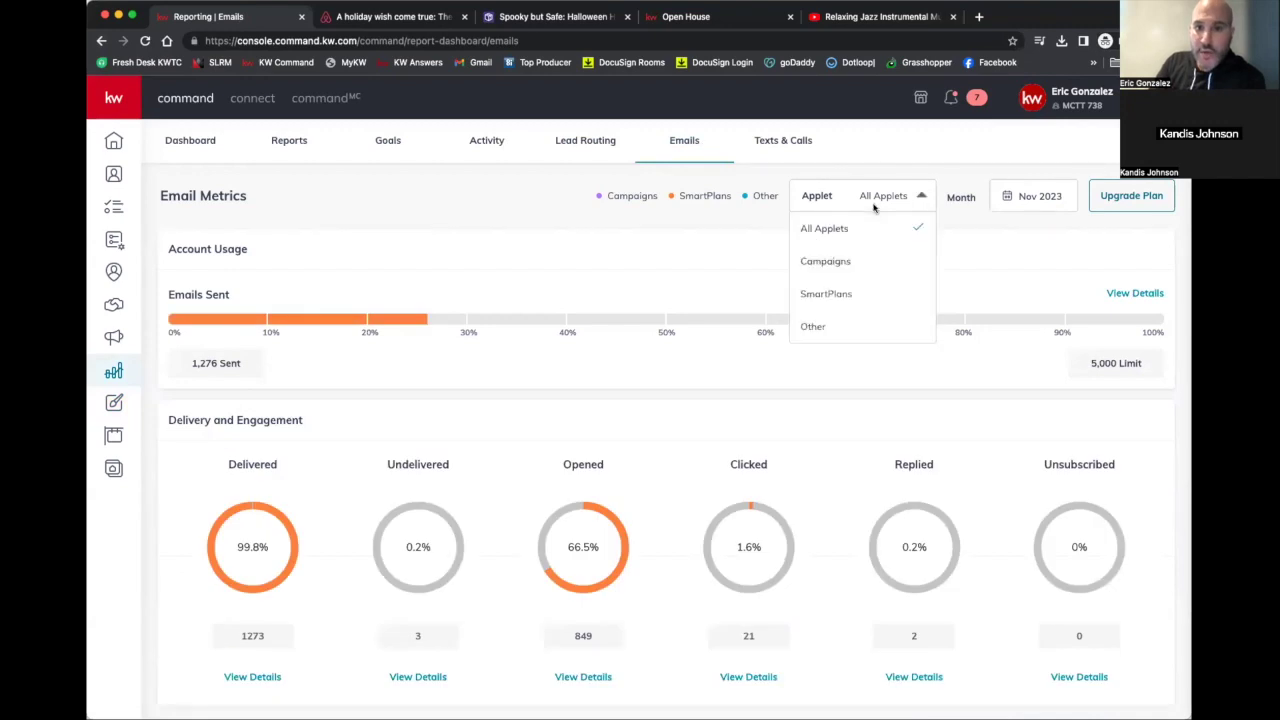
{"action": "left_click", "coordinate": [825, 263]}
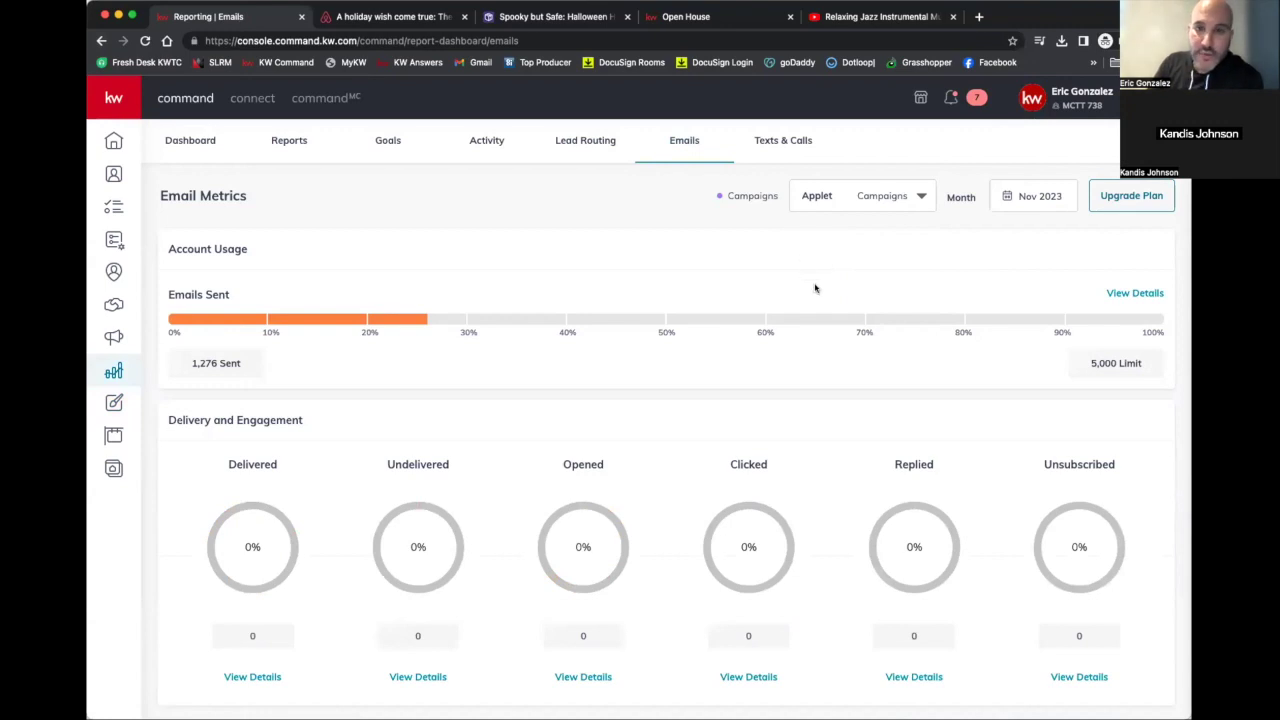
Scroll through the Campaigns email metrics, then reopen the Applet filter
{"action": "scroll", "coordinate": [814, 290], "scroll_direction": "down", "scroll_amount": 3}
{"action": "scroll", "coordinate": [271, 457], "scroll_direction": "up", "scroll_amount": 1}
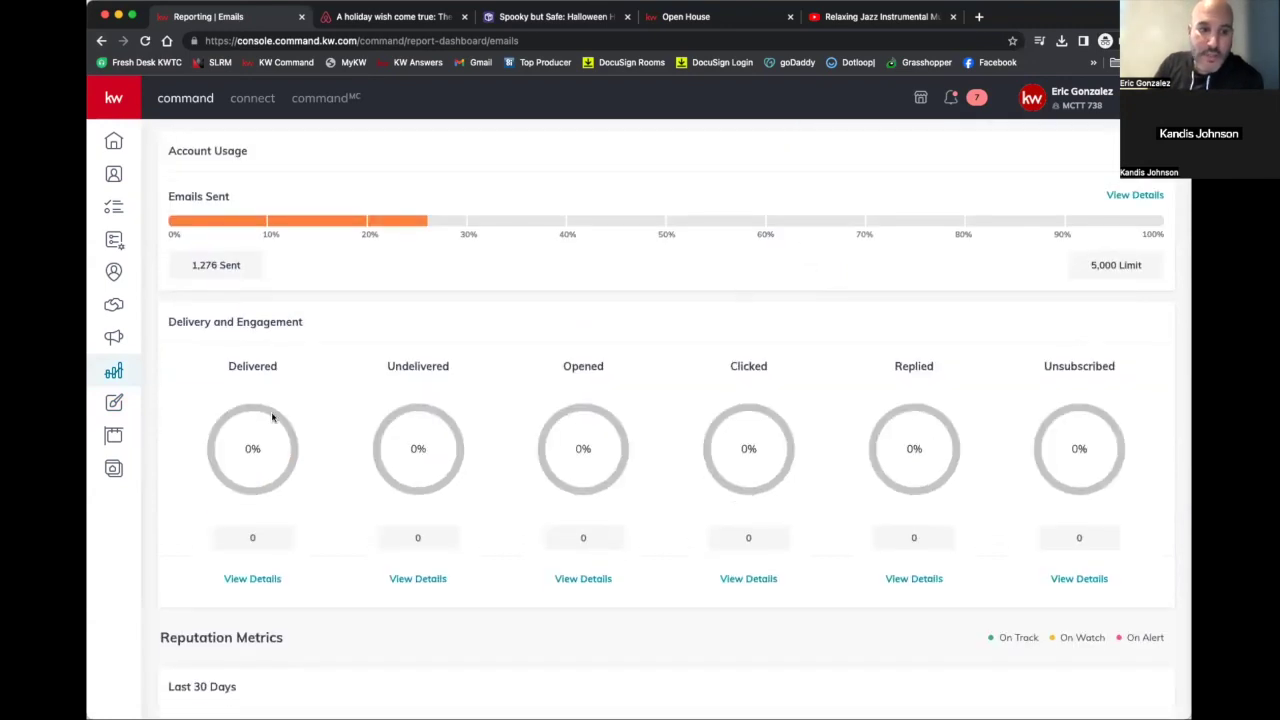
{"action": "scroll", "coordinate": [274, 414], "scroll_direction": "down", "scroll_amount": 4}
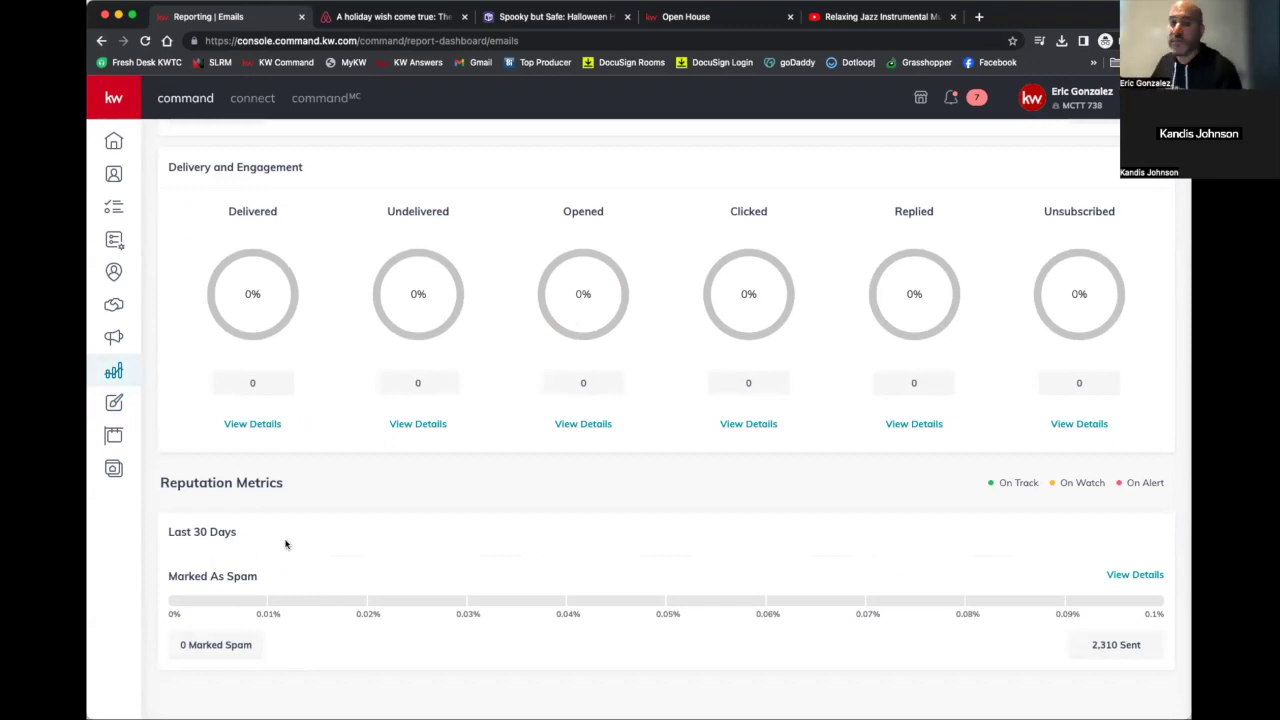
{"action": "scroll", "coordinate": [285, 544], "scroll_direction": "up", "scroll_amount": 5}
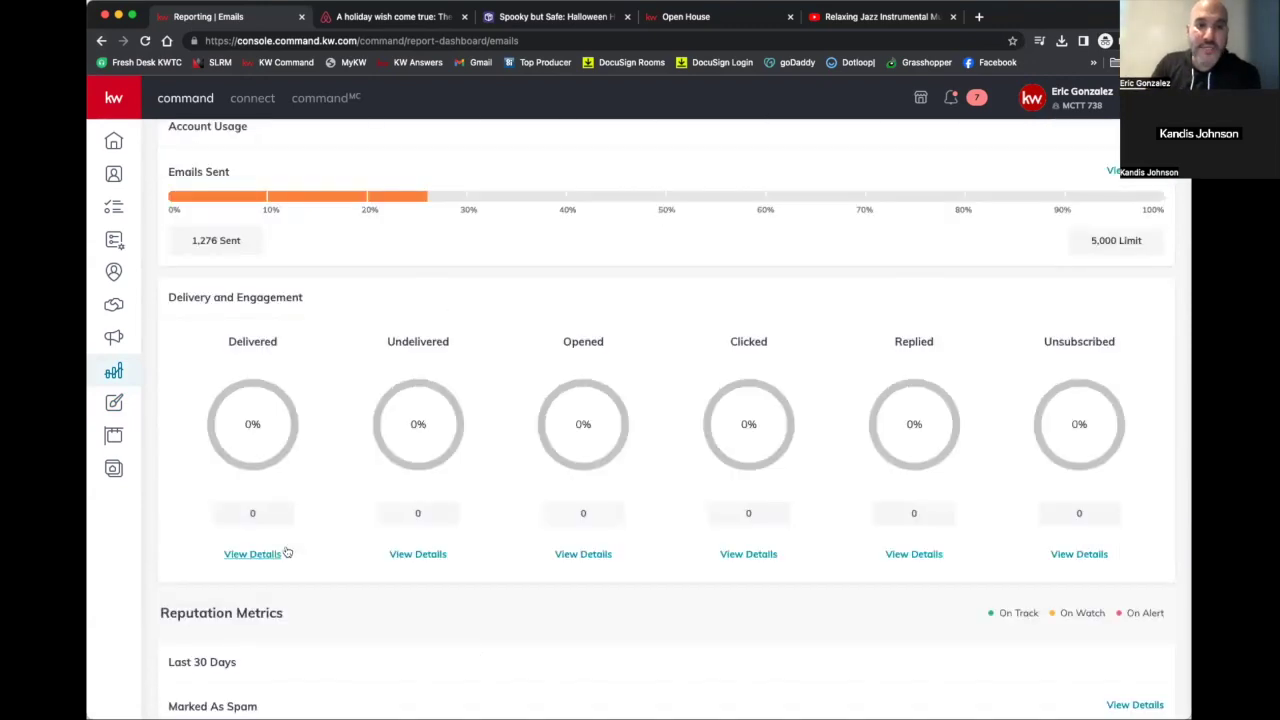
{"action": "scroll", "coordinate": [283, 459], "scroll_direction": "down", "scroll_amount": 1}
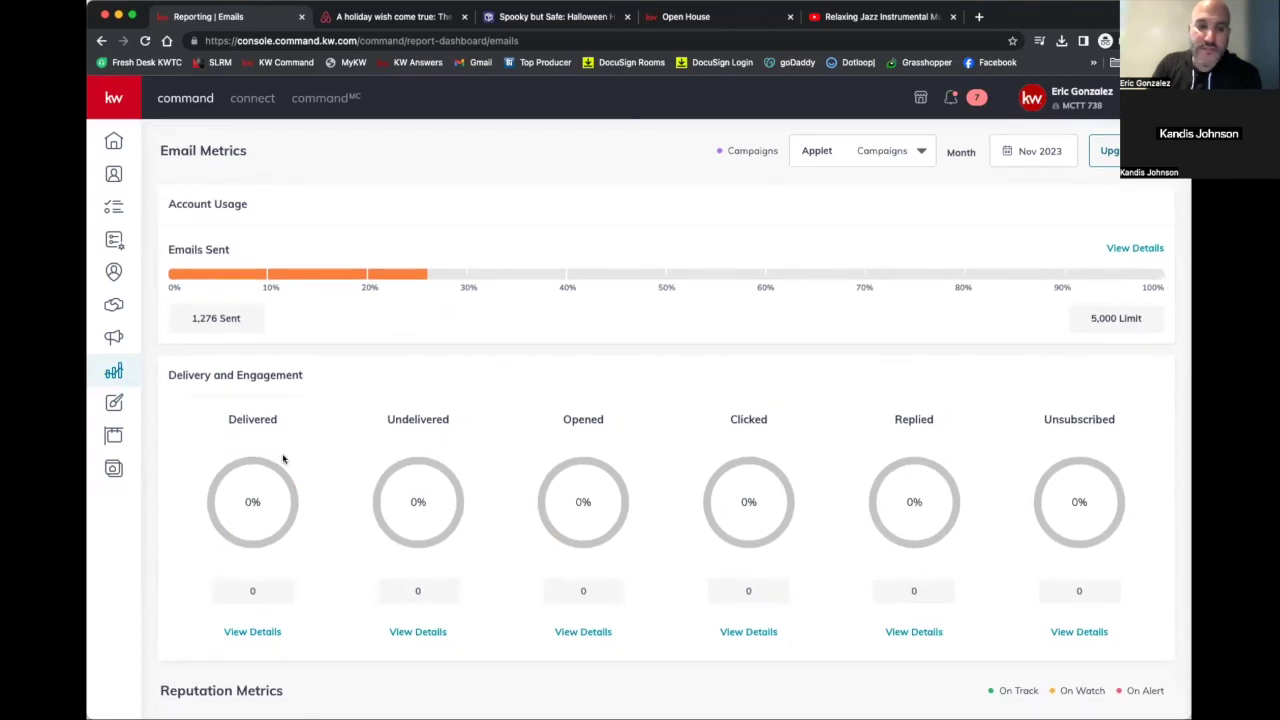
{"action": "scroll", "coordinate": [283, 459], "scroll_direction": "down", "scroll_amount": 1}
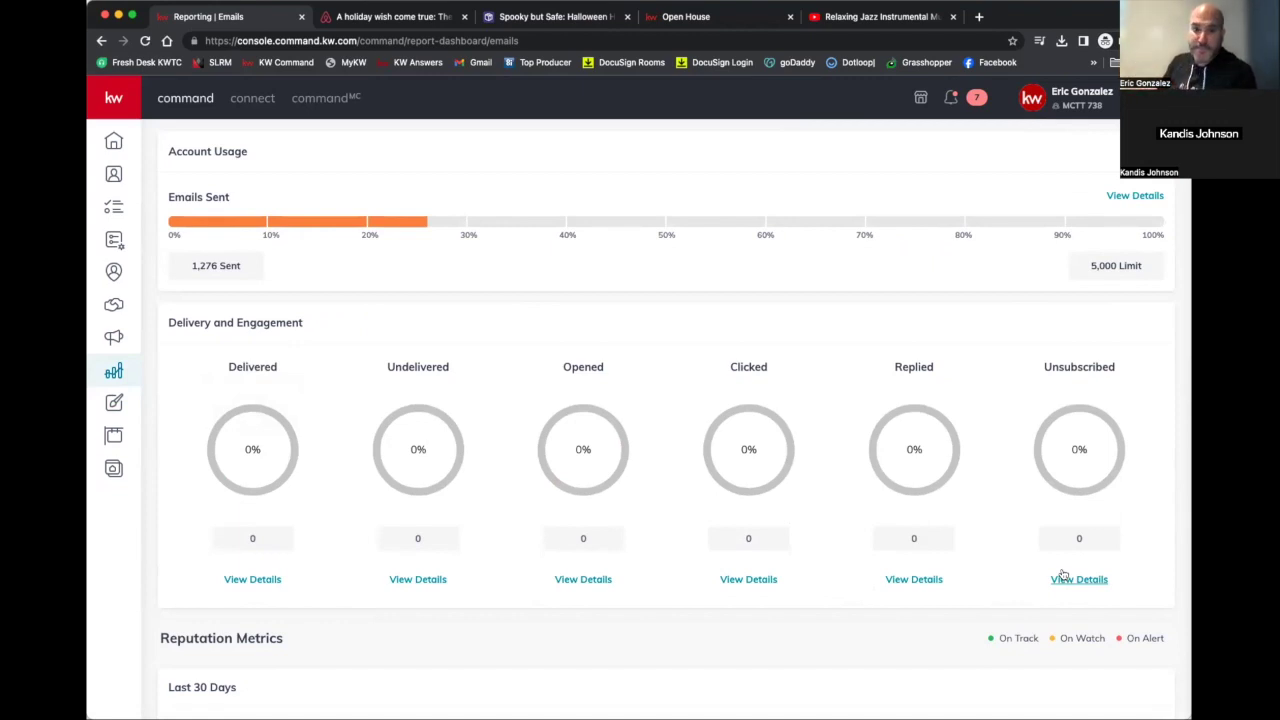
{"action": "scroll", "coordinate": [1060, 570], "scroll_direction": "up", "scroll_amount": 2}
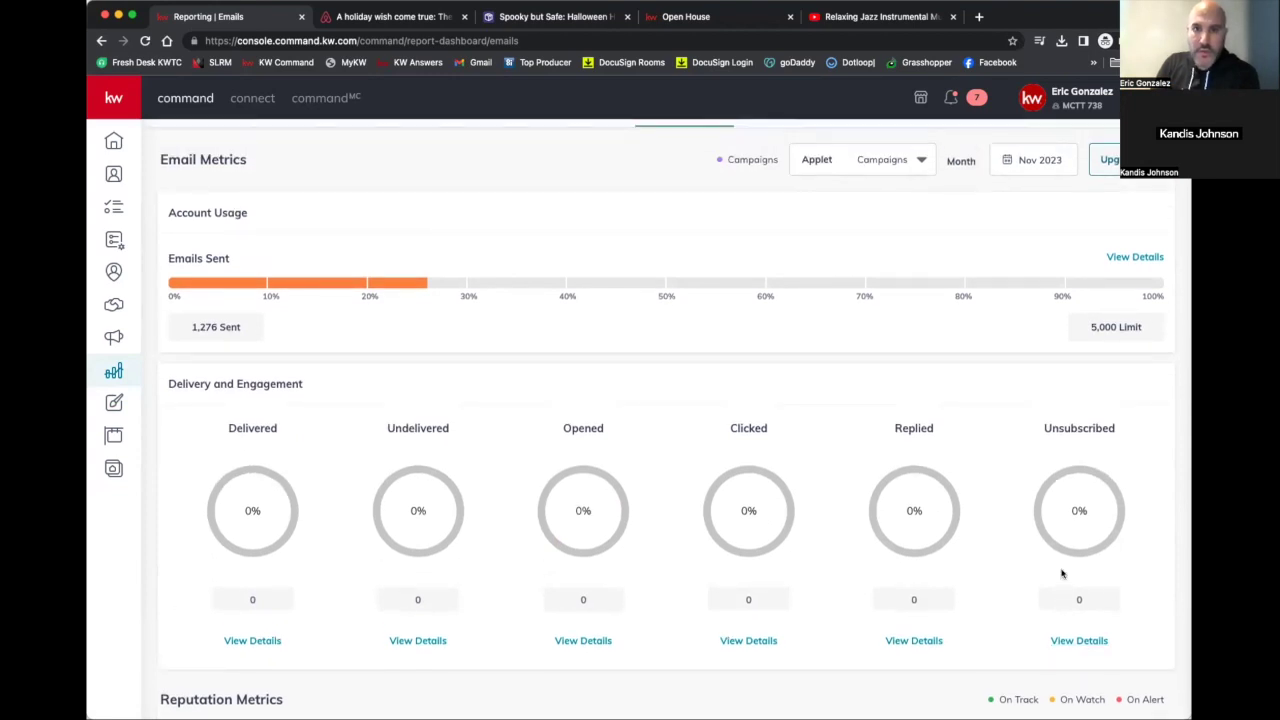
{"action": "scroll", "coordinate": [750, 400], "scroll_direction": "down", "scroll_amount": 3}
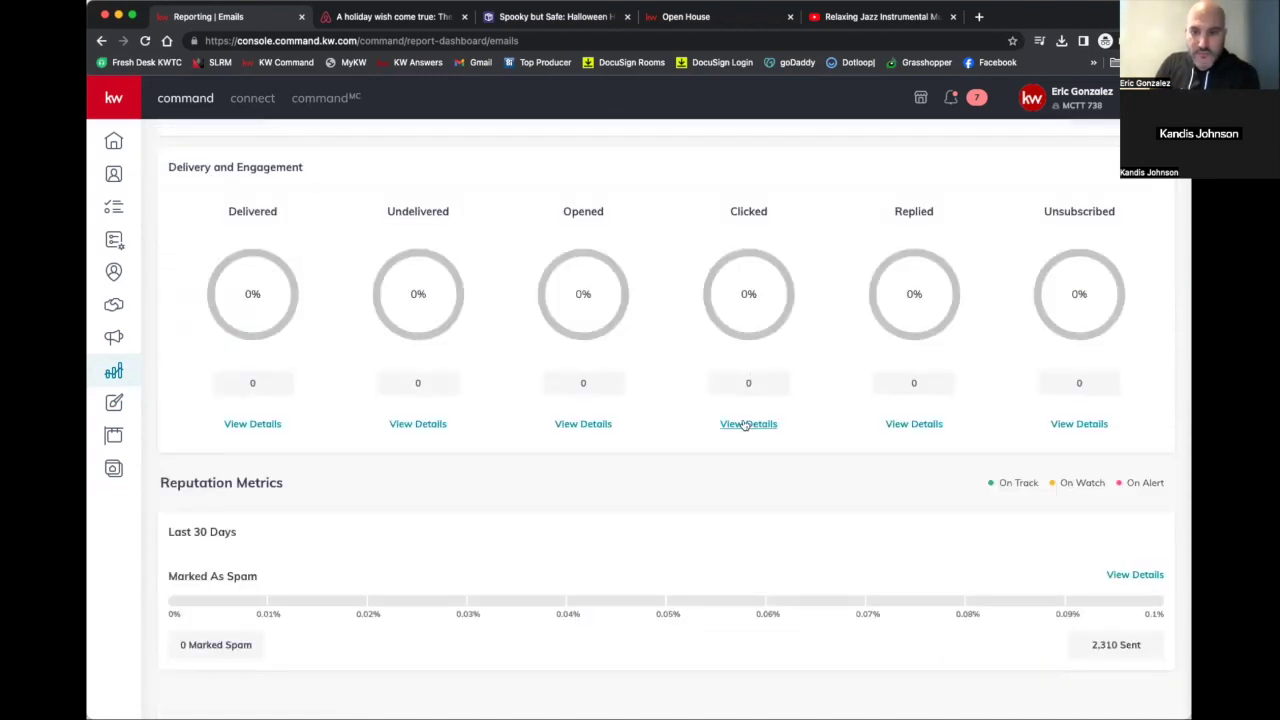
{"action": "scroll", "coordinate": [748, 423], "scroll_direction": "up", "scroll_amount": 4}
{"action": "left_click", "coordinate": [867, 201]}
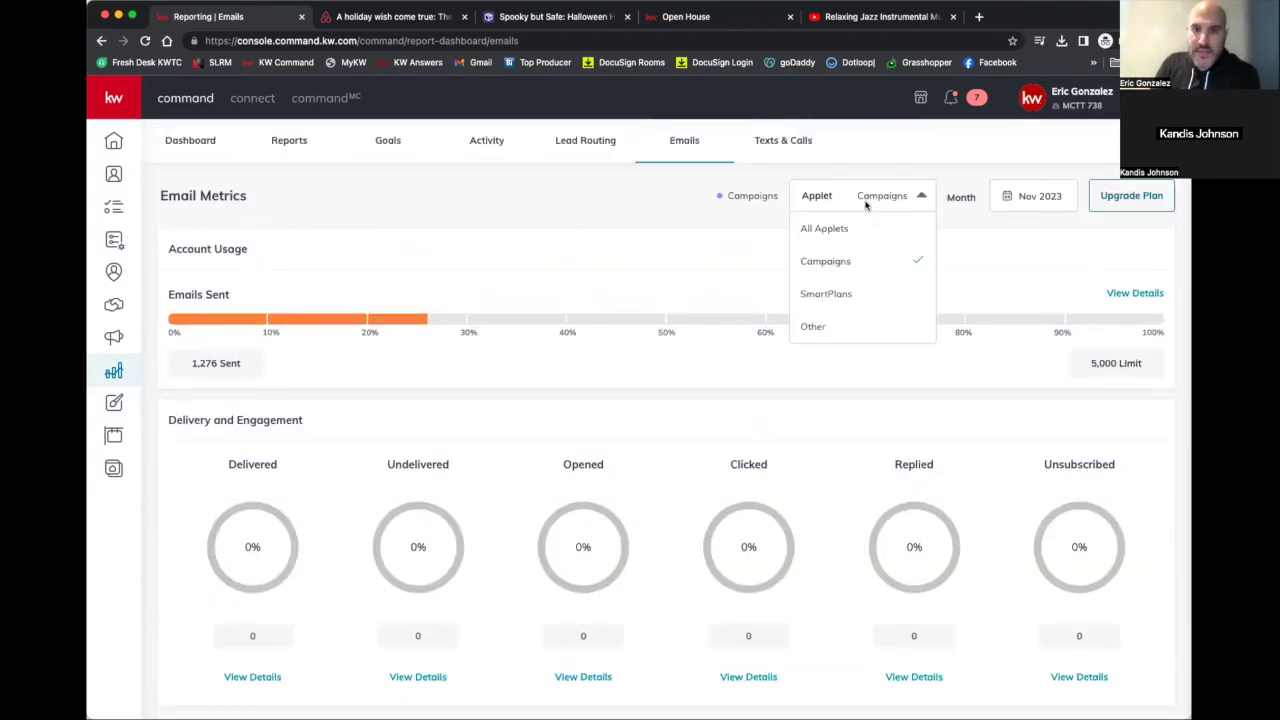
Limit the email metrics to SmartPlans and review the undelivered emails details
{"action": "left_click", "coordinate": [835, 294]}
{"action": "scroll", "coordinate": [700, 420], "scroll_direction": "down", "scroll_amount": 1}
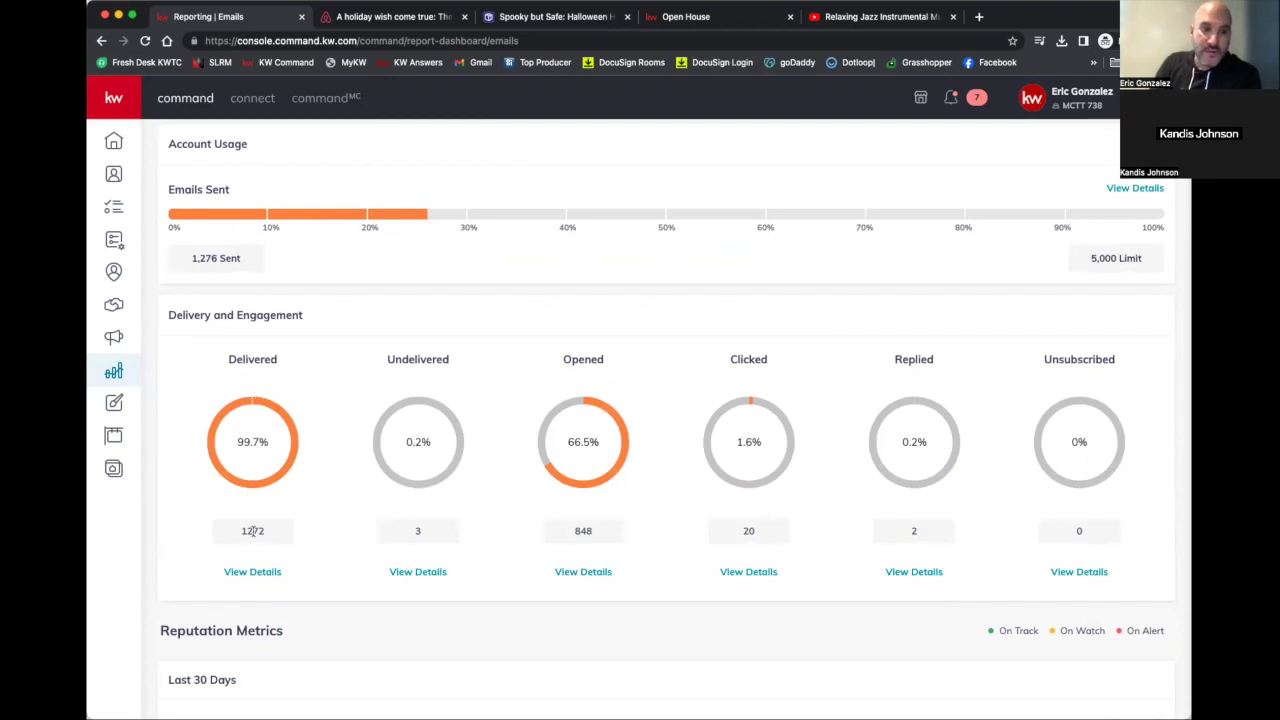
{"action": "left_click", "coordinate": [406, 575]}
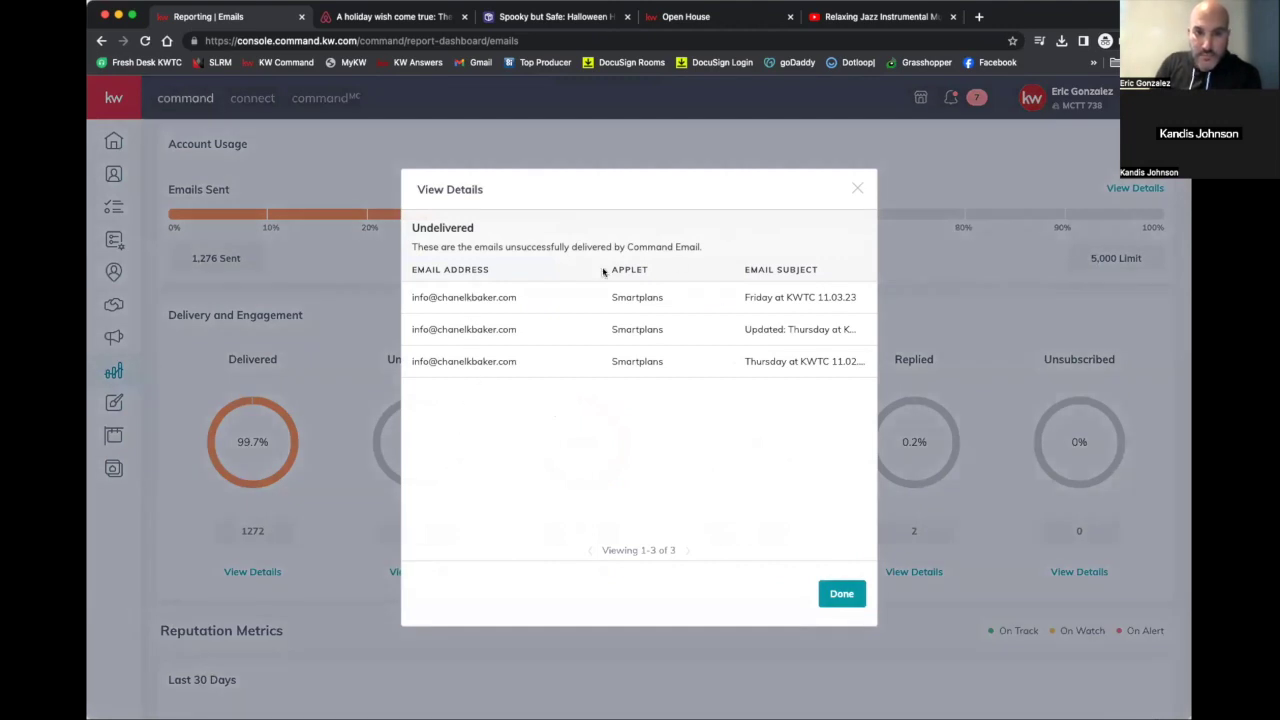
{"action": "left_click", "coordinate": [857, 188]}
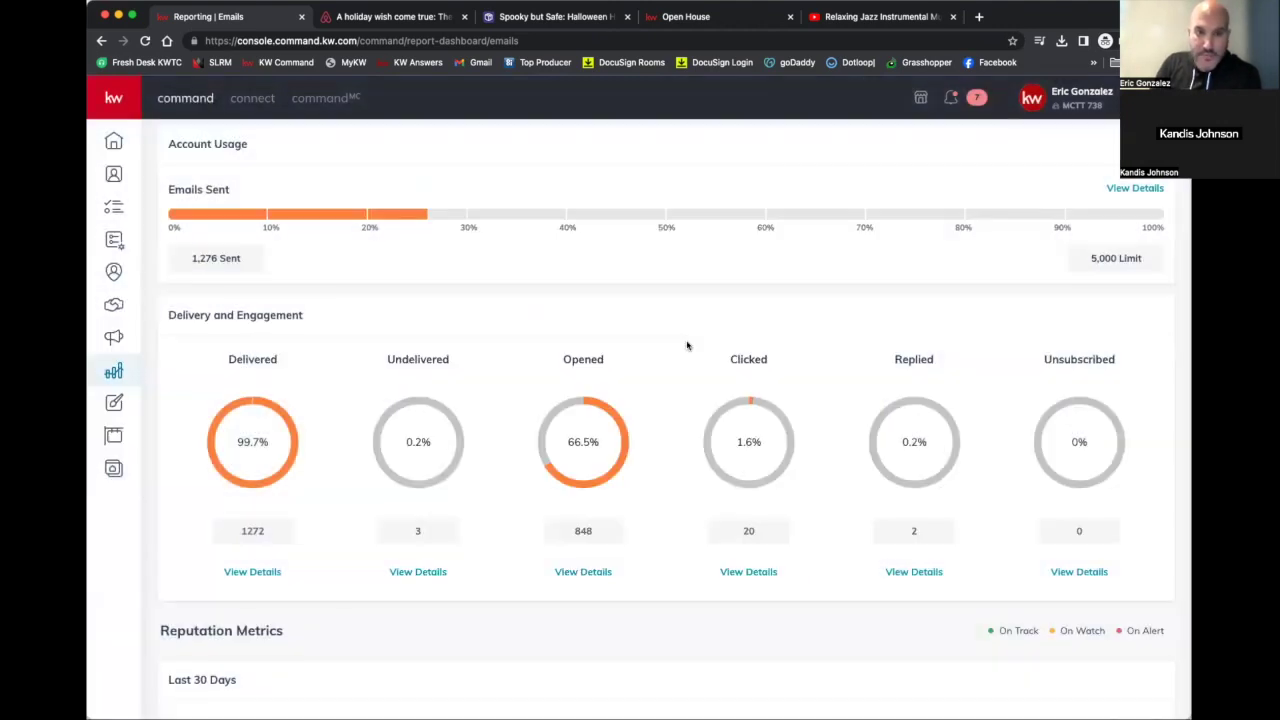
Page through the list of recipients who opened the SmartPlans emails
{"action": "left_click", "coordinate": [584, 574]}
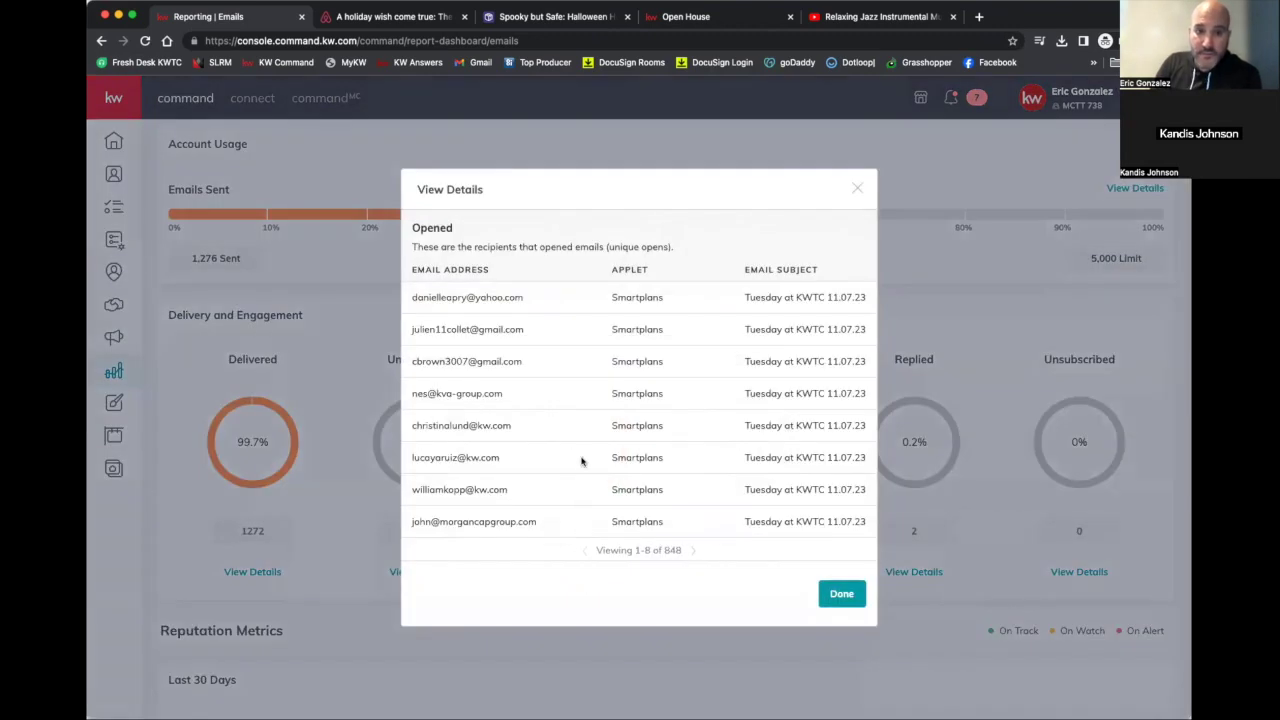
{"action": "left_click", "coordinate": [693, 550]}
{"action": "left_click", "coordinate": [693, 550]}
{"action": "left_click", "coordinate": [693, 550]}
{"action": "left_click", "coordinate": [693, 550]}
{"action": "left_click", "coordinate": [693, 550]}
{"action": "left_click", "coordinate": [857, 189]}
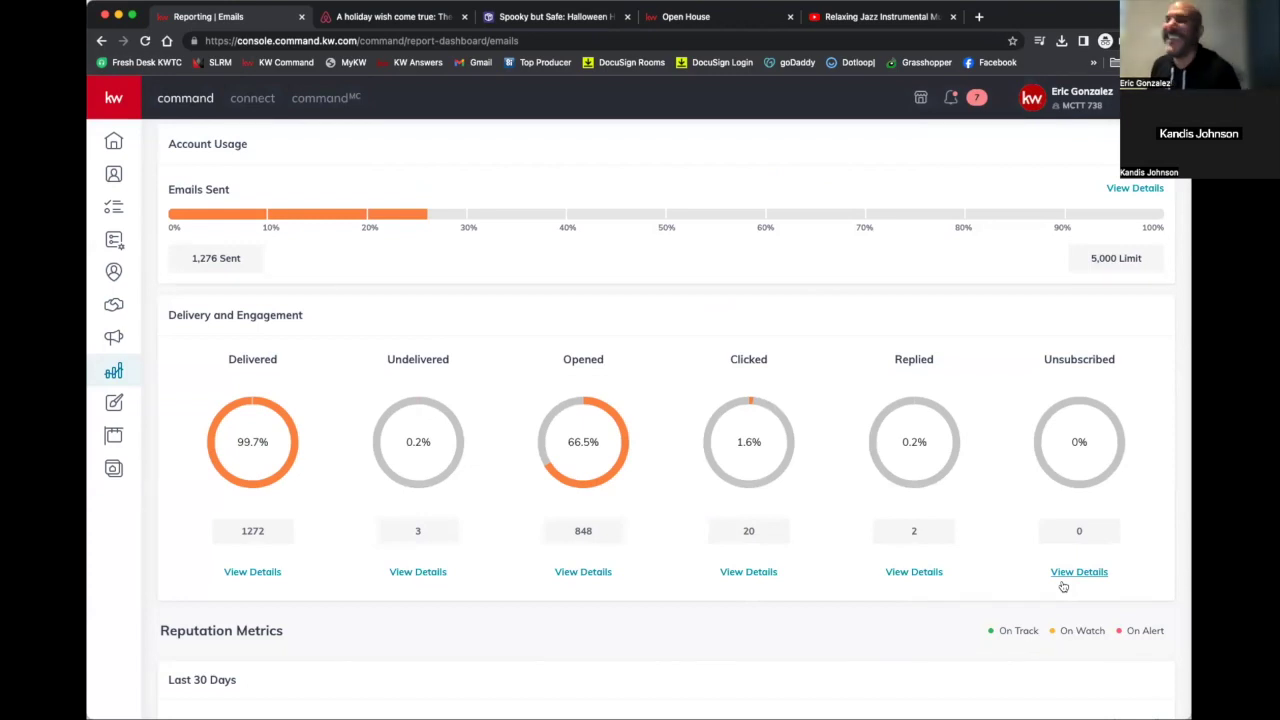
Switch the report month to October 2023 and review the unsubscribed recipients
{"action": "scroll", "coordinate": [1063, 587], "scroll_direction": "up", "scroll_amount": 2}
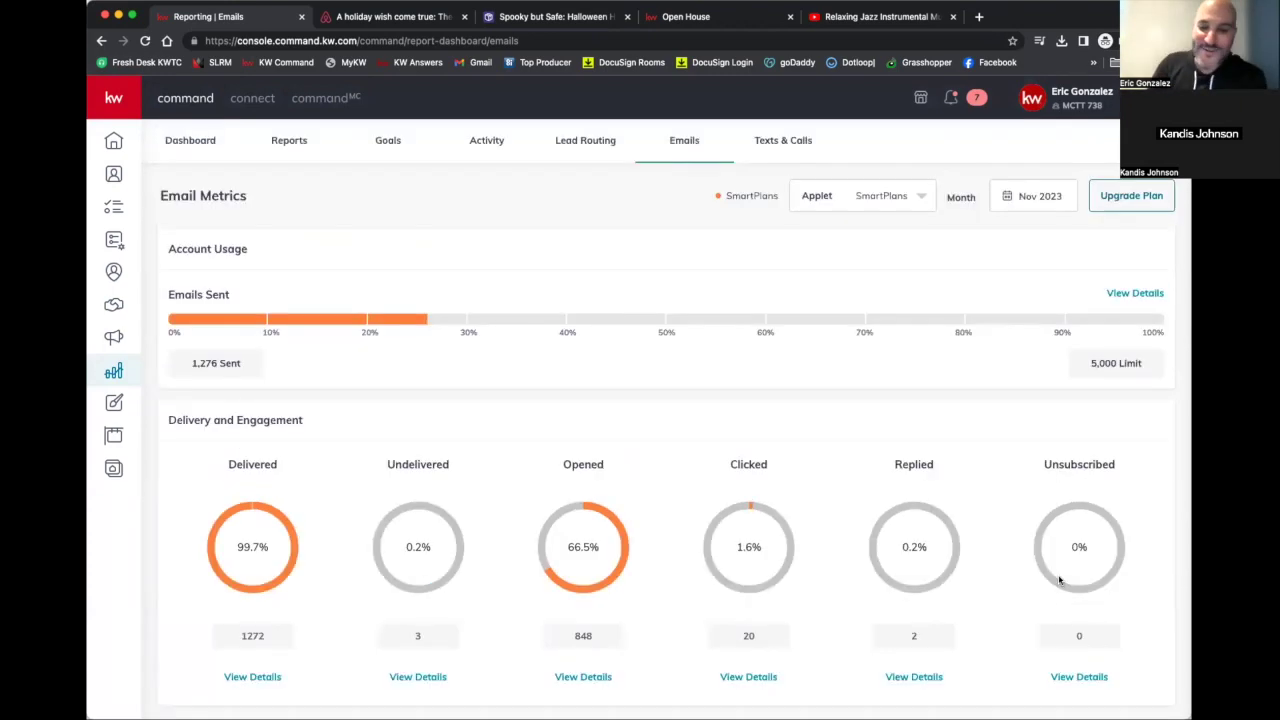
{"action": "left_click", "coordinate": [1011, 204]}
{"action": "left_click", "coordinate": [1042, 340]}
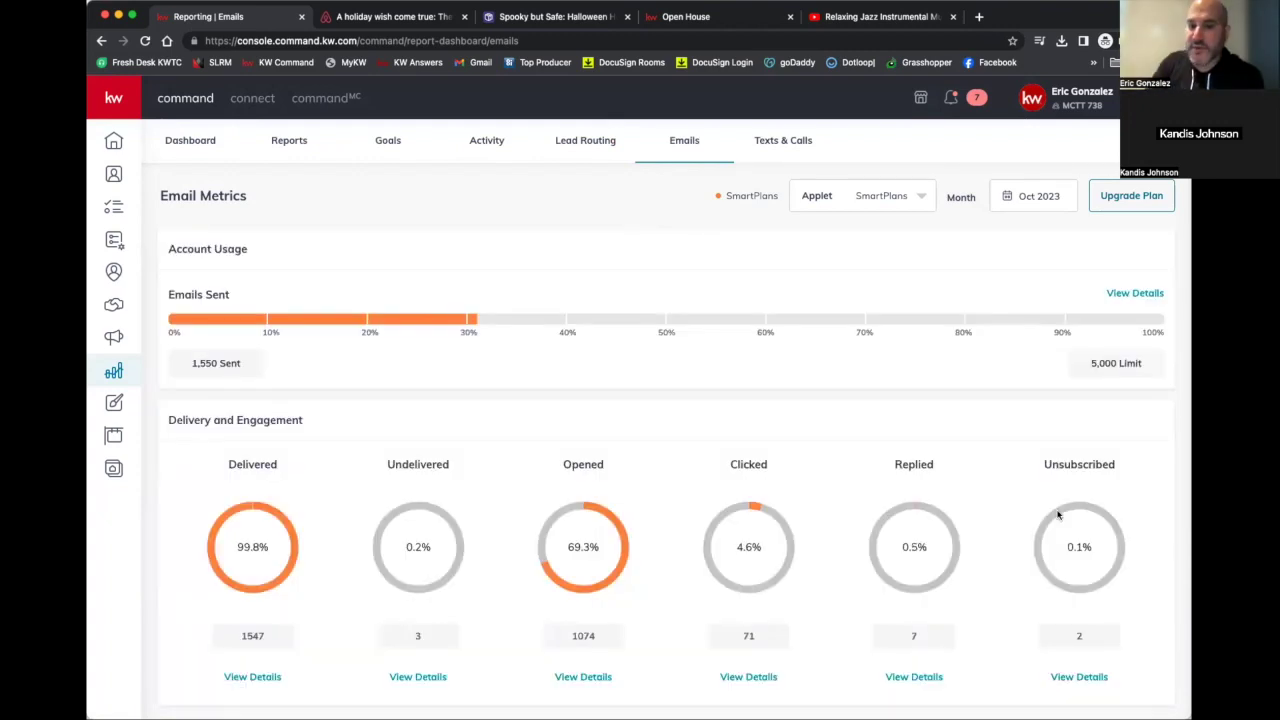
{"action": "scroll", "coordinate": [1088, 630], "scroll_direction": "down", "scroll_amount": 3}
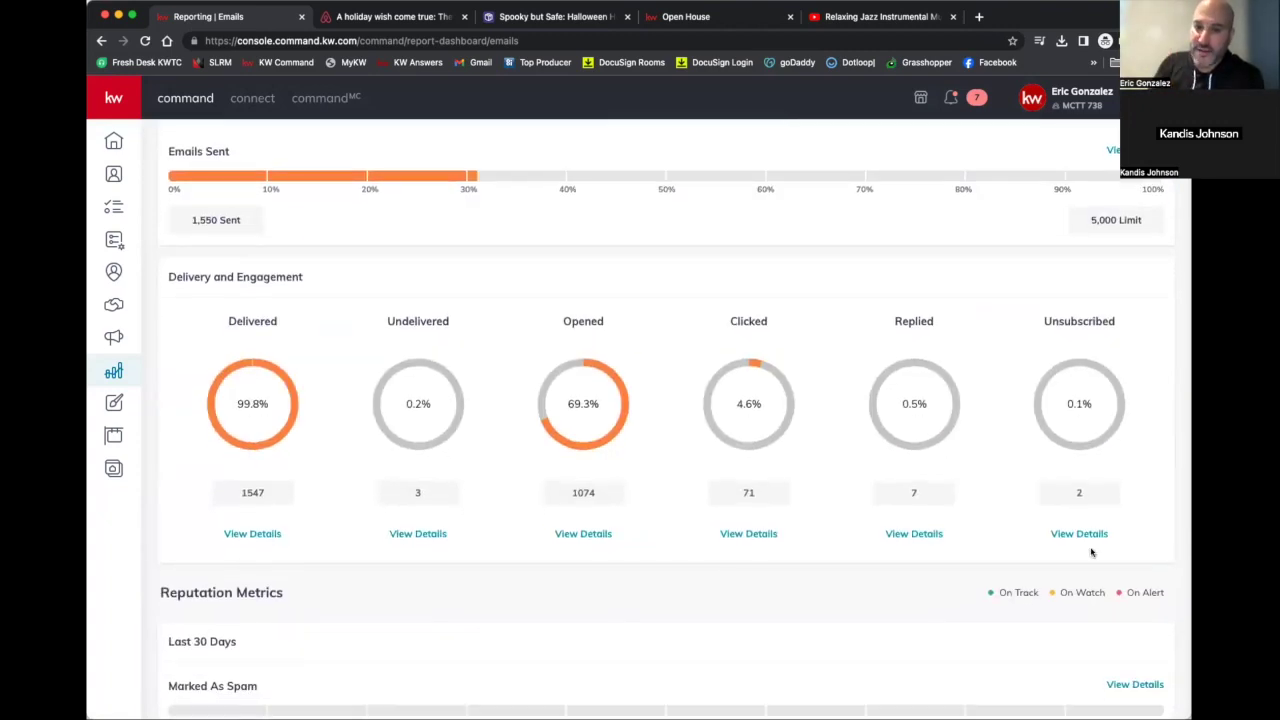
{"action": "left_click", "coordinate": [1080, 534]}
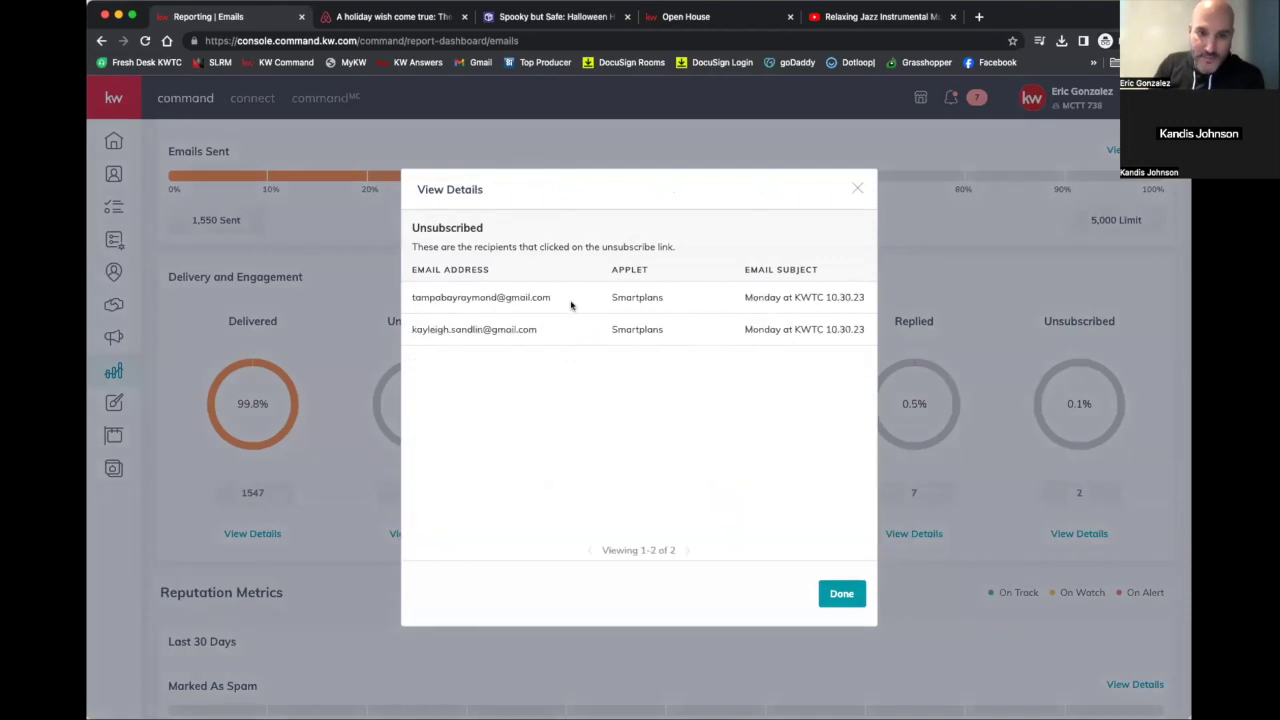
{"action": "left_click", "coordinate": [859, 189]}
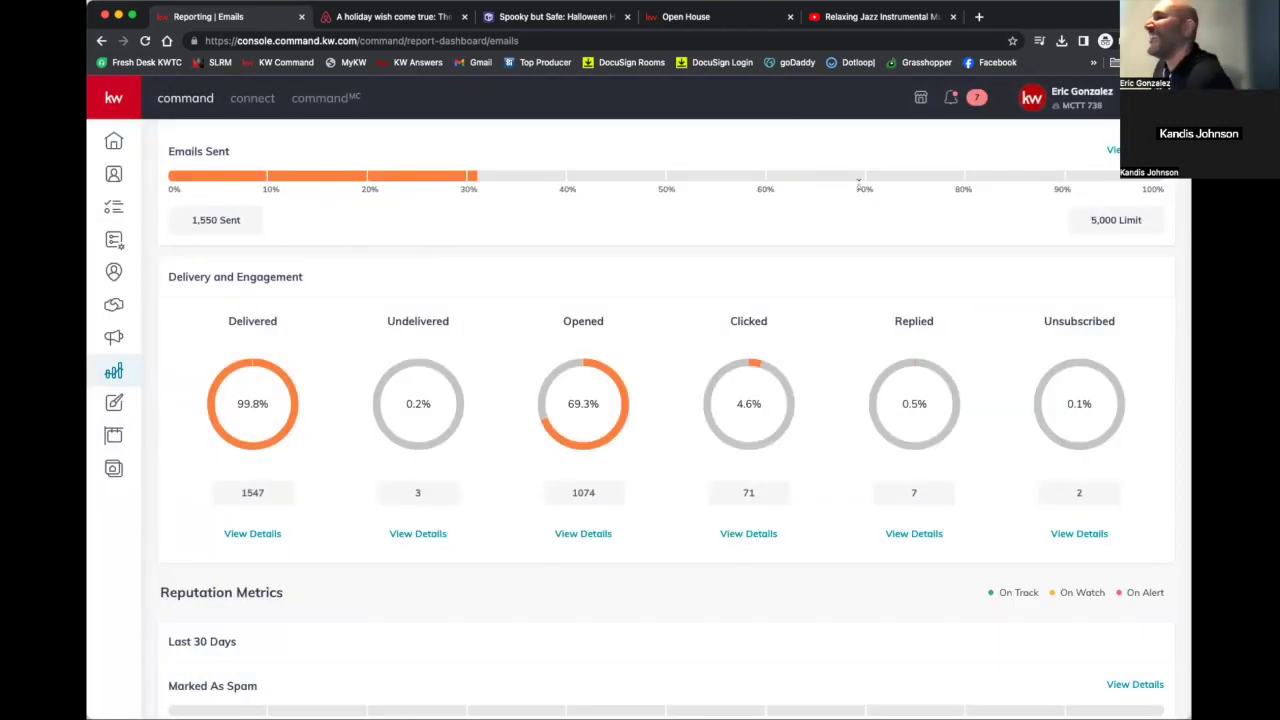